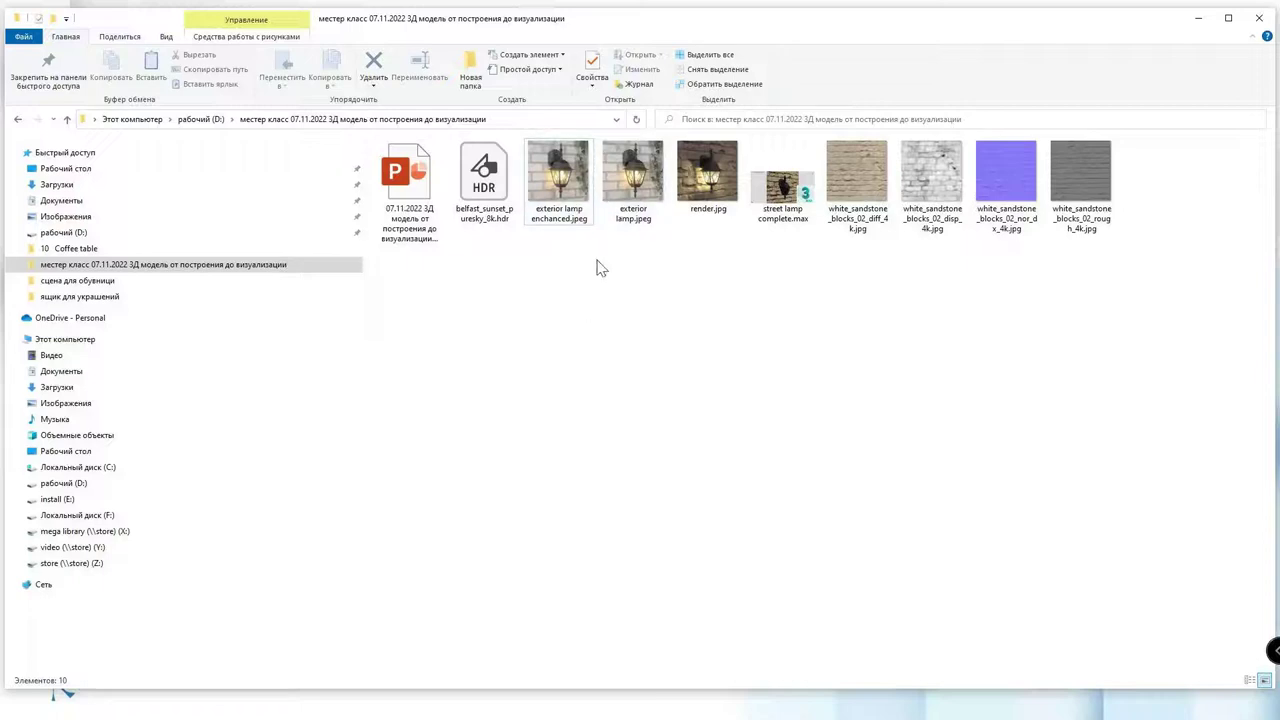
# - Compare the reference photo exterior lamp.jpeg with its enhanced version, exterior lamp enchanced.jpeg
pyautogui.doubleClick(640, 185)
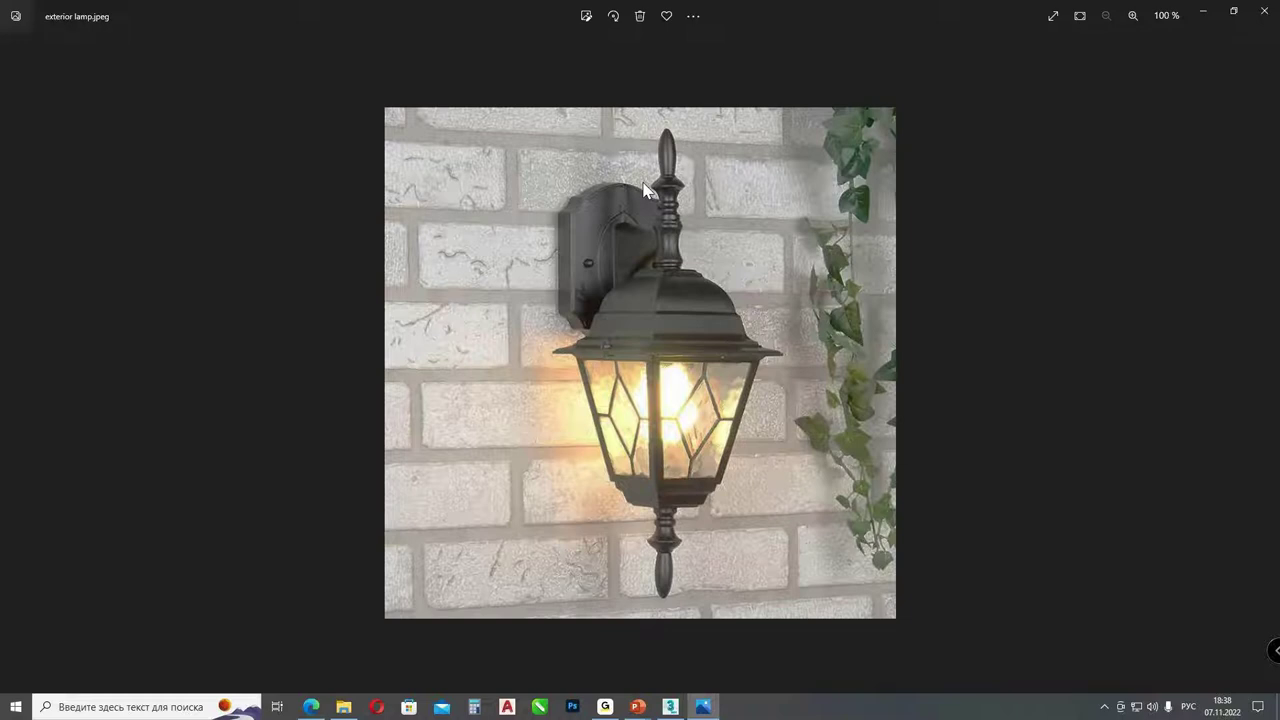
pyautogui.press('Right')
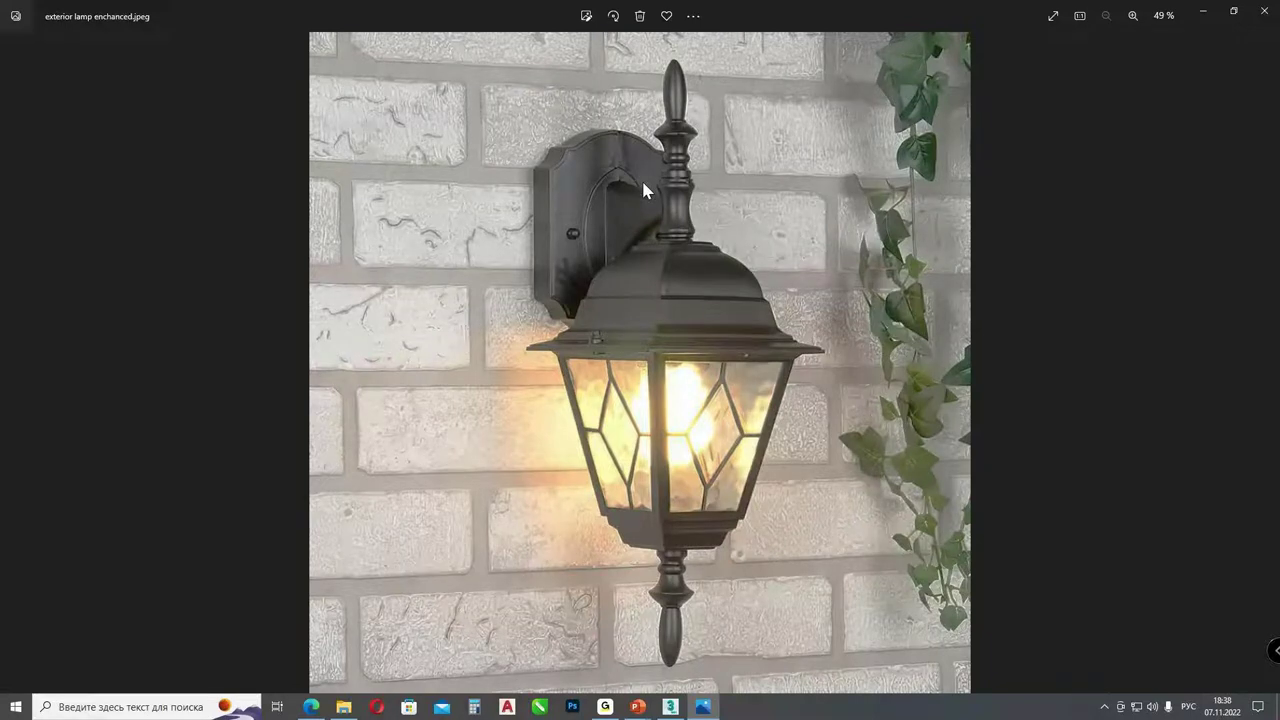
pyautogui.hotkey('alt', 'F4')
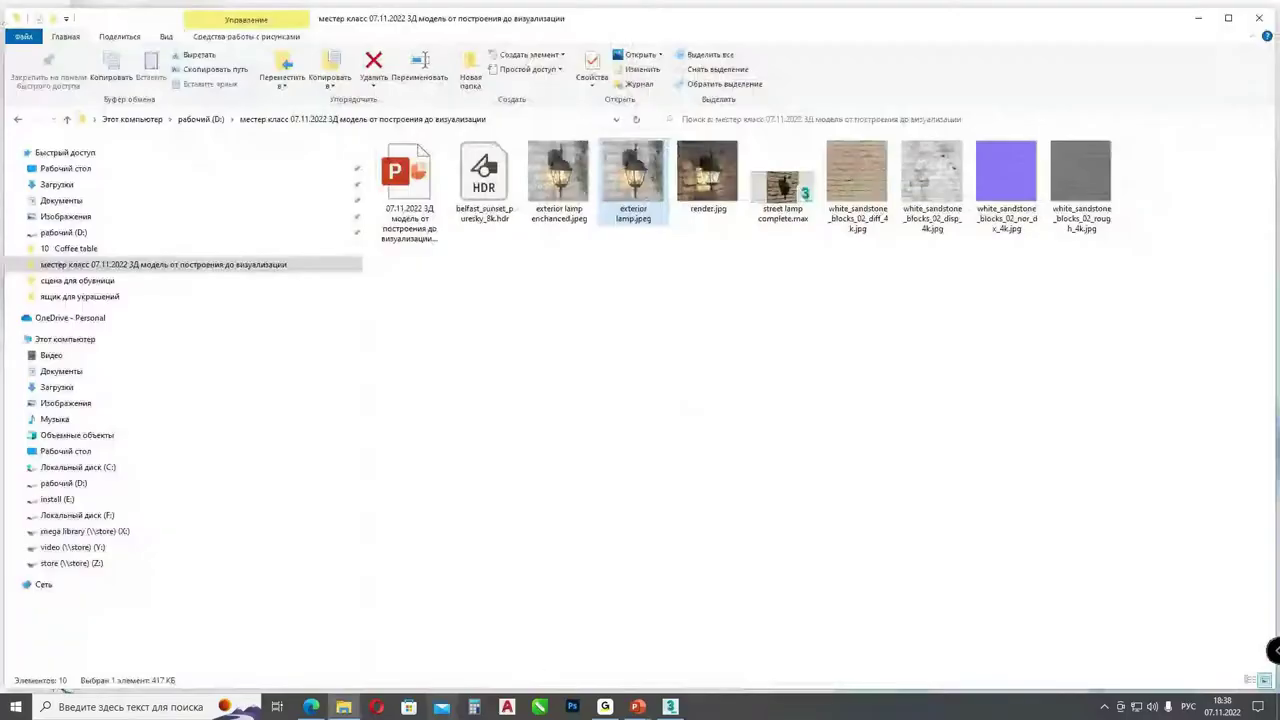
# - Switch to 3ds Max and confirm the system unit scale as 1 unit = 1.0 millimetre
pyautogui.click(668, 708)
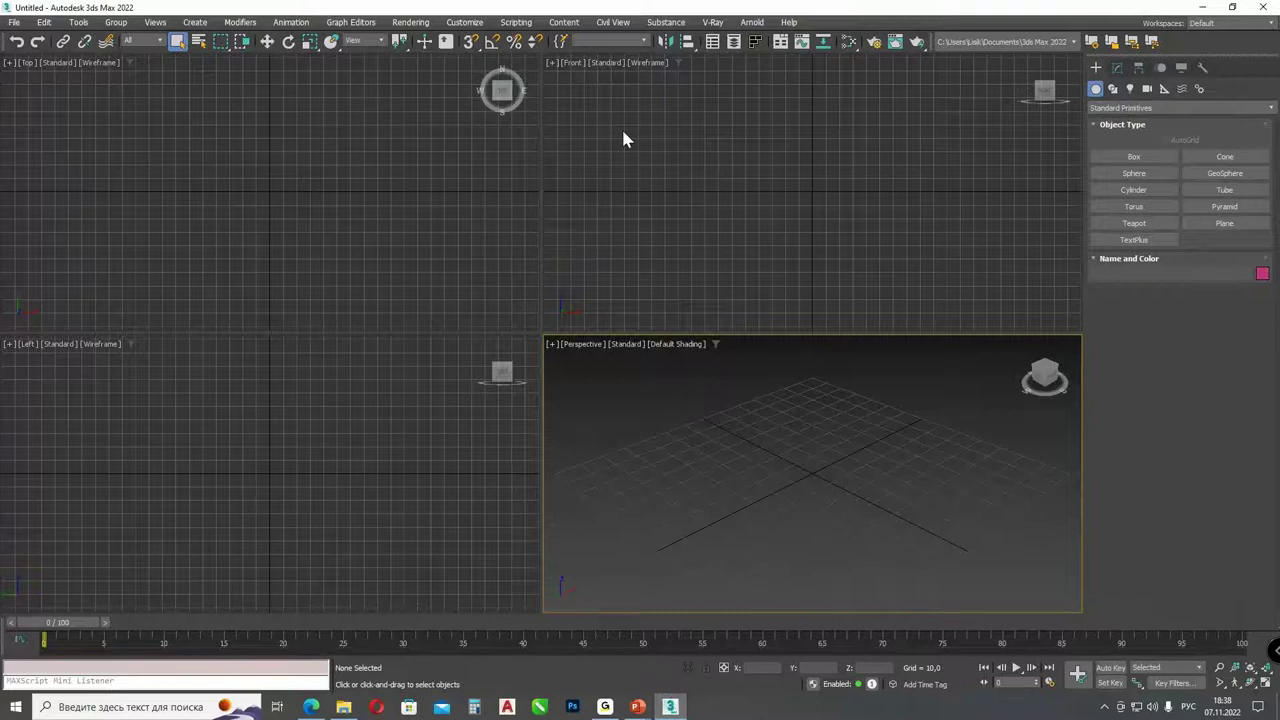
pyautogui.click(470, 24)
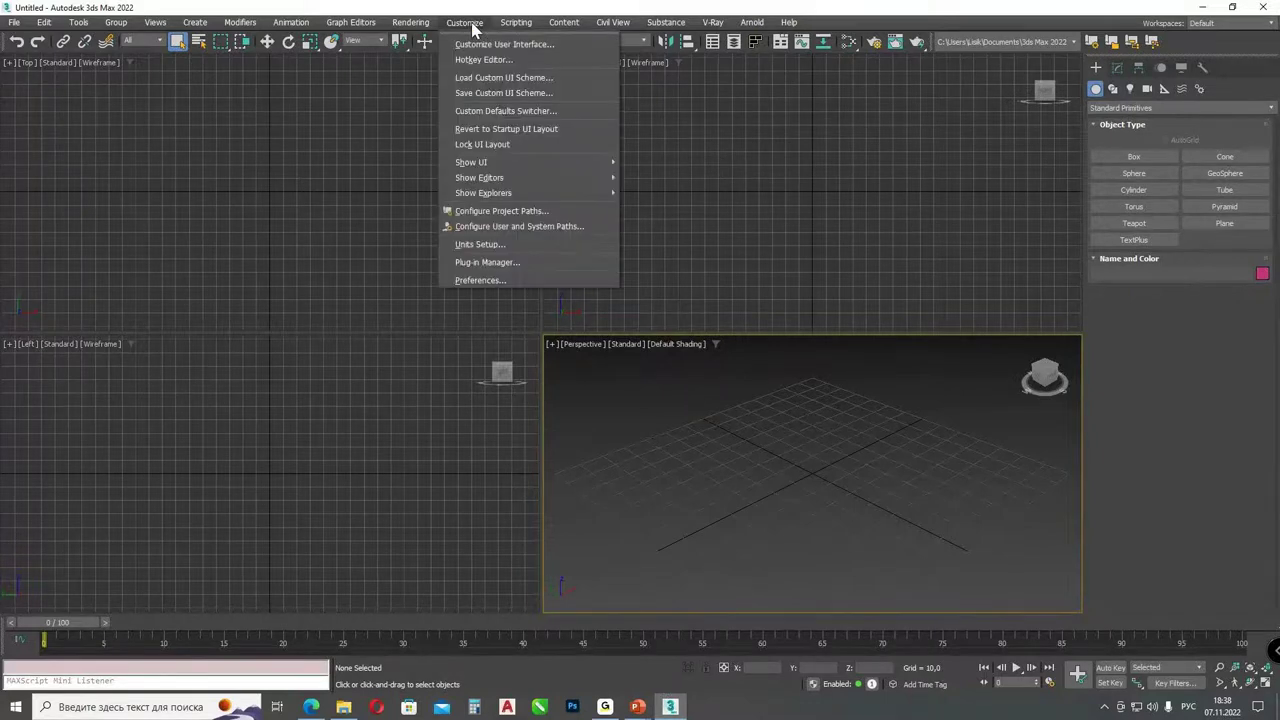
pyautogui.click(482, 245)
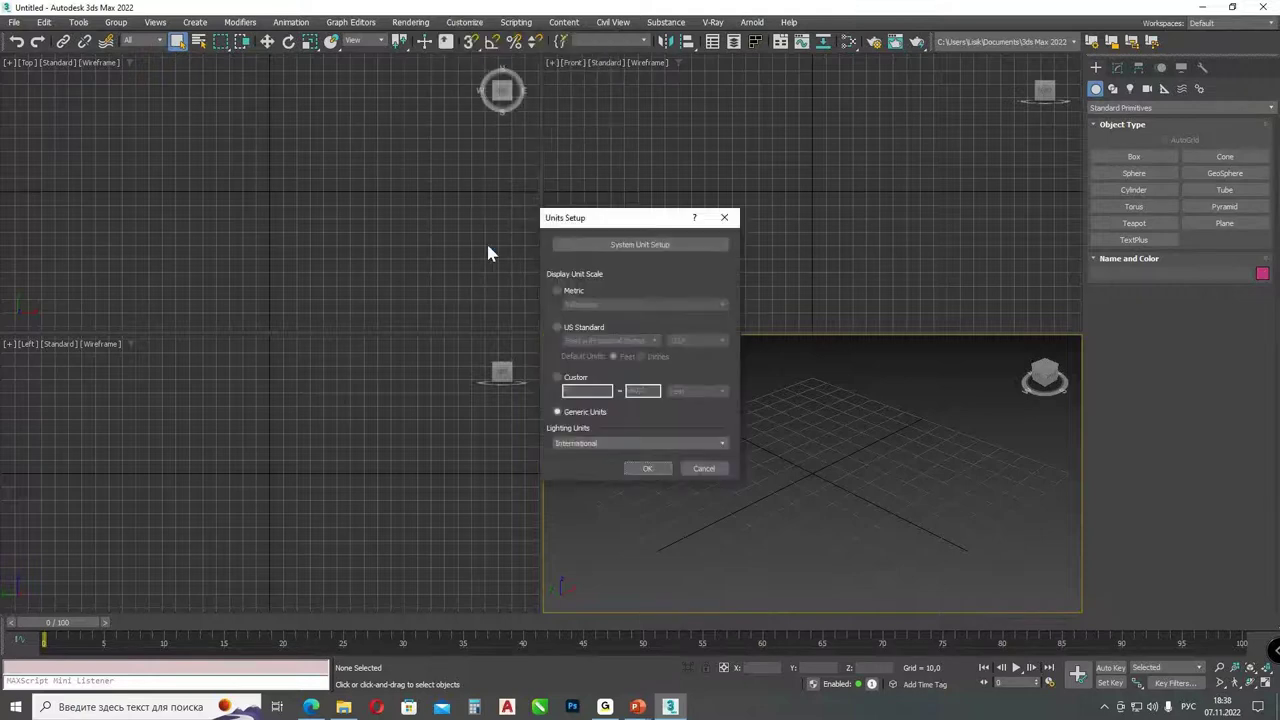
pyautogui.click(628, 249)
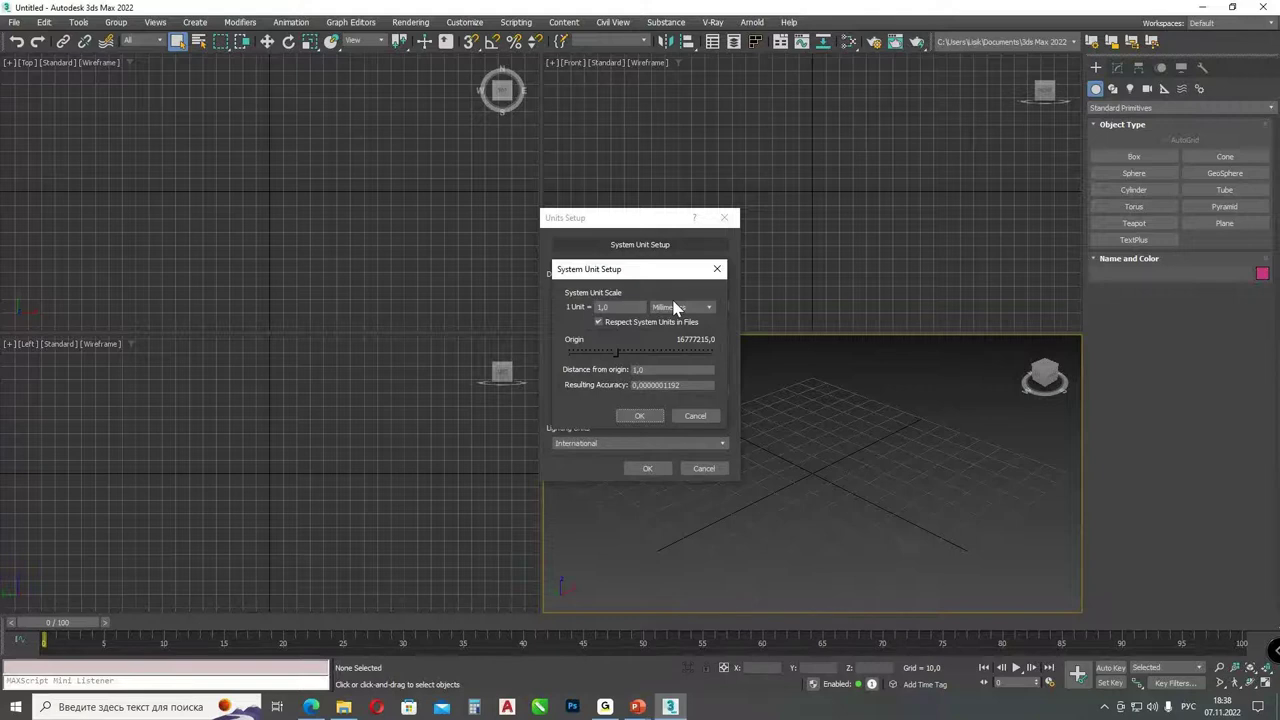
pyautogui.click(645, 416)
pyautogui.click(647, 468)
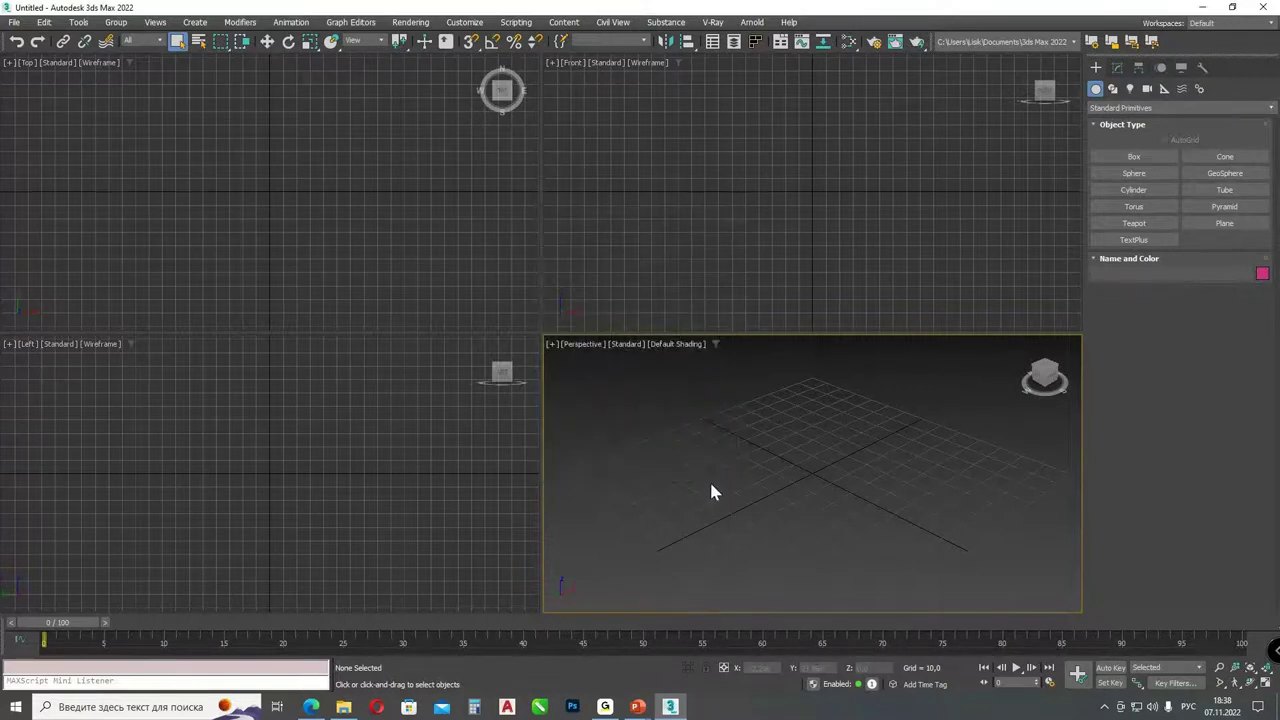
# - Create a plane in the Front viewport and set its length and width to 180
pyautogui.click(1222, 224)
pyautogui.moveTo(707, 82); pyautogui.dragTo(913, 297)
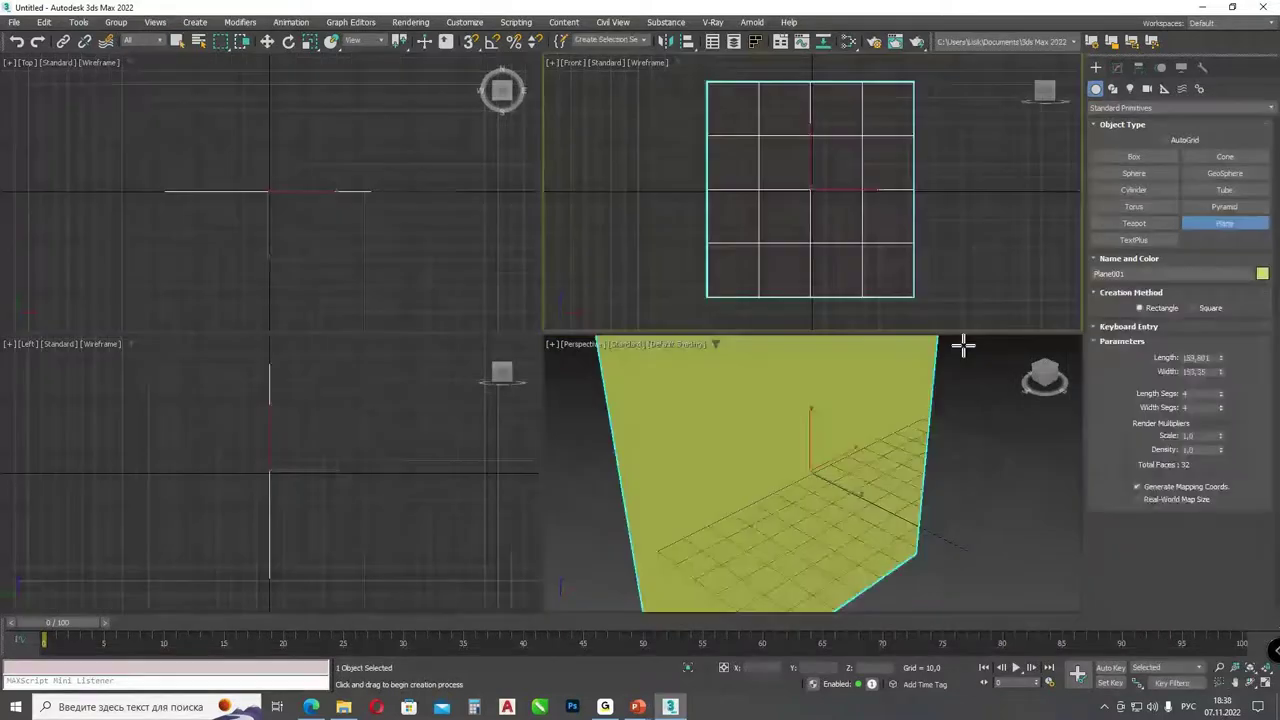
pyautogui.doubleClick(1192, 357)
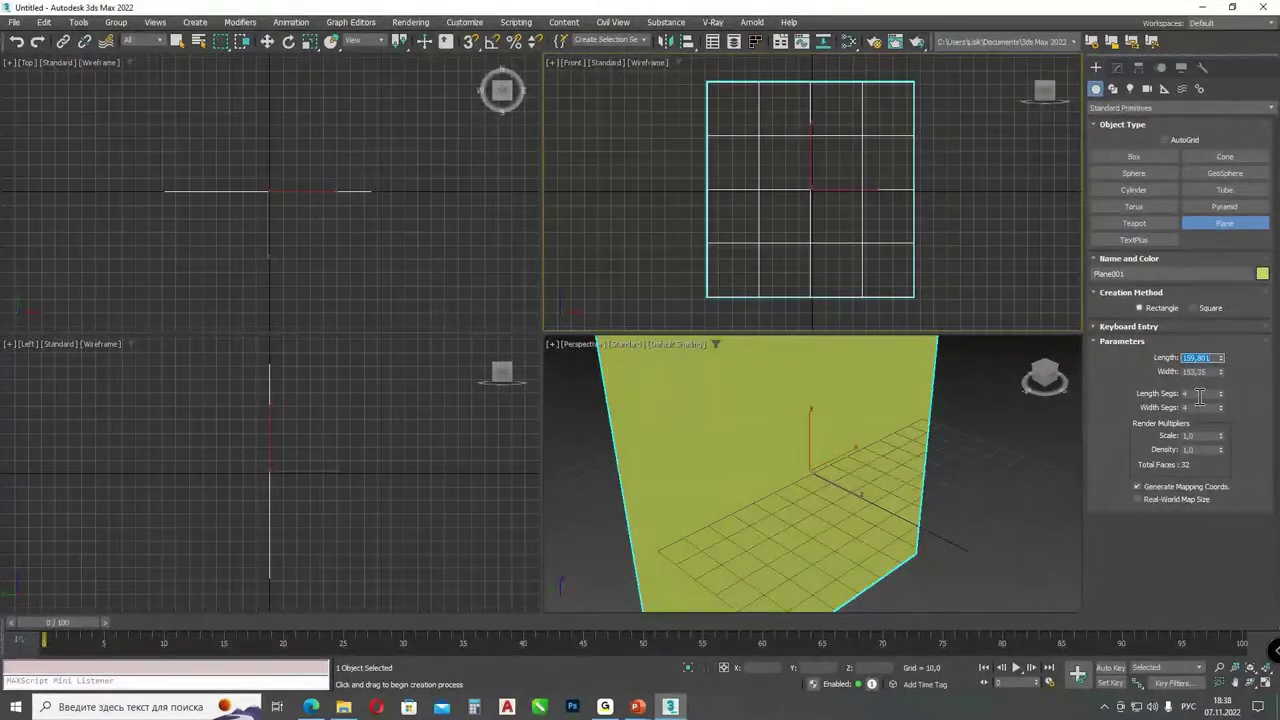
pyautogui.write('180')
pyautogui.press('Tab')
pyautogui.write('180')
pyautogui.press('Return')
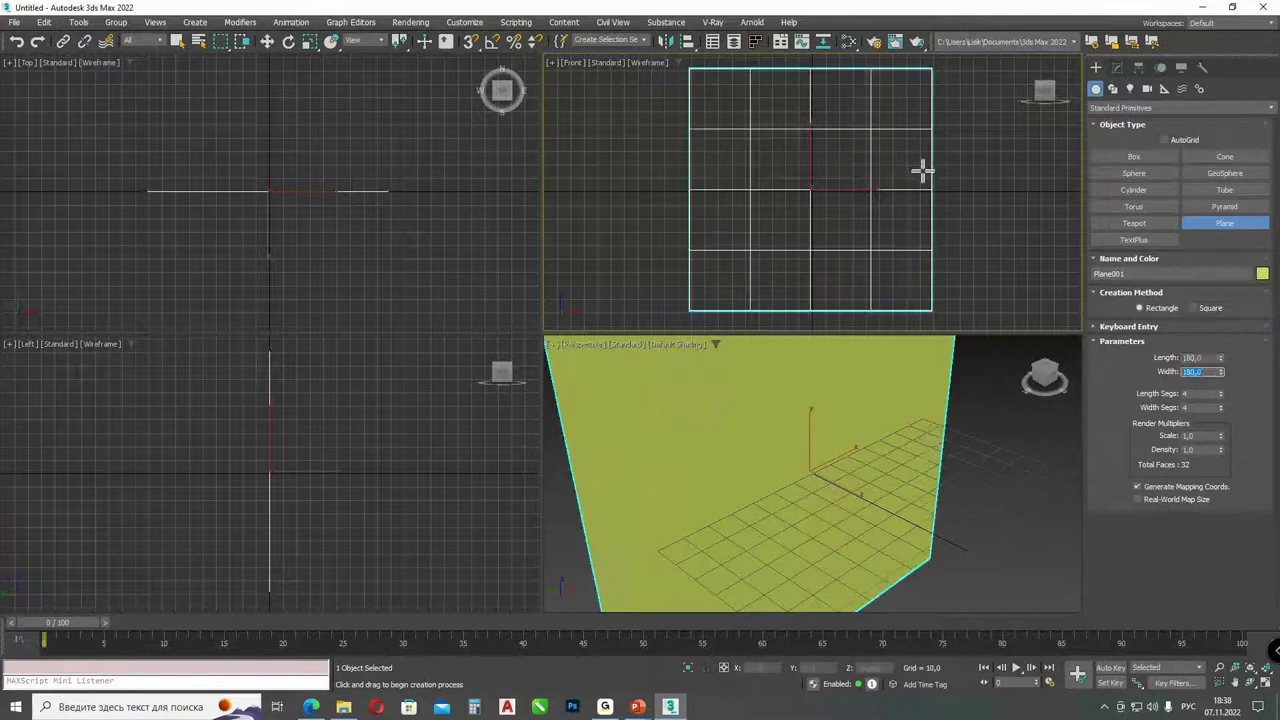
pyautogui.scroll(-2, 921, 173)
pyautogui.rightClick(920, 180)
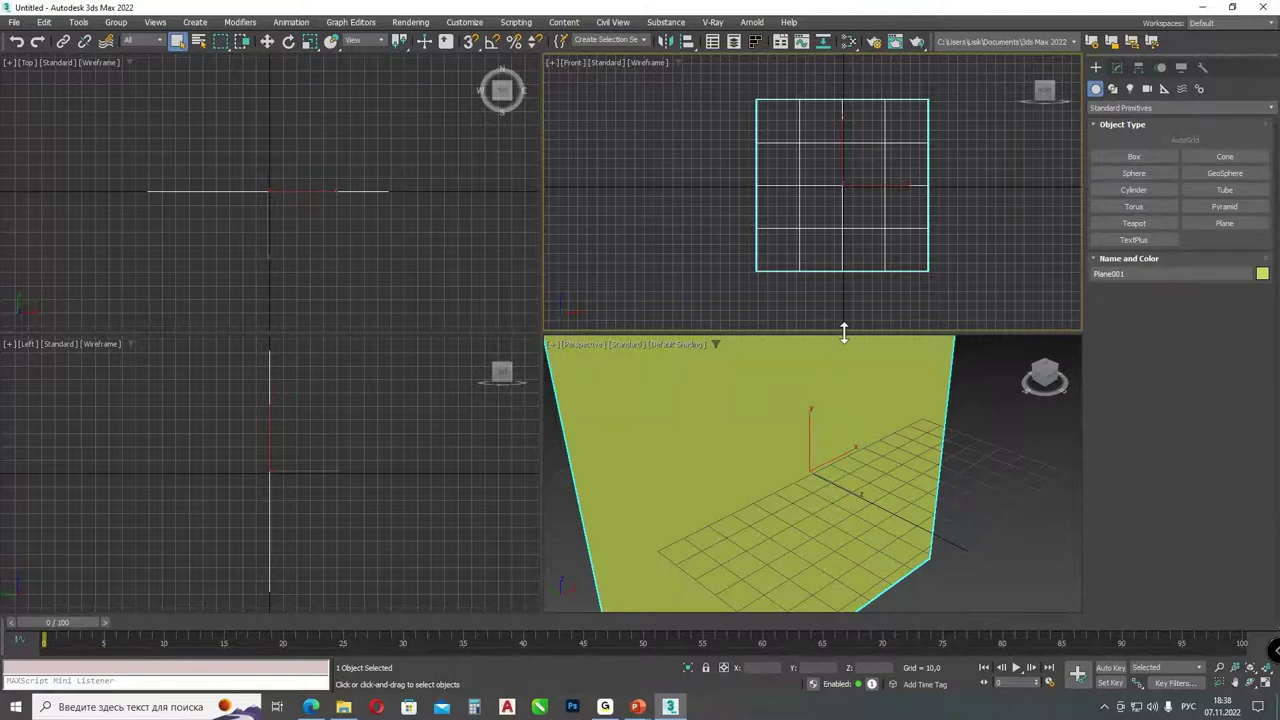
# - Apply exterior lamp enchanced.jpeg from the project folder to the plane as its texture
pyautogui.scroll(-2, 840, 365)
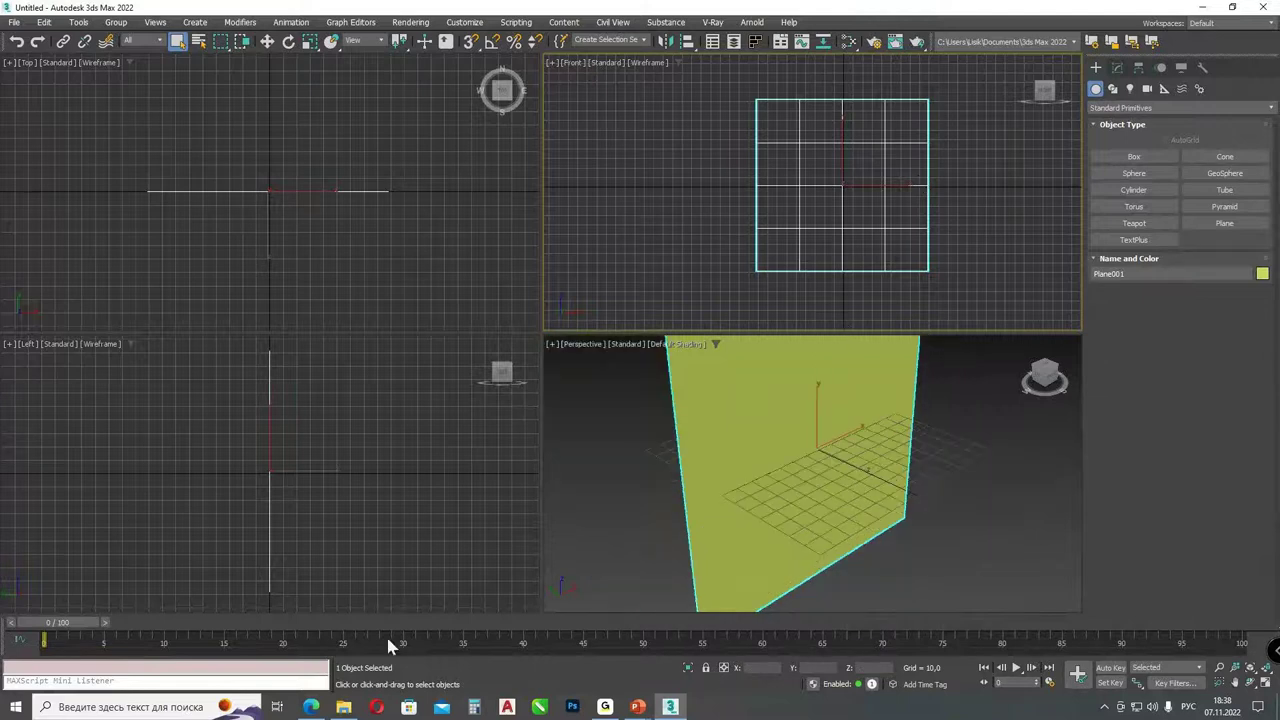
pyautogui.click(344, 708)
pyautogui.moveTo(877, 18); pyautogui.dragTo(579, 78)
pyautogui.moveTo(977, 155); pyautogui.dragTo(609, 175)
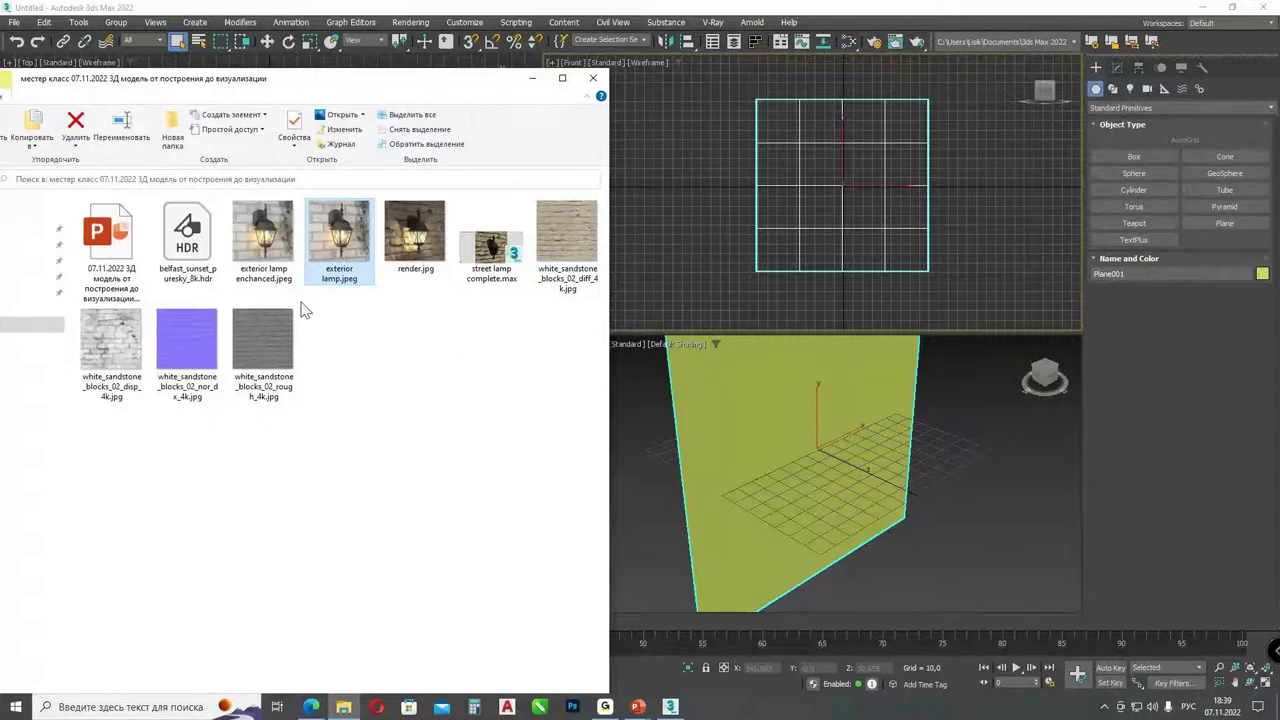
pyautogui.moveTo(248, 252); pyautogui.dragTo(842, 471)
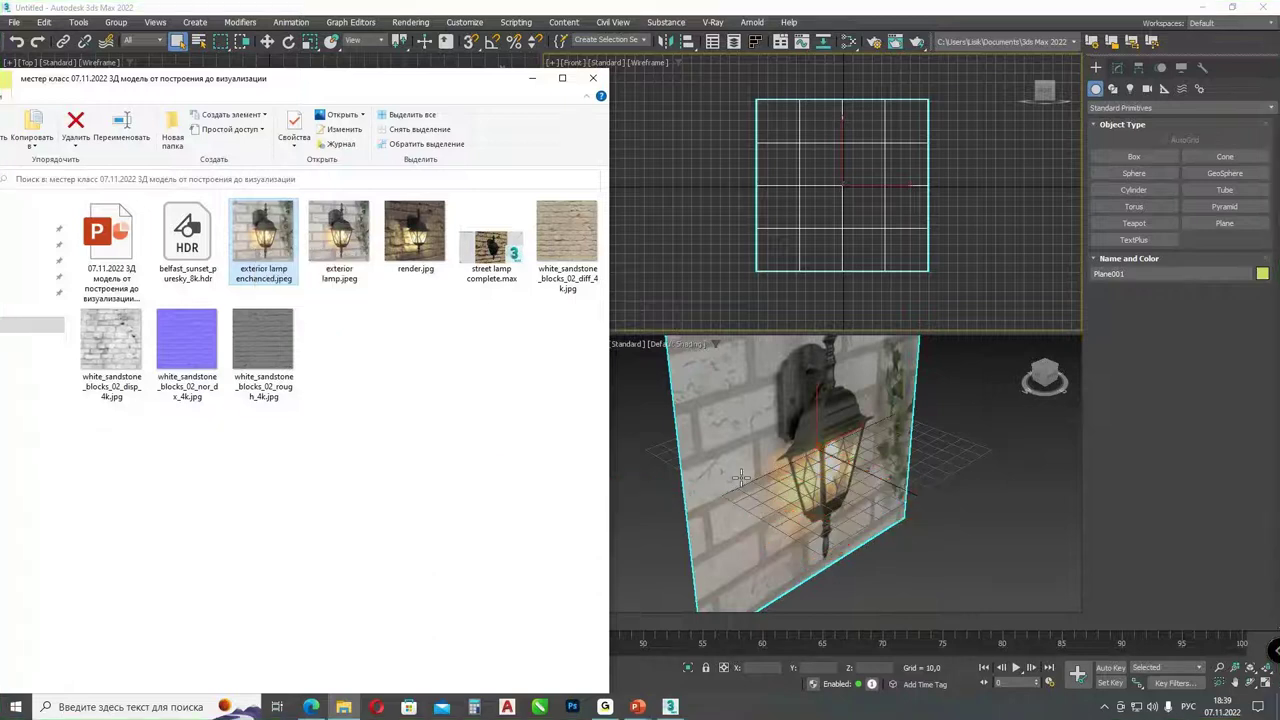
pyautogui.click(535, 80)
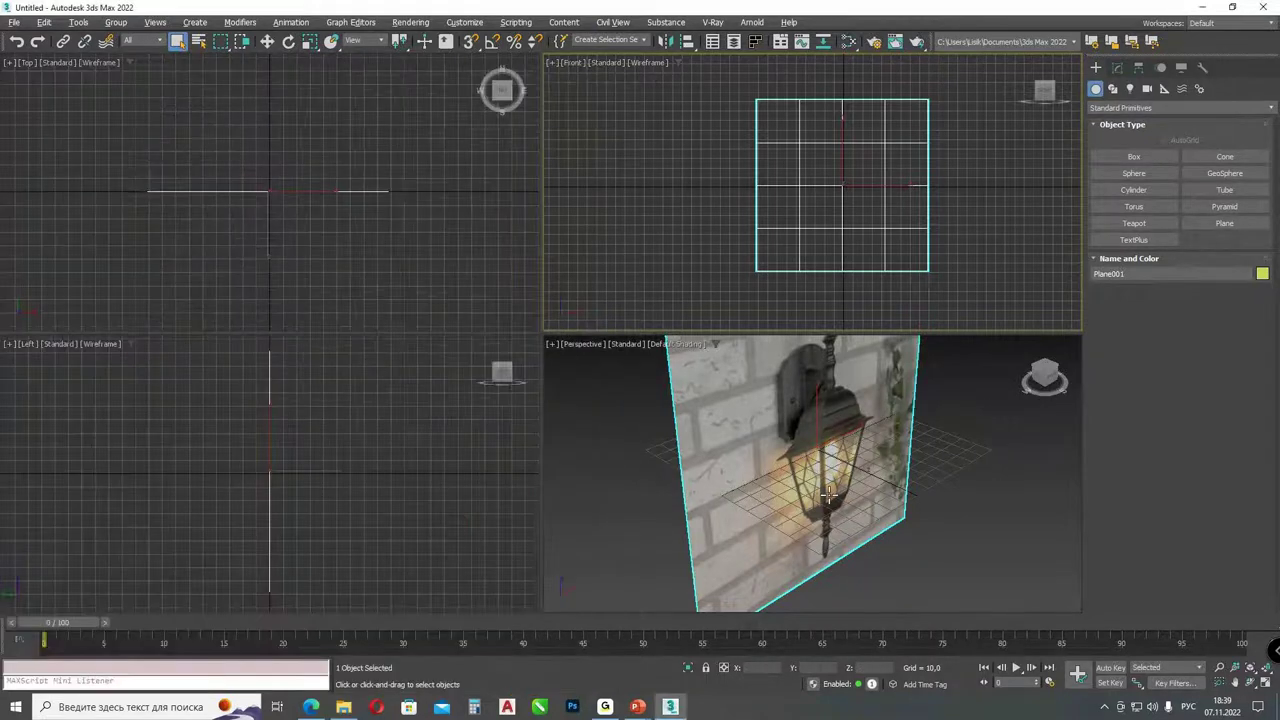
# - Switch the Front viewport from wireframe to Default Shading to show the lamp image on the plane
pyautogui.keyDown('alt'); pyautogui.moveTo(828, 493); pyautogui.dragTo(786, 483, button='middle'); pyautogui.keyUp('alt')
pyautogui.scroll(-3, 787, 483)
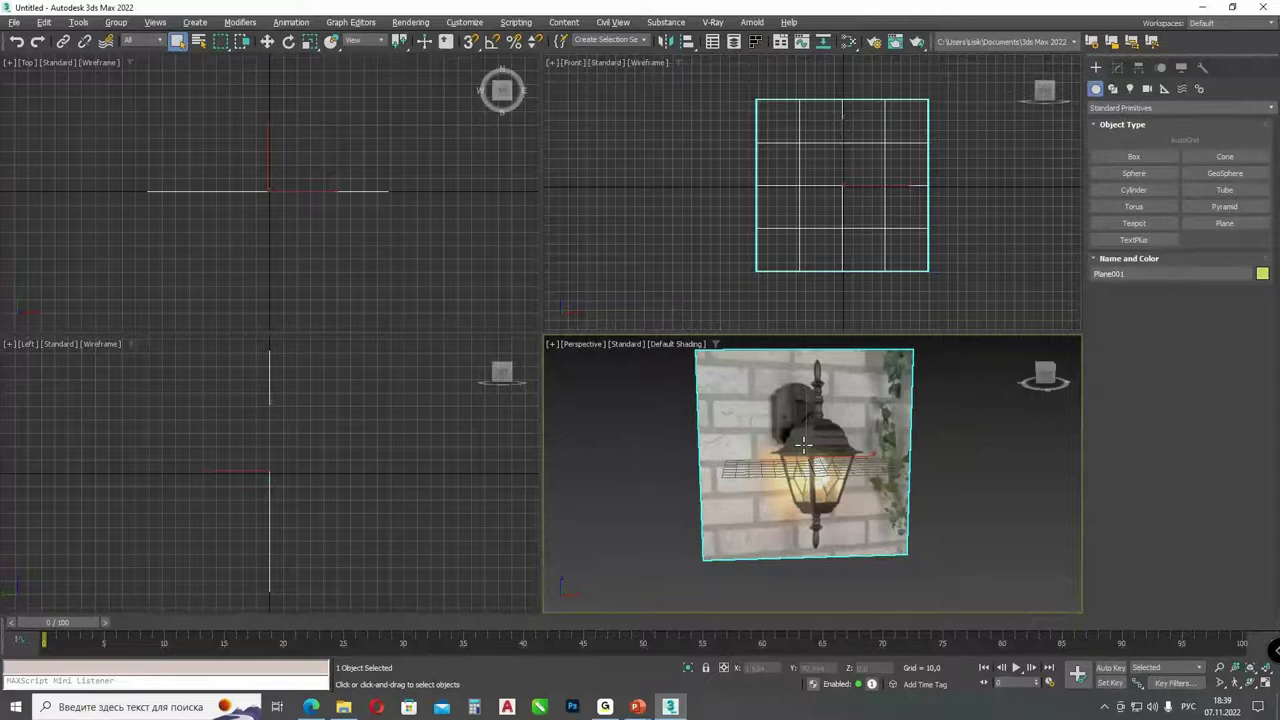
pyautogui.moveTo(803, 444); pyautogui.dragTo(795, 468, button='middle')
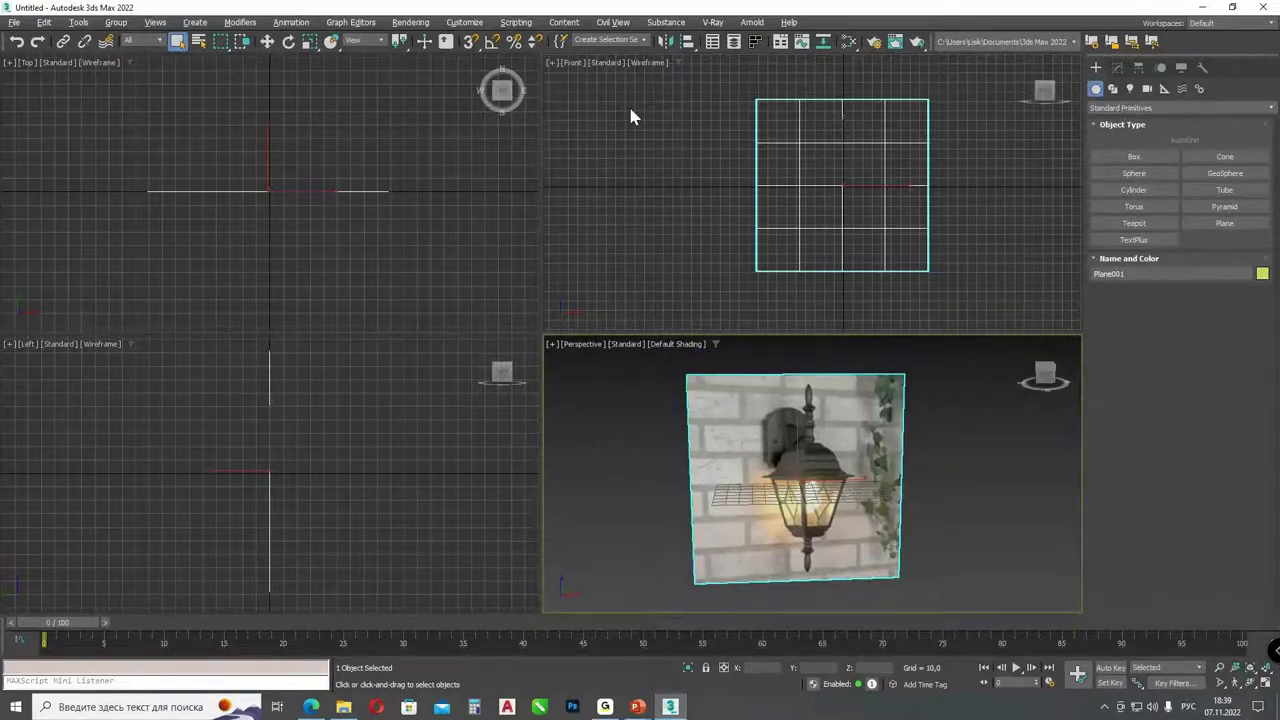
pyautogui.click(650, 62)
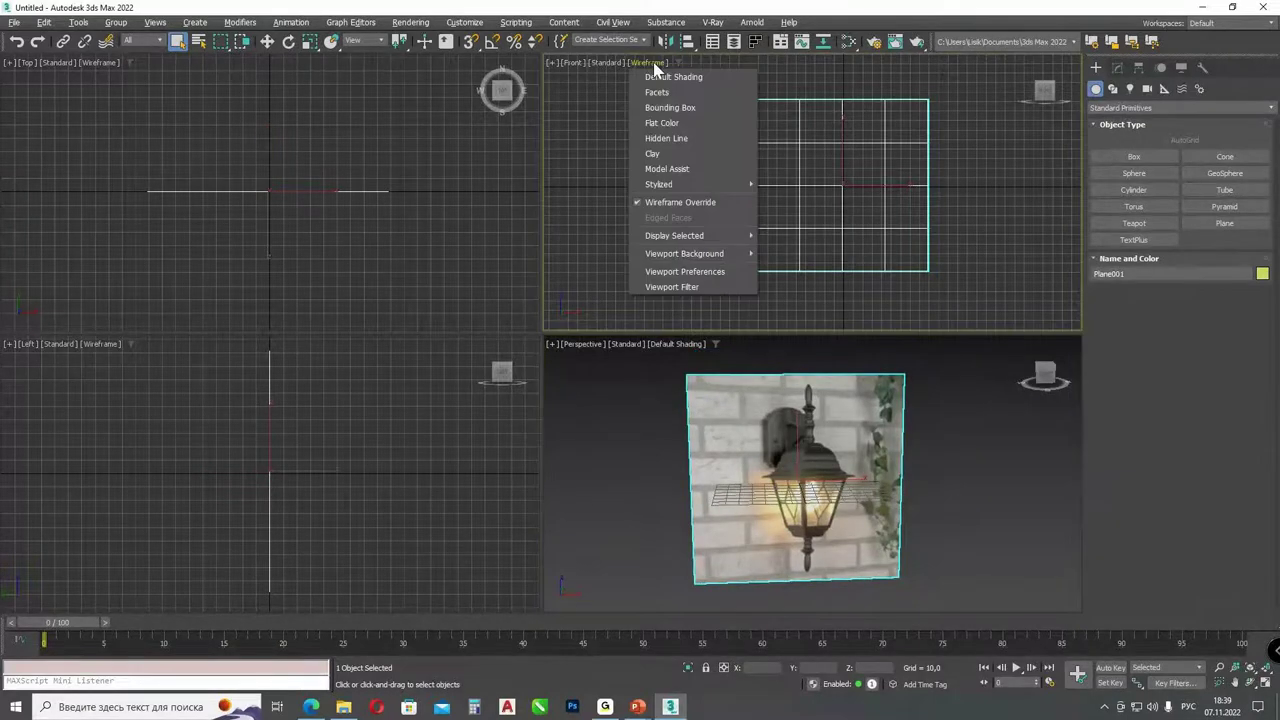
pyautogui.click(670, 204)
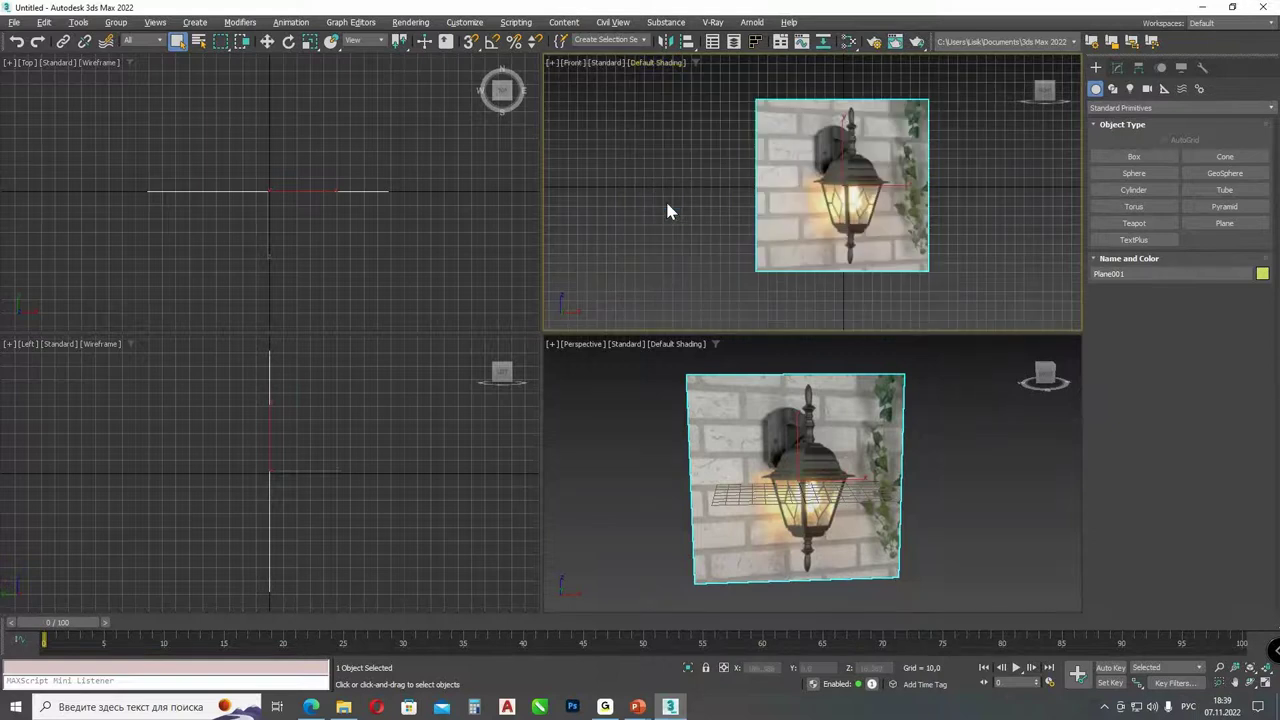
pyautogui.scroll(2, 700, 142)
pyautogui.moveTo(703, 148); pyautogui.dragTo(602, 136, button='middle')
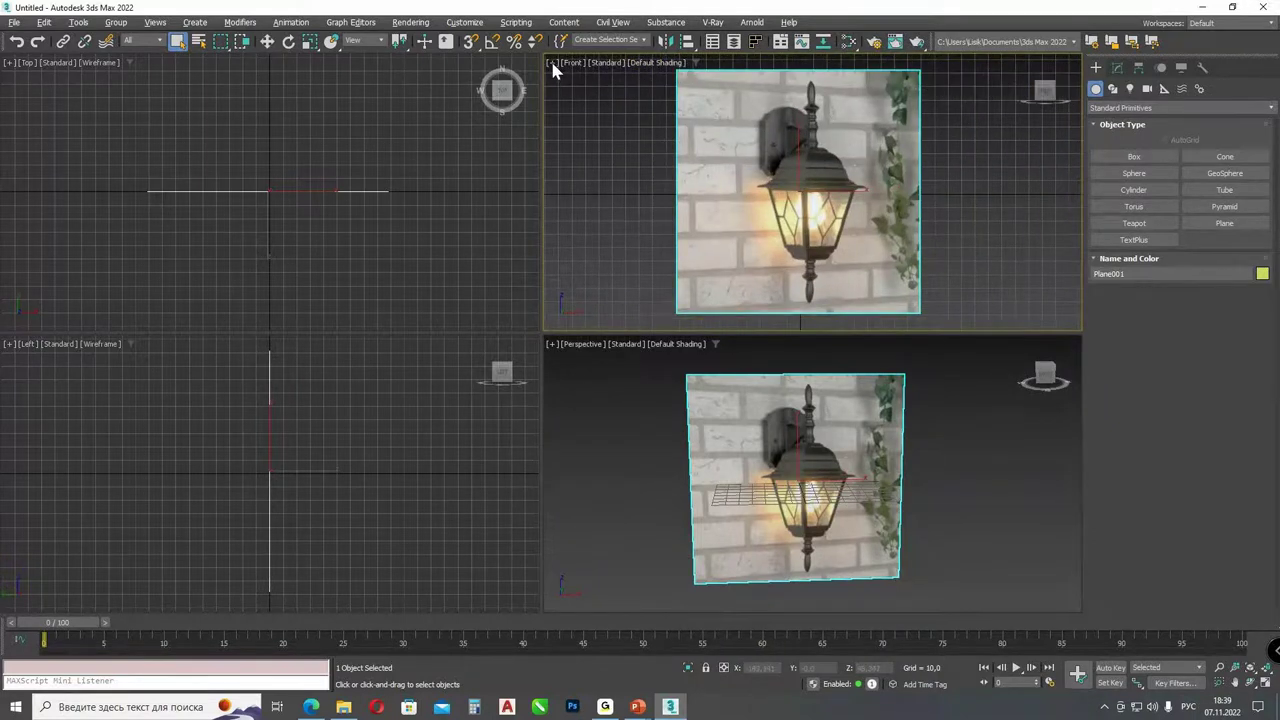
# - Hide the grids in the Front and Perspective viewports, keeping the Perspective view shaded
pyautogui.click(551, 62)
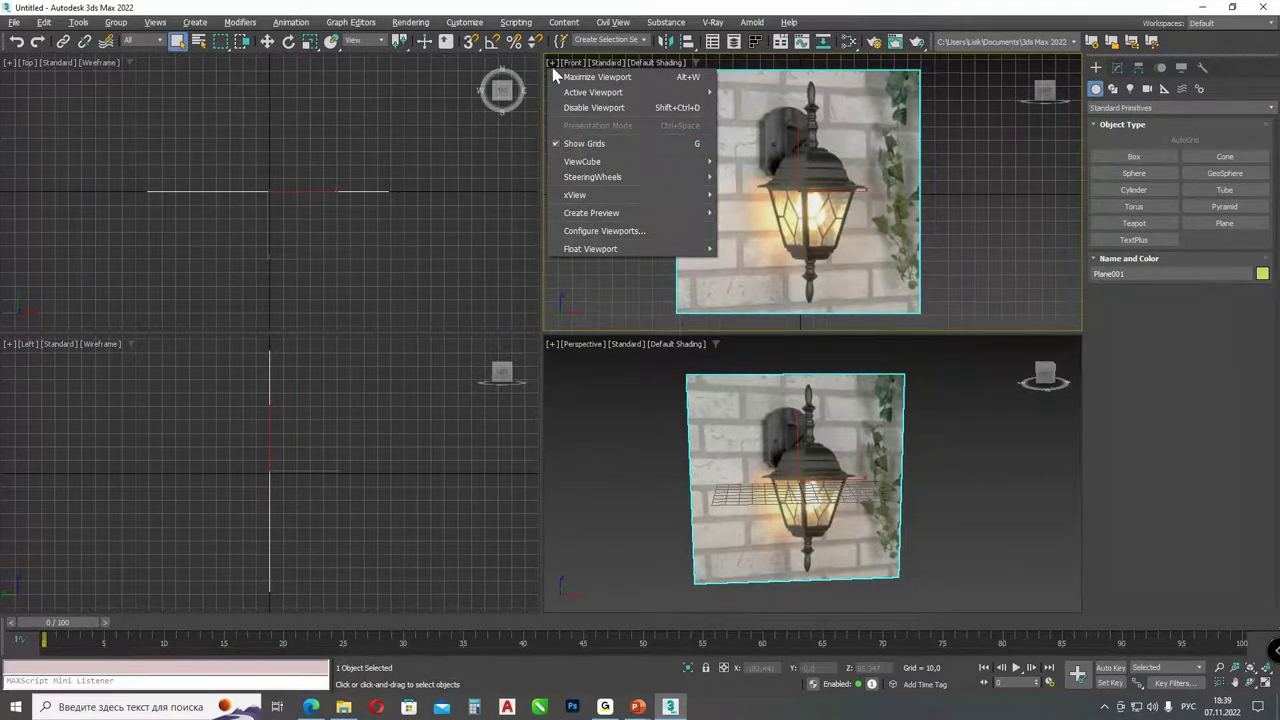
pyautogui.click(584, 145)
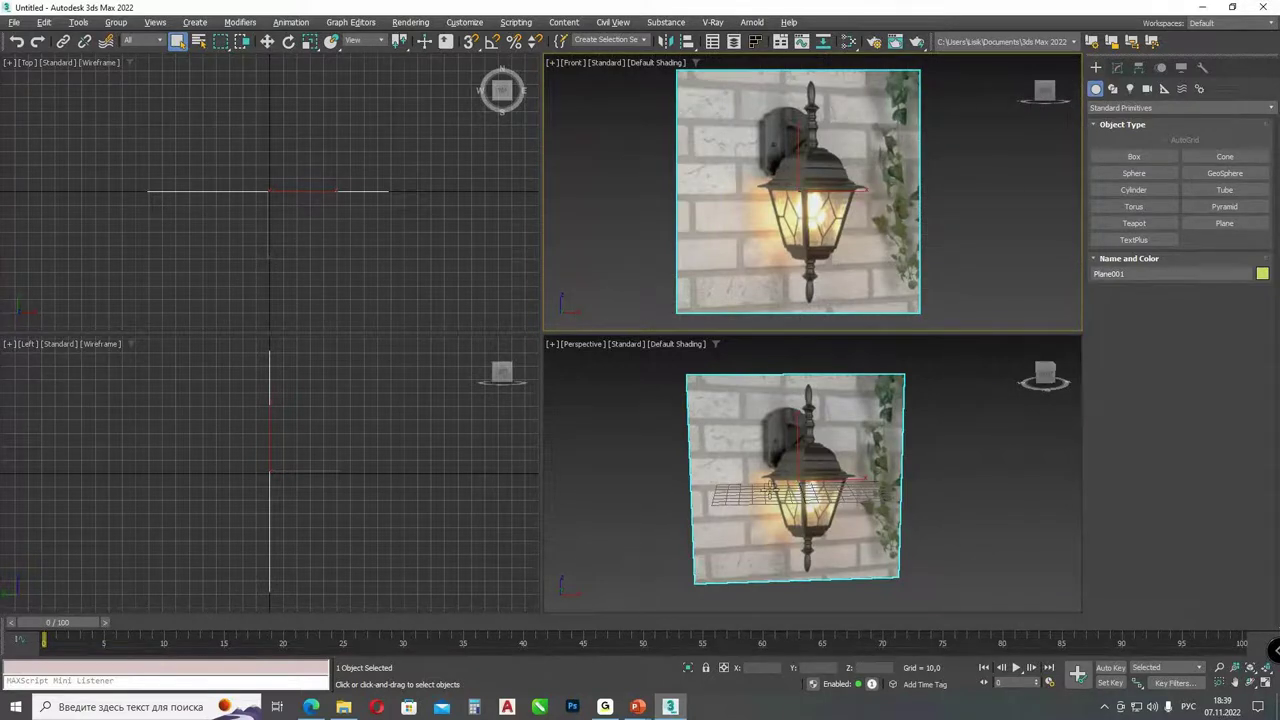
pyautogui.click(770, 488)
pyautogui.press('g')
pyautogui.press('F3')
pyautogui.press('F3')
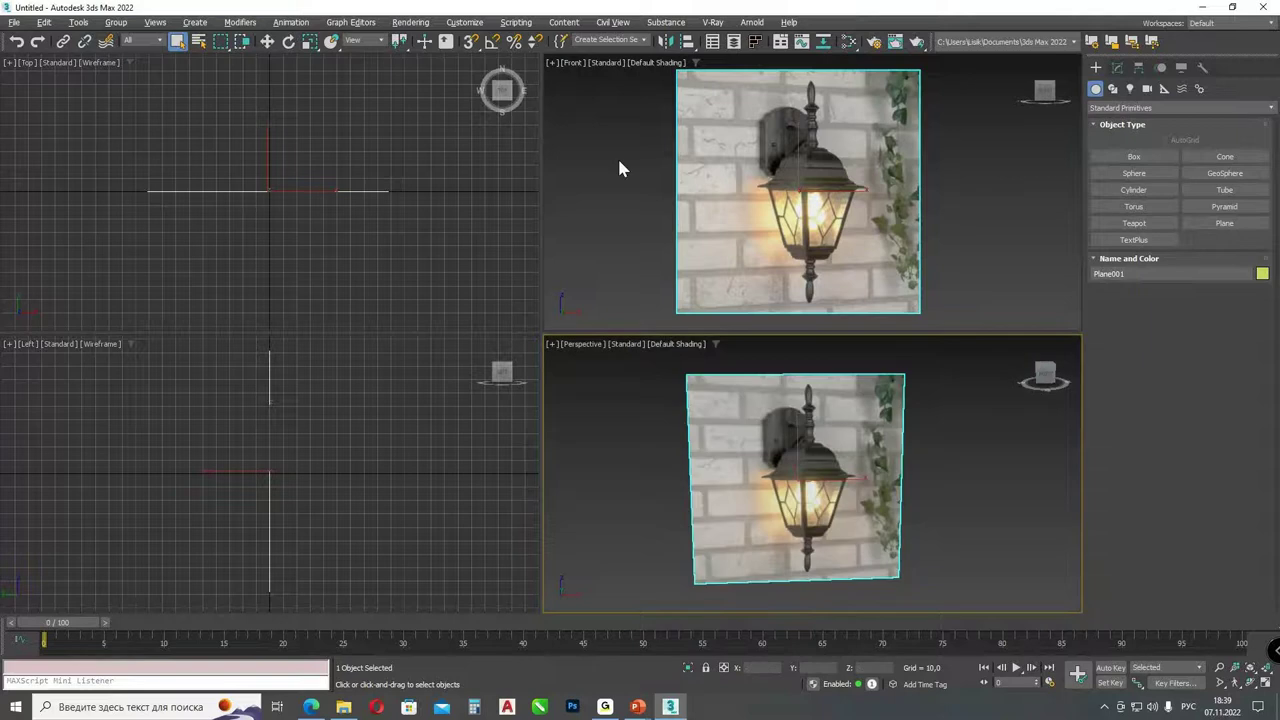
# - Select the image plane in the Top viewport and move it back about 40 along the Y axis
pyautogui.click(616, 260)
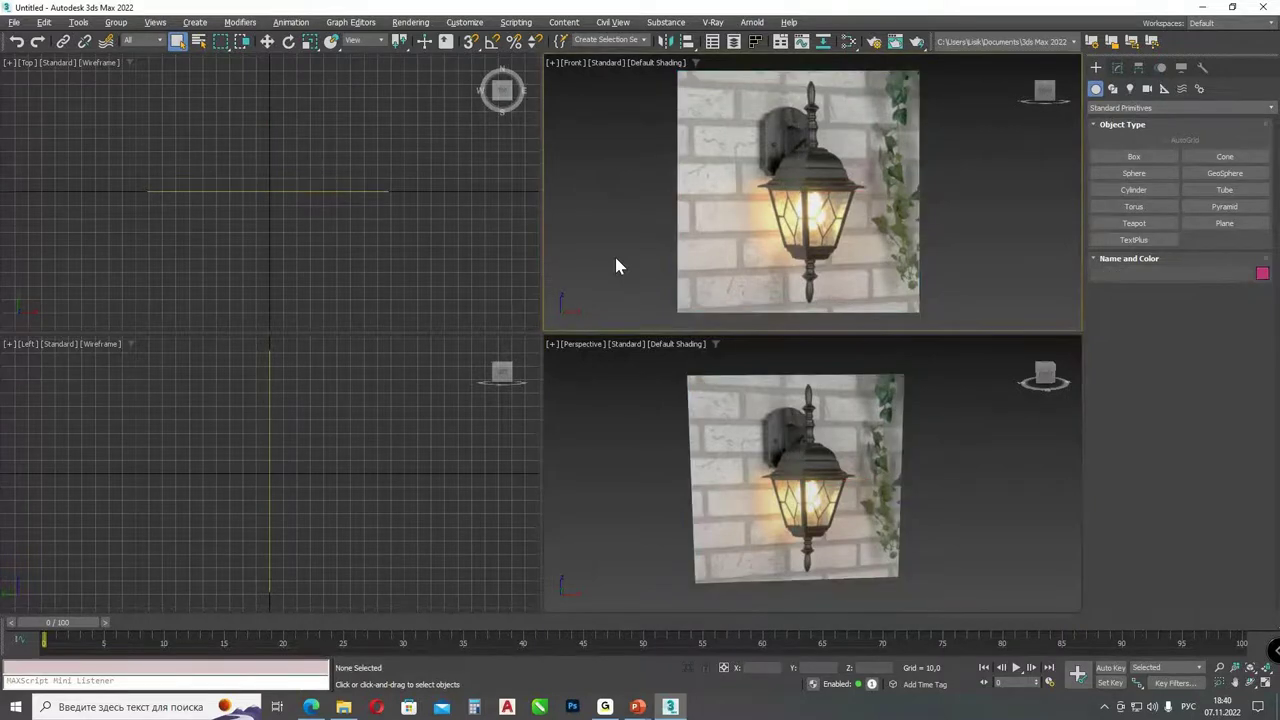
pyautogui.moveTo(230, 152); pyautogui.dragTo(385, 273)
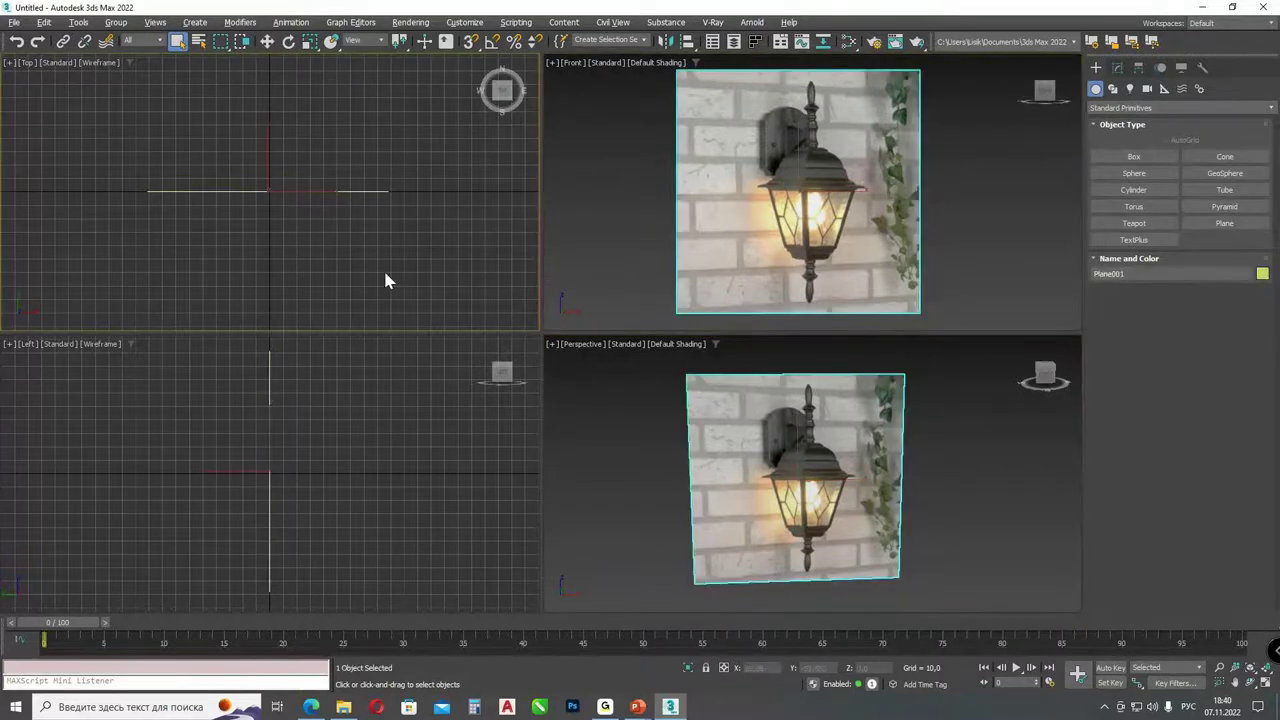
pyautogui.press('w')
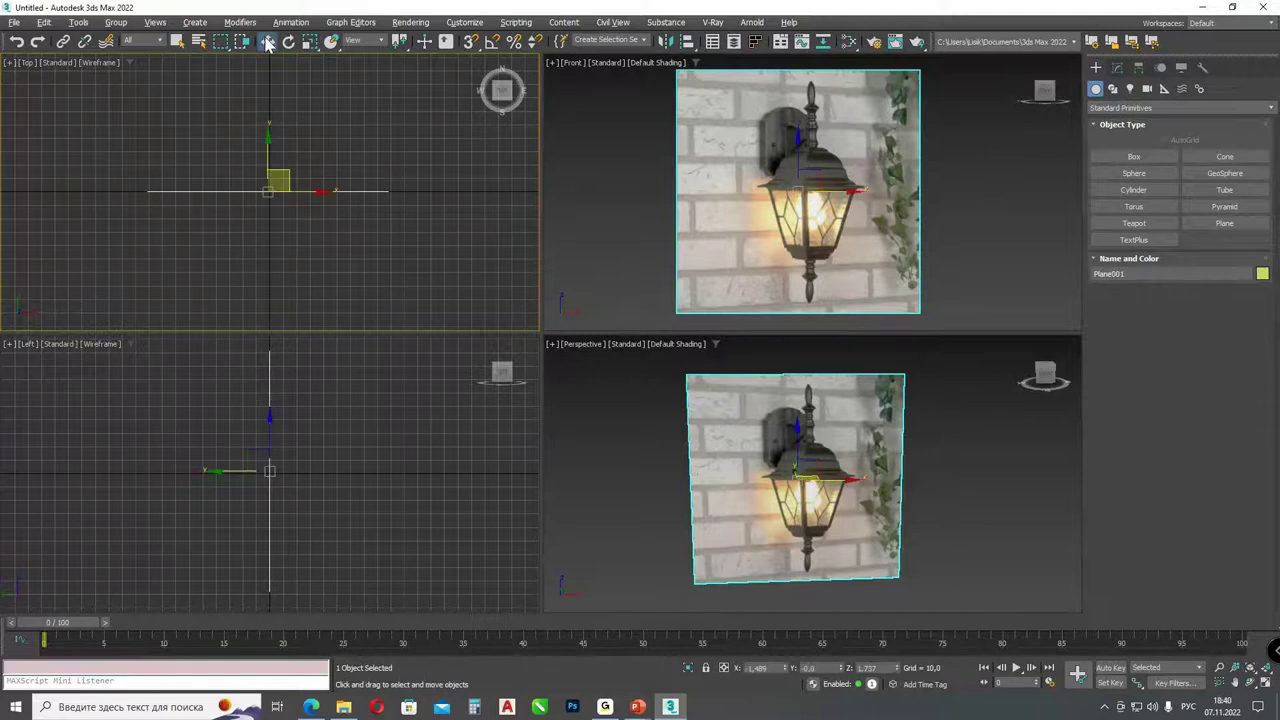
pyautogui.moveTo(265, 165); pyautogui.dragTo(259, 112)
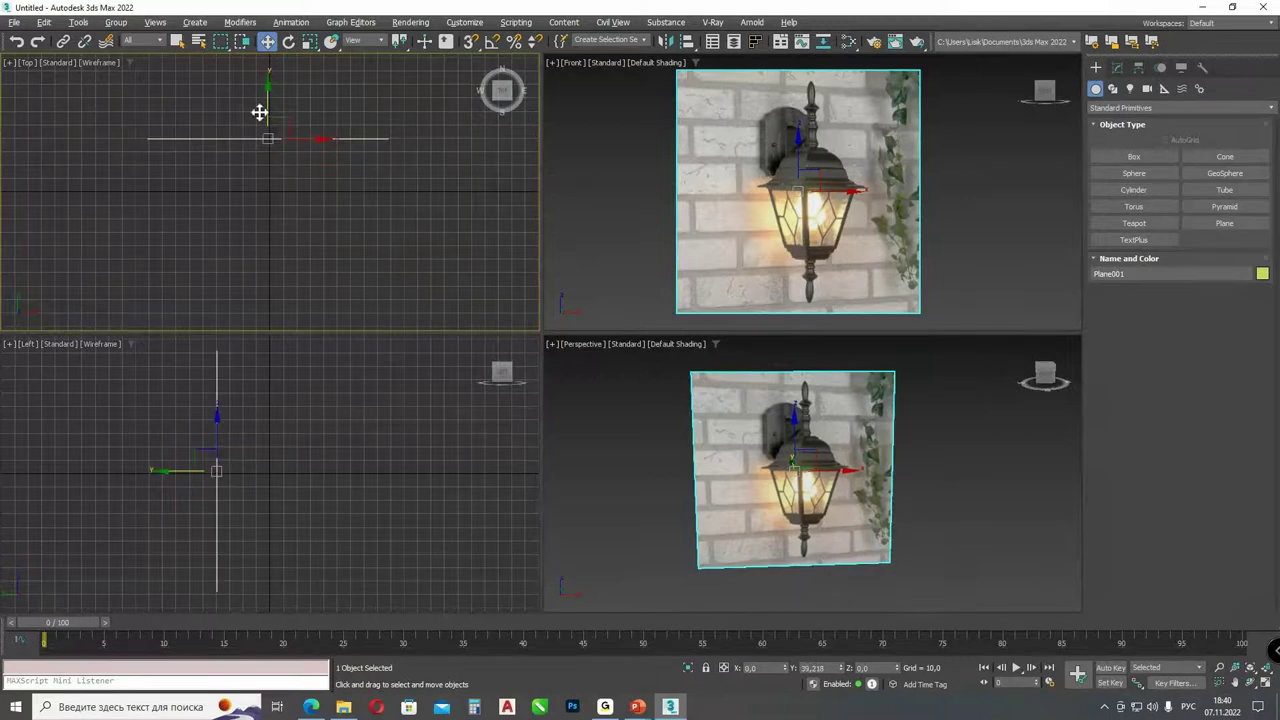
# - Maximize the Front viewport on the lamp reference image
pyautogui.click(860, 188)
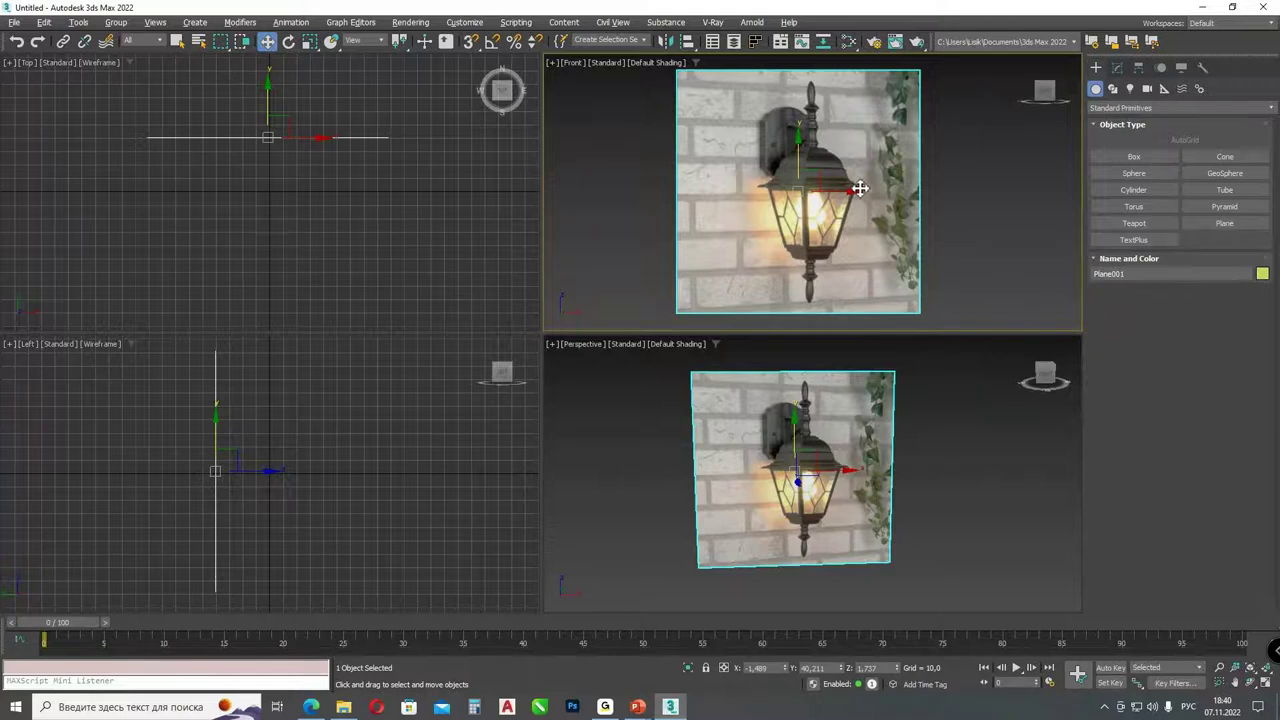
pyautogui.hotkey('alt', 'w')
pyautogui.scroll(3, 852, 108)
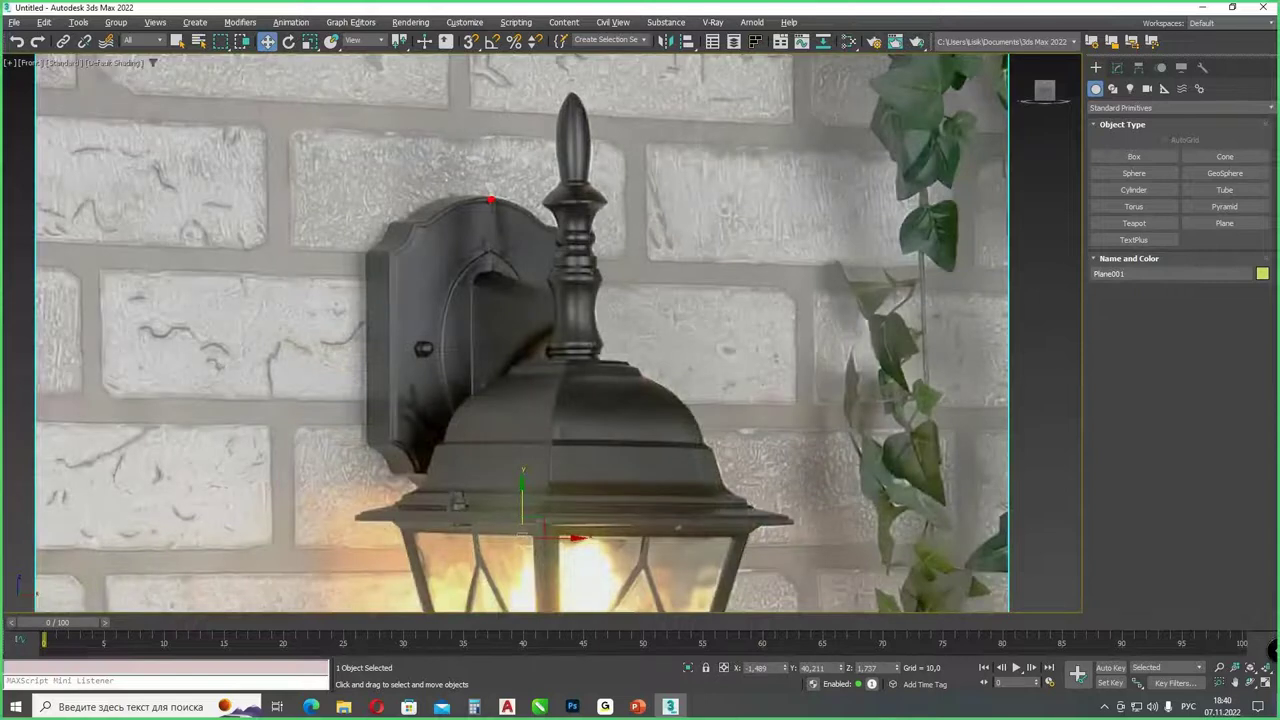
pyautogui.moveTo(490, 199)
pyautogui.mouseDown()
pyautogui.moveTo(417, 223)
pyautogui.moveTo(386, 264)
pyautogui.mouseUp()
pyautogui.moveTo(361, 268)
pyautogui.mouseDown()
pyautogui.moveTo(340, 434)
pyautogui.moveTo(340, 223)
pyautogui.mouseUp()
pyautogui.moveTo(484, 280)
pyautogui.mouseDown()
pyautogui.moveTo(545, 310)
pyautogui.moveTo(468, 408)
pyautogui.mouseUp()
pyautogui.moveTo(486, 284); pyautogui.dragTo(474, 358)
pyautogui.press('Escape')
# - Draw an open spline line along the front face of the wall plate, from its upper-left corner to the centre of its top edge
pyautogui.scroll(3, 386, 248)
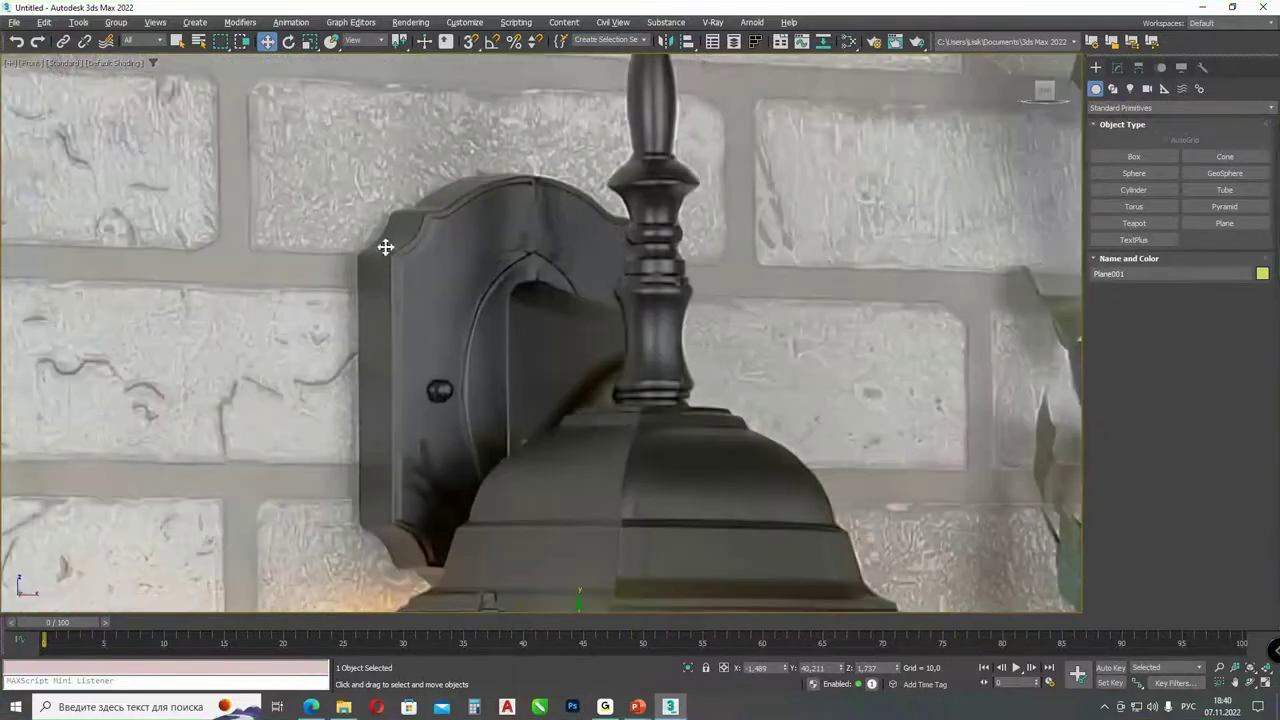
pyautogui.click(1113, 89)
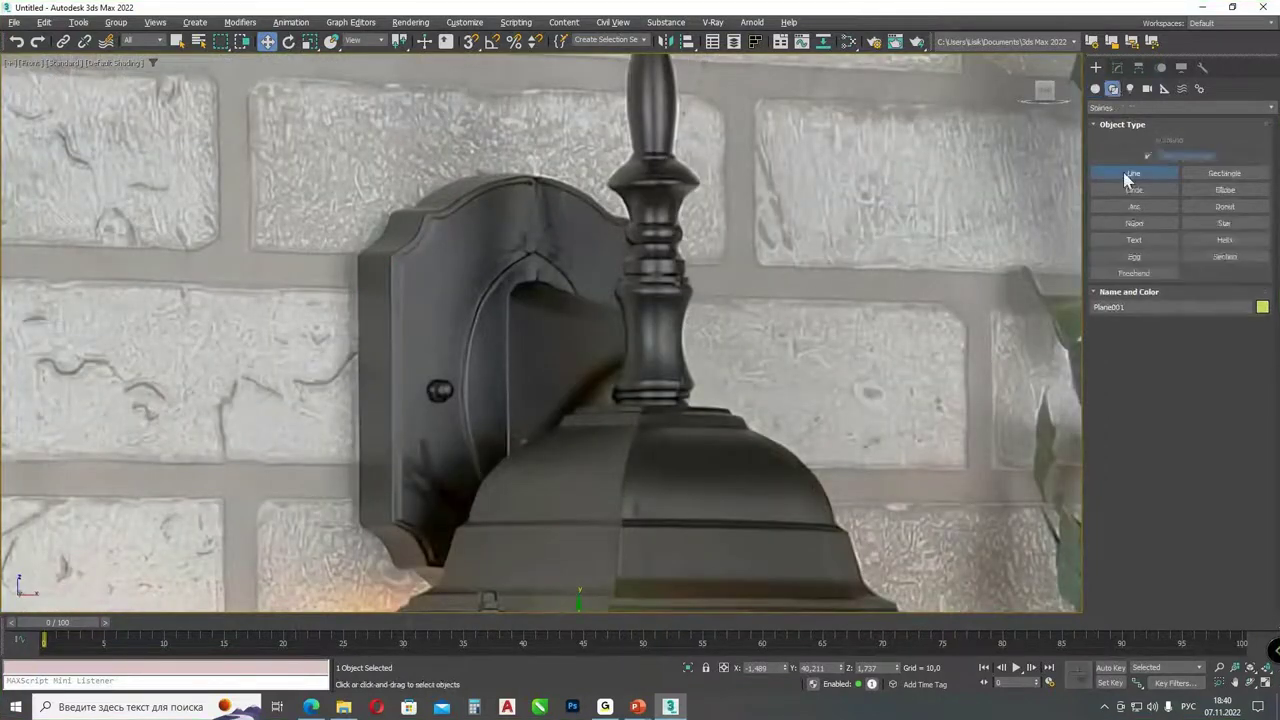
pyautogui.click(1127, 174)
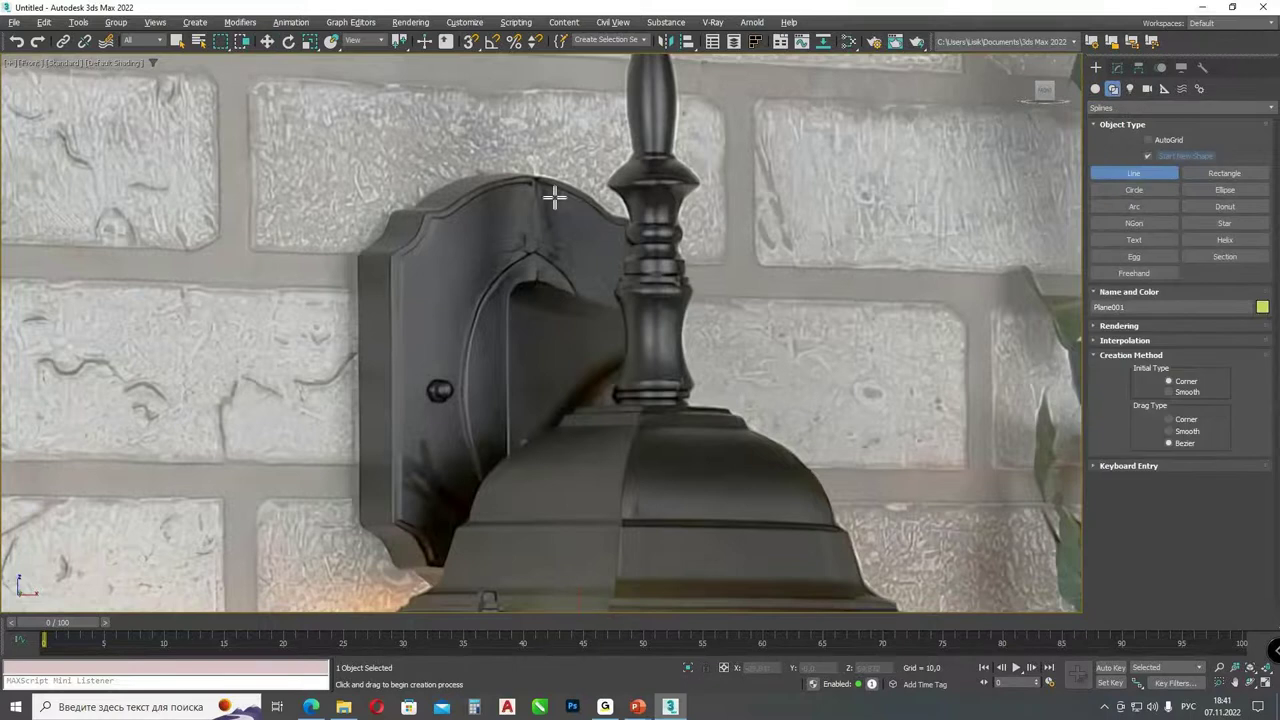
pyautogui.click(391, 253)
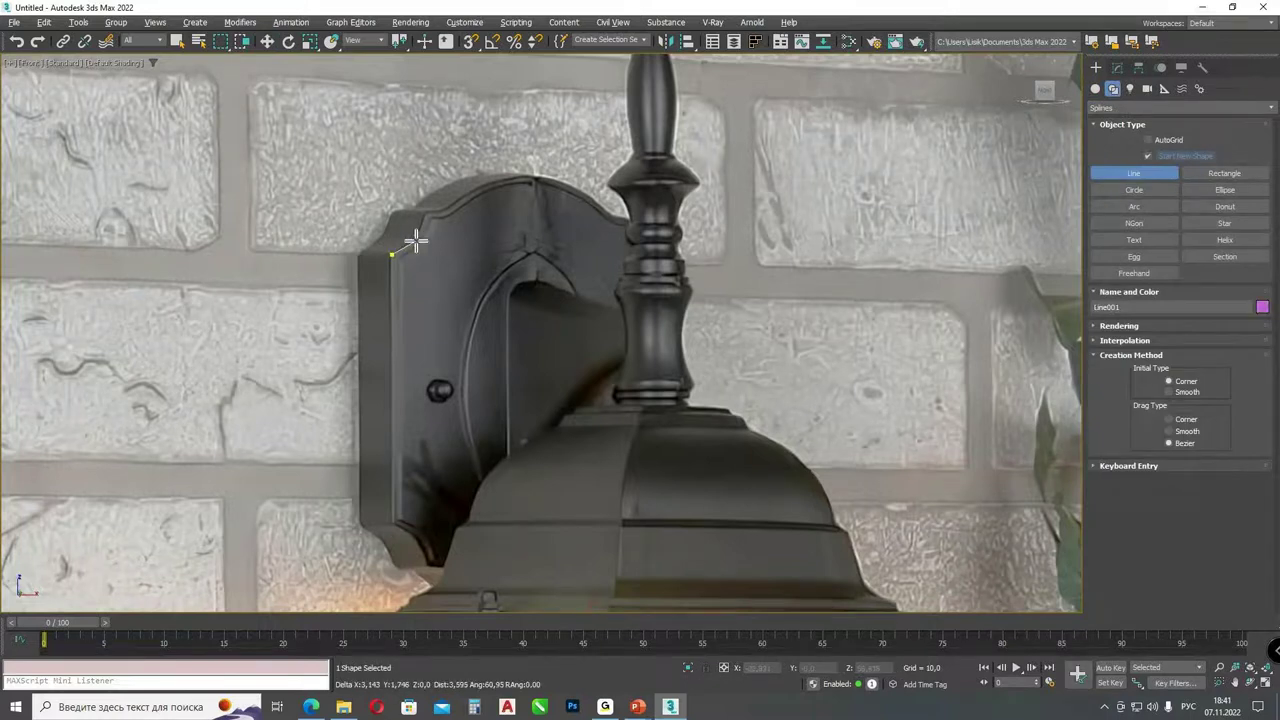
pyautogui.click(416, 242)
pyautogui.click(426, 214)
pyautogui.click(534, 180)
pyautogui.rightClick(515, 262)
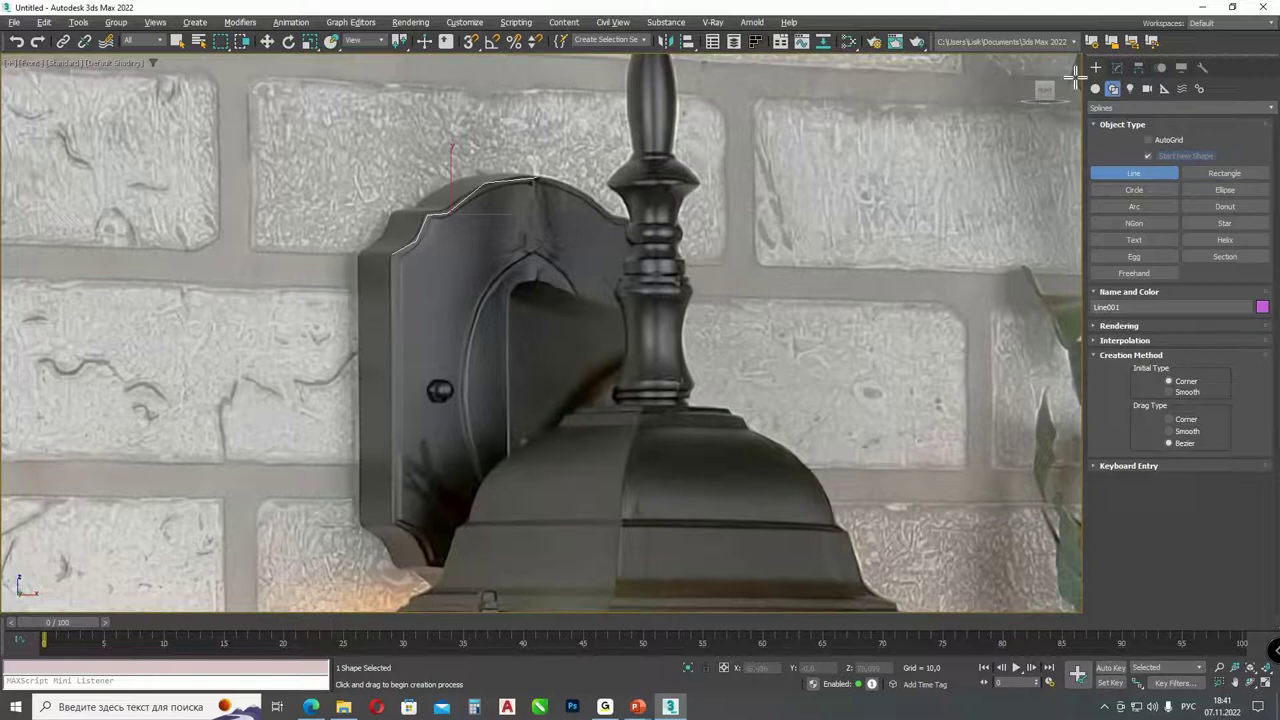
# - Open the plate outline line for editing at the vertex level
pyautogui.click(1115, 69)
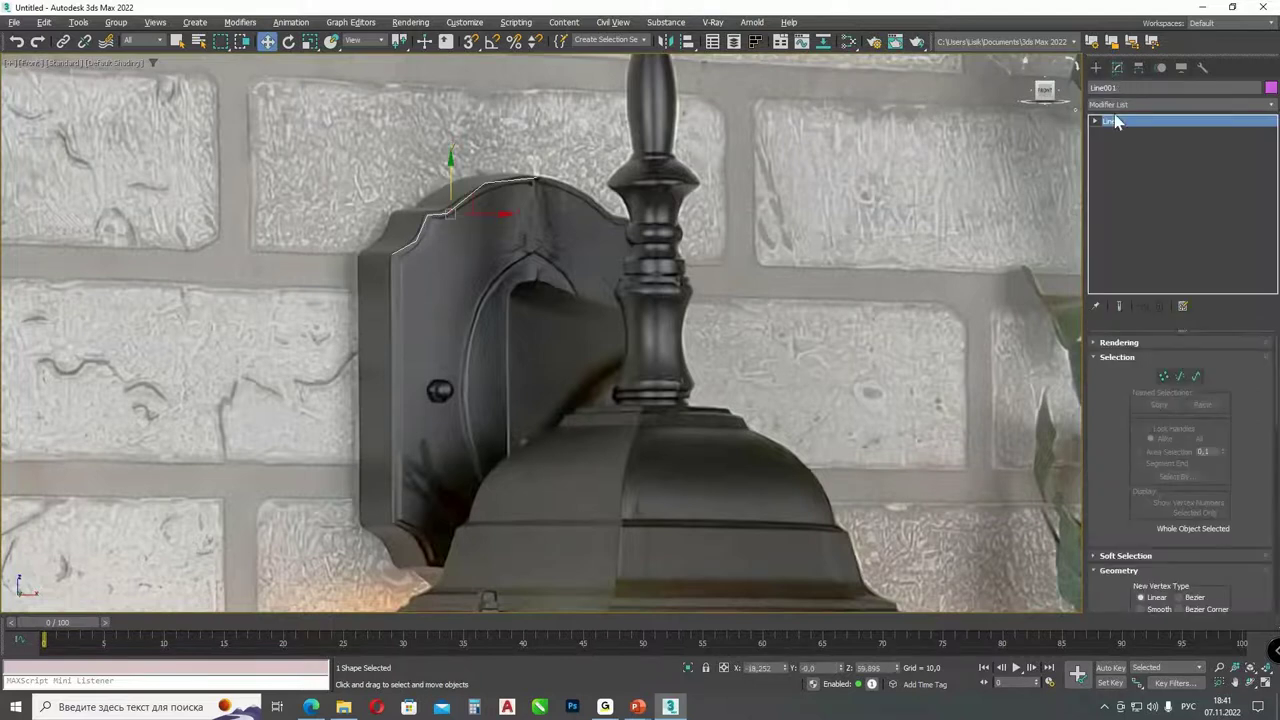
pyautogui.click(1100, 357)
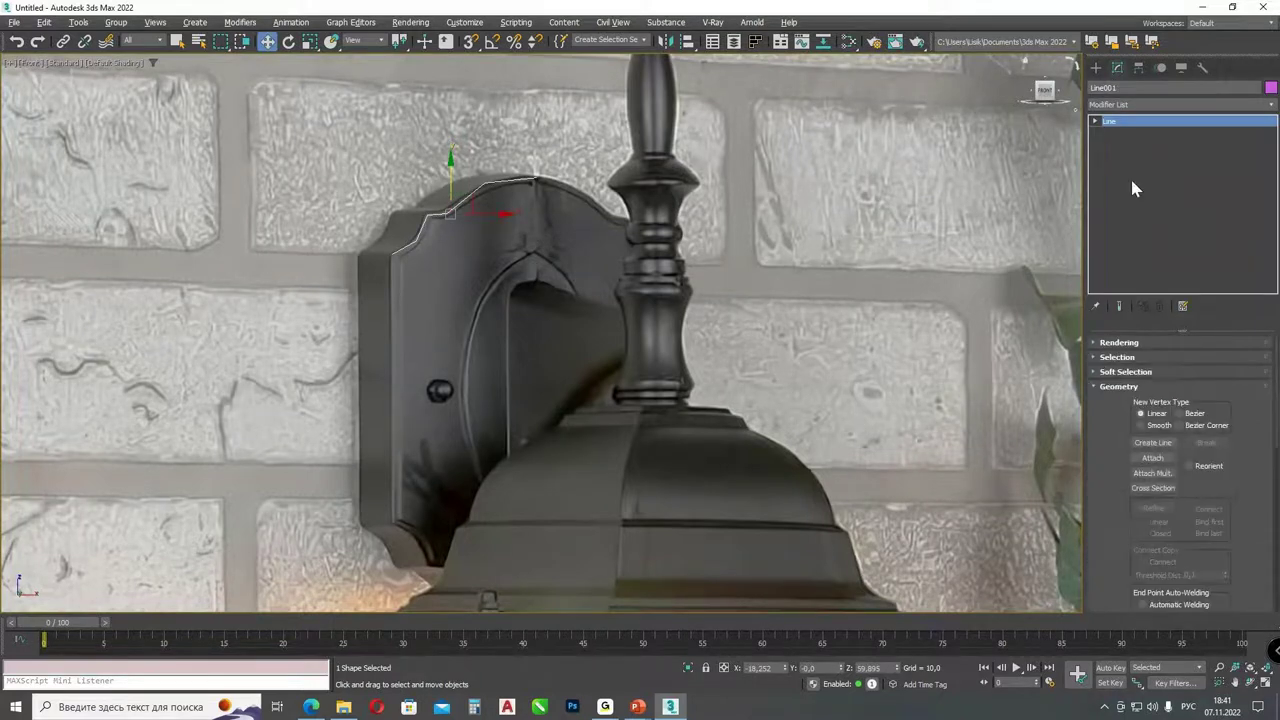
pyautogui.click(1095, 121)
pyautogui.click(1118, 133)
# - Convert the line's three intermediate curve vertices to Smooth, leaving the notch corner and both end vertices as corners
pyautogui.click(485, 185)
pyautogui.click(414, 241)
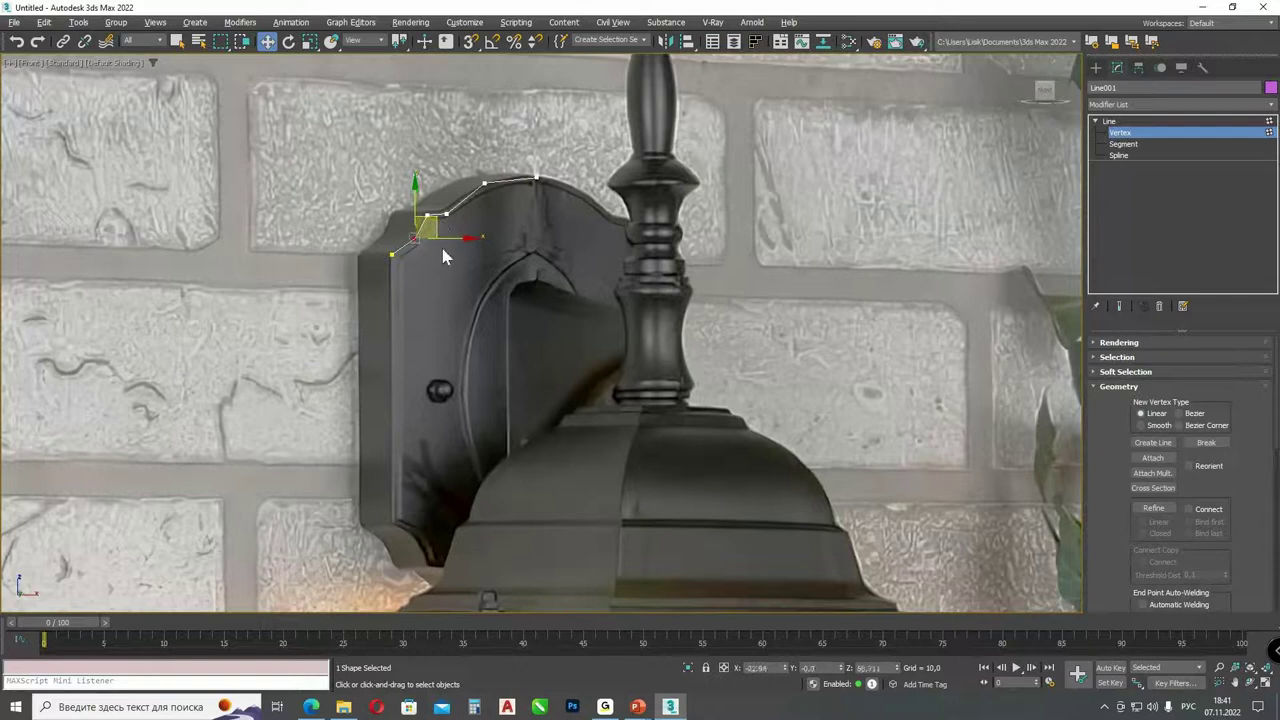
pyautogui.click(443, 186)
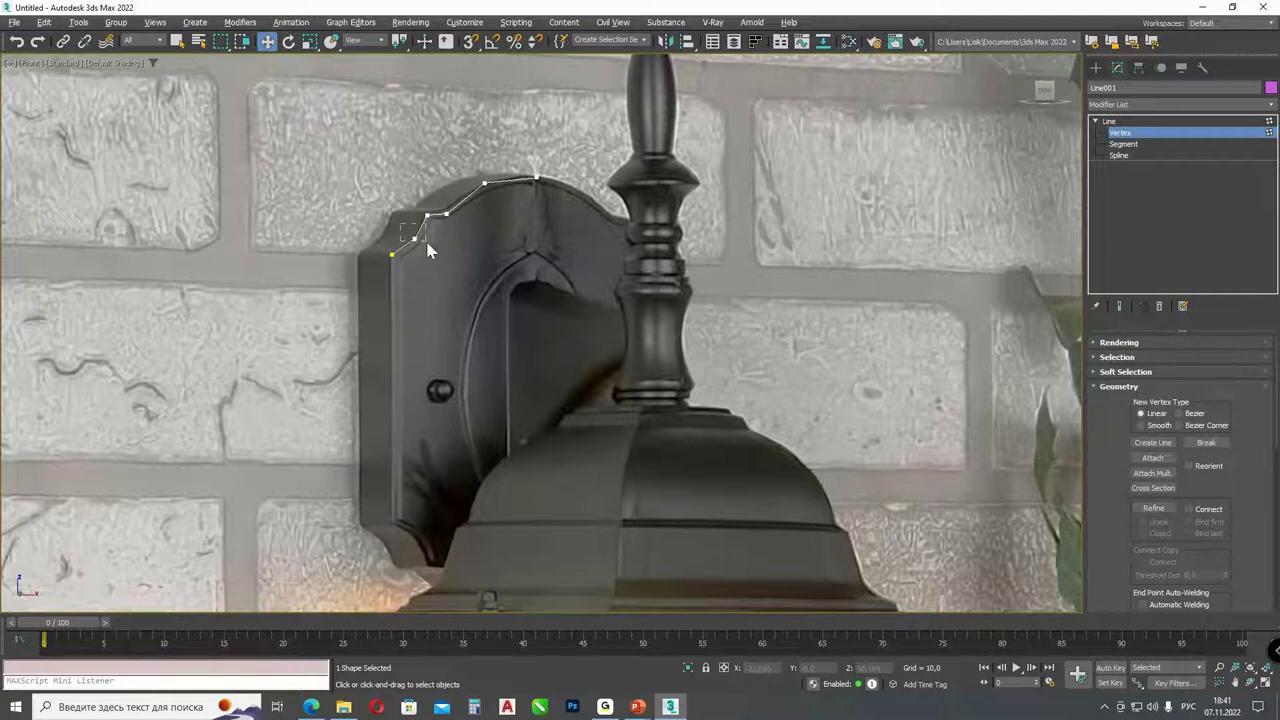
pyautogui.click(427, 216)
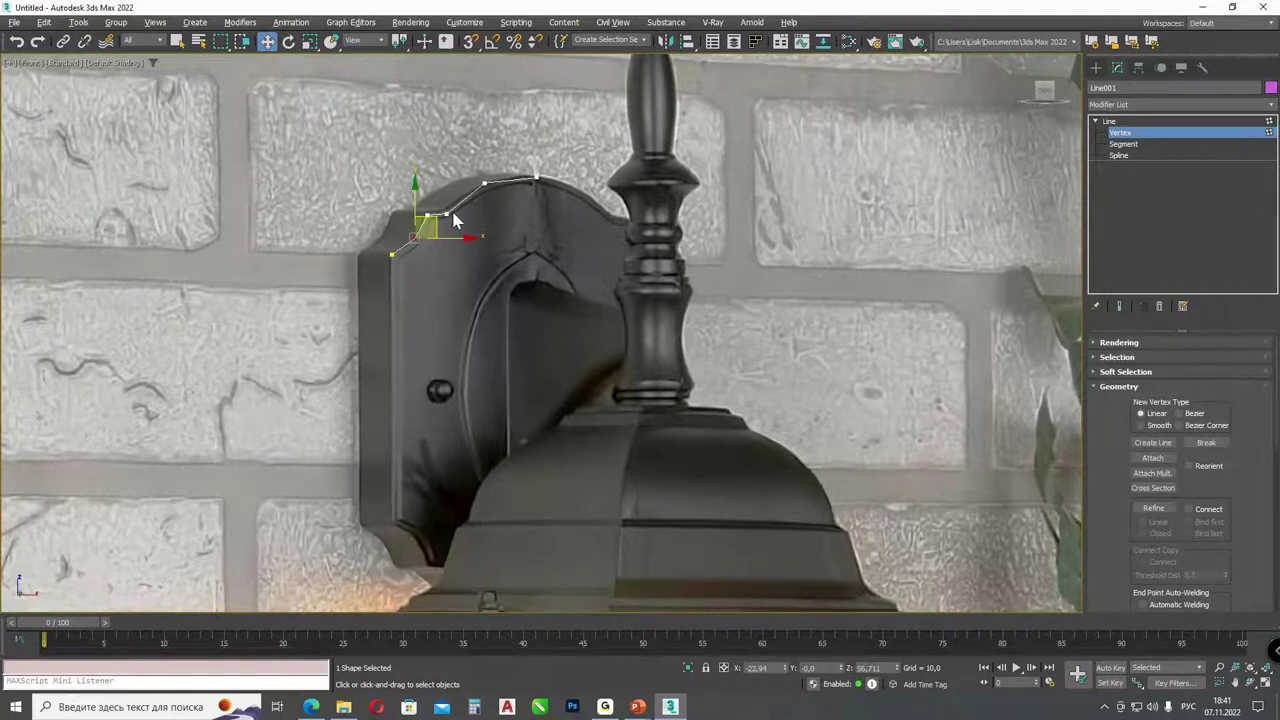
pyautogui.keyDown('ctrl'); pyautogui.moveTo(437, 172); pyautogui.dragTo(497, 238); pyautogui.keyUp('ctrl')
pyautogui.click(484, 184)
pyautogui.rightClick(483, 181)
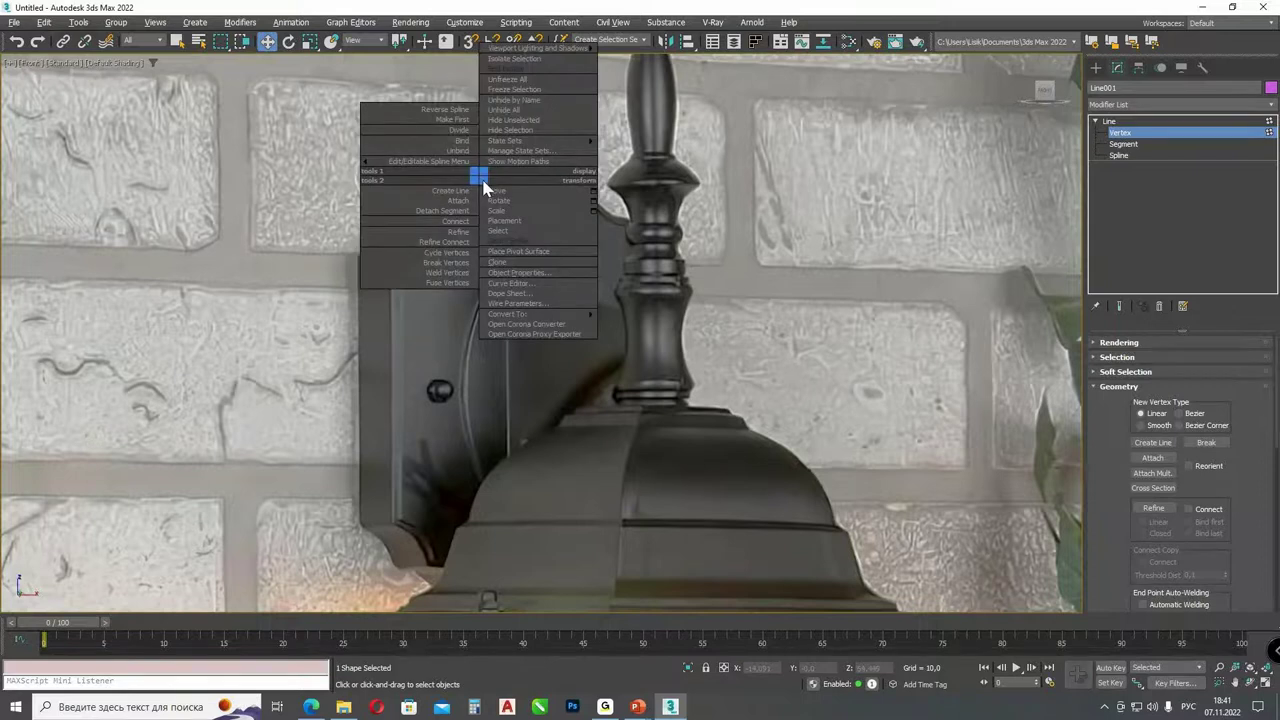
pyautogui.rightClick(485, 186)
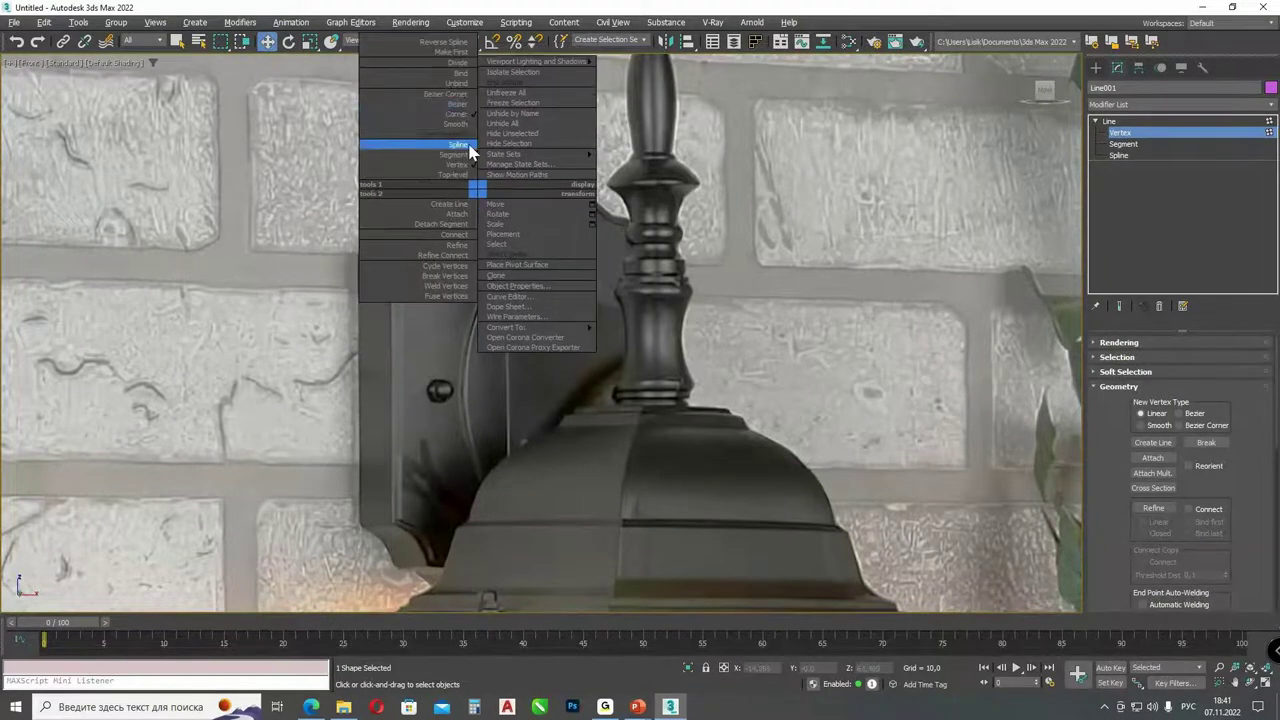
pyautogui.click(467, 107)
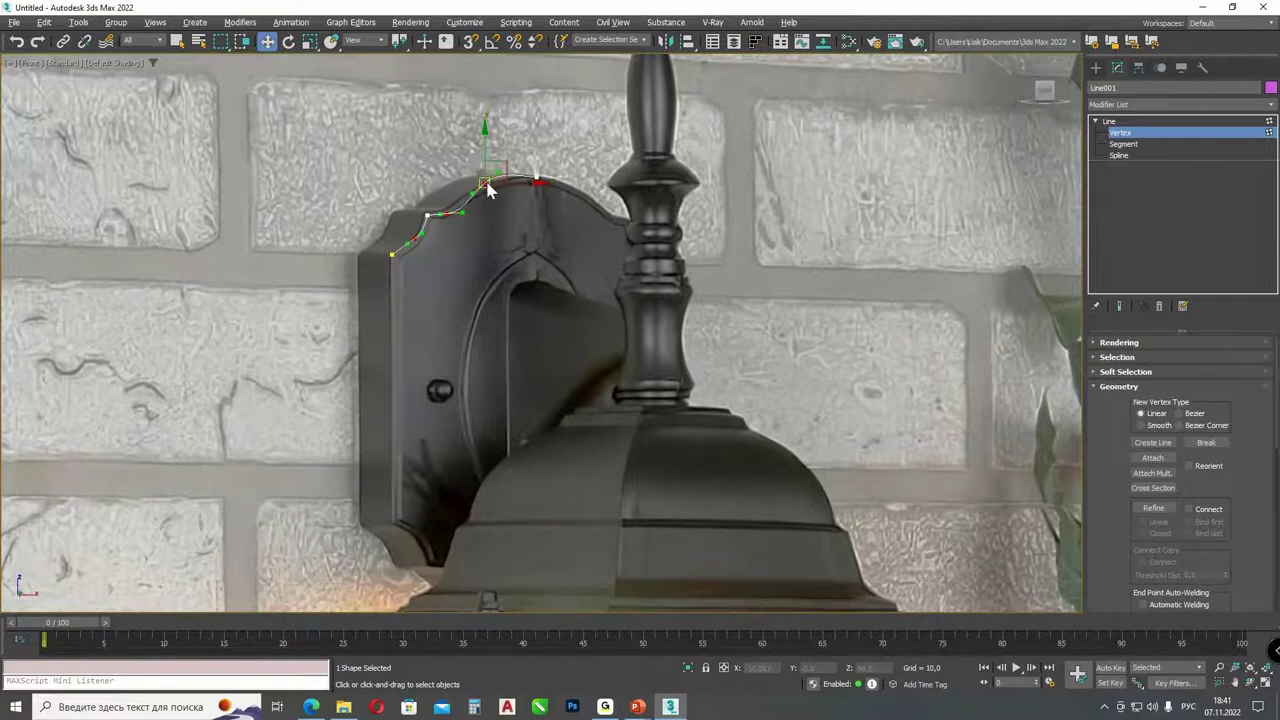
pyautogui.rightClick(484, 182)
pyautogui.click(456, 115)
# - Adjust the ledge and arch vertices to follow the plate's edge, and shift the top end vertex onto the plate's centreline
pyautogui.click(451, 216)
pyautogui.scroll(3, 452, 217)
pyautogui.click(435, 237)
pyautogui.moveTo(405, 206); pyautogui.dragTo(443, 196)
pyautogui.click(433, 212)
pyautogui.moveTo(424, 207); pyautogui.dragTo(423, 207)
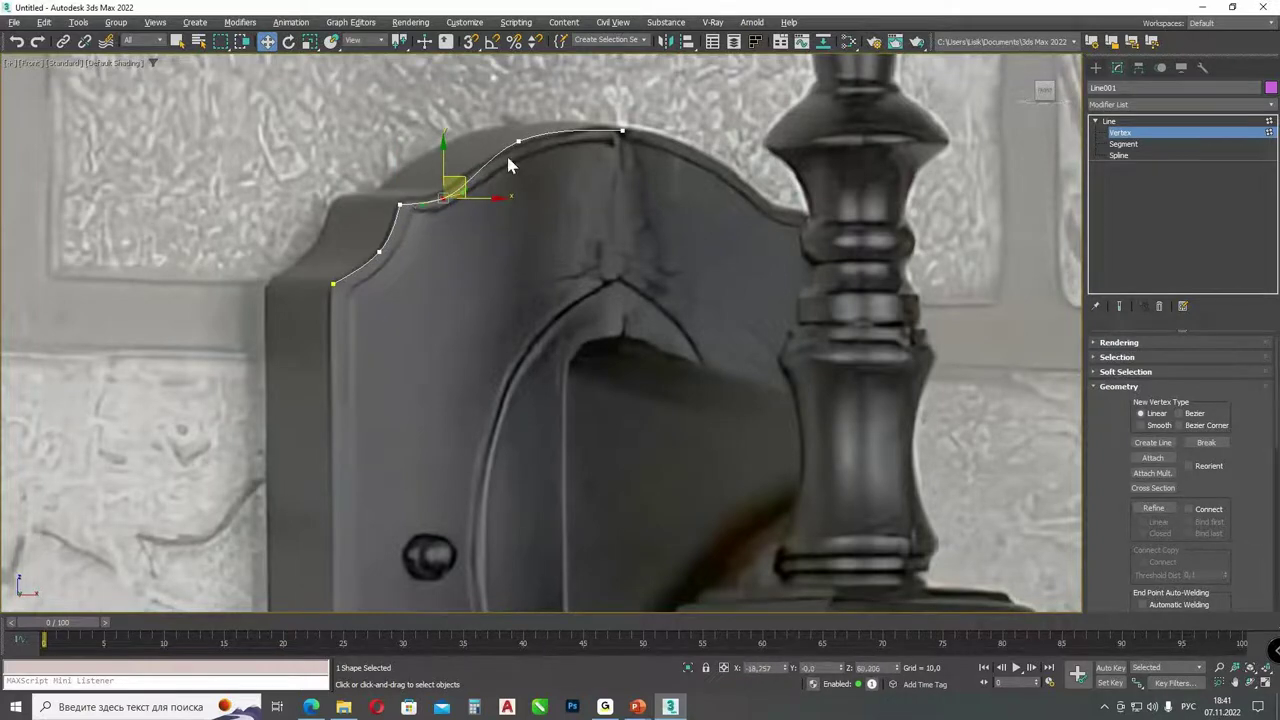
pyautogui.click(508, 163)
pyautogui.click(443, 197)
pyautogui.click(424, 231)
pyautogui.hotkey('ctrl', 'z')
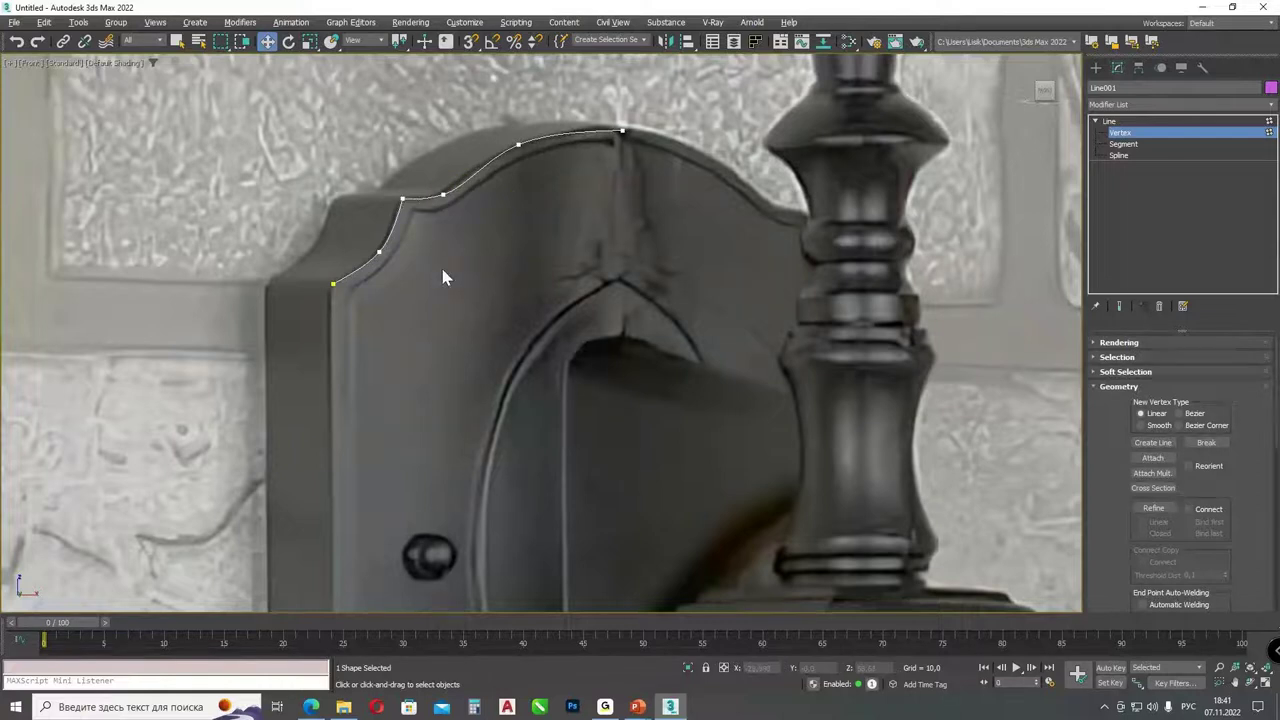
pyautogui.click(620, 131)
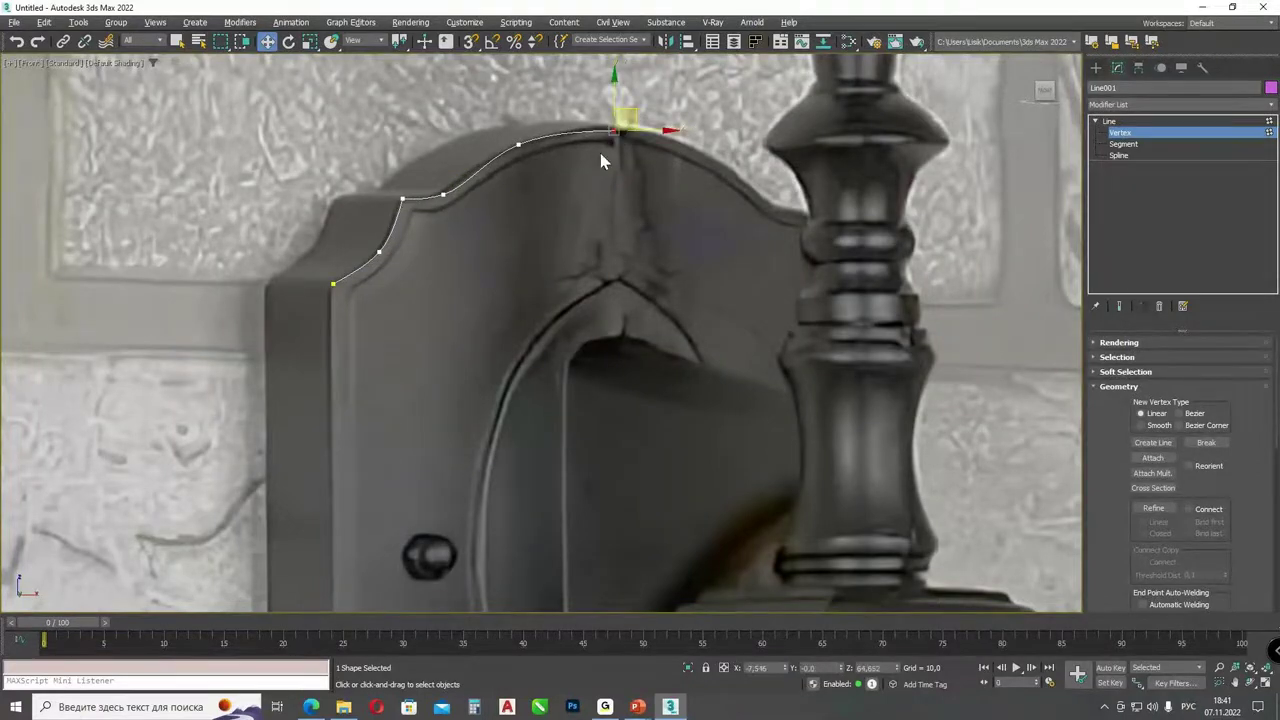
# - Mirror a copy of the spline horizontally and move it about 18 along X to meet the original at the top centre
pyautogui.scroll(-2, 600, 155)
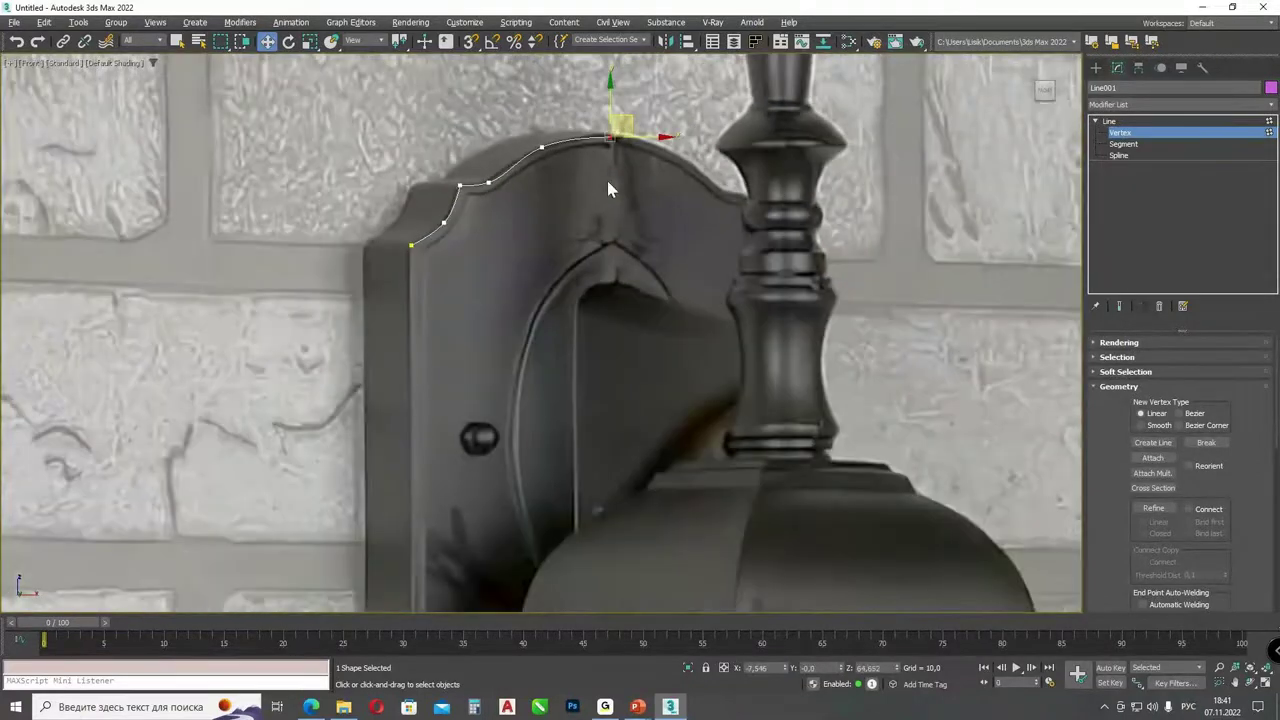
pyautogui.click(1118, 156)
pyautogui.scroll(-3, 947, 333)
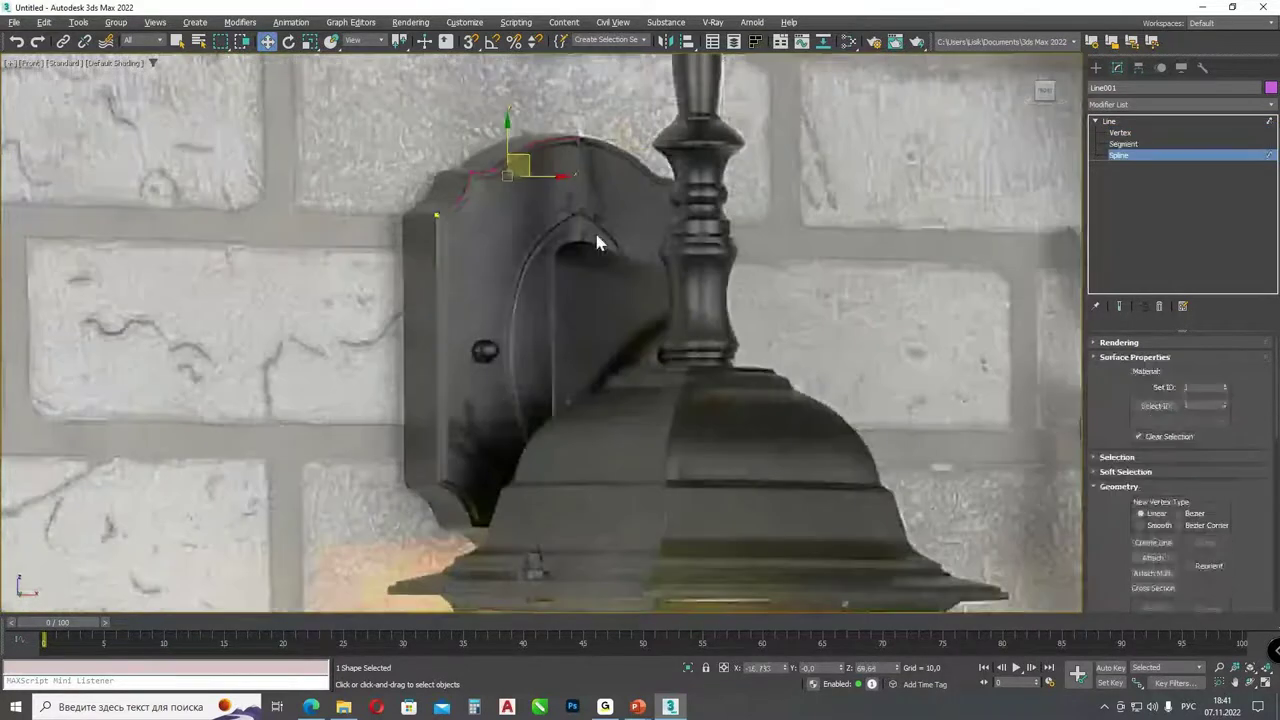
pyautogui.scroll(-5, 1107, 432)
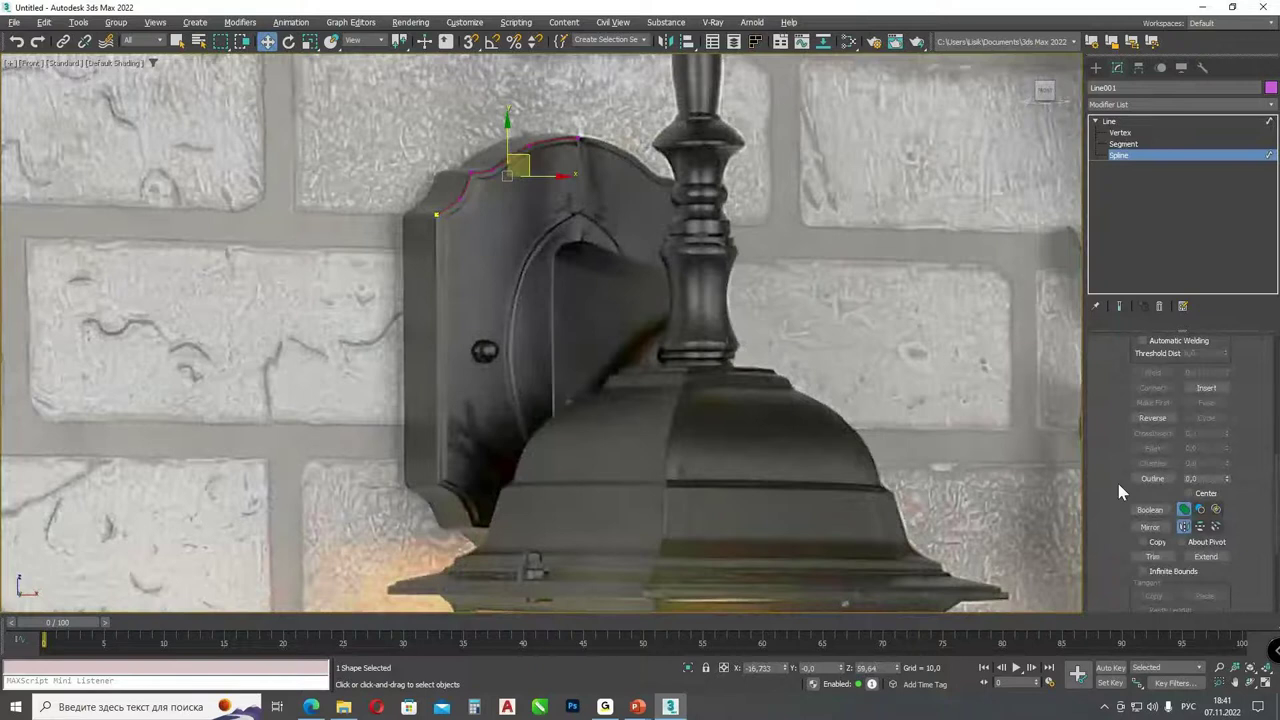
pyautogui.scroll(-1, 1108, 499)
pyautogui.click(1154, 507)
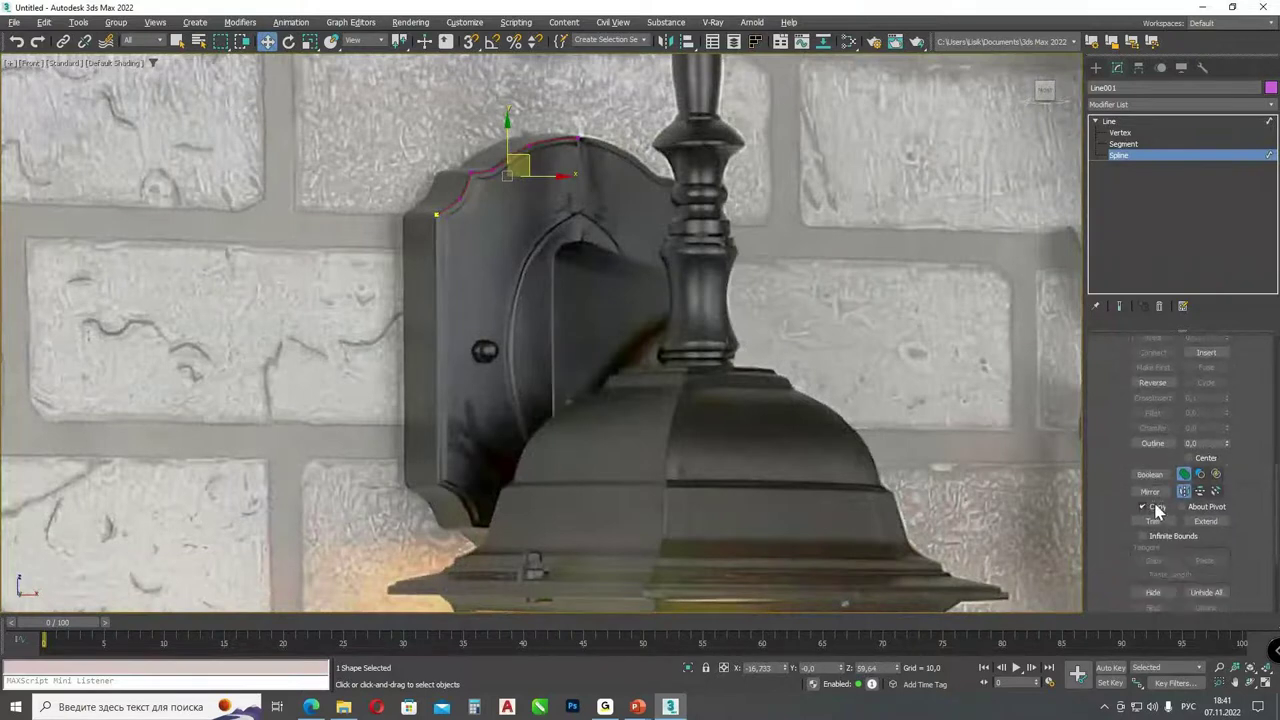
pyautogui.click(1150, 492)
pyautogui.moveTo(561, 195); pyautogui.dragTo(695, 206)
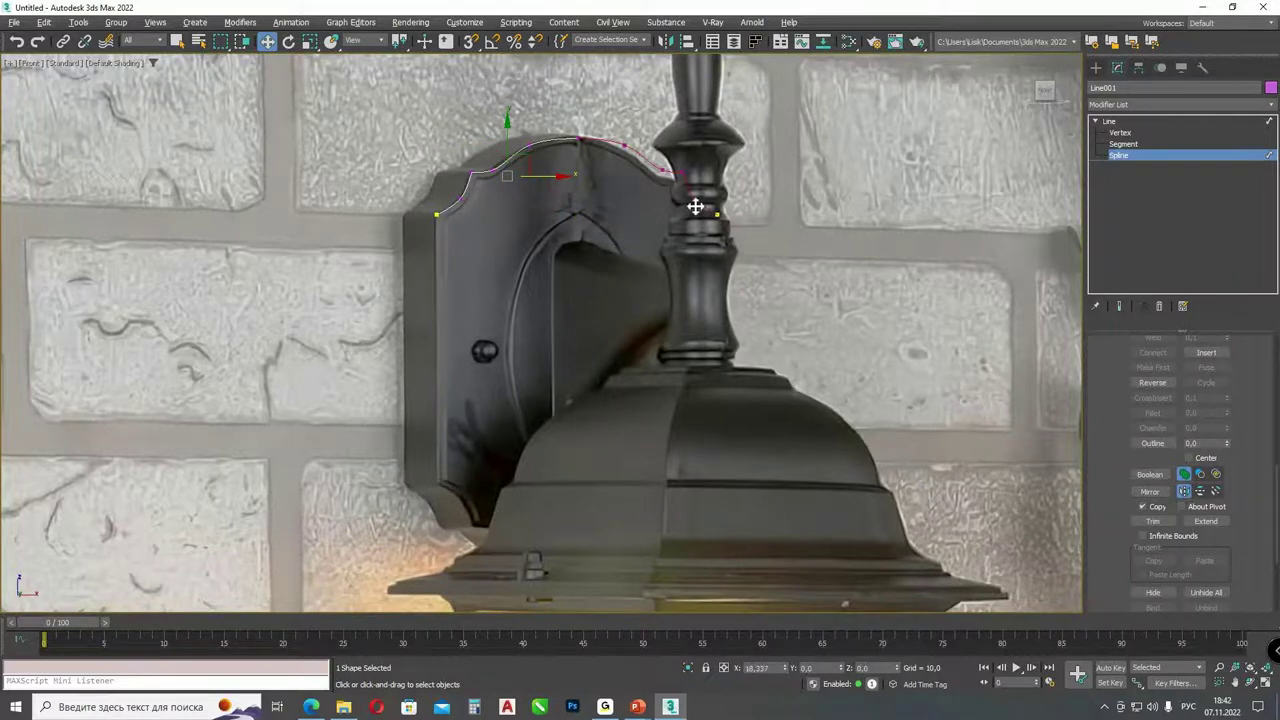
# - Weld the two coincident vertices at the top centre of the outline, using a weld threshold of 121,1
pyautogui.click(1118, 123)
pyautogui.click(1119, 132)
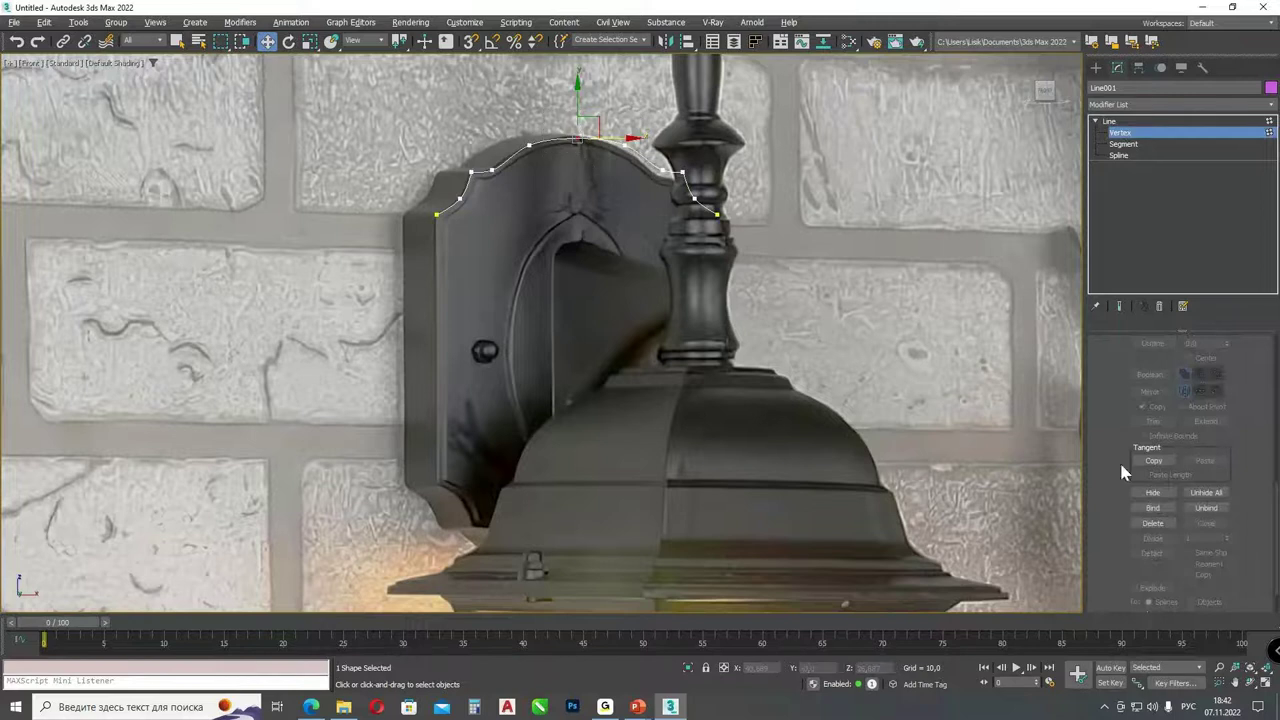
pyautogui.scroll(5, 1111, 383)
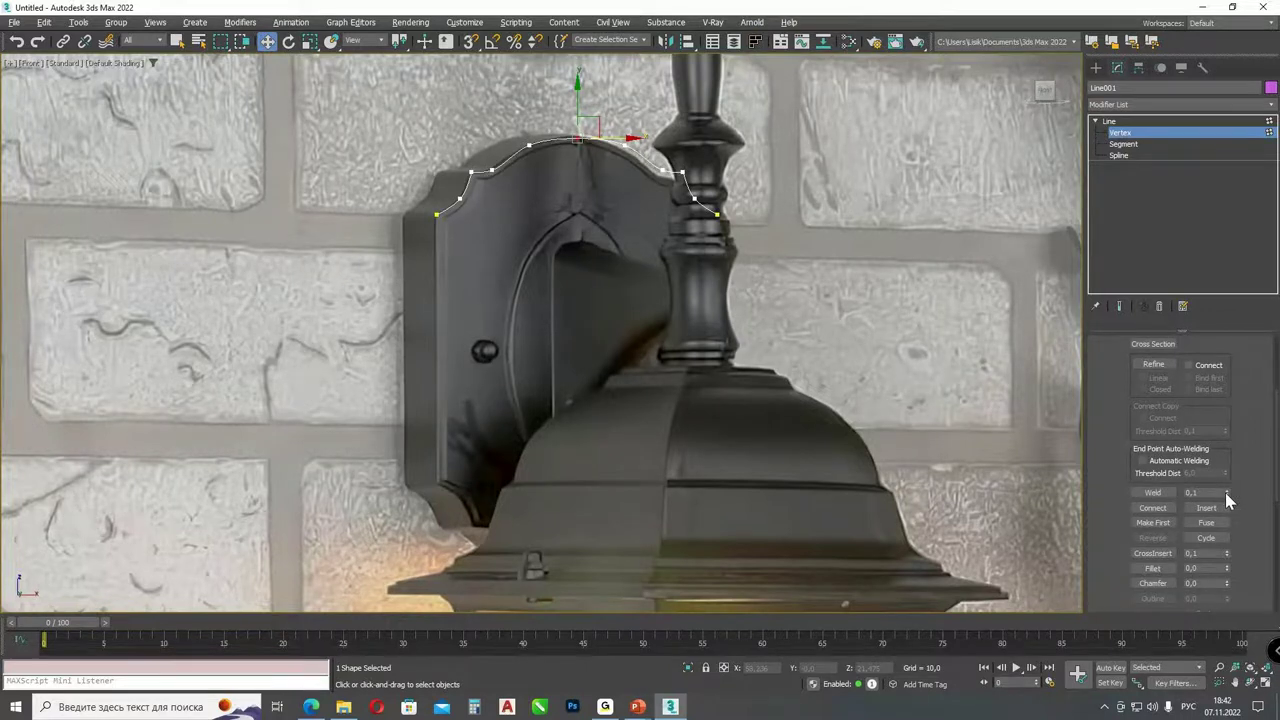
pyautogui.click(1152, 493)
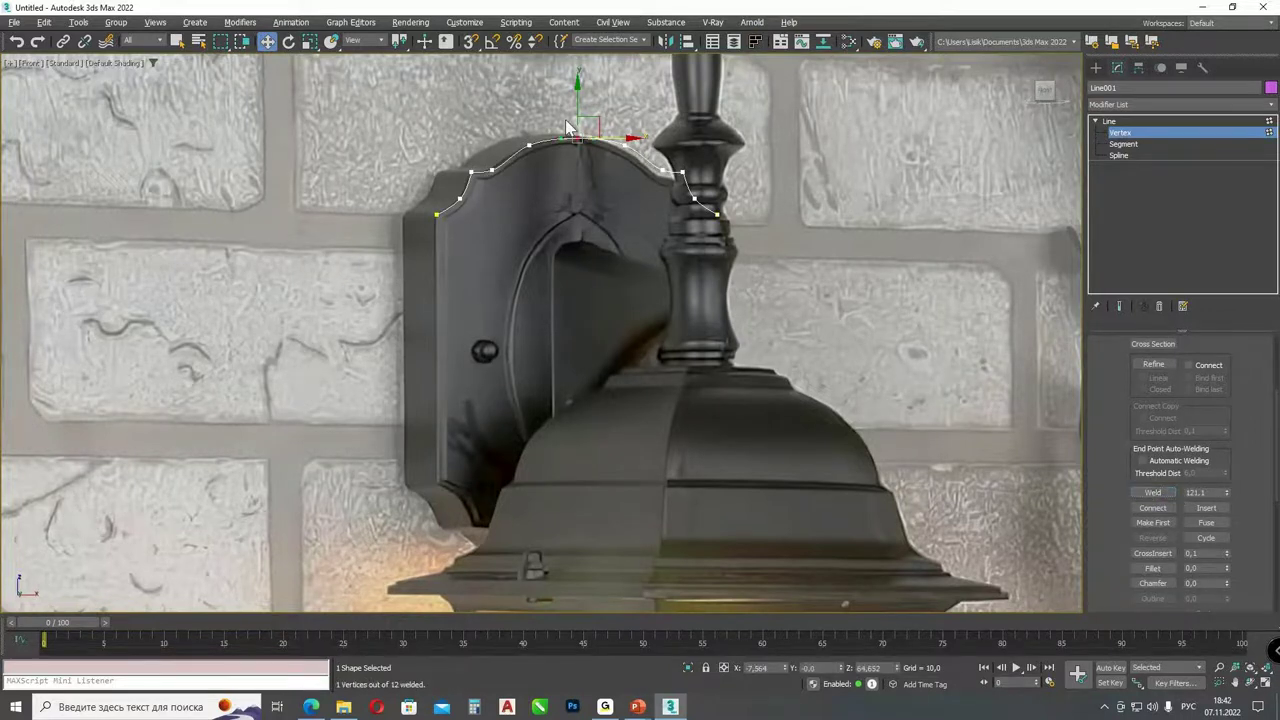
# - Make the welded top-centre vertex Bezier, reset its tangents, and nudge it slightly upward onto the plate's edge
pyautogui.scroll(4, 578, 148)
pyautogui.rightClick(587, 158)
pyautogui.click(564, 75)
pyautogui.rightClick(580, 159)
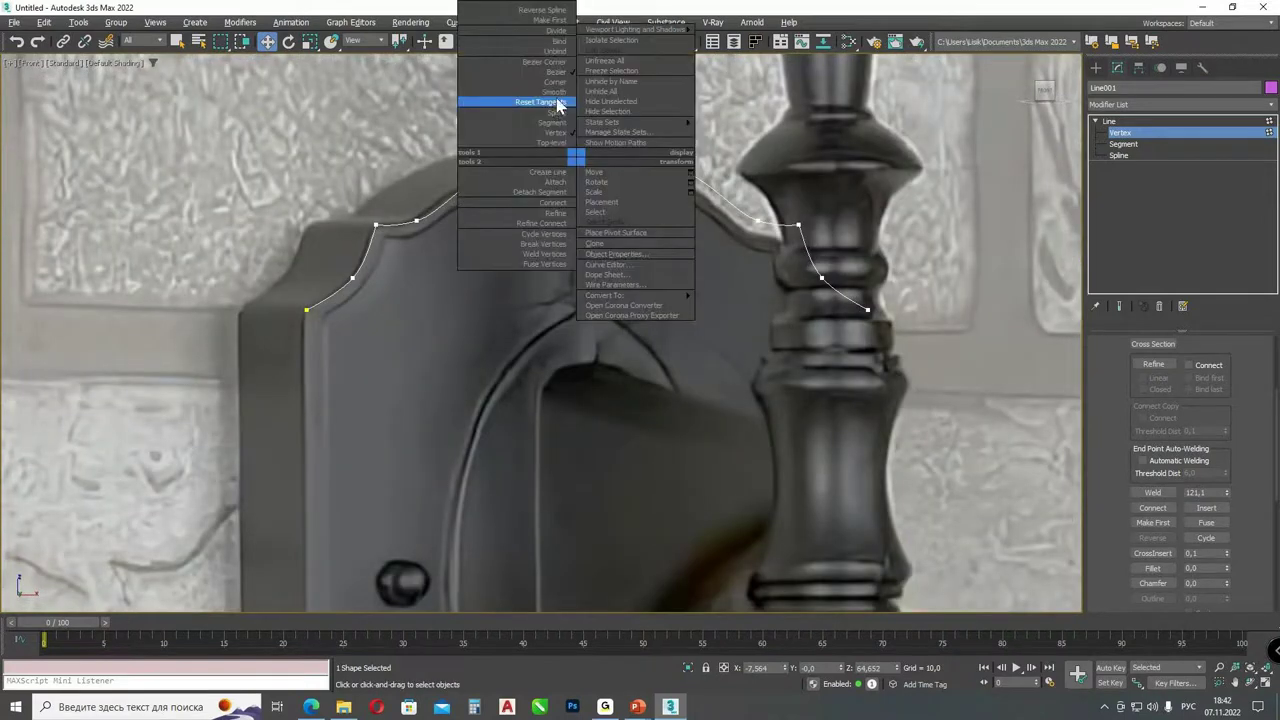
pyautogui.click(562, 104)
pyautogui.moveTo(590, 125); pyautogui.dragTo(591, 121)
pyautogui.click(626, 314)
# - Mirror a copy of the whole top spline vertically and move it down about 44 to the plate's lower edge
pyautogui.scroll(-4, 626, 314)
pyautogui.moveTo(632, 359); pyautogui.dragTo(615, 254, button='middle')
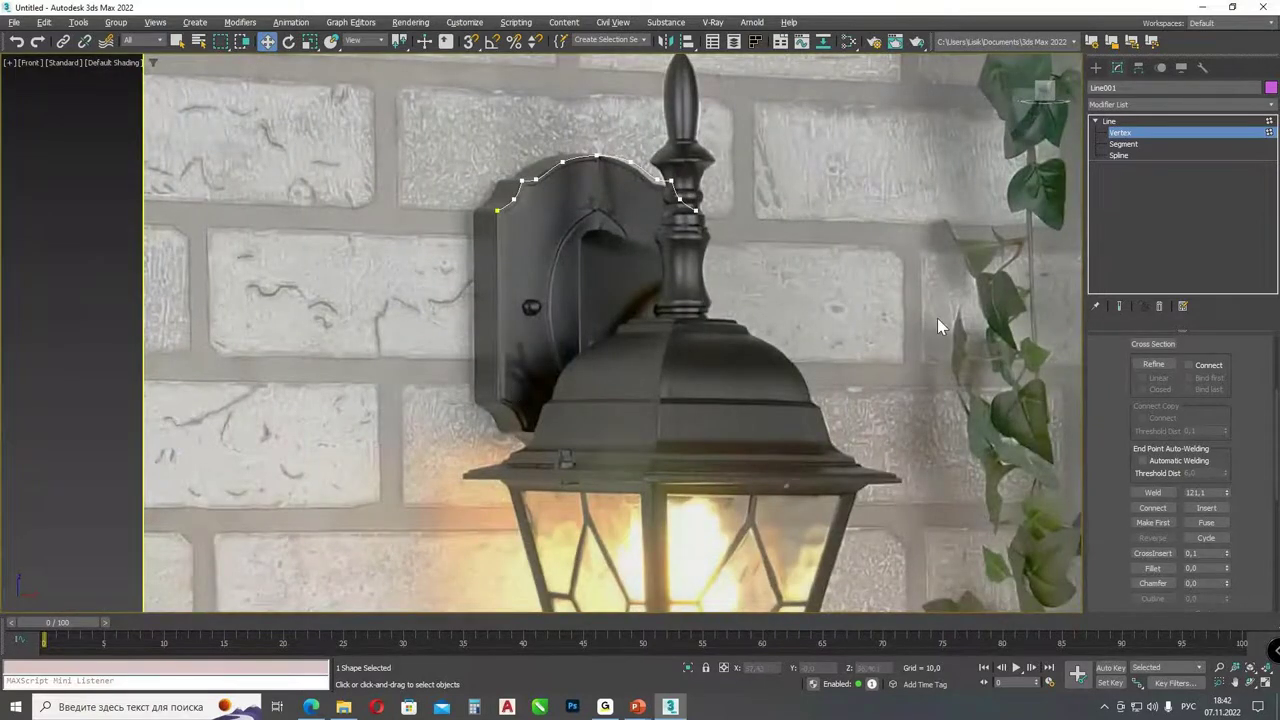
pyautogui.press('3')
pyautogui.scroll(-5, 1128, 420)
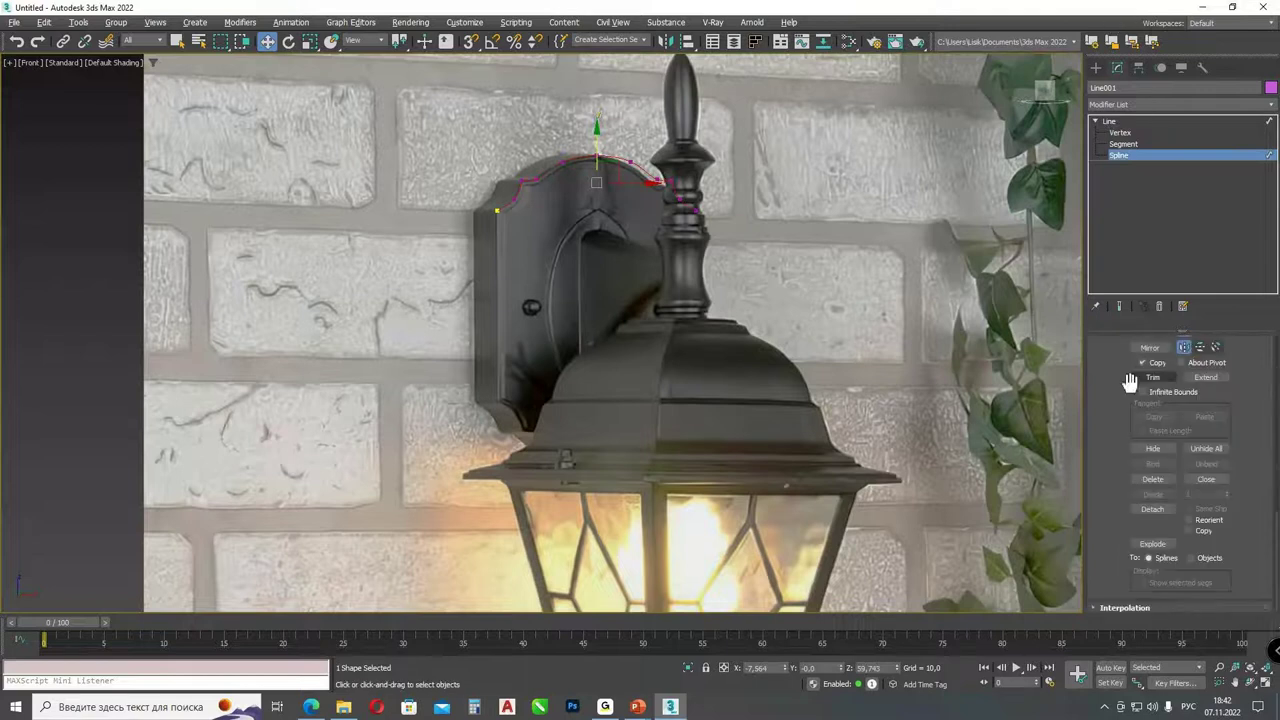
pyautogui.scroll(1, 1128, 382)
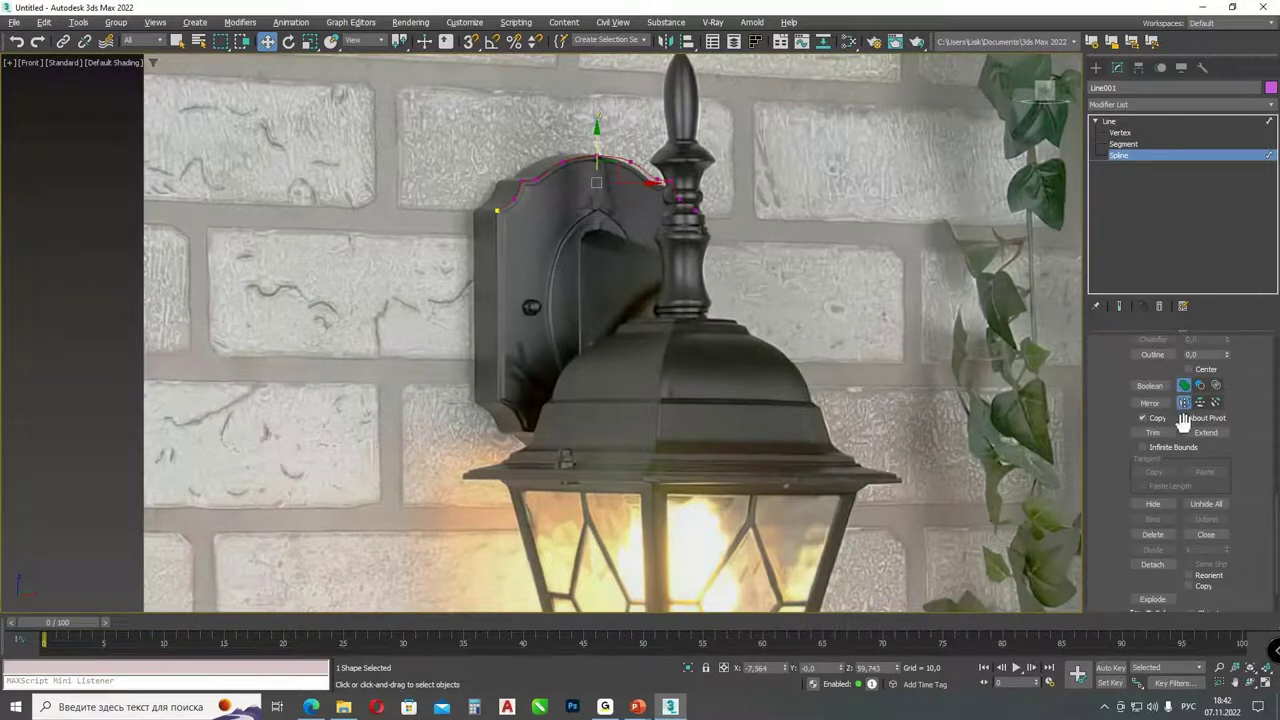
pyautogui.click(1200, 402)
pyautogui.click(1150, 403)
pyautogui.moveTo(651, 210); pyautogui.dragTo(580, 386)
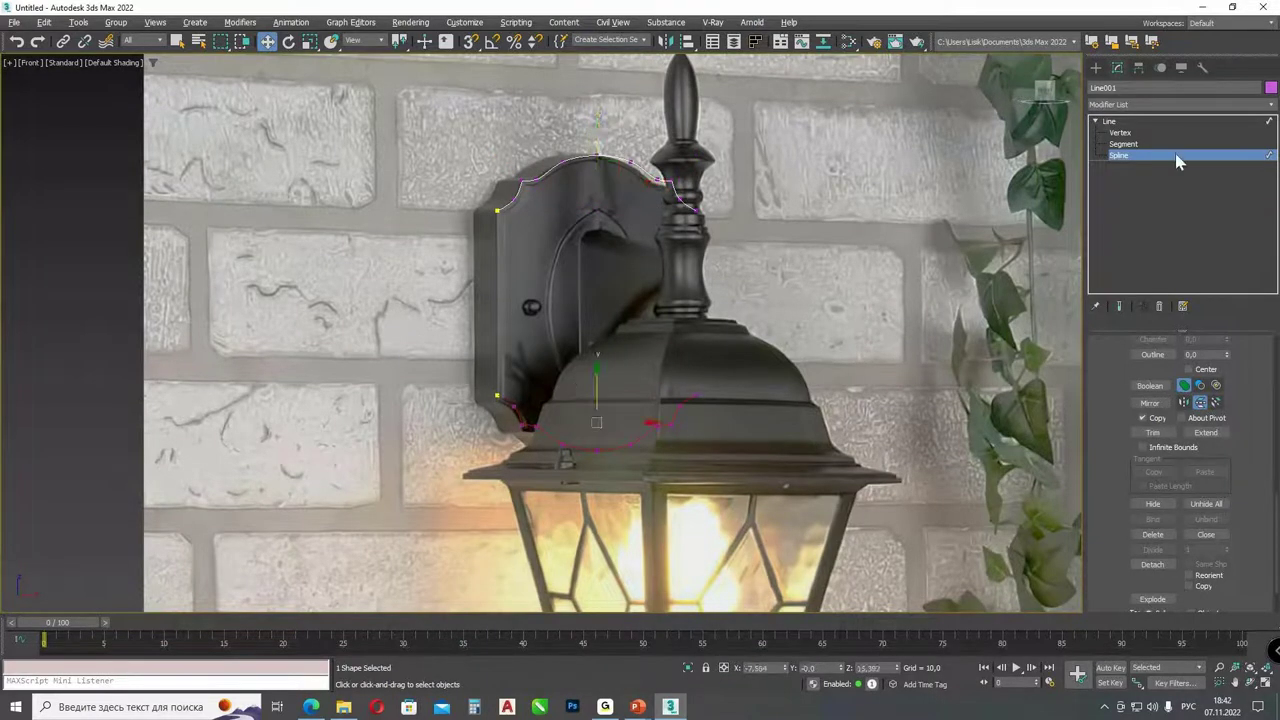
# - Connect the left and right end vertices of the top and bottom splines to close the plate outline, ending vertex editing
pyautogui.click(1121, 133)
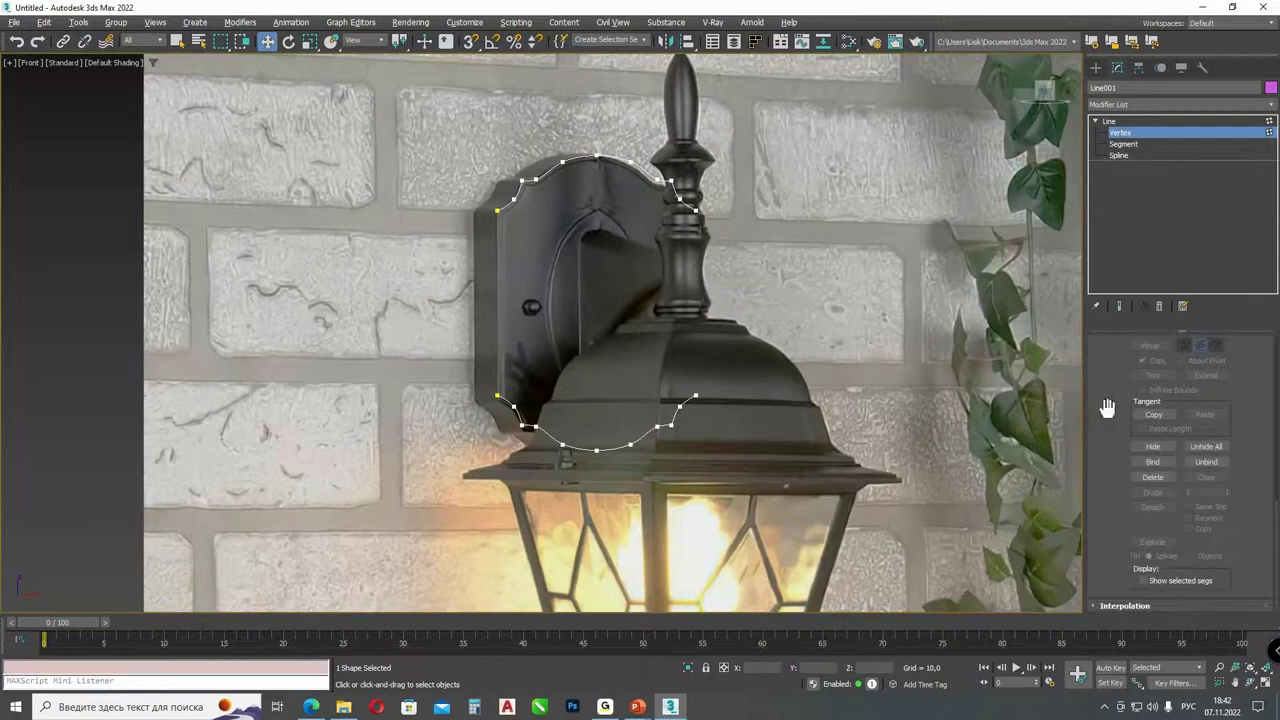
pyautogui.scroll(5, 1100, 450)
pyautogui.click(1152, 520)
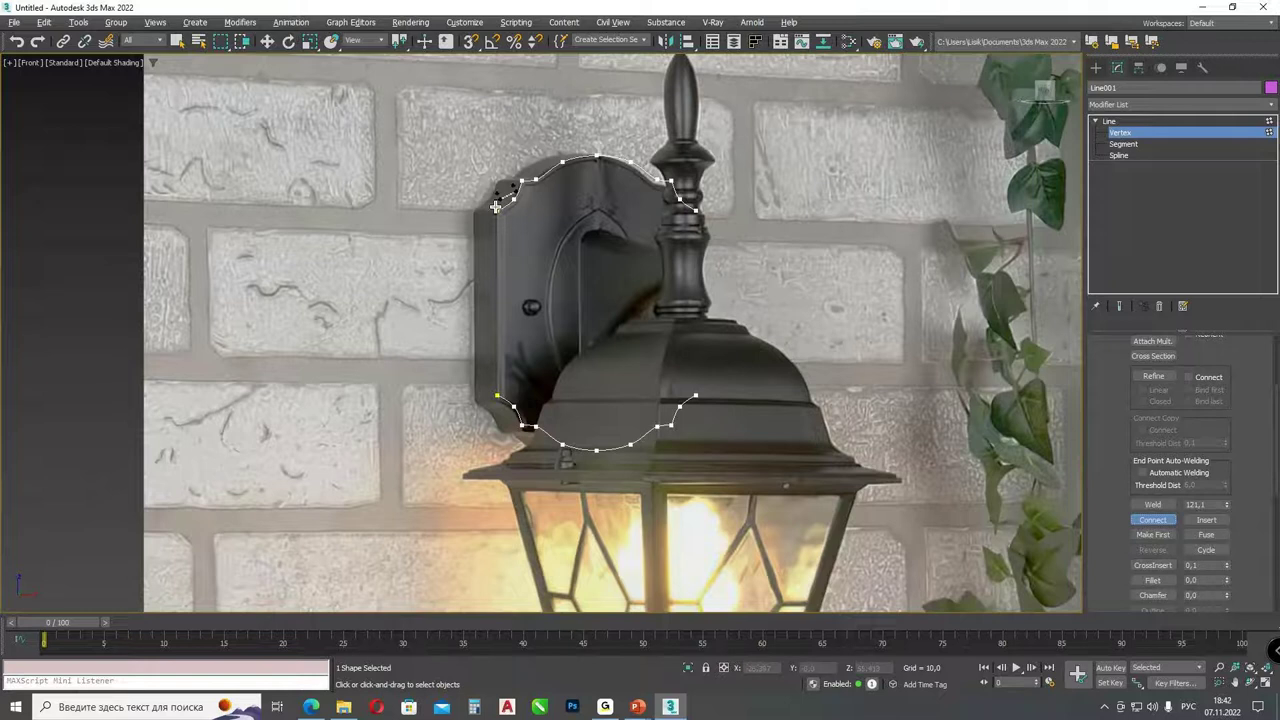
pyautogui.moveTo(496, 206); pyautogui.dragTo(497, 397)
pyautogui.moveTo(695, 210); pyautogui.dragTo(695, 397)
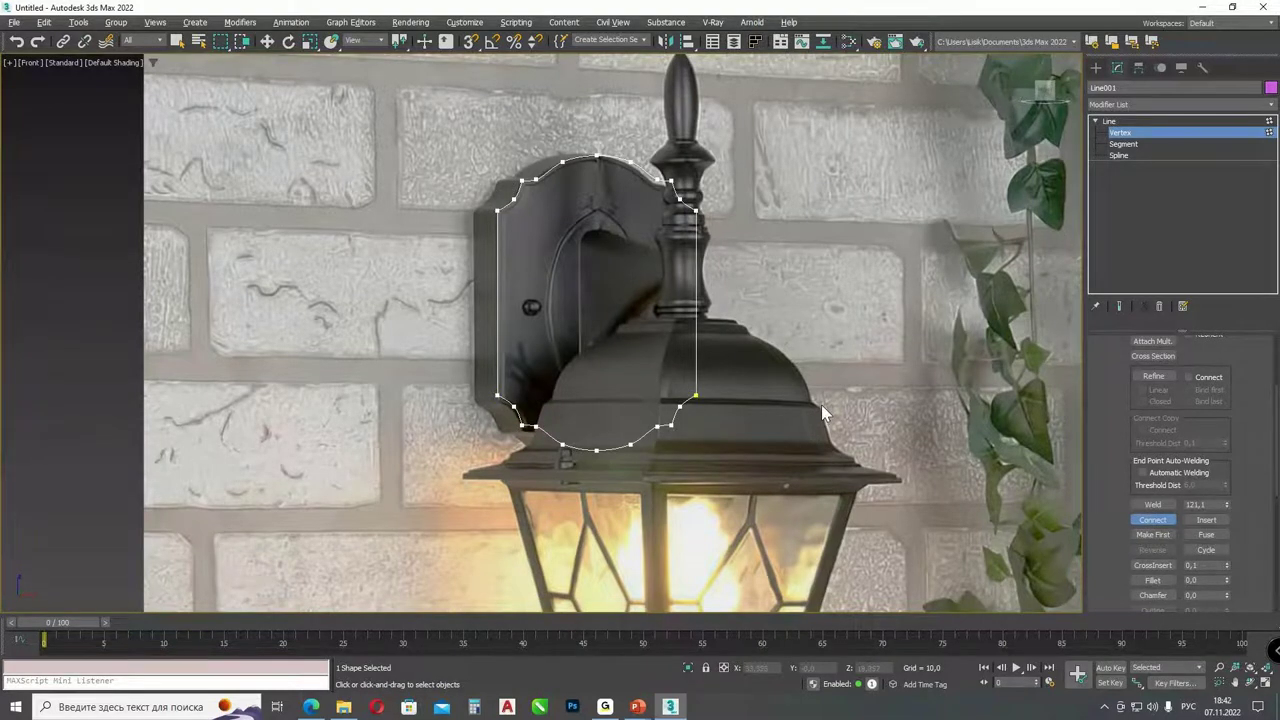
pyautogui.click(1122, 133)
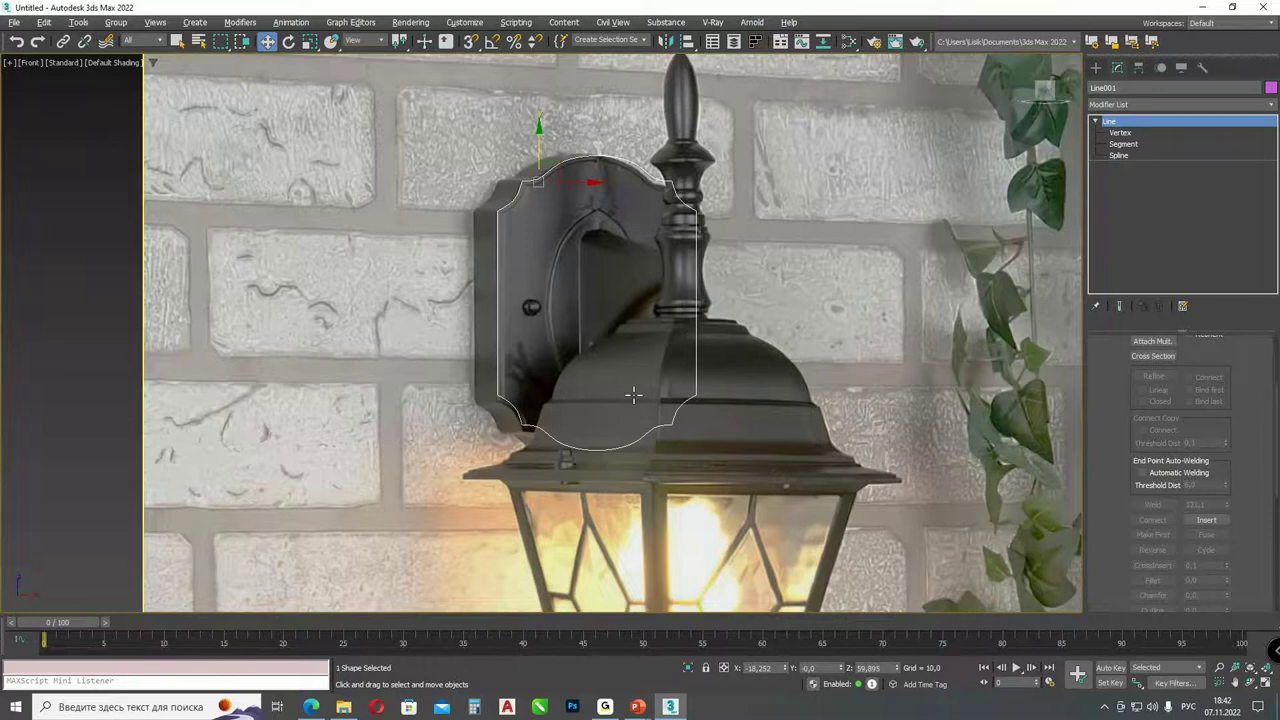
# - Restore the four-viewport layout and apply a Bevel Profile modifier to the closed plate outline
pyautogui.hotkey('alt', 'w')
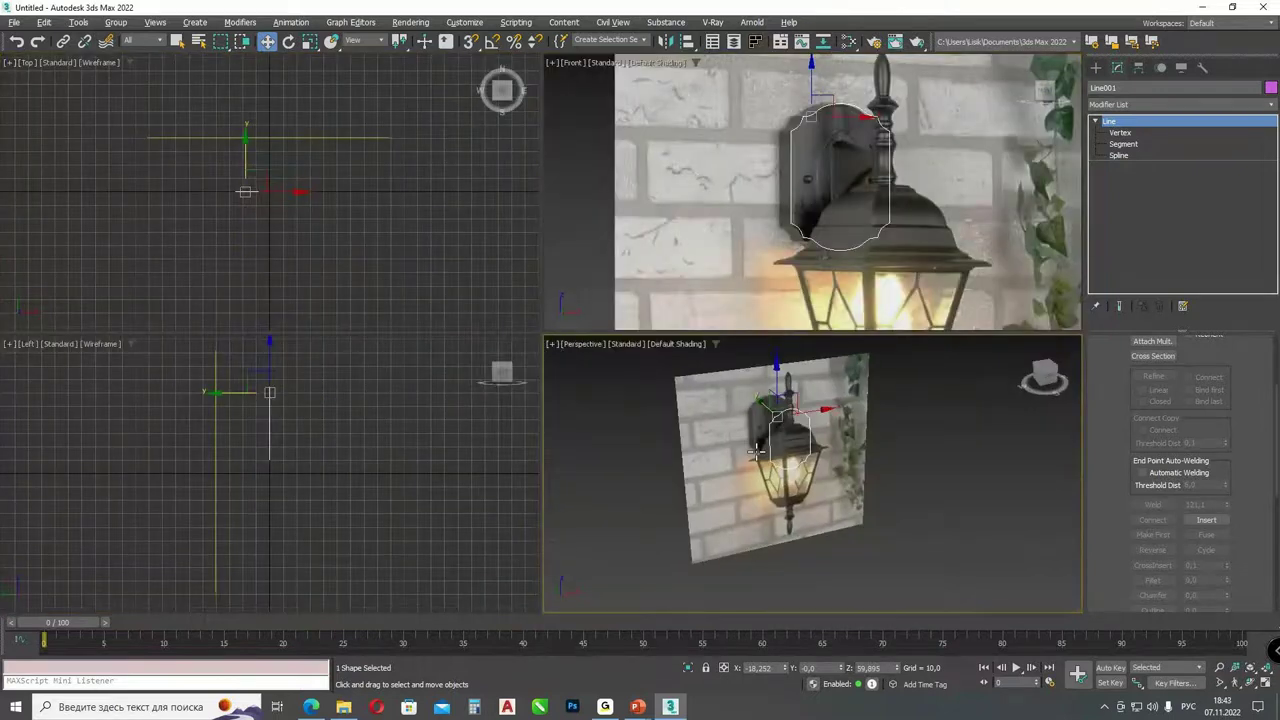
pyautogui.scroll(4, 765, 437)
pyautogui.keyDown('alt'); pyautogui.moveTo(771, 420); pyautogui.dragTo(791, 418, button='middle'); pyautogui.keyUp('alt')
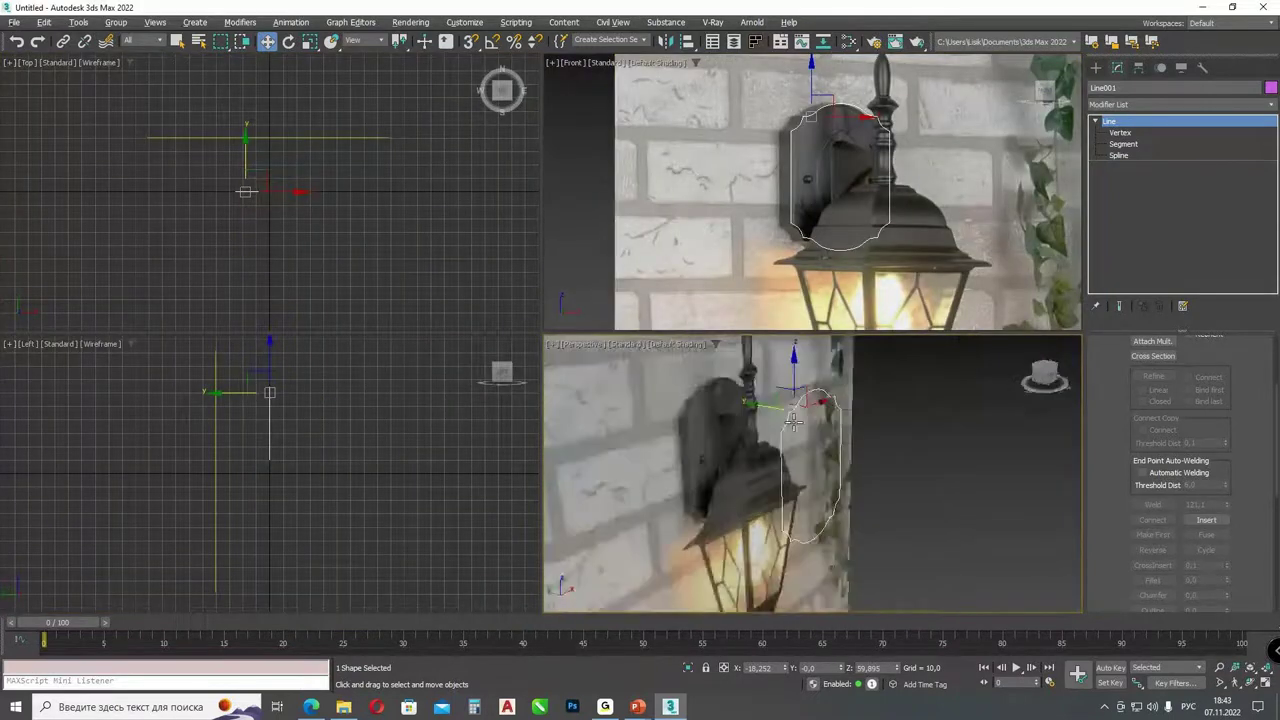
pyautogui.scroll(3, 791, 418)
pyautogui.click(1183, 108)
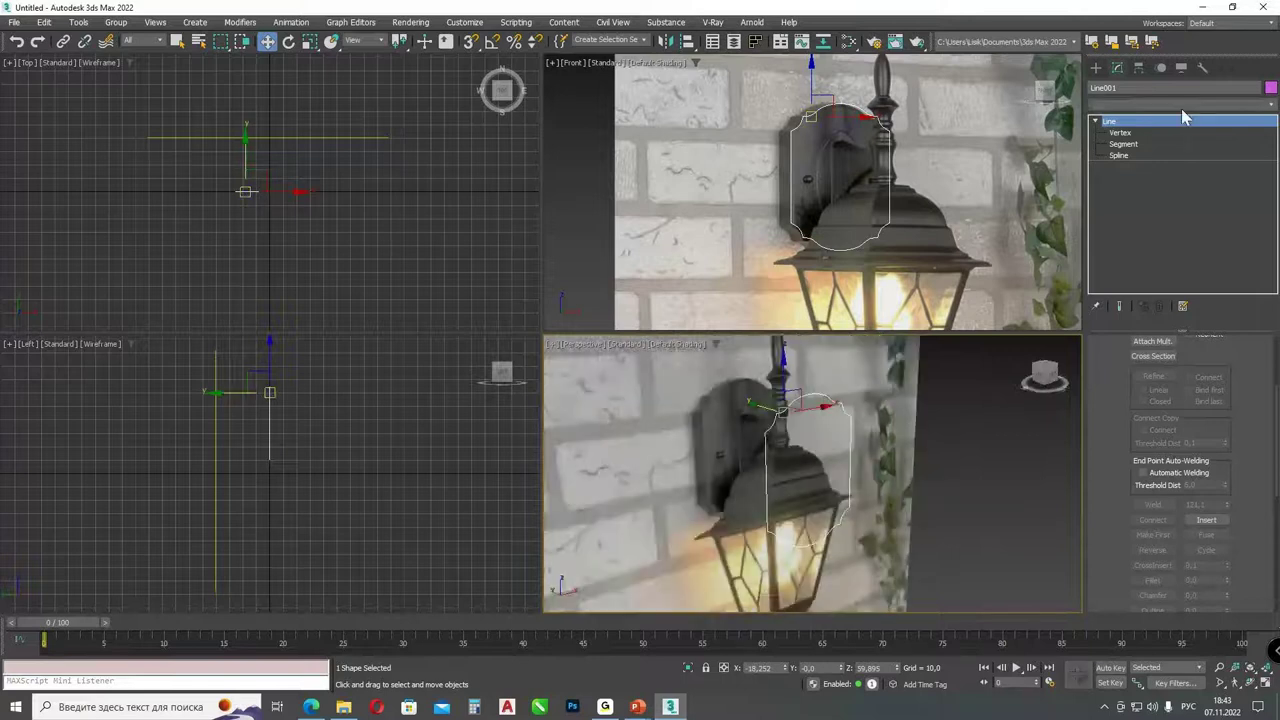
pyautogui.click(1183, 106)
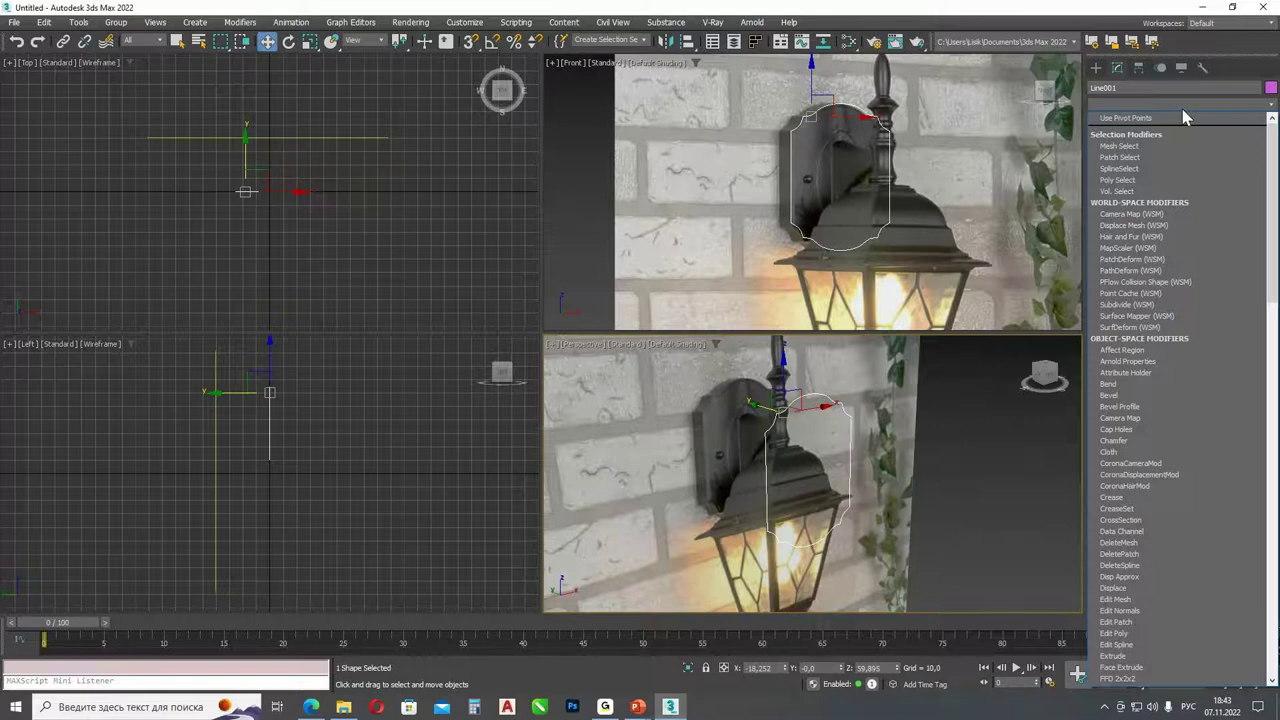
pyautogui.scroll(-4, 1138, 635)
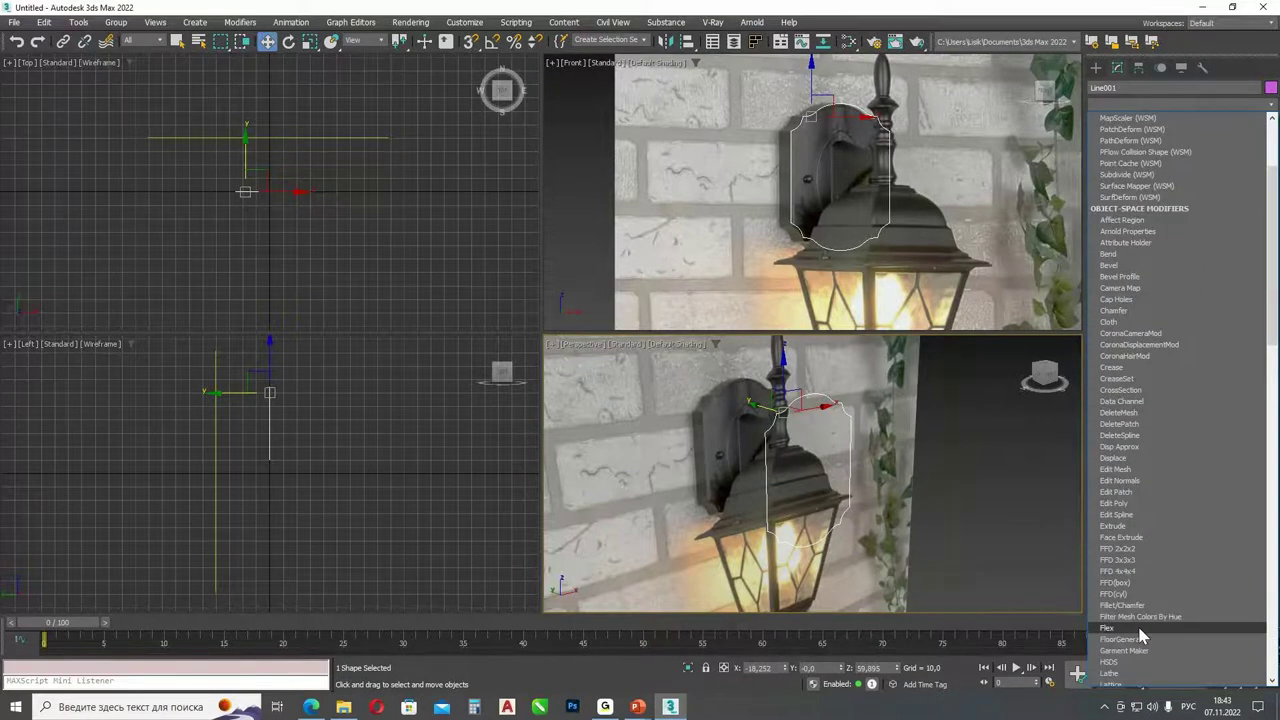
pyautogui.click(1140, 277)
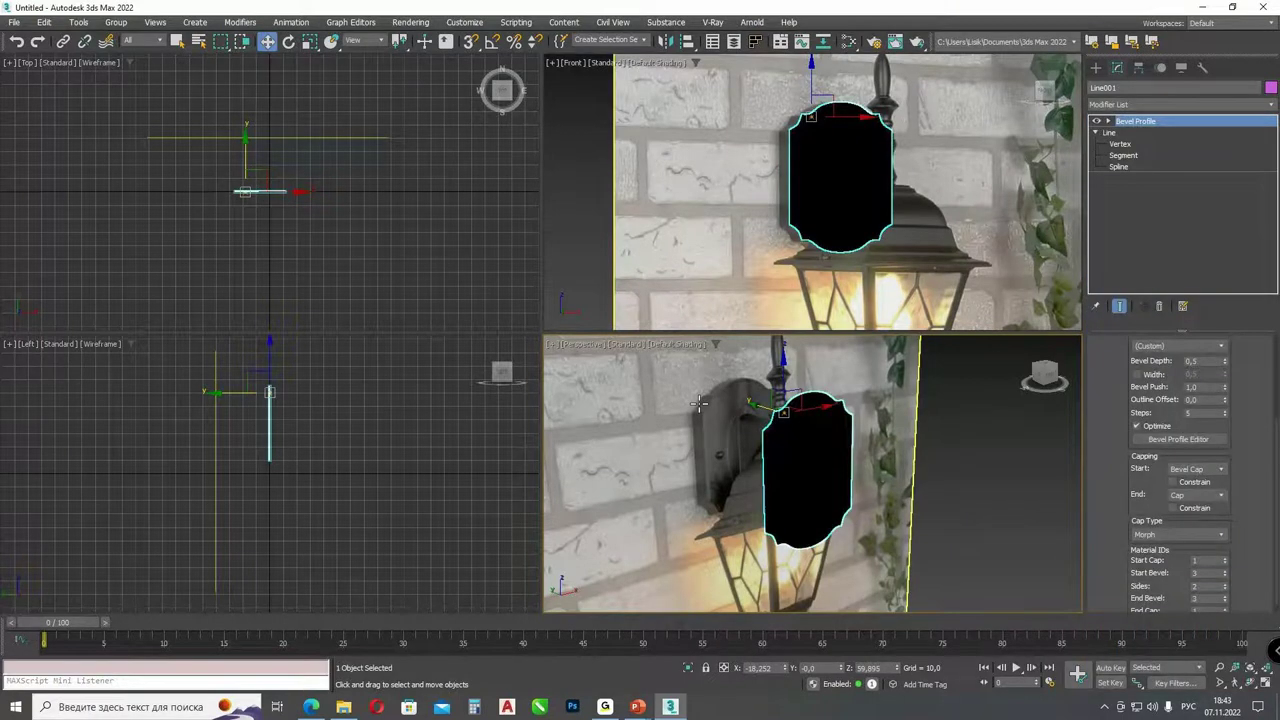
pyautogui.scroll(2, 700, 403)
pyautogui.scroll(3, 1140, 520)
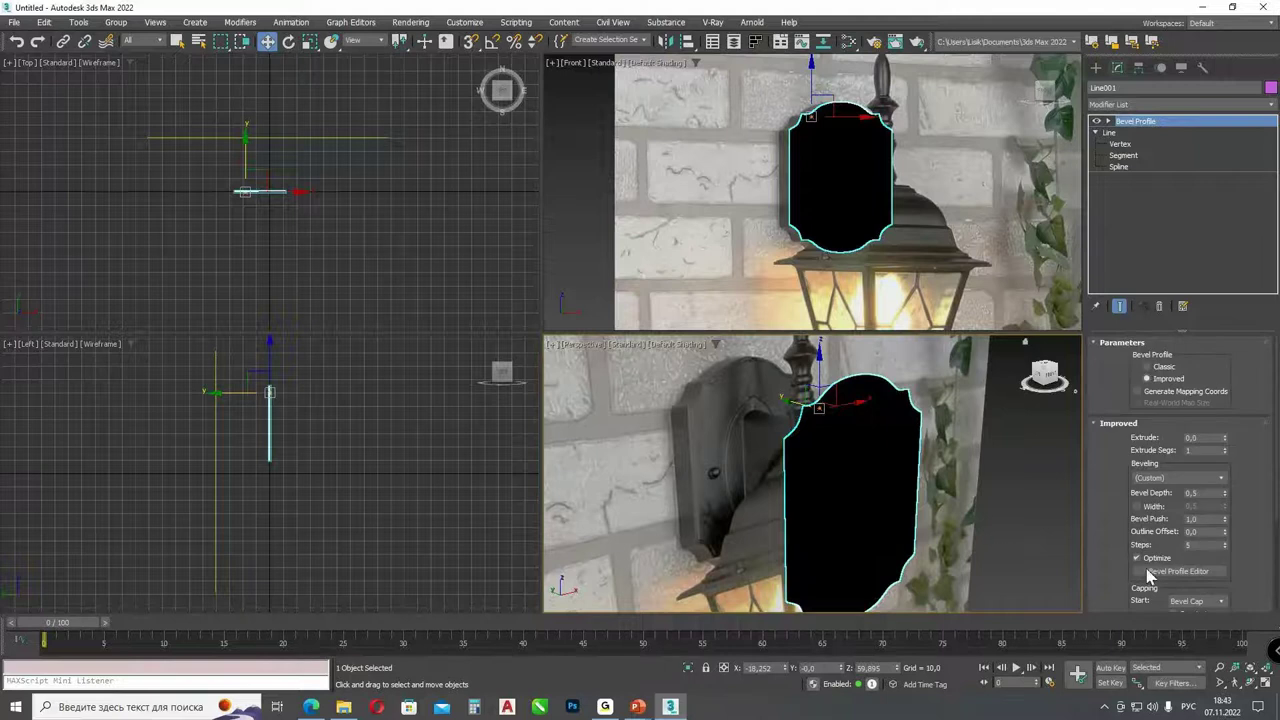
# - Set the wall plate's Bevel Profile extrude amount to 5 and its bevel depth to 1
pyautogui.moveTo(1220, 438); pyautogui.dragTo(1234, 310)
pyautogui.press('Escape')
pyautogui.doubleClick(1207, 438)
pyautogui.write('5')
pyautogui.press('Return')
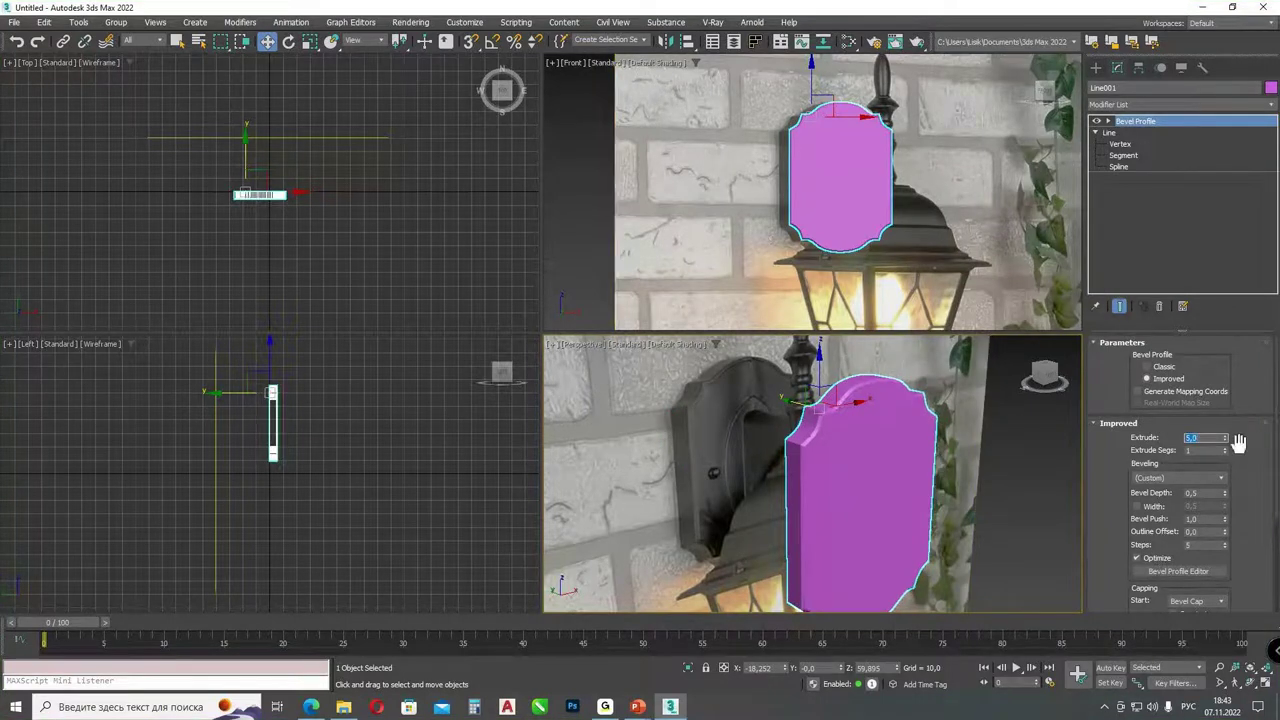
pyautogui.doubleClick(1213, 492)
pyautogui.write('2')
pyautogui.press('Return')
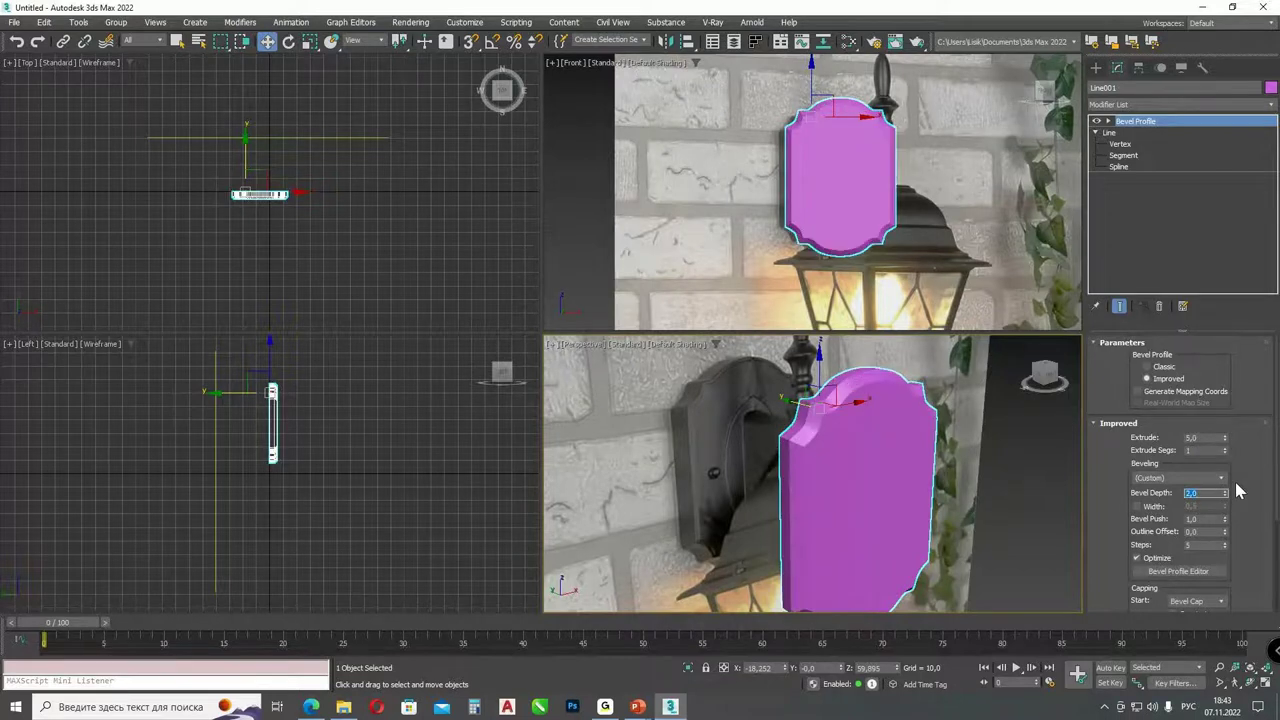
pyautogui.write('1')
pyautogui.press('Return')
# - Try the Ledge and ThreeStep beveling presets on the plate against the reference edge and switch to Ogee, displaying edged faces in the perspective view
pyautogui.scroll(3, 798, 442)
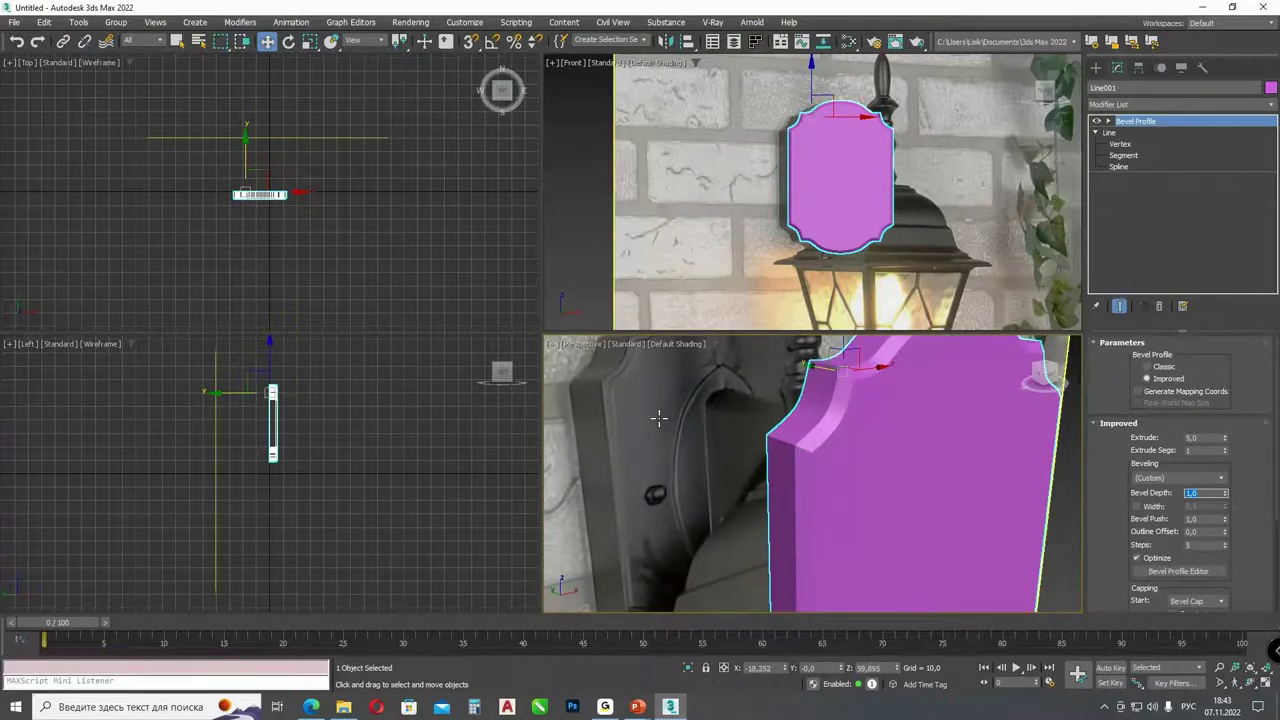
pyautogui.moveTo(585, 383); pyautogui.dragTo(620, 392)
pyautogui.moveTo(765, 433); pyautogui.dragTo(830, 461)
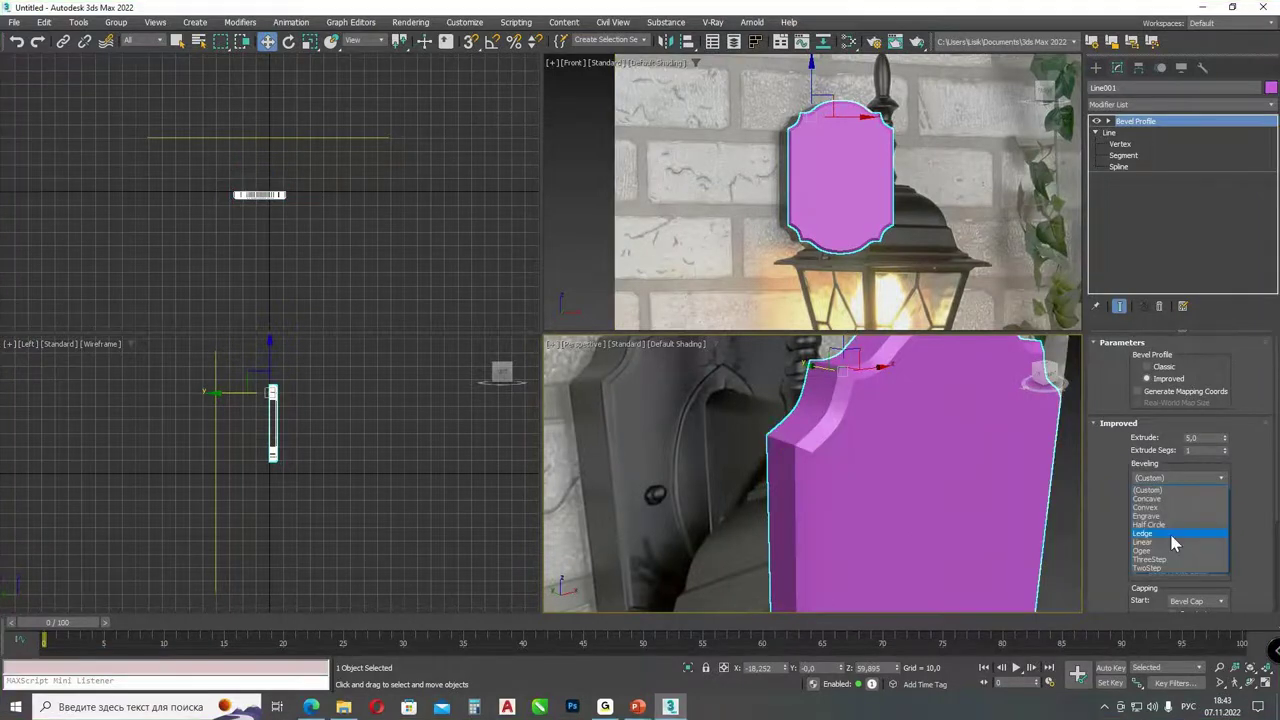
pyautogui.click(1175, 543)
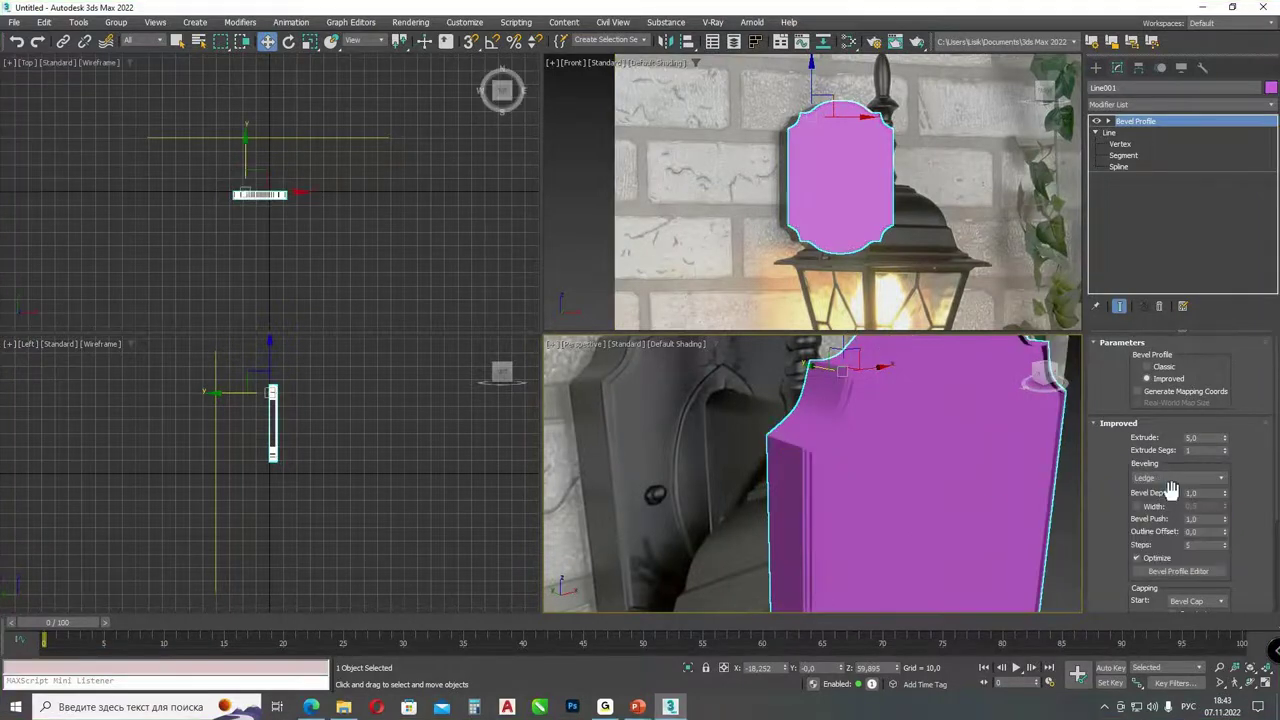
pyautogui.moveTo(883, 460); pyautogui.dragTo(866, 449, button='middle')
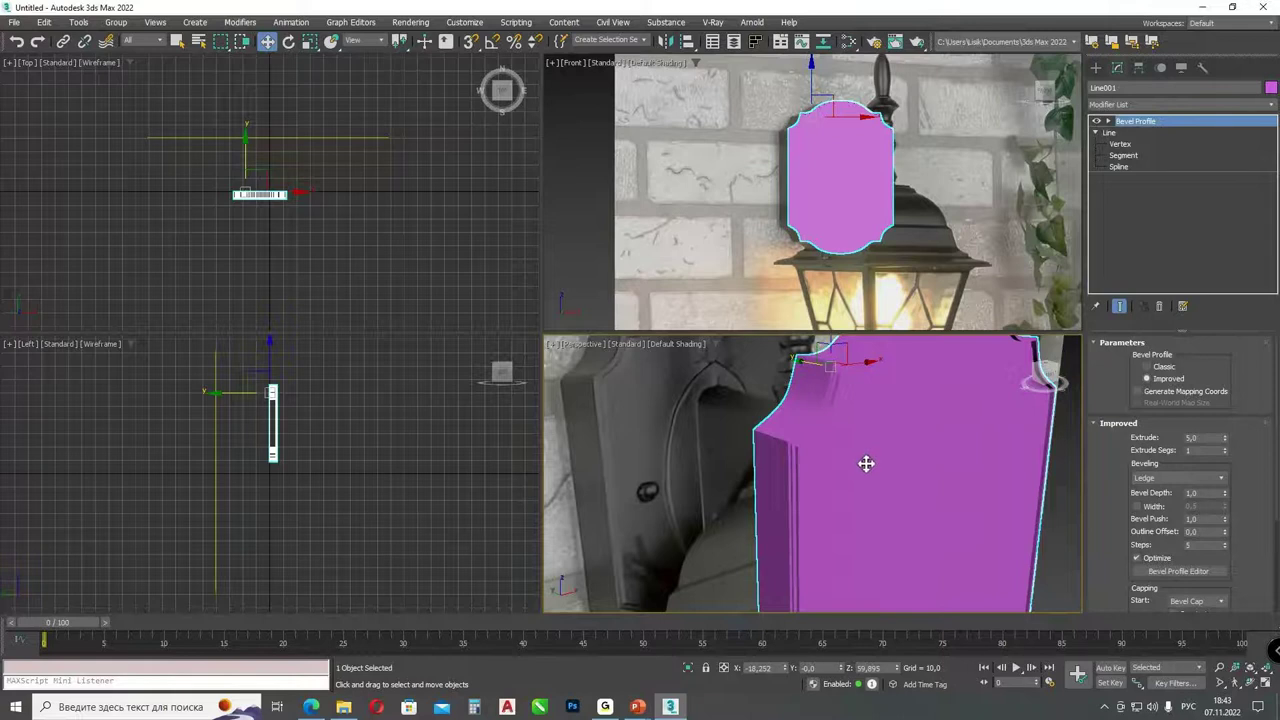
pyautogui.press('F4')
pyautogui.scroll(-2, 1158, 479)
pyautogui.scroll(-1, 1158, 479)
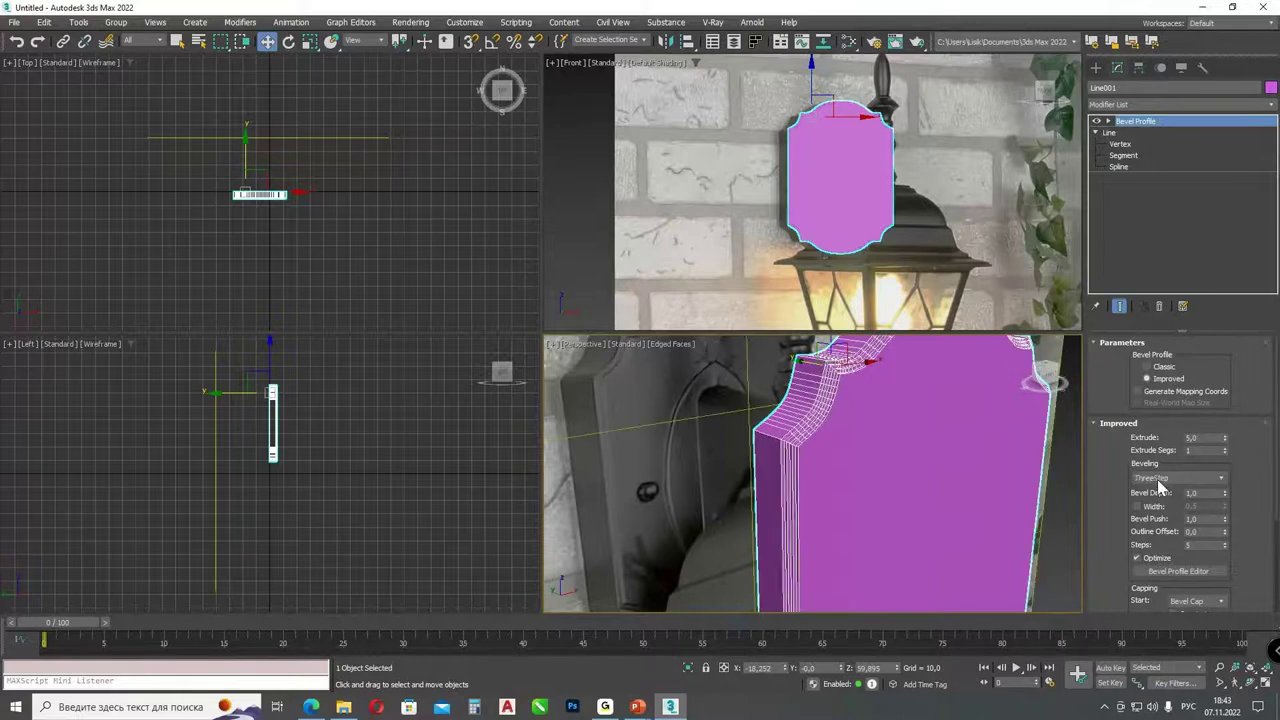
pyautogui.scroll(1, 1157, 481)
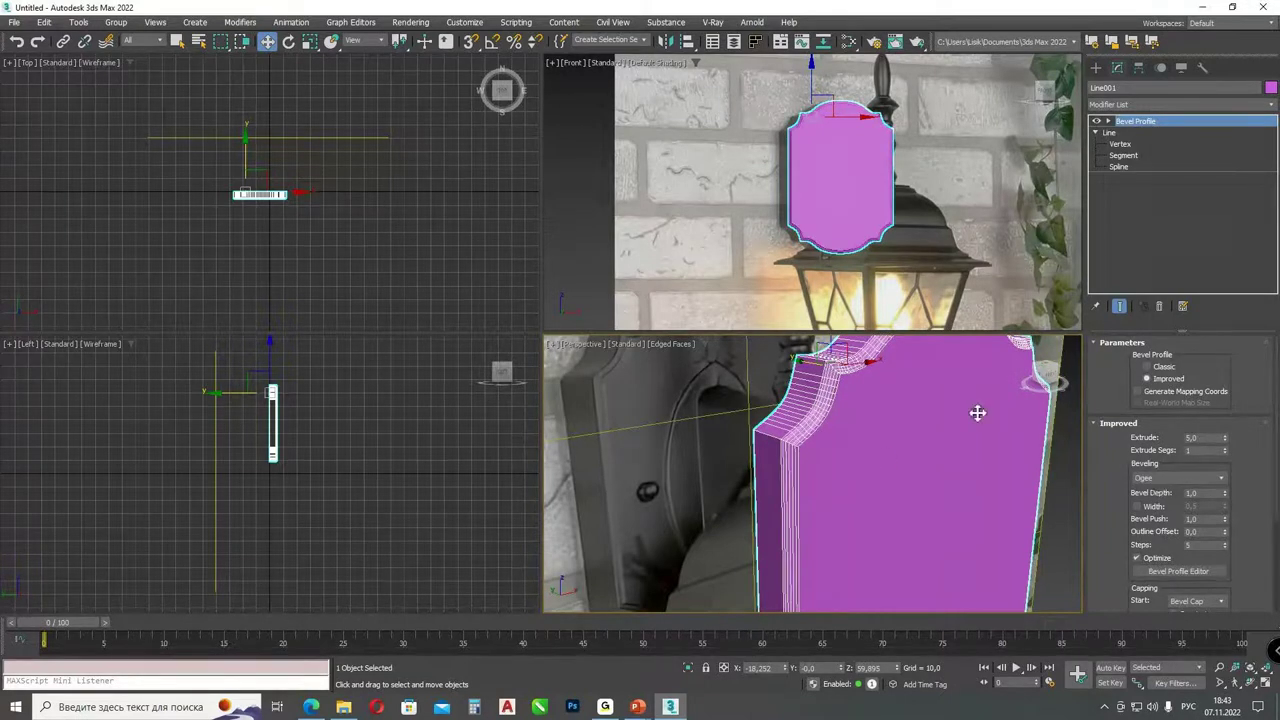
# - Turn off edged faces in the perspective view and keep Ogee as the plate's beveling preset
pyautogui.click(689, 343)
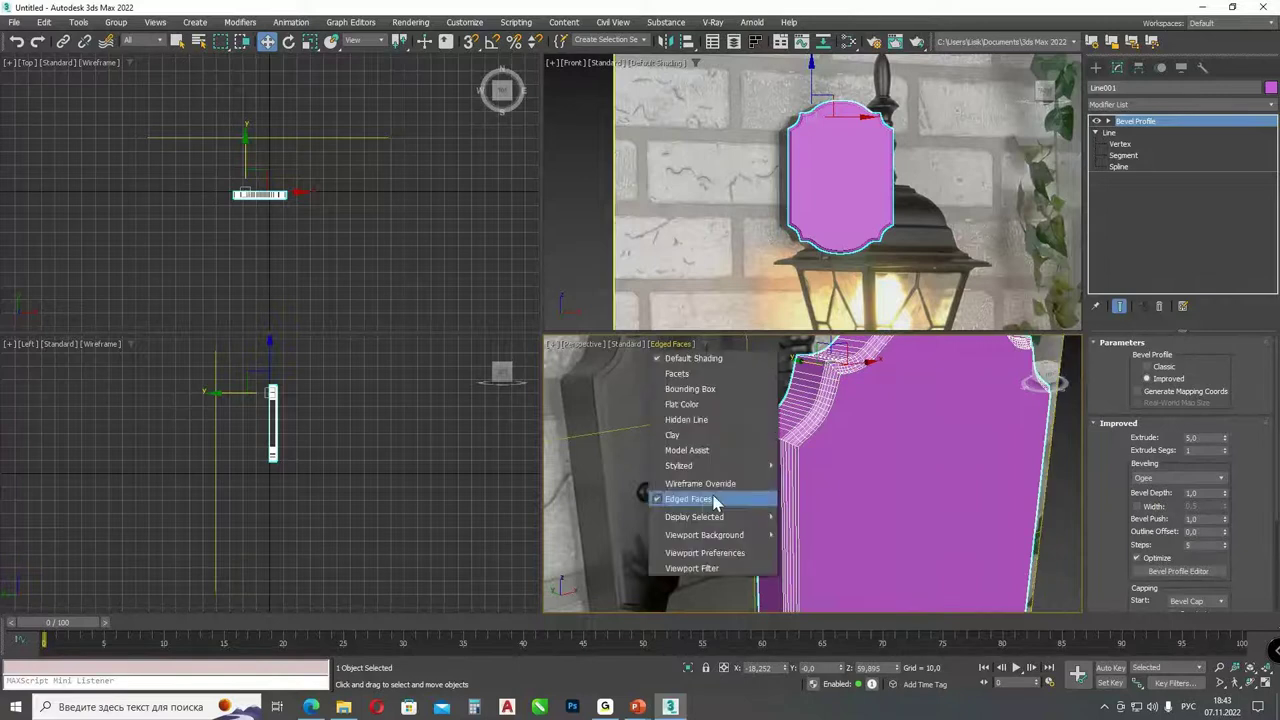
pyautogui.click(810, 430)
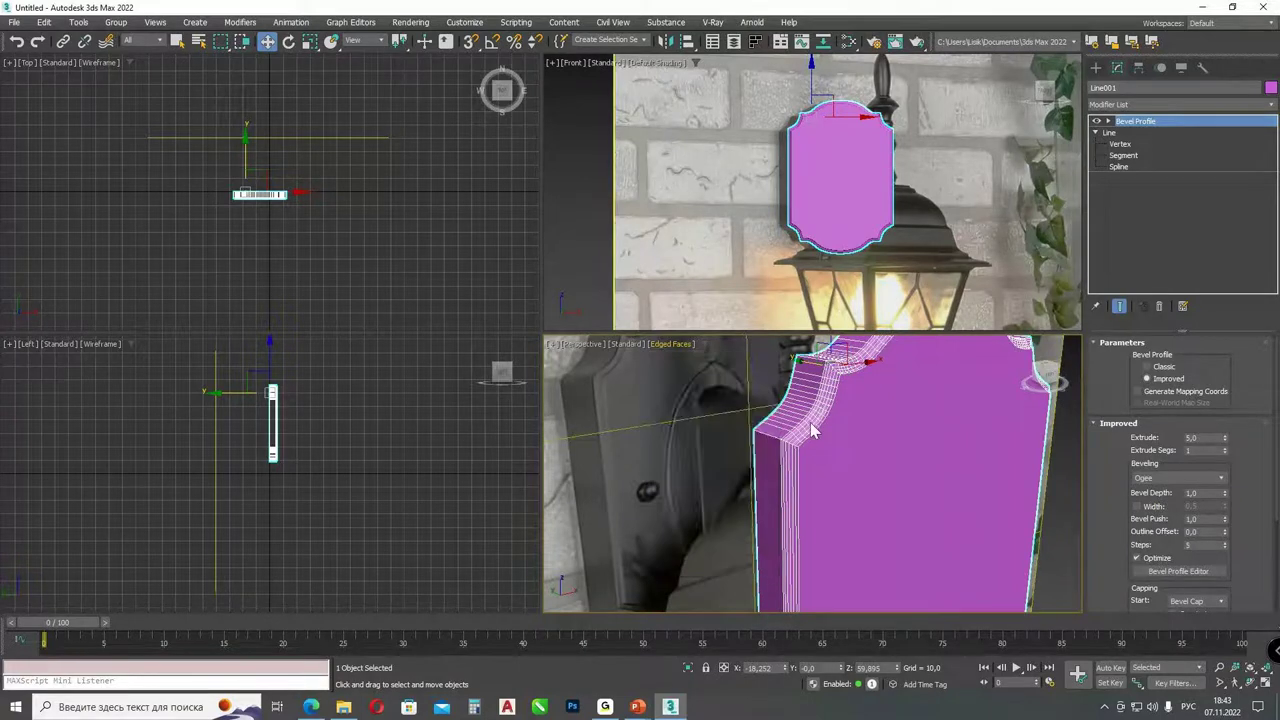
pyautogui.press('F4')
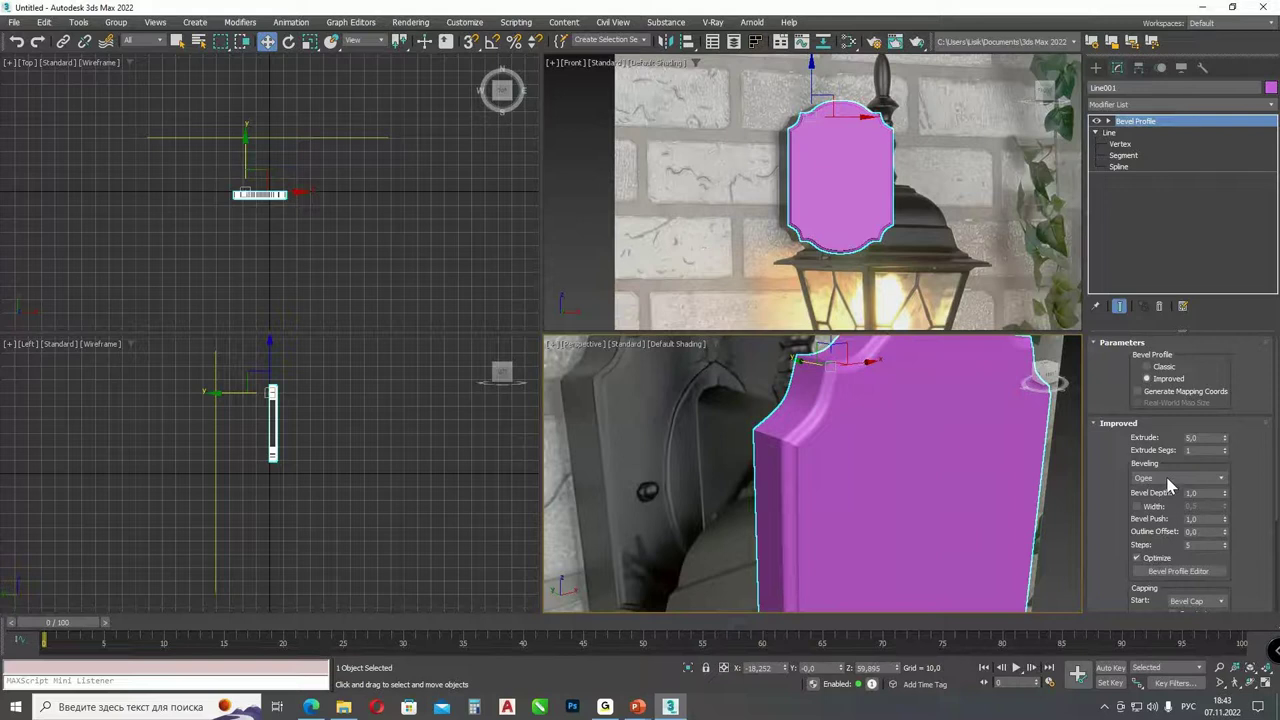
pyautogui.click(1170, 480)
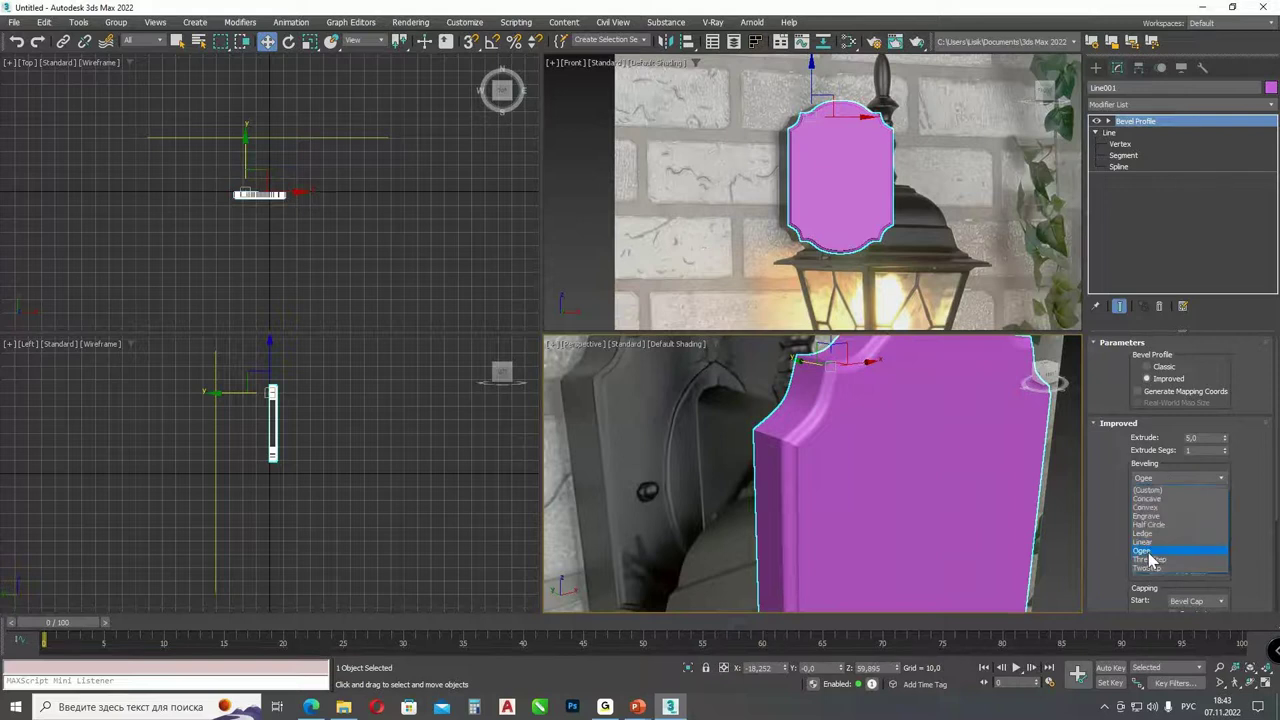
pyautogui.click(1149, 553)
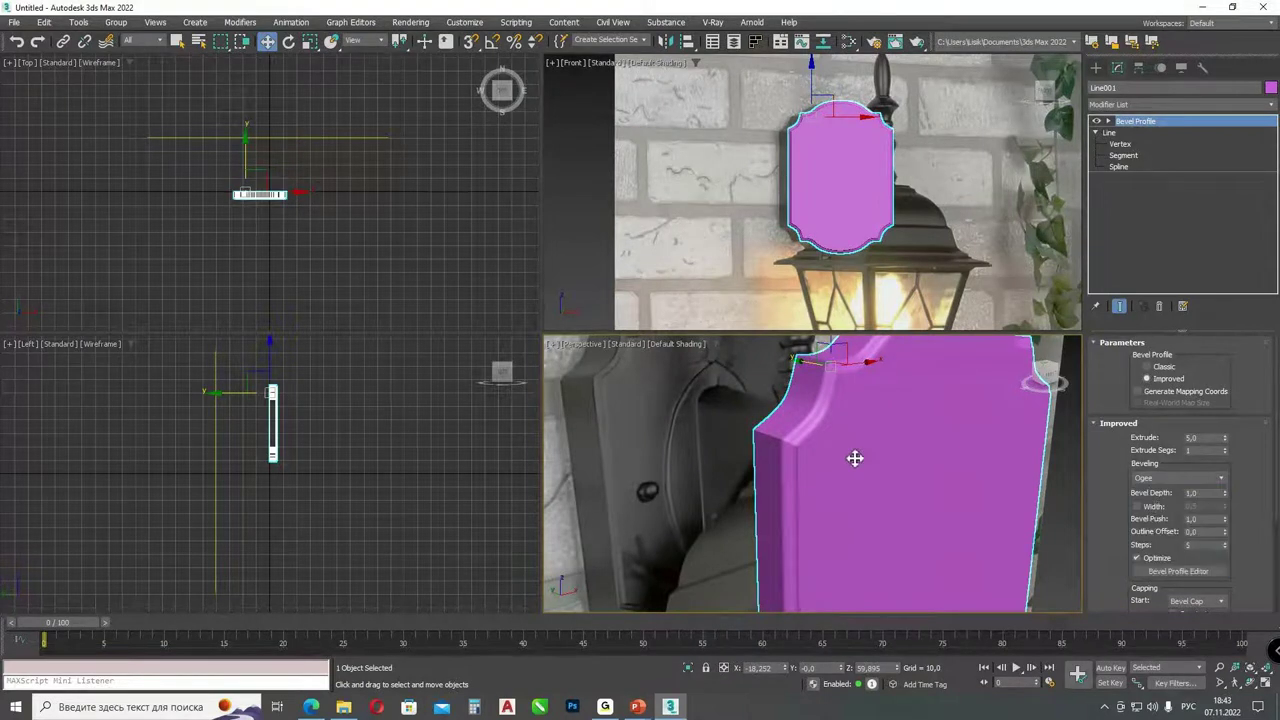
# - Switch the plate's beveling to Custom and open the Bevel Profile Editor on the current curve
pyautogui.click(1160, 479)
pyautogui.click(1155, 490)
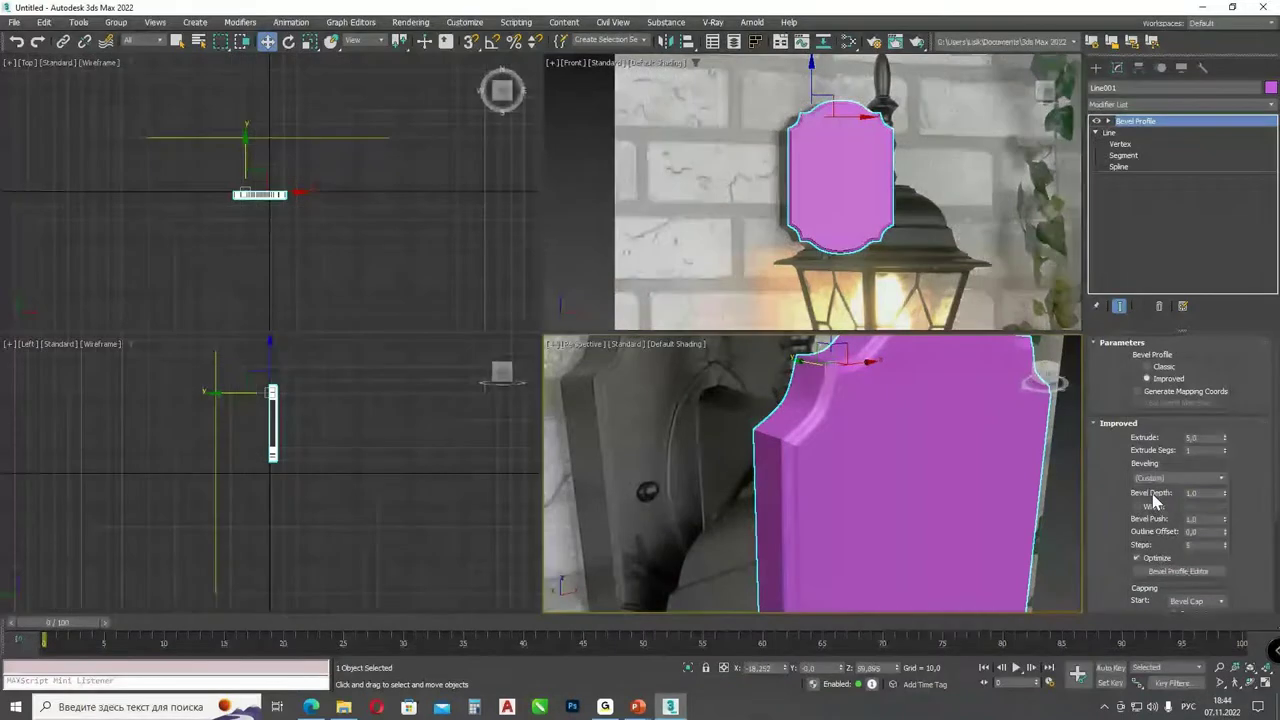
pyautogui.click(1178, 571)
pyautogui.moveTo(434, 97); pyautogui.dragTo(474, 100)
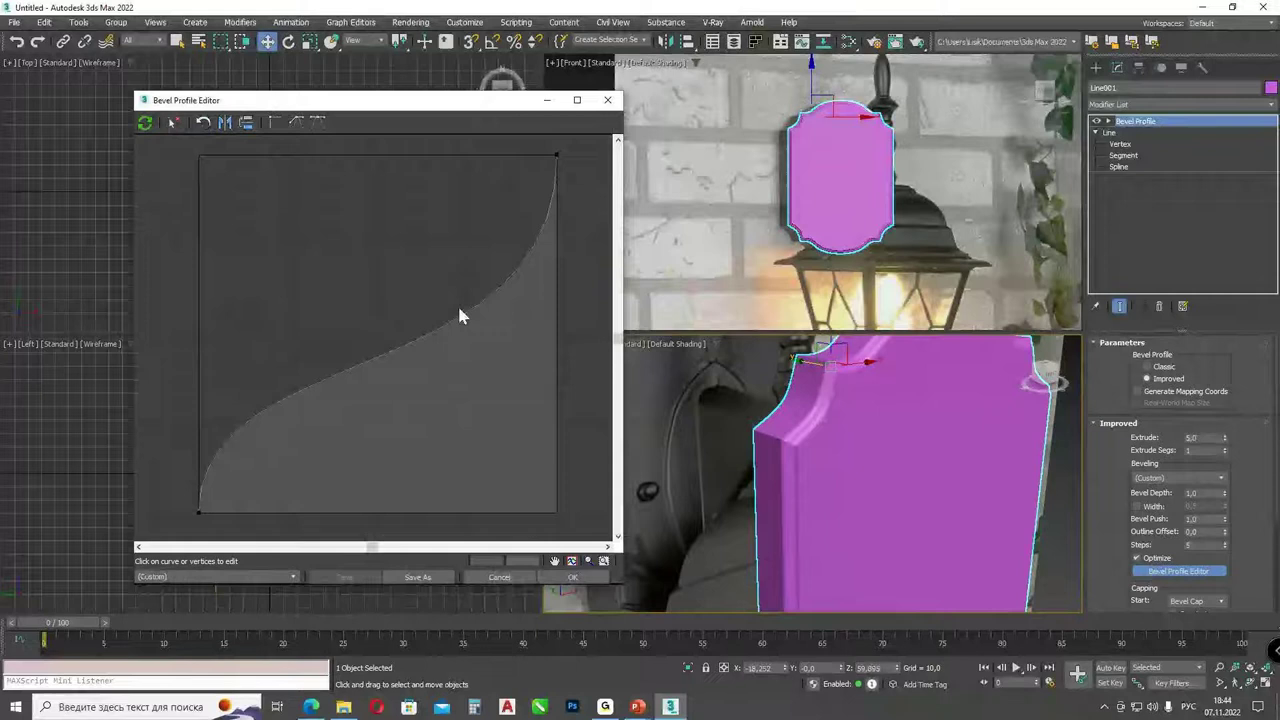
# - Reshape the bevel curve with one point near its start and one near its end, rounding both end sections with the end vertices' handles
pyautogui.moveTo(517, 266); pyautogui.dragTo(246, 451)
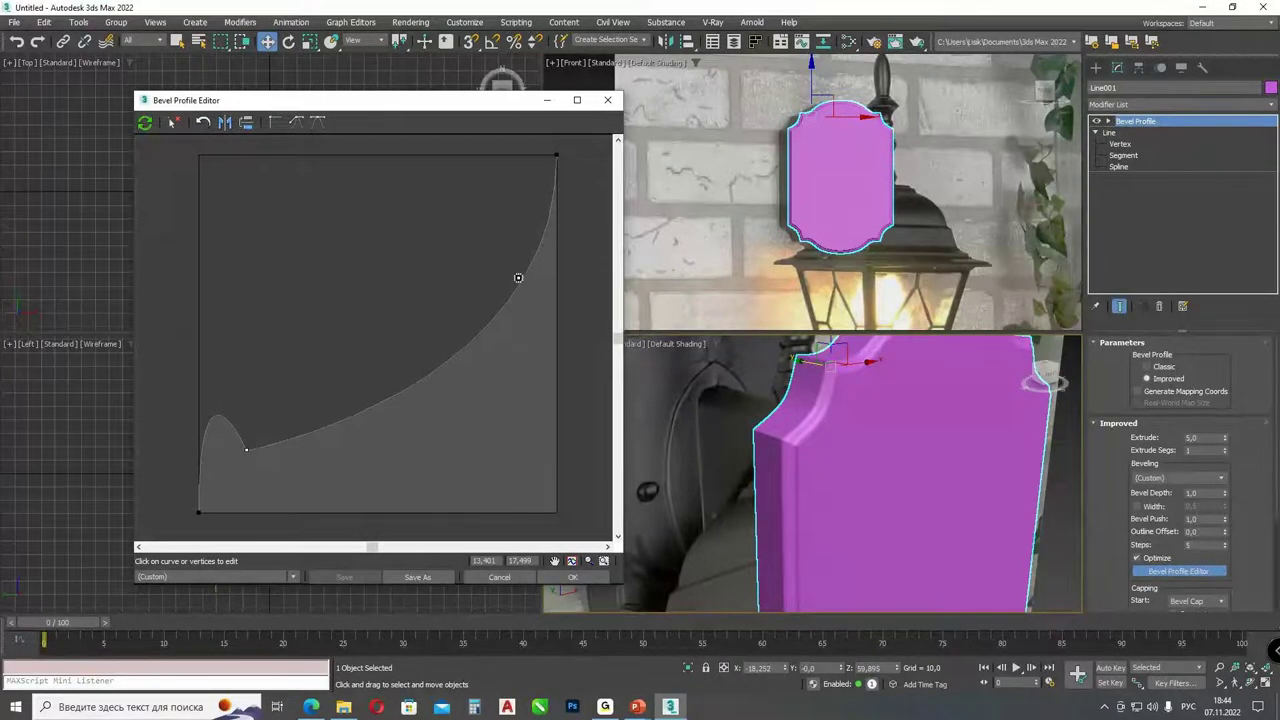
pyautogui.moveTo(519, 277); pyautogui.dragTo(480, 153)
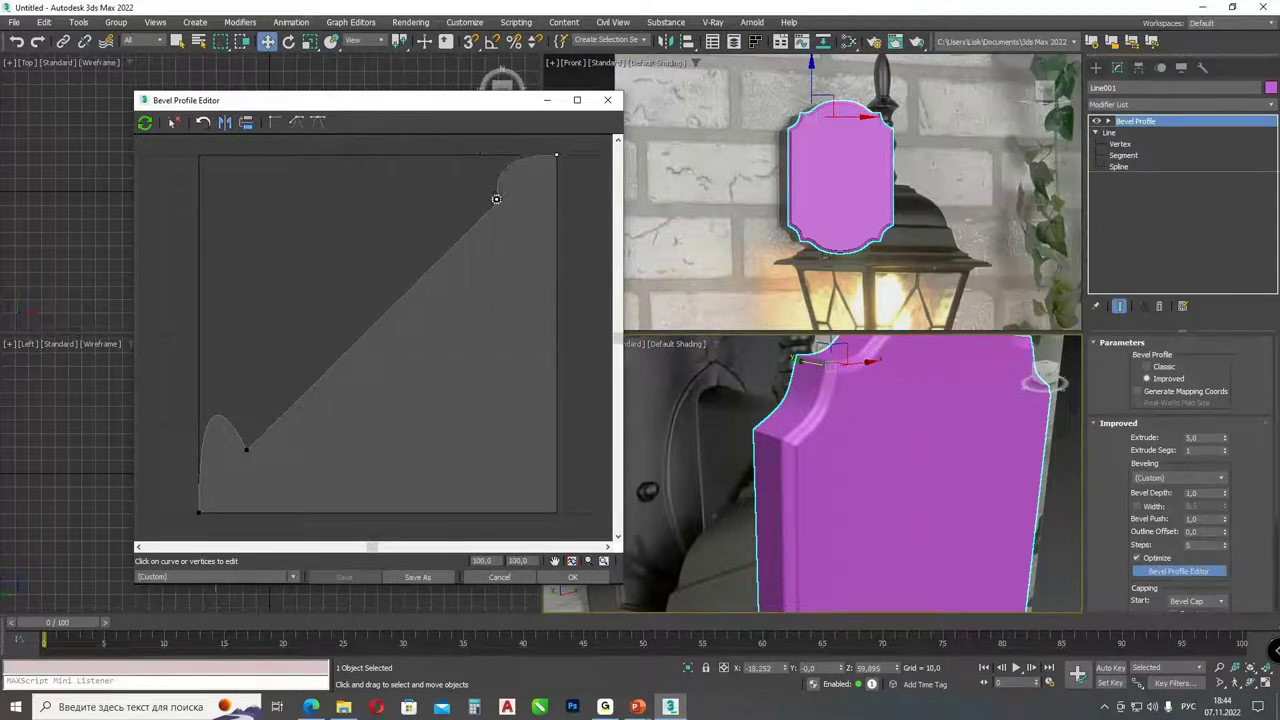
pyautogui.moveTo(496, 199); pyautogui.dragTo(447, 367)
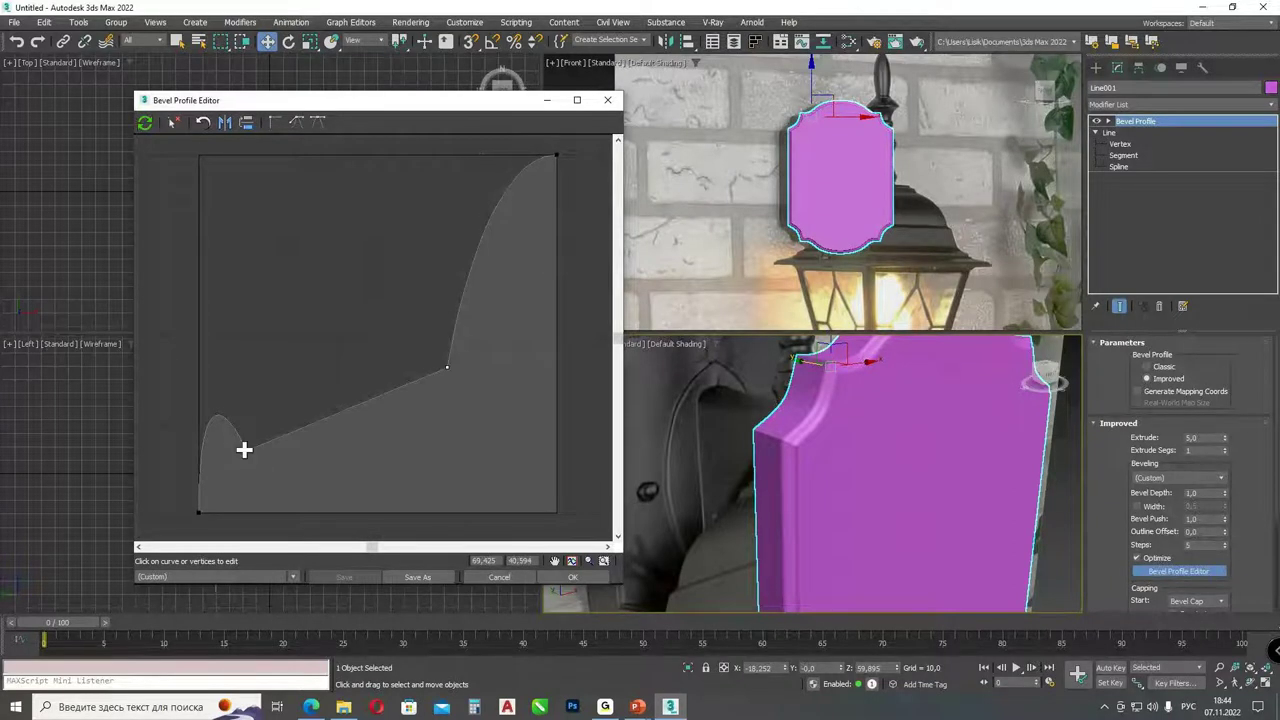
pyautogui.moveTo(246, 449); pyautogui.dragTo(266, 433)
pyautogui.click(199, 512)
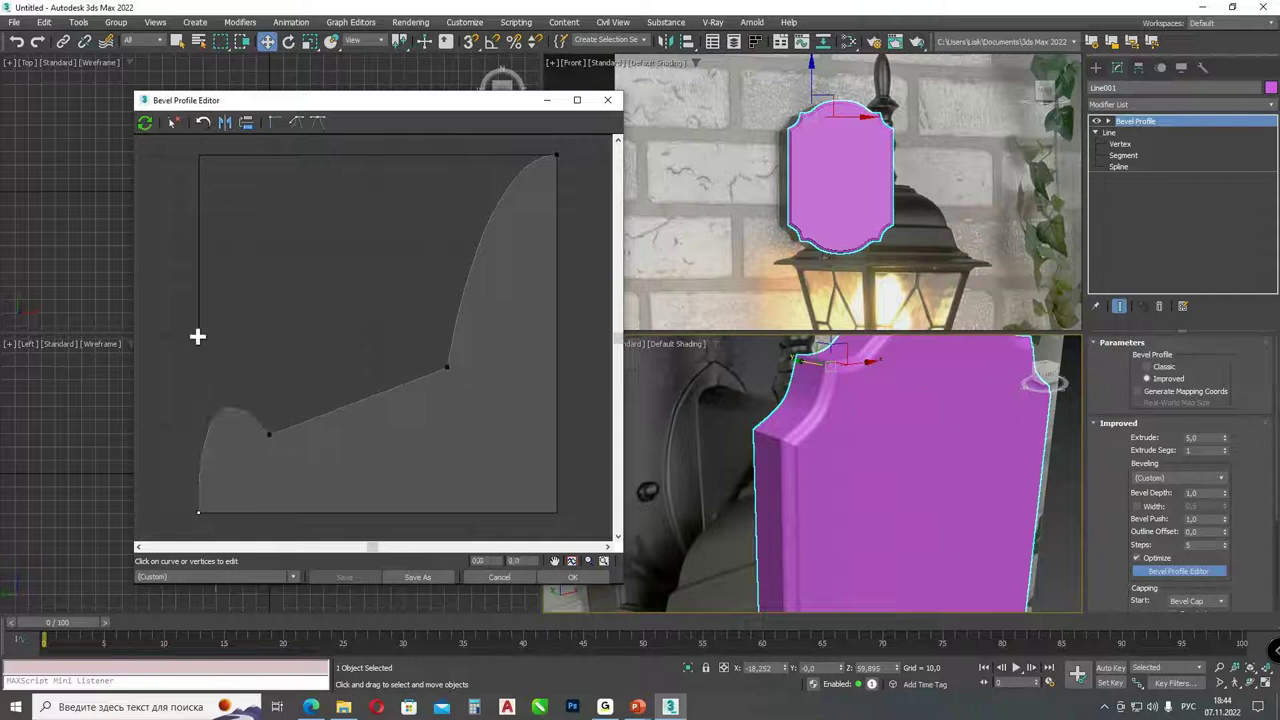
pyautogui.moveTo(198, 337); pyautogui.dragTo(187, 437)
# - Raise the bevel curve's upper inner point, add a middle point at about 68, 32, and smooth it into a concave Bezier bend
pyautogui.moveTo(447, 367); pyautogui.dragTo(480, 222)
pyautogui.moveTo(398, 305); pyautogui.dragTo(443, 399)
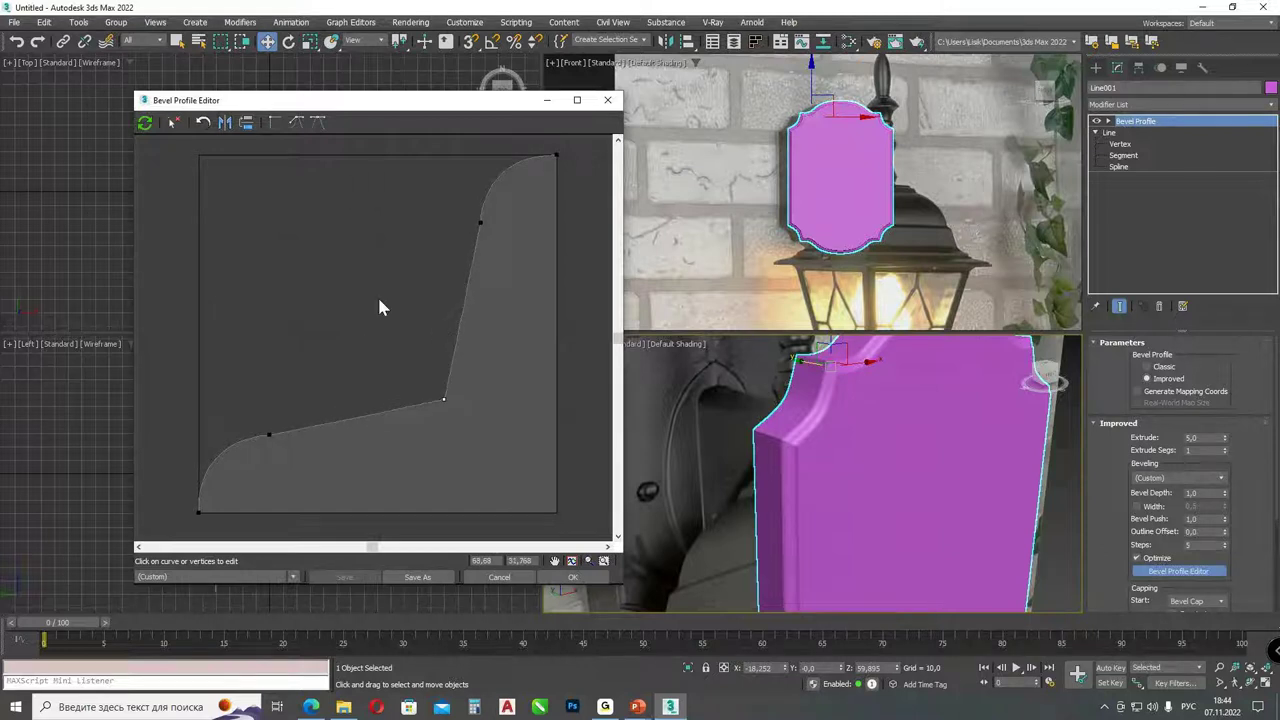
pyautogui.moveTo(443, 399); pyautogui.dragTo(391, 449)
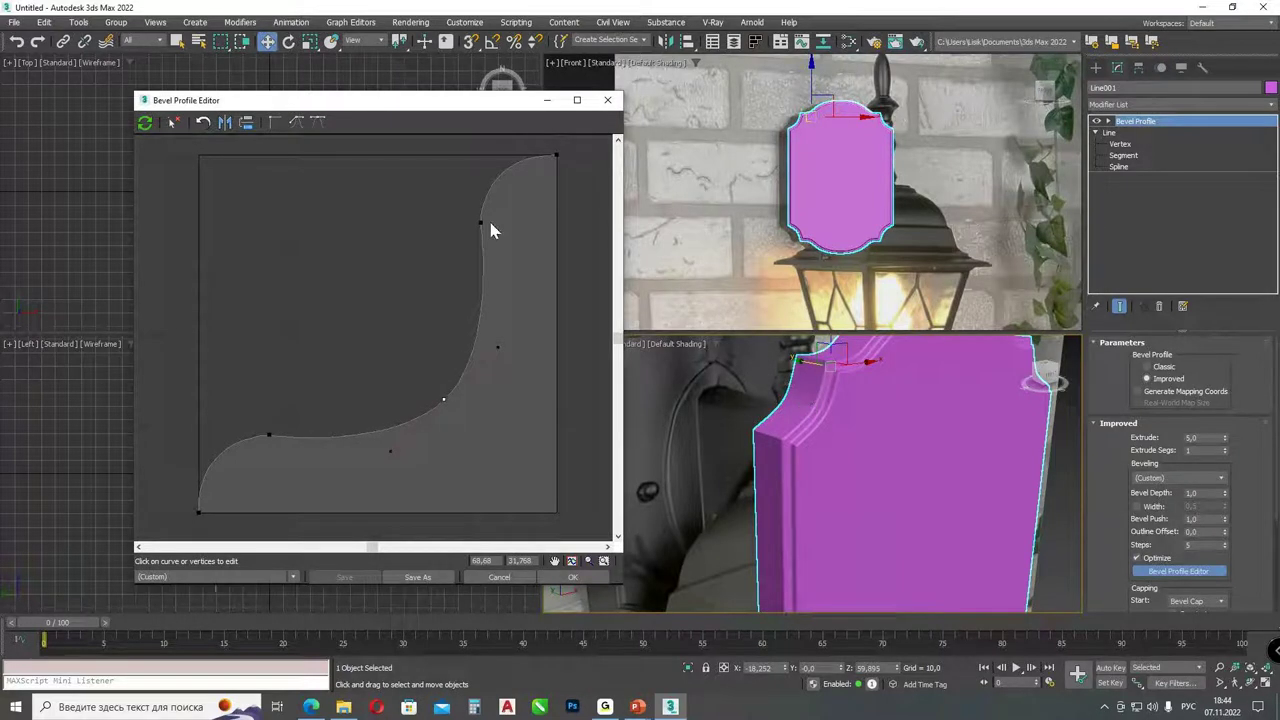
# - Fine-tune the upper and lower inner points of the bevel curve, smooth the lower one, and accept the custom profile
pyautogui.moveTo(481, 222); pyautogui.dragTo(476, 229)
pyautogui.click(270, 432)
pyautogui.click(270, 432)
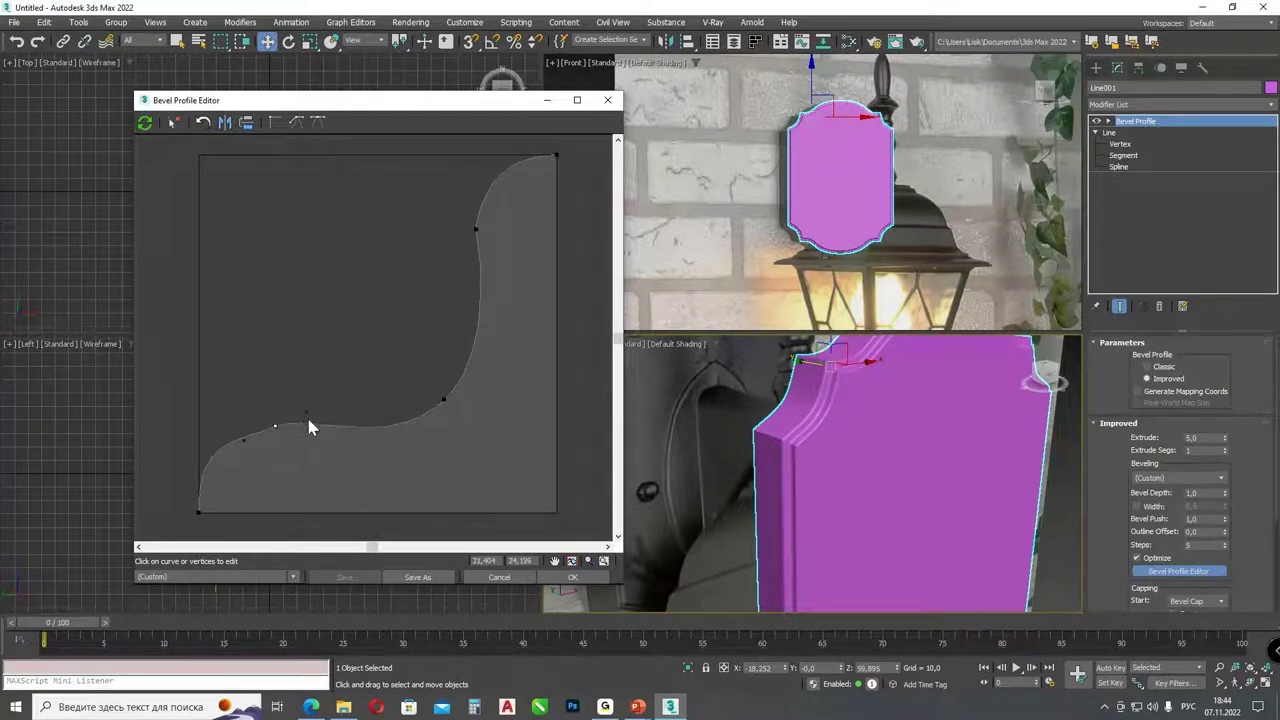
pyautogui.click(308, 421)
pyautogui.click(438, 295)
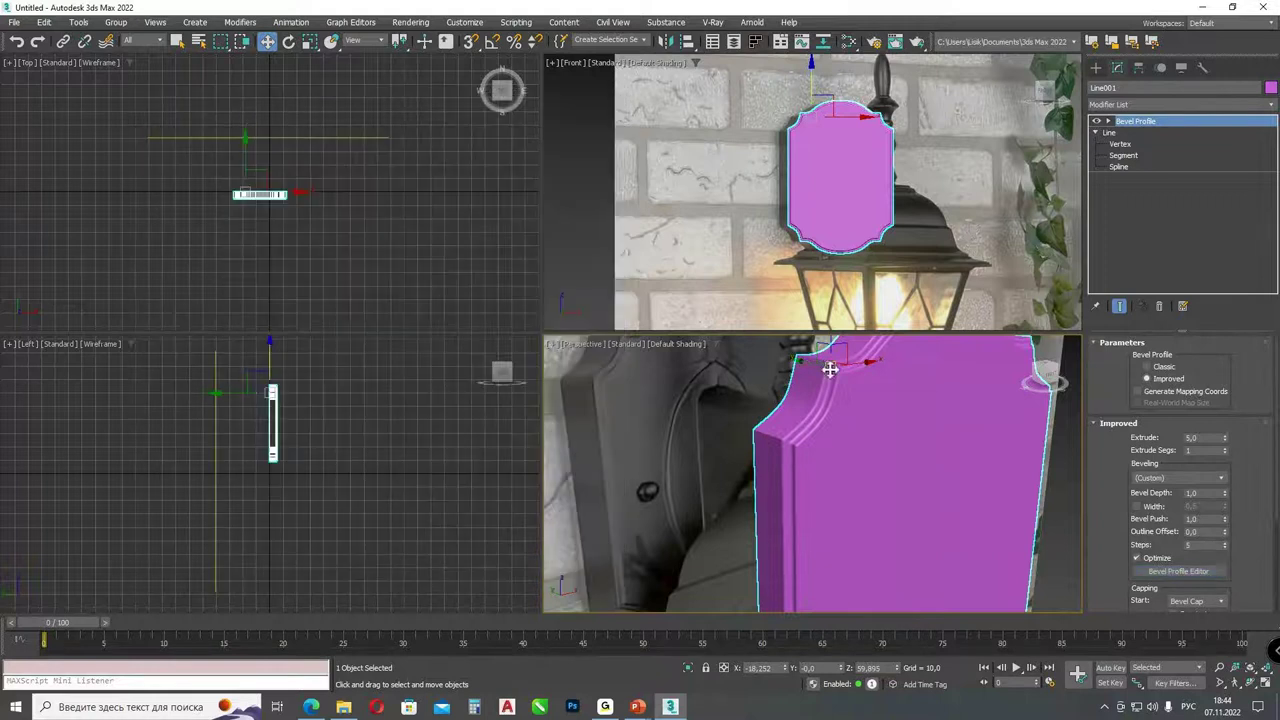
# - Hide the finished wall plate so the reference photo behind it is exposed in the front view
pyautogui.keyDown('alt'); pyautogui.moveTo(830, 369); pyautogui.dragTo(833, 490, button='middle'); pyautogui.keyUp('alt')
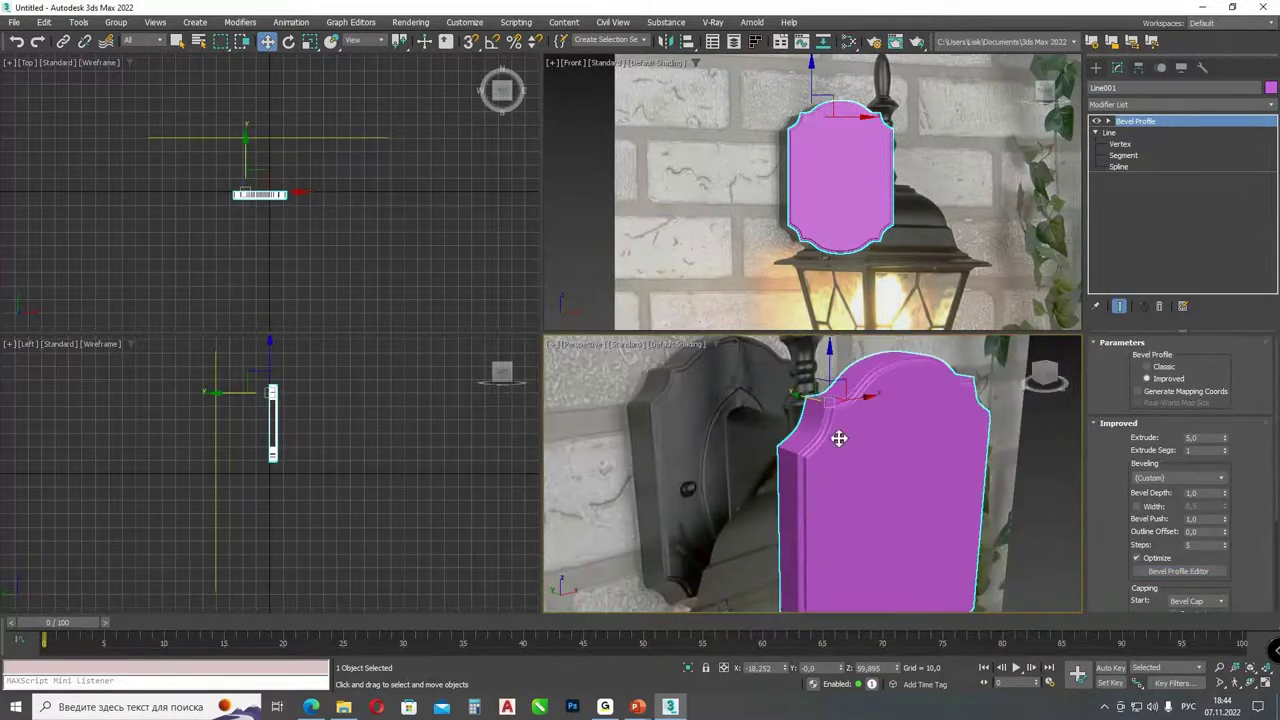
pyautogui.click(820, 222)
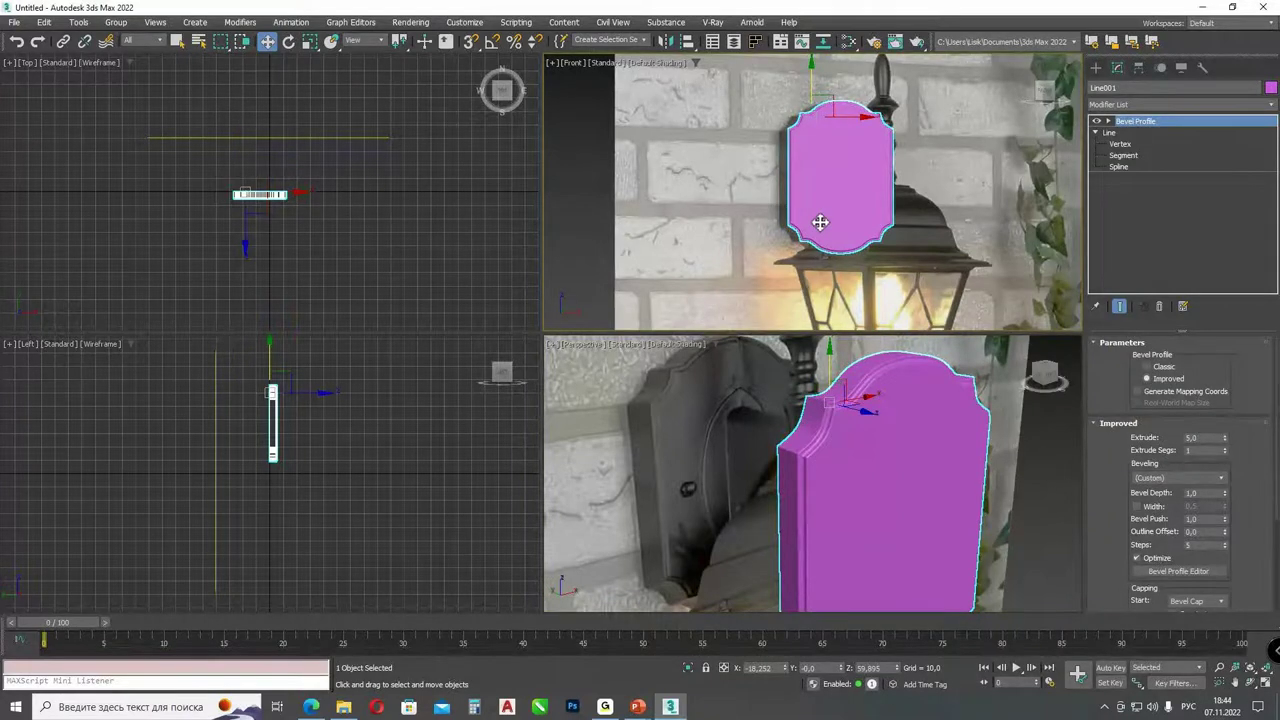
pyautogui.rightClick(827, 165)
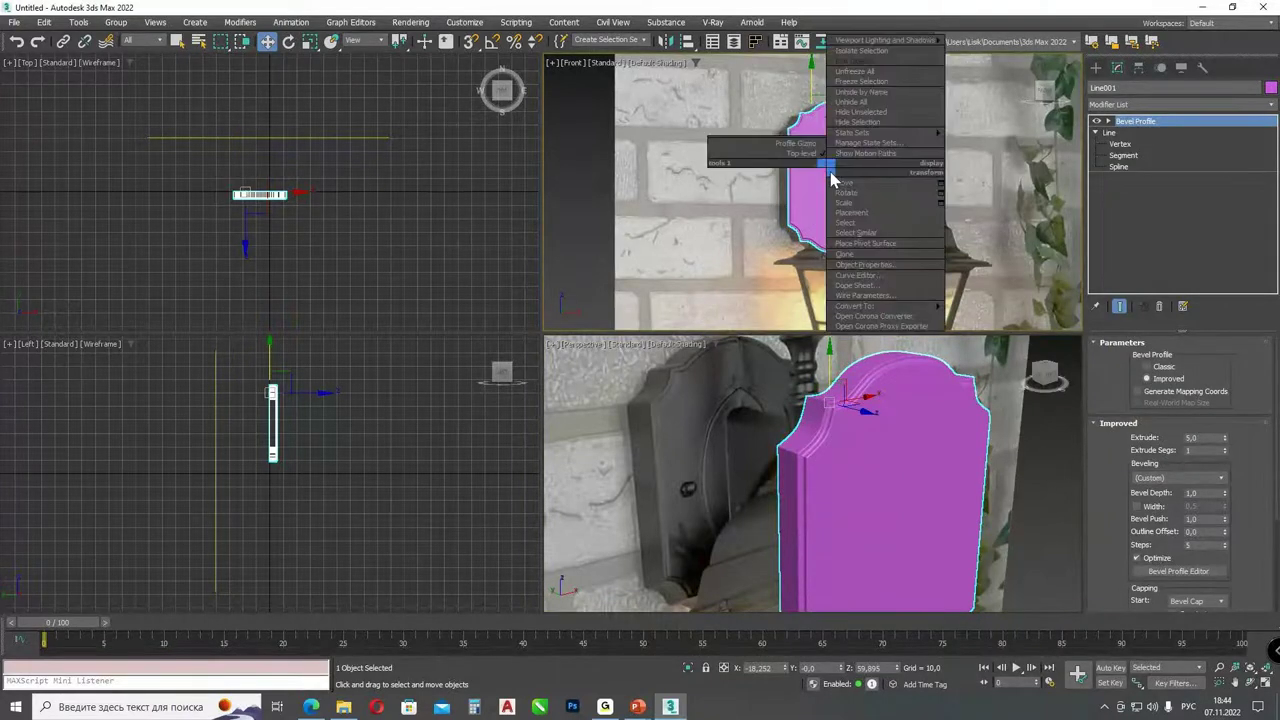
pyautogui.click(860, 122)
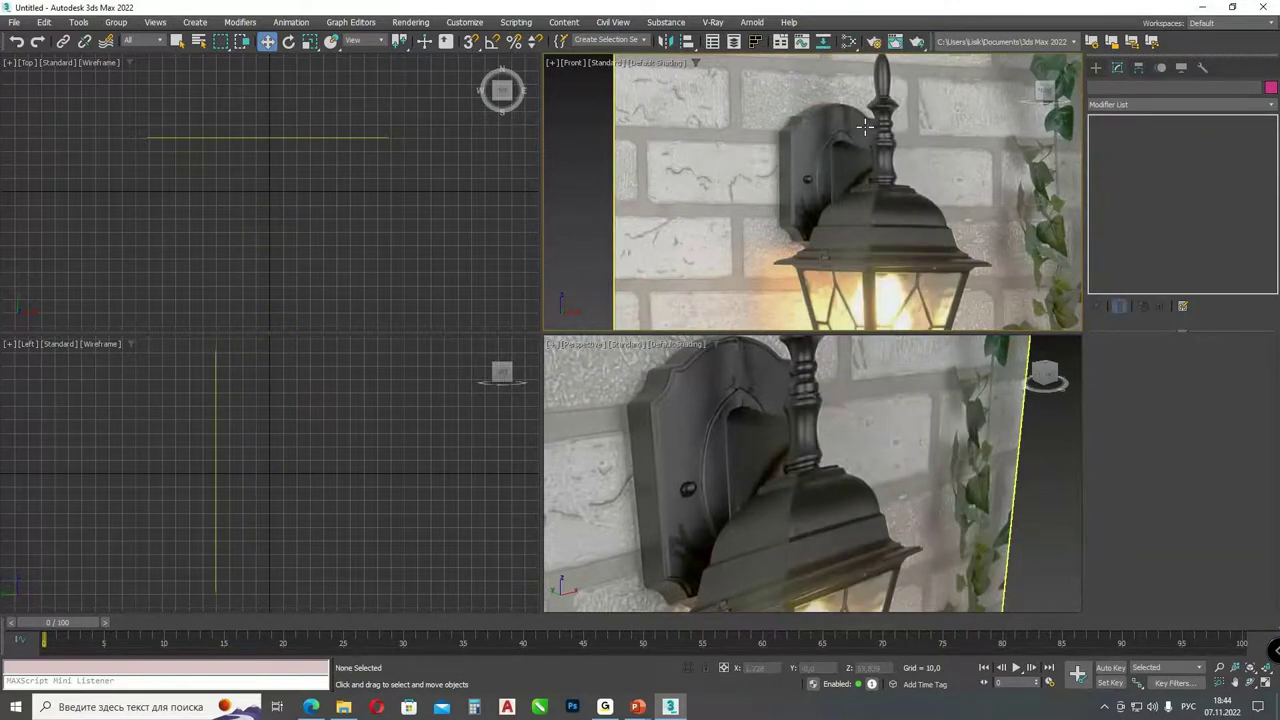
# - Draw an ellipse about 38 long and 18.4 wide in the front view over the arched relief on the reference plate
pyautogui.scroll(2, 865, 125)
pyautogui.click(1096, 67)
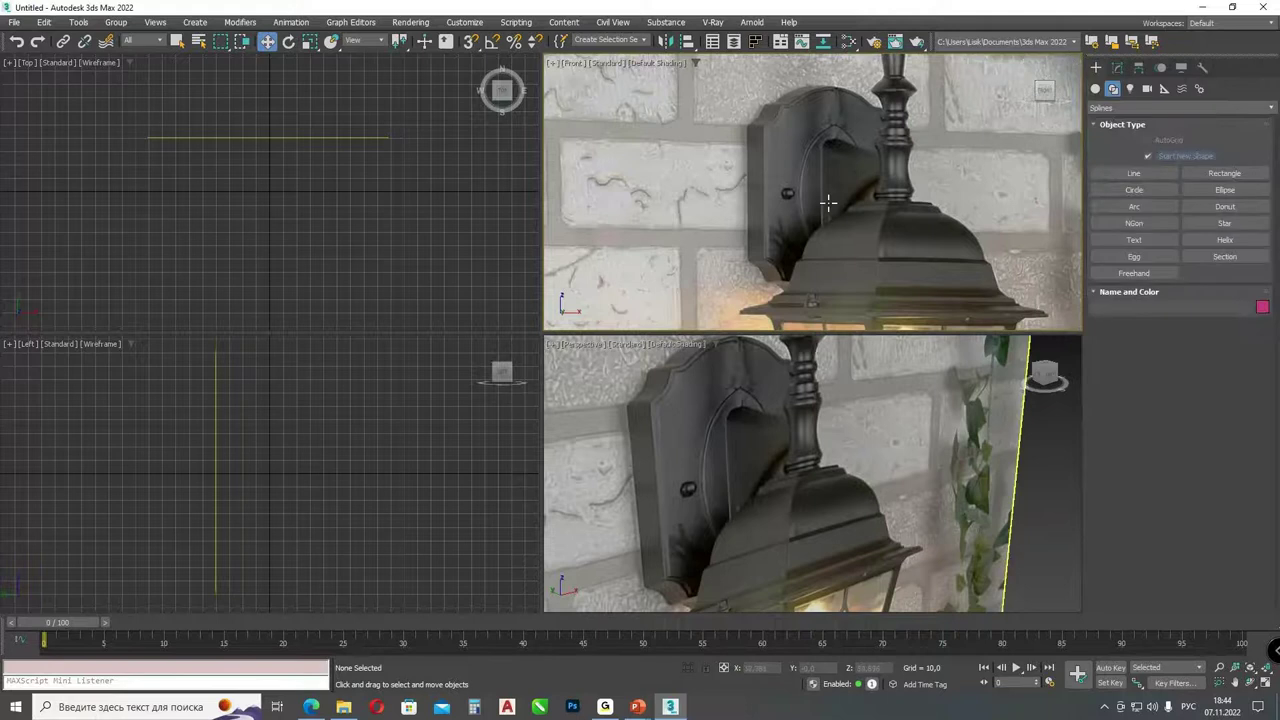
pyautogui.click(1225, 189)
pyautogui.moveTo(800, 123); pyautogui.dragTo(870, 264)
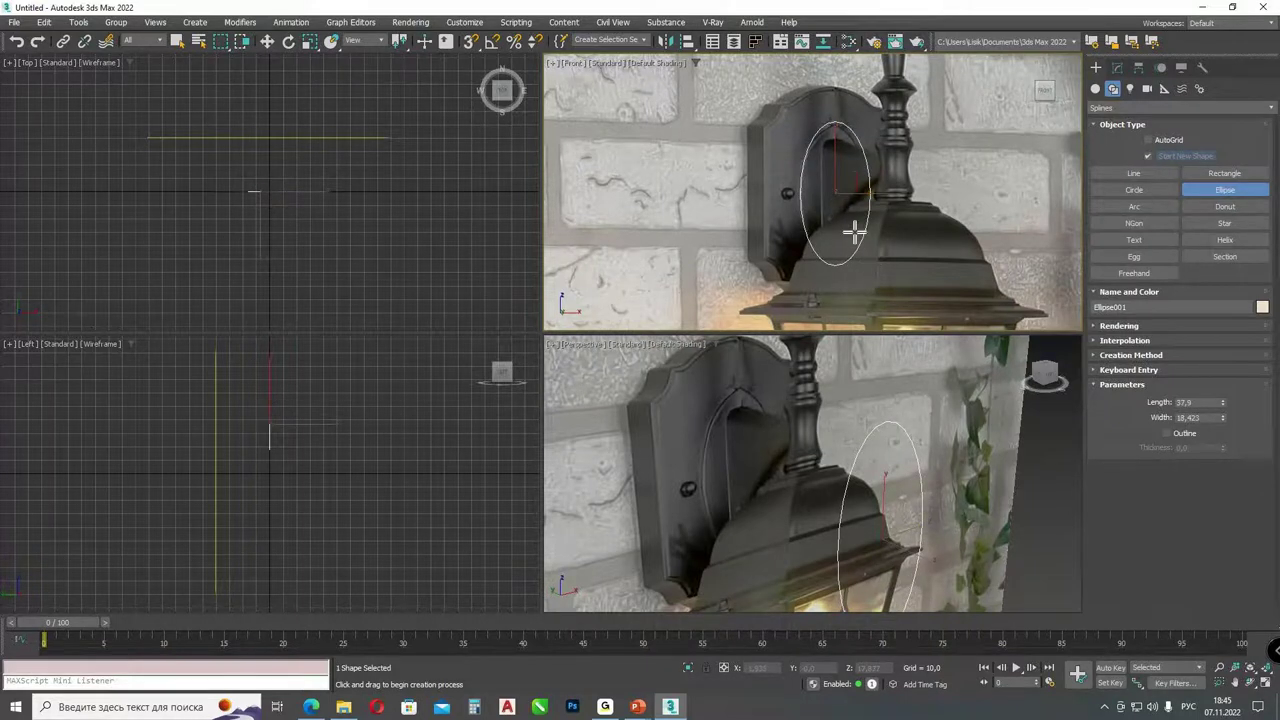
# - Convert the ellipse to an Editable Spline and select its top and bottom vertices
pyautogui.press('w')
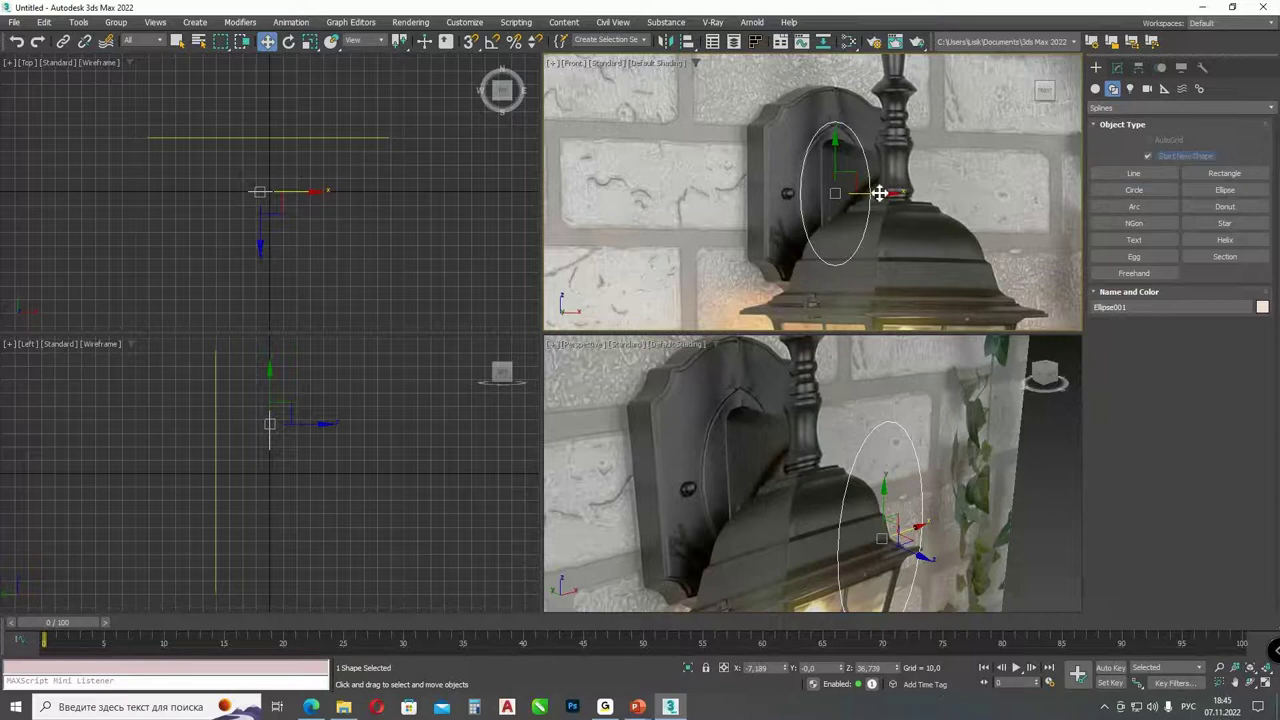
pyautogui.click(1117, 67)
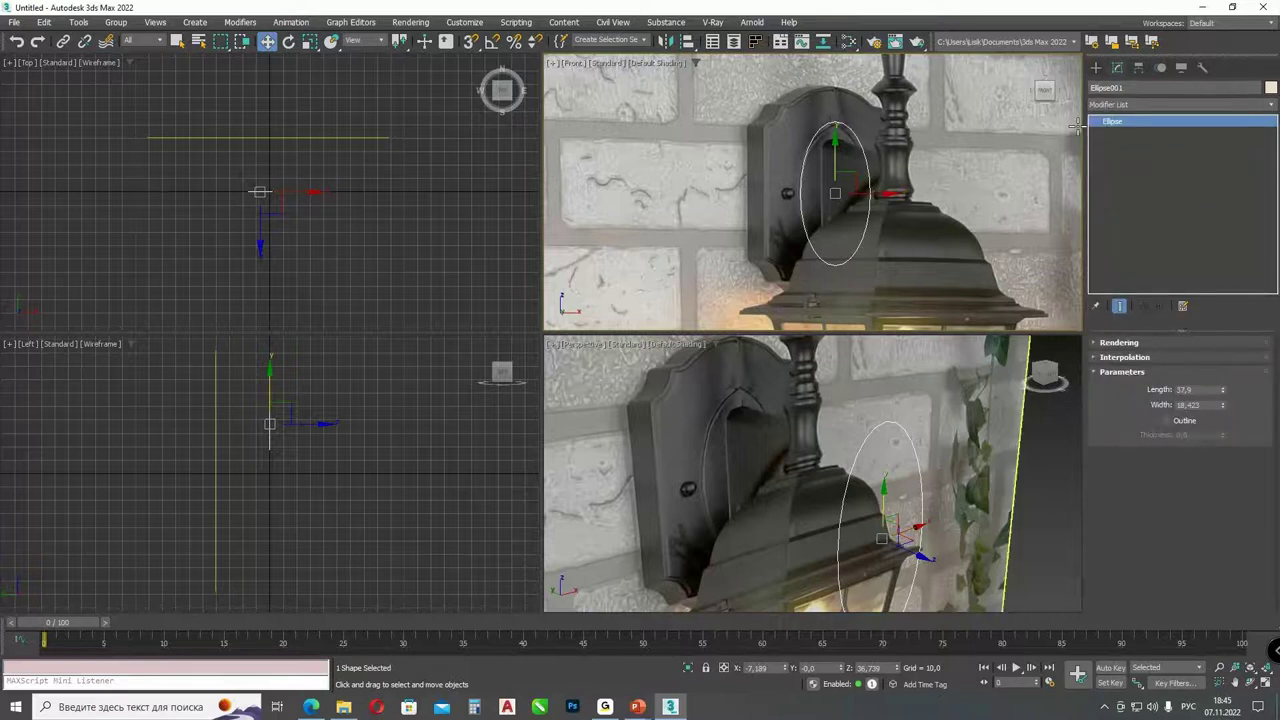
pyautogui.rightClick(864, 150)
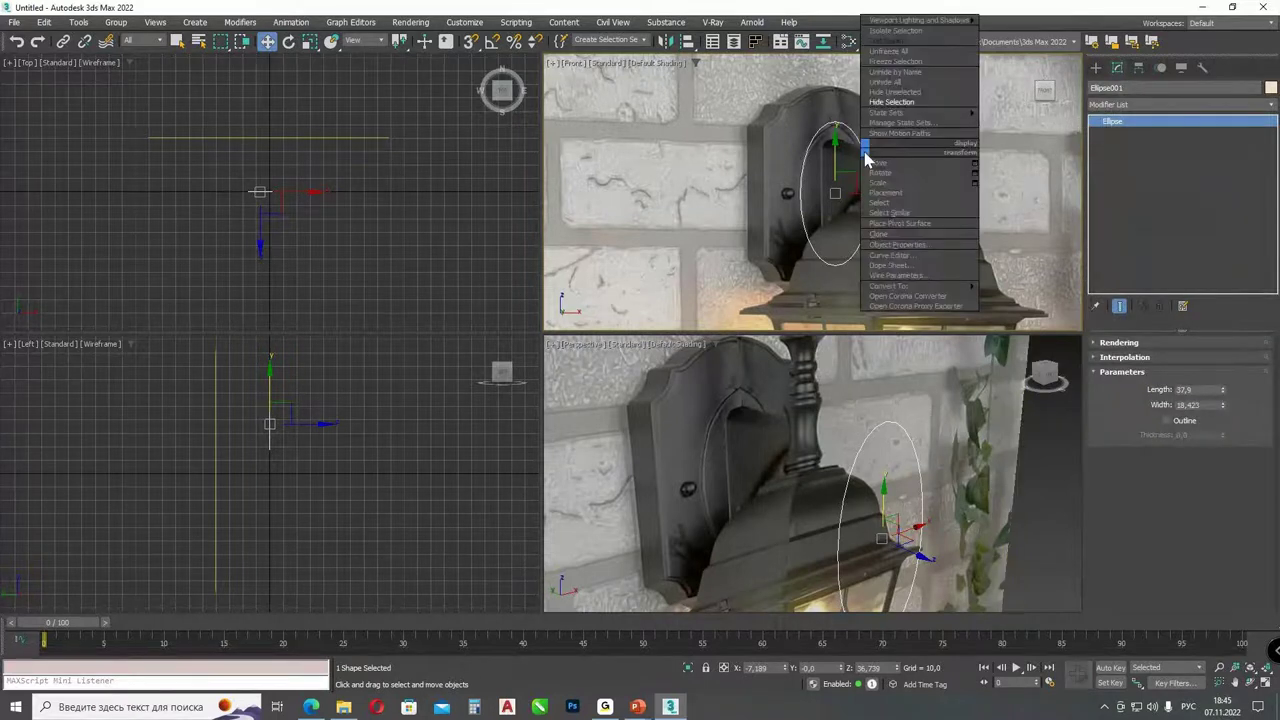
pyautogui.moveTo(966, 288)
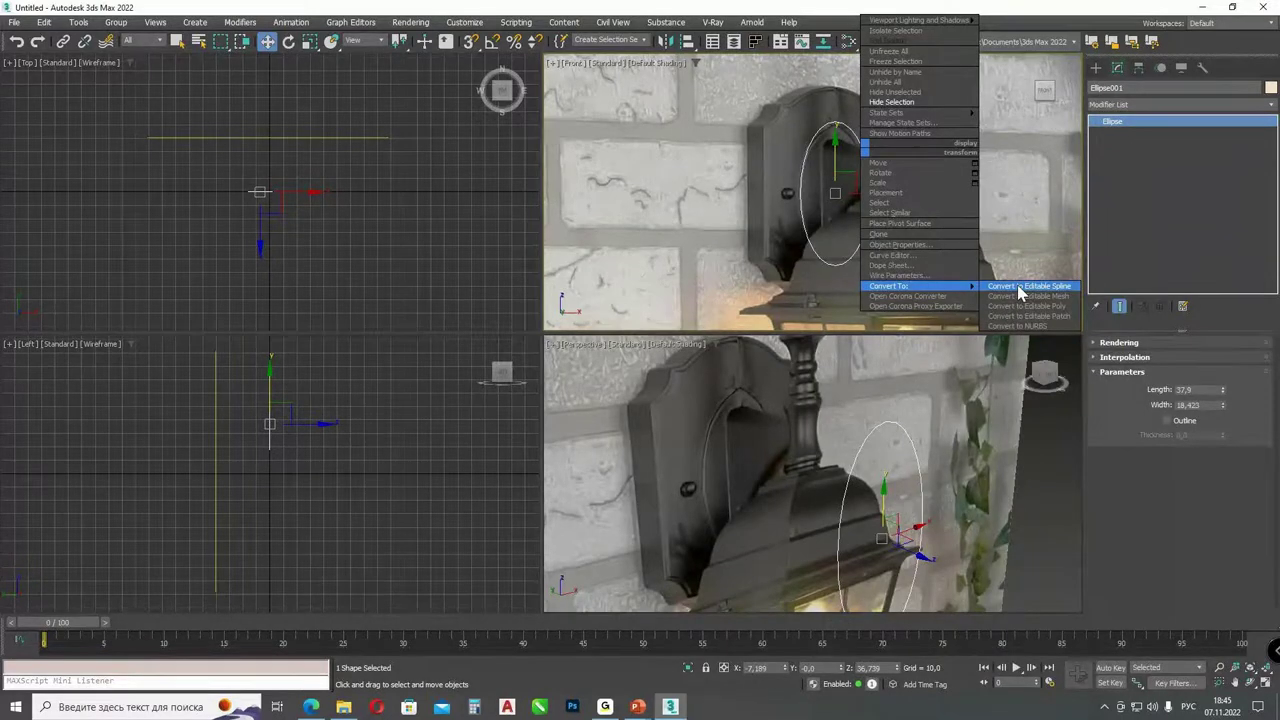
pyautogui.click(1020, 288)
pyautogui.press('1')
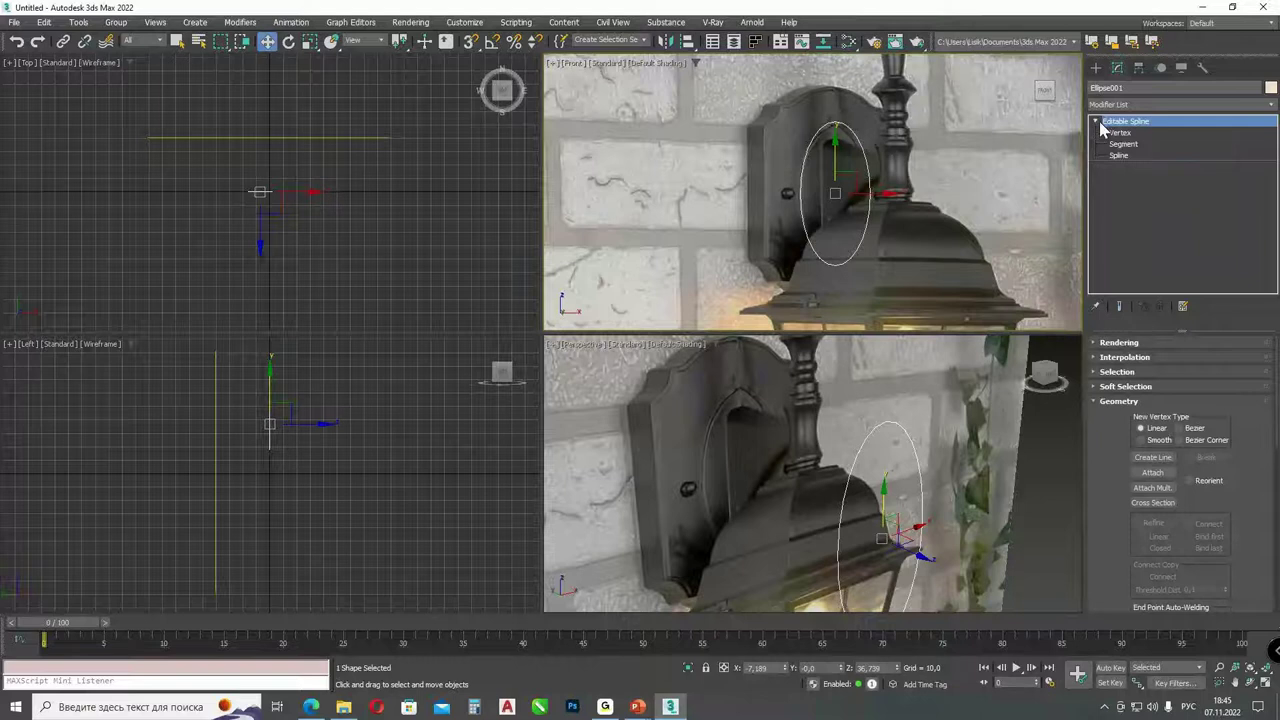
pyautogui.moveTo(855, 284); pyautogui.dragTo(851, 302)
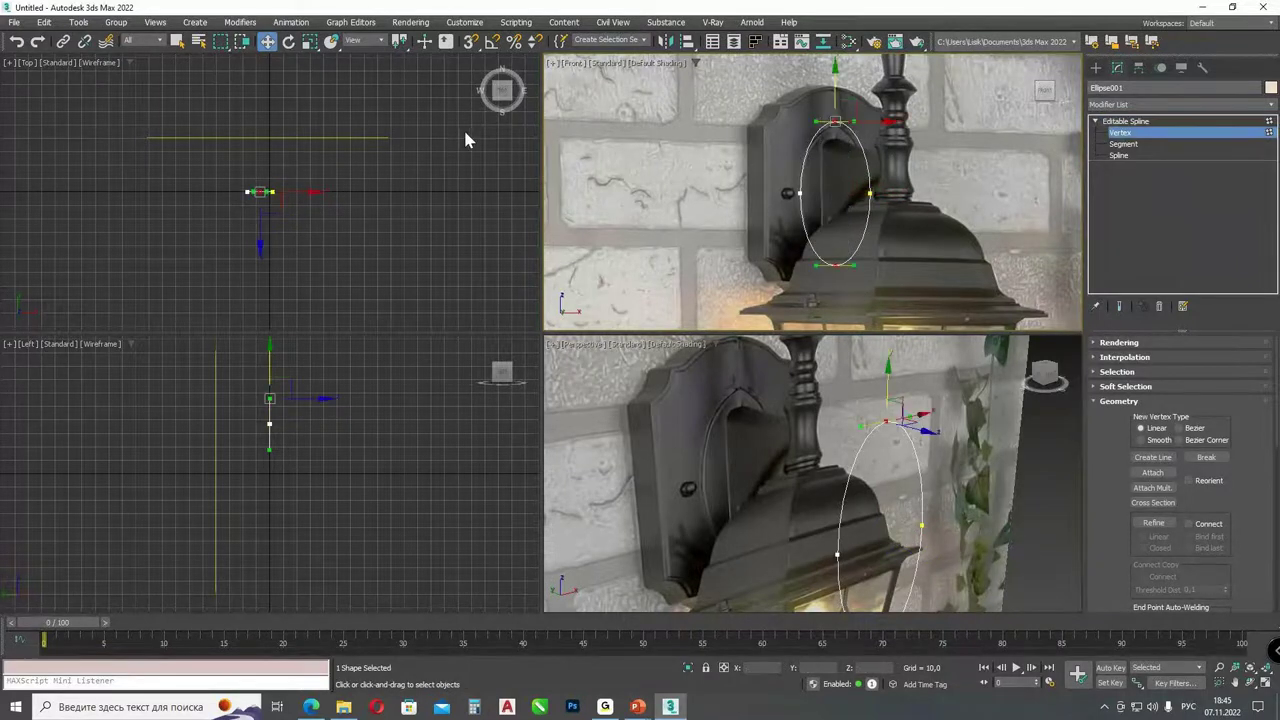
# - Scale the handles of the ellipse's top and bottom vertices inward horizontally so both ends become more pointed
pyautogui.click(311, 42)
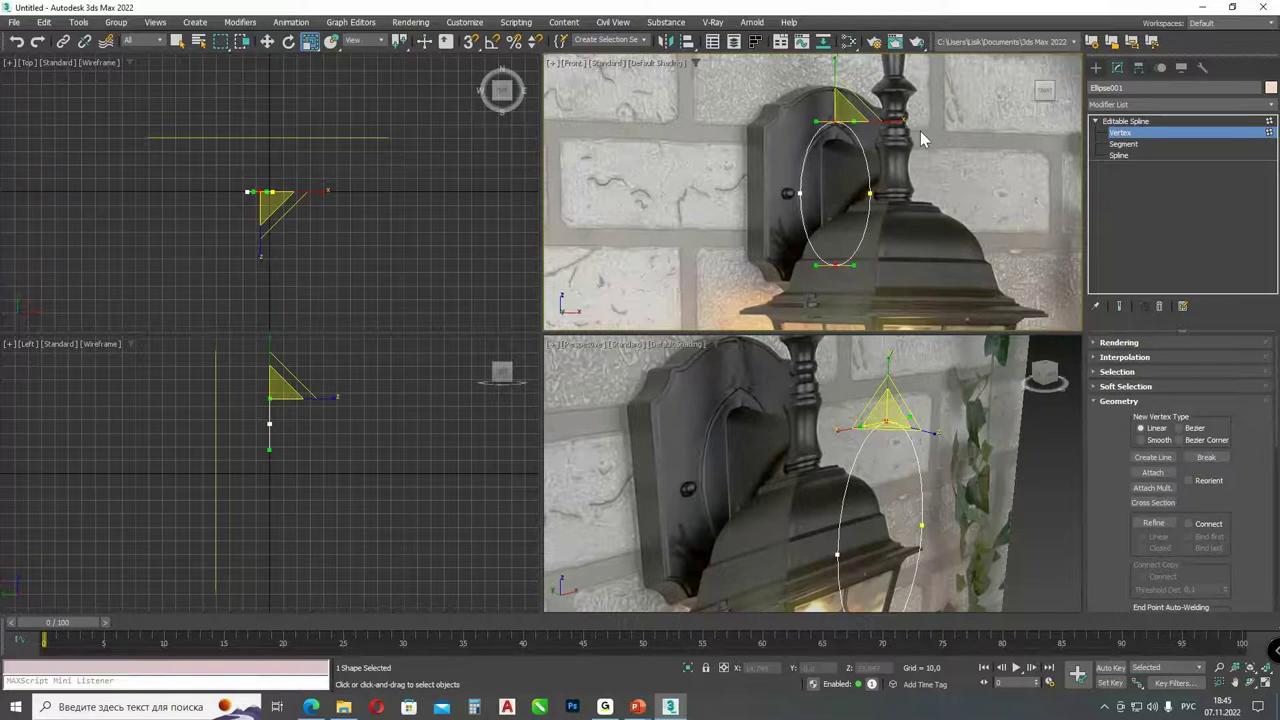
pyautogui.moveTo(897, 123); pyautogui.dragTo(846, 136)
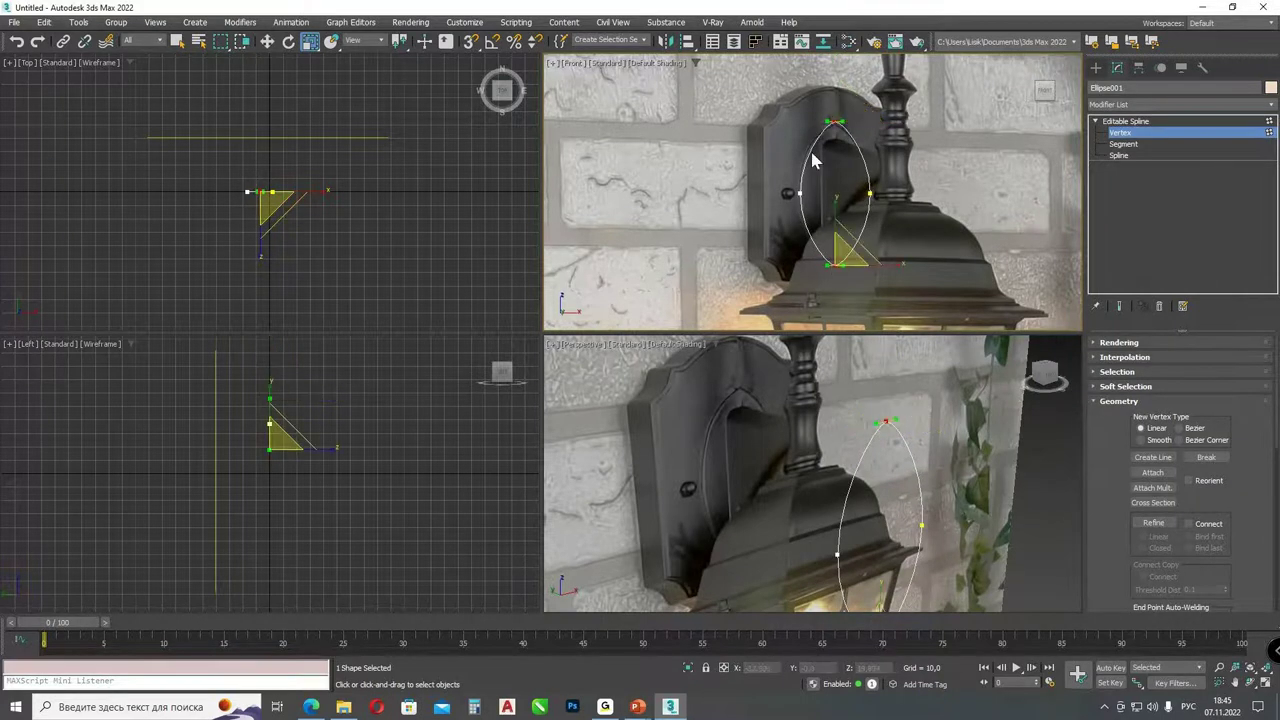
pyautogui.click(1125, 121)
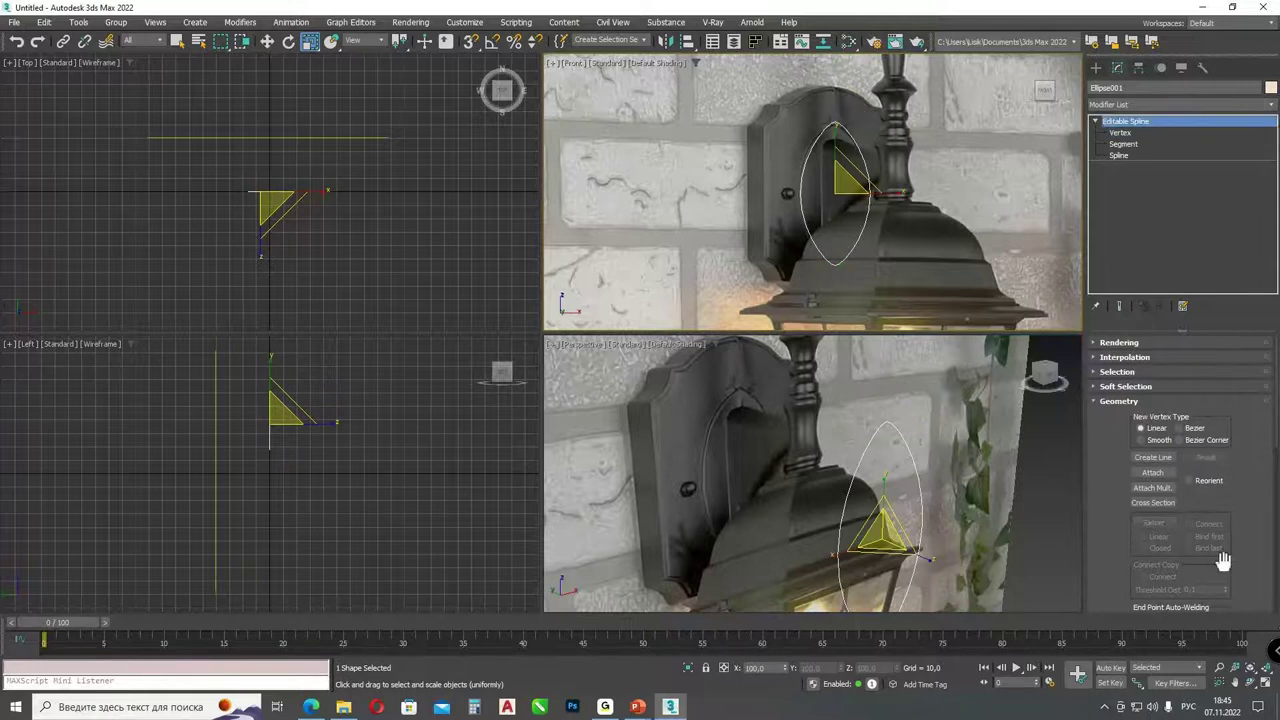
pyautogui.click(1115, 104)
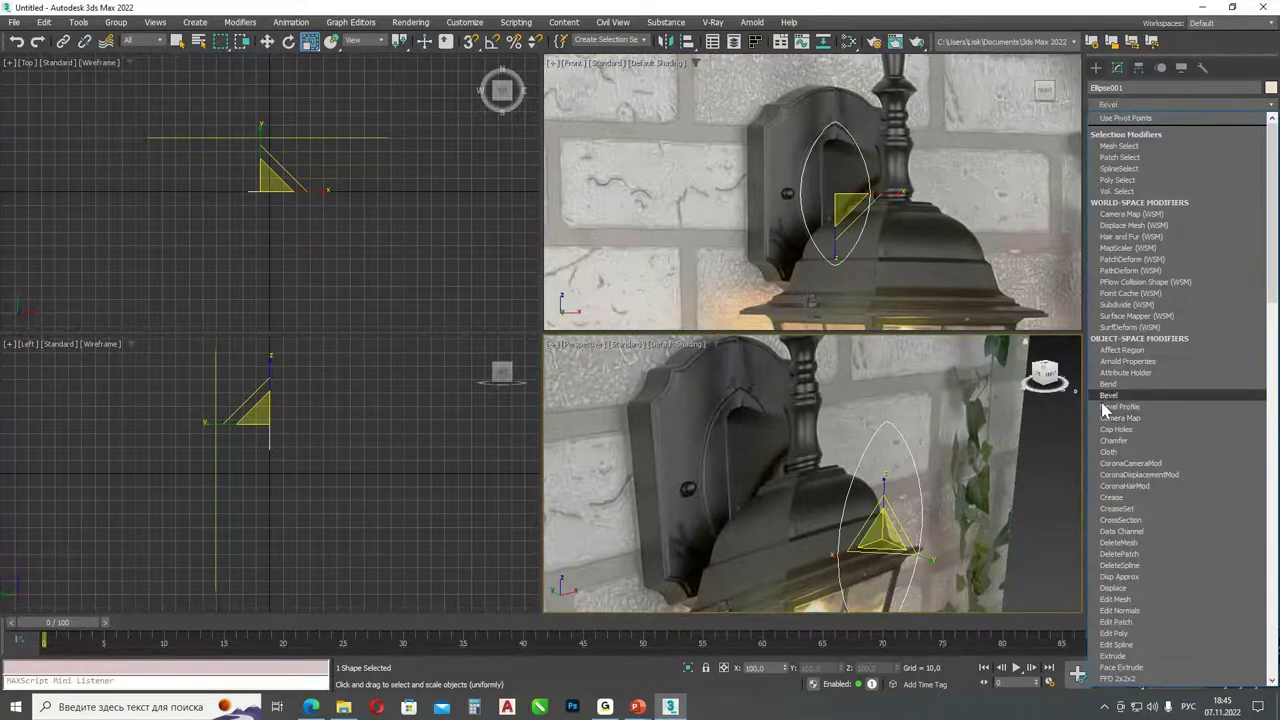
pyautogui.click(1108, 395)
pyautogui.scroll(-5, 1123, 481)
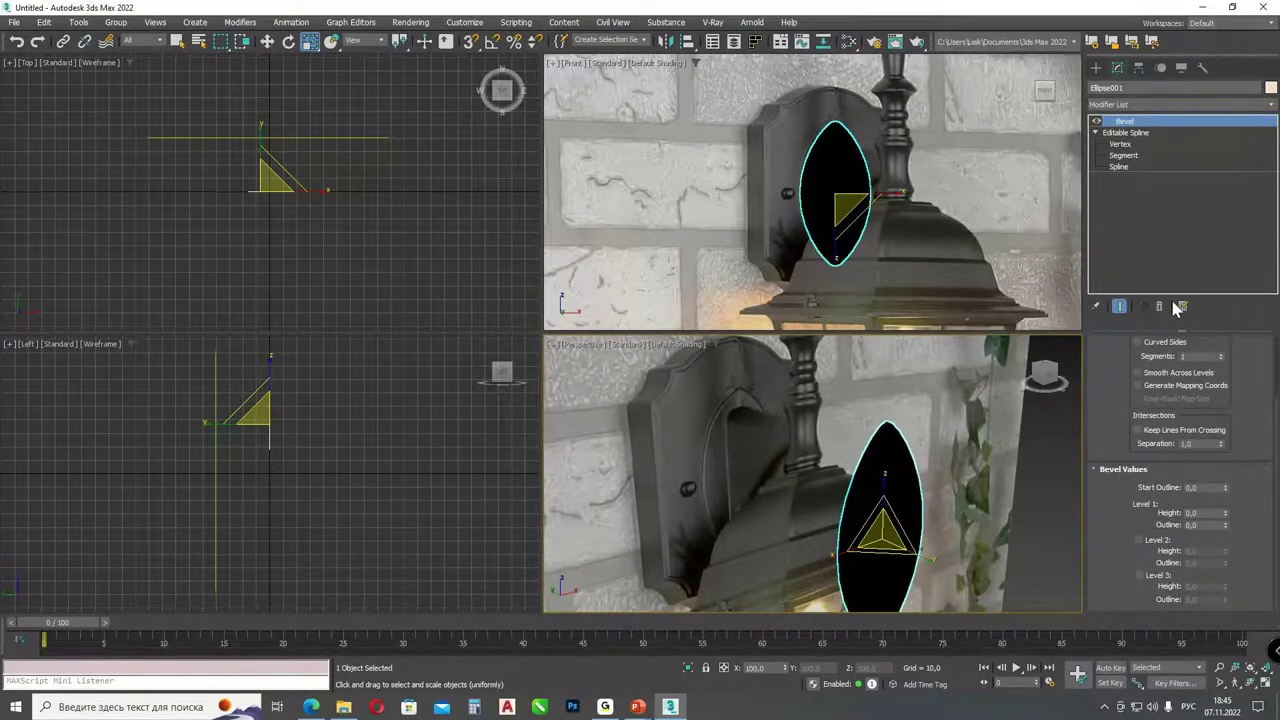
pyautogui.click(1160, 307)
# - Apply a Bevel Profile modifier to the pointed ellipse with an extrude of 1.5 and the Concave bevel
pyautogui.click(1170, 104)
pyautogui.click(1120, 407)
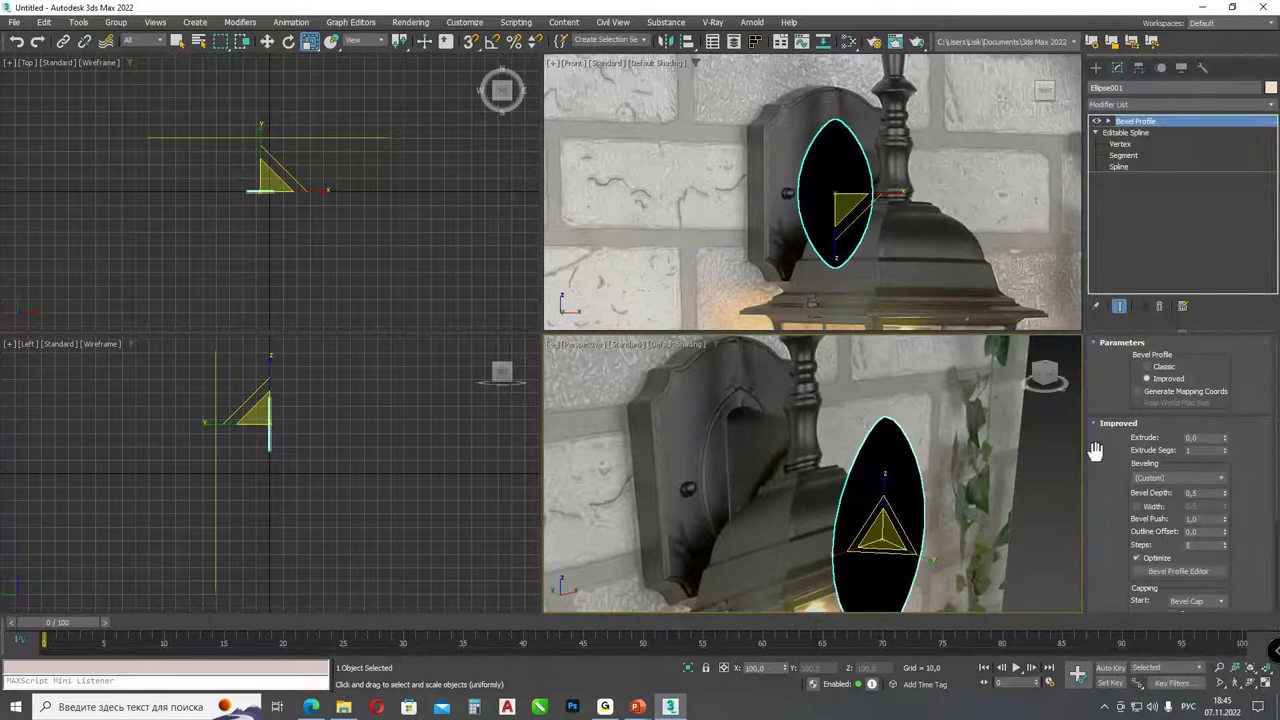
pyautogui.moveTo(1224, 437); pyautogui.dragTo(1222, 364)
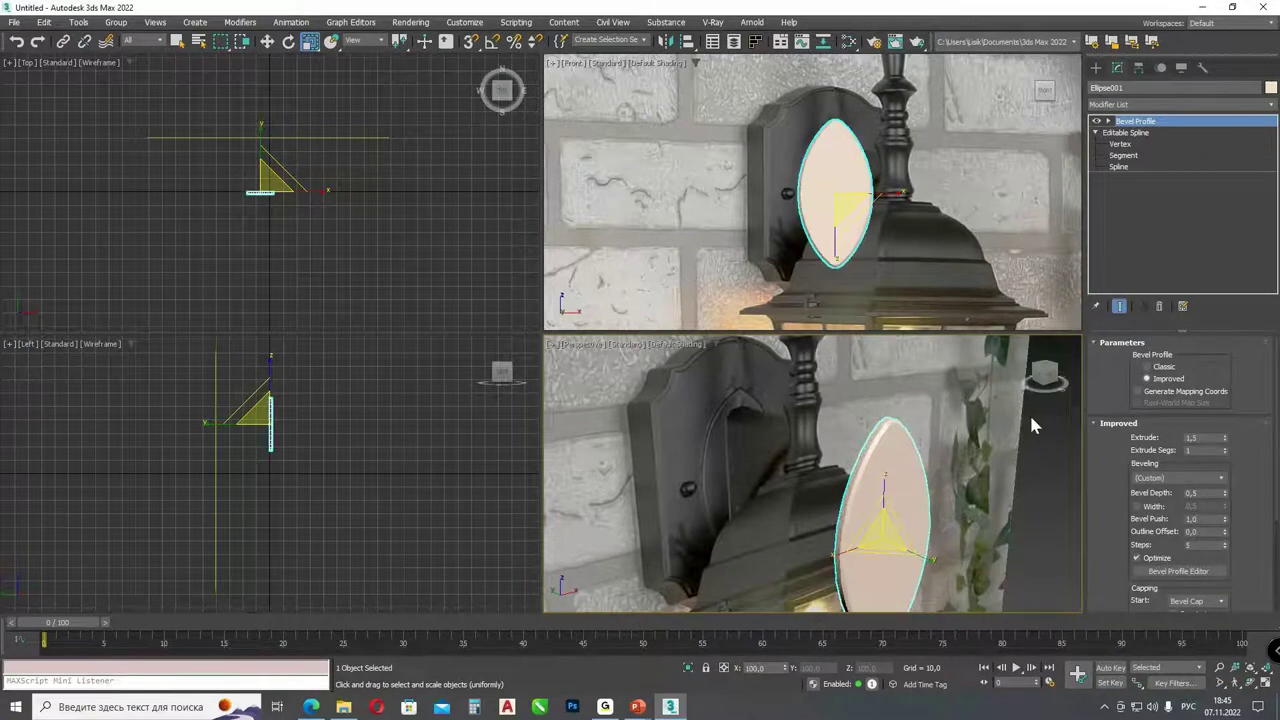
pyautogui.scroll(3, 897, 412)
pyautogui.click(1168, 477)
pyautogui.click(1148, 498)
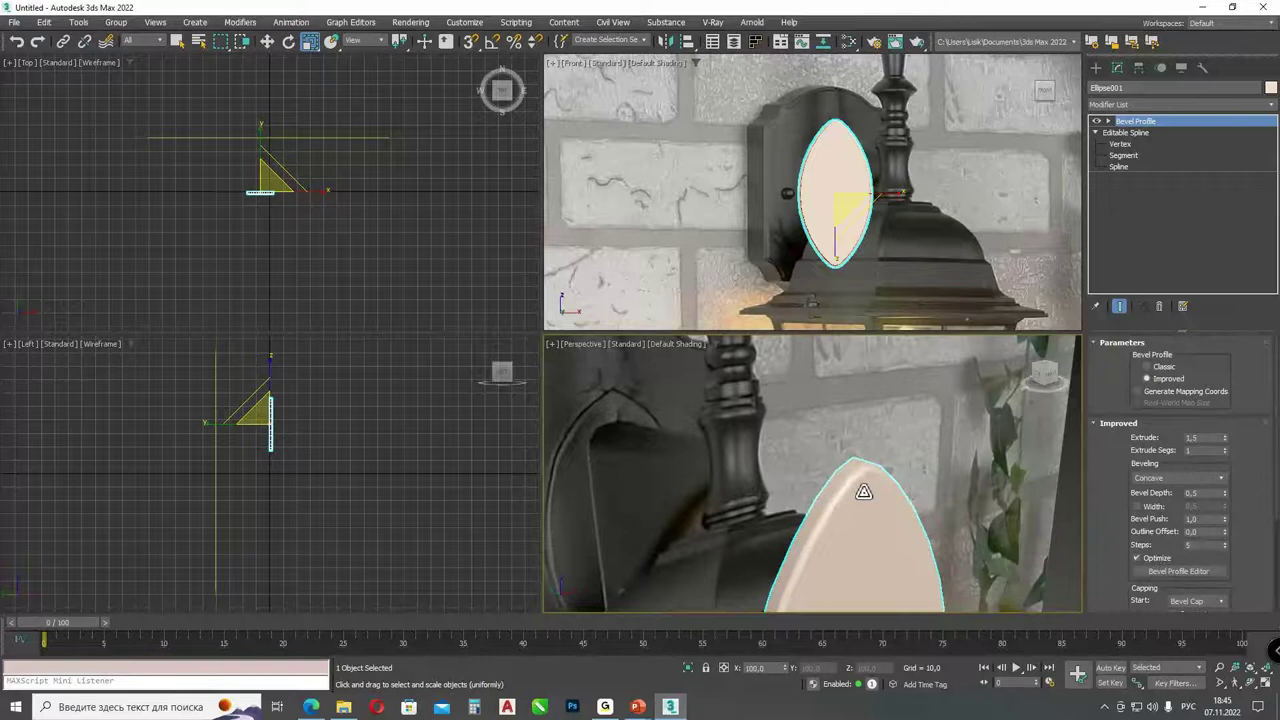
pyautogui.keyDown('alt'); pyautogui.moveTo(863, 491); pyautogui.dragTo(930, 485, button='middle'); pyautogui.keyUp('alt')
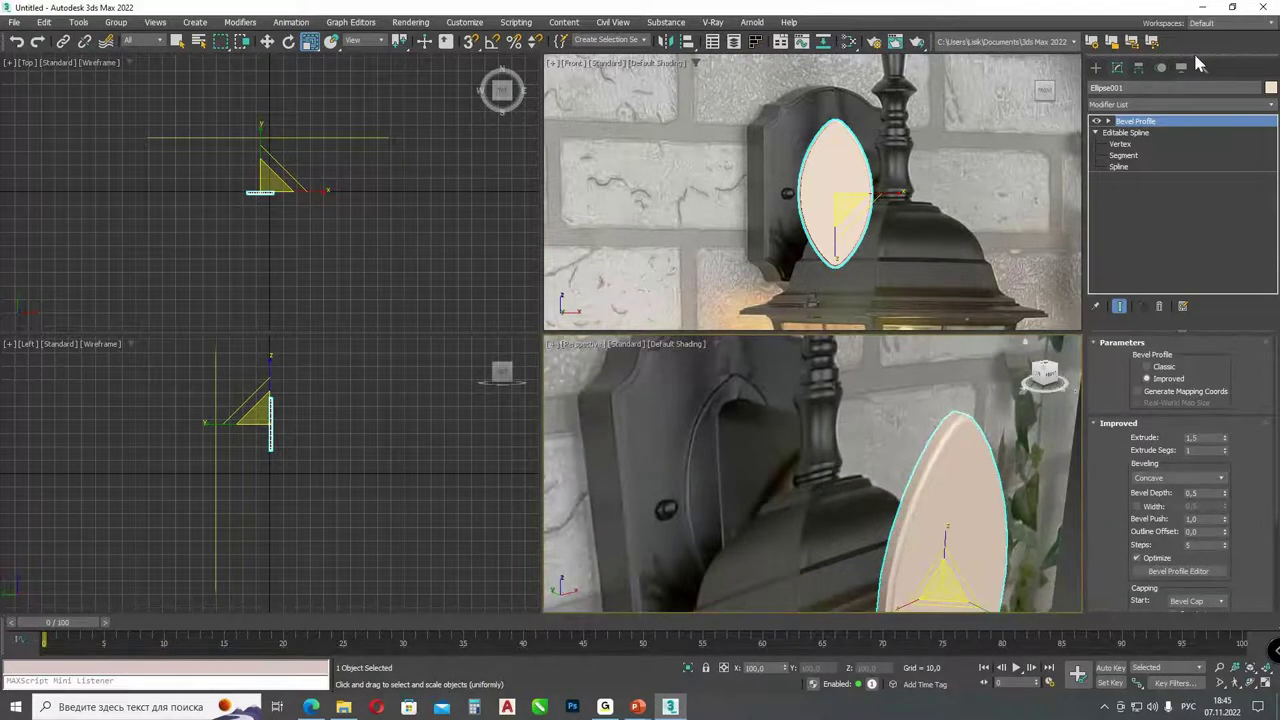
pyautogui.scroll(4, 805, 157)
pyautogui.scroll(-3, 826, 144)
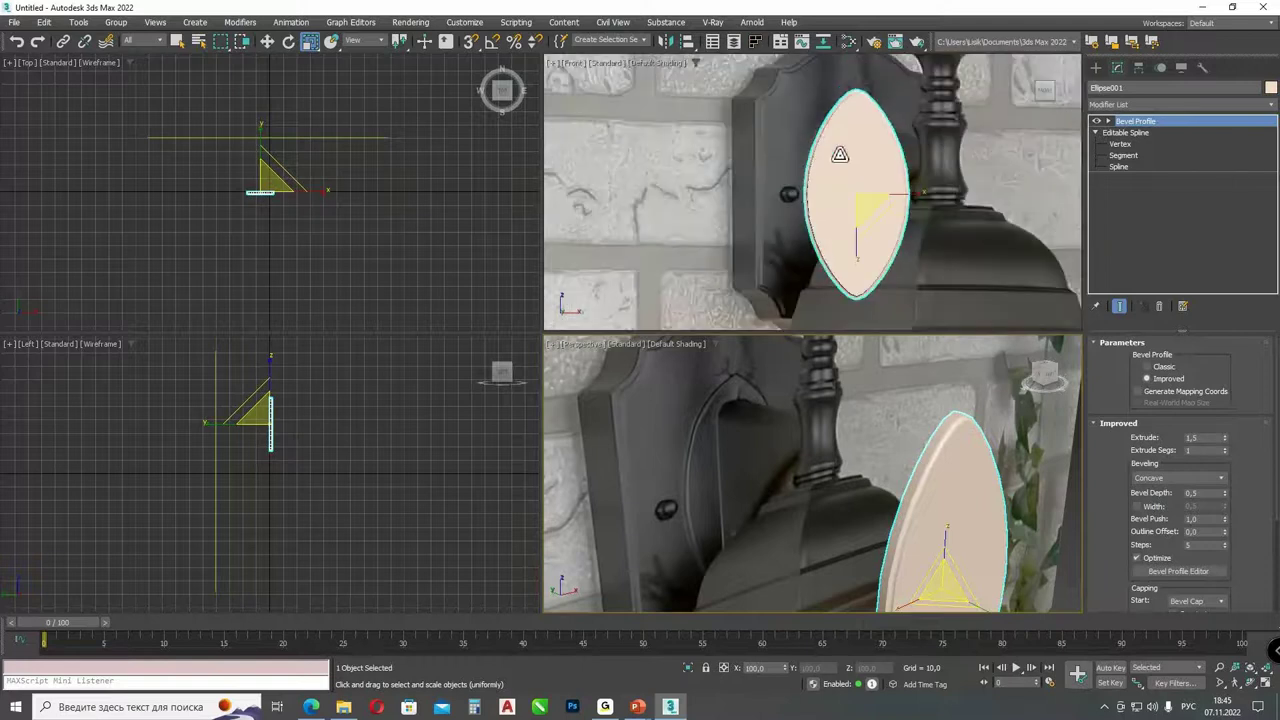
# - Enable adaptive interpolation on the ellipse's base spline, checking the relief with edged faces shown, and return to the Bevel Profile level
pyautogui.click(1127, 133)
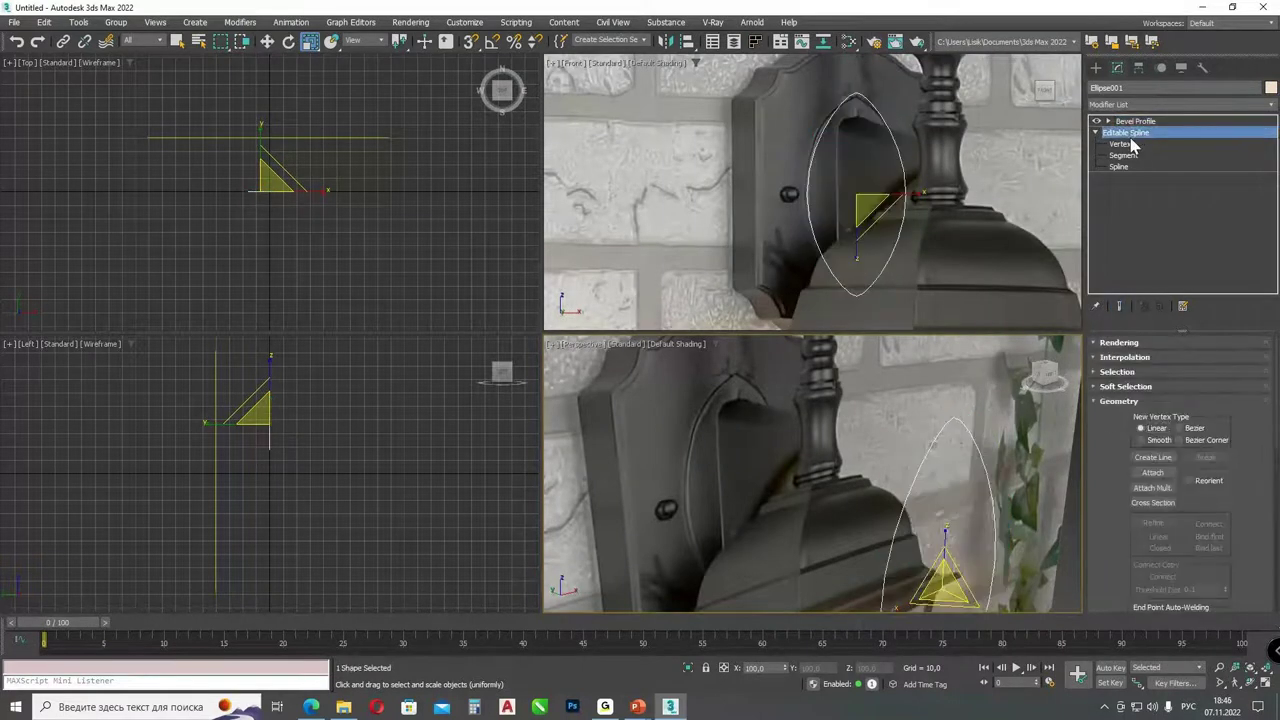
pyautogui.click(1120, 360)
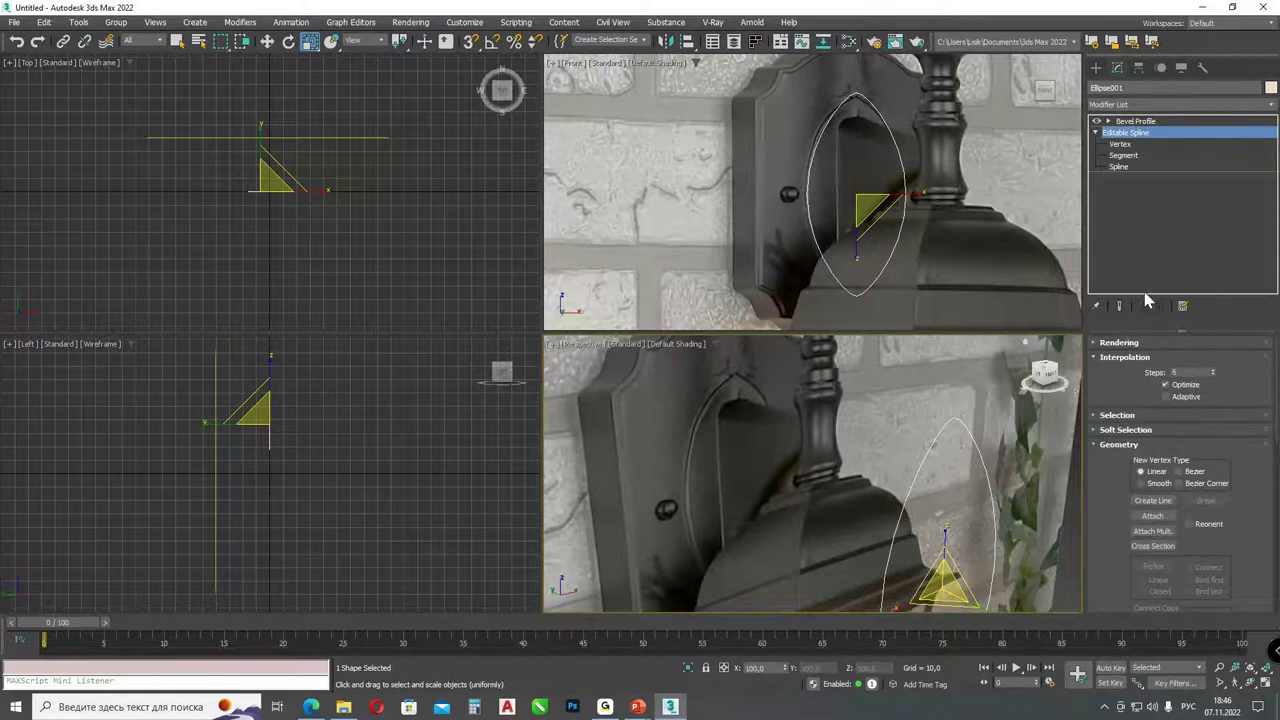
pyautogui.click(1119, 305)
pyautogui.press('F4')
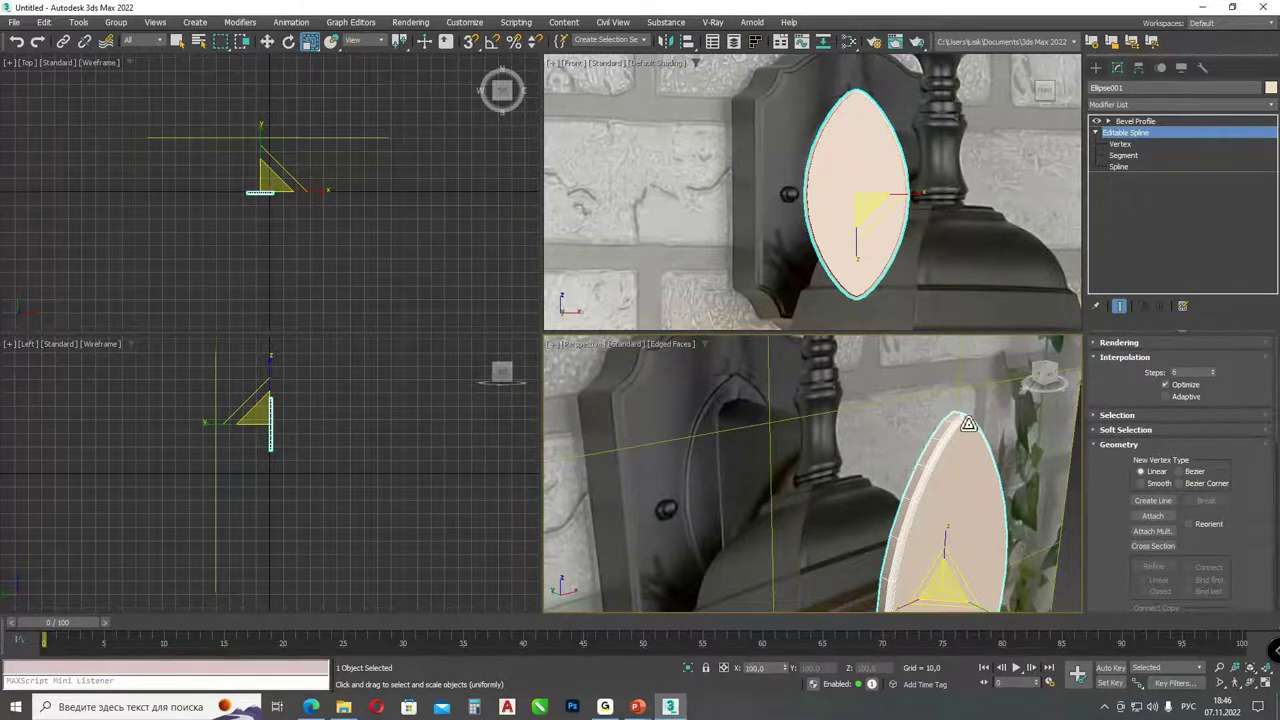
pyautogui.click(1166, 397)
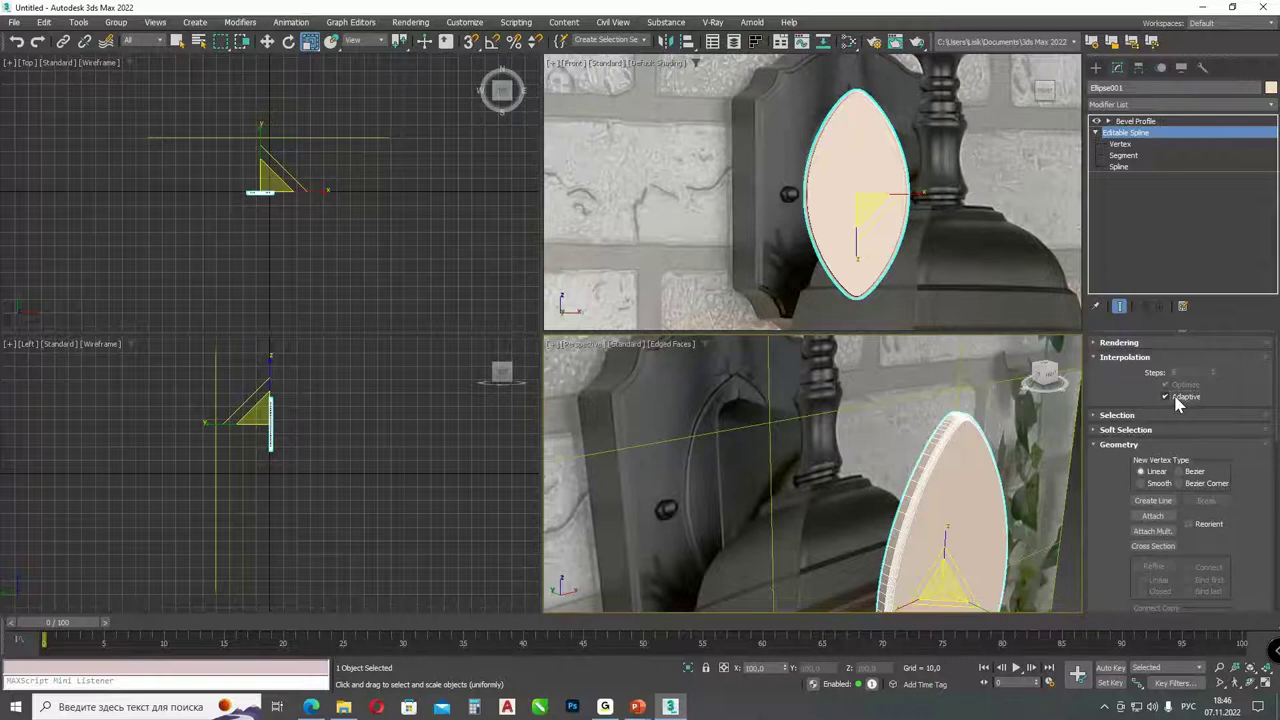
pyautogui.click(1137, 121)
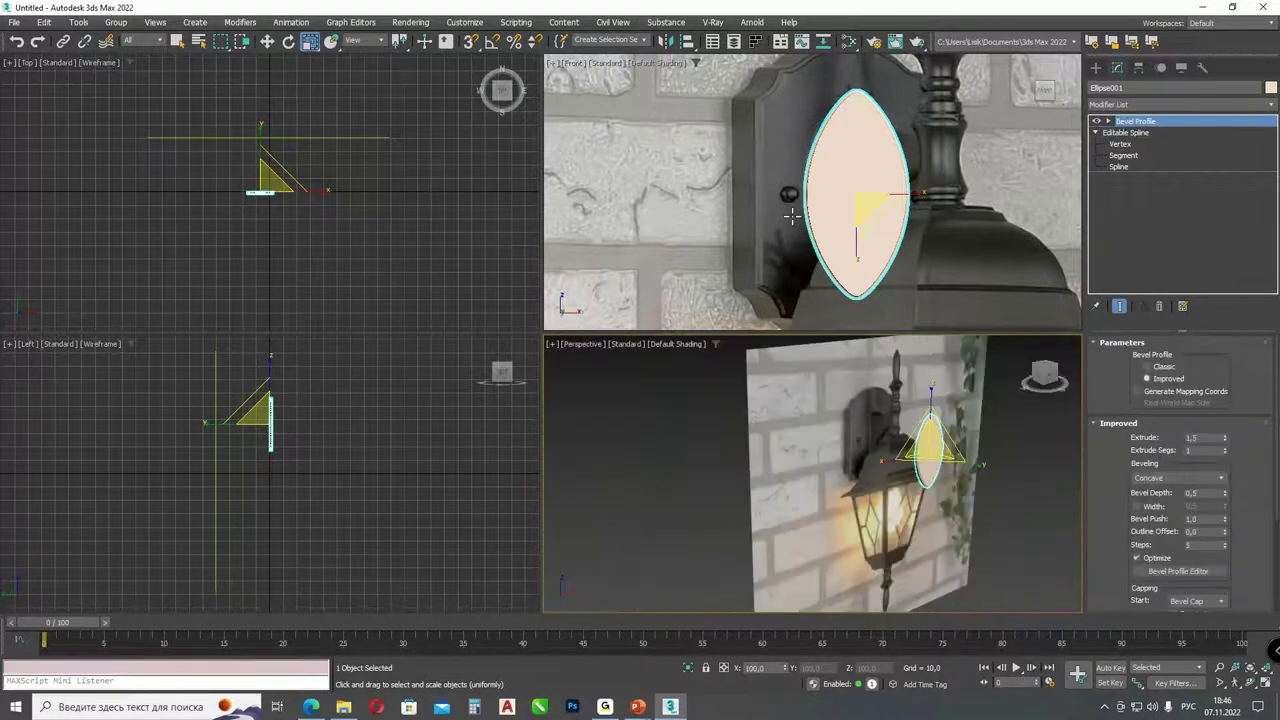
# - Remove the beveled ellipse relief from the viewports so the reference photo is unobstructed
pyautogui.scroll(2, 821, 204)
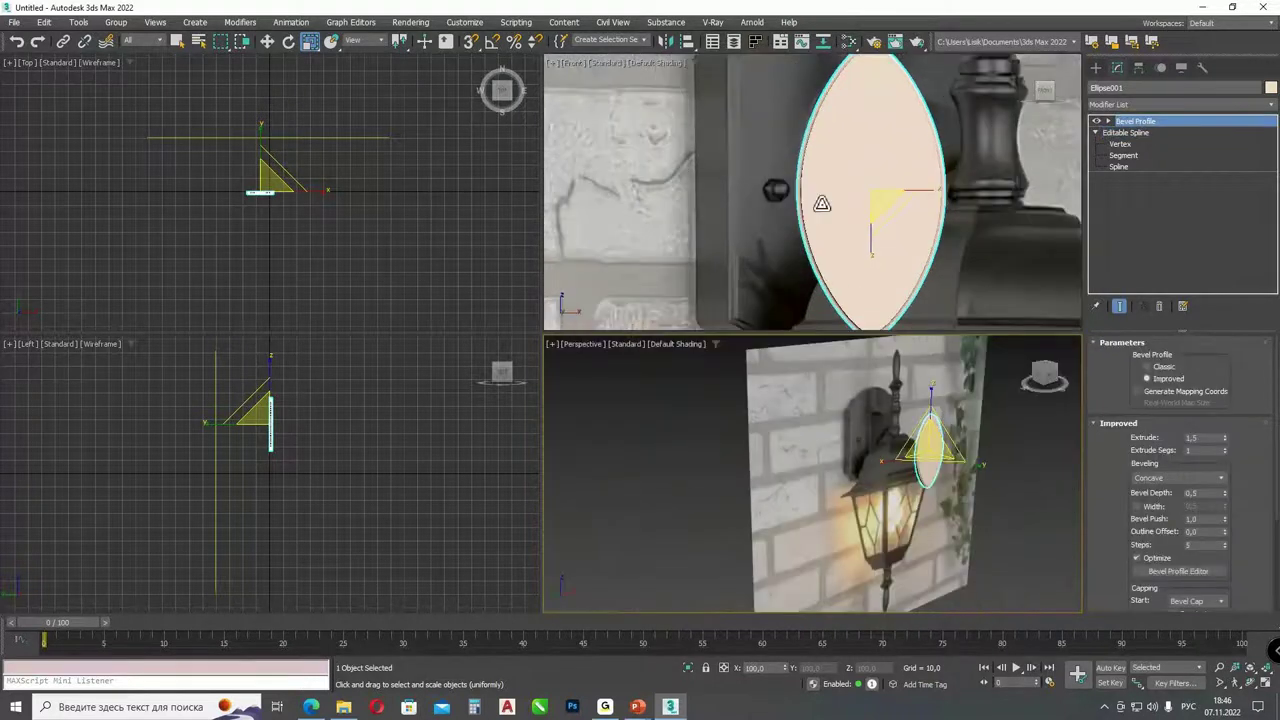
pyautogui.scroll(-3, 830, 198)
pyautogui.press('w')
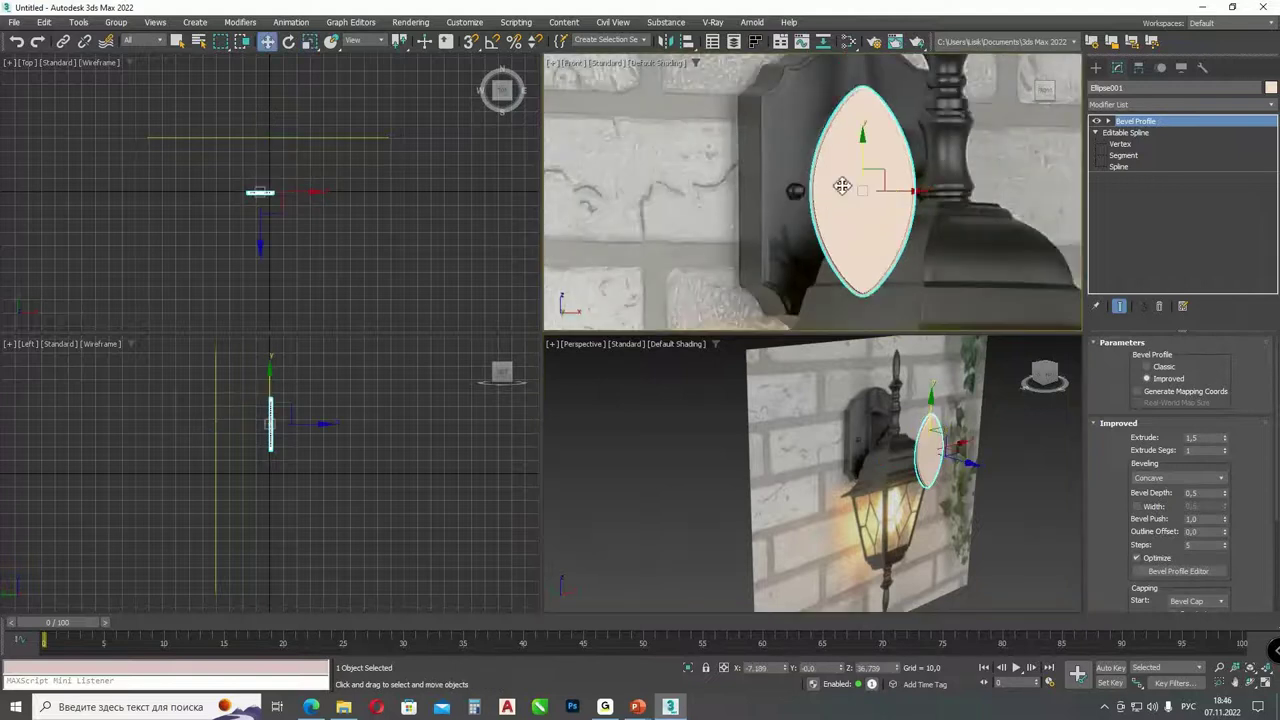
pyautogui.press('Delete')
pyautogui.scroll(-4, 842, 186)
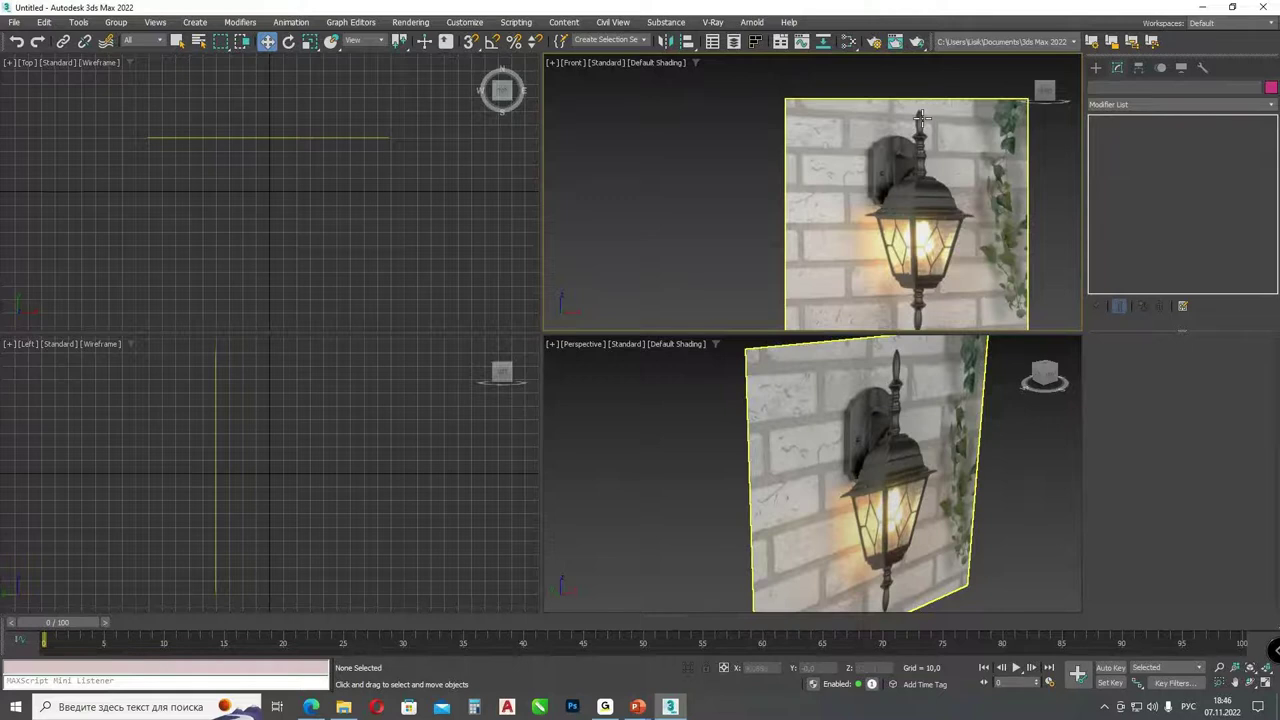
pyautogui.click(637, 706)
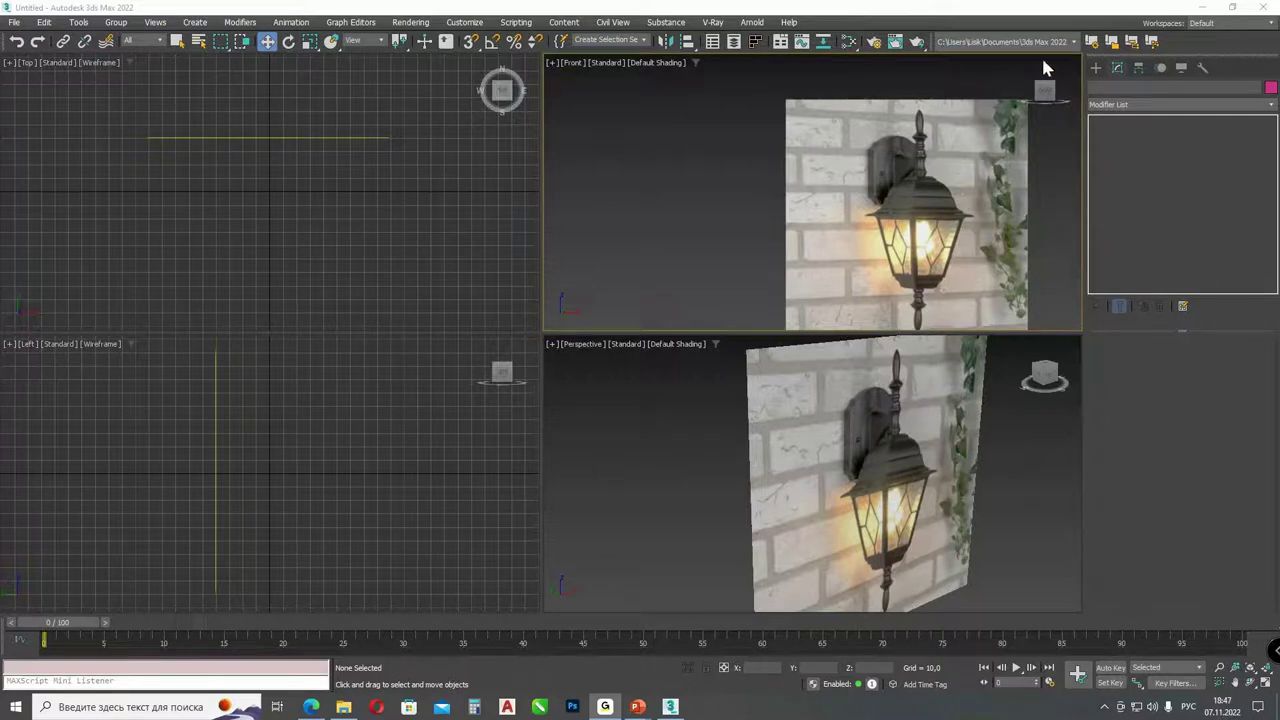
pyautogui.click(1032, 200)
pyautogui.click(1017, 275)
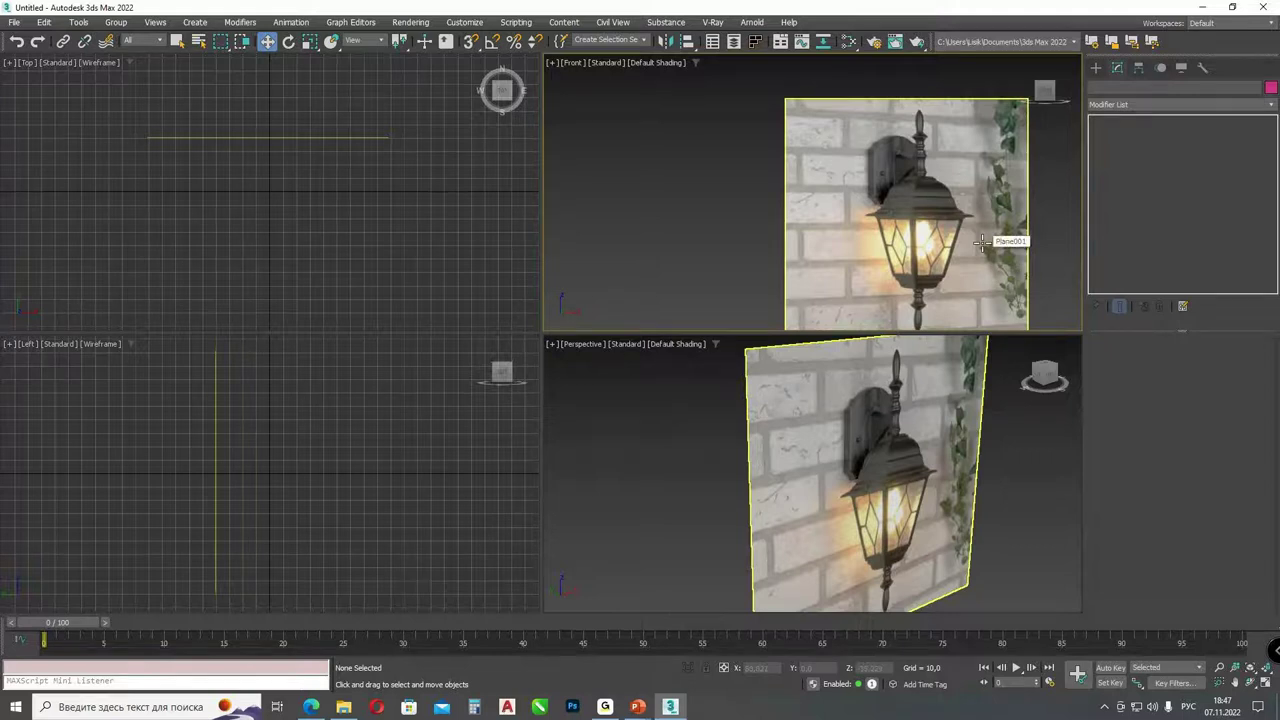
# - Start a line in the maximized front view at the lamp's top finial tip and trace its right edge down to the finial's base
pyautogui.moveTo(785, 200); pyautogui.dragTo(708, 174, button='middle')
pyautogui.hotkey('alt', 'w')
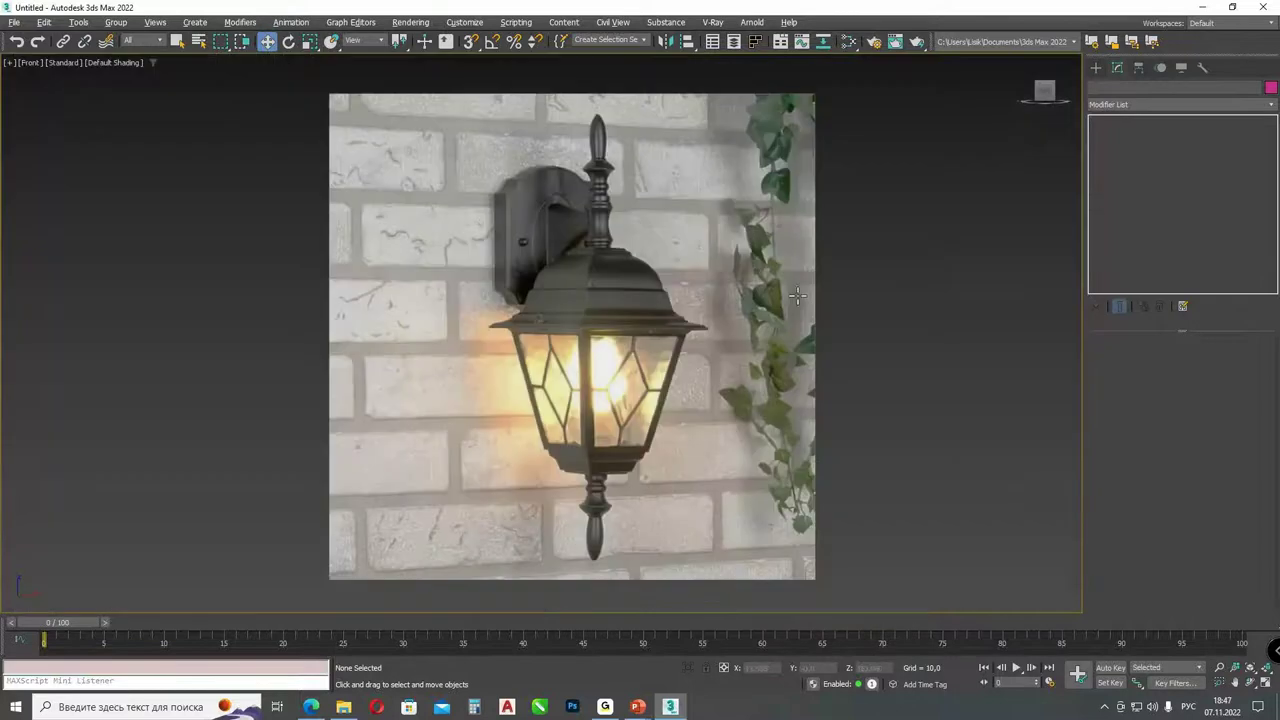
pyautogui.click(1096, 67)
pyautogui.click(1133, 173)
pyautogui.scroll(10, 594, 125)
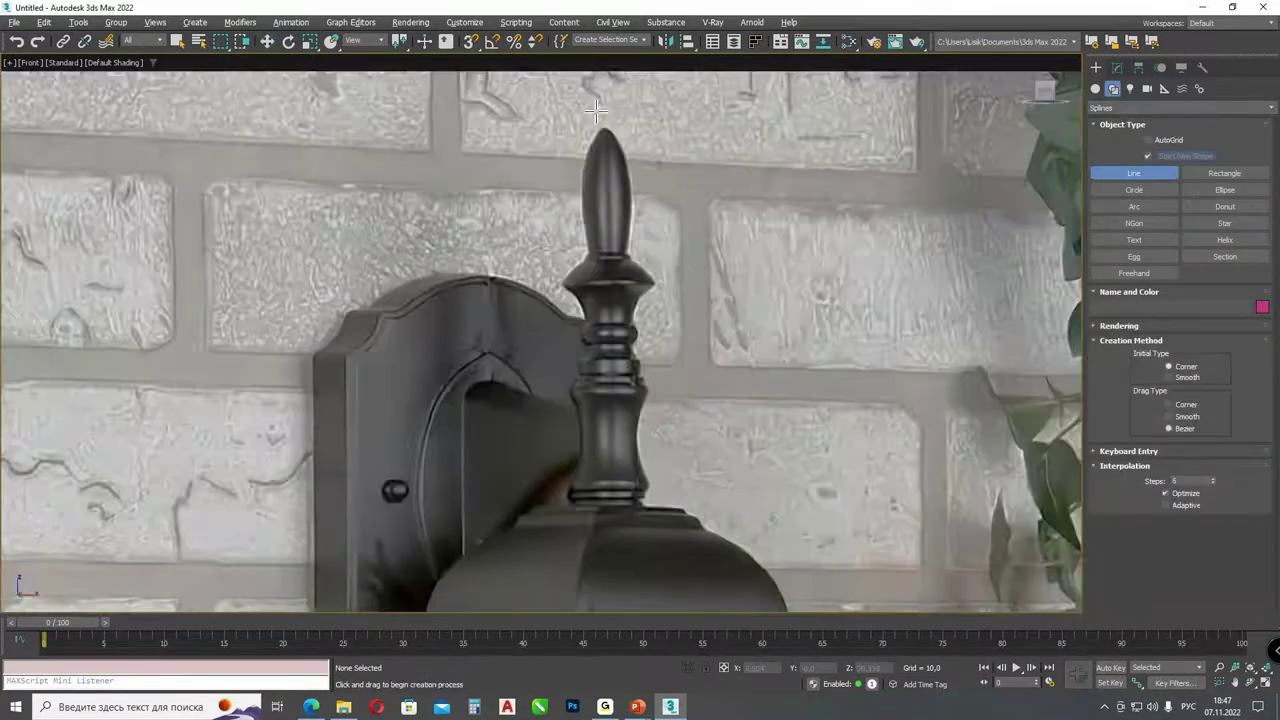
pyautogui.click(608, 138)
pyautogui.click(667, 228)
pyautogui.click(688, 377)
pyautogui.click(675, 488)
pyautogui.click(675, 489)
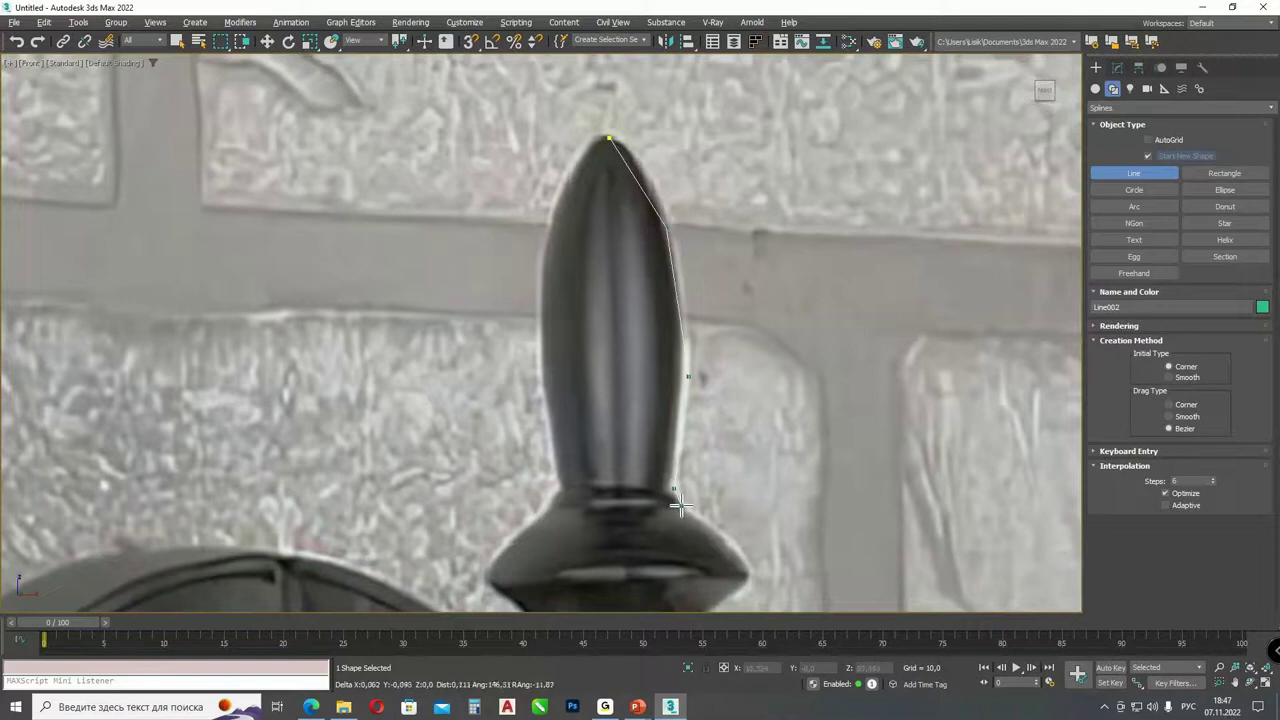
# - Continue the profile line around the flared collar below the finial and down its tapered neck to the first ring
pyautogui.click(725, 530)
pyautogui.click(754, 577)
pyautogui.moveTo(759, 571); pyautogui.dragTo(827, 287, button='middle')
pyautogui.click(802, 312)
pyautogui.click(771, 332)
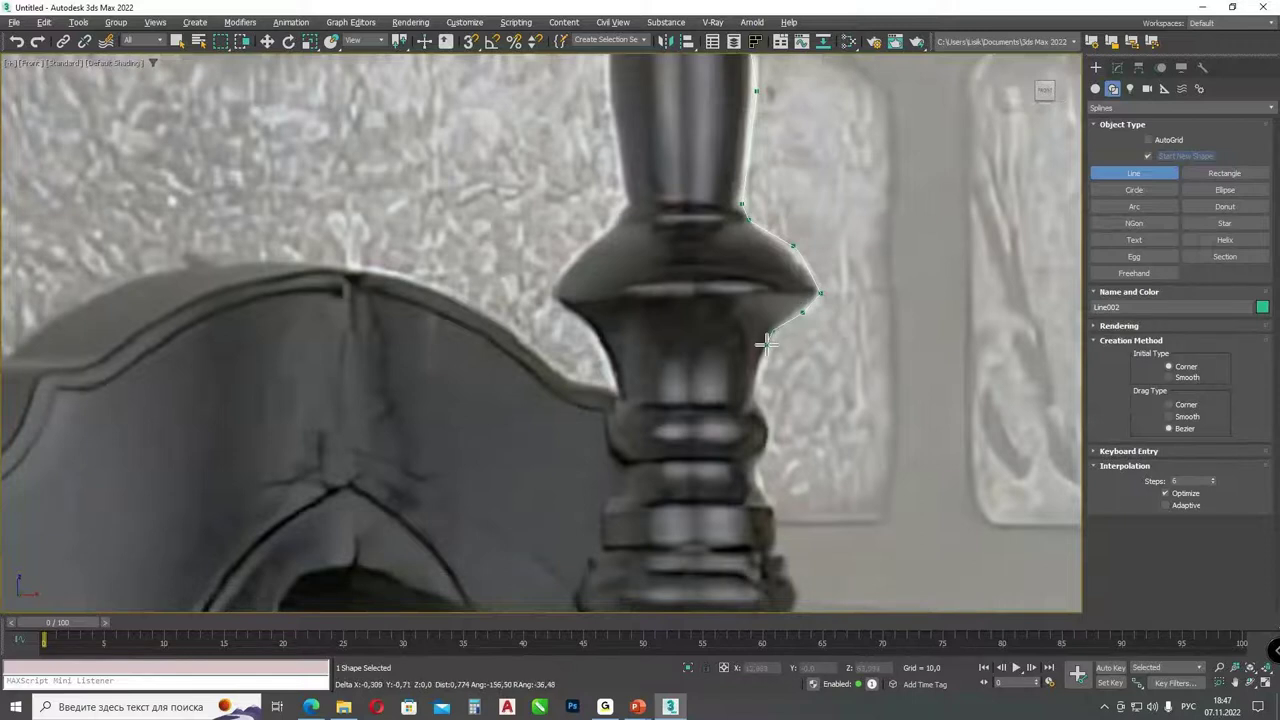
pyautogui.click(753, 395)
# - Trace the right edge of the stacked rings on the stem down to the widest point above the concave section
pyautogui.click(768, 432)
pyautogui.click(754, 463)
pyautogui.click(756, 492)
pyautogui.click(776, 508)
pyautogui.click(778, 545)
pyautogui.click(775, 559)
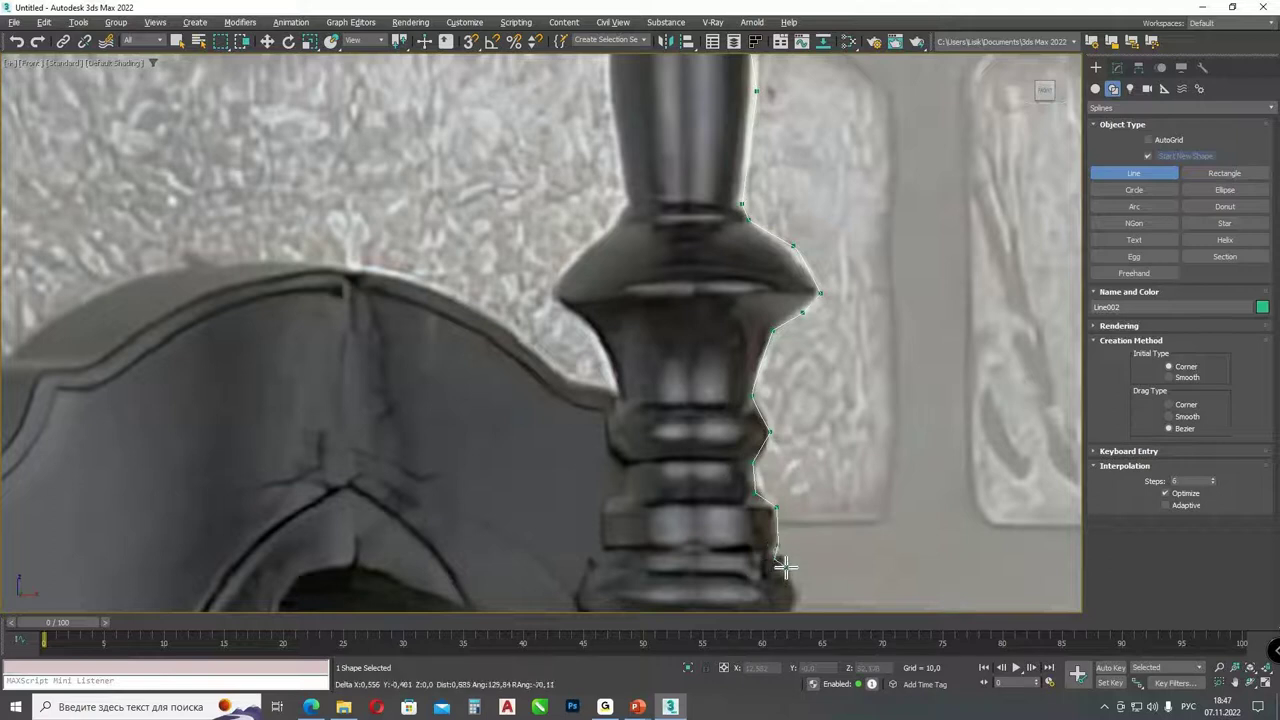
pyautogui.click(786, 568)
pyautogui.moveTo(786, 568); pyautogui.dragTo(822, 230, button='middle')
pyautogui.click(820, 240)
pyautogui.click(832, 253)
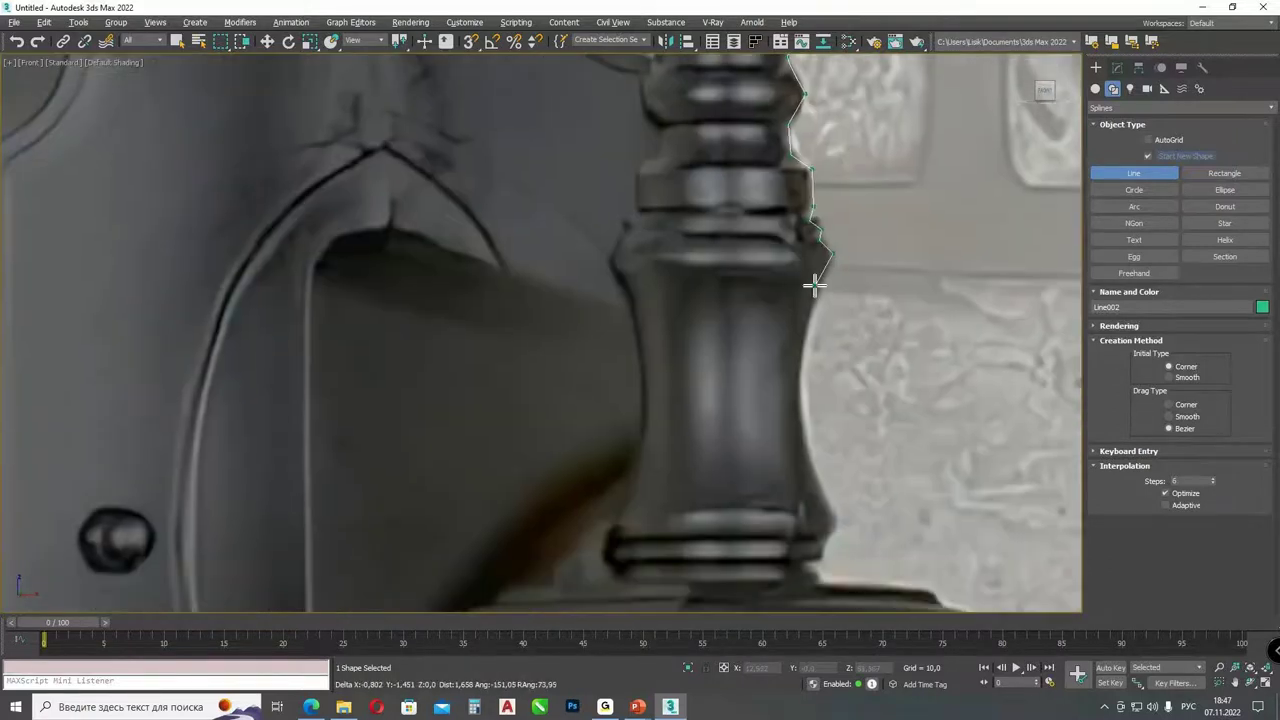
# - Continue the profile line along the stem's concave section and around the thin rings at its base
pyautogui.click(796, 383)
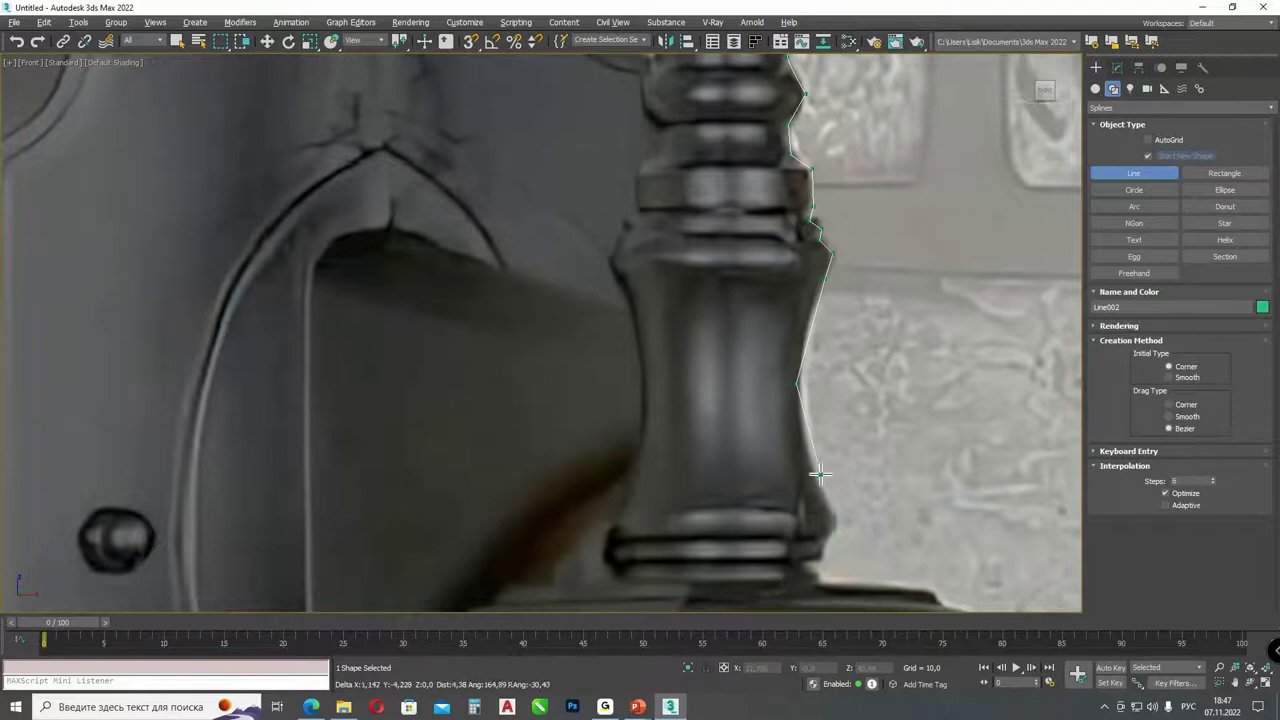
pyautogui.click(836, 524)
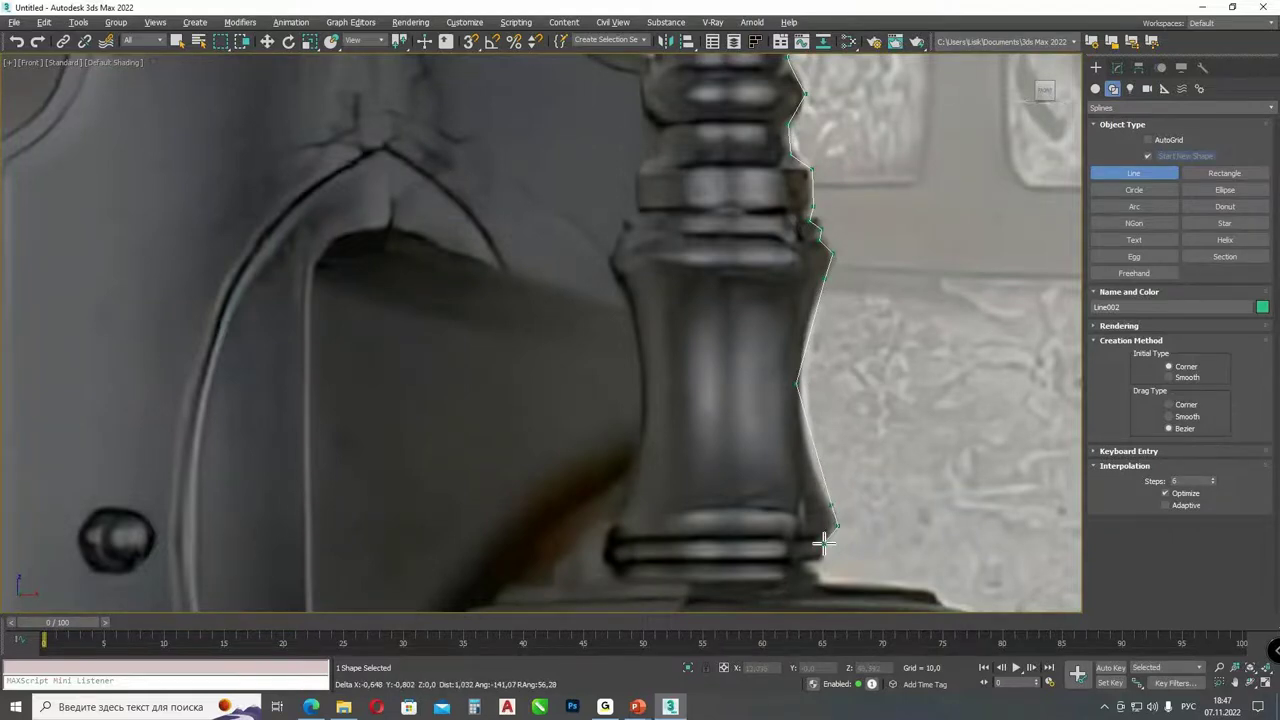
pyautogui.click(826, 547)
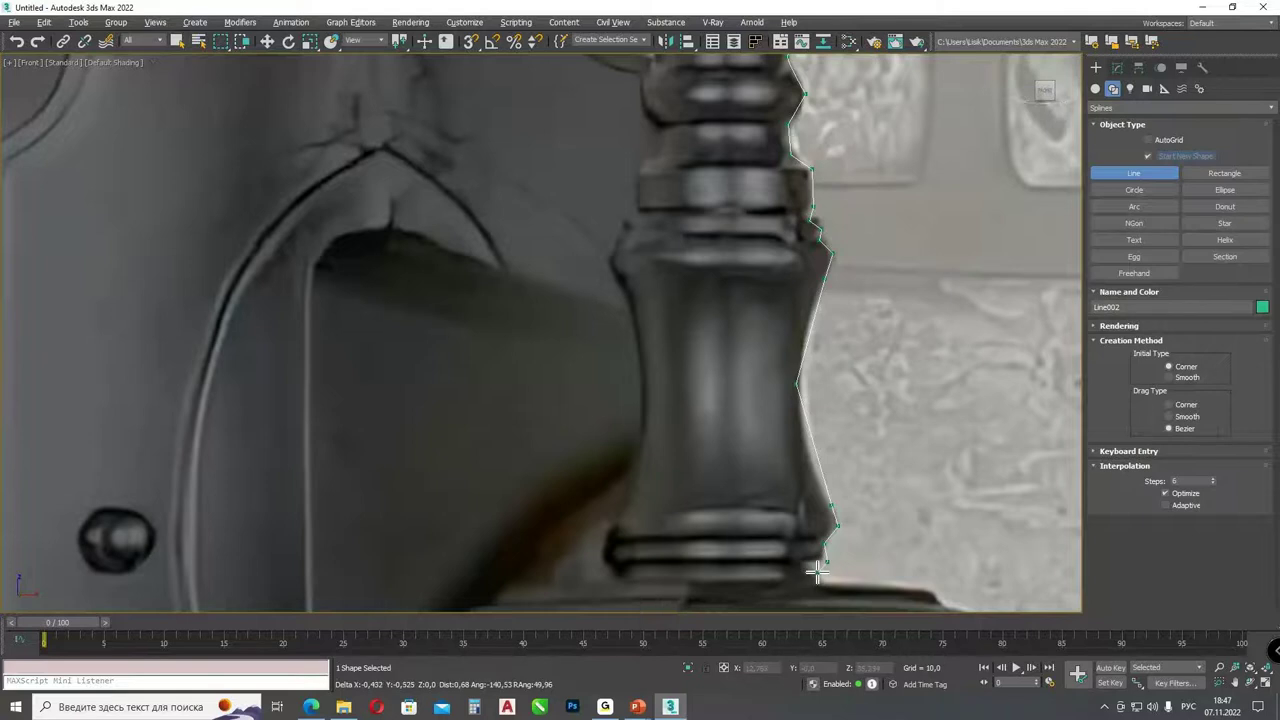
pyautogui.scroll(2, 817, 571)
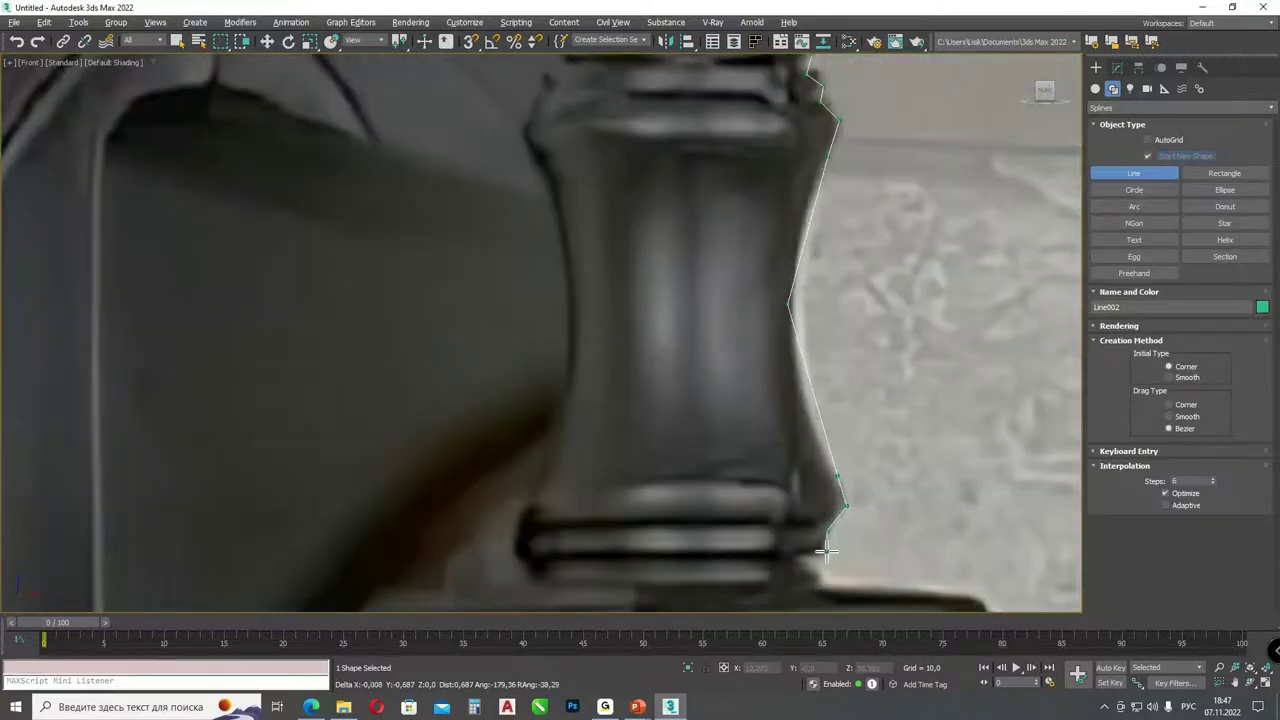
pyautogui.click(810, 553)
pyautogui.click(825, 573)
# - Extend the profile line over the roof's stepped cap and along the dome's curve to the ledge beneath it
pyautogui.moveTo(837, 549); pyautogui.dragTo(762, 174, button='middle')
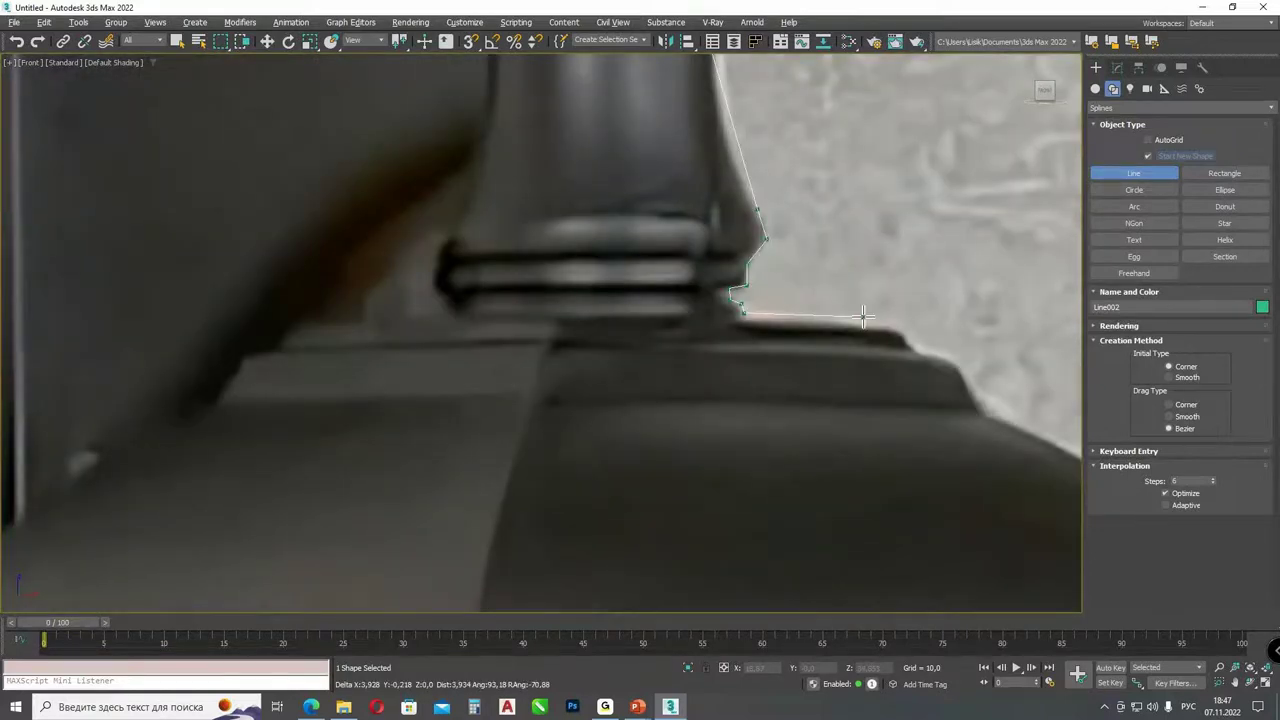
pyautogui.scroll(-5, 977, 414)
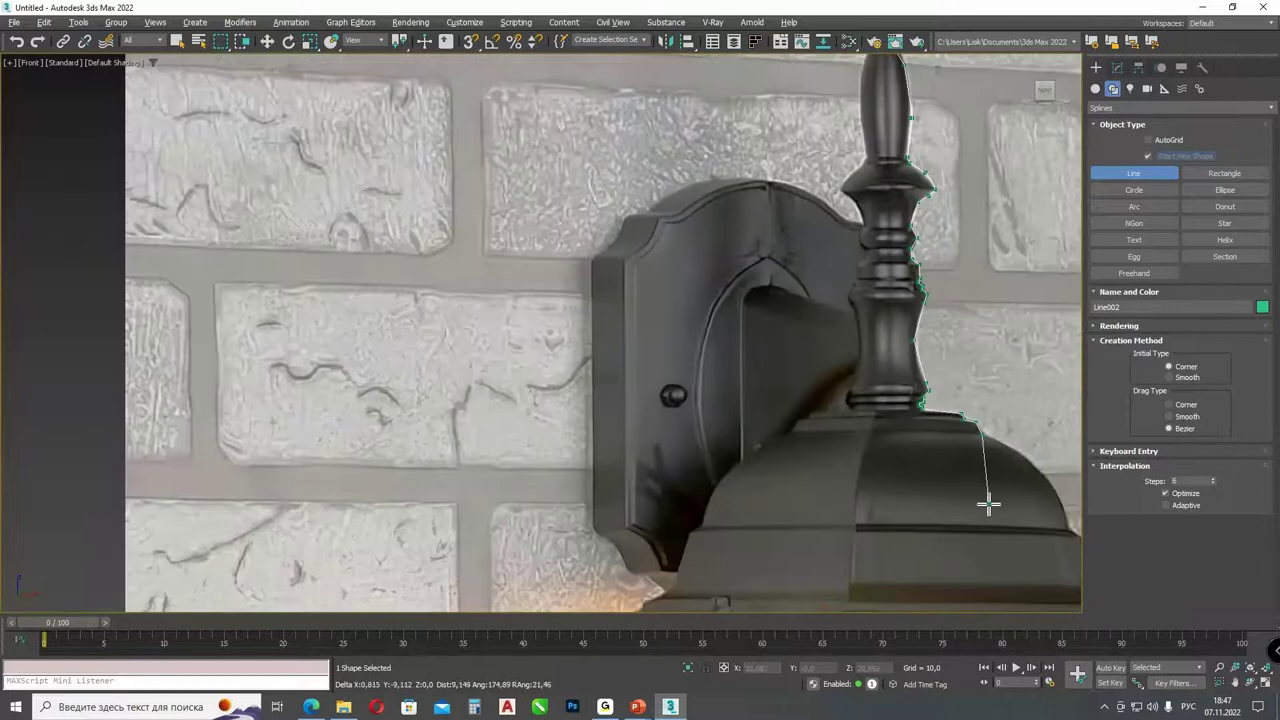
pyautogui.click(1034, 465)
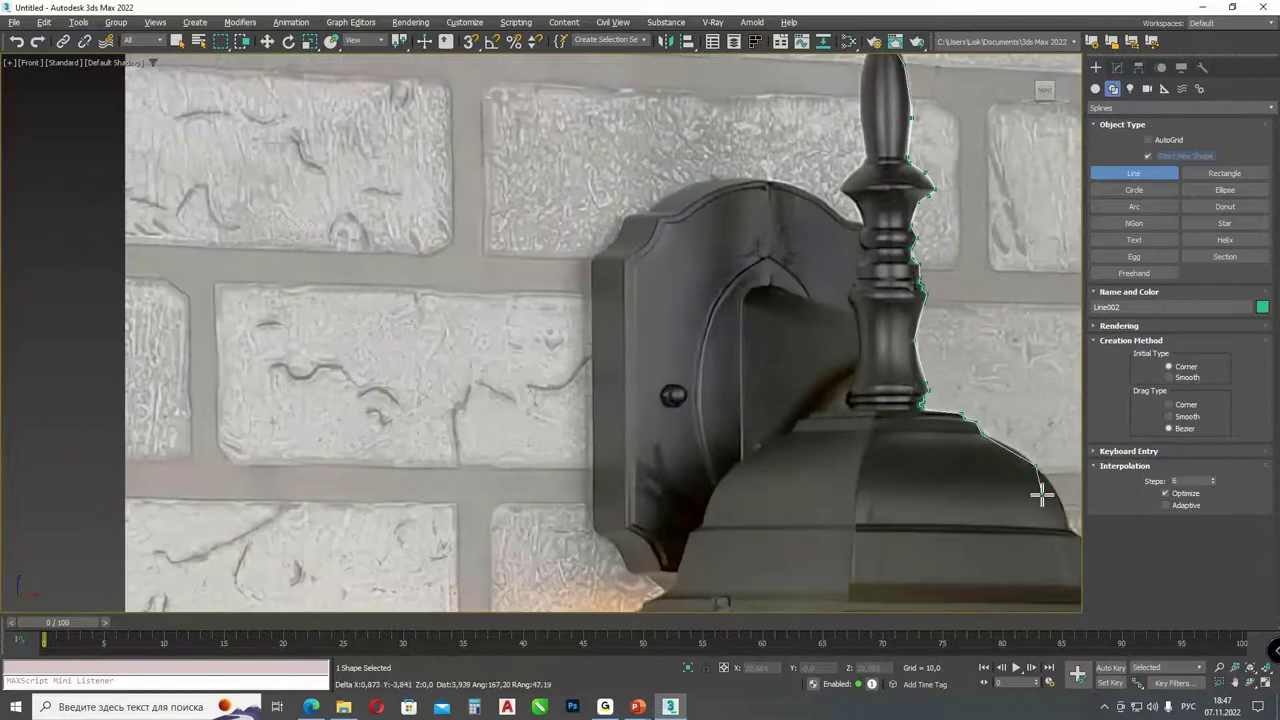
pyautogui.scroll(3, 1040, 495)
pyautogui.click(714, 393)
# - Extend the profile line down the roof's lower tier and over its stepped flare to the eave's outer edge
pyautogui.click(748, 497)
pyautogui.click(812, 538)
pyautogui.click(833, 563)
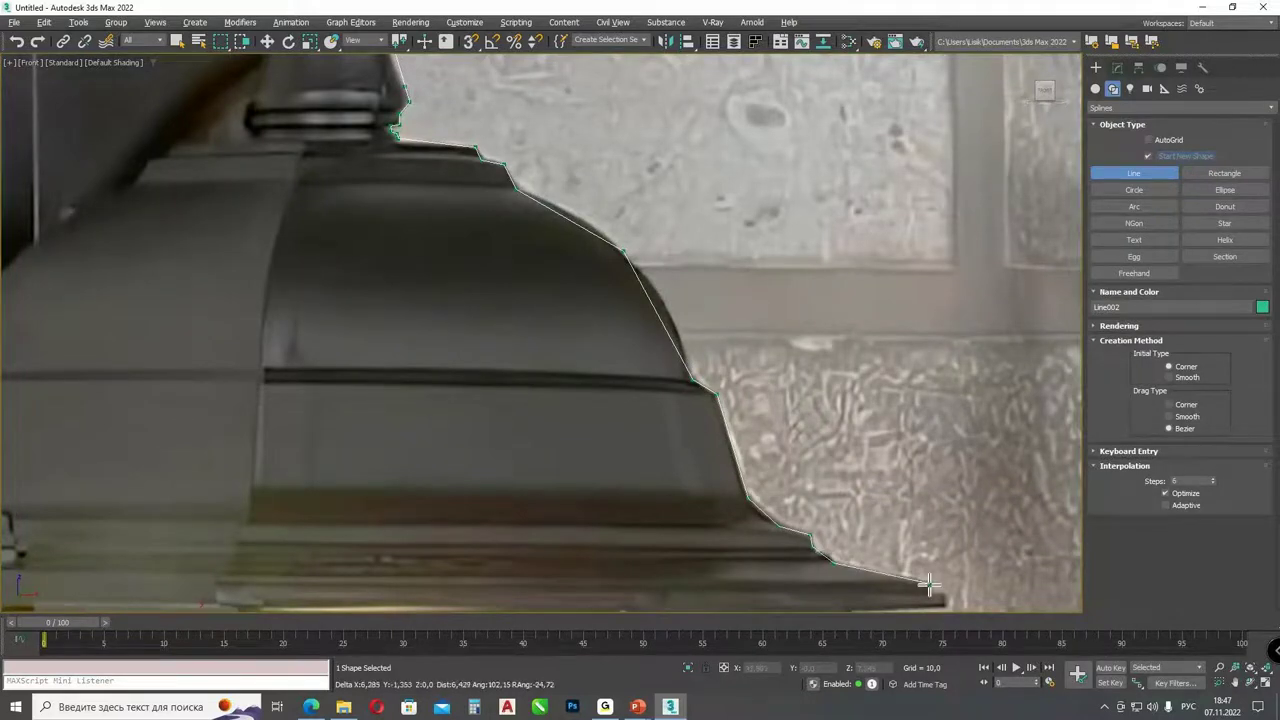
pyautogui.click(931, 581)
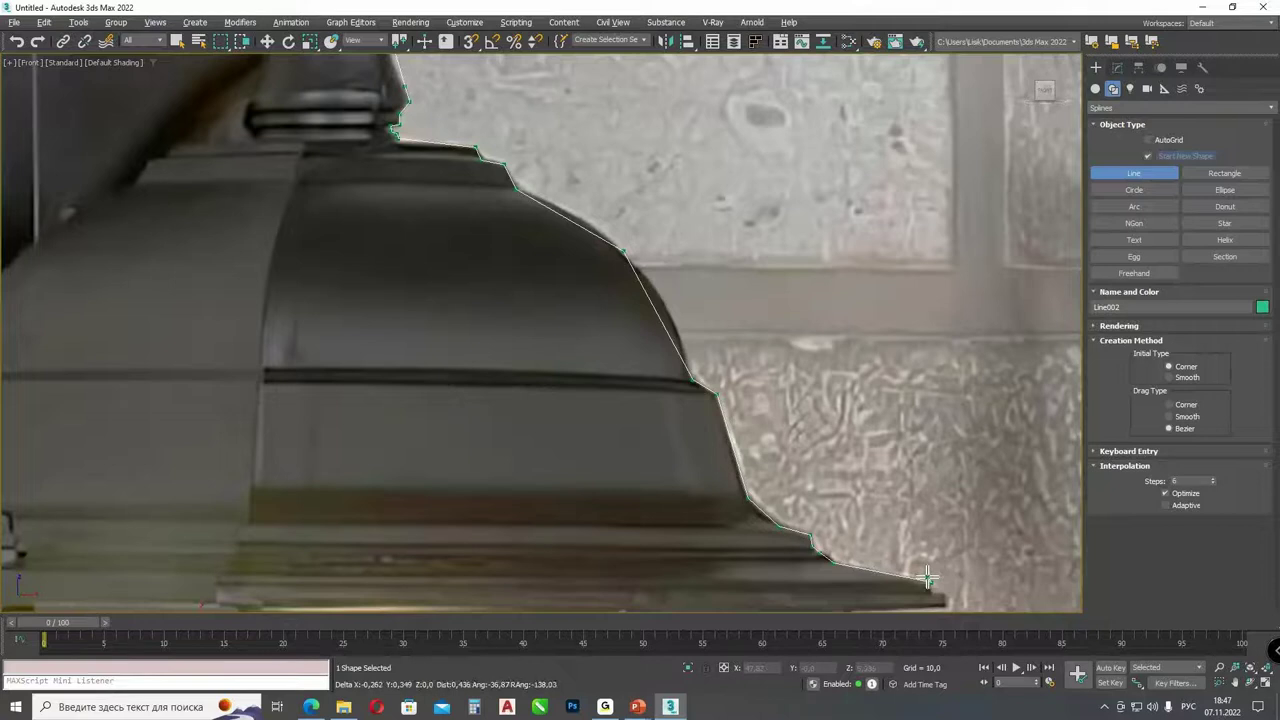
# - Remove the roof points from the unfinished profile line, back to the base of the upper stem
pyautogui.scroll(-4, 928, 578)
pyautogui.press('BackSpace')
pyautogui.press('BackSpace')
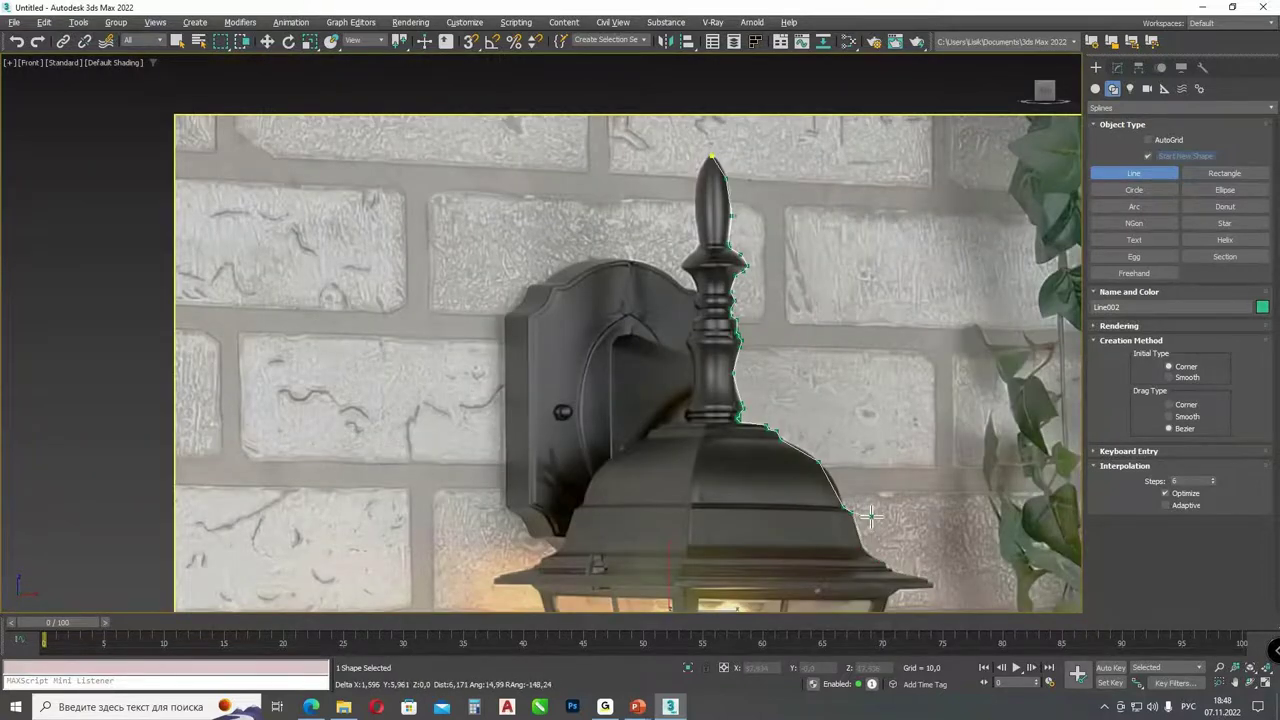
pyautogui.press('BackSpace')
pyautogui.press('BackSpace')
pyautogui.press('BackSpace')
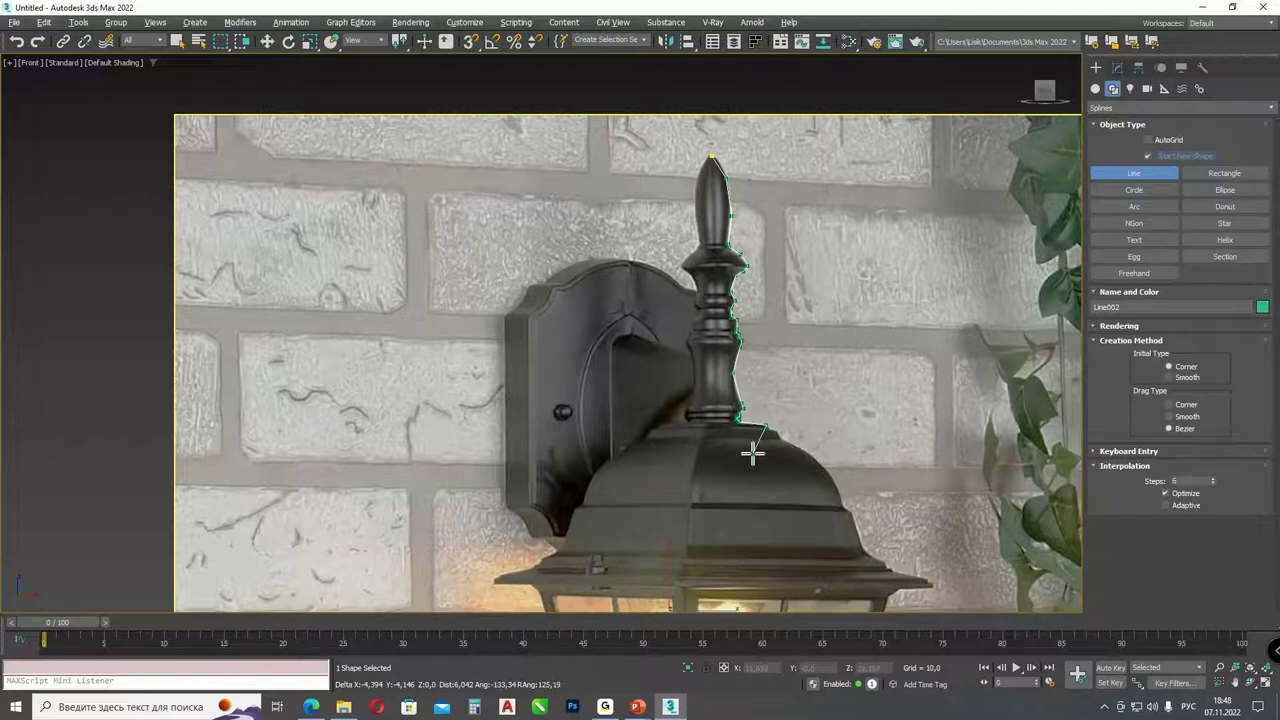
pyautogui.scroll(3, 733, 441)
pyautogui.scroll(2, 740, 430)
pyautogui.press('BackSpace')
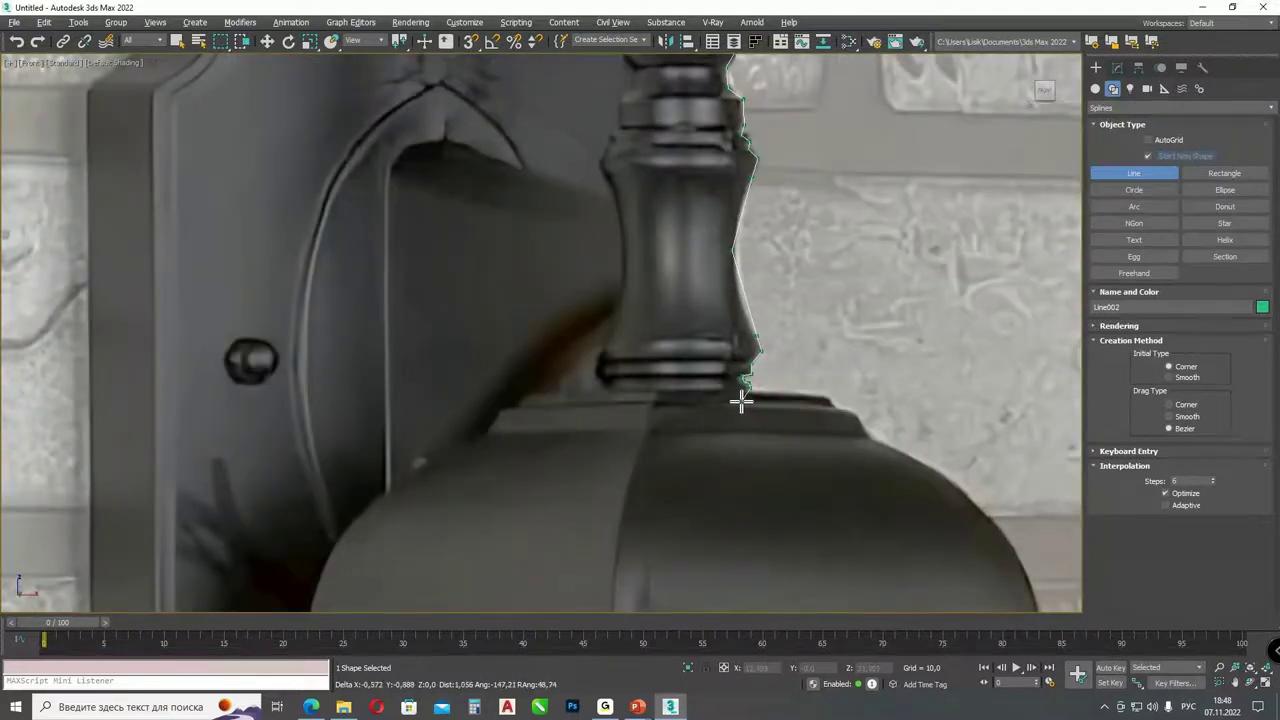
# - Continue the profile line down to the lower stem and trace its neck and ring to the flared collar's widest point
pyautogui.scroll(-5, 746, 398)
pyautogui.scroll(4, 808, 300)
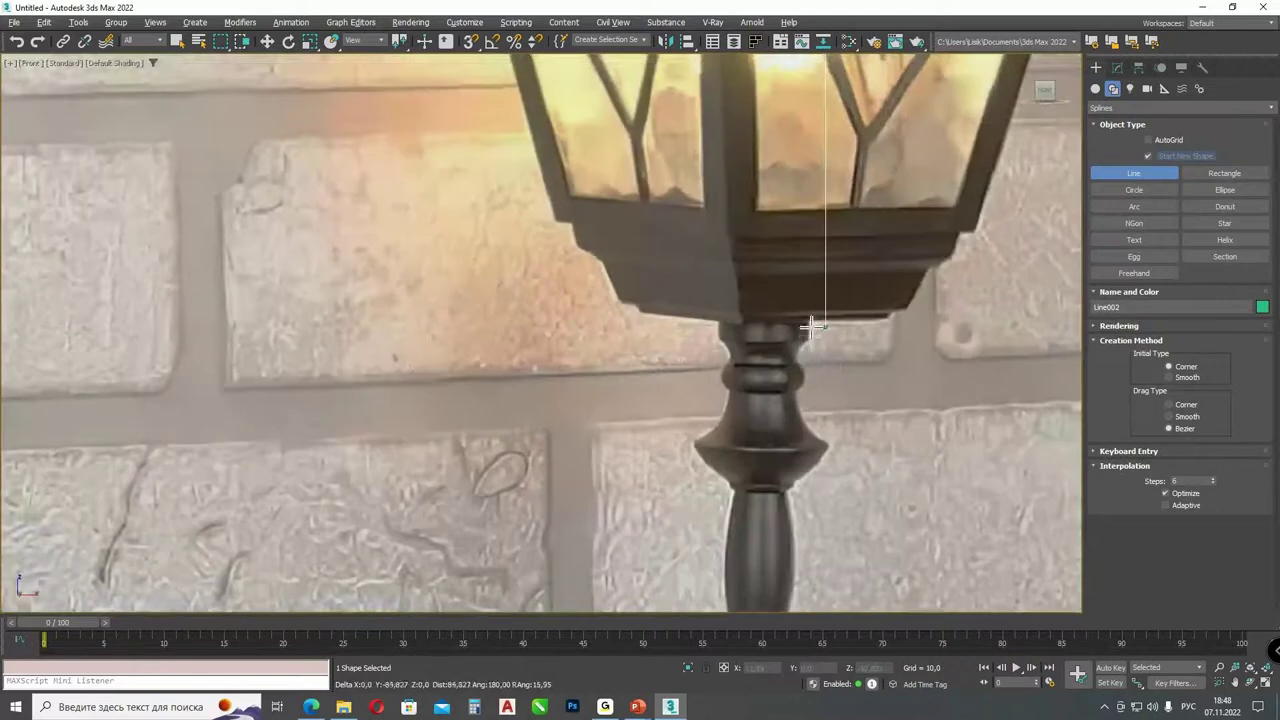
pyautogui.click(809, 330)
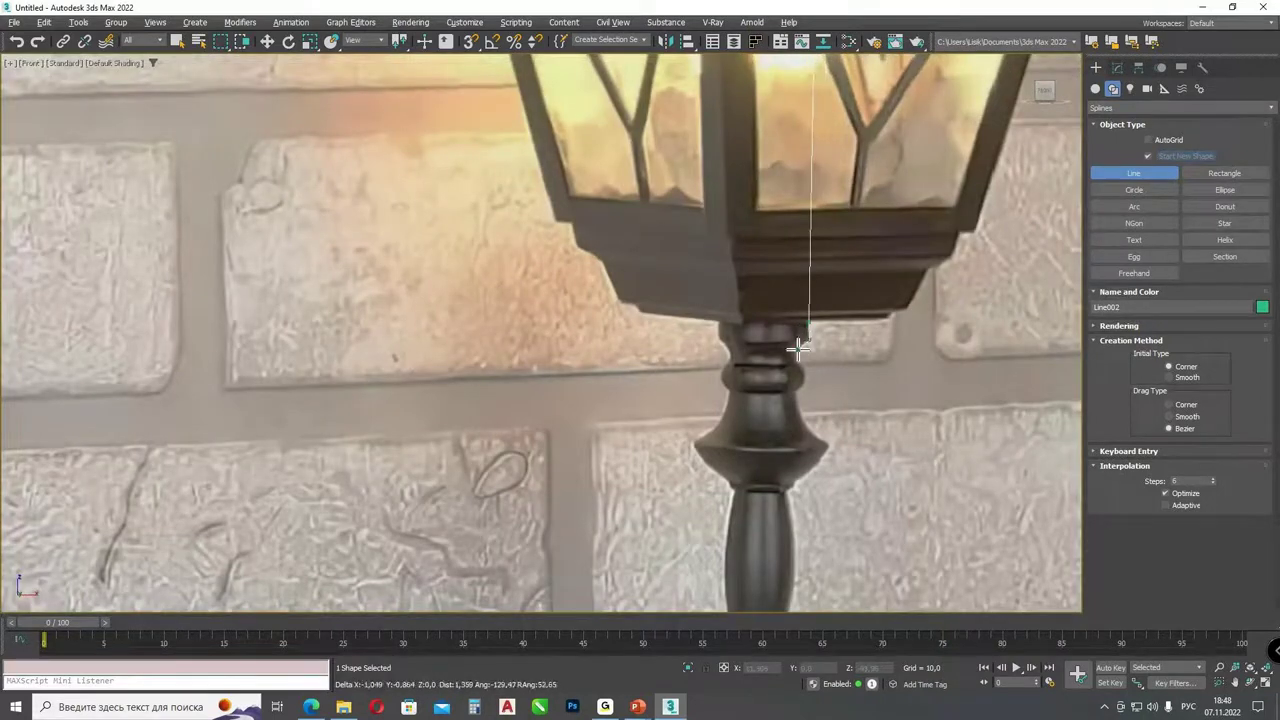
pyautogui.click(793, 361)
pyautogui.click(805, 372)
pyautogui.click(797, 393)
pyautogui.click(804, 418)
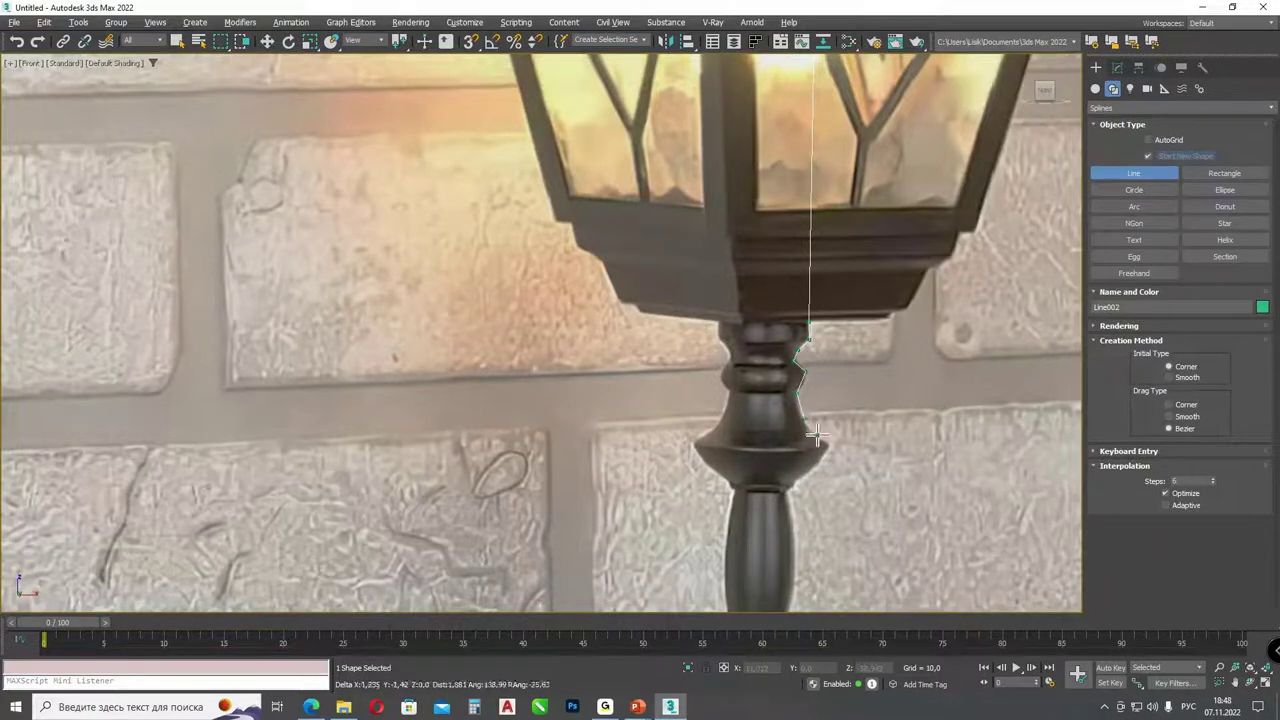
pyautogui.click(826, 441)
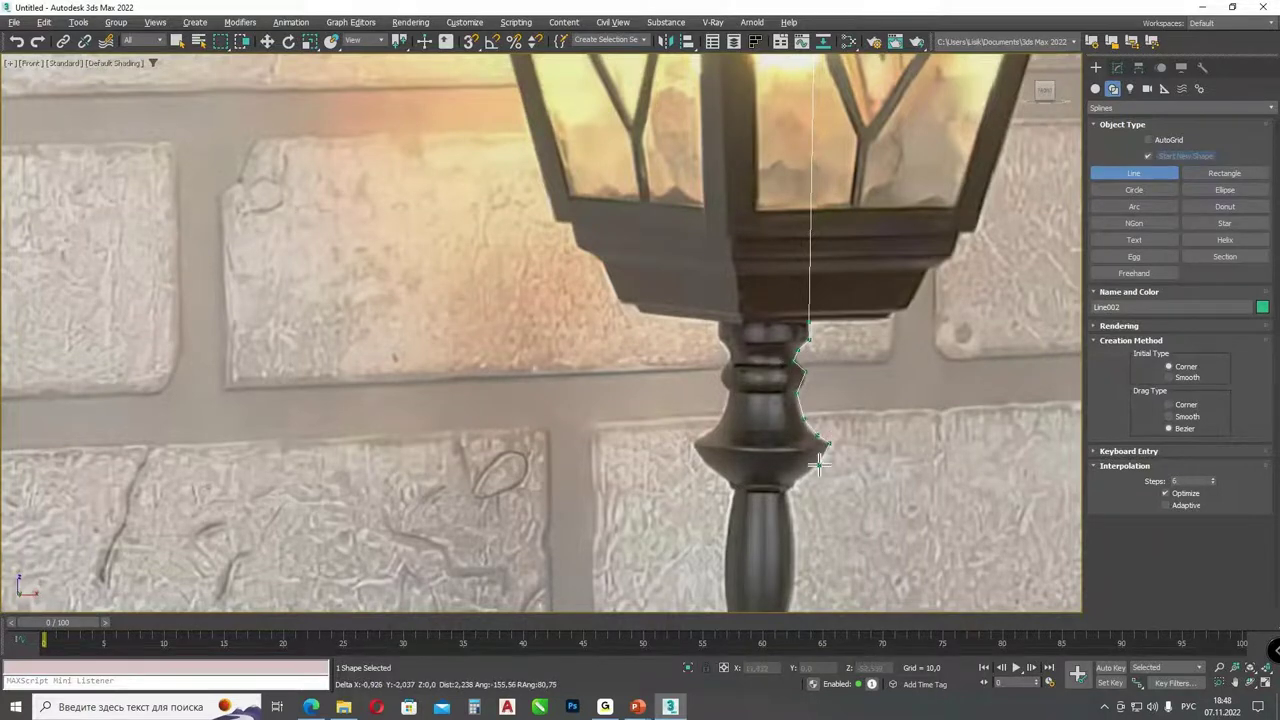
# - Trace the underside of the lower collar and the right edge of the bottom finial down to its tip
pyautogui.click(819, 464)
pyautogui.click(795, 484)
pyautogui.click(786, 488)
pyautogui.moveTo(799, 527); pyautogui.dragTo(805, 396, button='middle')
pyautogui.click(799, 410)
pyautogui.click(796, 471)
pyautogui.click(763, 530)
# - Run the profile line back up to the starting point at the upper finial's tip and close the spline
pyautogui.scroll(-5, 766, 491)
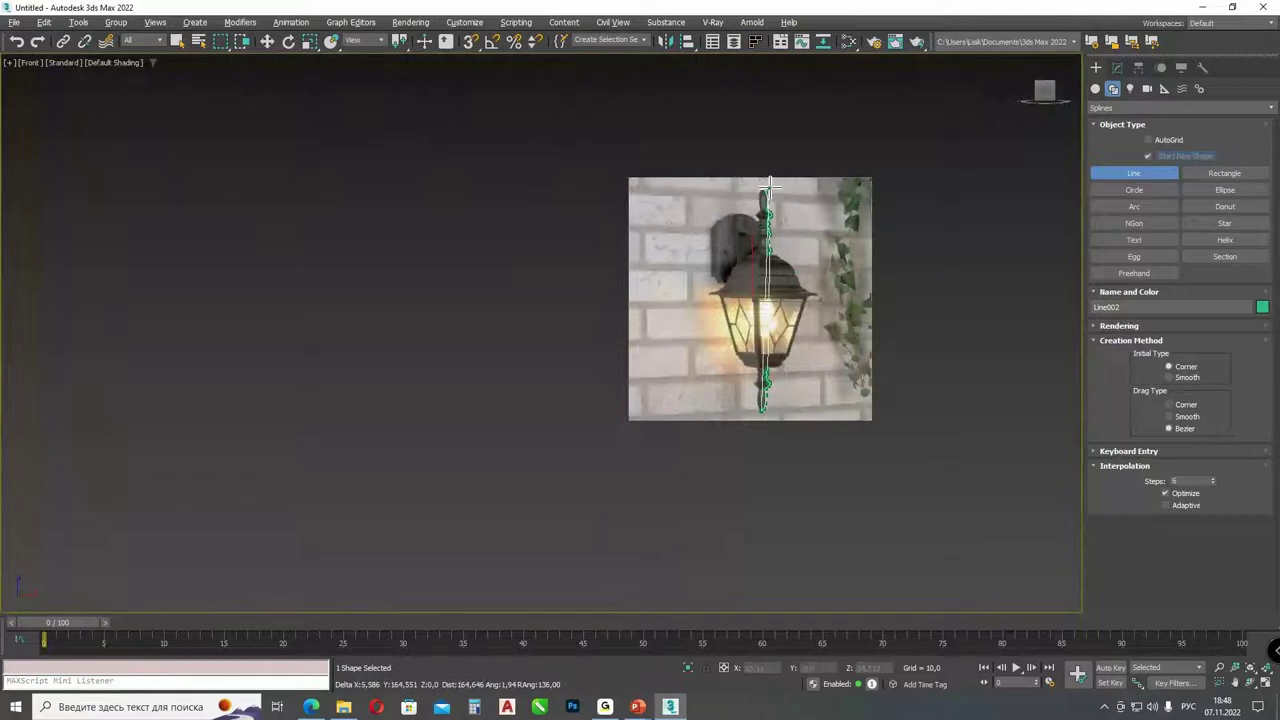
pyautogui.scroll(6, 769, 183)
pyautogui.click(738, 184)
pyautogui.click(605, 368)
pyautogui.scroll(-5, 743, 429)
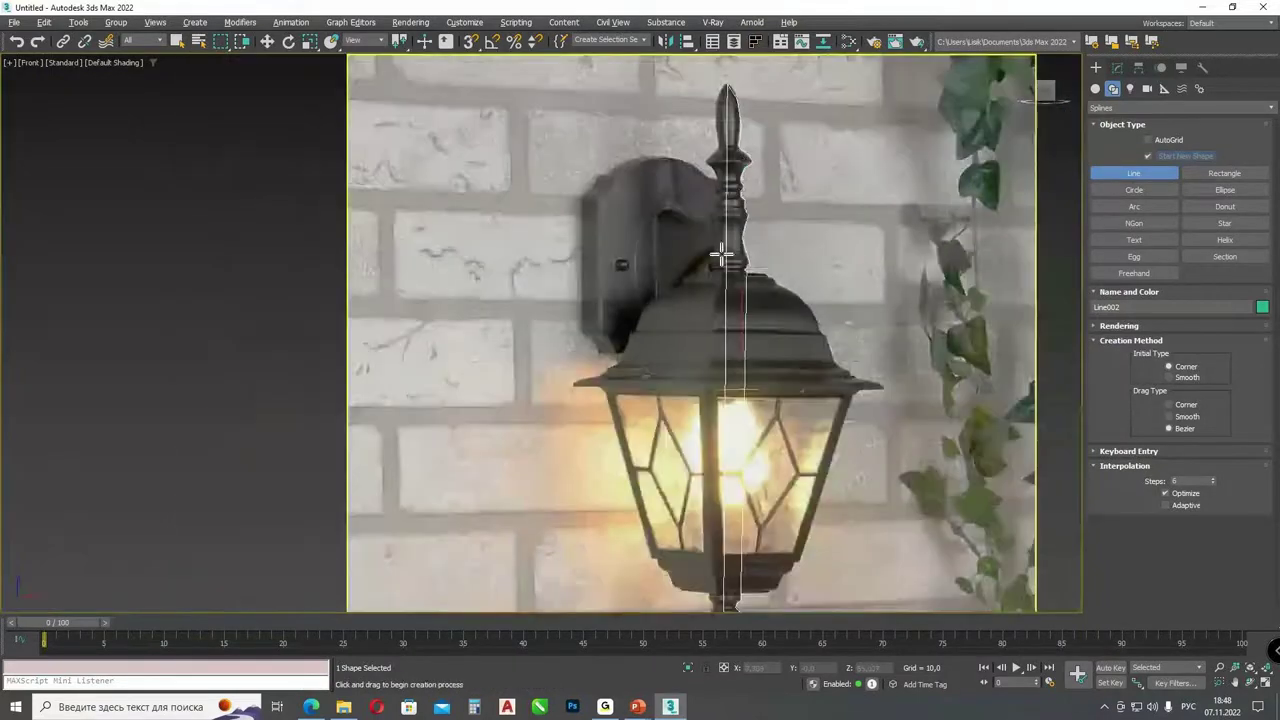
# - Select the profile's top and bottom tip vertices and scale them about the selection center onto one vertical line
pyautogui.click(1117, 67)
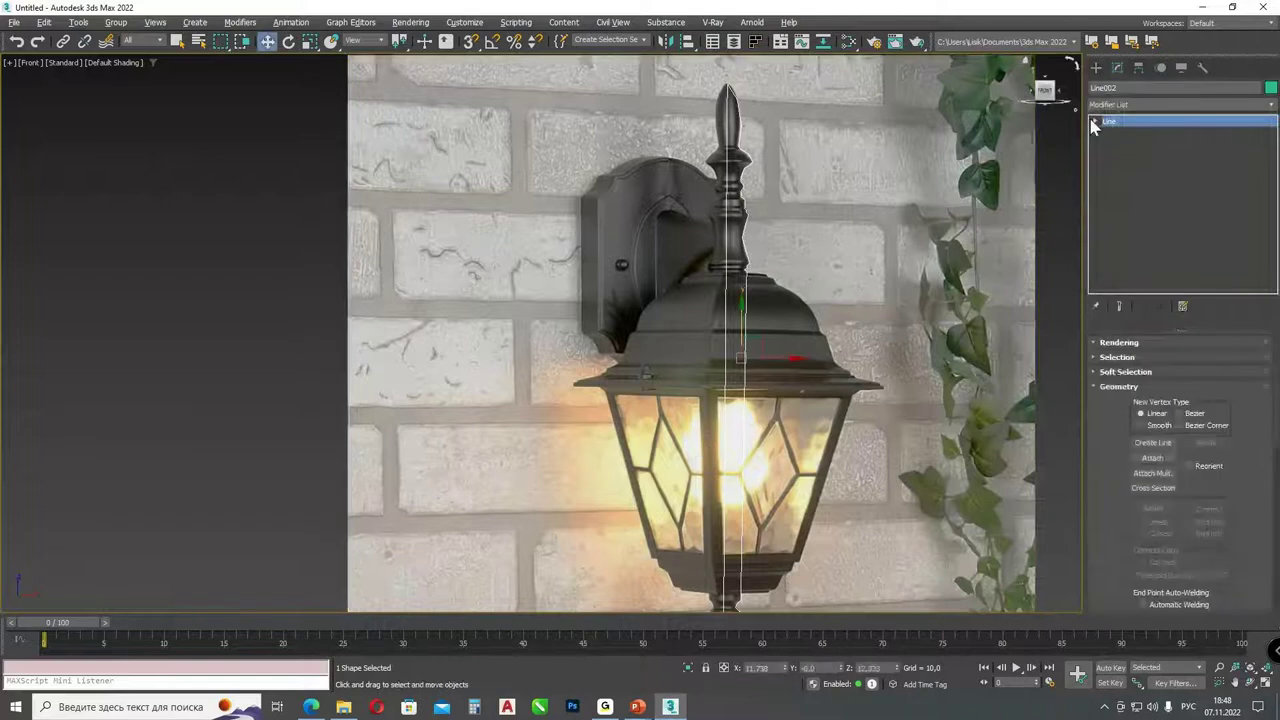
pyautogui.press('1')
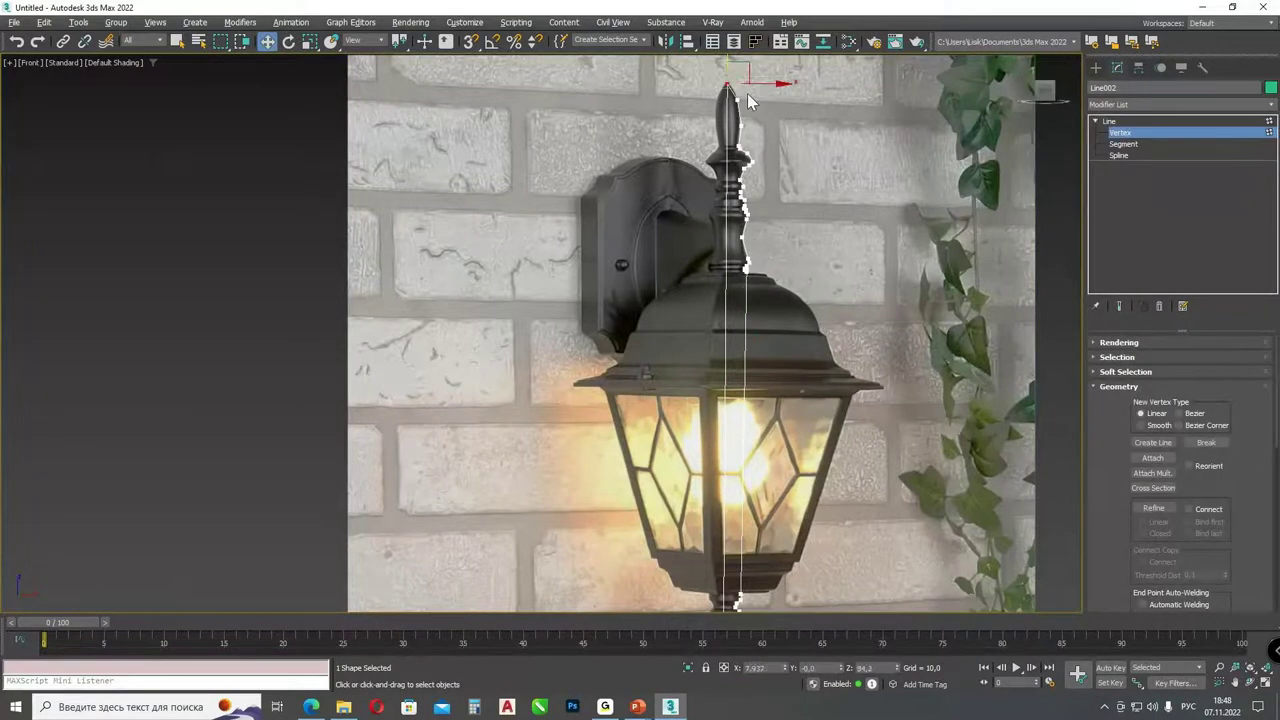
pyautogui.moveTo(660, 578); pyautogui.dragTo(706, 478, button='middle')
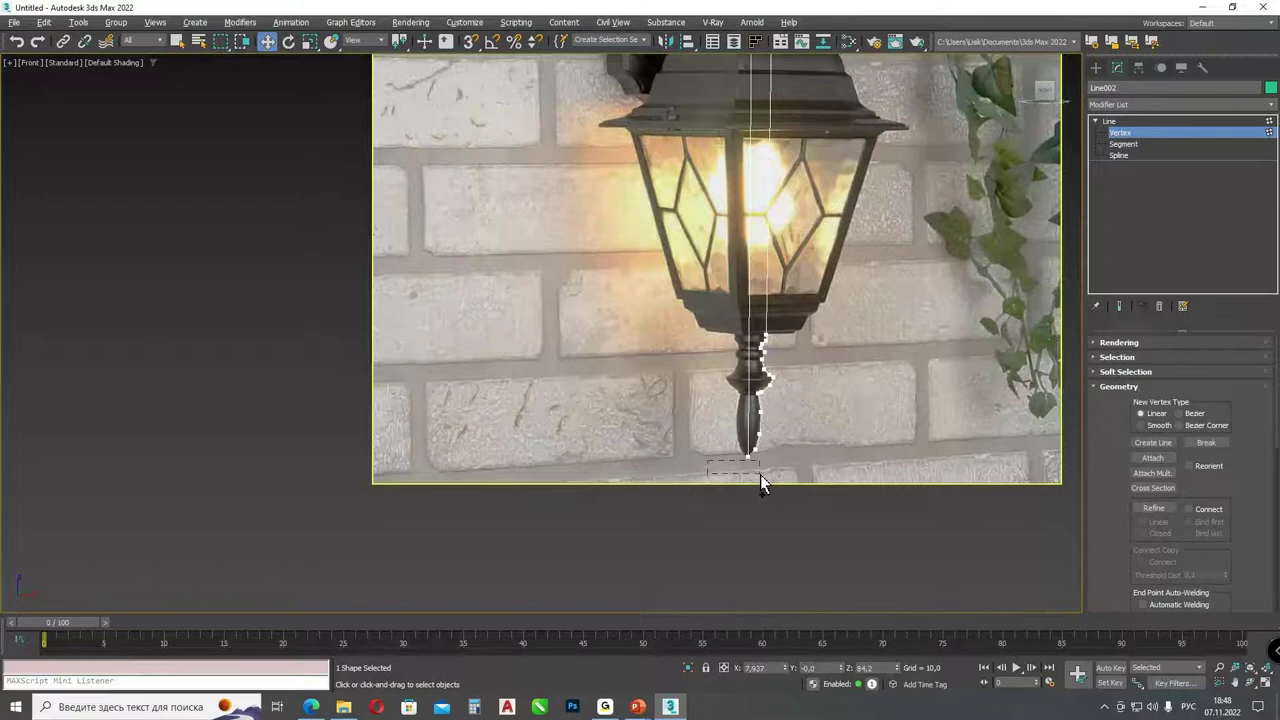
pyautogui.click(750, 455)
pyautogui.scroll(-2, 757, 457)
pyautogui.scroll(-2, 752, 465)
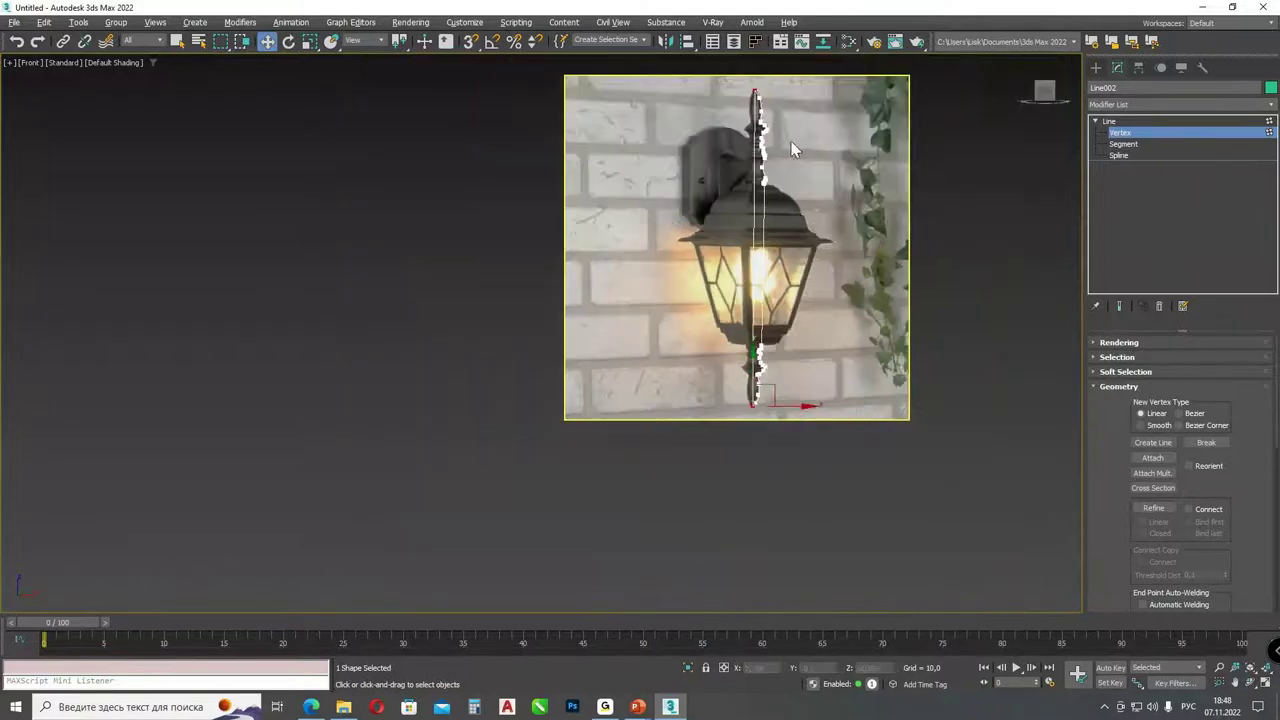
pyautogui.moveTo(731, 185); pyautogui.dragTo(661, 247, button='middle')
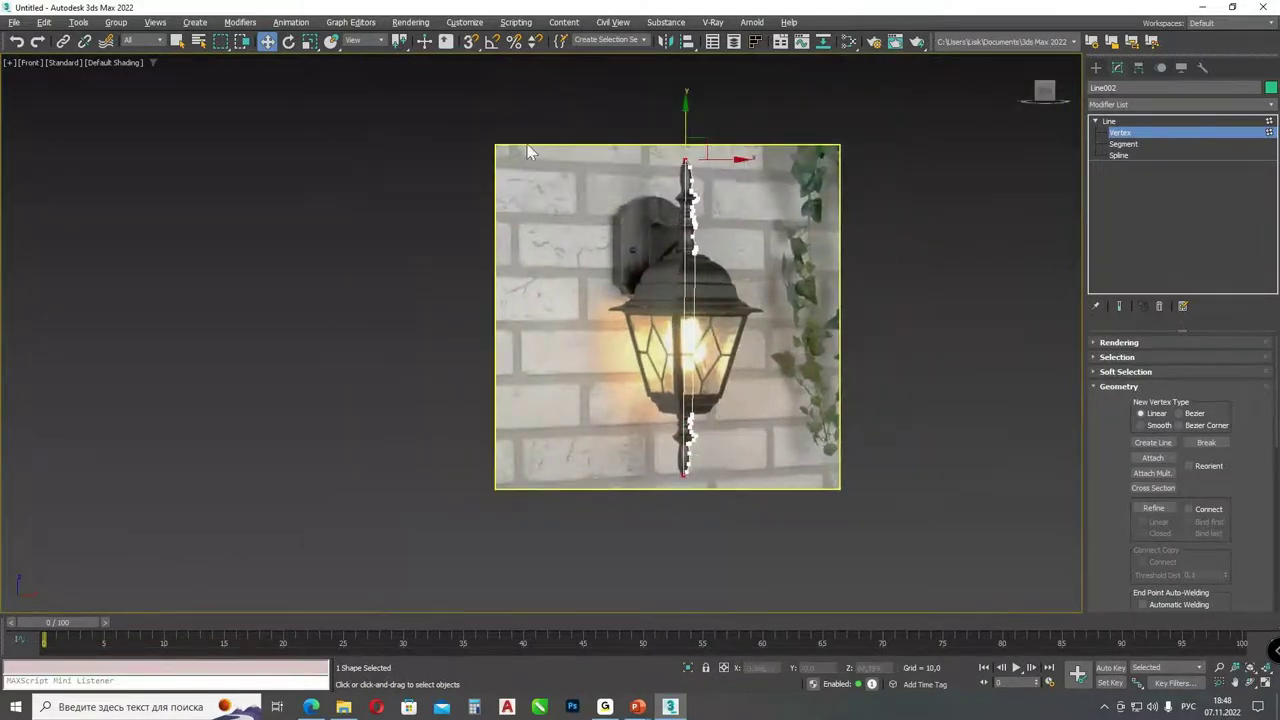
pyautogui.click(304, 44)
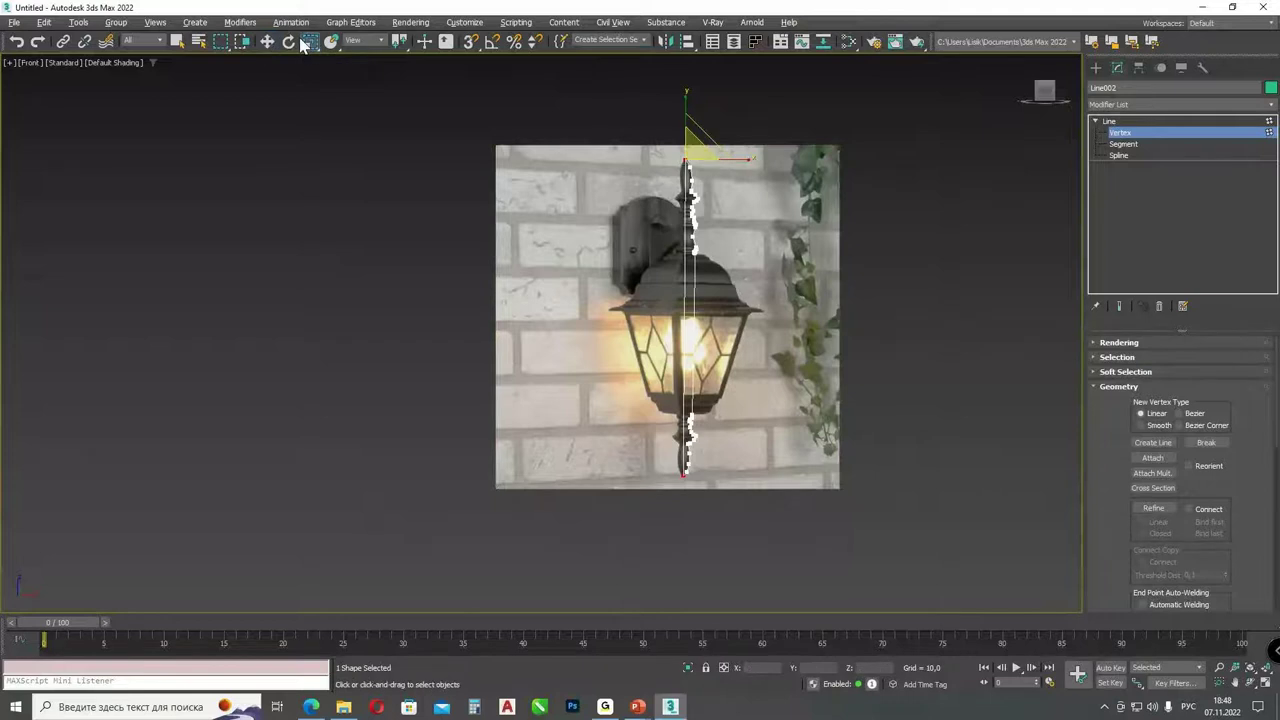
pyautogui.moveTo(399, 43); pyautogui.dragTo(402, 83)
pyautogui.moveTo(744, 316); pyautogui.dragTo(909, 226)
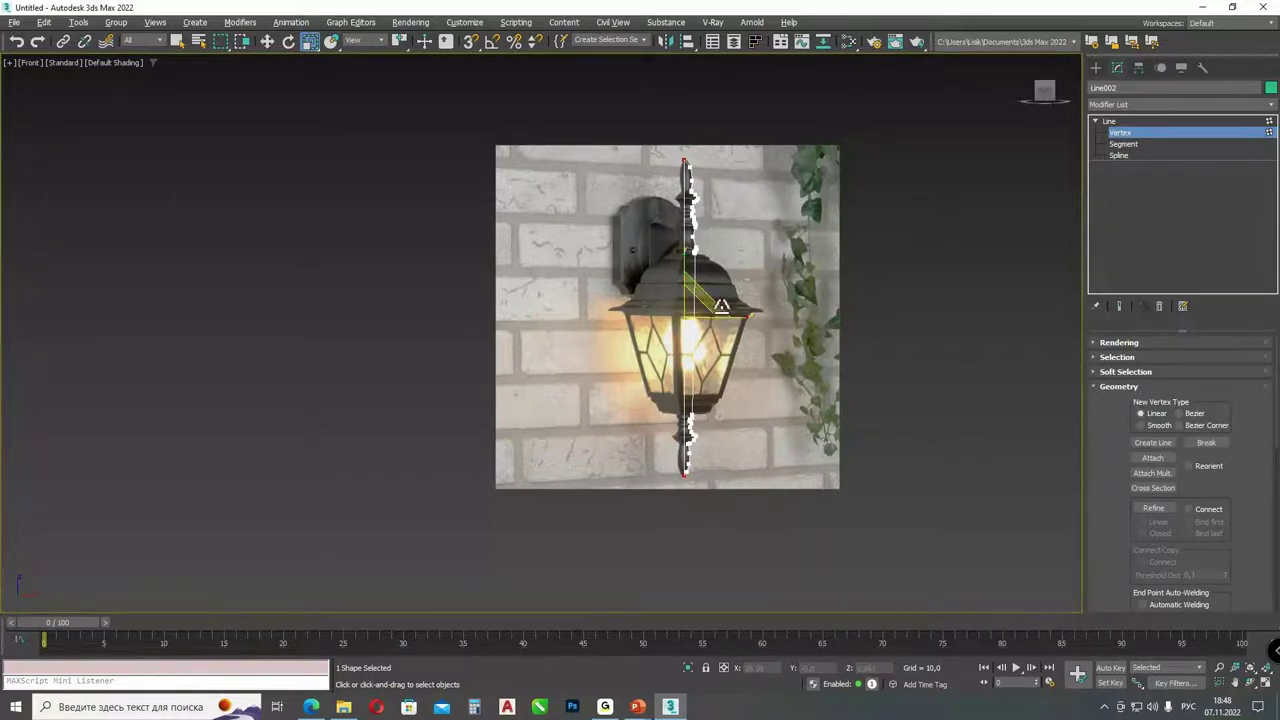
# - Move the two tip vertices horizontally so the straight edge follows the central axis of both finials
pyautogui.scroll(3, 724, 337)
pyautogui.press('w')
pyautogui.scroll(-2, 696, 276)
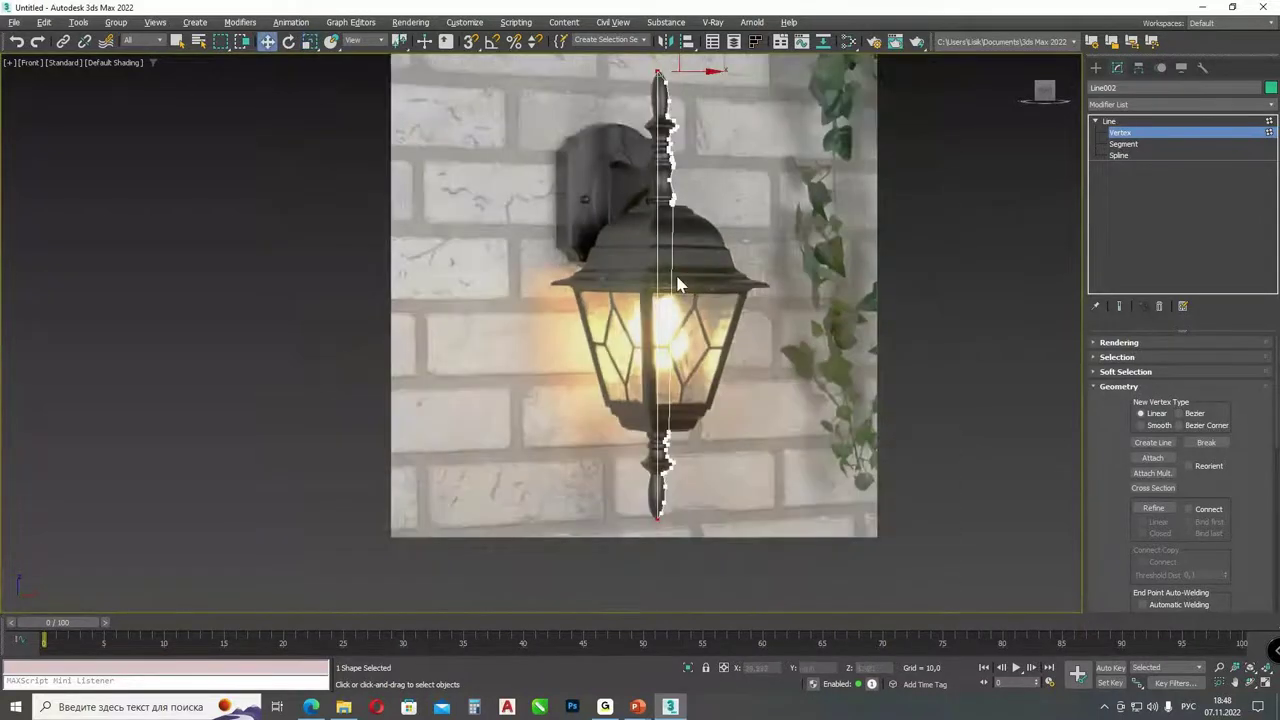
pyautogui.scroll(6, 672, 62)
pyautogui.moveTo(583, 99); pyautogui.dragTo(592, 101)
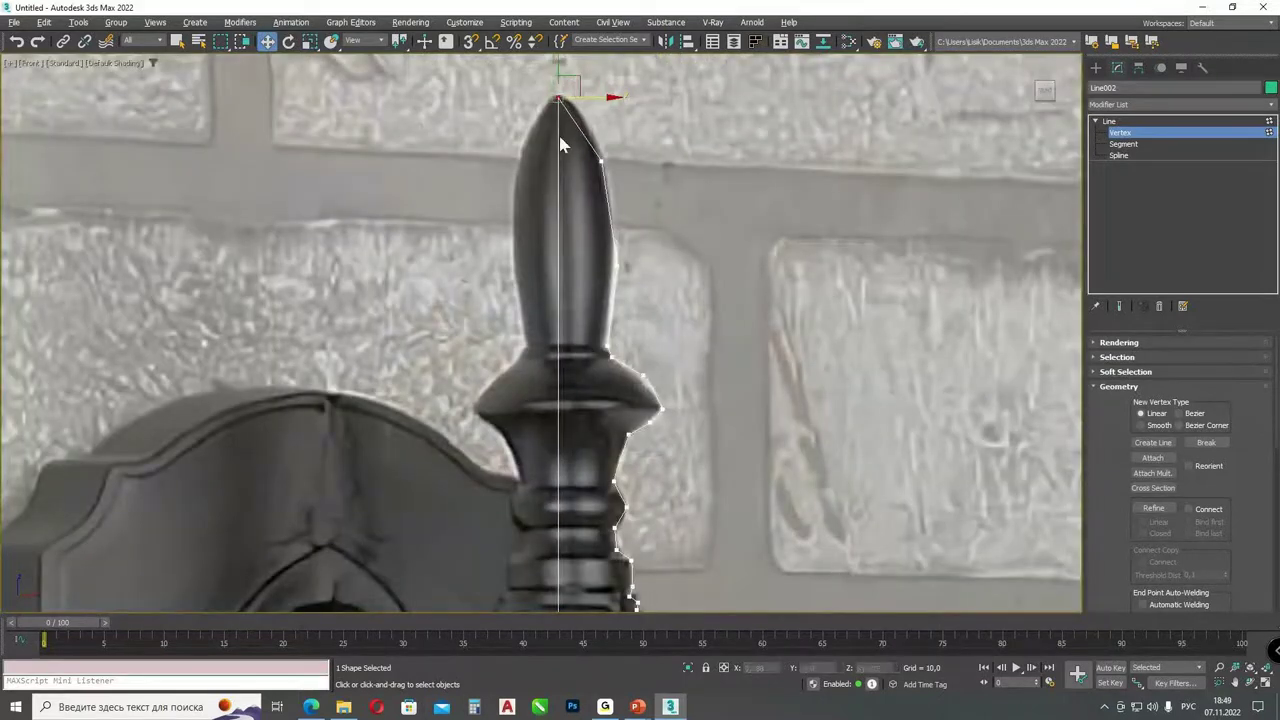
pyautogui.scroll(-2, 562, 130)
pyautogui.scroll(-7, 563, 145)
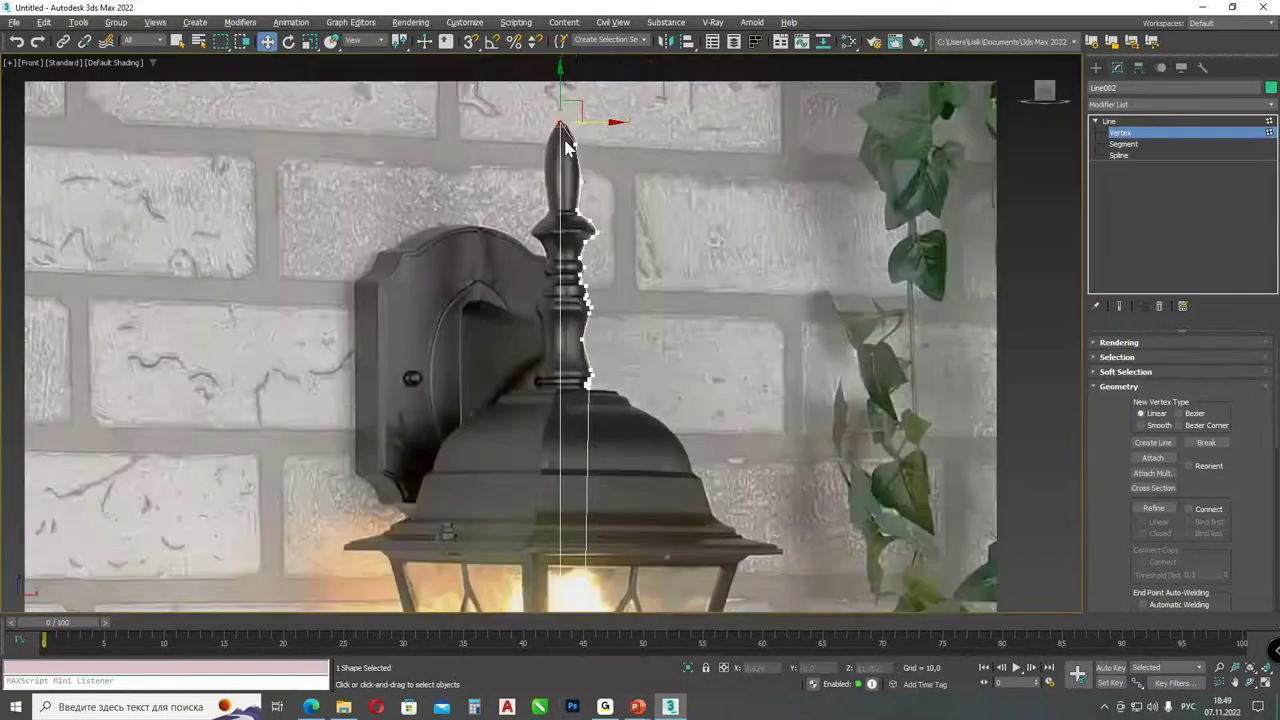
pyautogui.moveTo(722, 528); pyautogui.dragTo(709, 266, button='middle')
pyautogui.scroll(5, 561, 482)
pyautogui.moveTo(560, 481); pyautogui.dragTo(556, 480)
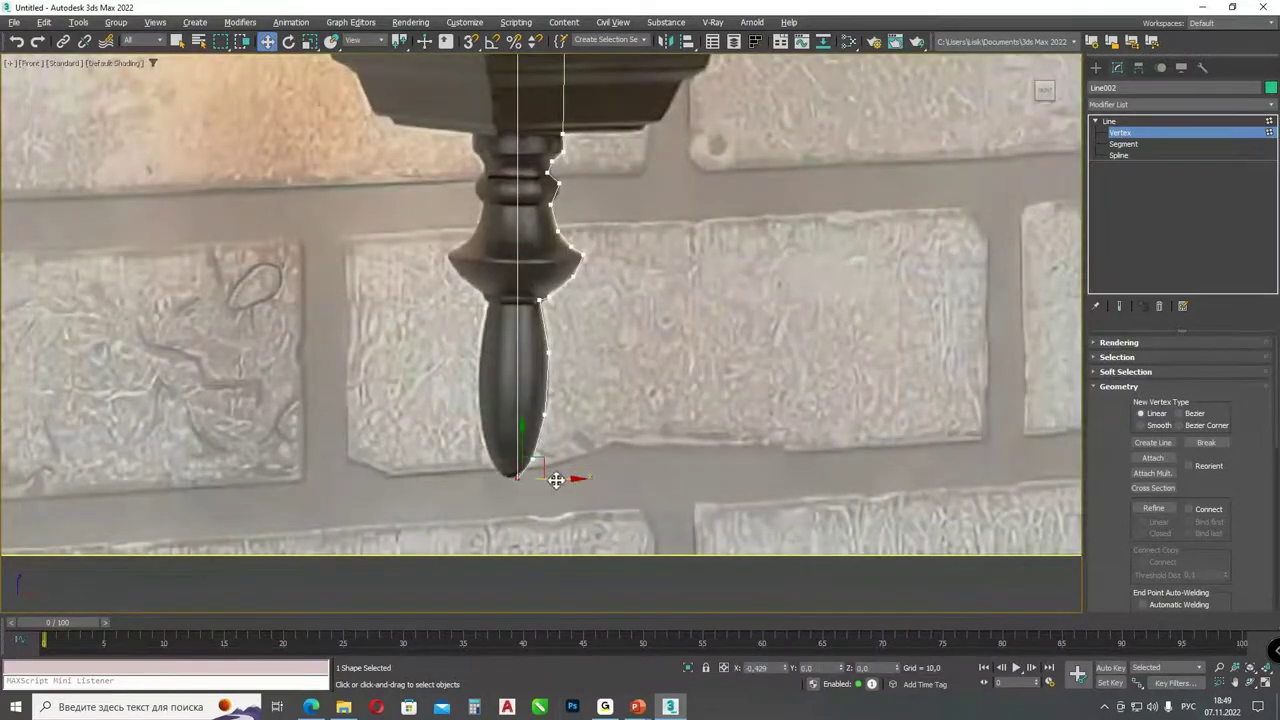
pyautogui.moveTo(556, 479); pyautogui.dragTo(552, 479)
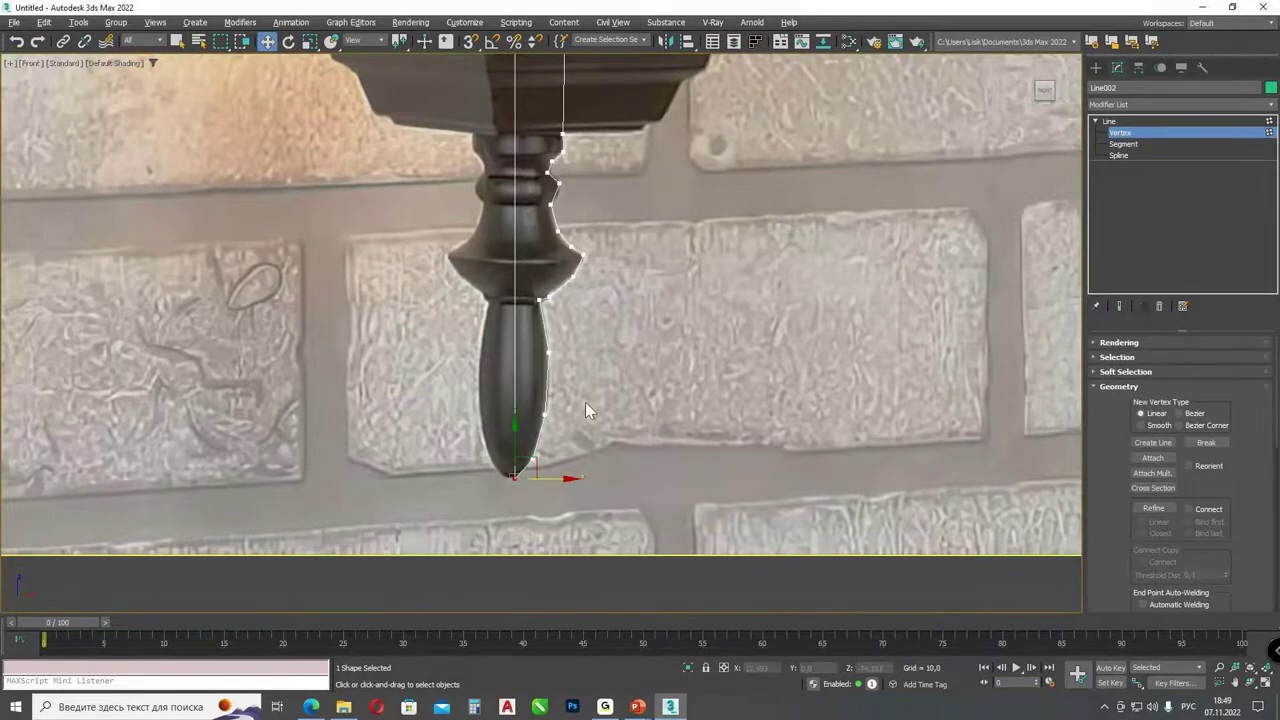
# - Refine the profile's axis line with a vertex at the upper stem's base and another at the lower stem's top
pyautogui.scroll(-3, 603, 395)
pyautogui.scroll(-2, 603, 395)
pyautogui.moveTo(571, 143); pyautogui.dragTo(623, 415, button='middle')
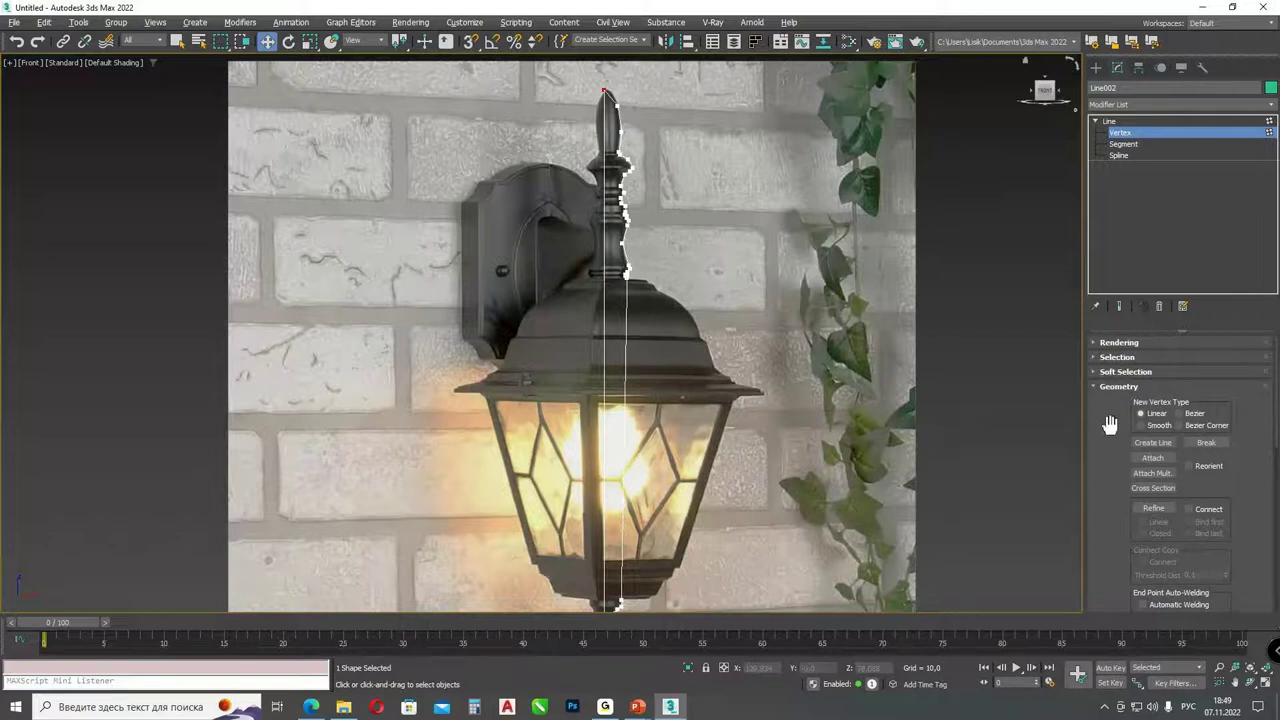
pyautogui.click(1153, 508)
pyautogui.scroll(6, 620, 276)
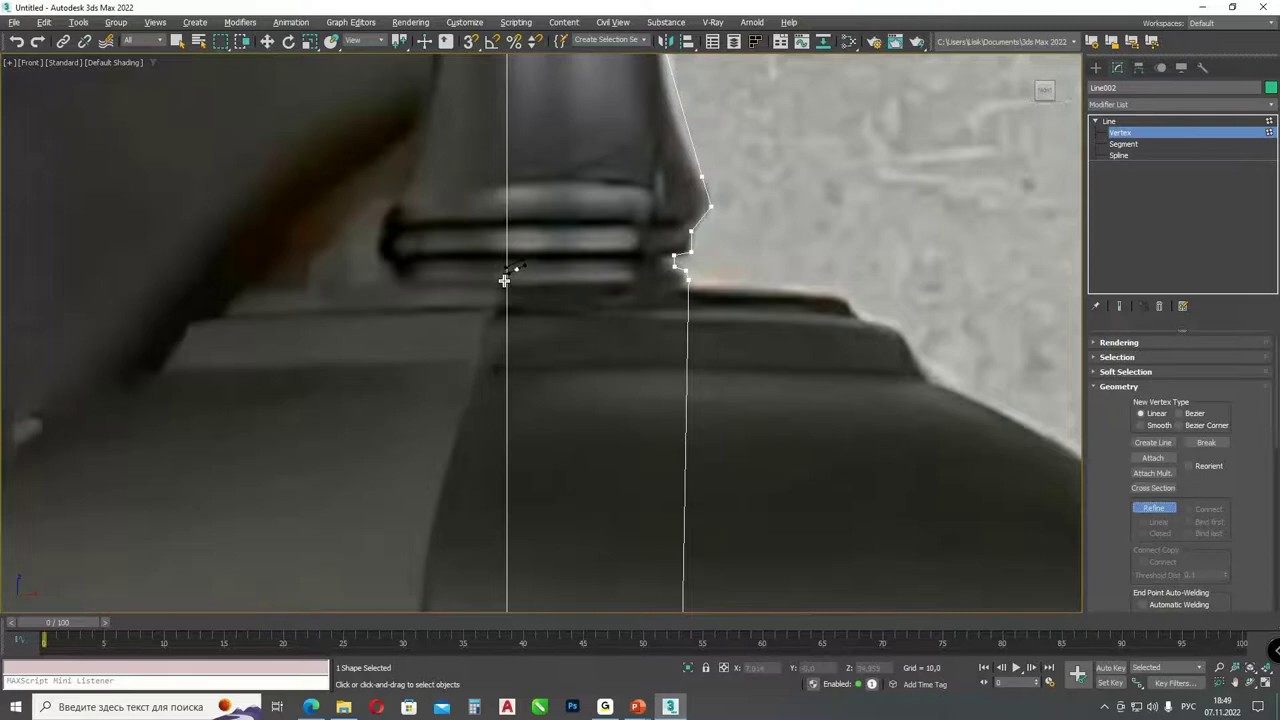
pyautogui.scroll(-8, 517, 355)
pyautogui.moveTo(551, 500); pyautogui.dragTo(560, 95, button='middle')
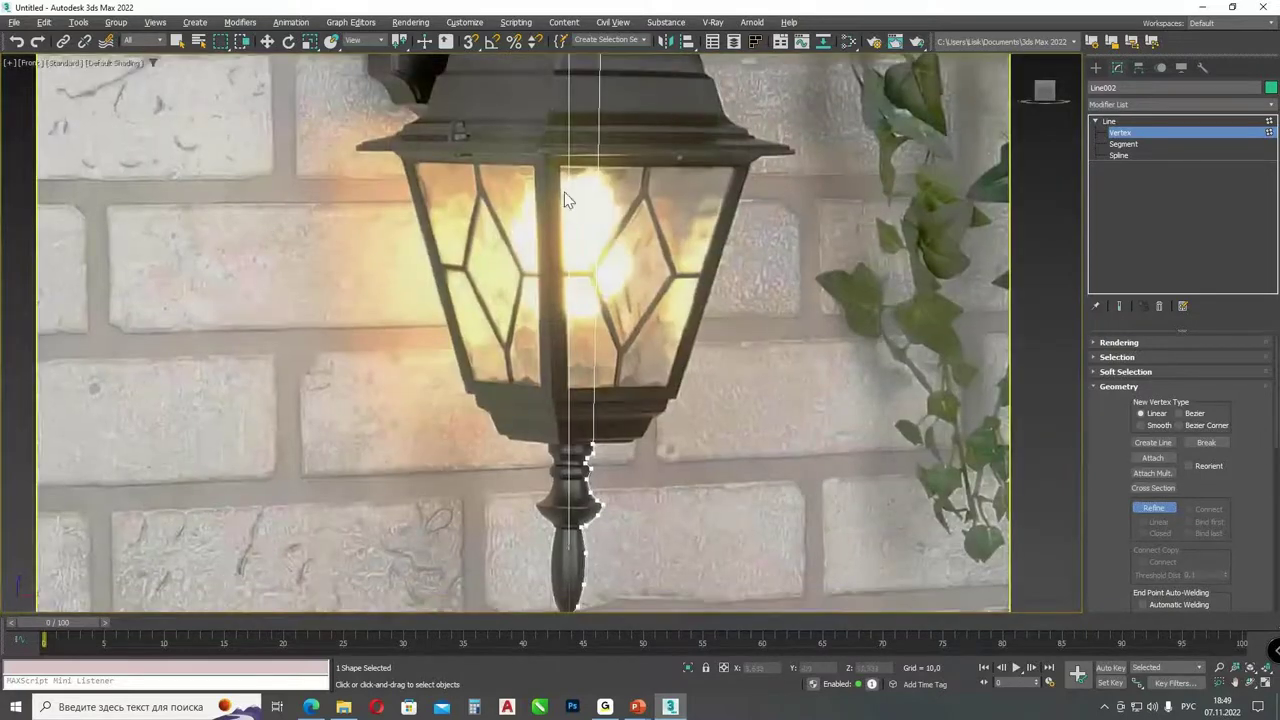
pyautogui.scroll(6, 589, 248)
pyautogui.scroll(-6, 595, 250)
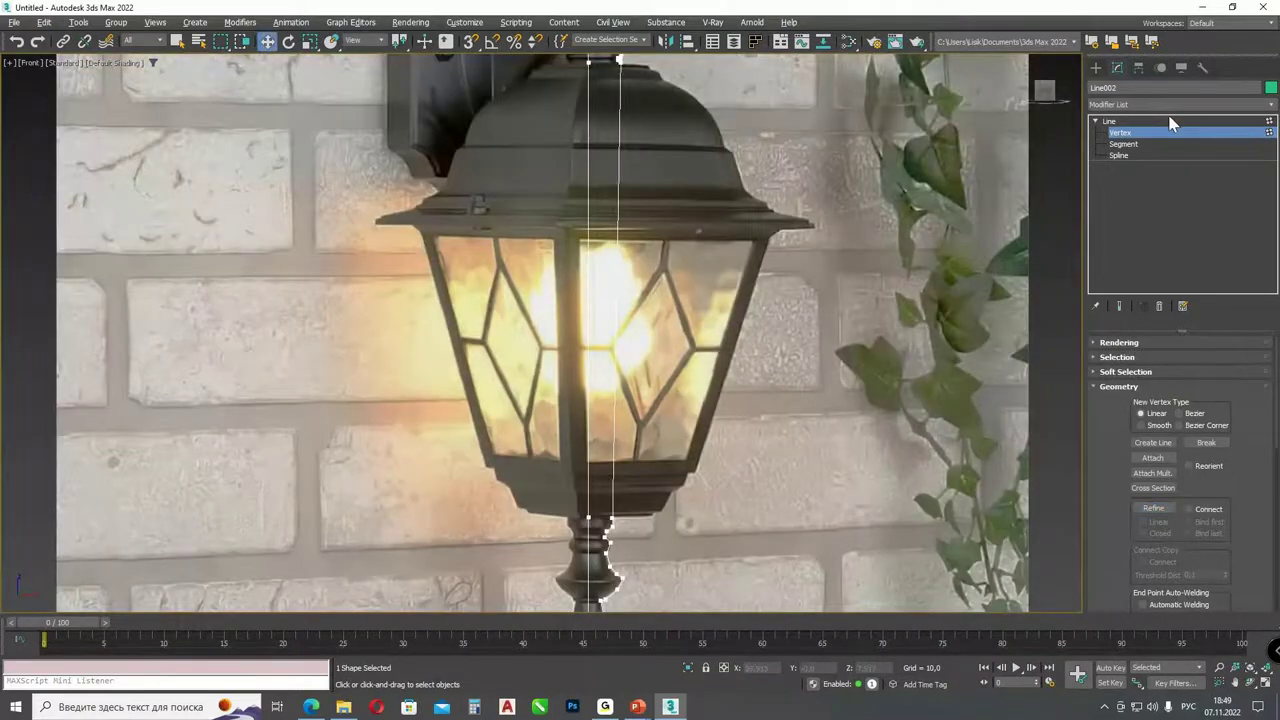
# - Delete the two long segments crossing the lantern body and connect the open top ends of the lower stem profile
pyautogui.click(1123, 145)
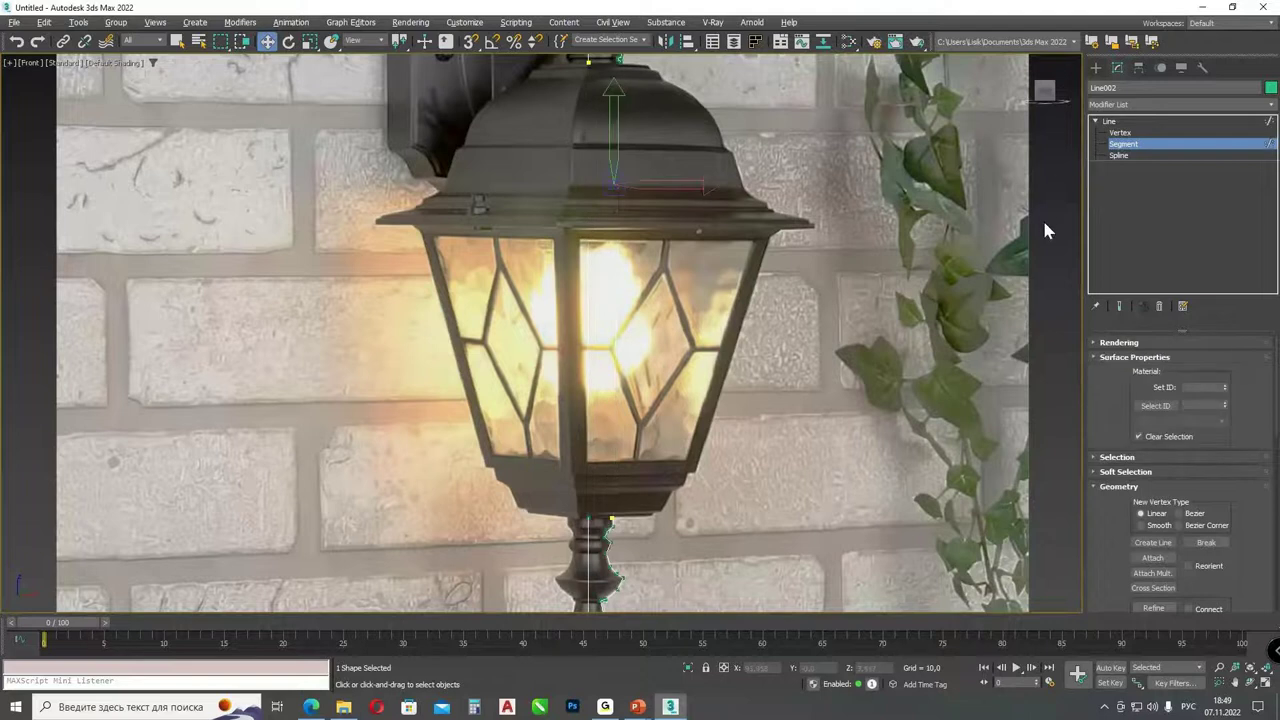
pyautogui.click(1119, 133)
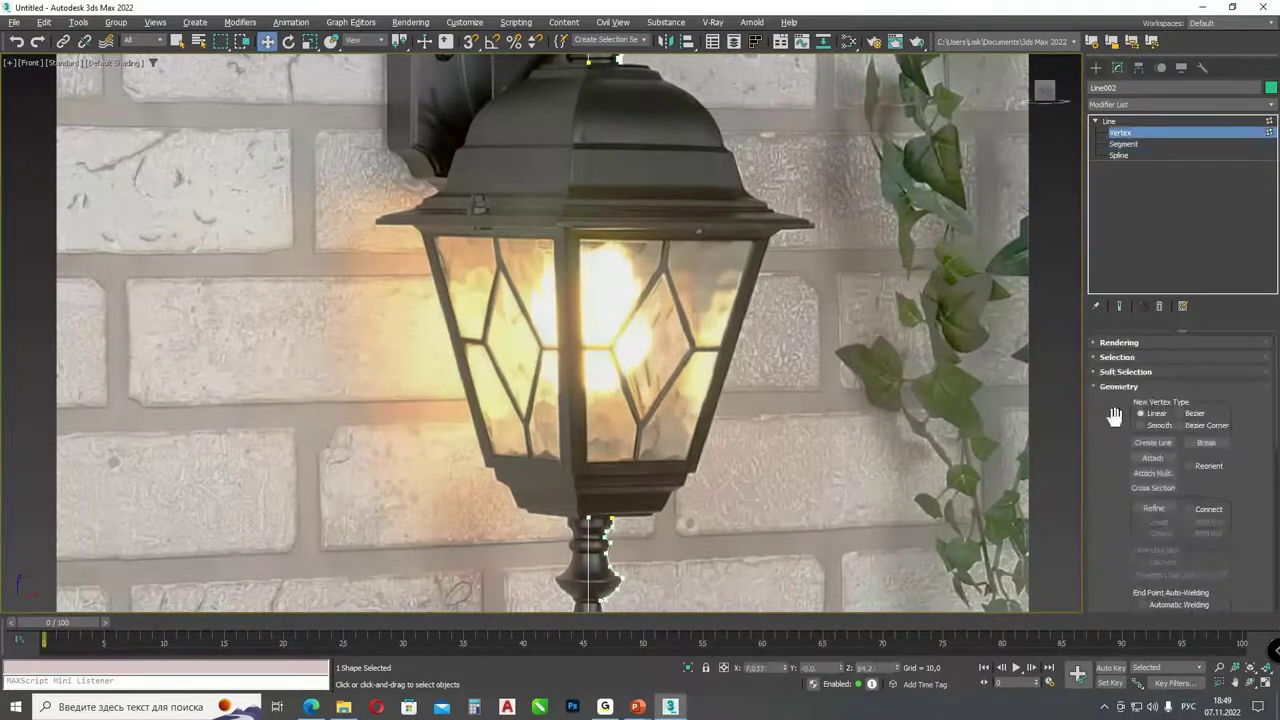
pyautogui.scroll(-5, 1125, 493)
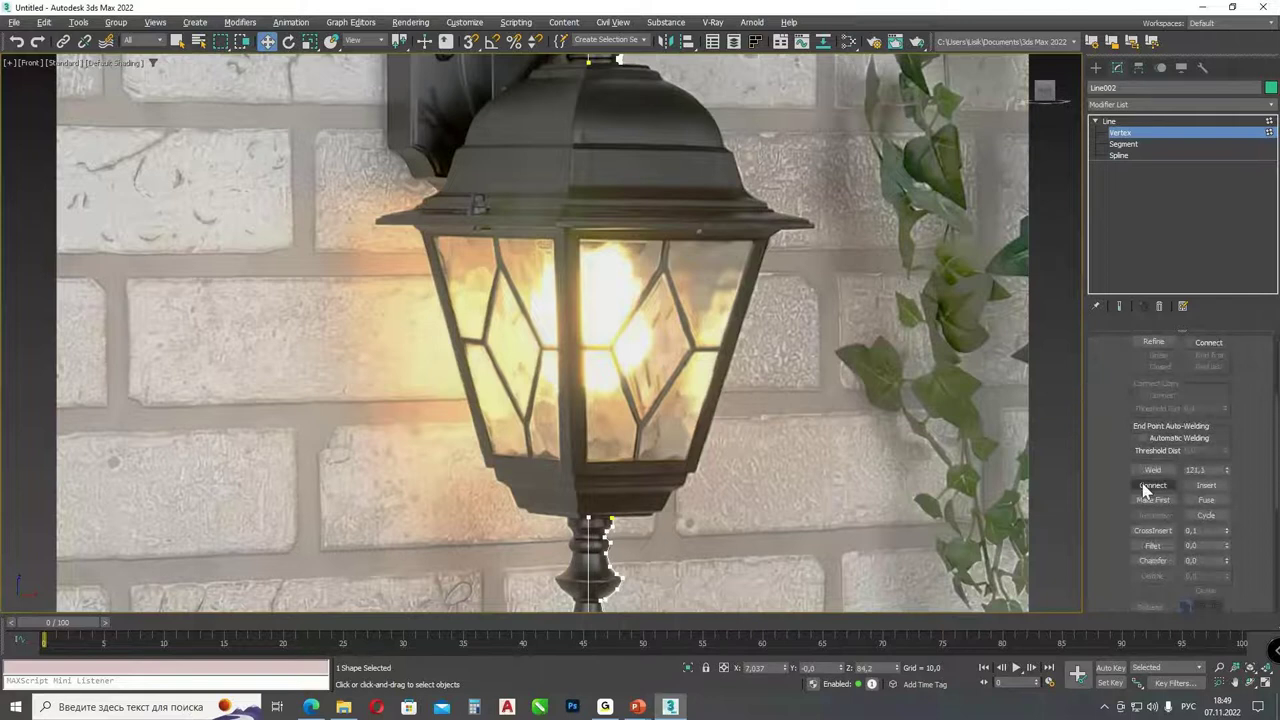
pyautogui.click(1152, 485)
pyautogui.scroll(5, 518, 488)
pyautogui.moveTo(623, 494); pyautogui.dragTo(623, 494)
pyautogui.press('w')
# - Connect the axis end vertex to the outer end vertex at the base of the upper stem profile
pyautogui.scroll(-2, 609, 466)
pyautogui.scroll(-5, 590, 287)
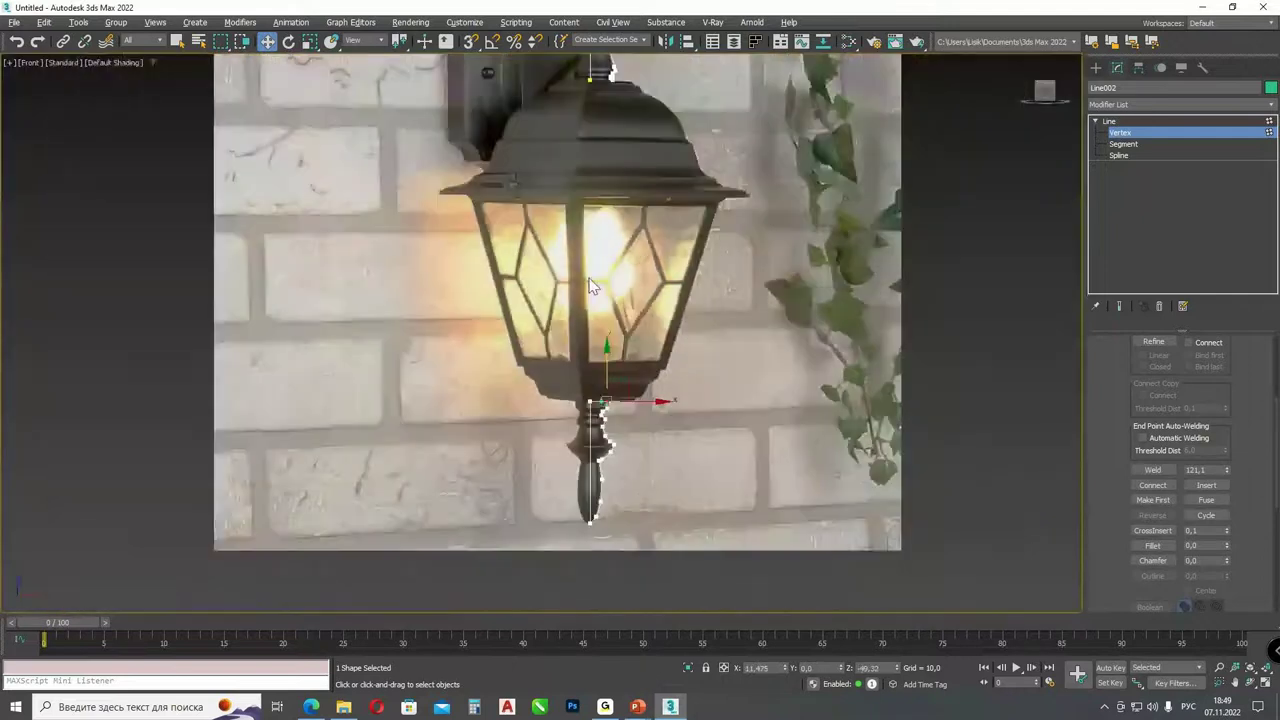
pyautogui.scroll(8, 600, 120)
pyautogui.click(1152, 485)
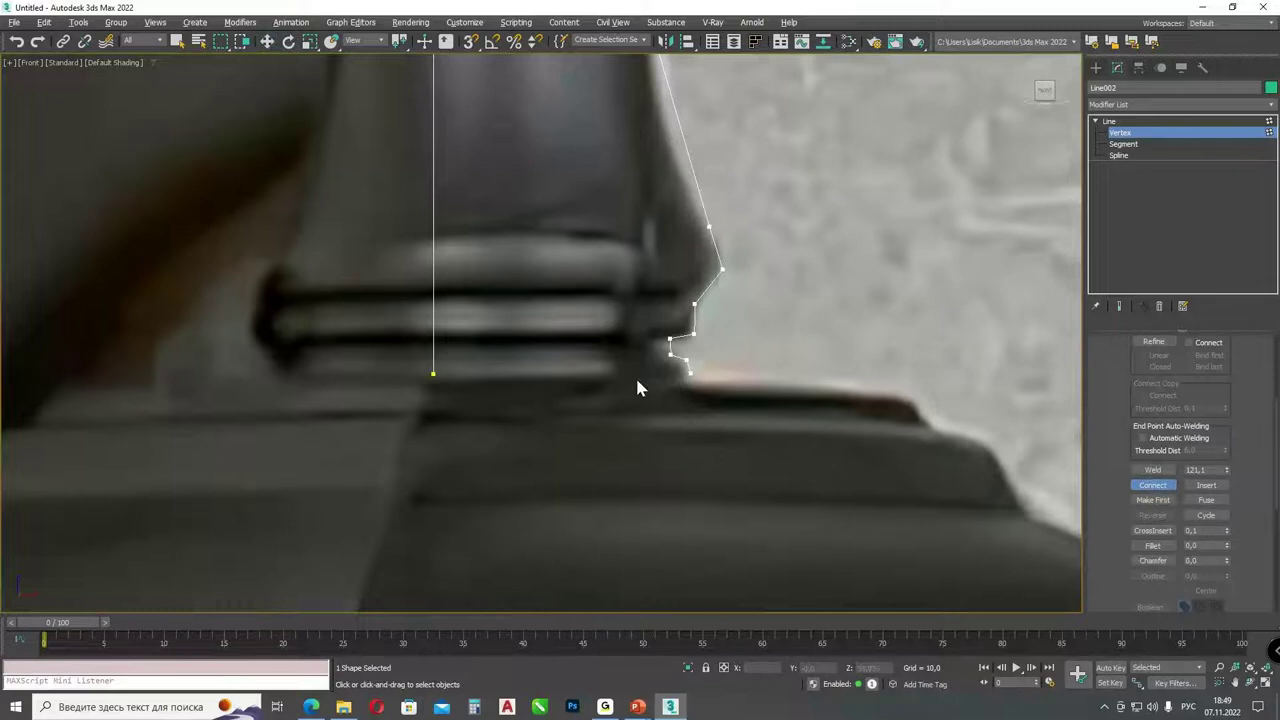
pyautogui.moveTo(433, 374); pyautogui.dragTo(688, 372)
pyautogui.scroll(-5, 674, 392)
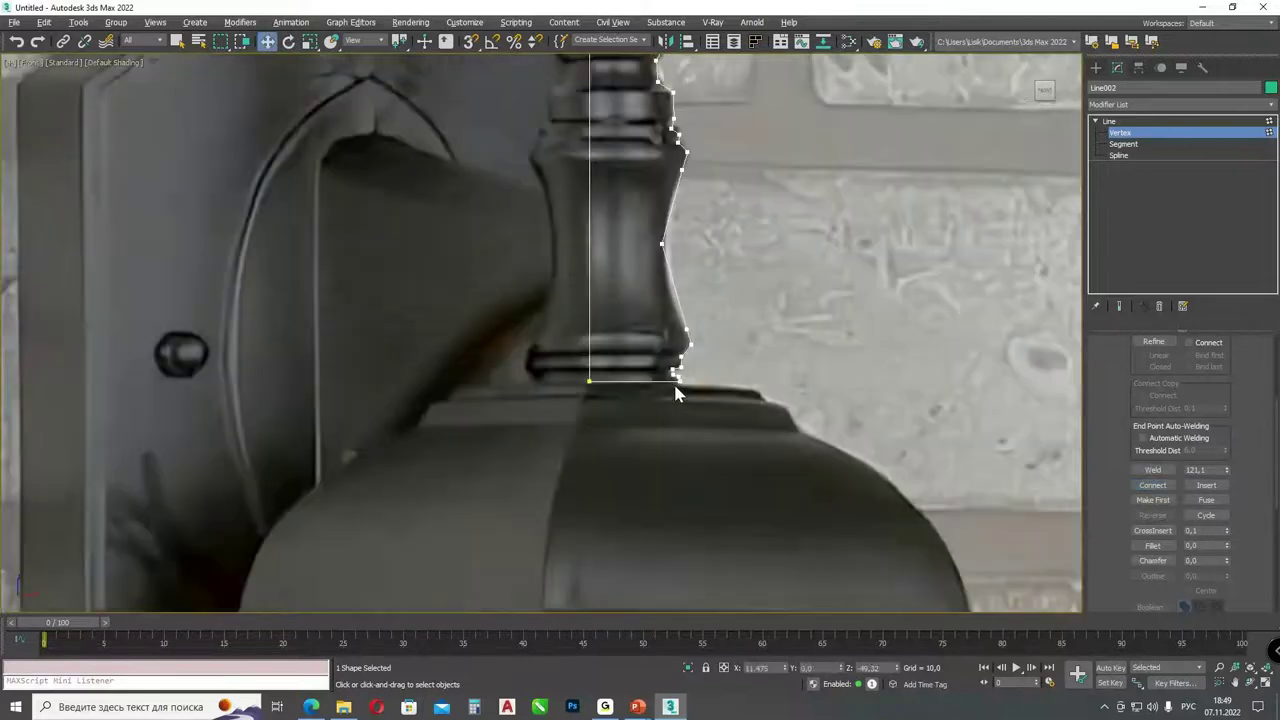
# - Convert the upper profile's outer vertices to Bezier, excluding those at the sharp edge of the flared collar and the base groove
pyautogui.scroll(-4, 673, 381)
pyautogui.scroll(4, 640, 110)
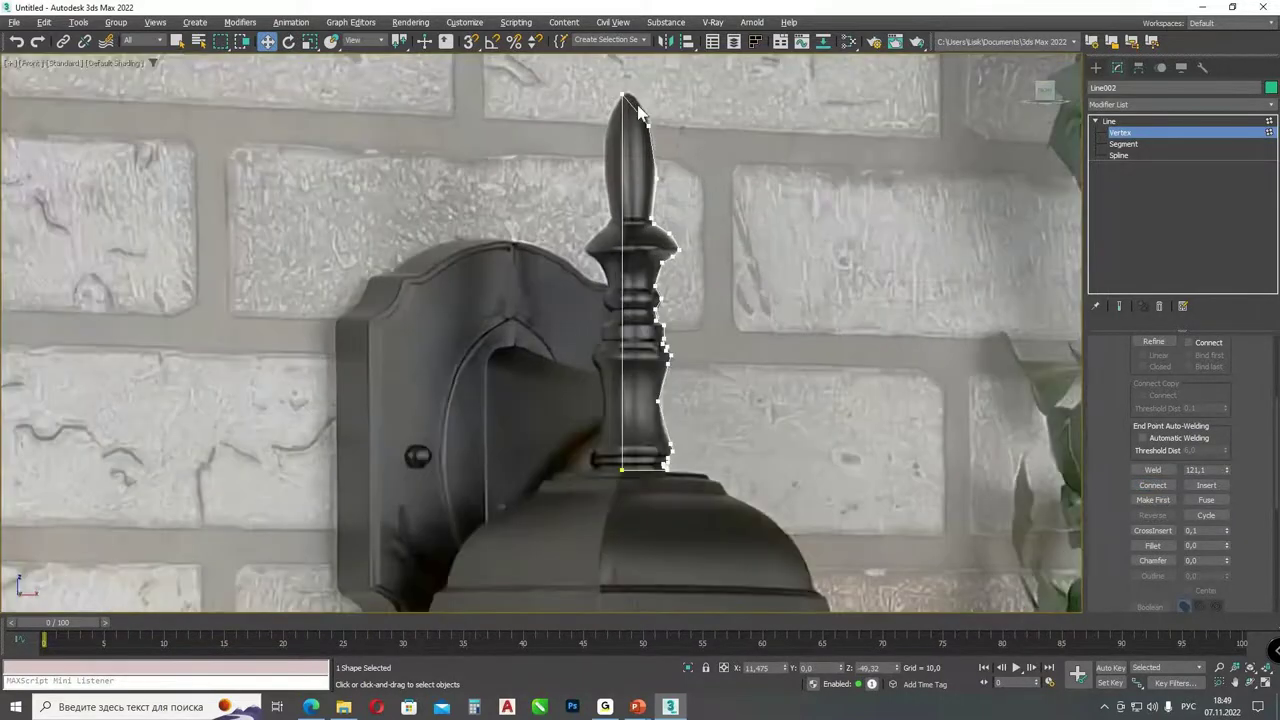
pyautogui.moveTo(637, 98); pyautogui.dragTo(741, 471)
pyautogui.scroll(5, 741, 471)
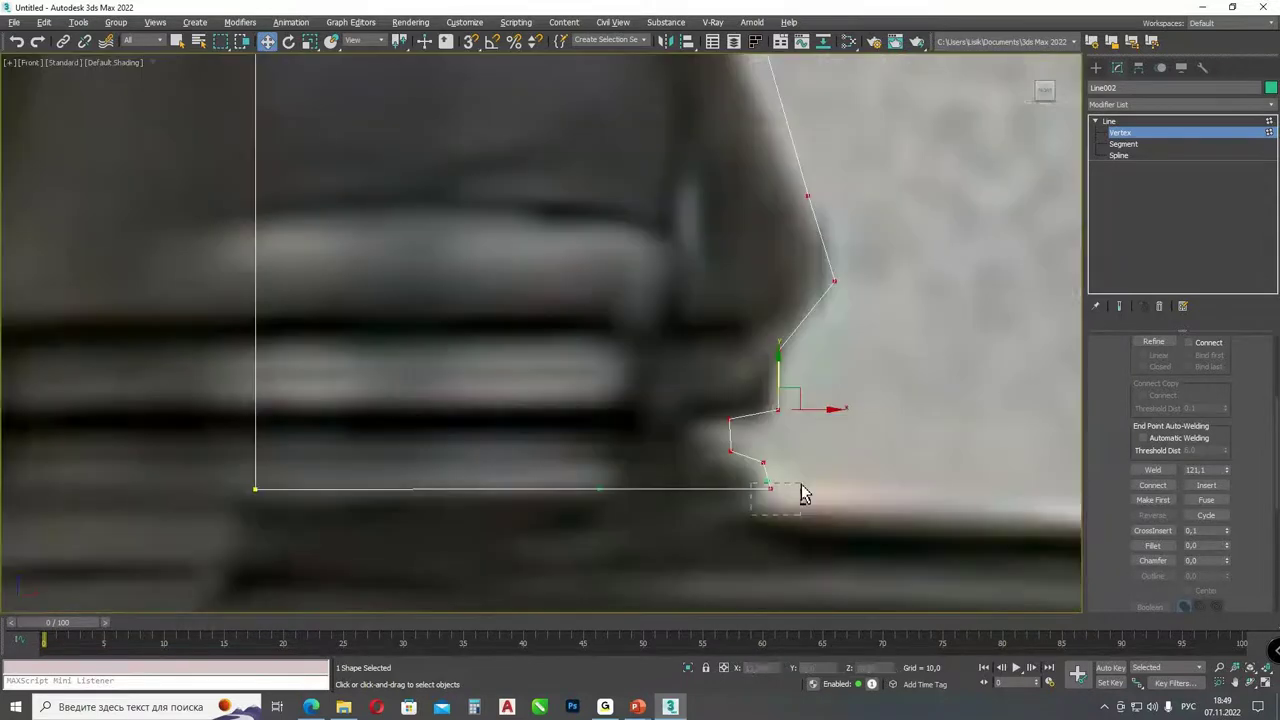
pyautogui.keyDown('alt'); pyautogui.moveTo(692, 381); pyautogui.dragTo(746, 468); pyautogui.keyUp('alt')
pyautogui.keyDown('alt'); pyautogui.moveTo(789, 398); pyautogui.dragTo(846, 434); pyautogui.keyUp('alt')
pyautogui.scroll(-4, 731, 435)
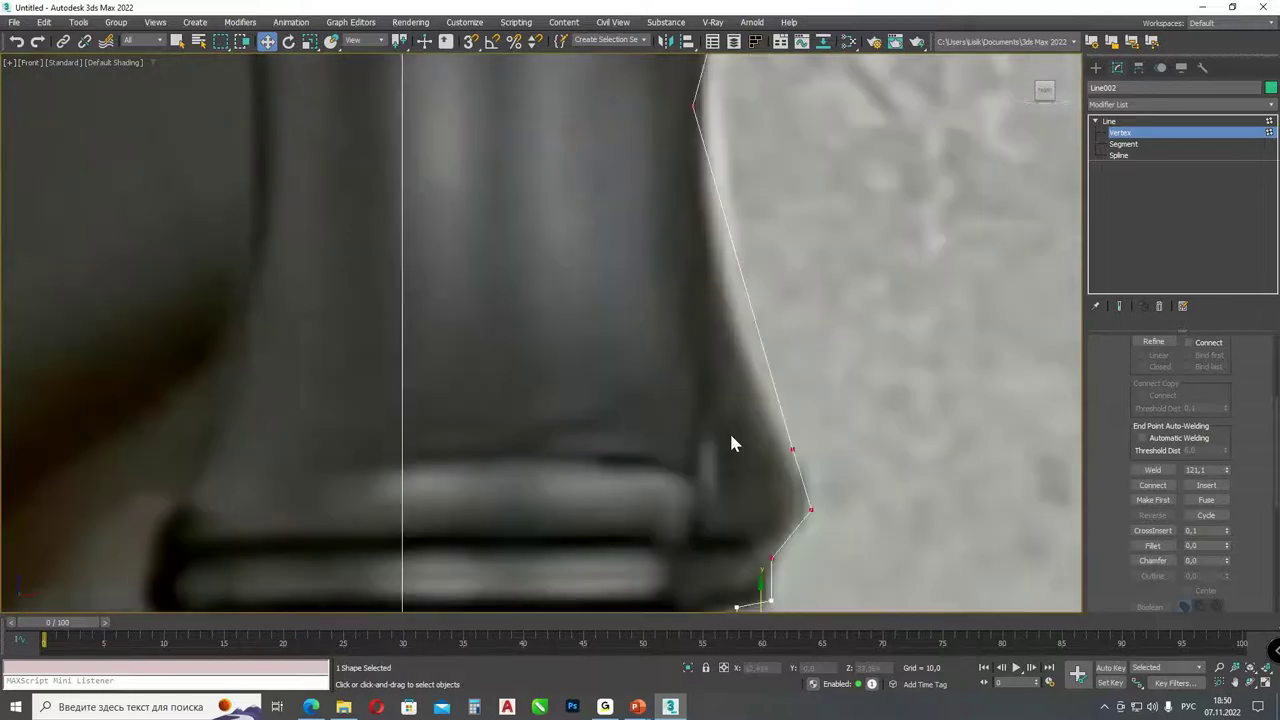
pyautogui.scroll(5, 720, 355)
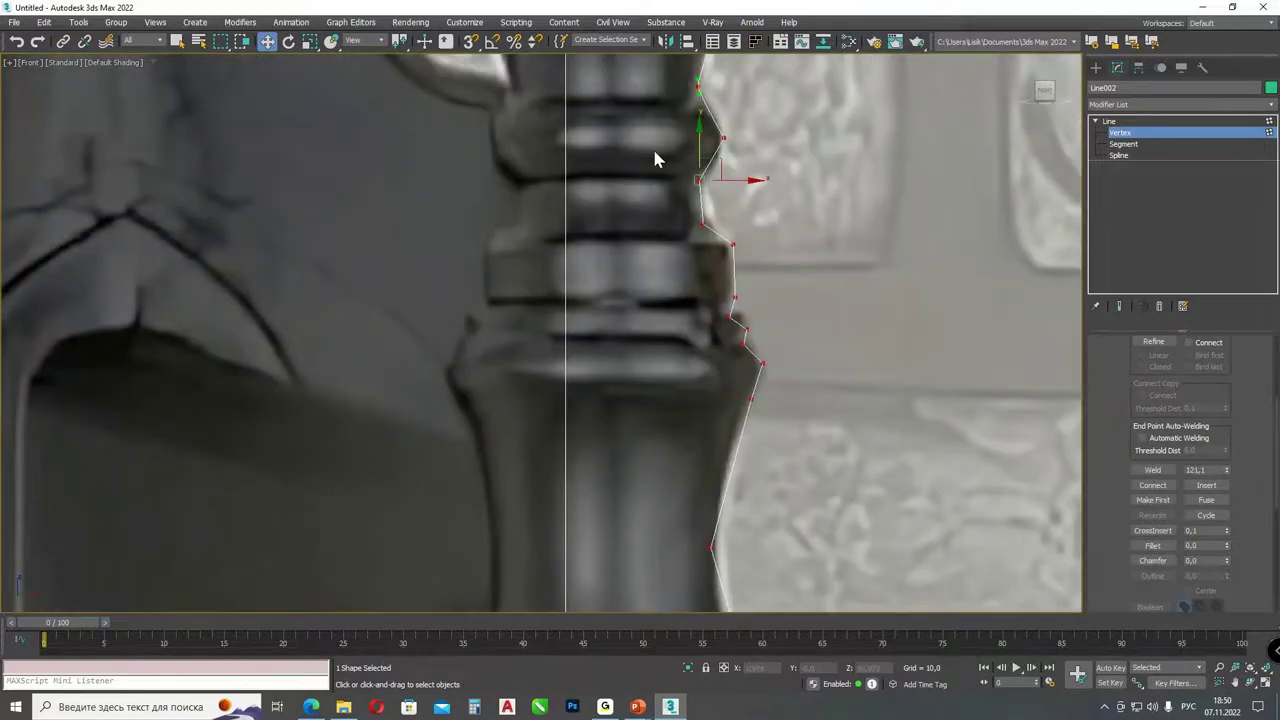
pyautogui.moveTo(654, 157); pyautogui.dragTo(665, 302, button='middle')
pyautogui.scroll(-3, 677, 302)
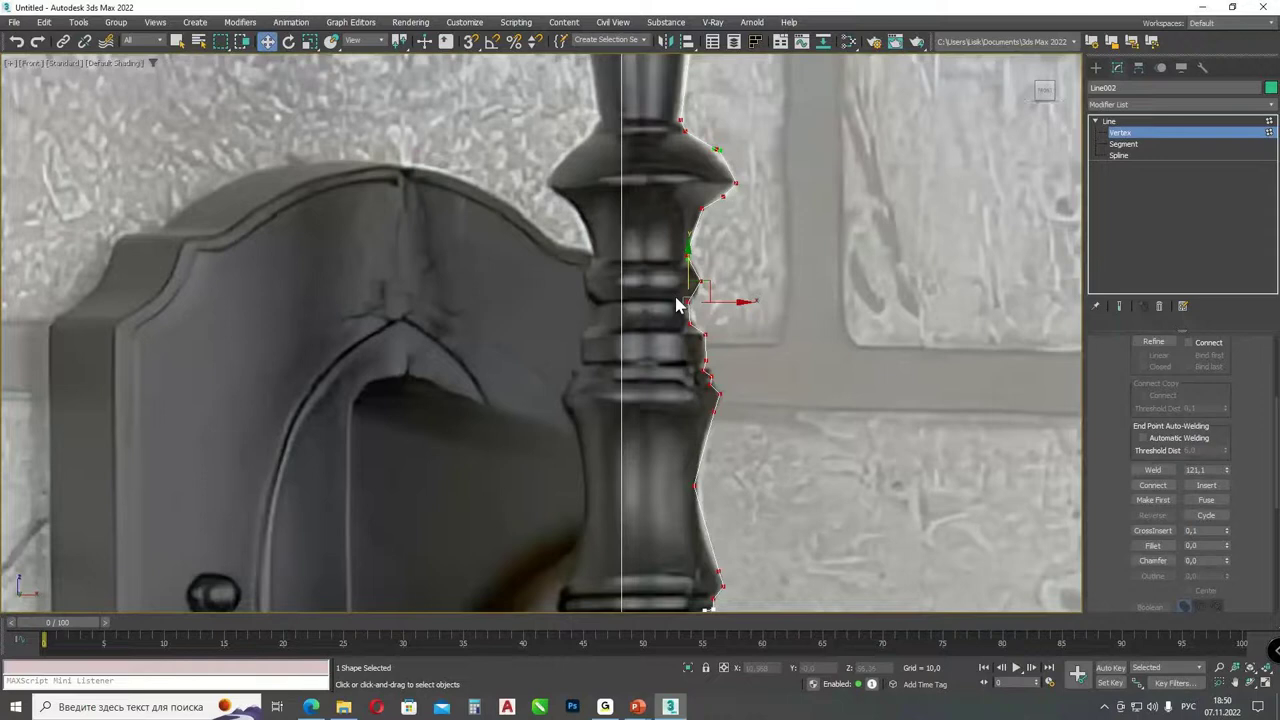
pyautogui.click(716, 210)
pyautogui.moveTo(733, 92); pyautogui.dragTo(746, 287, button='middle')
pyautogui.scroll(-2, 740, 292)
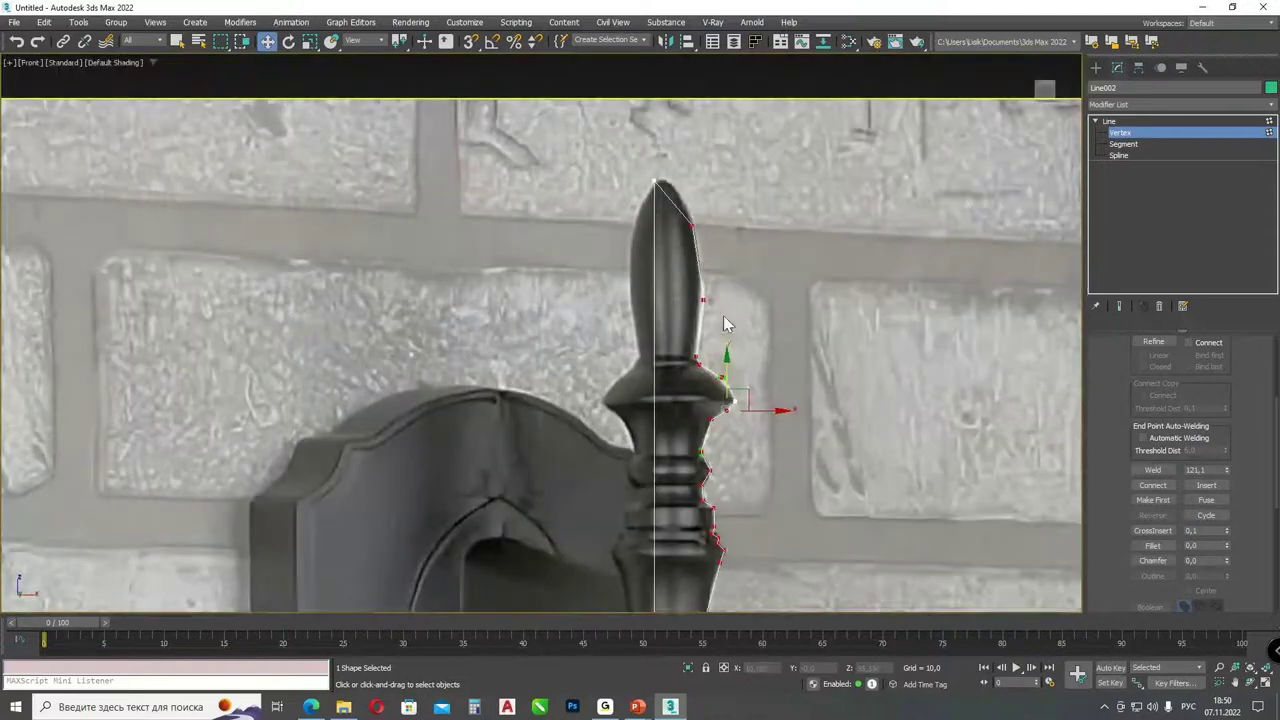
pyautogui.scroll(3, 669, 374)
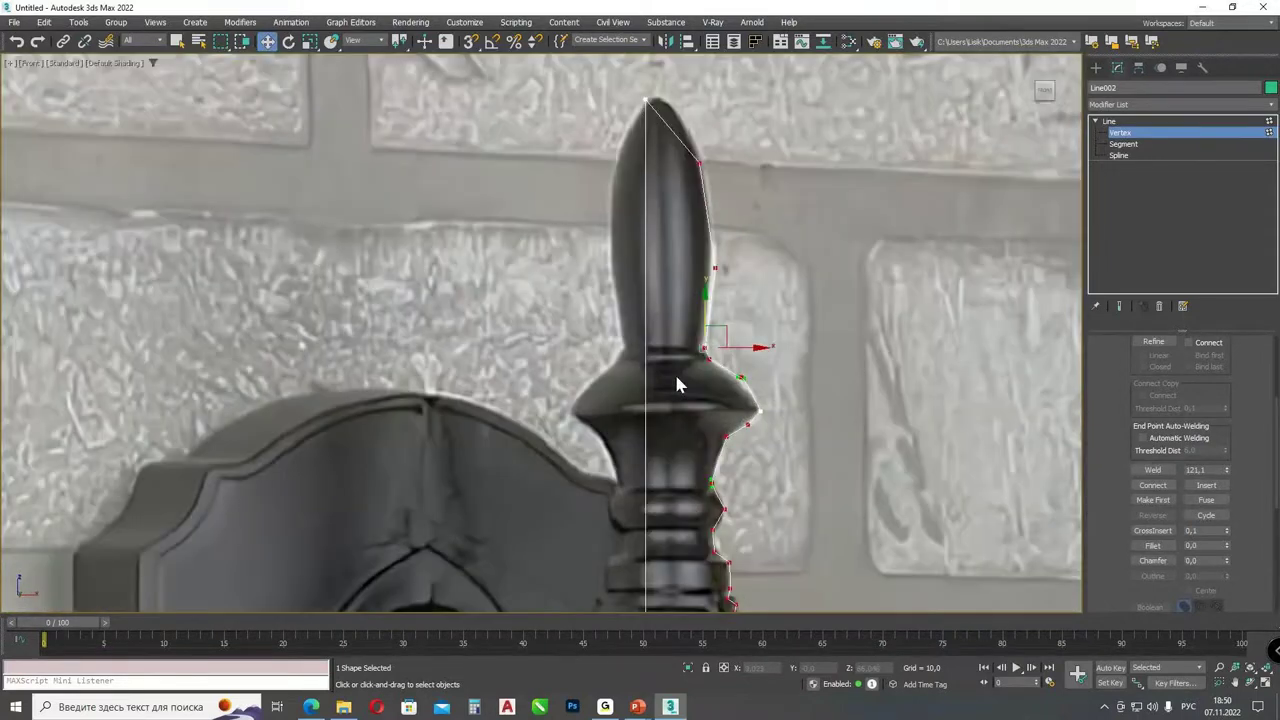
pyautogui.scroll(2, 676, 377)
pyautogui.moveTo(676, 377); pyautogui.dragTo(694, 328, button='middle')
pyautogui.rightClick(751, 165)
pyautogui.click(750, 88)
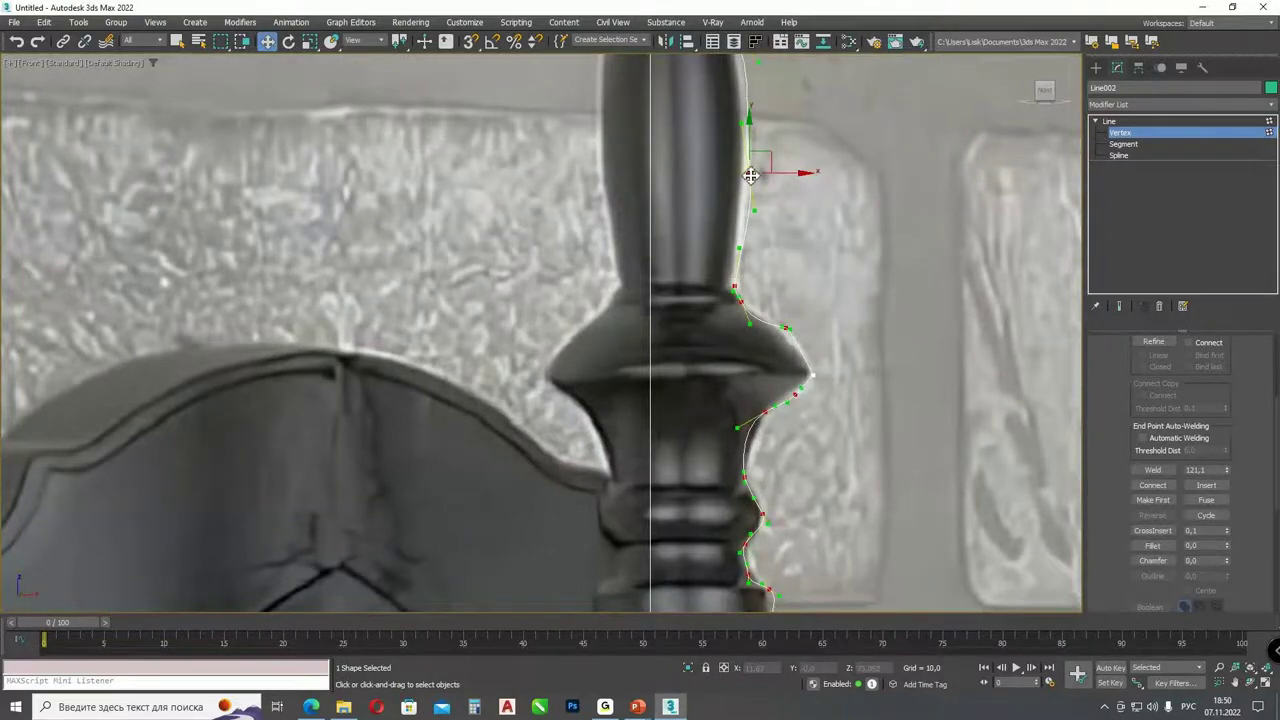
# - Adjust the vertex and tangent handles at the upper finial's neck so the curve follows the photo above the flared collar
pyautogui.scroll(3, 757, 295)
pyautogui.click(759, 252)
pyautogui.moveTo(758, 206); pyautogui.dragTo(758, 159)
pyautogui.moveTo(754, 288); pyautogui.dragTo(755, 271)
pyautogui.scroll(-5, 756, 256)
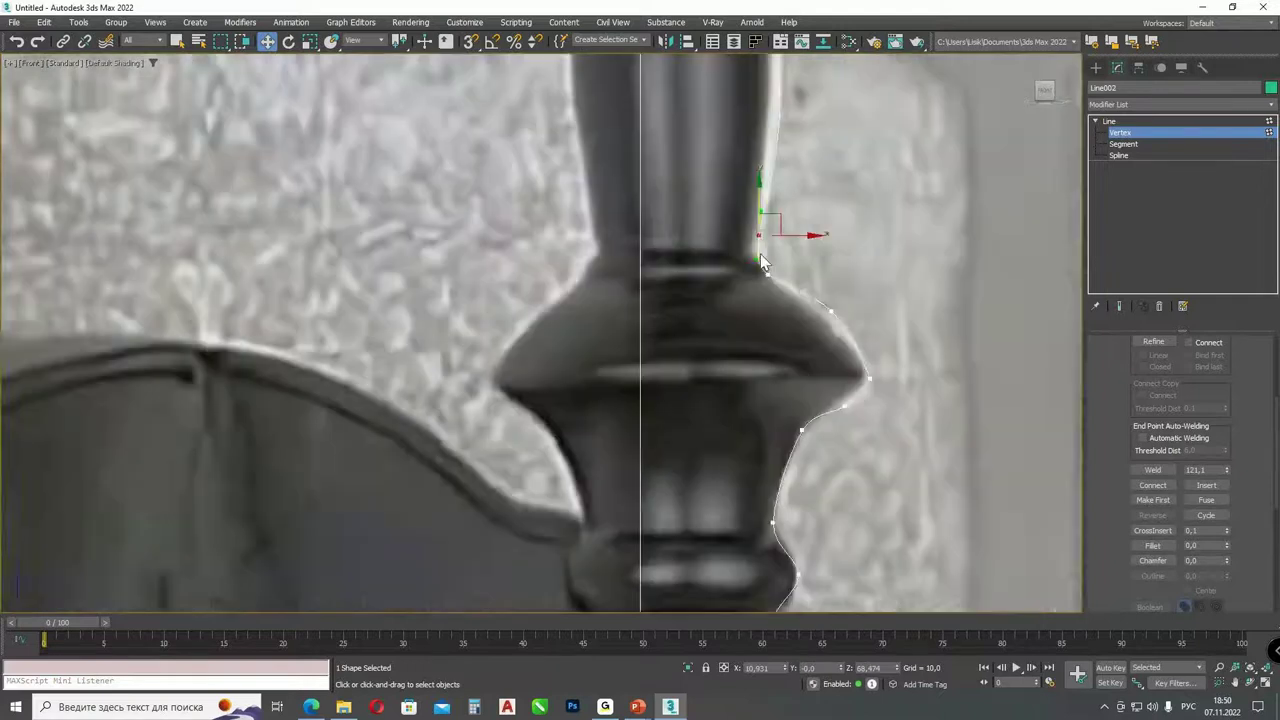
# - Reshape the concave curve directly under the flared collar by adjusting its vertices and tangent handles to the photo
pyautogui.scroll(6, 828, 250)
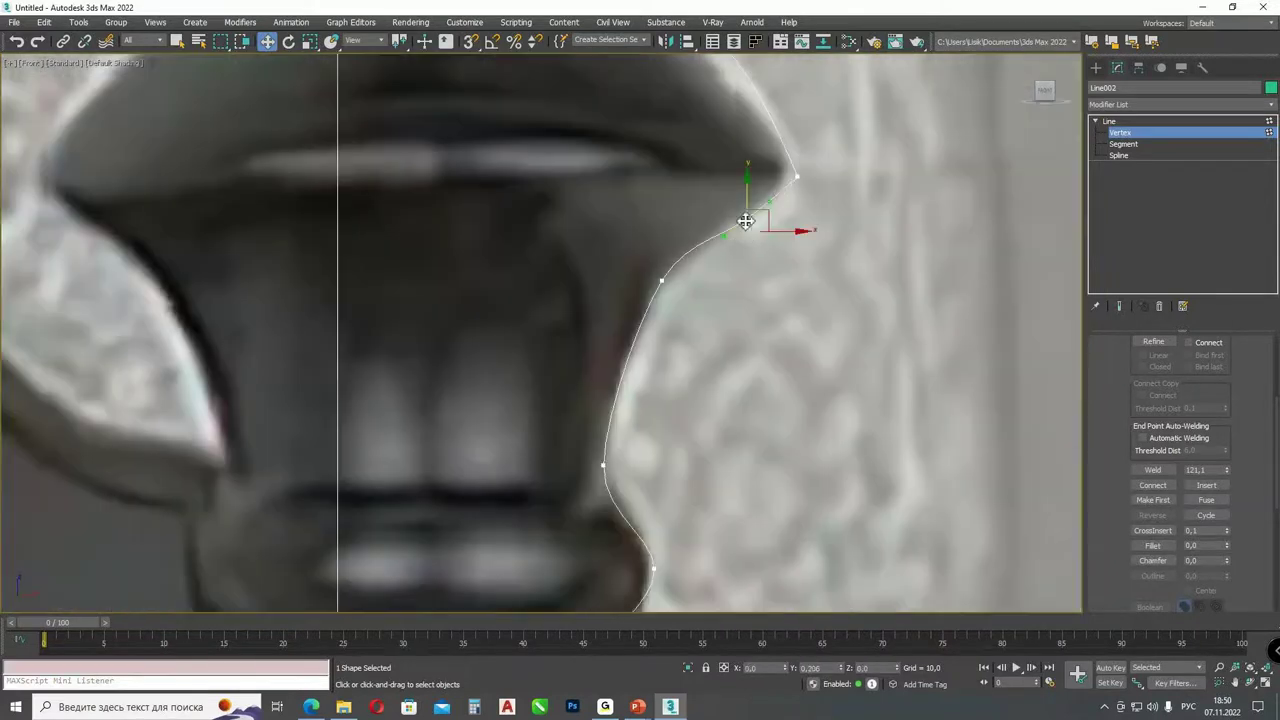
pyautogui.click(662, 282)
pyautogui.moveTo(652, 308)
pyautogui.mouseDown()
pyautogui.moveTo(631, 320)
pyautogui.moveTo(661, 306)
pyautogui.mouseUp()
# - Adjust the vertex between the concave neck and the rounded ring below it, and convert it to a Corner vertex
pyautogui.moveTo(647, 498); pyautogui.dragTo(677, 243, button='middle')
pyautogui.scroll(-4, 677, 243)
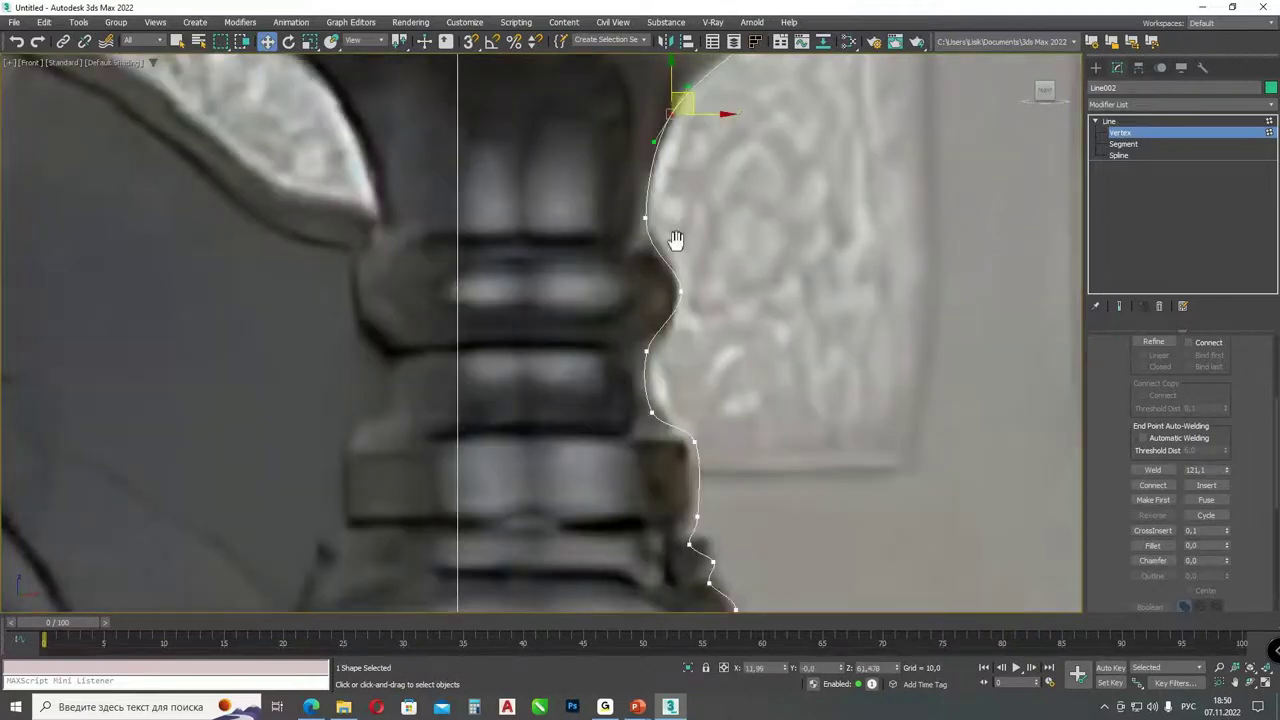
pyautogui.click(653, 225)
pyautogui.moveTo(657, 234); pyautogui.dragTo(656, 261)
pyautogui.scroll(4, 659, 277)
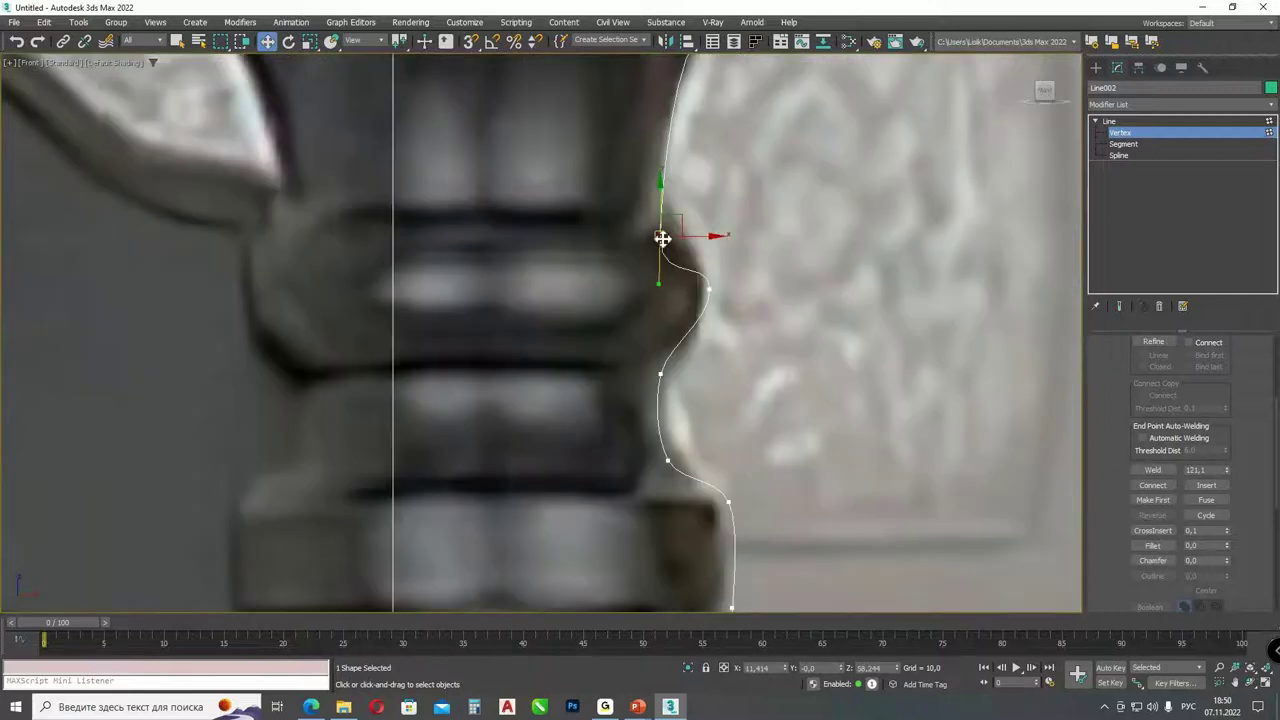
pyautogui.rightClick(661, 236)
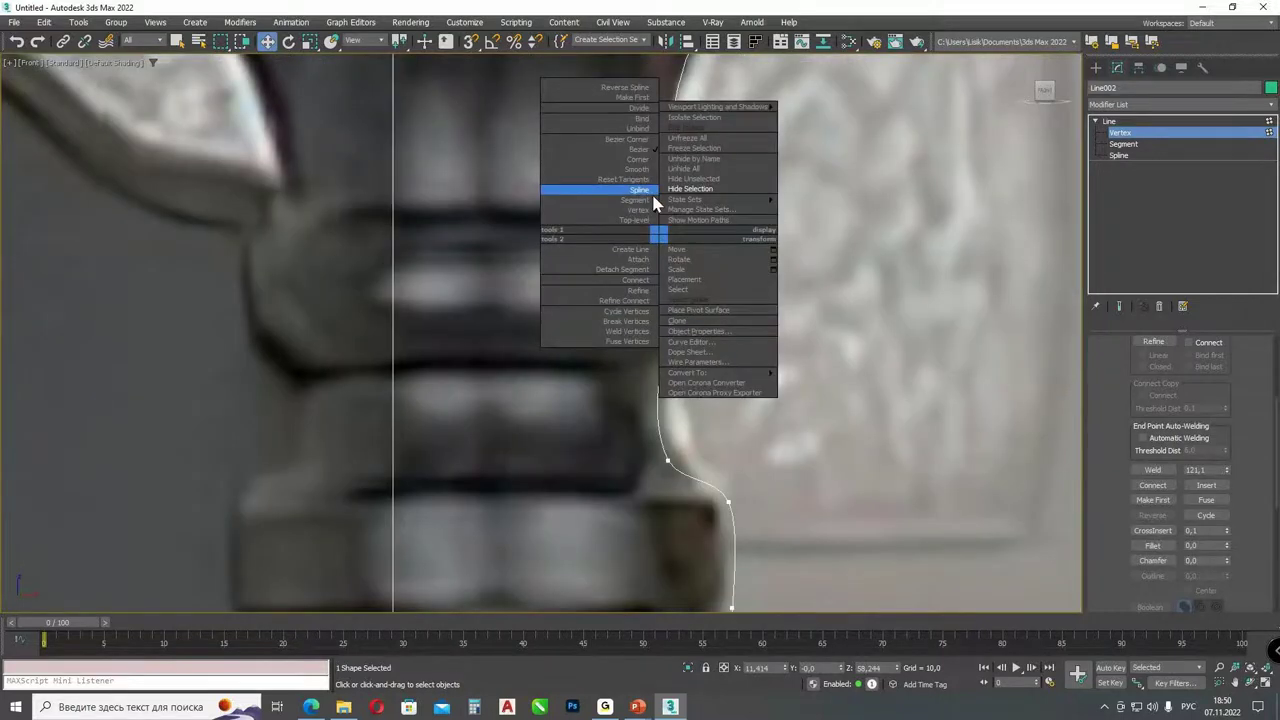
pyautogui.click(639, 160)
# - Move the two vertices beneath the rounded ring so they trace the recess down to the wider collar
pyautogui.moveTo(662, 374); pyautogui.dragTo(668, 335)
pyautogui.moveTo(669, 459); pyautogui.dragTo(663, 491)
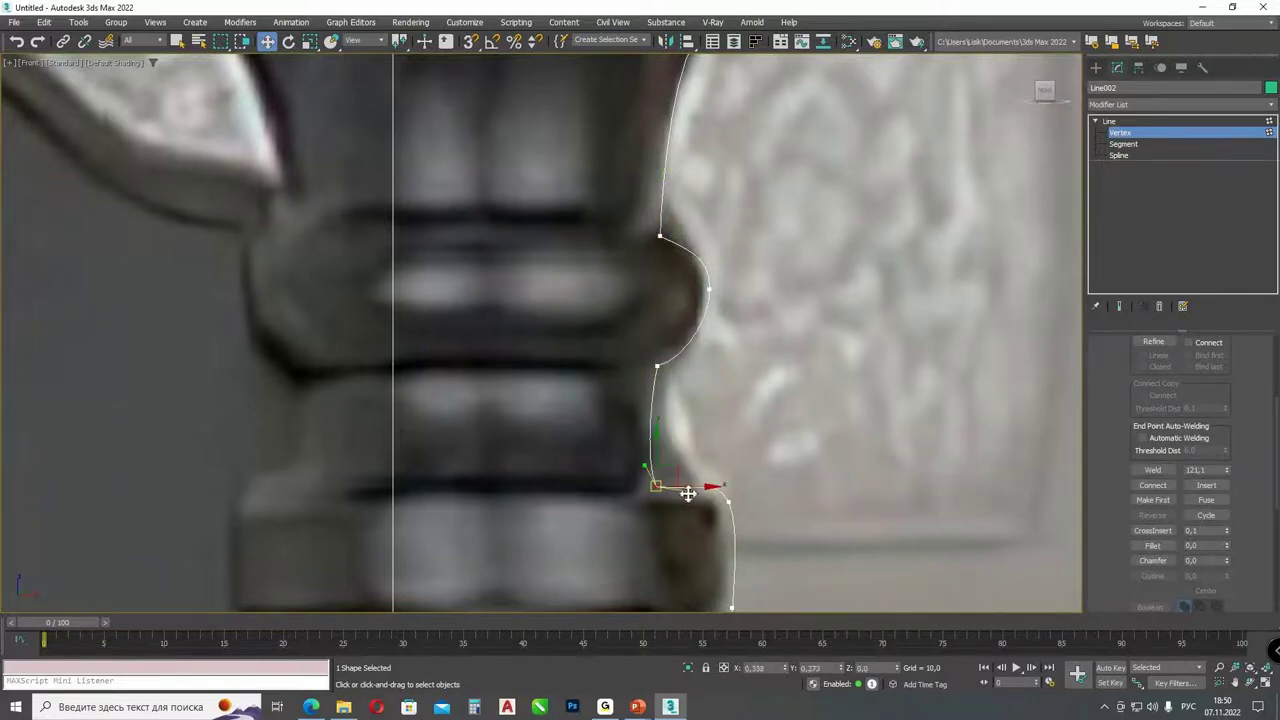
pyautogui.scroll(-4, 677, 486)
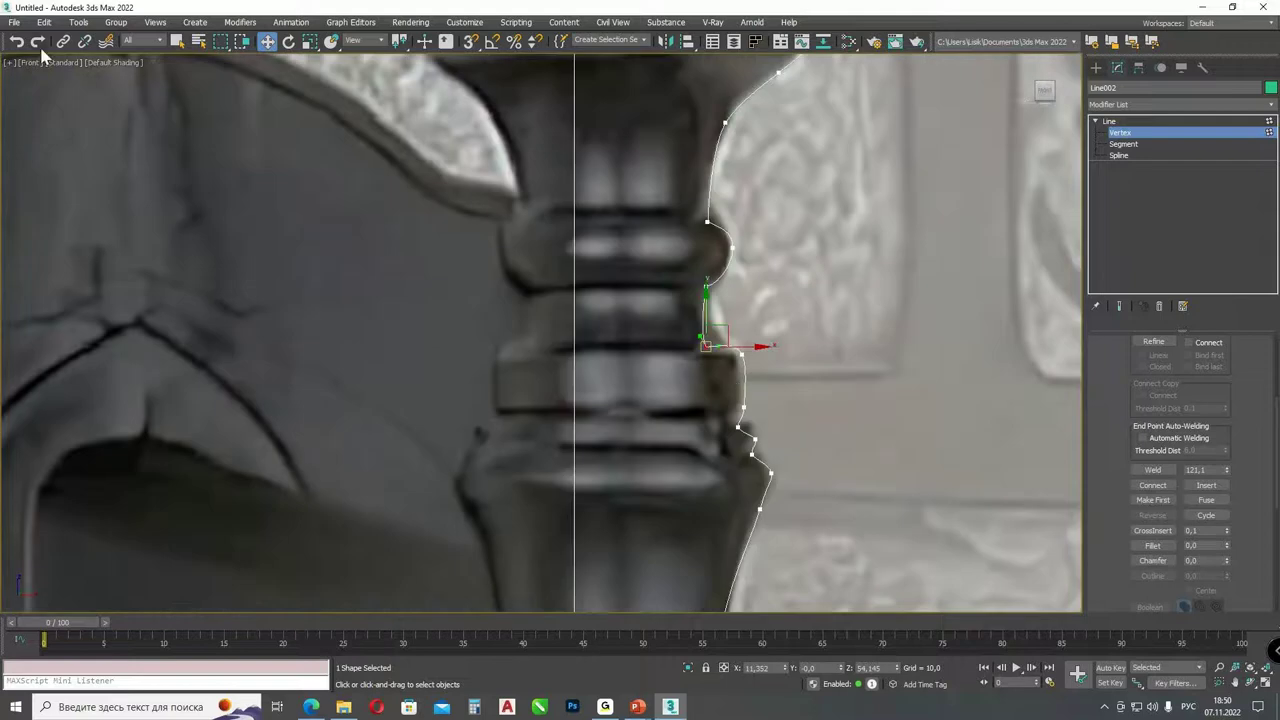
# - Reposition the vertices along the wider collar and the top of the vase-shaped section to match the photo's outline
pyautogui.click(743, 354)
pyautogui.moveTo(743, 354); pyautogui.dragTo(698, 418)
pyautogui.scroll(4, 757, 424)
pyautogui.click(730, 391)
pyautogui.moveTo(752, 455); pyautogui.dragTo(748, 449)
pyautogui.scroll(-6, 712, 480)
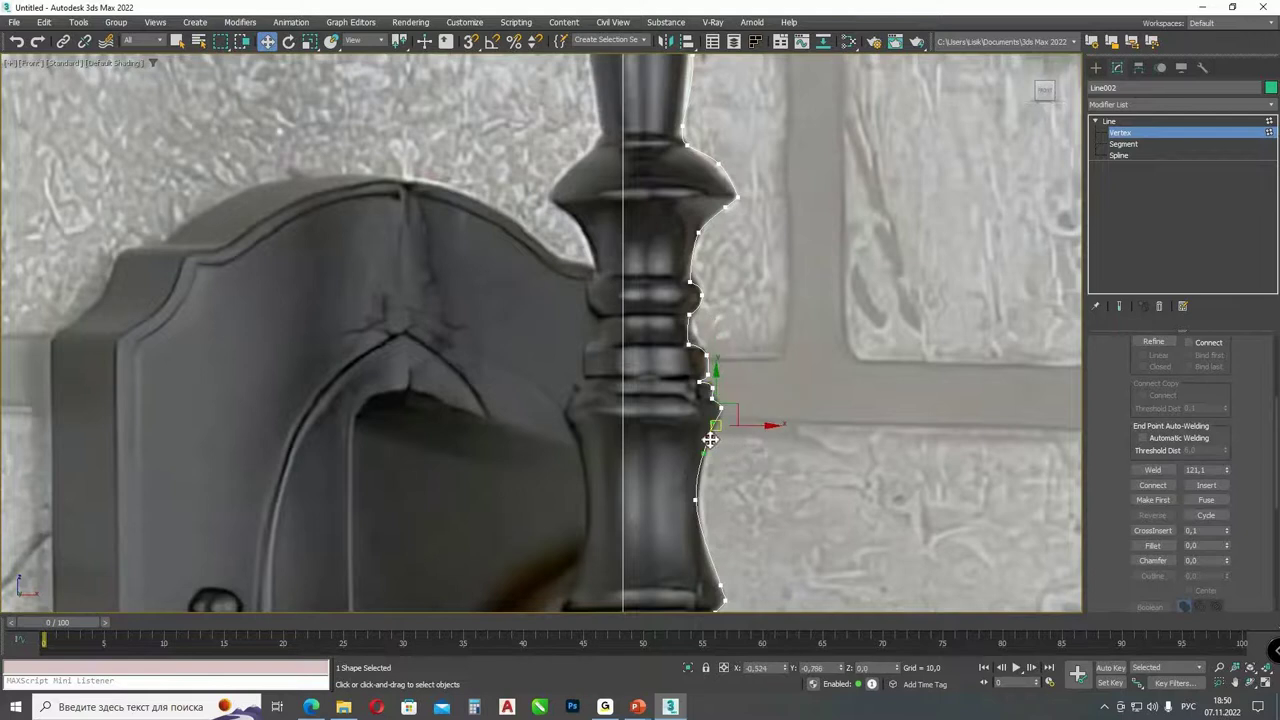
pyautogui.scroll(5, 702, 444)
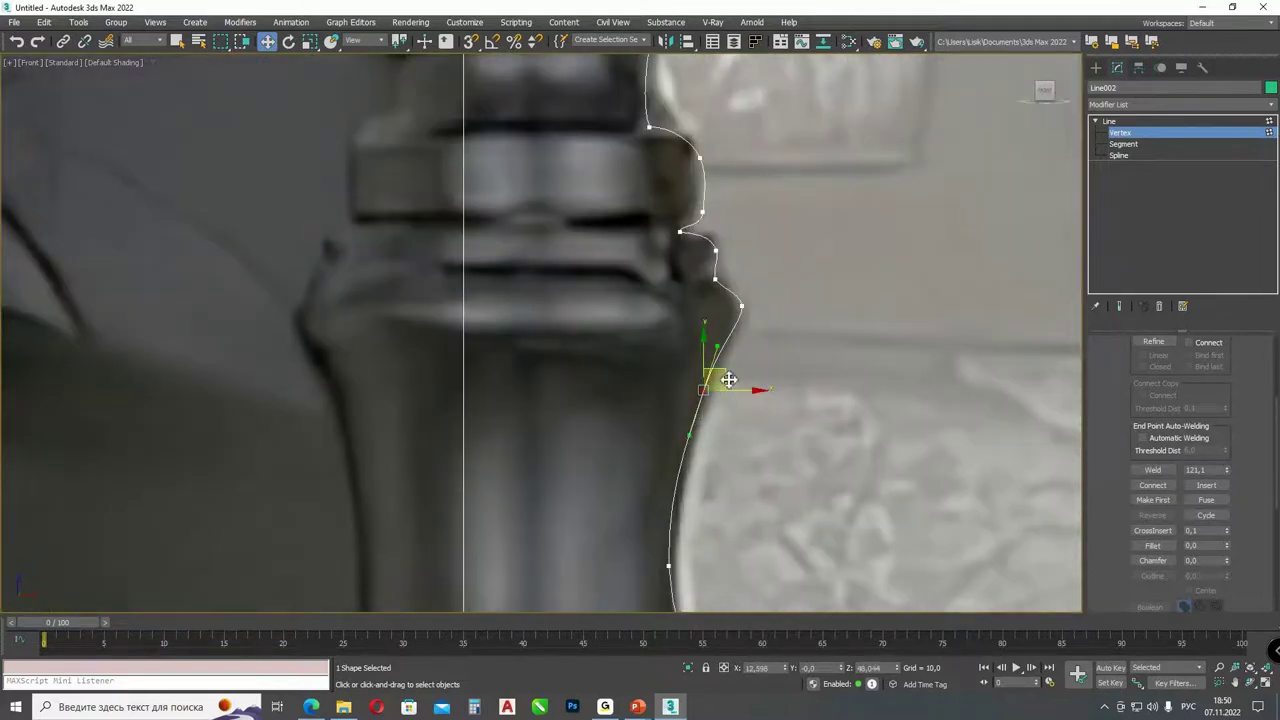
# - Move the two groove vertices near the upper stem's base inward toward the axis to deepen the groove
pyautogui.scroll(-5, 729, 380)
pyautogui.scroll(8, 703, 284)
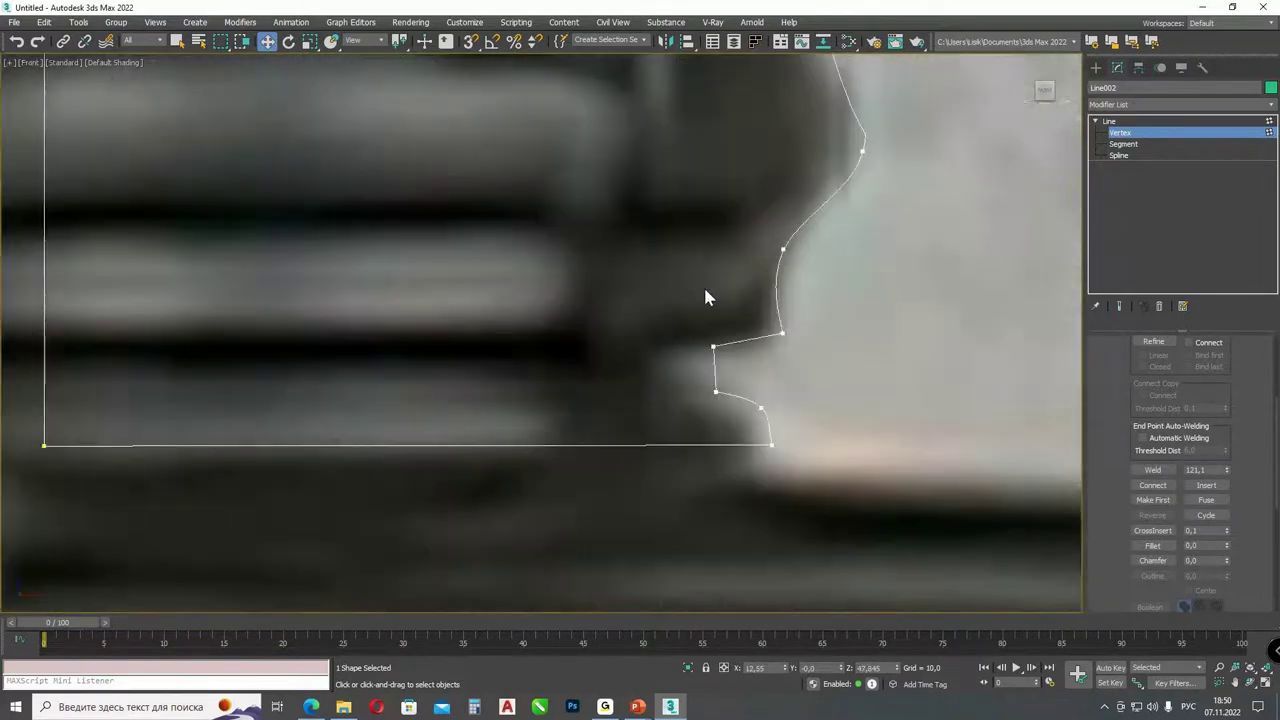
pyautogui.moveTo(715, 391); pyautogui.dragTo(670, 377)
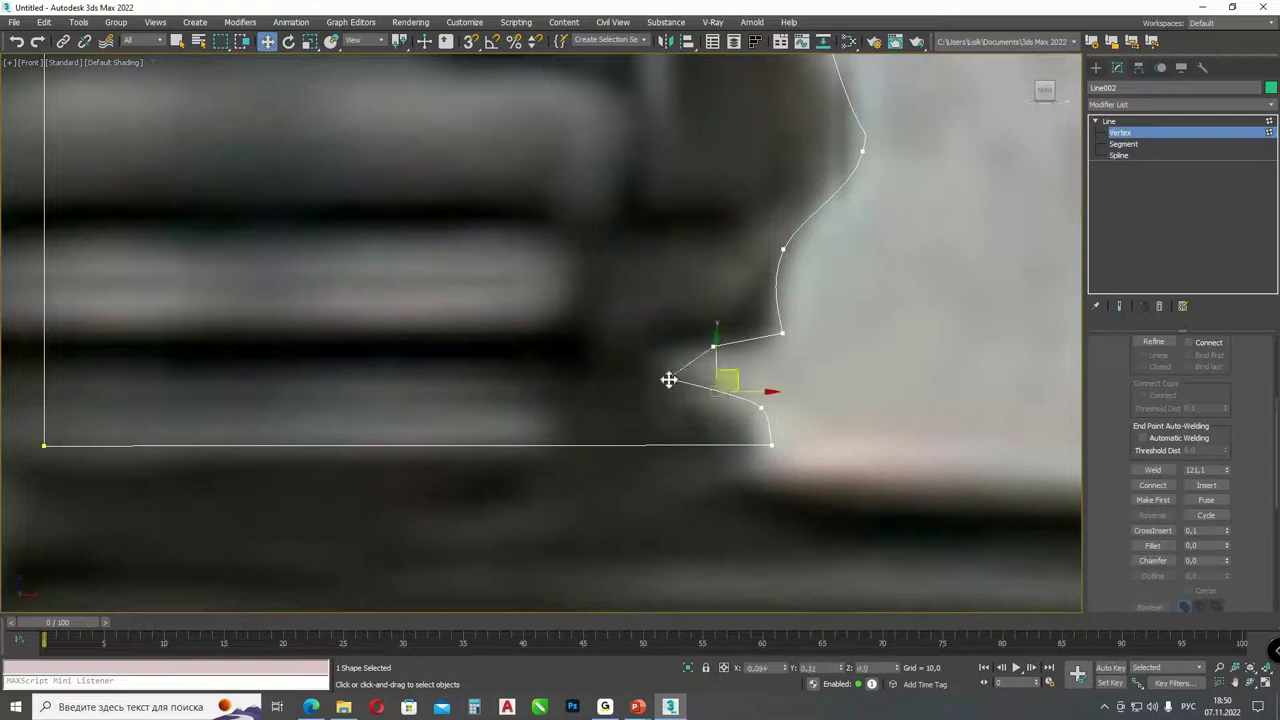
pyautogui.click(711, 345)
pyautogui.scroll(-3, 668, 343)
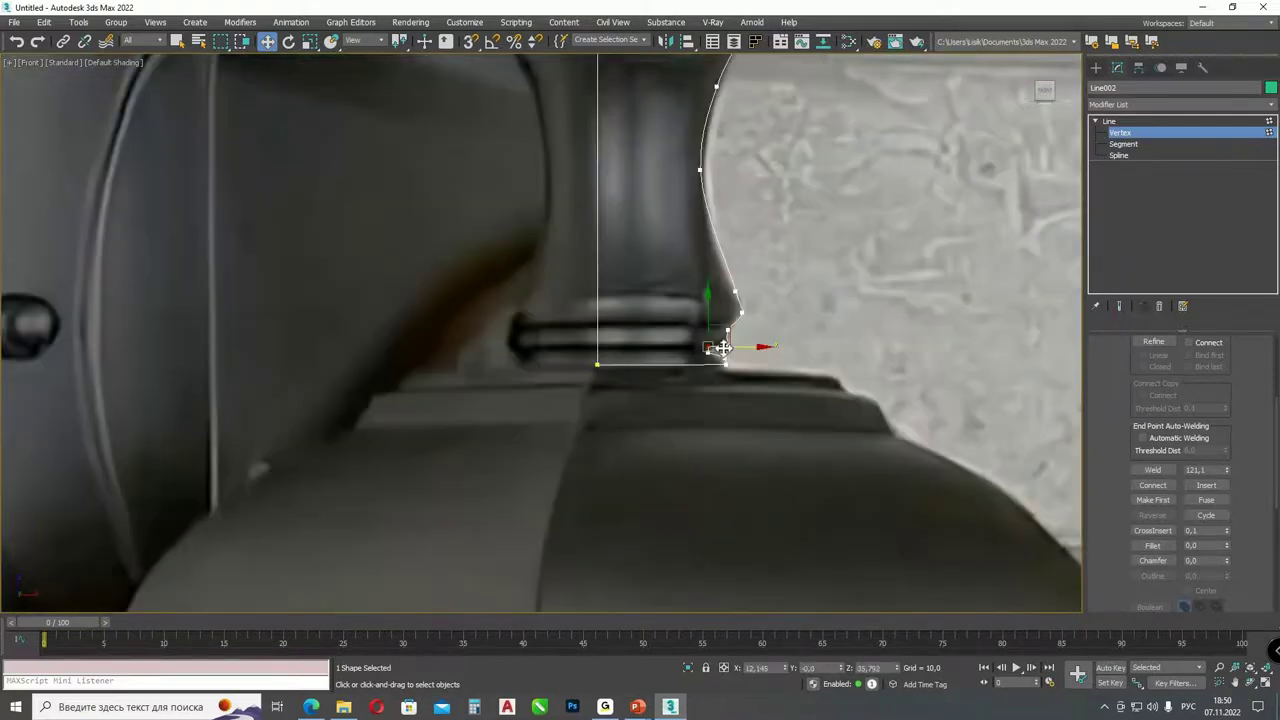
# - Select the lower profile's outer vertices except those at the sharp necks and convert them to smooth curves
pyautogui.scroll(-4, 714, 407)
pyautogui.moveTo(706, 393); pyautogui.dragTo(708, 135, button='middle')
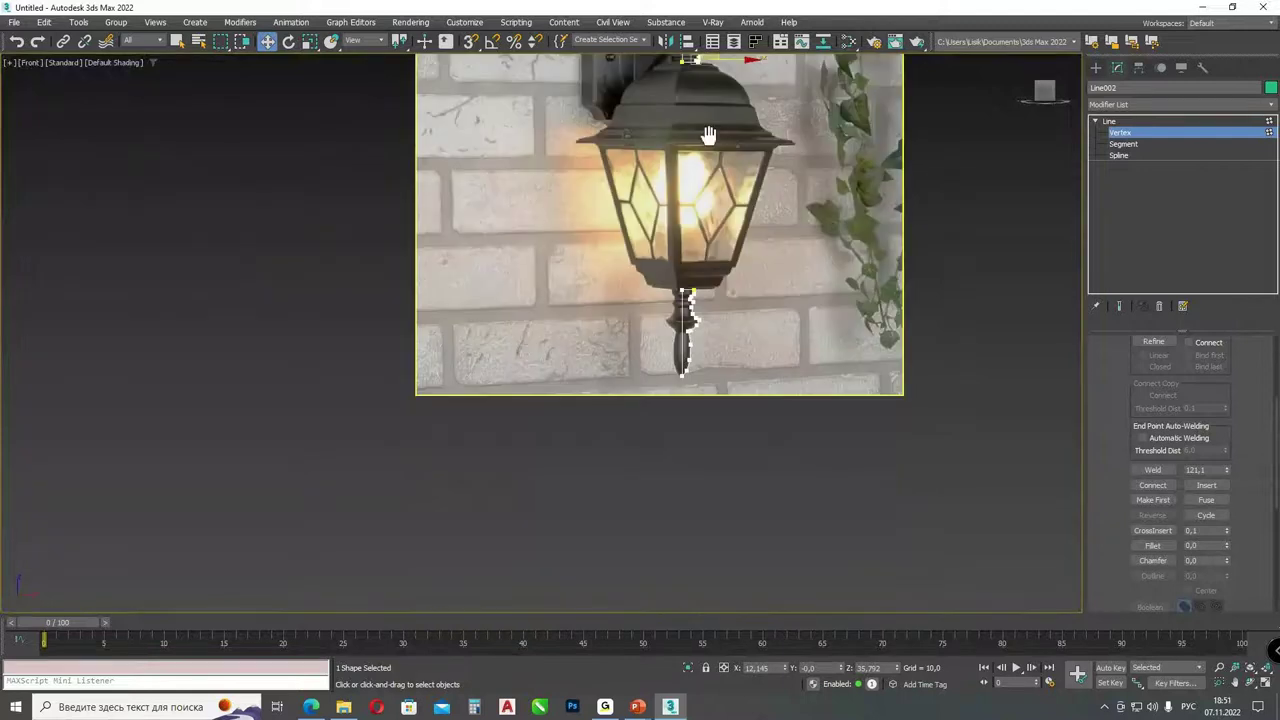
pyautogui.scroll(10, 690, 350)
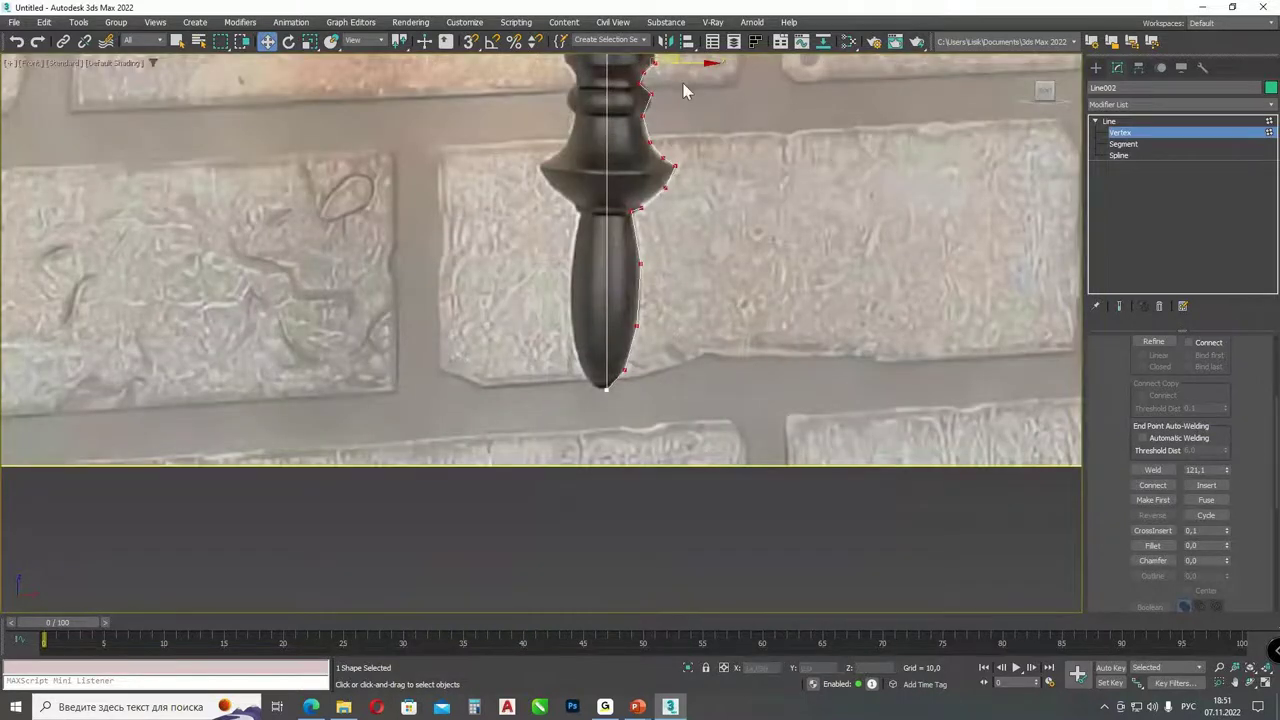
pyautogui.scroll(-3, 673, 296)
pyautogui.click(651, 382)
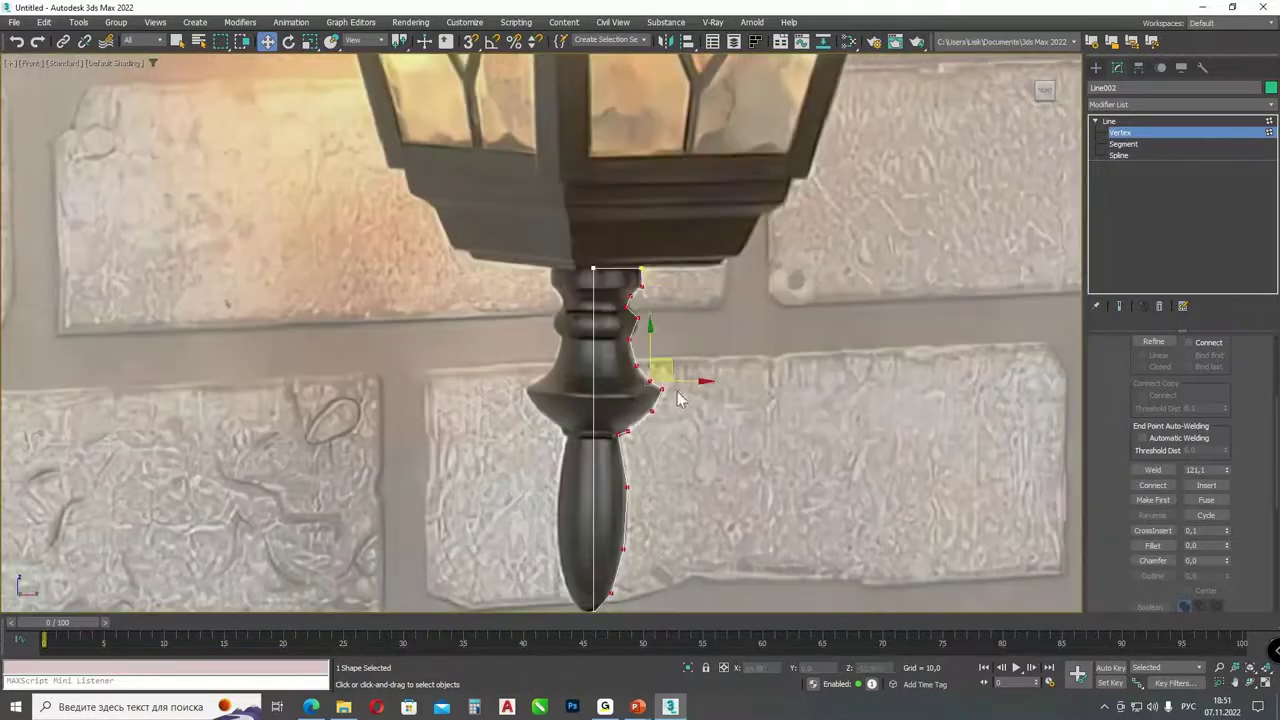
pyautogui.click(634, 317)
pyautogui.keyDown('alt'); pyautogui.moveTo(624, 307); pyautogui.dragTo(631, 314); pyautogui.keyUp('alt')
pyautogui.click(616, 429)
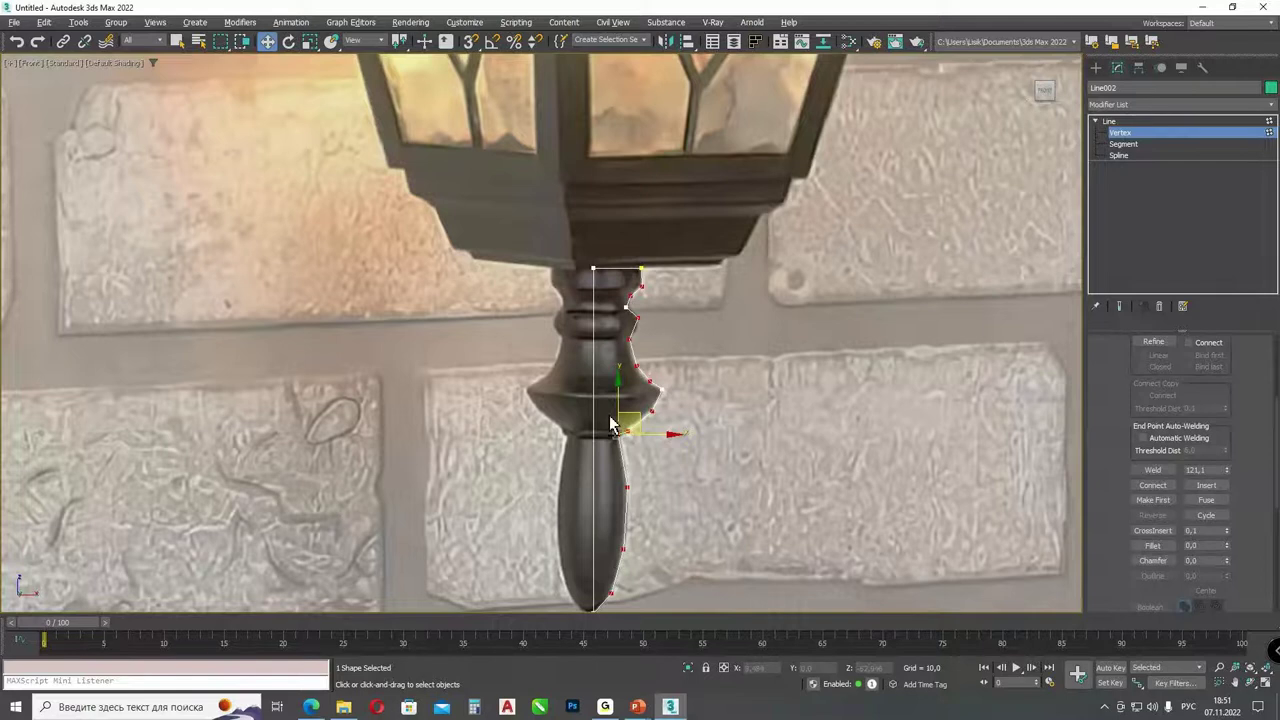
pyautogui.click(626, 487)
pyautogui.rightClick(617, 402)
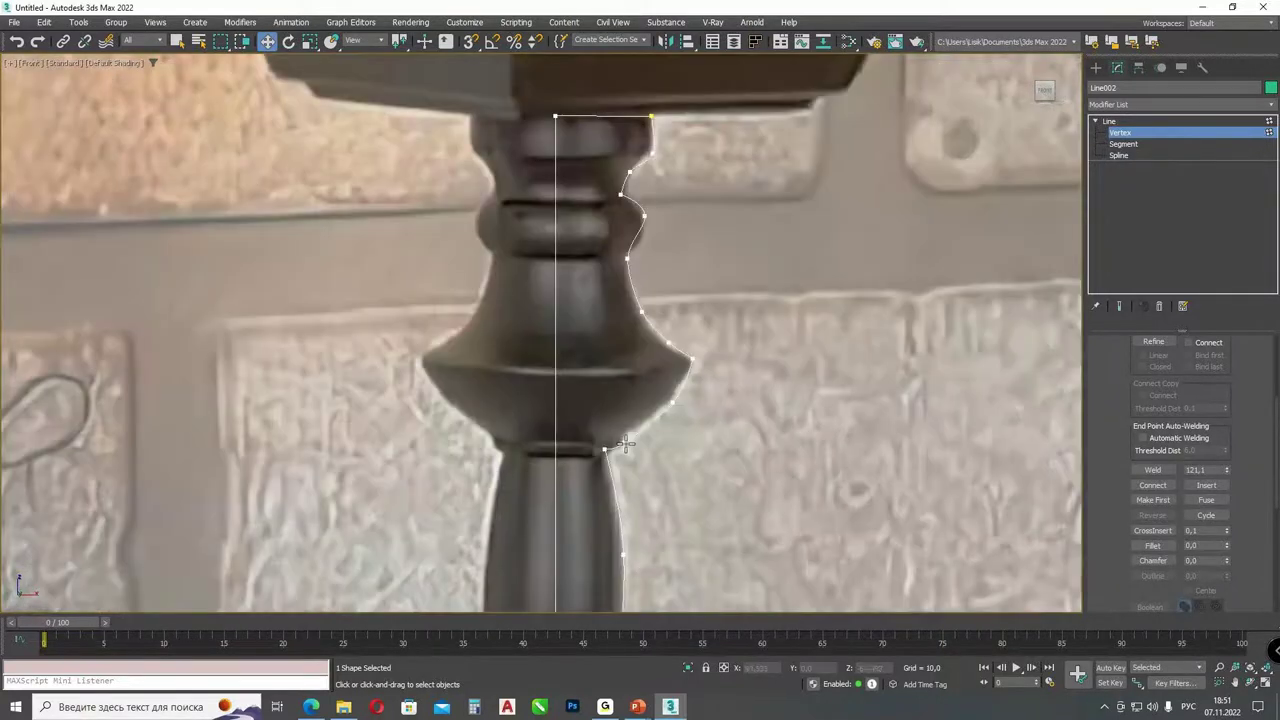
pyautogui.click(612, 432)
pyautogui.scroll(2, 672, 388)
pyautogui.scroll(-3, 672, 388)
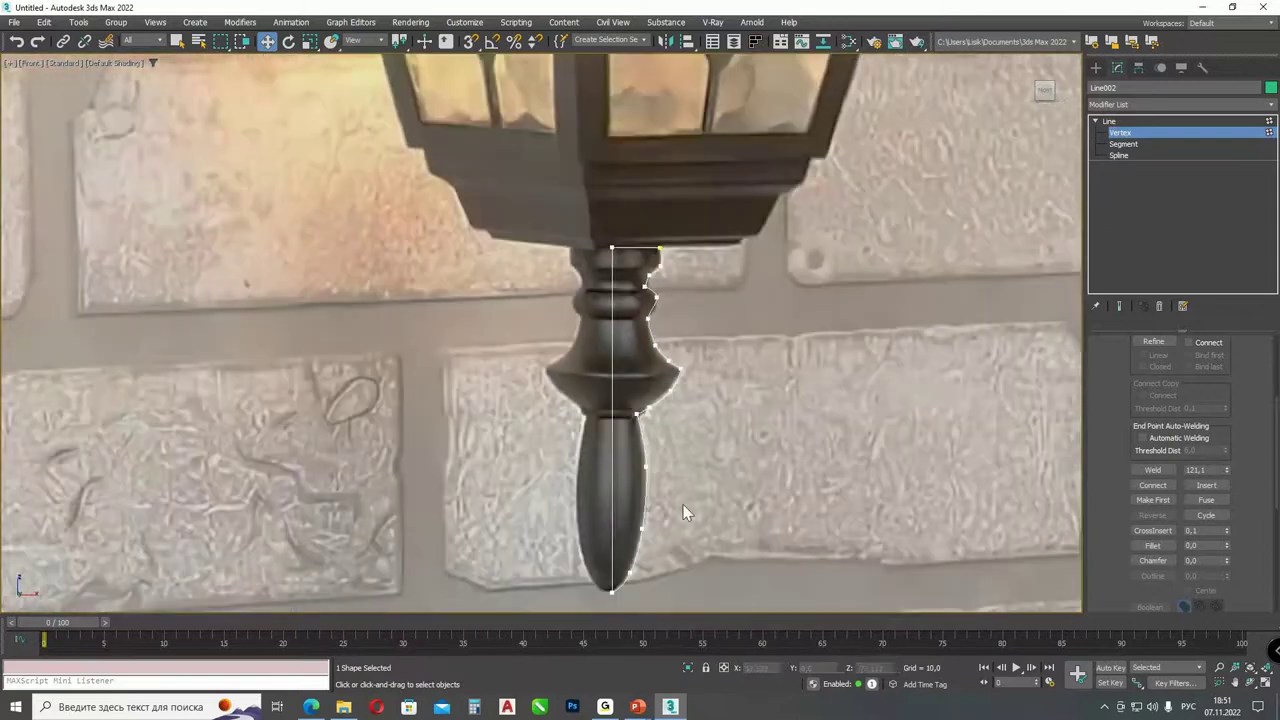
# - Apply a Lathe modifier to both profiles, aligned to Min with Weld Core enabled
pyautogui.press('1')
pyautogui.scroll(-4, 962, 173)
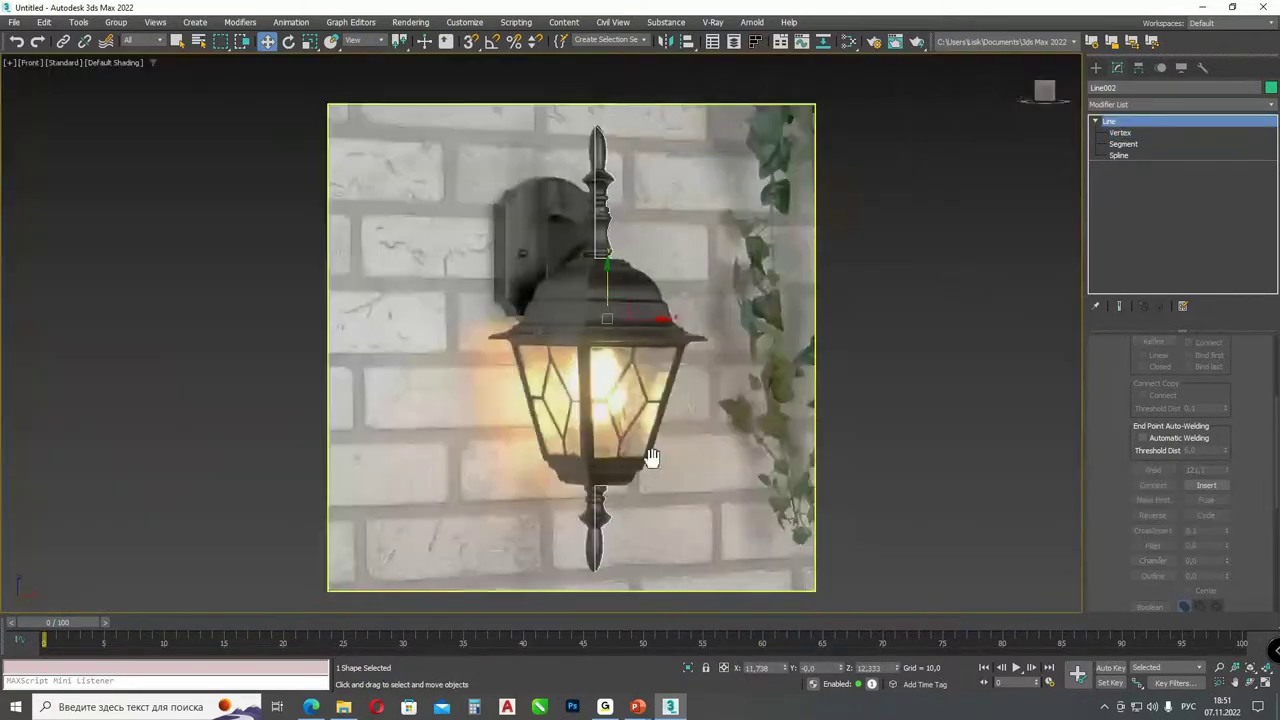
pyautogui.click(1116, 105)
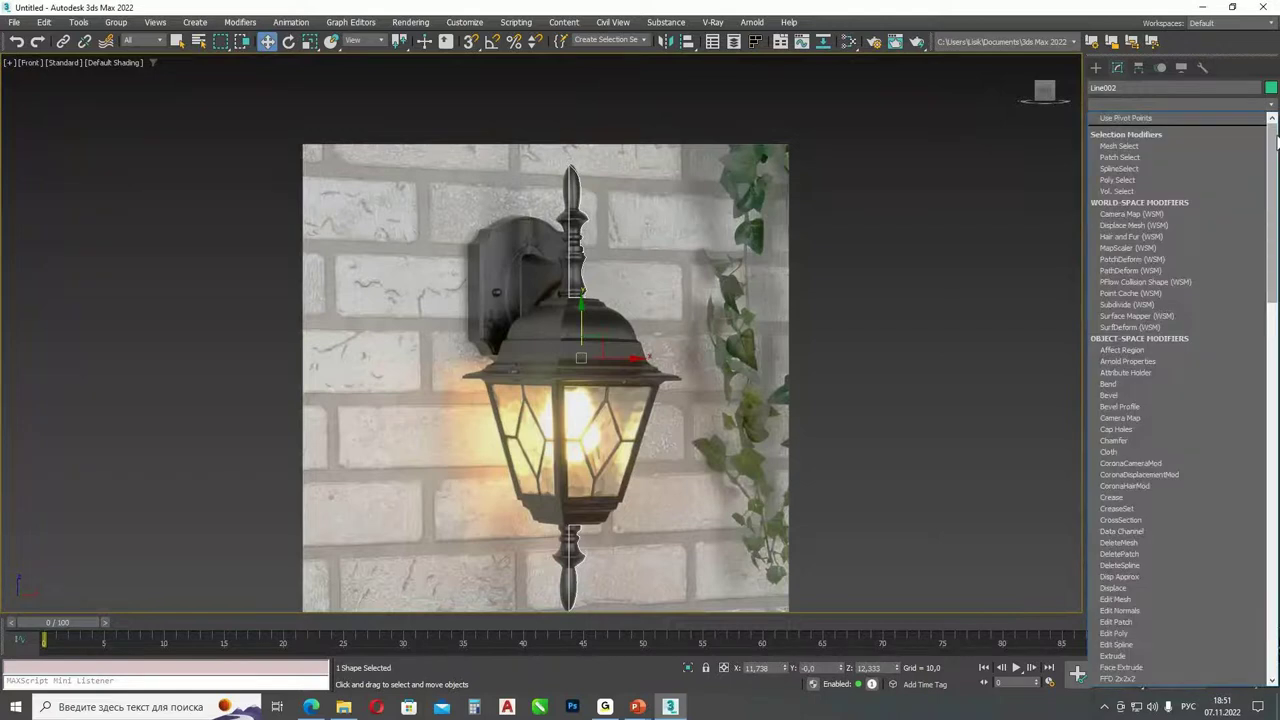
pyautogui.scroll(-10, 1169, 300)
pyautogui.click(1139, 292)
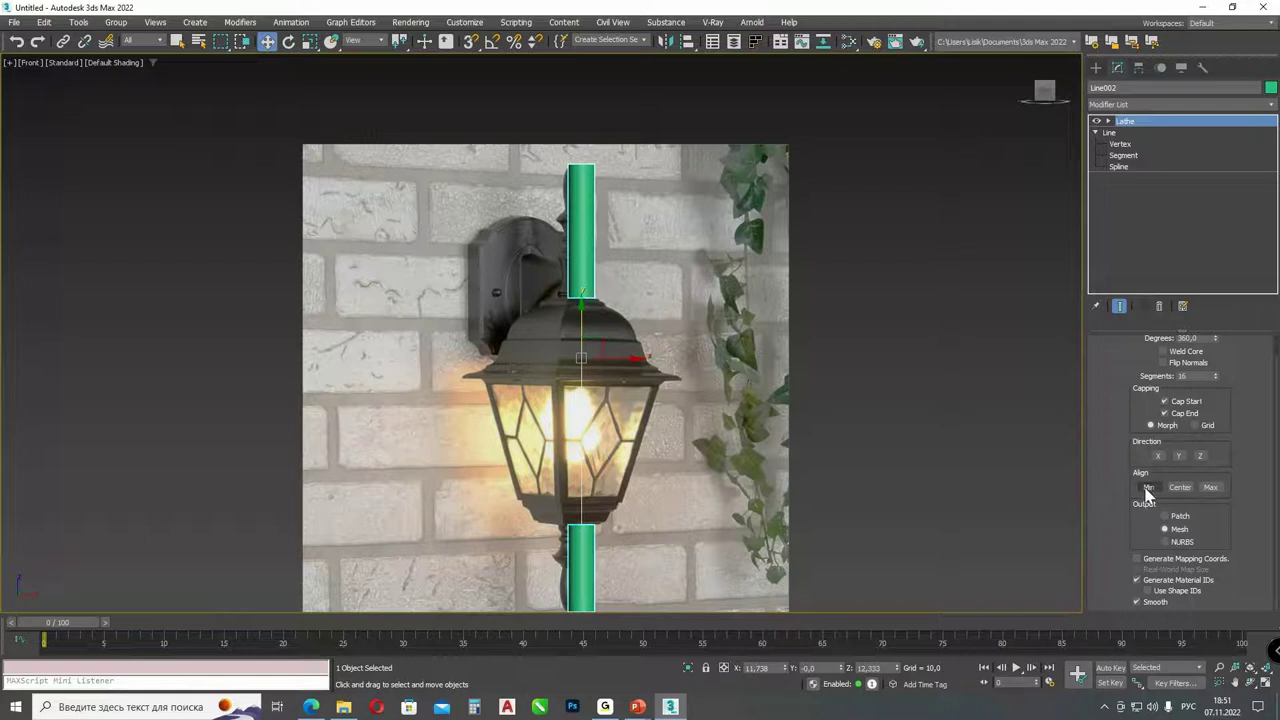
pyautogui.click(1148, 487)
pyautogui.click(1180, 352)
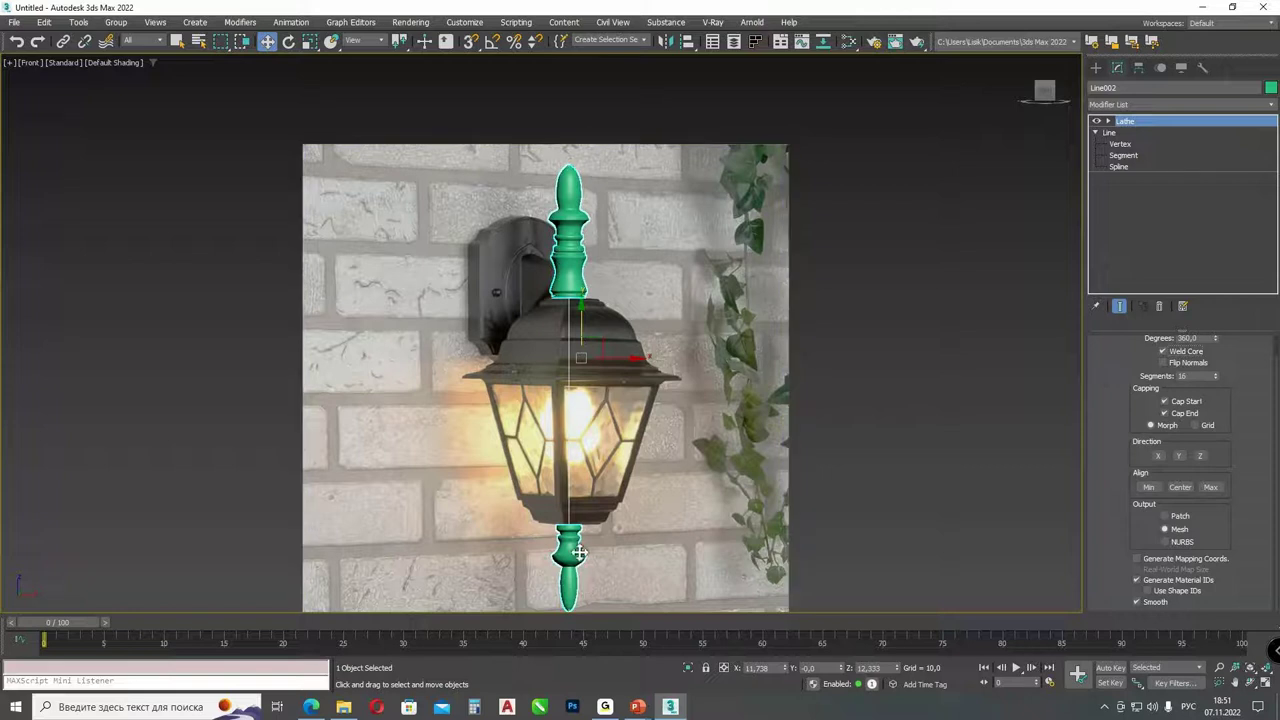
# - Compare the lathed upper stem with the photo and select its profile's axis vertices to check the central edge
pyautogui.scroll(8, 553, 168)
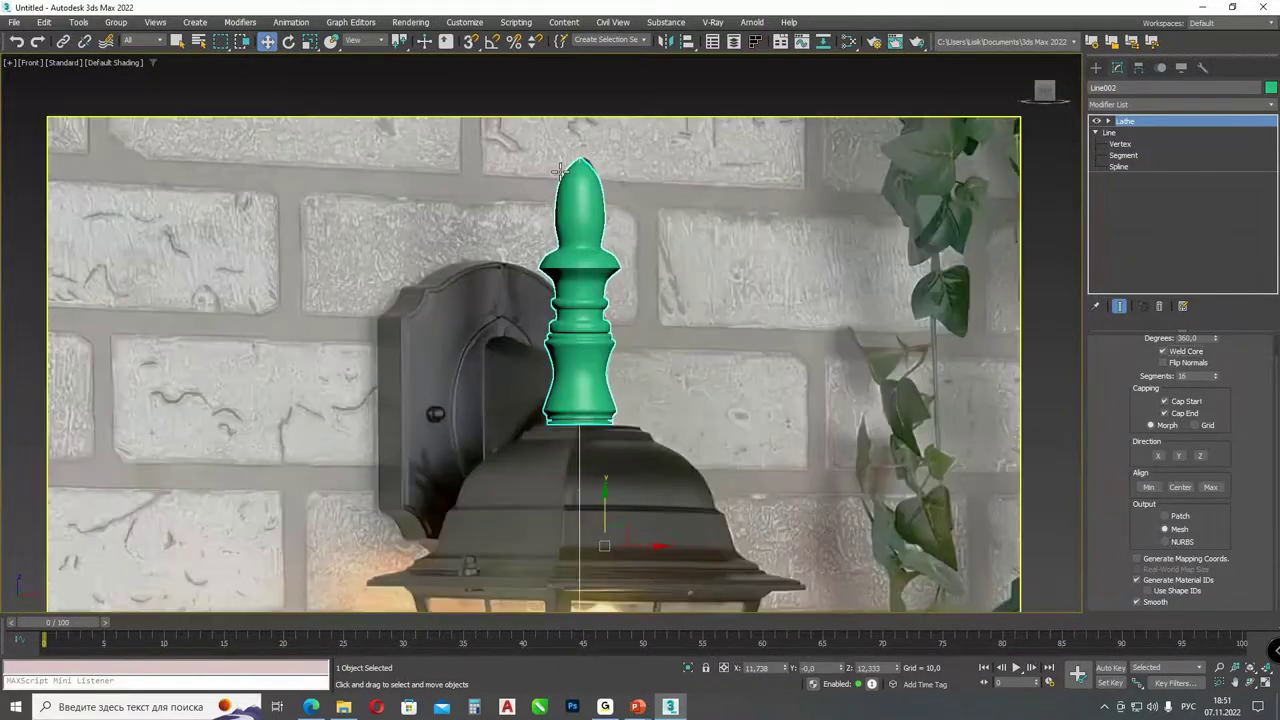
pyautogui.scroll(-6, 630, 517)
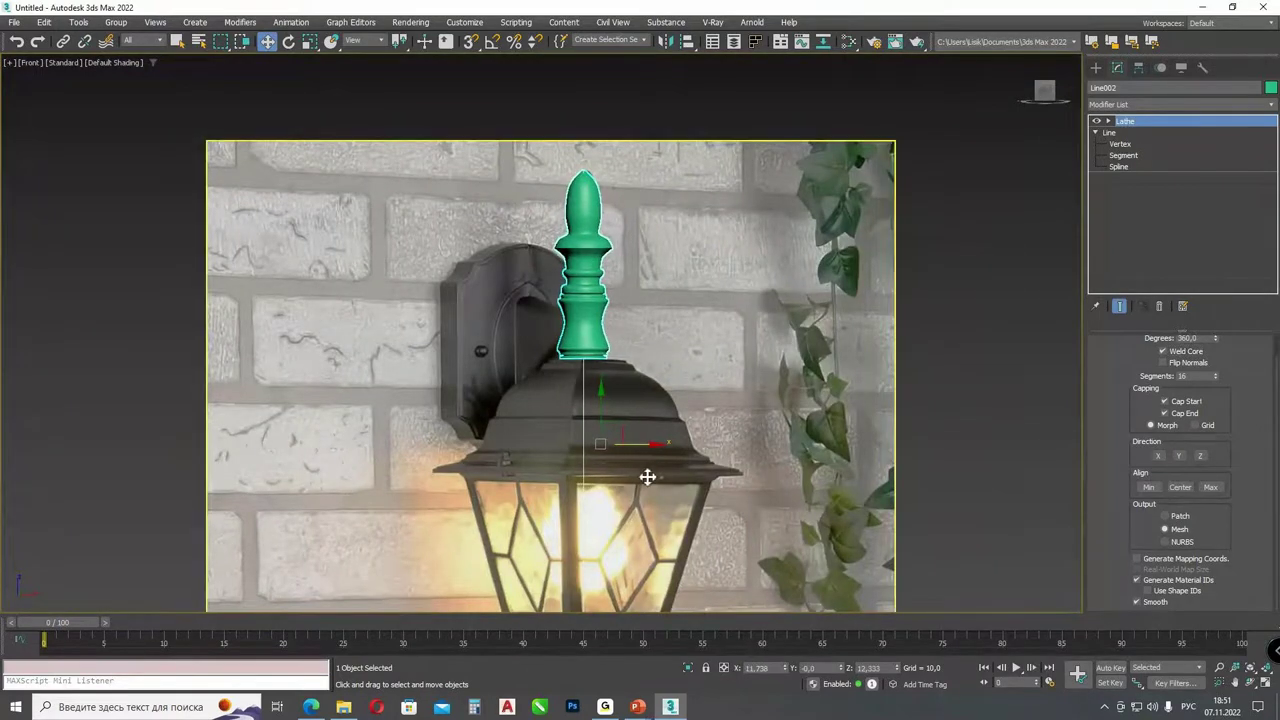
pyautogui.click(1120, 144)
pyautogui.scroll(4, 586, 257)
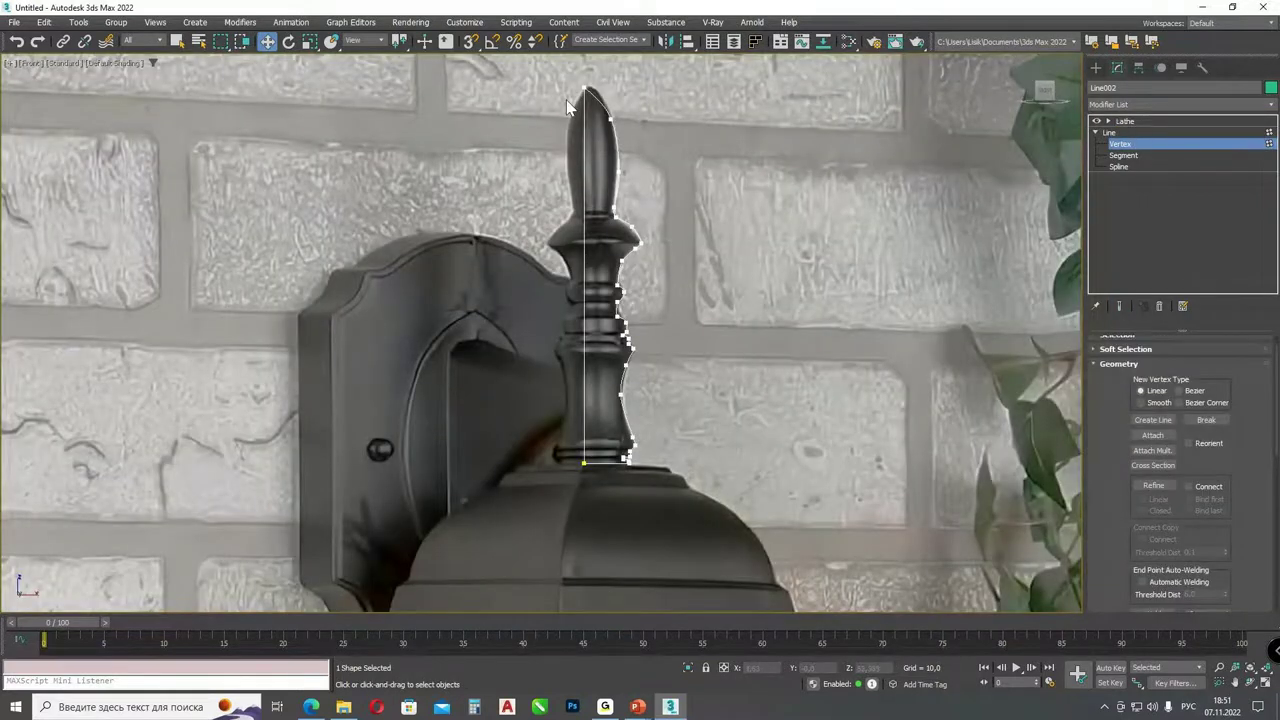
pyautogui.moveTo(564, 70); pyautogui.dragTo(593, 489)
pyautogui.scroll(-5, 583, 285)
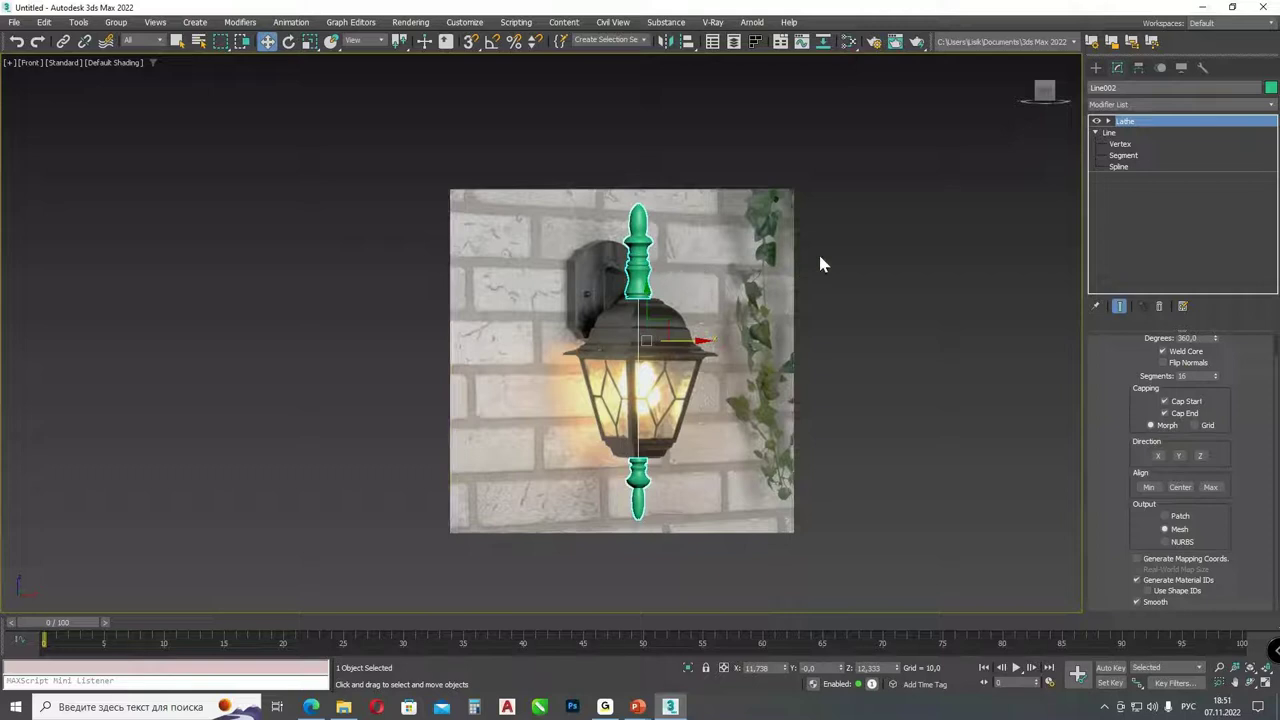
# - Detach the upper stem's spline from the lathed line as a separate object named Shape001, leaving the Lathe on the lower stem
pyautogui.click(1137, 166)
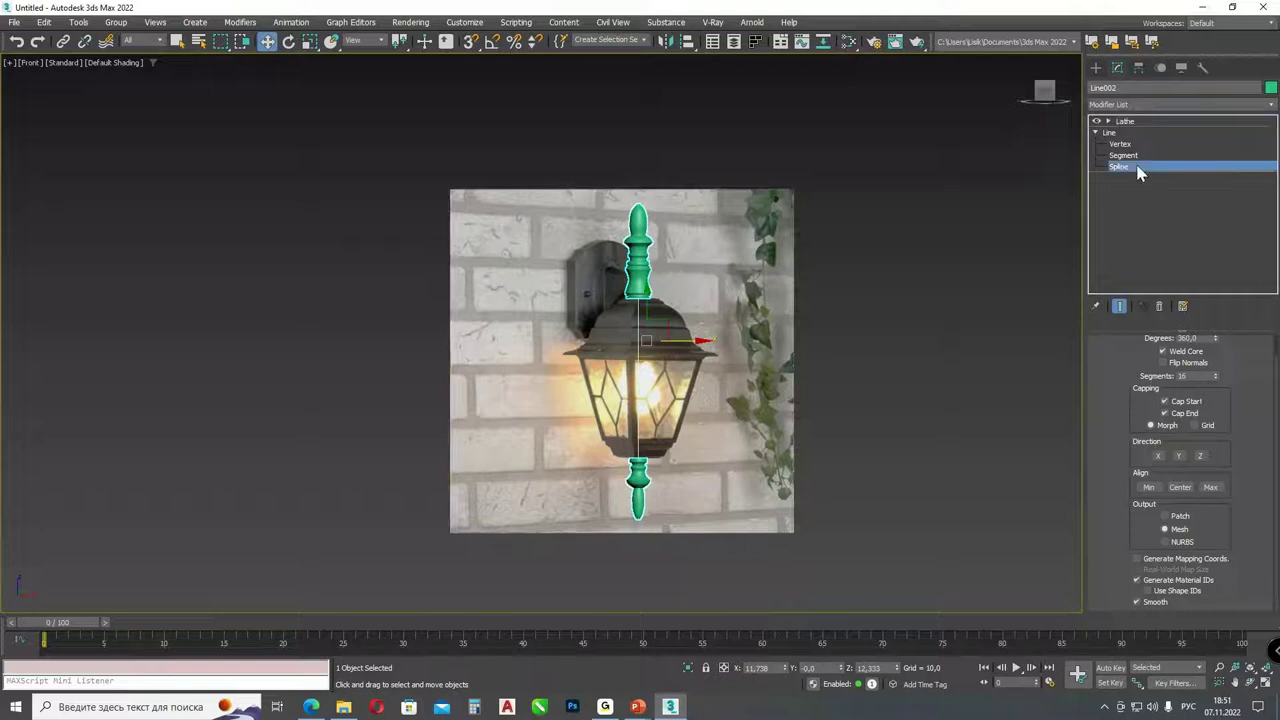
pyautogui.click(662, 196)
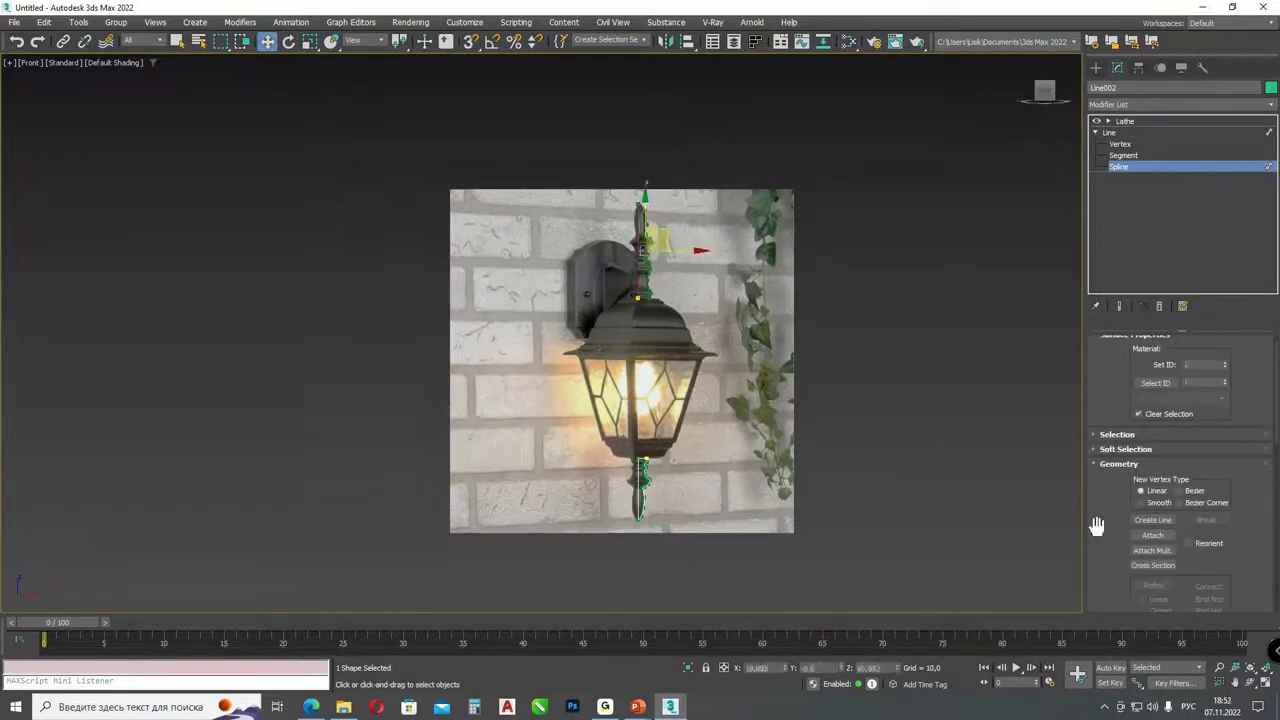
pyautogui.moveTo(1097, 523); pyautogui.dragTo(1122, 192)
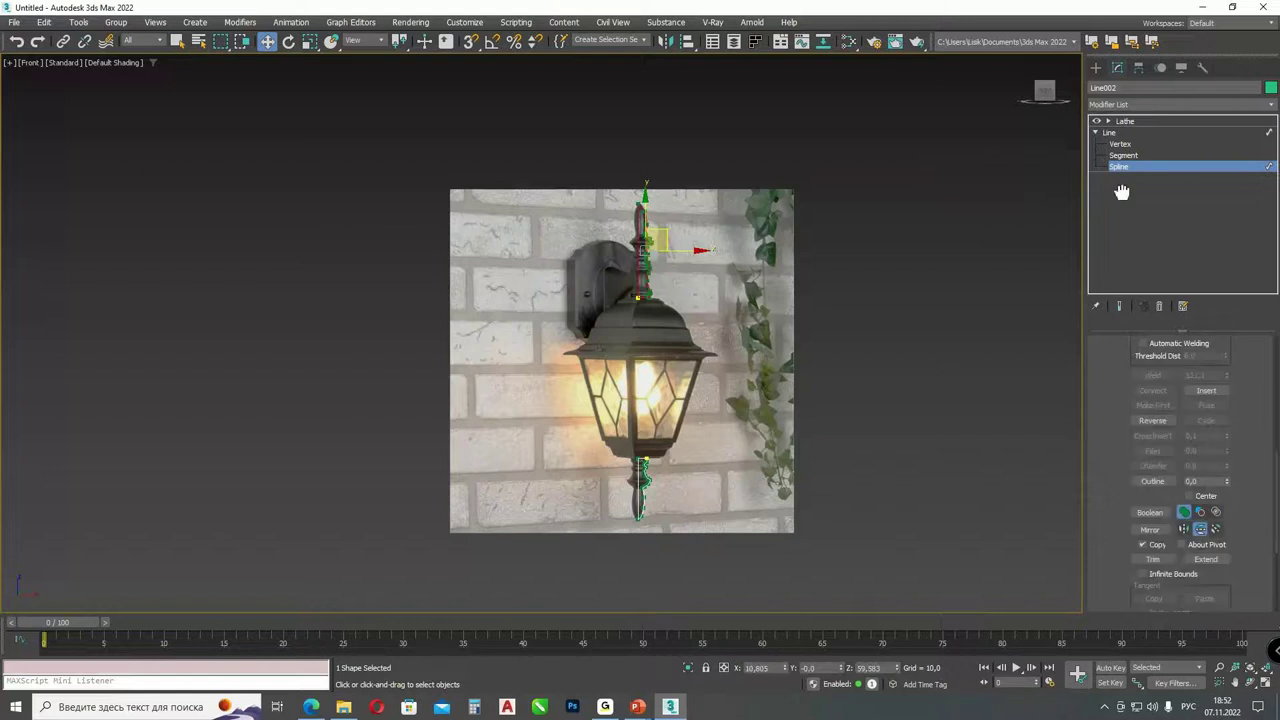
pyautogui.moveTo(1106, 526); pyautogui.dragTo(1091, 375)
pyautogui.click(1151, 514)
pyautogui.hotkey('ctrl', 'z')
pyautogui.click(1161, 547)
pyautogui.click(1153, 546)
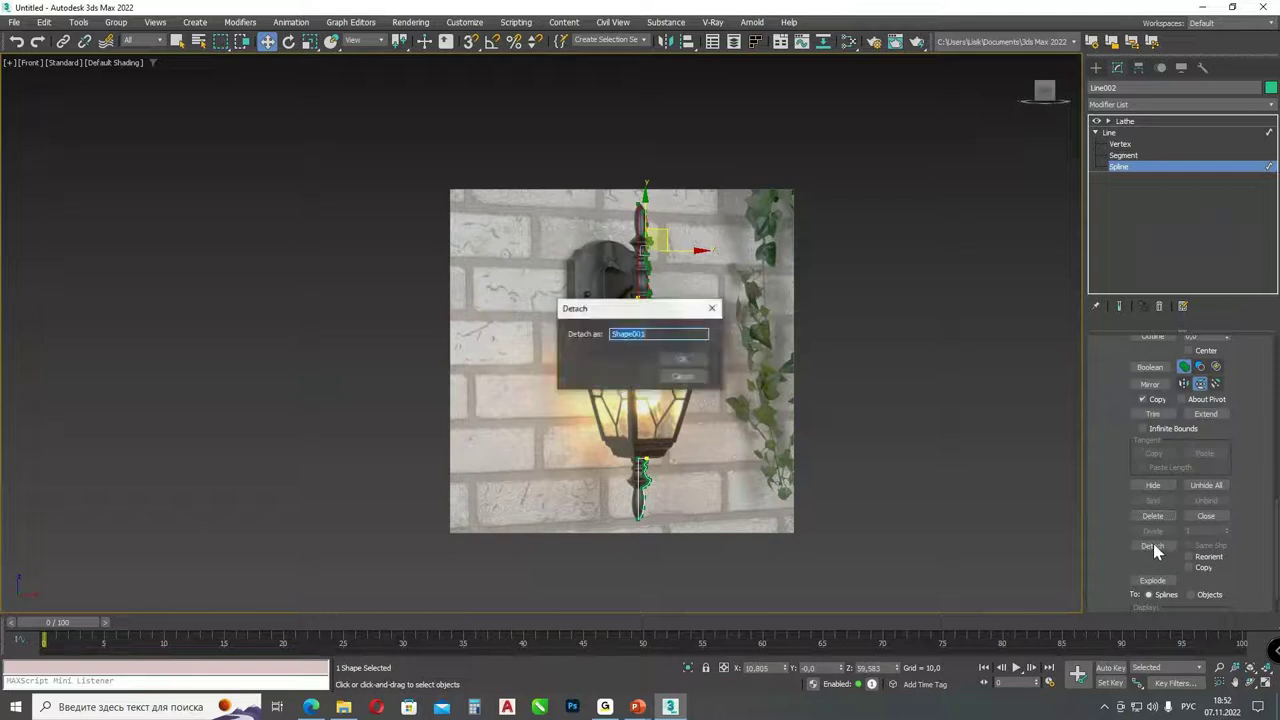
pyautogui.press('Return')
pyautogui.click(1109, 133)
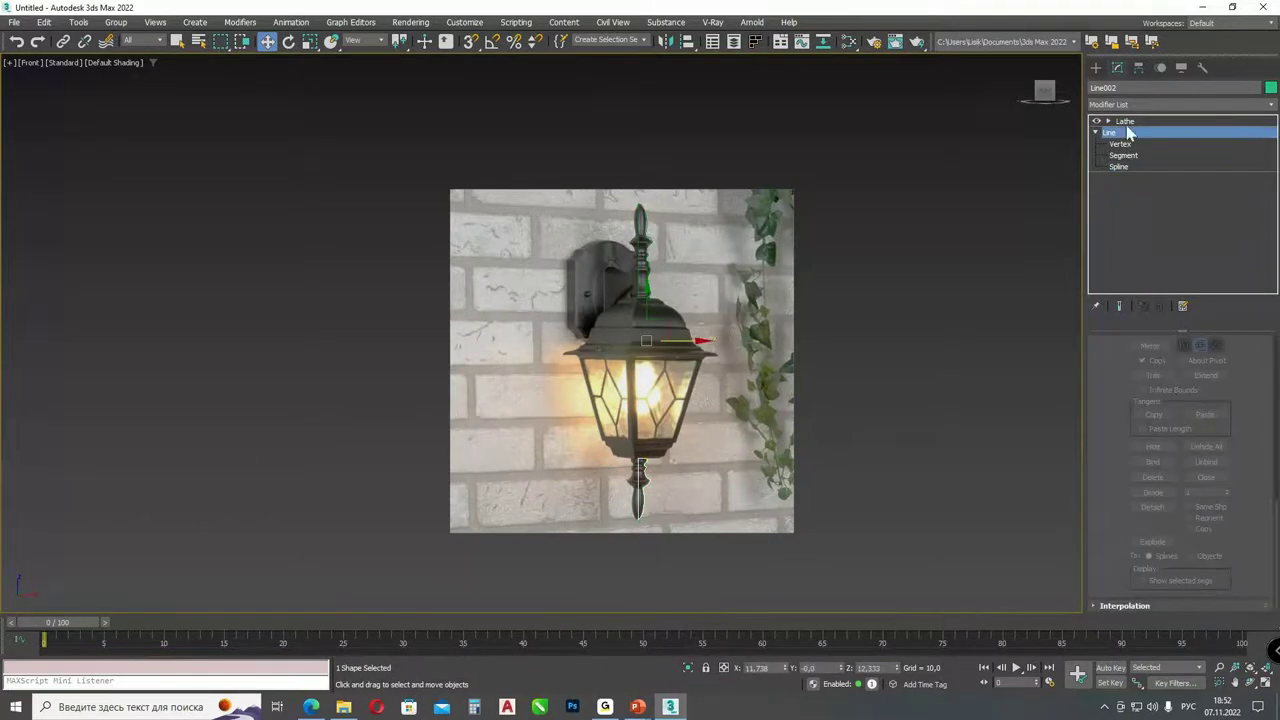
pyautogui.click(1127, 123)
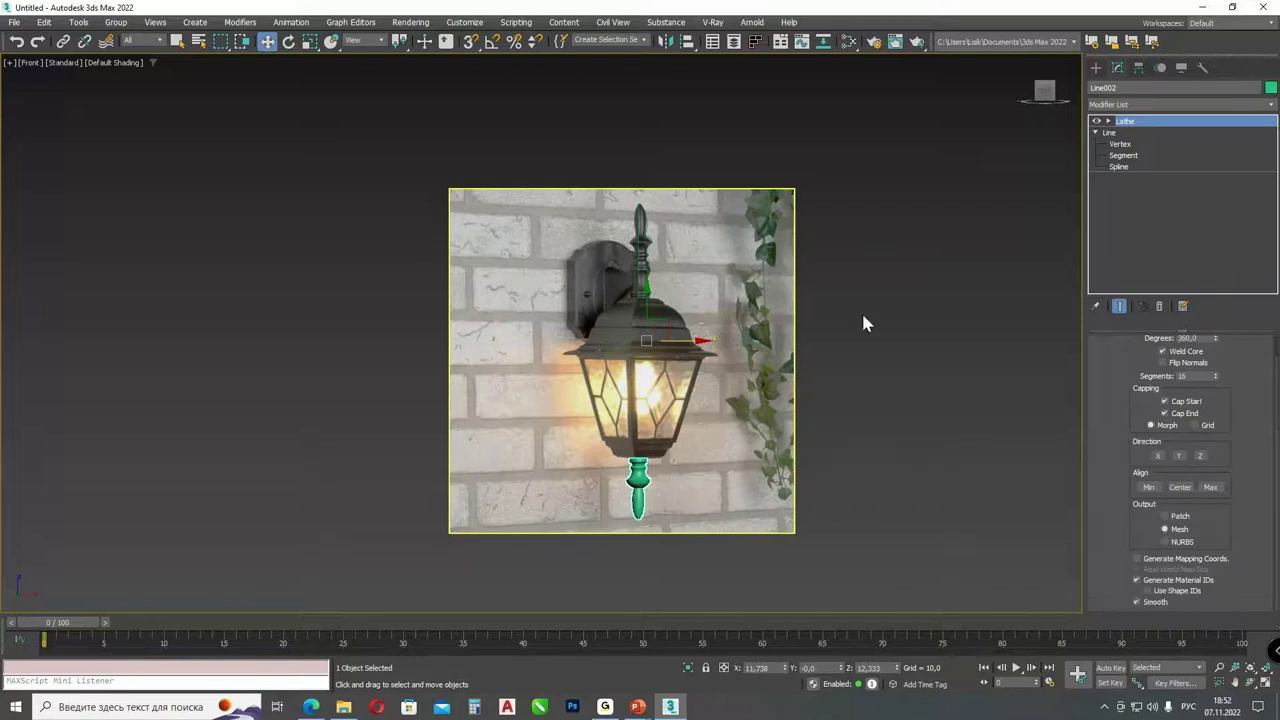
# - Select the detached upper stem profile and adjust its two axis vertices horizontally along the stem's centre
pyautogui.click(640, 240)
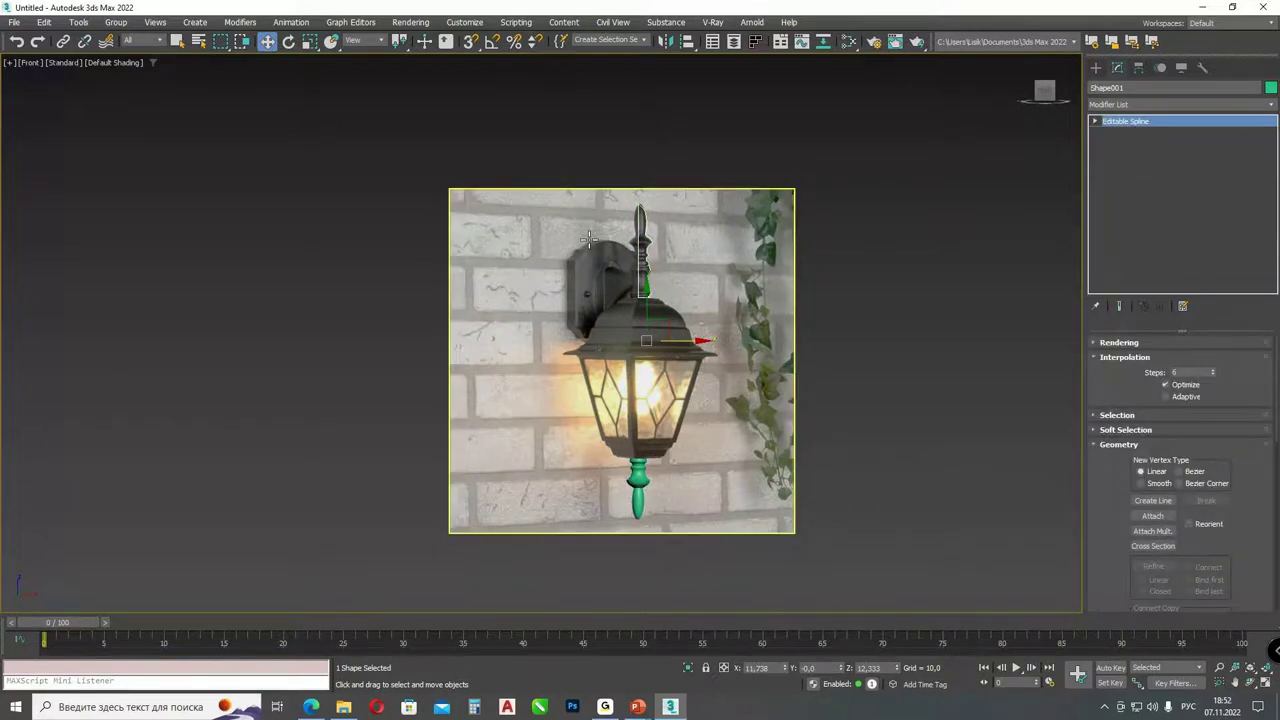
pyautogui.scroll(3, 586, 238)
pyautogui.scroll(2, 604, 198)
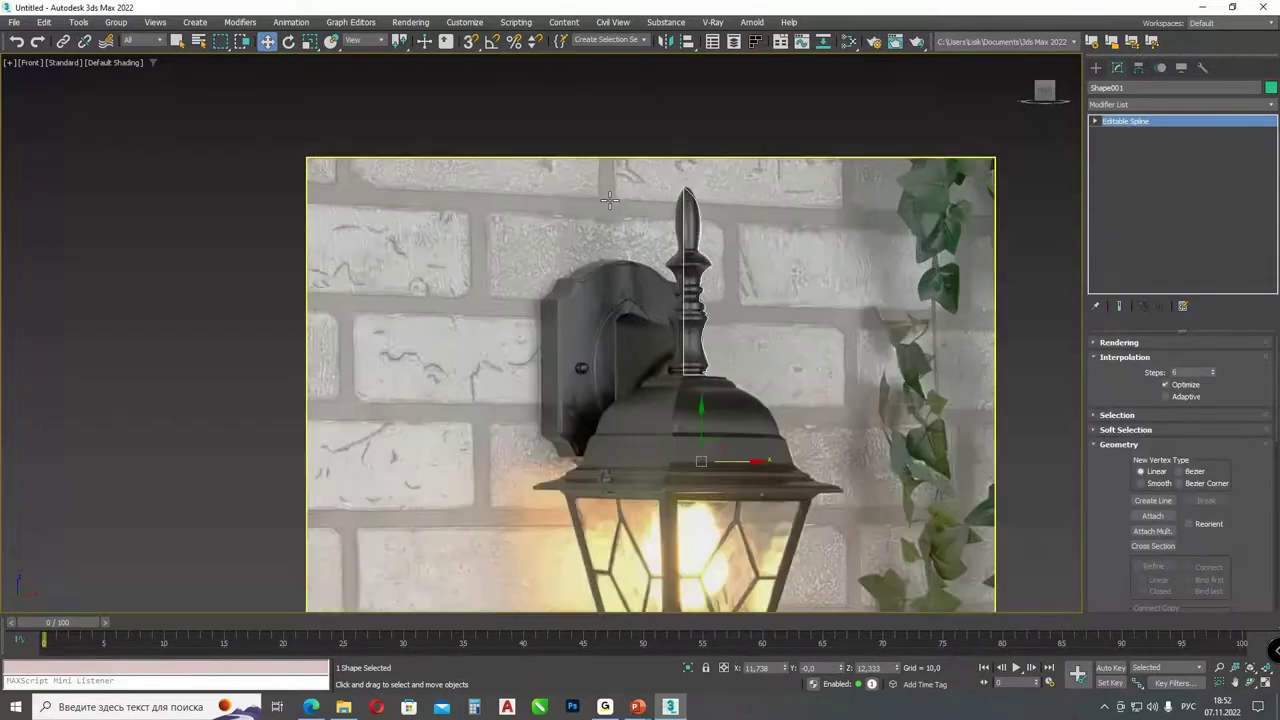
pyautogui.scroll(2, 686, 225)
pyautogui.press('1')
pyautogui.moveTo(729, 436); pyautogui.dragTo(725, 437)
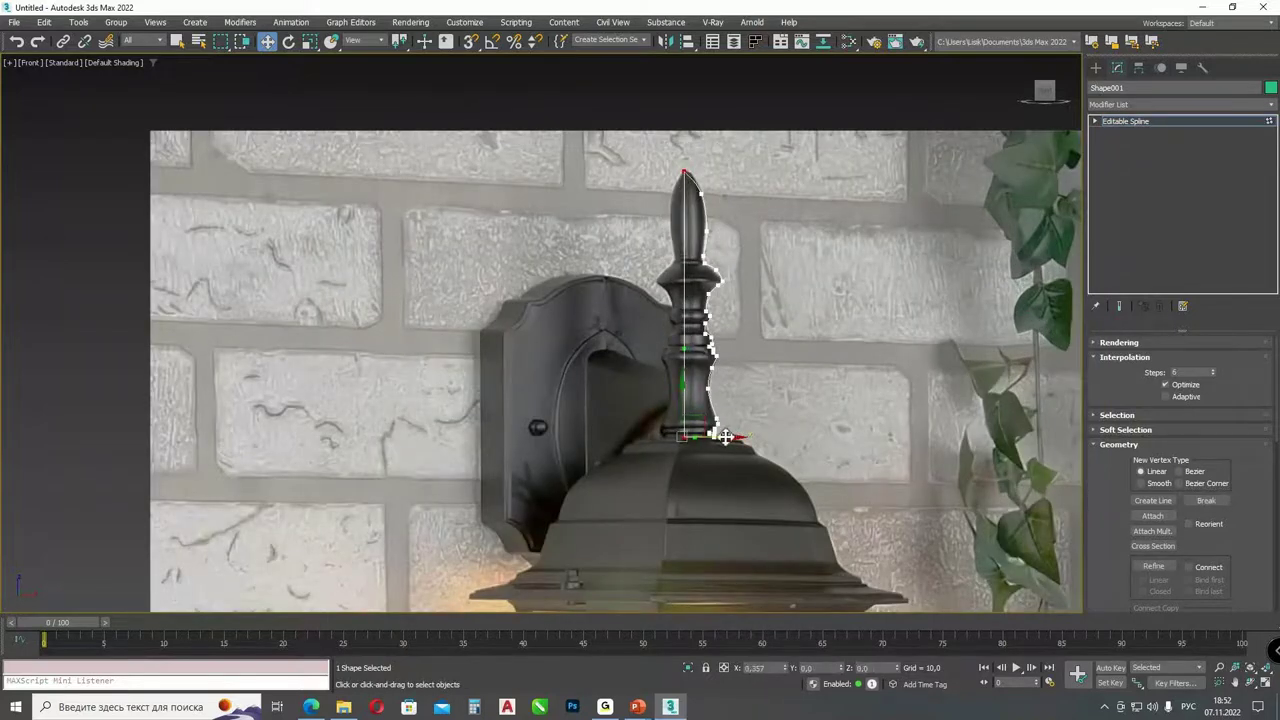
pyautogui.press('1')
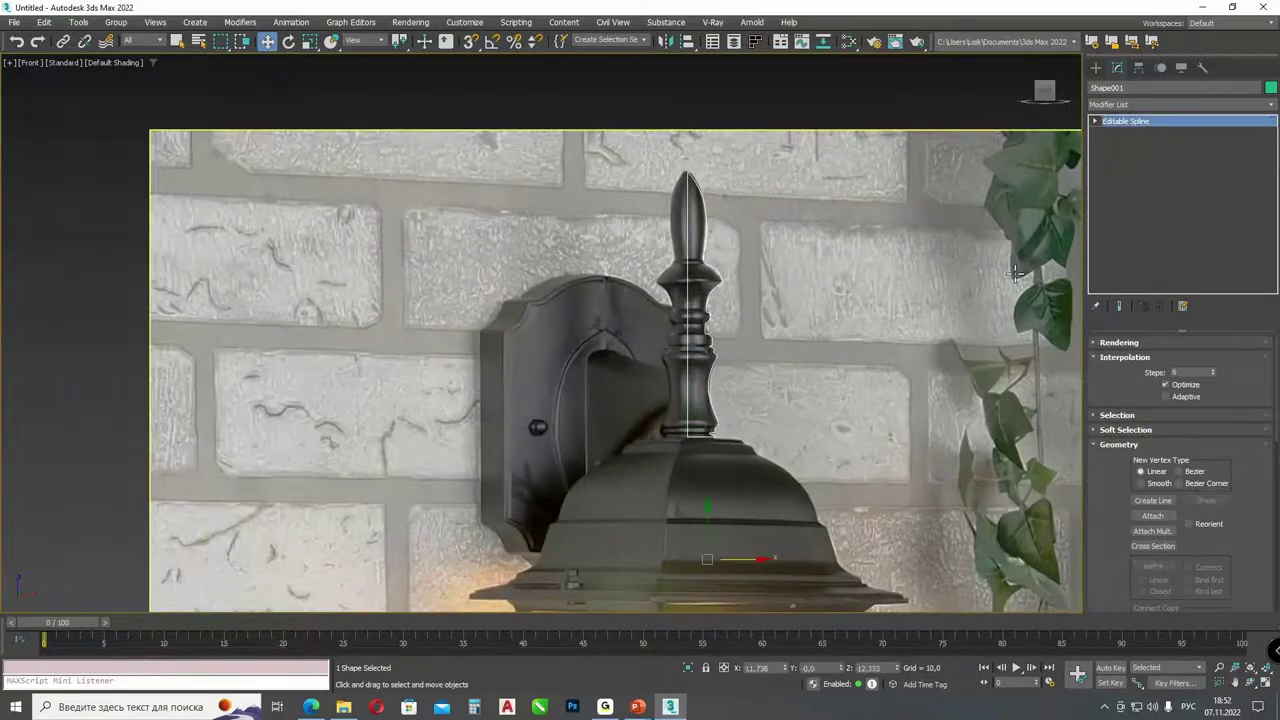
# - Apply a Lathe modifier to the detached upper stem profile
pyautogui.click(1171, 97)
pyautogui.moveTo(1268, 137); pyautogui.dragTo(1276, 244)
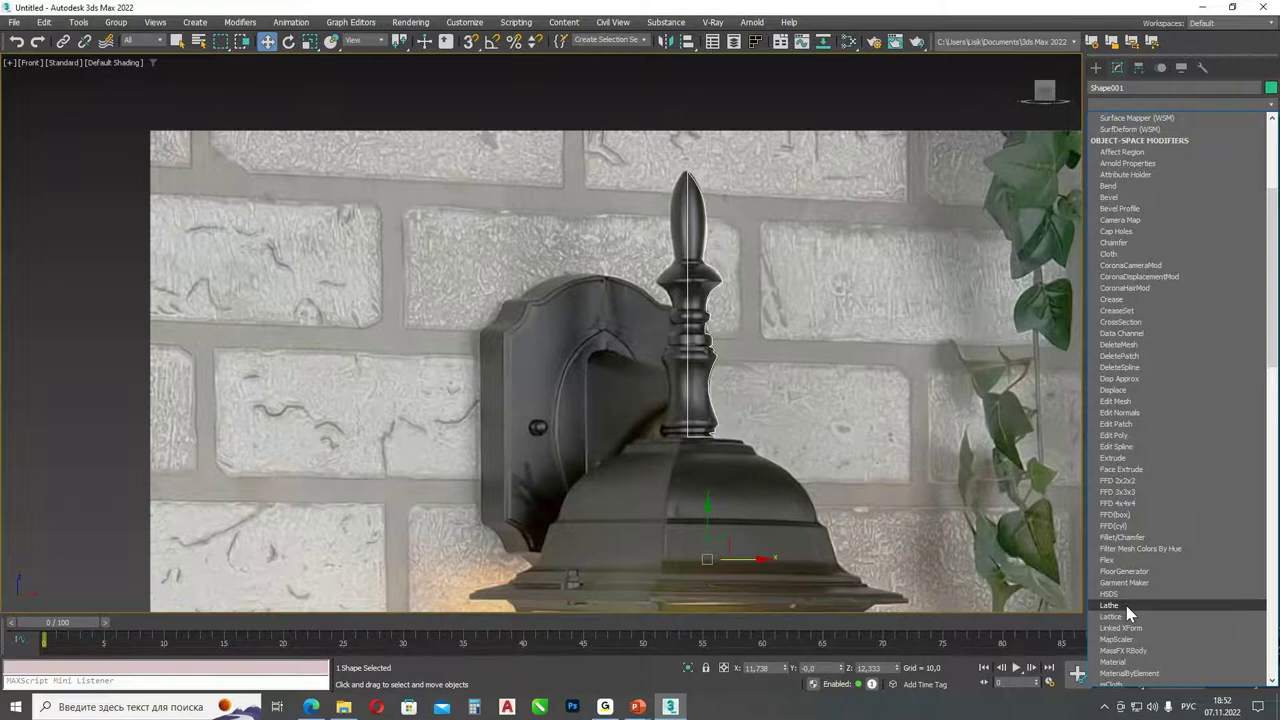
pyautogui.click(1125, 605)
pyautogui.scroll(-5, 998, 476)
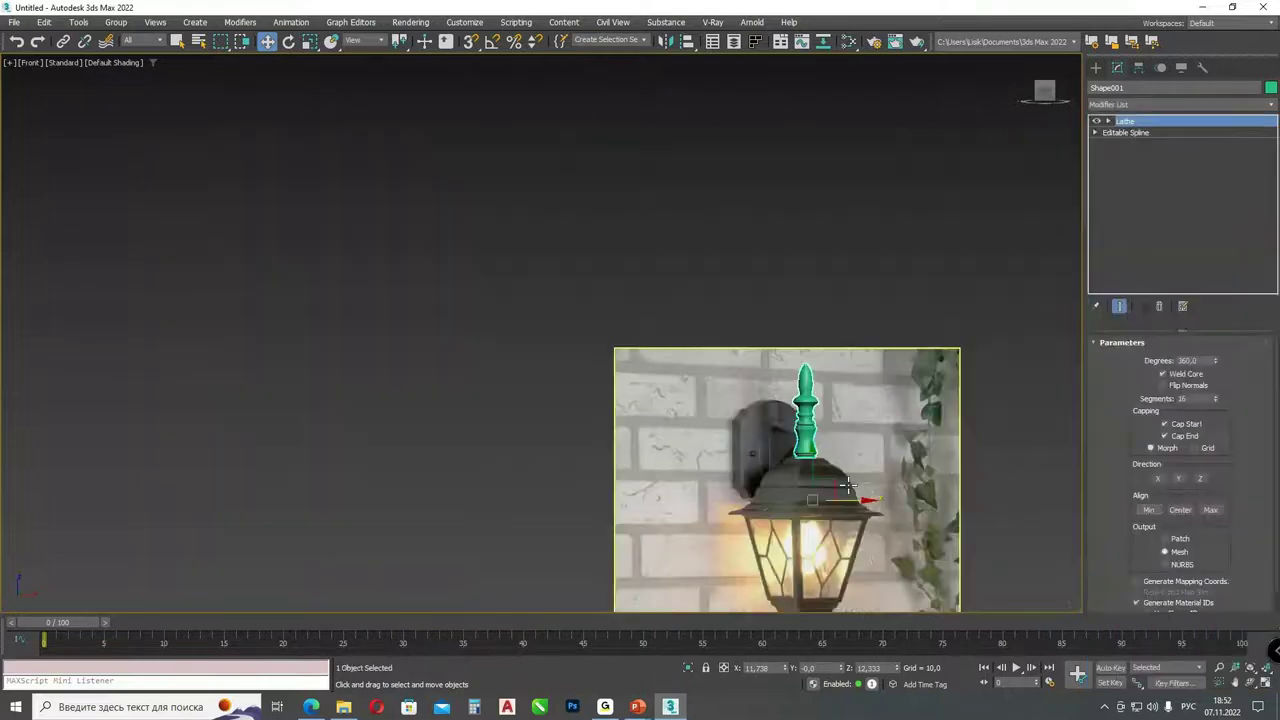
# - Select both lathed stems and hide them to expose the reference photo
pyautogui.click(998, 476)
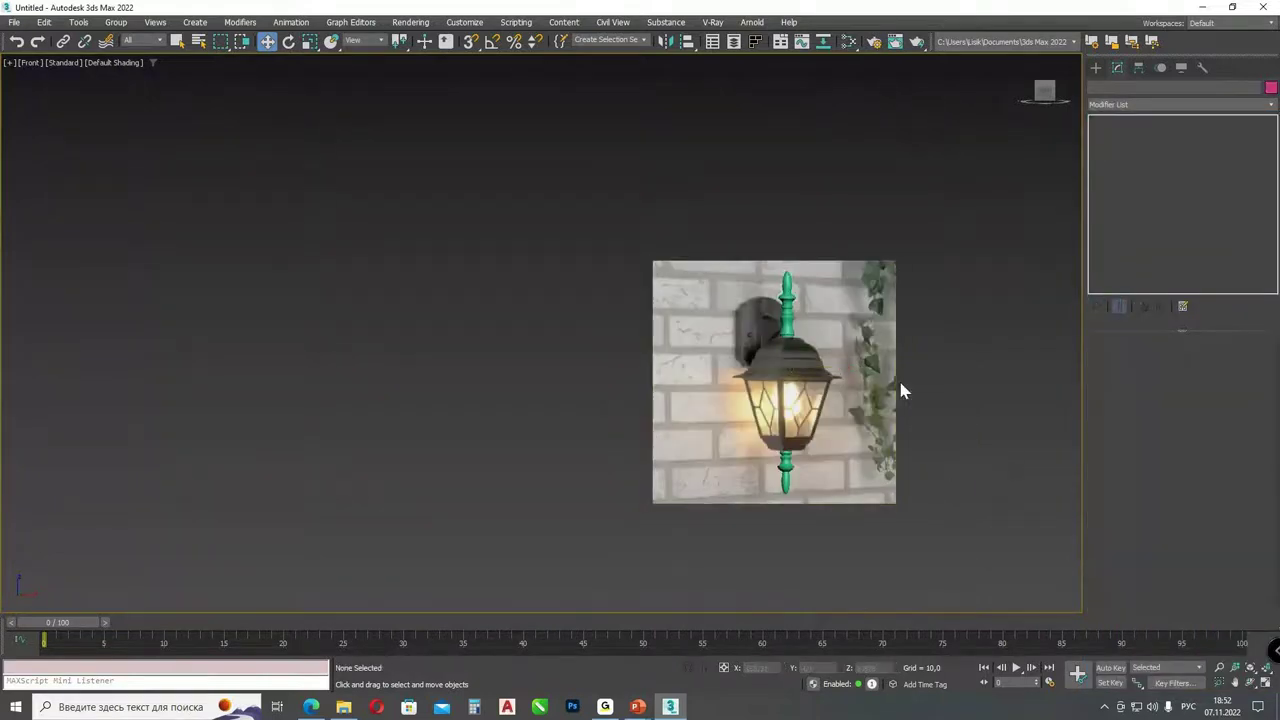
pyautogui.scroll(3, 788, 376)
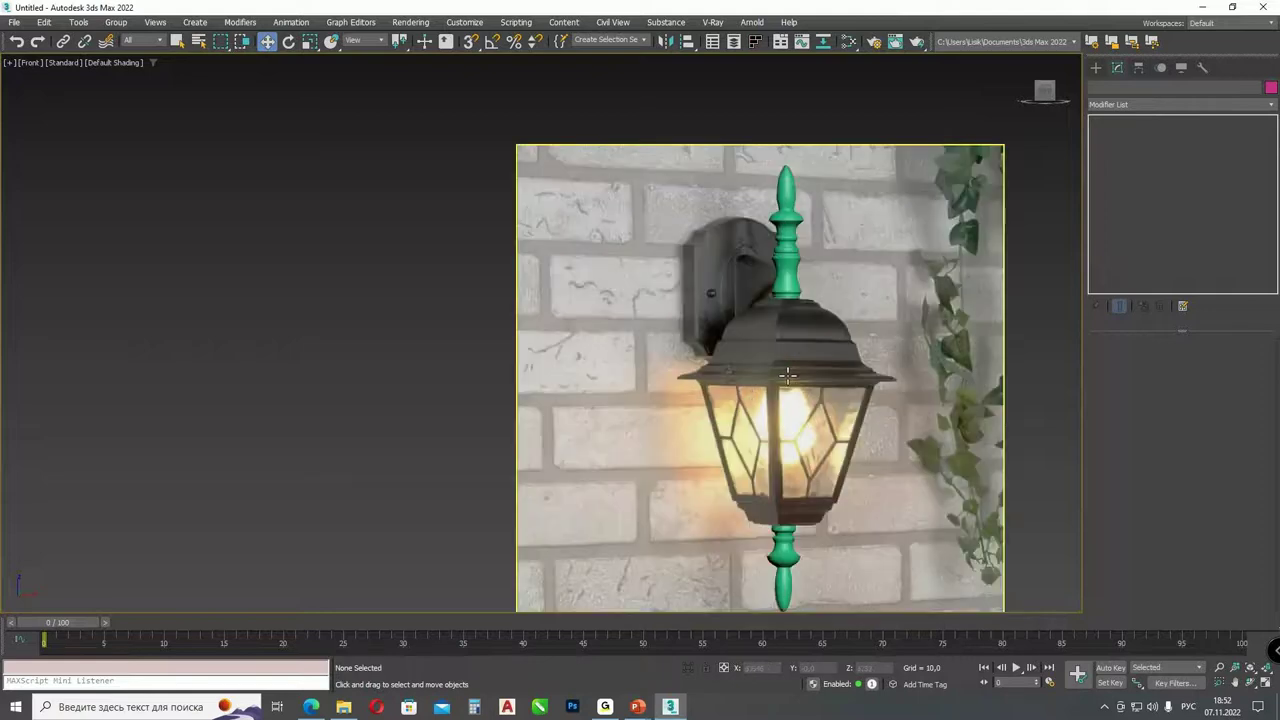
pyautogui.click(787, 285)
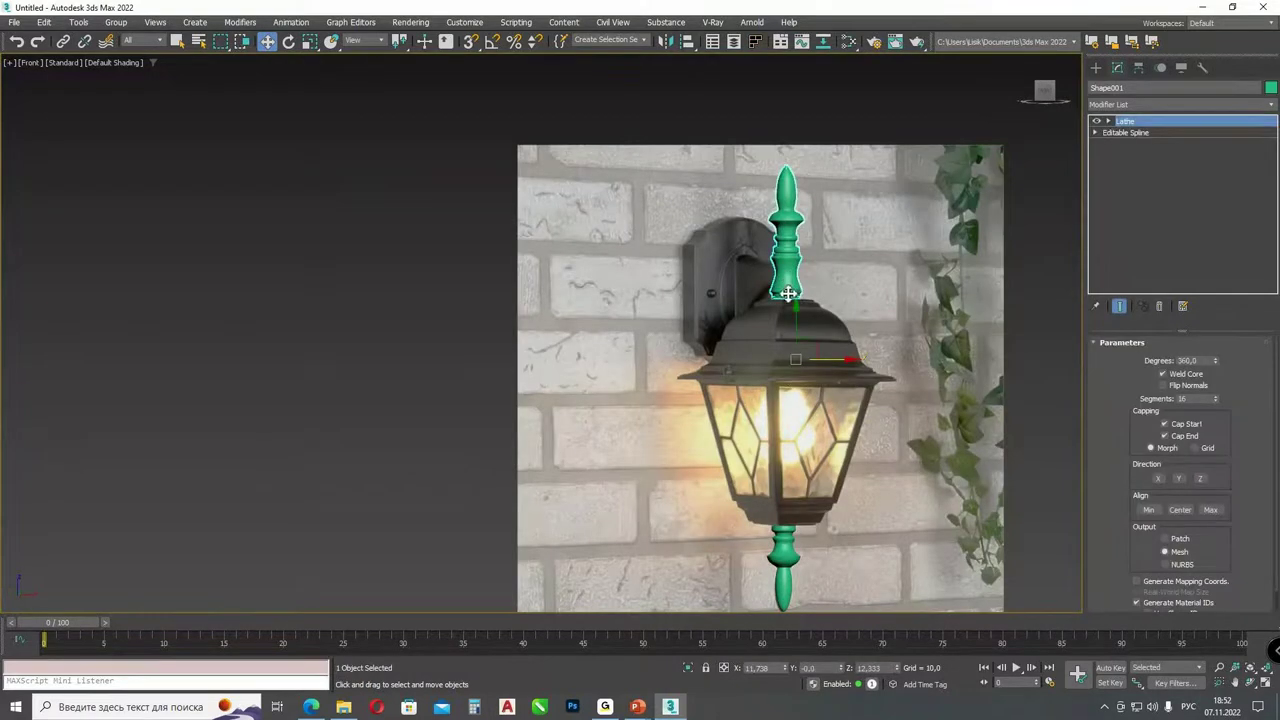
pyautogui.rightClick(783, 550)
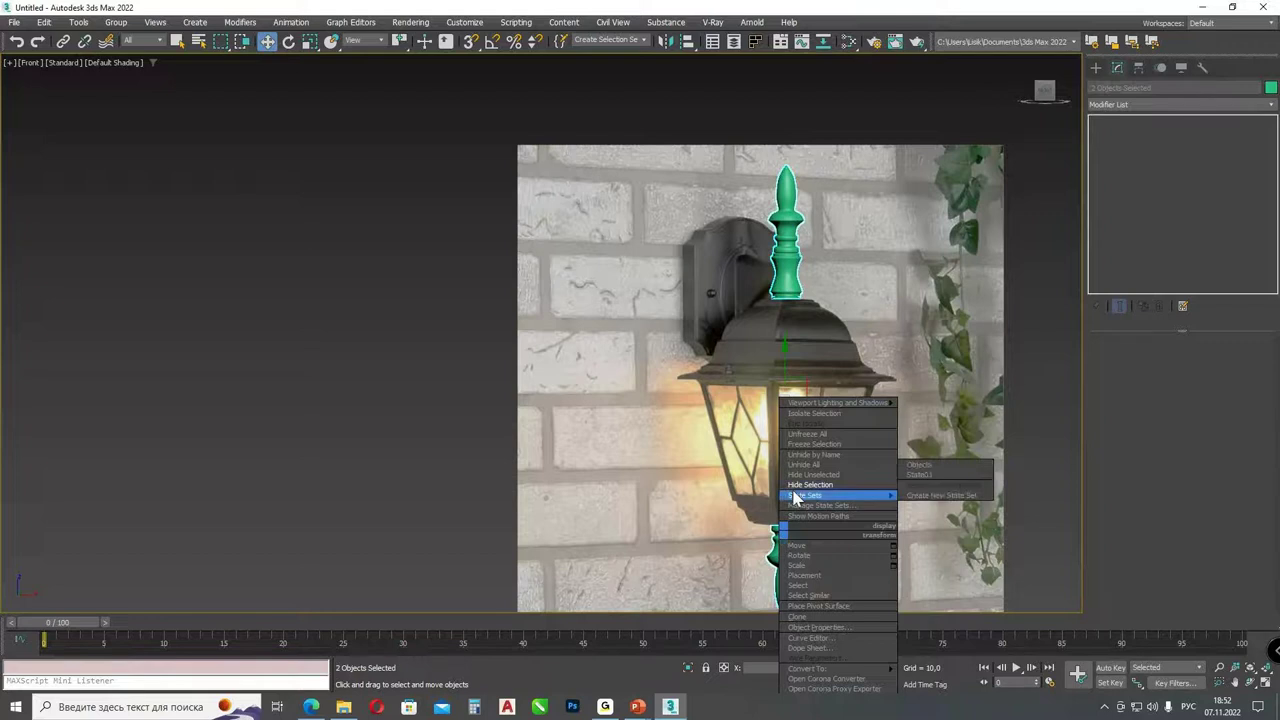
pyautogui.click(829, 494)
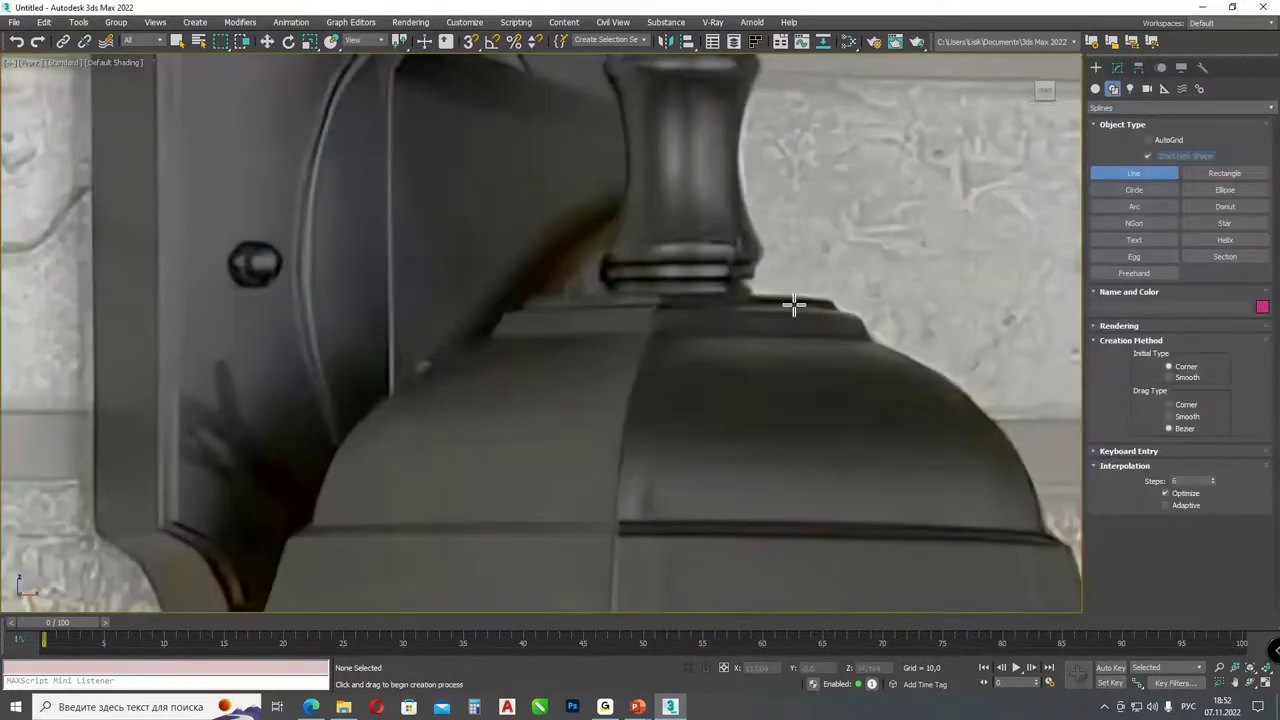
# - Trace the right half of the lamp's roof with a Line, from the centre through the stepped top plate and down the dome
pyautogui.click(671, 293)
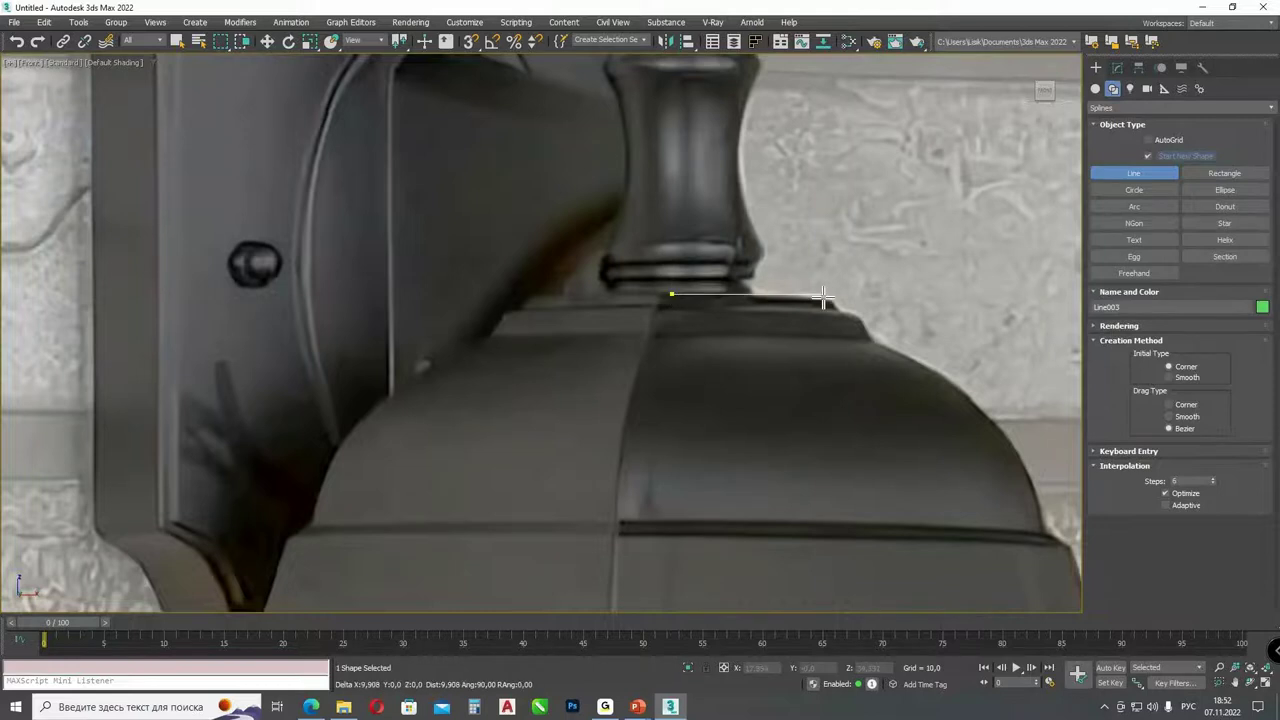
pyautogui.scroll(3, 812, 292)
pyautogui.click(768, 293)
pyautogui.click(869, 298)
pyautogui.click(930, 332)
pyautogui.click(949, 383)
pyautogui.moveTo(949, 383); pyautogui.dragTo(577, 234, button='middle')
pyautogui.click(727, 265)
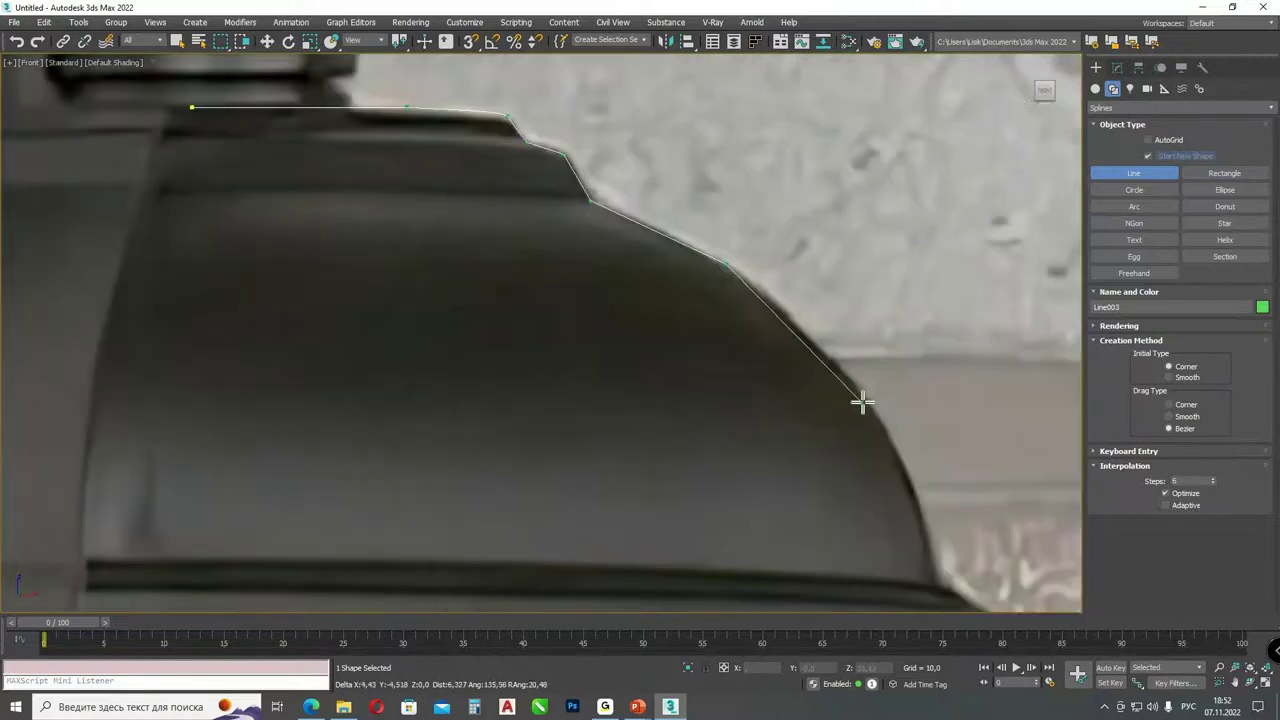
pyautogui.click(868, 400)
pyautogui.click(940, 590)
# - Continue the profile line down the roof's lower tier, around the mouldings, and out to the tip of the brim
pyautogui.moveTo(940, 590); pyautogui.dragTo(569, 251, button='middle')
pyautogui.click(611, 294)
pyautogui.click(637, 302)
pyautogui.click(697, 504)
pyautogui.click(758, 563)
pyautogui.click(825, 587)
pyautogui.moveTo(825, 587); pyautogui.dragTo(794, 349, button='middle')
pyautogui.click(800, 378)
pyautogui.click(840, 396)
pyautogui.moveTo(840, 396); pyautogui.dragTo(592, 326, button='middle')
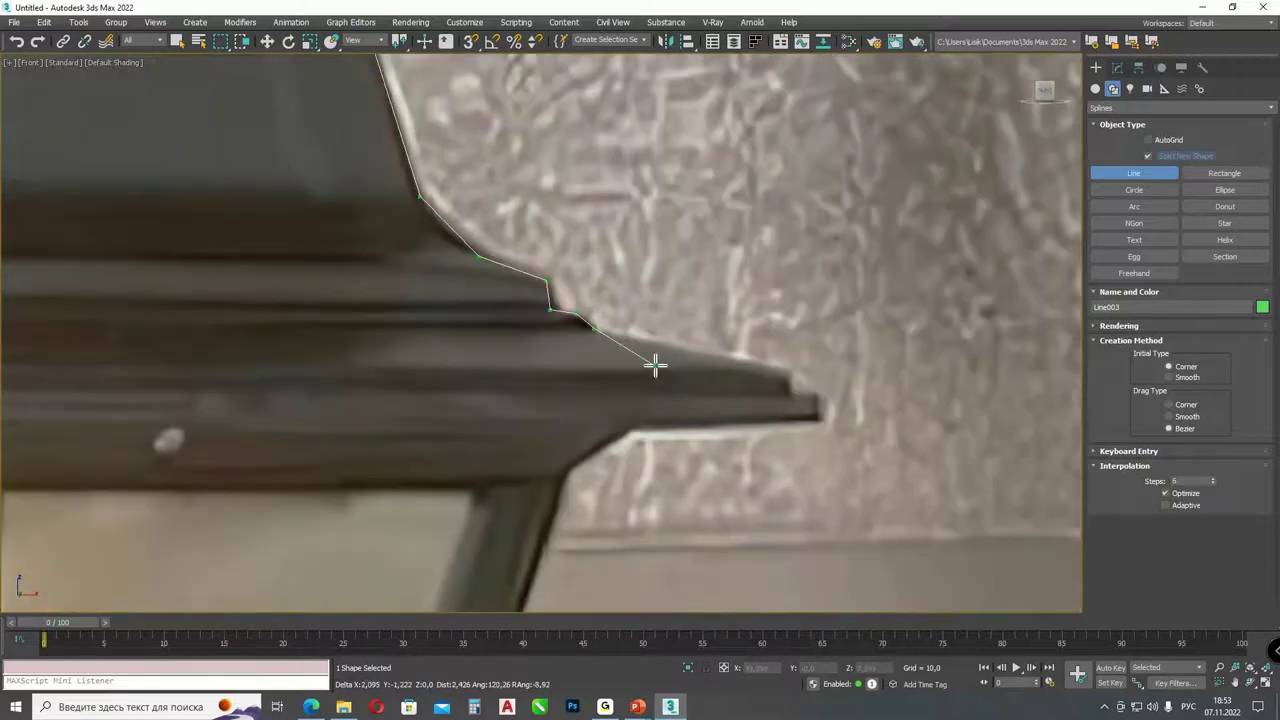
pyautogui.click(786, 371)
pyautogui.click(787, 393)
pyautogui.click(819, 400)
# - Continue the profile line under the brim, down the glass frame's outer edge, and around the stepped base
pyautogui.scroll(-5, 819, 421)
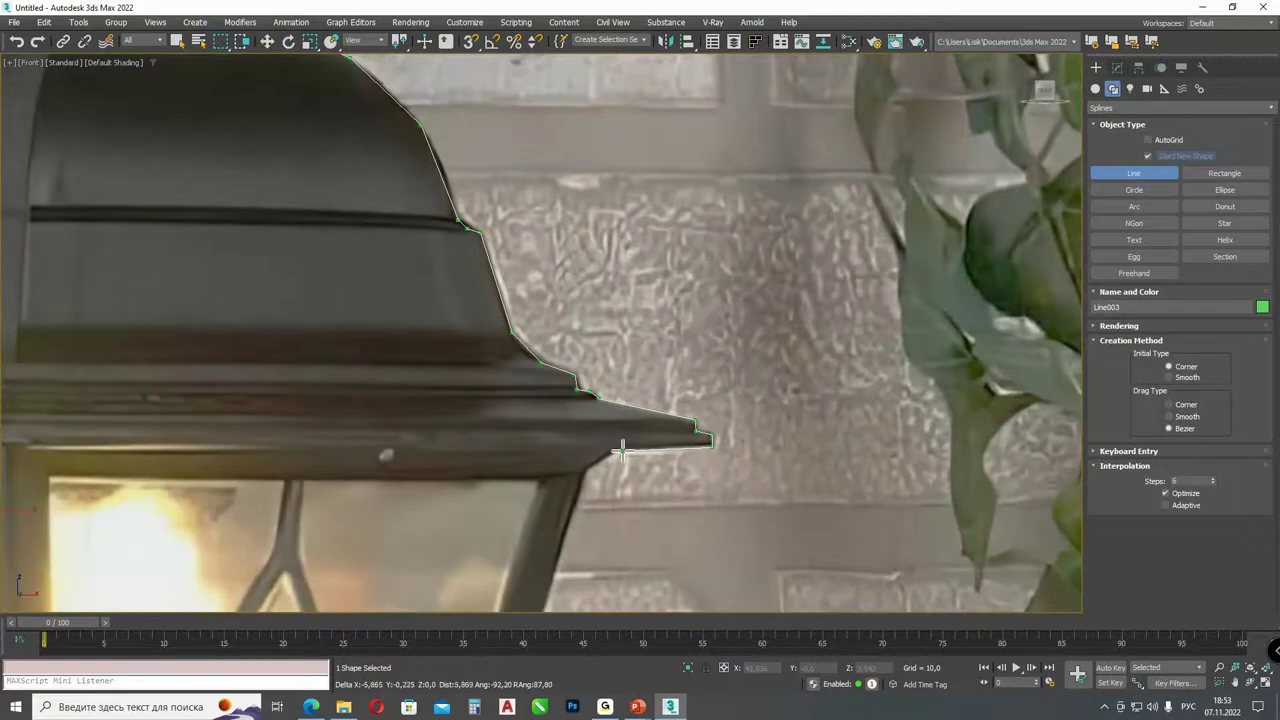
pyautogui.click(617, 450)
pyautogui.scroll(-6, 598, 467)
pyautogui.scroll(4, 641, 463)
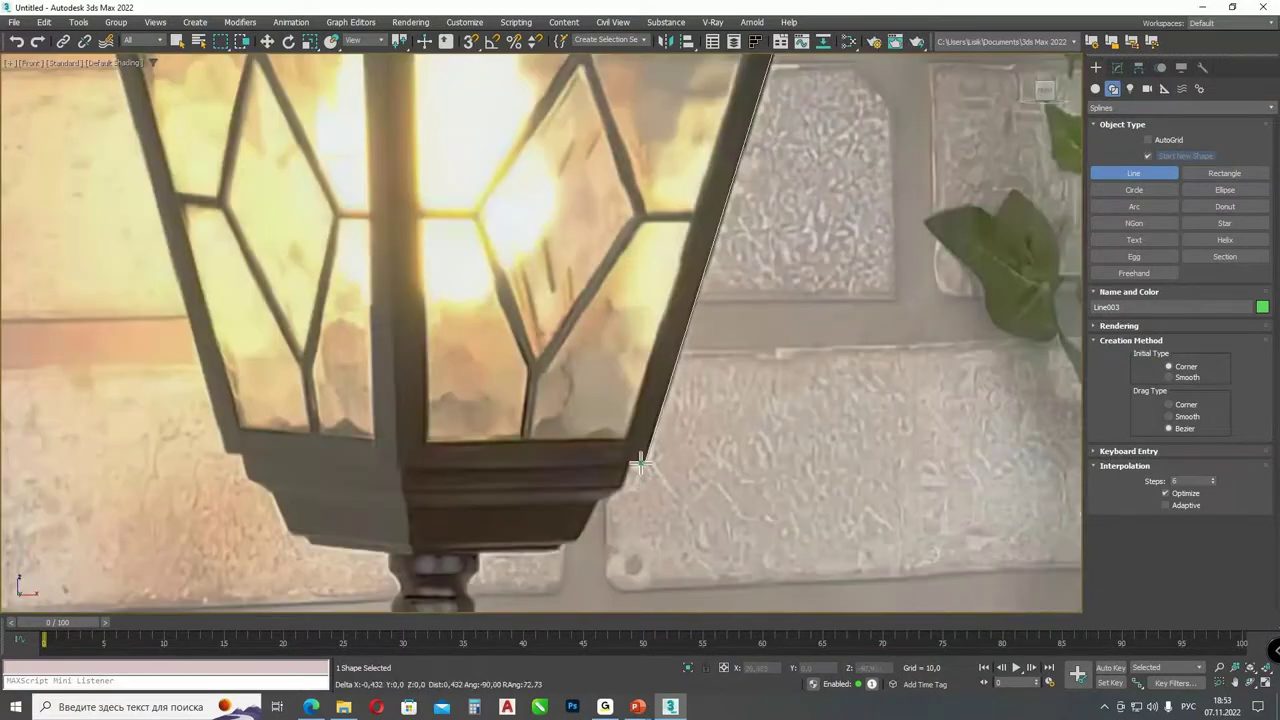
pyautogui.click(628, 462)
pyautogui.click(598, 499)
pyautogui.click(579, 538)
pyautogui.click(563, 544)
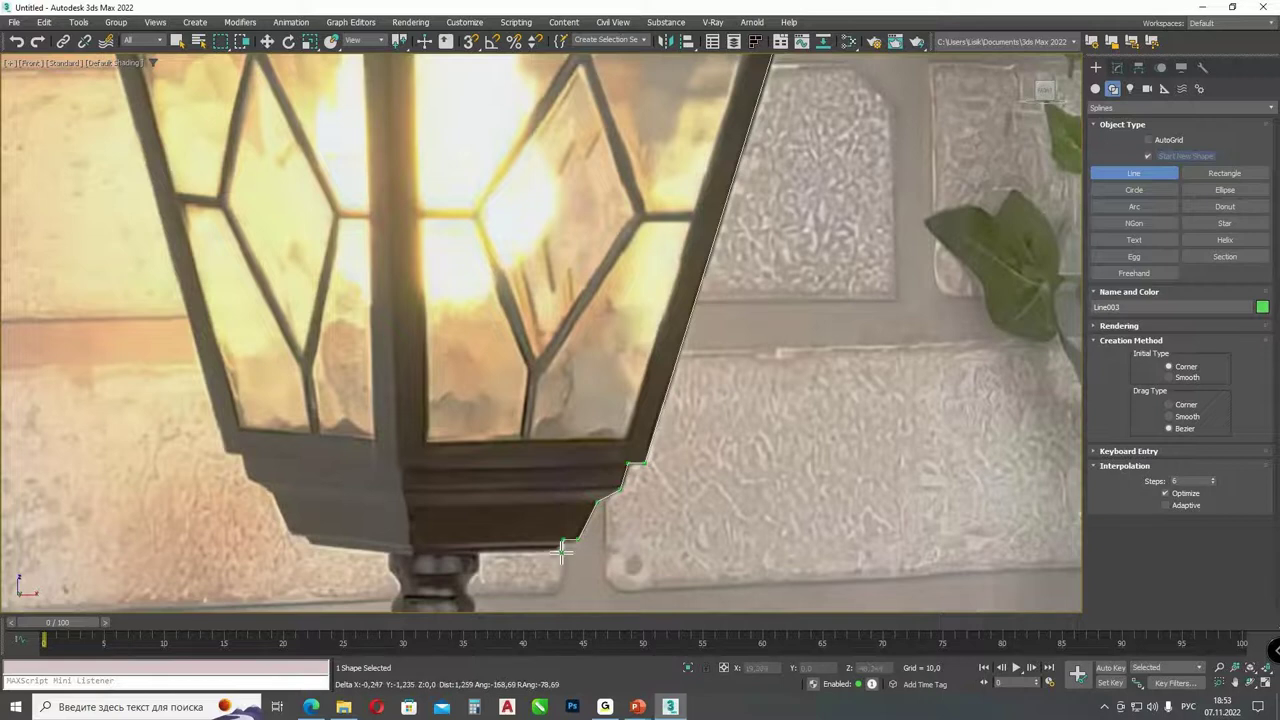
# - Run the profile line along the base to the axis and close the spline at its starting point
pyautogui.click(405, 551)
pyautogui.scroll(-6, 405, 551)
pyautogui.scroll(4, 422, 268)
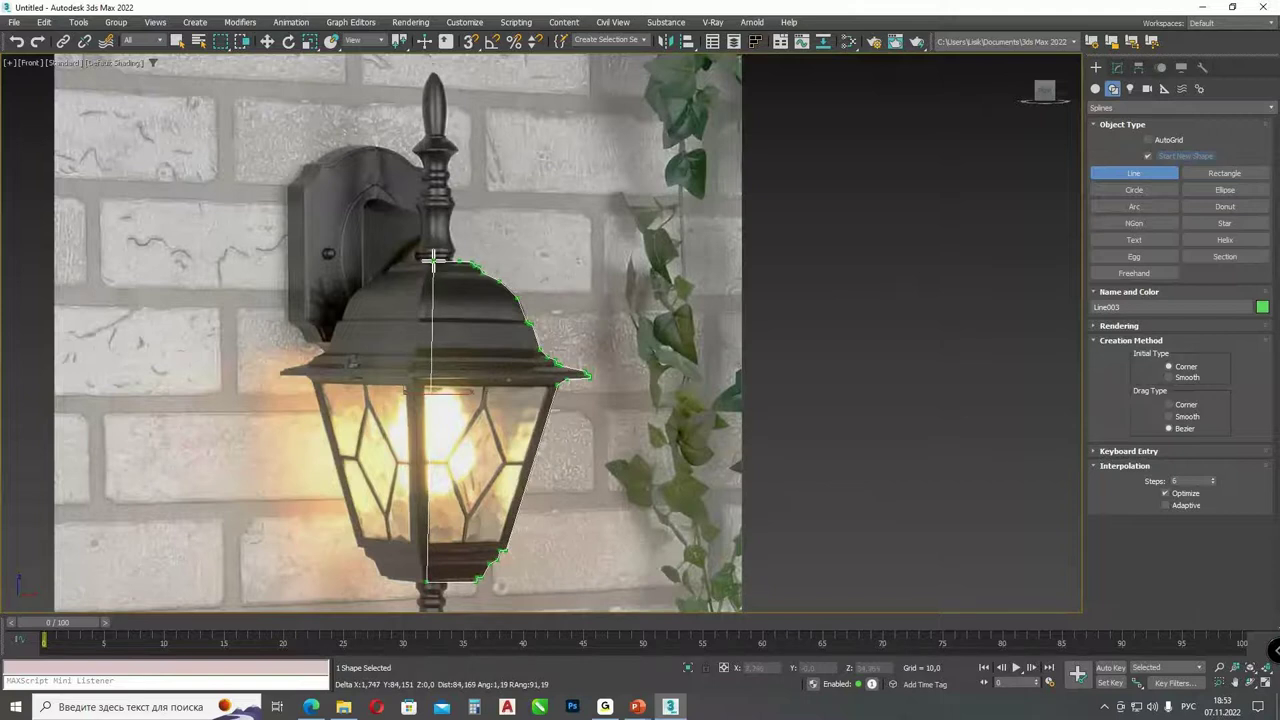
pyautogui.click(432, 260)
pyautogui.click(614, 363)
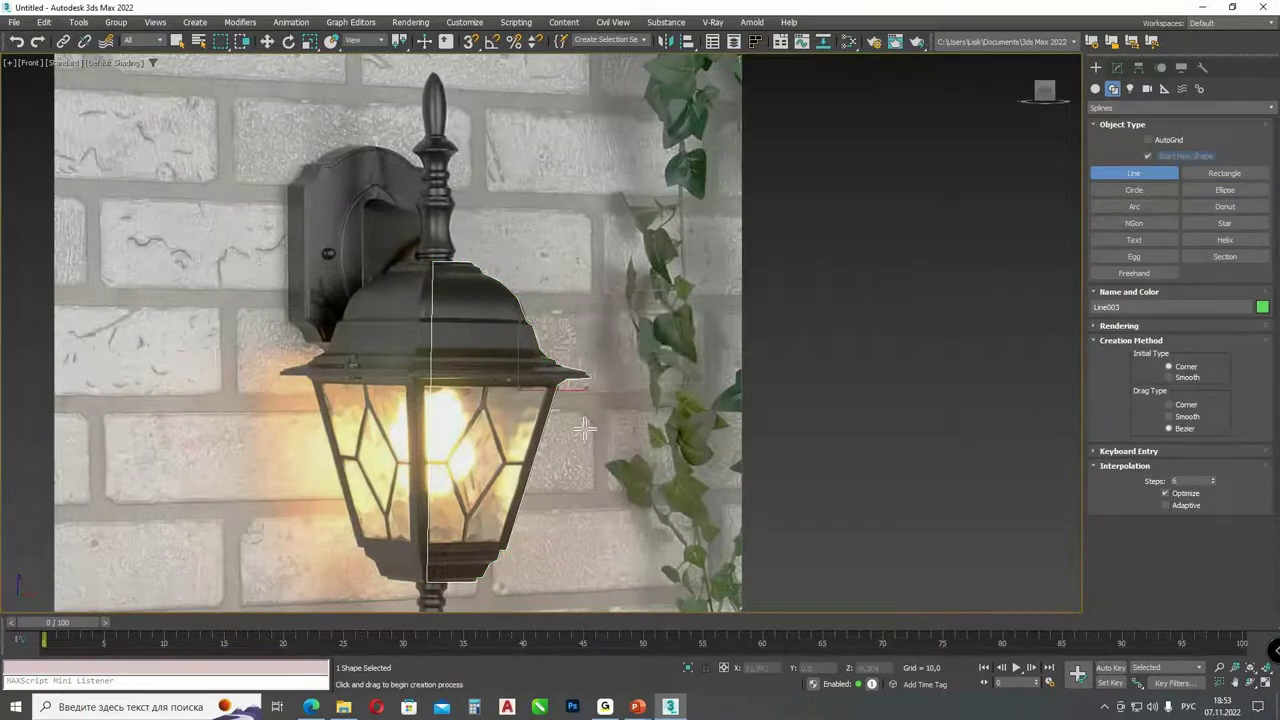
# - Align the lamp body profile's two axis vertices vertically and shift them to the upper stem's centre line
pyautogui.scroll(-3, 864, 268)
pyautogui.click(1118, 69)
pyautogui.click(1095, 122)
pyautogui.click(1119, 133)
pyautogui.moveTo(580, 220); pyautogui.dragTo(656, 463)
pyautogui.scroll(3, 652, 384)
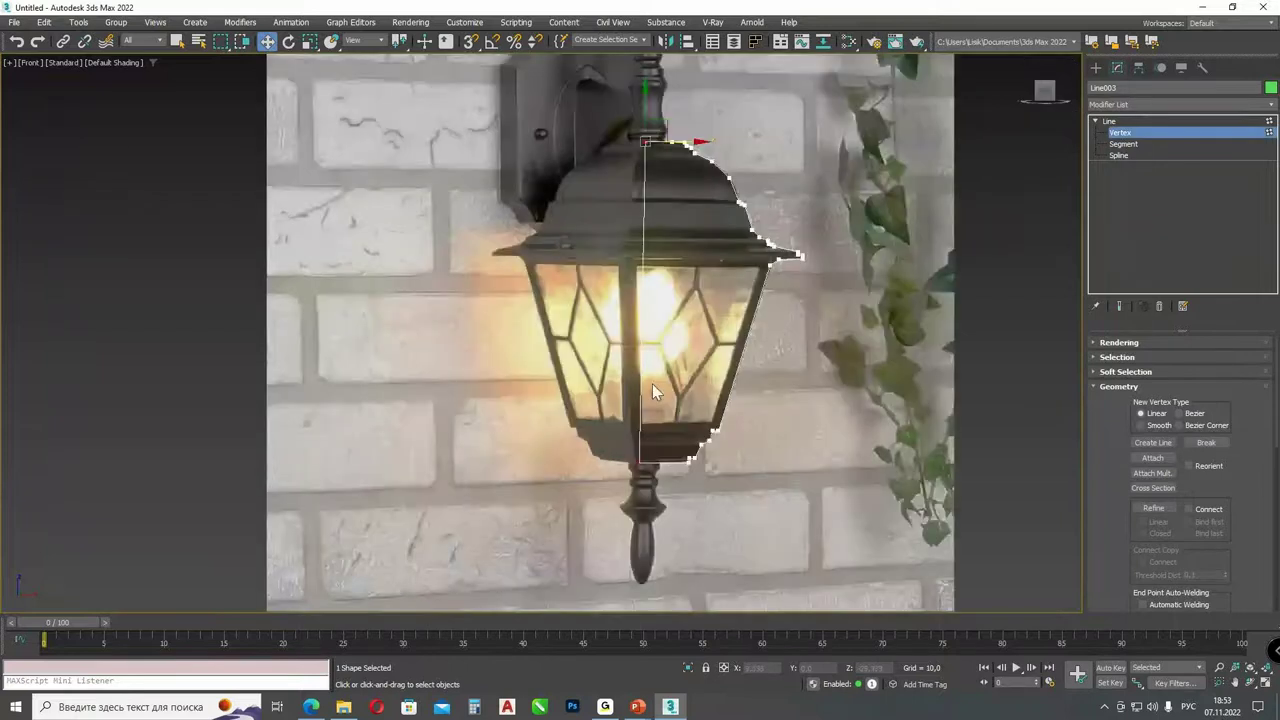
pyautogui.press('r')
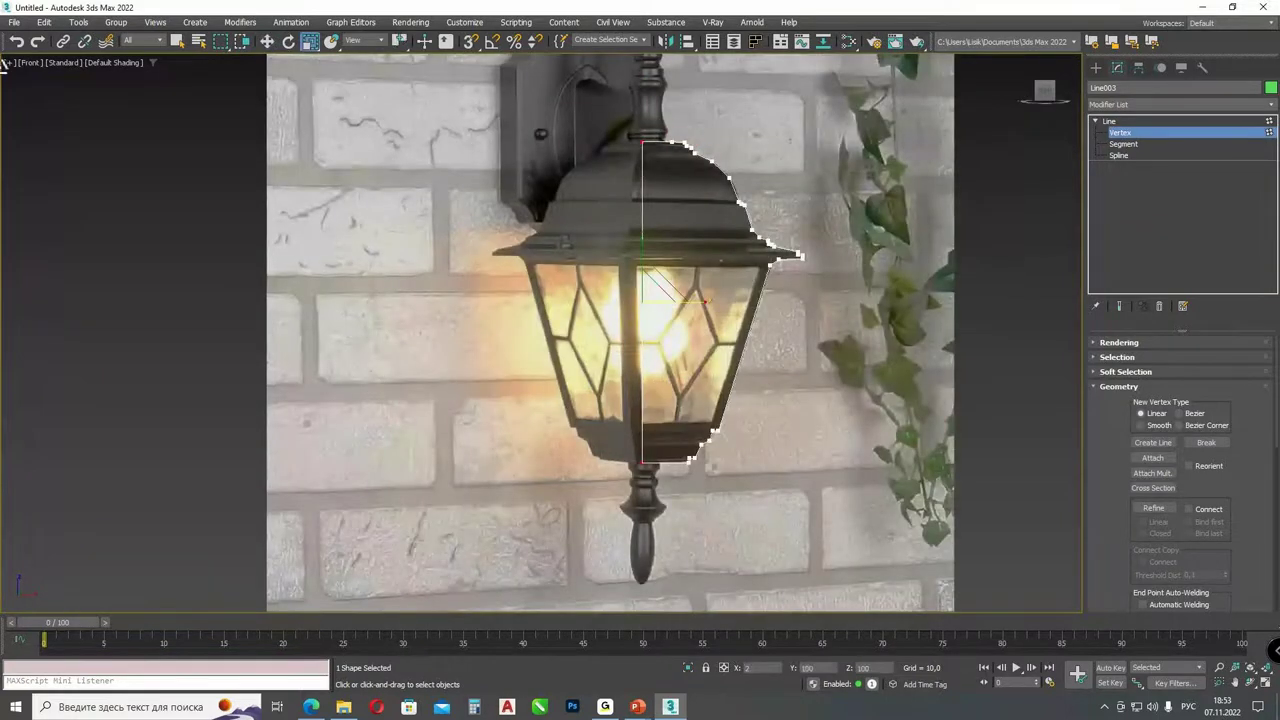
pyautogui.press('w')
pyautogui.moveTo(685, 138); pyautogui.dragTo(692, 140)
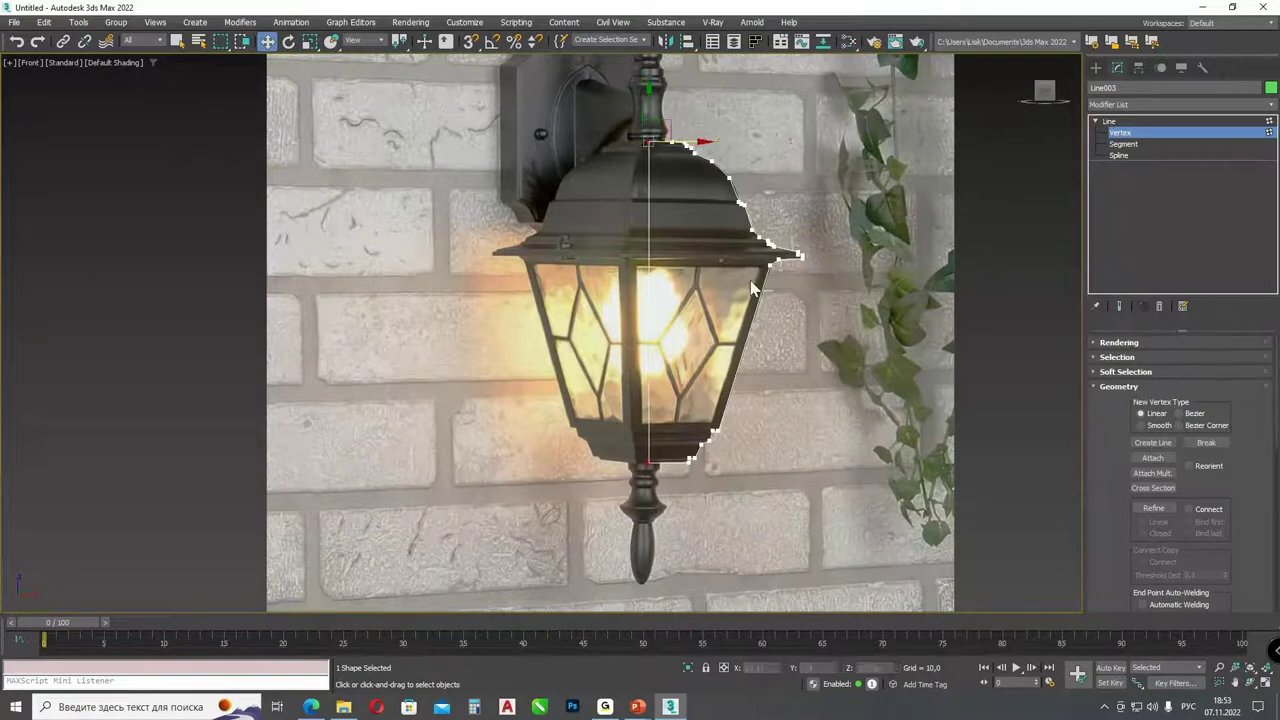
# - Convert the vertices along the roof's dome curve to Smooth
pyautogui.press('1')
pyautogui.click(1132, 136)
pyautogui.scroll(3, 784, 159)
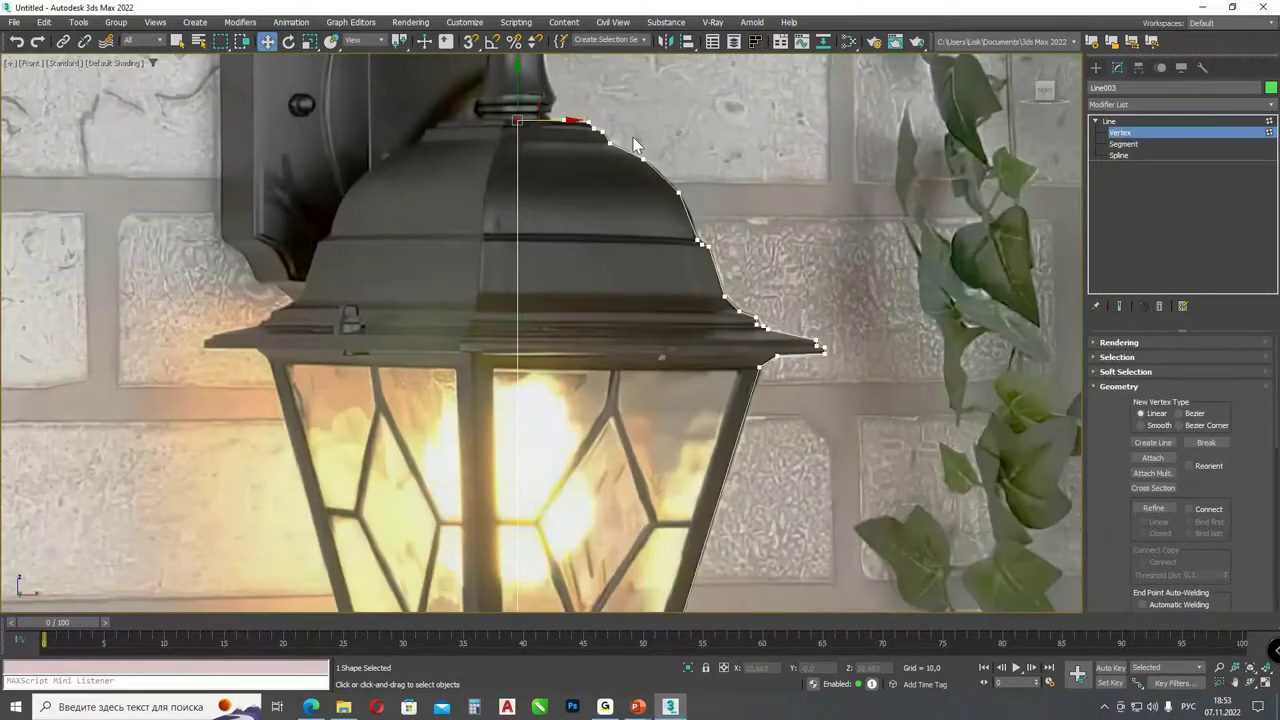
pyautogui.click(644, 158)
pyautogui.rightClick(644, 158)
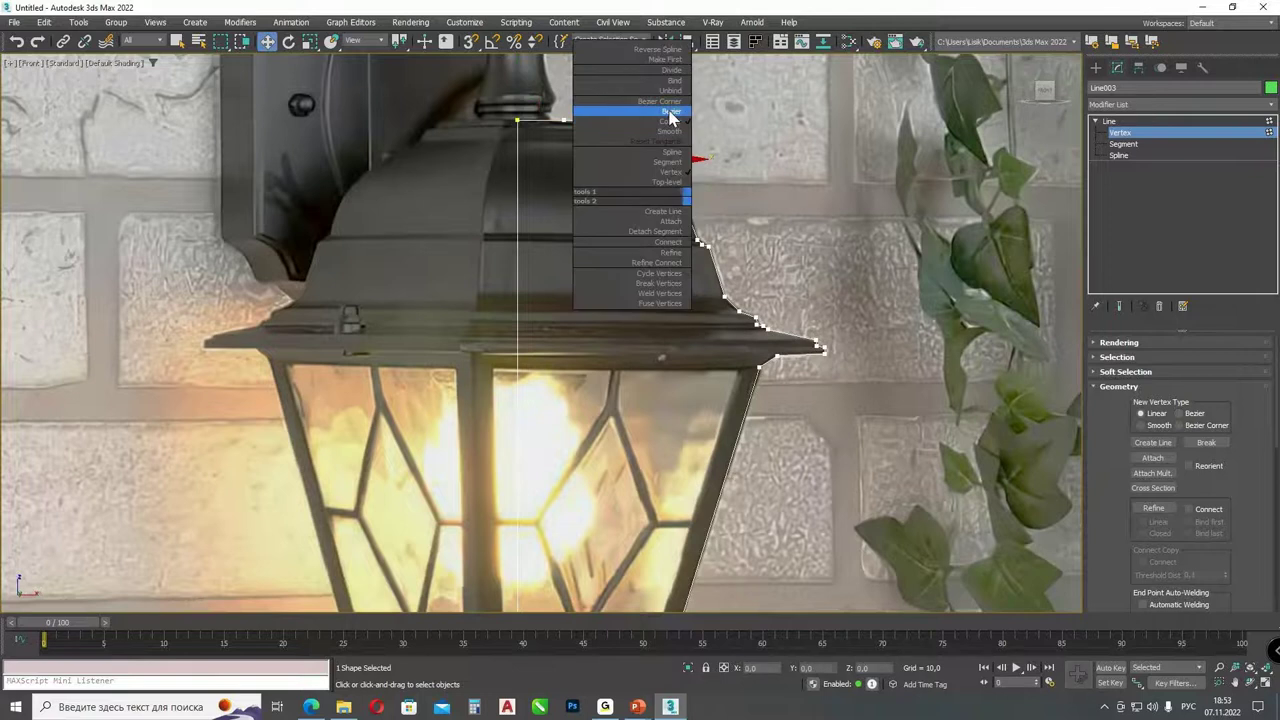
pyautogui.click(671, 128)
pyautogui.rightClick(660, 157)
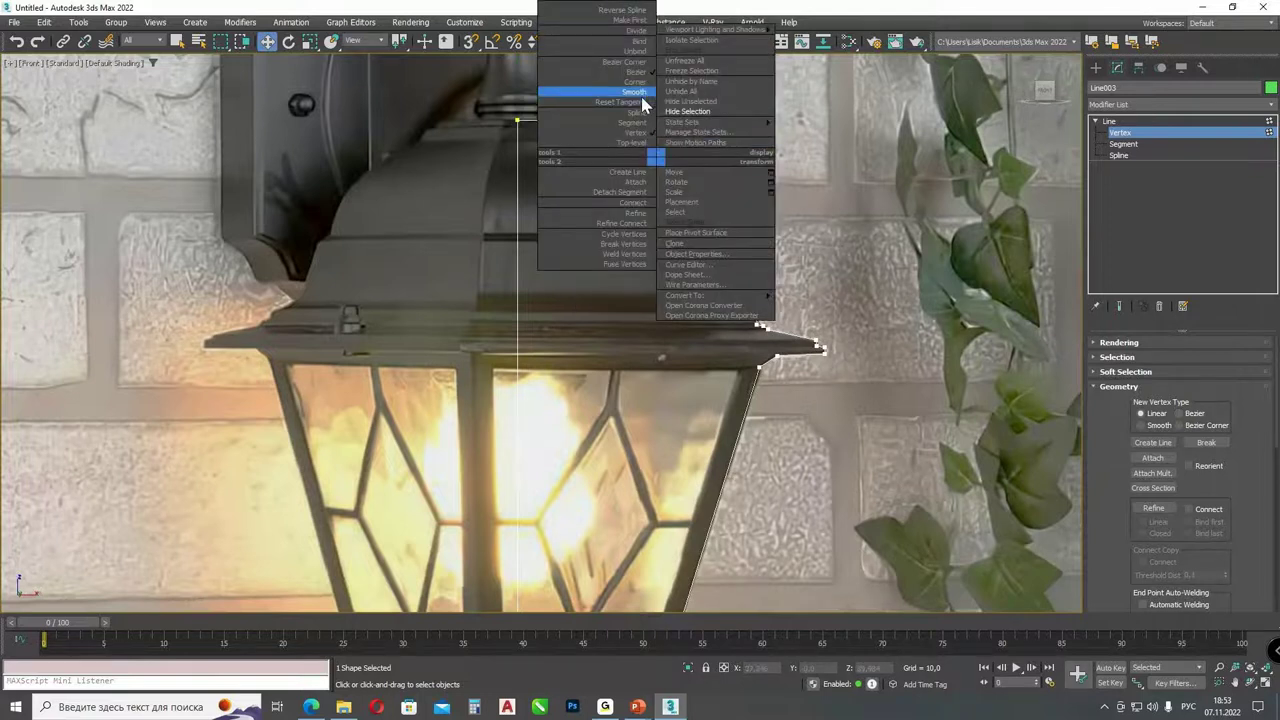
pyautogui.click(643, 101)
# - Change the vertex type of the point at the outer edge of the roof's top plate
pyautogui.scroll(-4, 670, 150)
pyautogui.scroll(6, 693, 340)
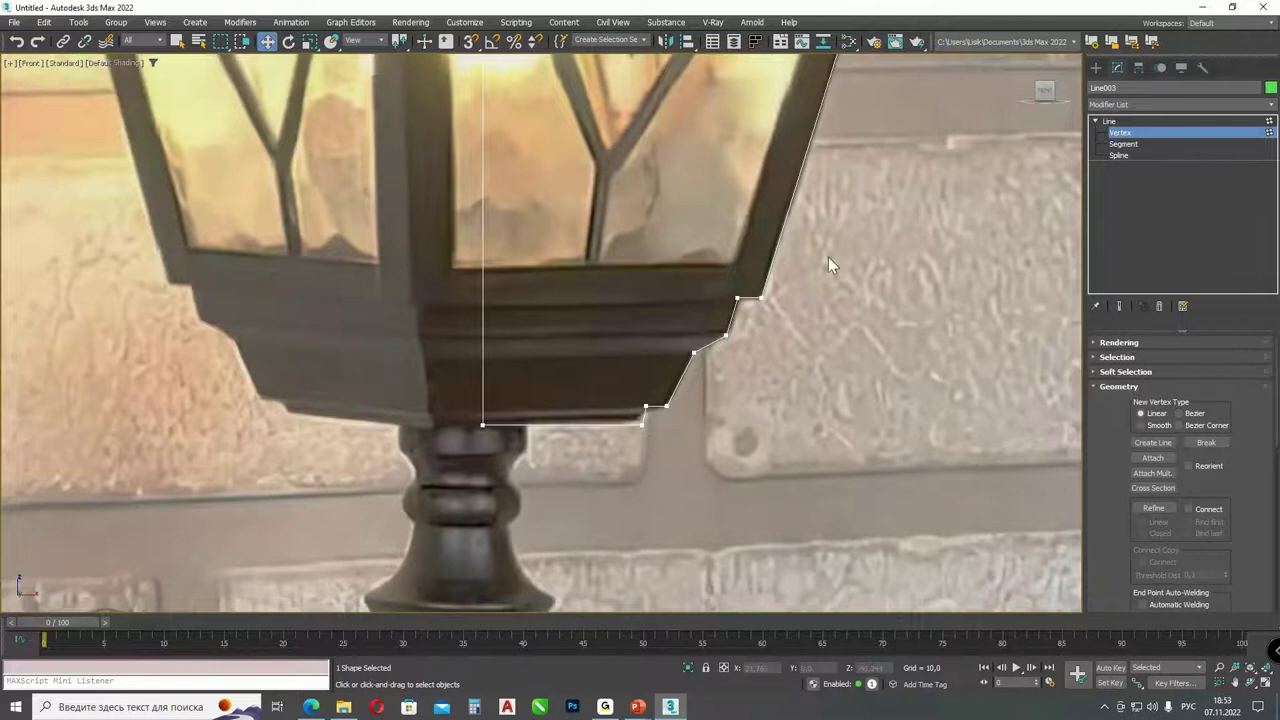
pyautogui.moveTo(828, 257); pyautogui.dragTo(787, 478, button='middle')
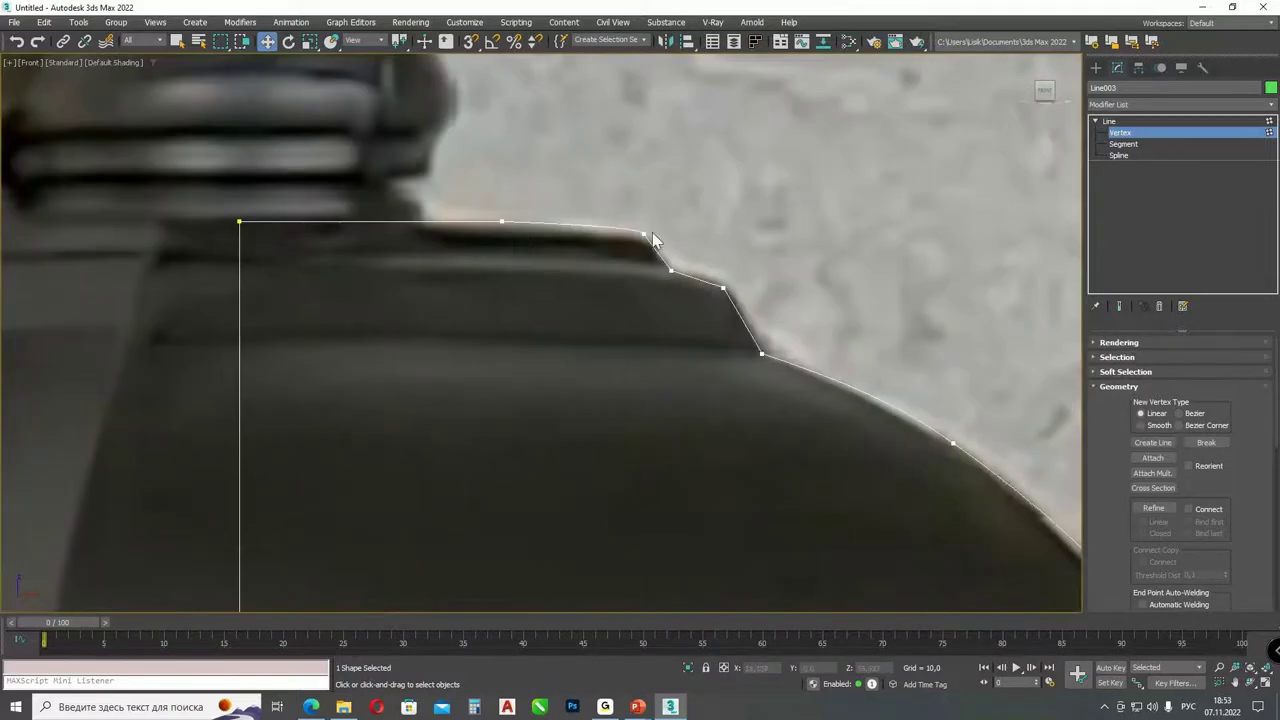
pyautogui.rightClick(642, 234)
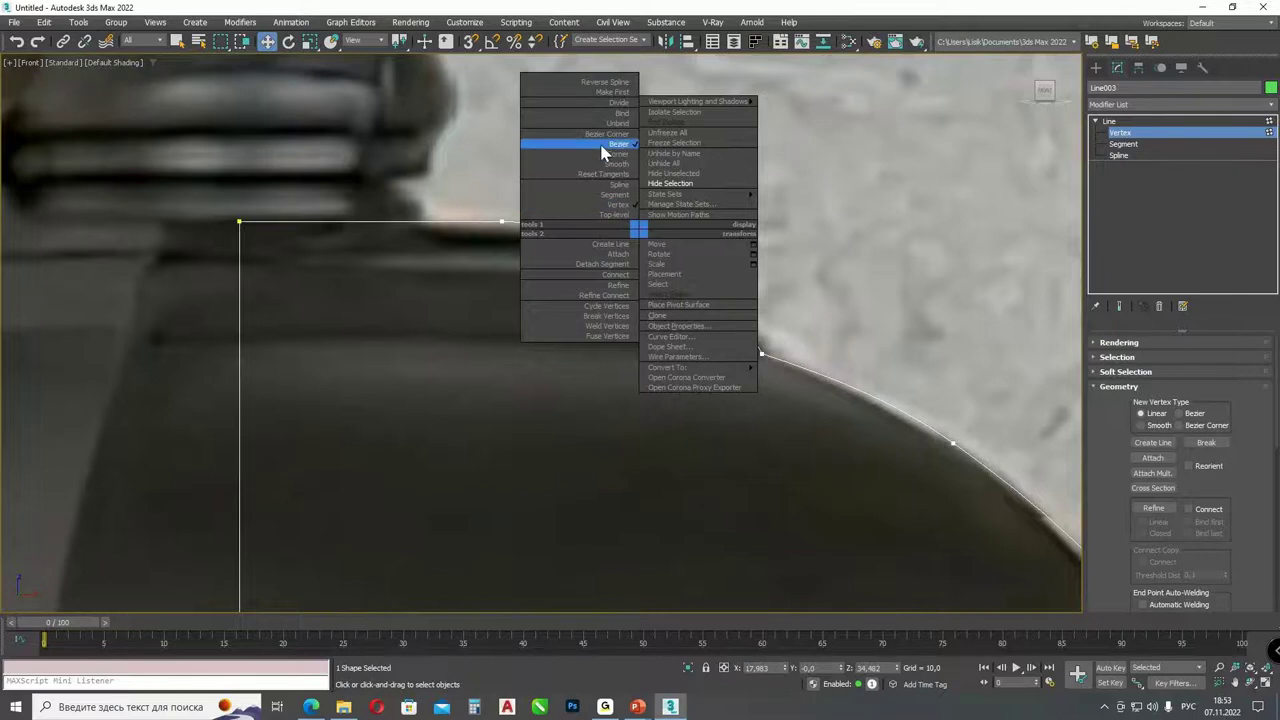
pyautogui.click(600, 166)
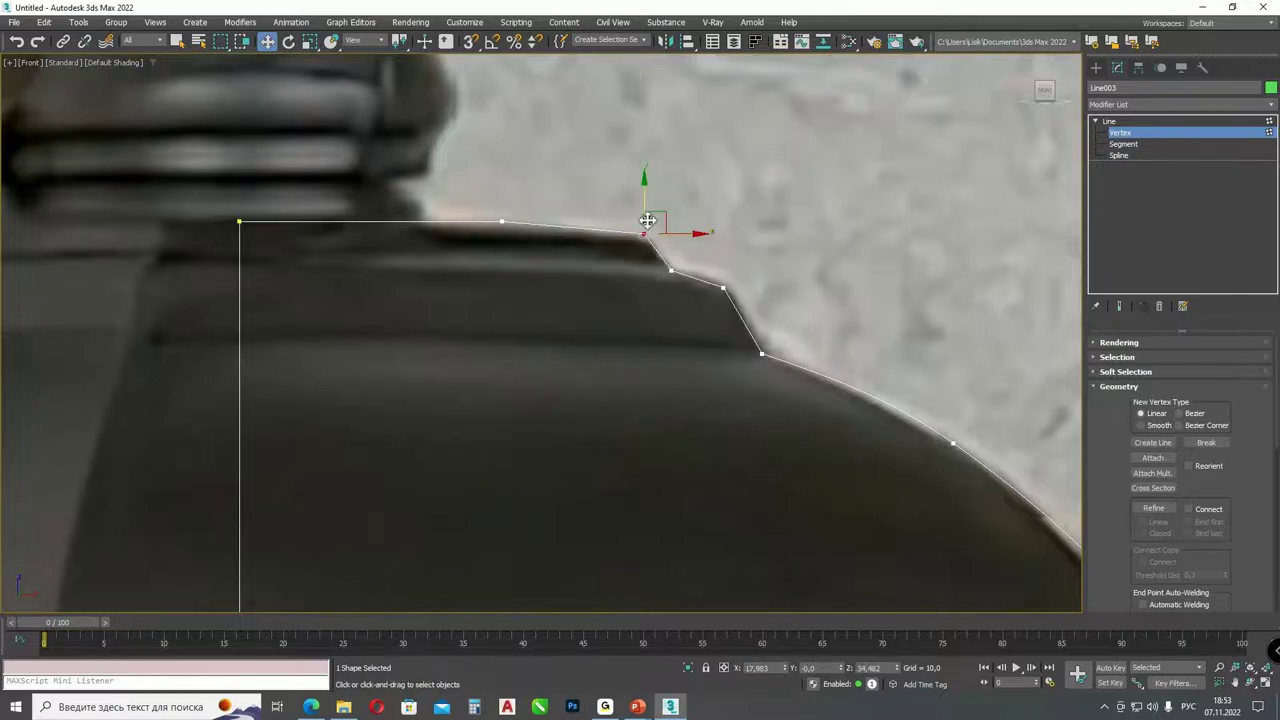
# - Convert the vertex midway along the roof's top plate edge to Bezier
pyautogui.rightClick(515, 252)
pyautogui.click(492, 167)
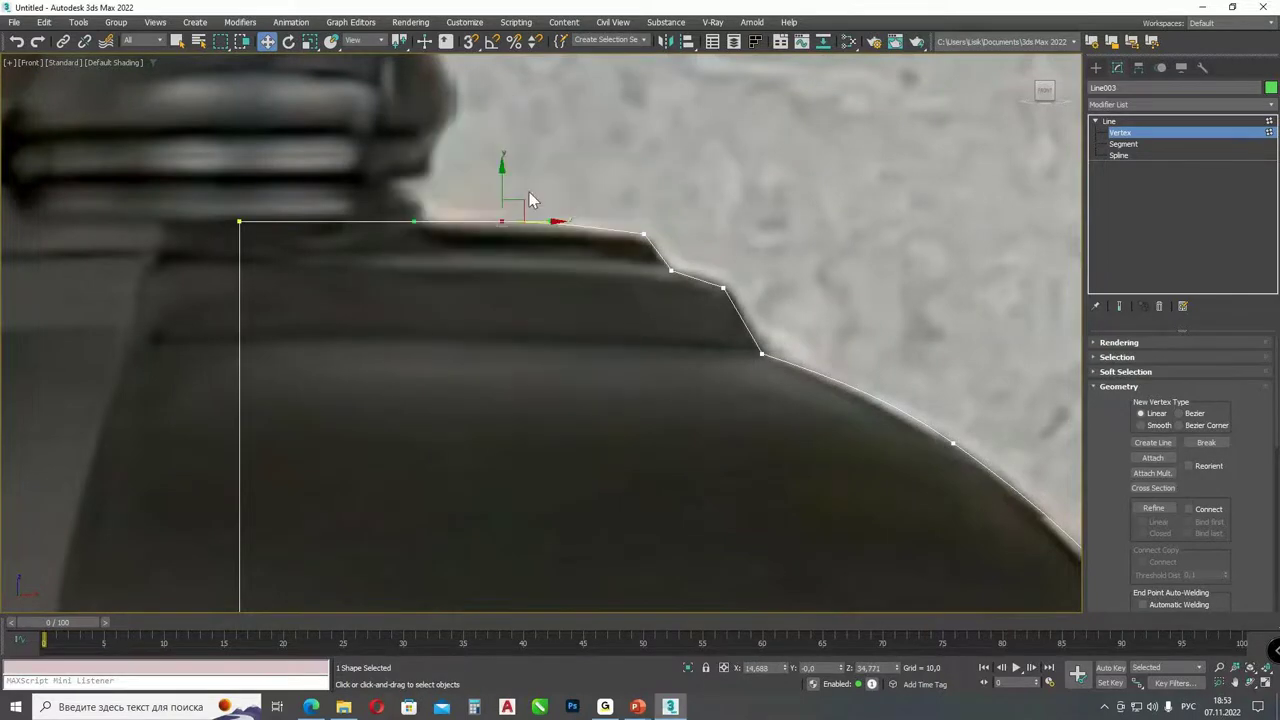
pyautogui.click(561, 312)
pyautogui.scroll(-4, 640, 334)
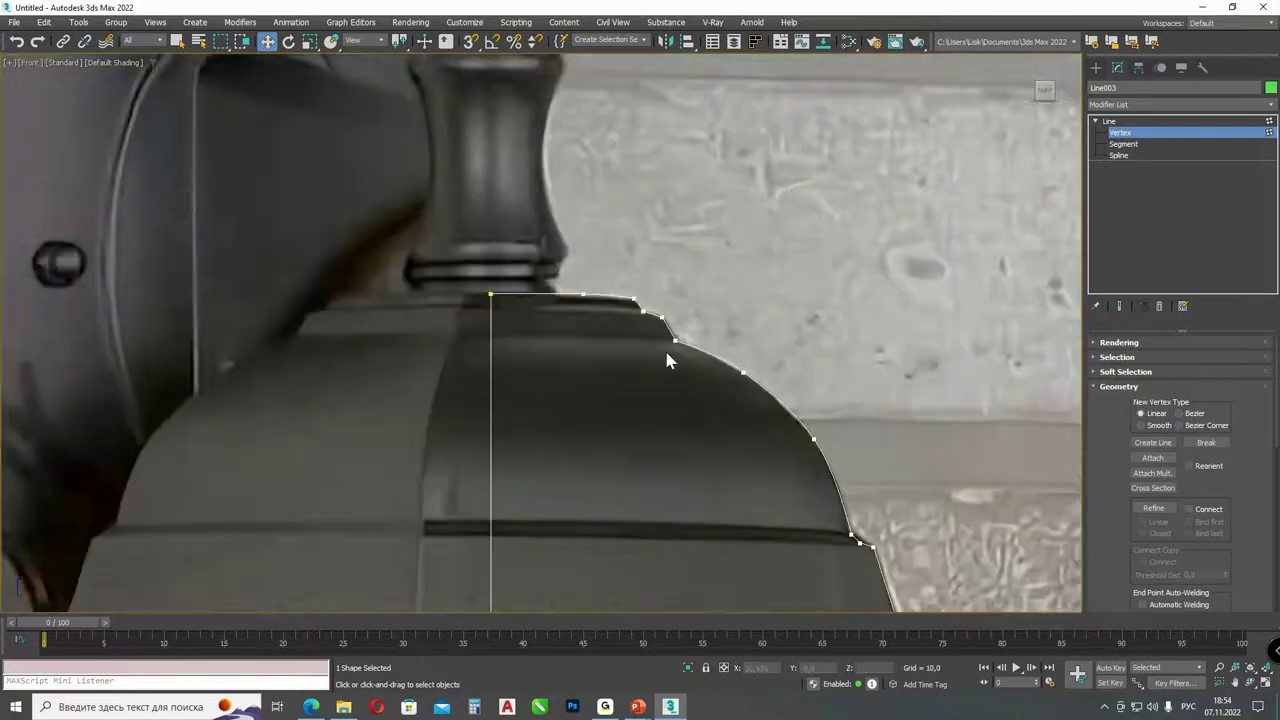
pyautogui.moveTo(871, 477); pyautogui.dragTo(784, 204, button='middle')
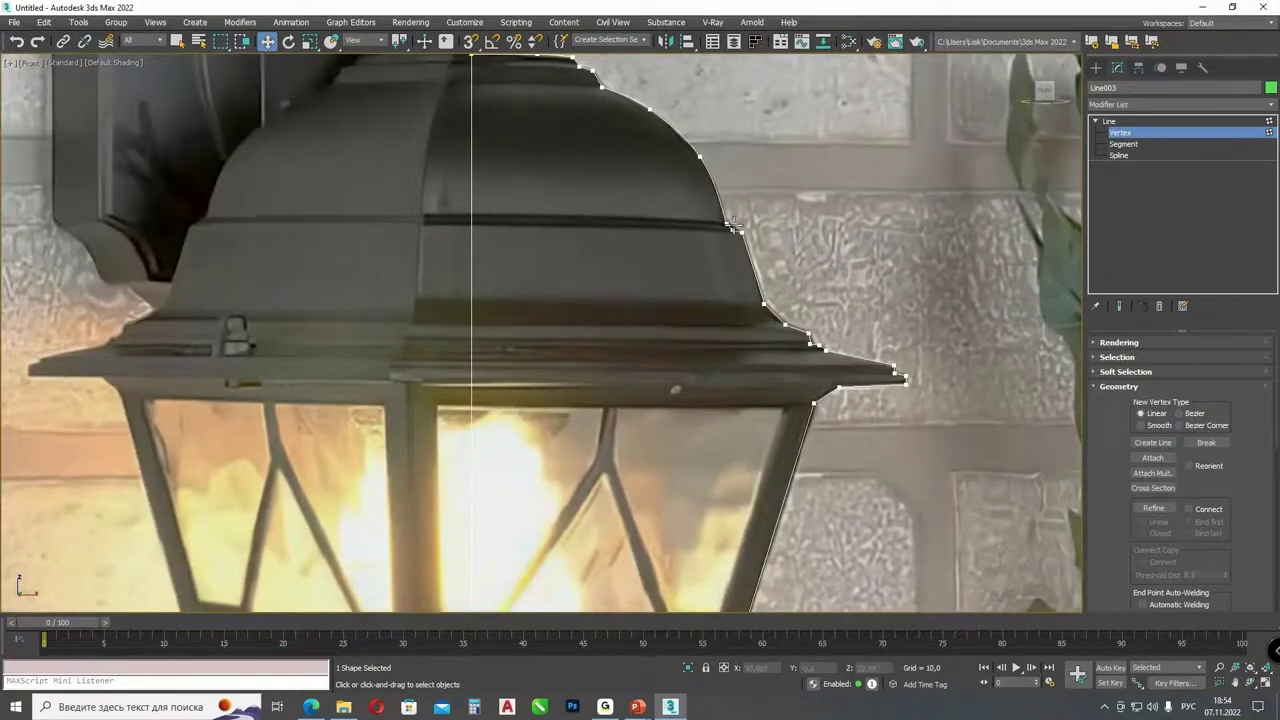
pyautogui.scroll(6, 710, 163)
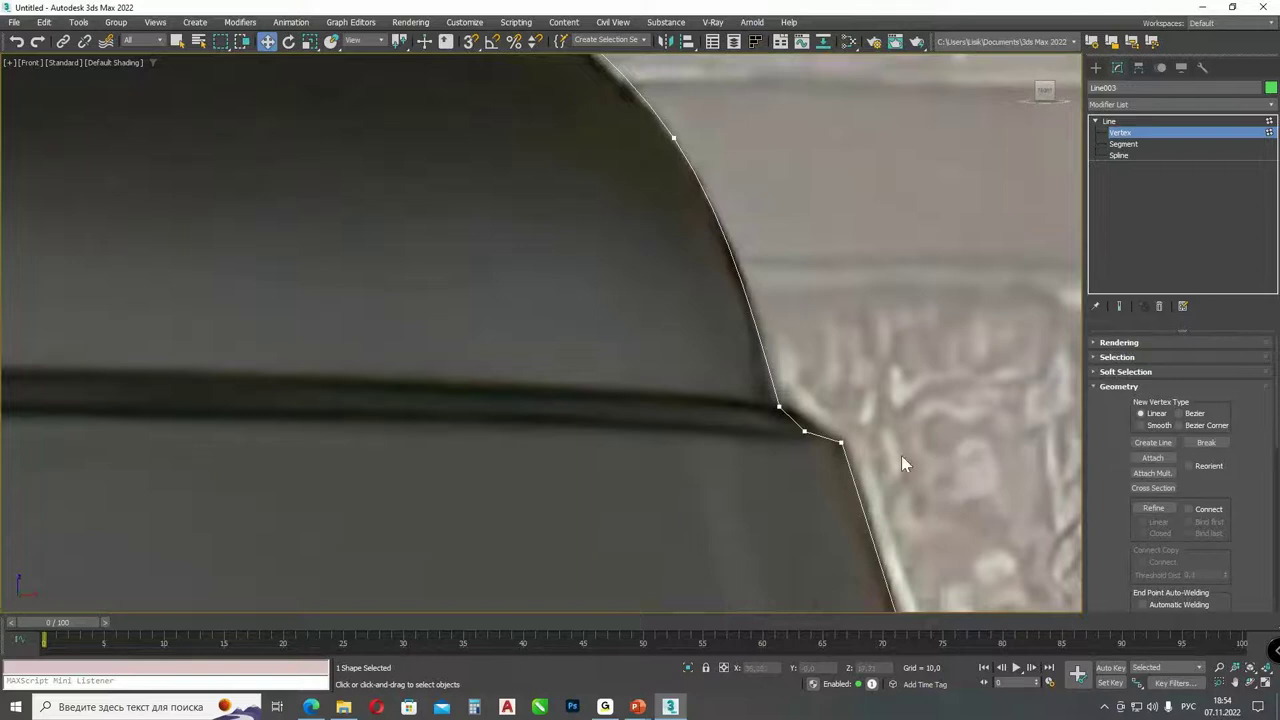
pyautogui.moveTo(1106, 534); pyautogui.dragTo(1094, 334)
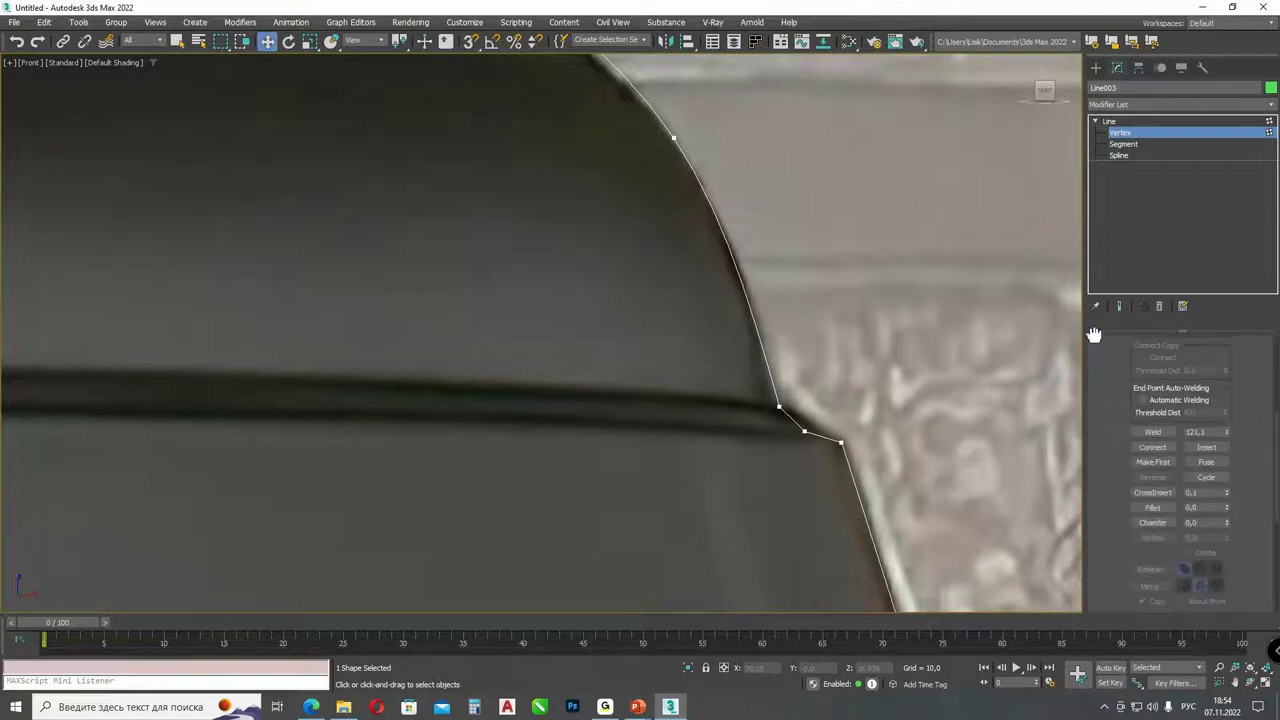
pyautogui.click(1161, 511)
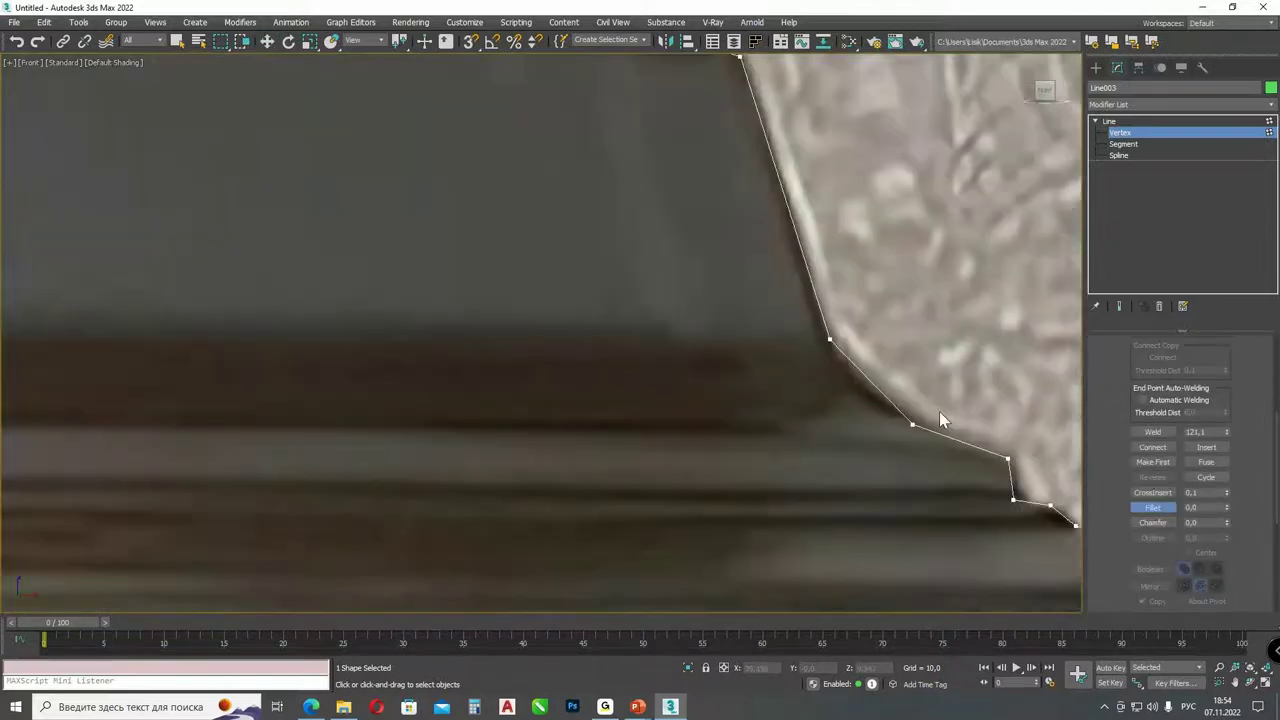
pyautogui.moveTo(942, 414); pyautogui.dragTo(697, 260, button='middle')
pyautogui.rightClick(648, 239)
# - Move the lower vertex of the roof's flare onto the photo's edge and convert both flare vertices to Bezier
pyautogui.moveTo(641, 244); pyautogui.dragTo(609, 226)
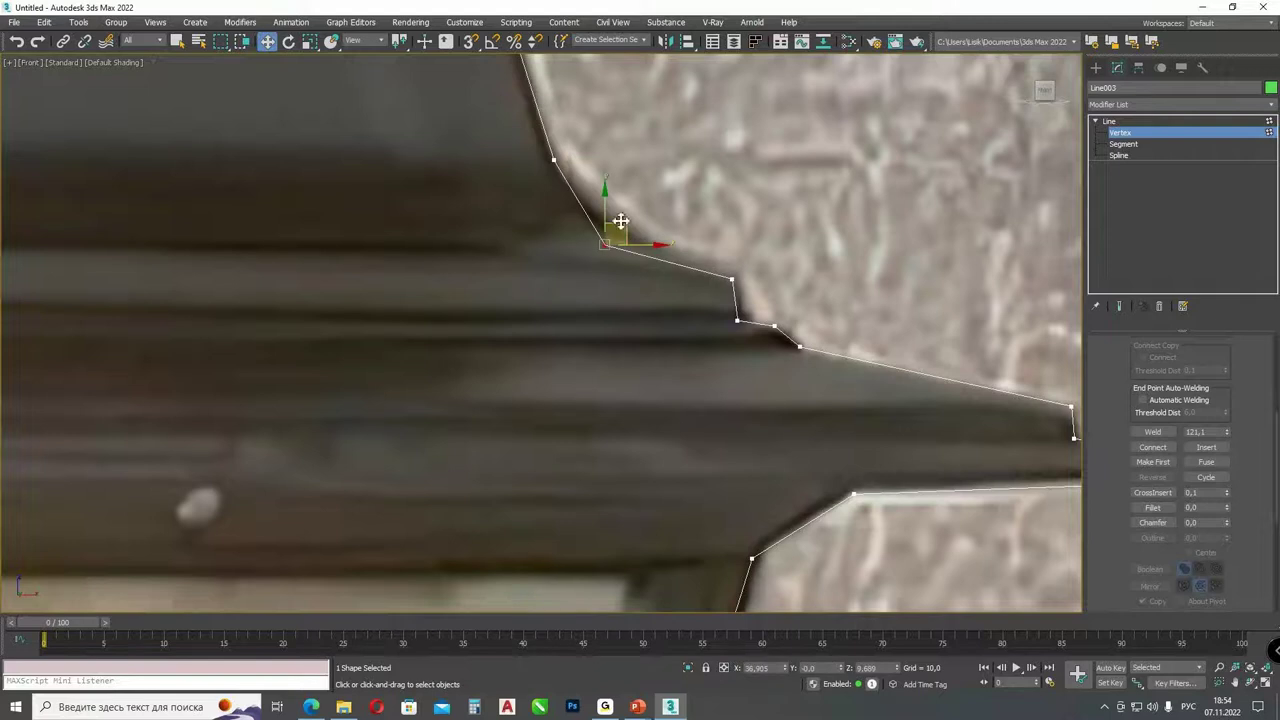
pyautogui.rightClick(645, 264)
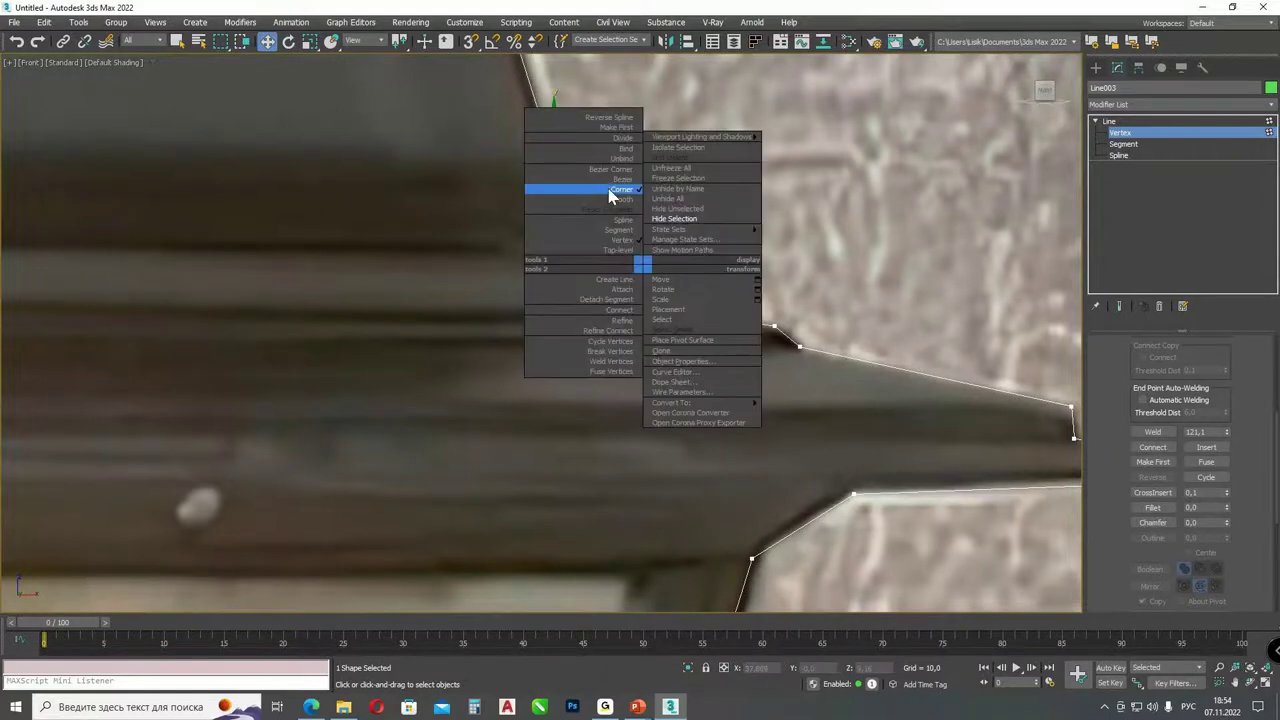
pyautogui.click(610, 186)
pyautogui.rightClick(609, 217)
pyautogui.click(599, 162)
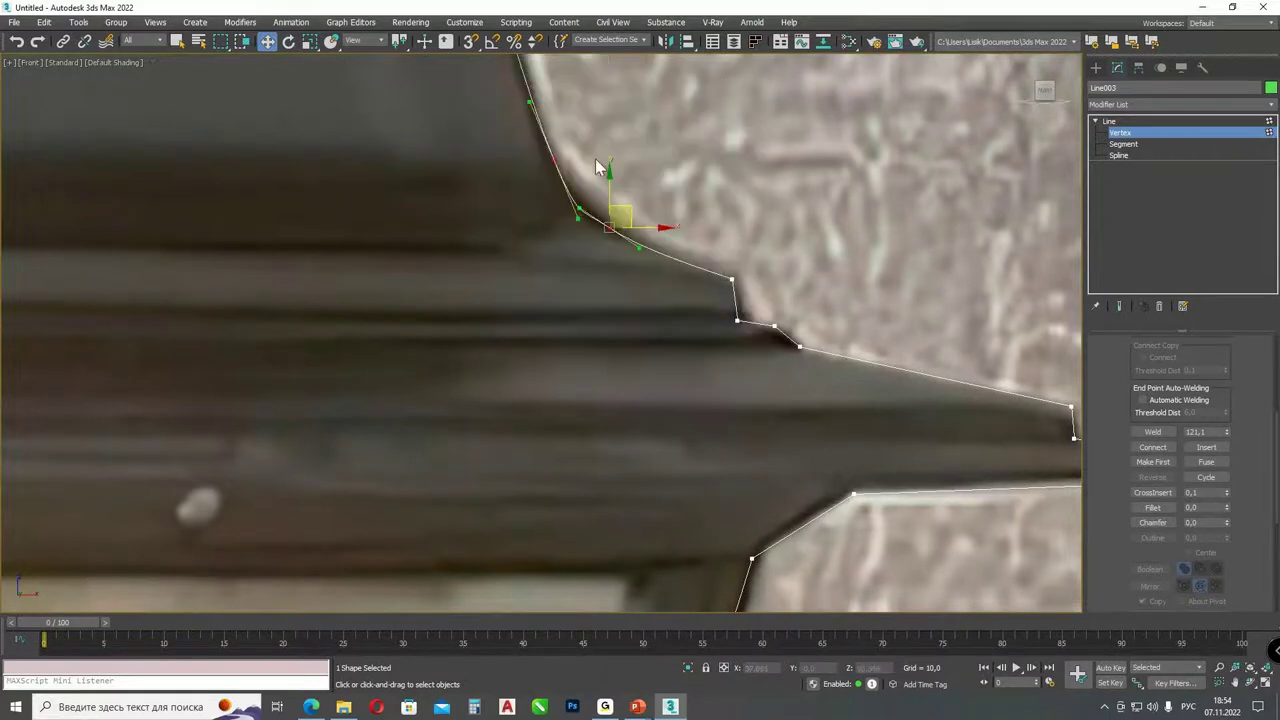
pyautogui.click(677, 213)
# - Adjust the upper vertex of the roof's flare so the curve follows the lamp's outline in the photo
pyautogui.click(609, 228)
pyautogui.scroll(-3, 609, 227)
pyautogui.moveTo(609, 227); pyautogui.dragTo(679, 477, button='middle')
pyautogui.click(647, 447)
pyautogui.moveTo(668, 427); pyautogui.dragTo(663, 410)
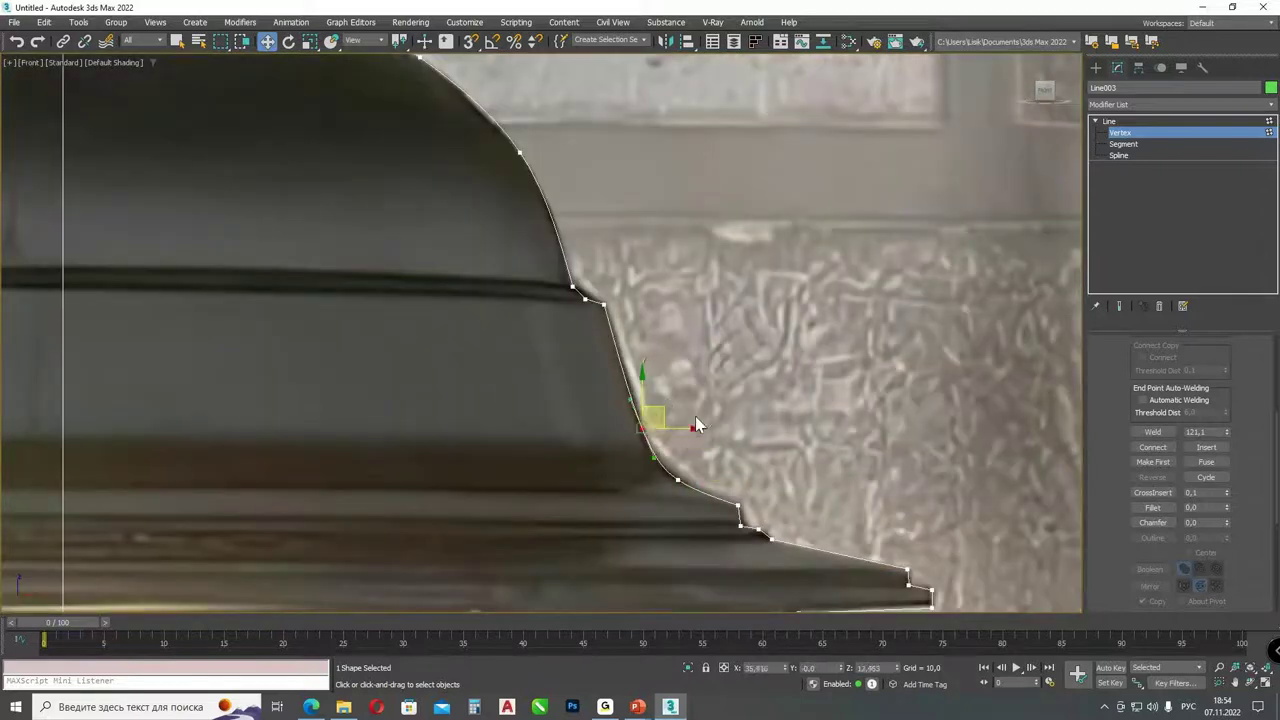
pyautogui.click(848, 443)
# - Fillet the two upper outer corners of the stepped rim at the roof's eave
pyautogui.click(1152, 507)
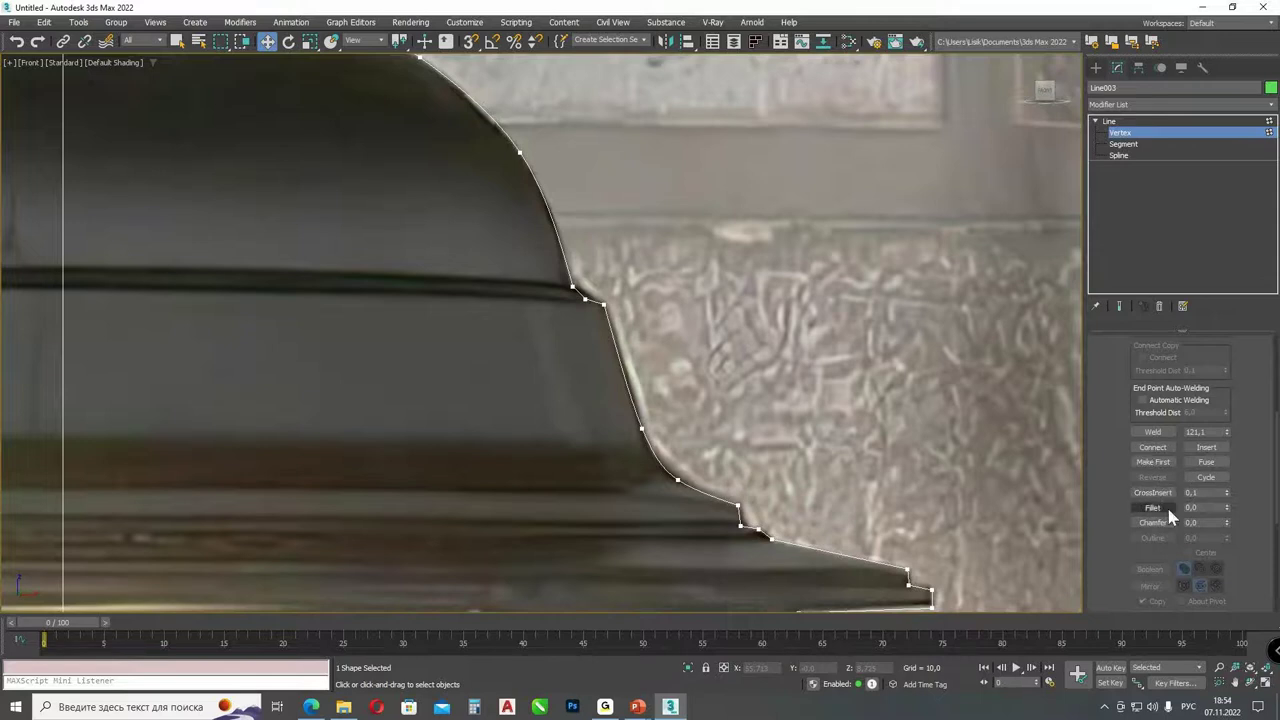
pyautogui.scroll(3, 937, 529)
pyautogui.scroll(5, 757, 380)
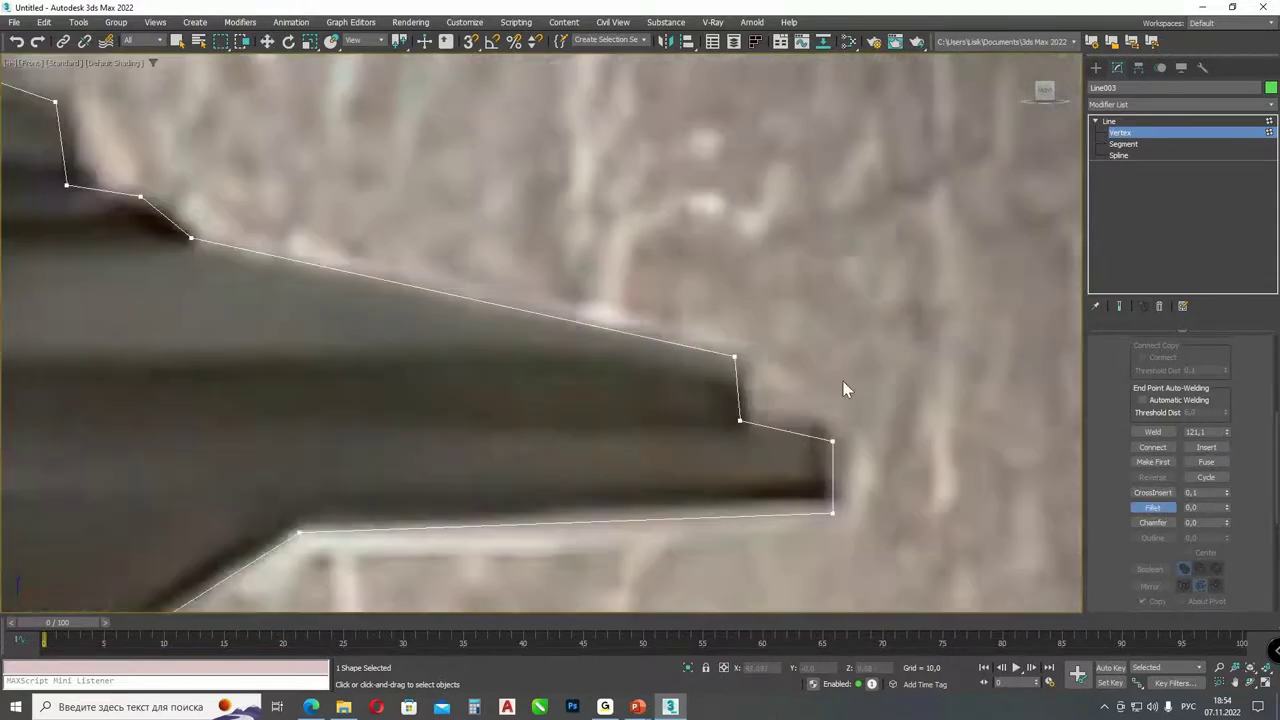
pyautogui.moveTo(690, 343); pyautogui.dragTo(691, 312)
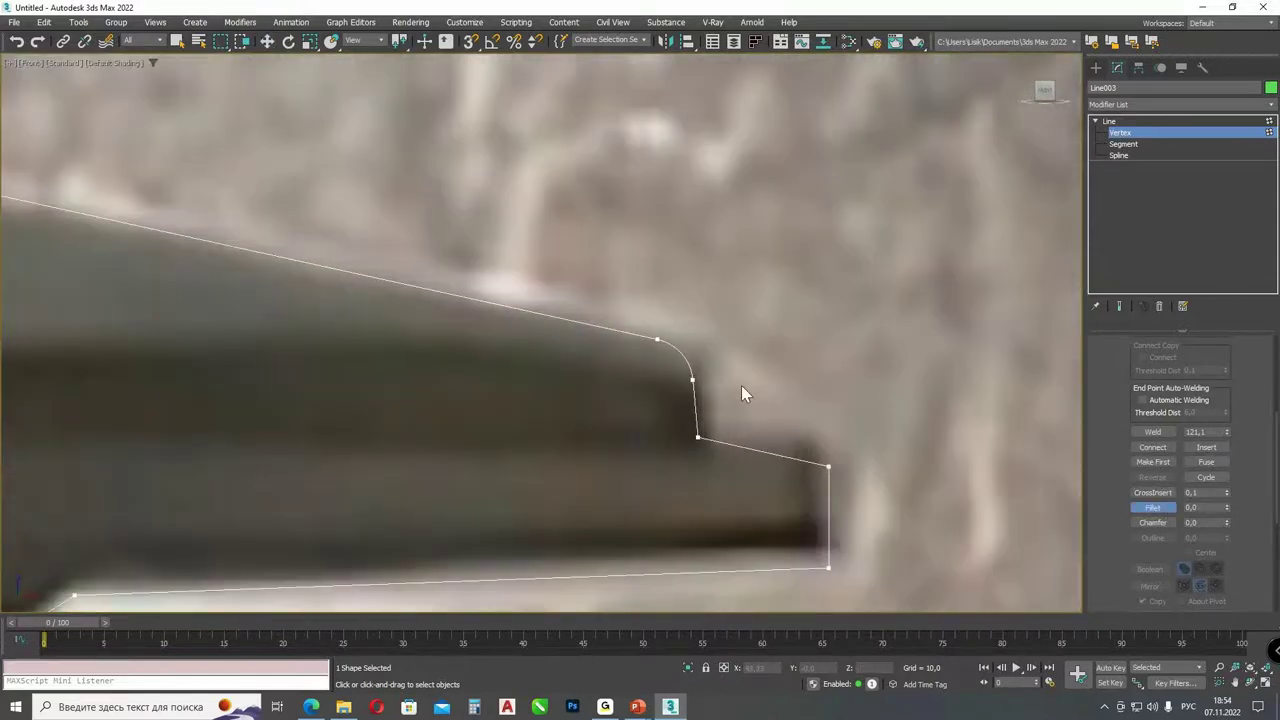
pyautogui.scroll(-10, 800, 522)
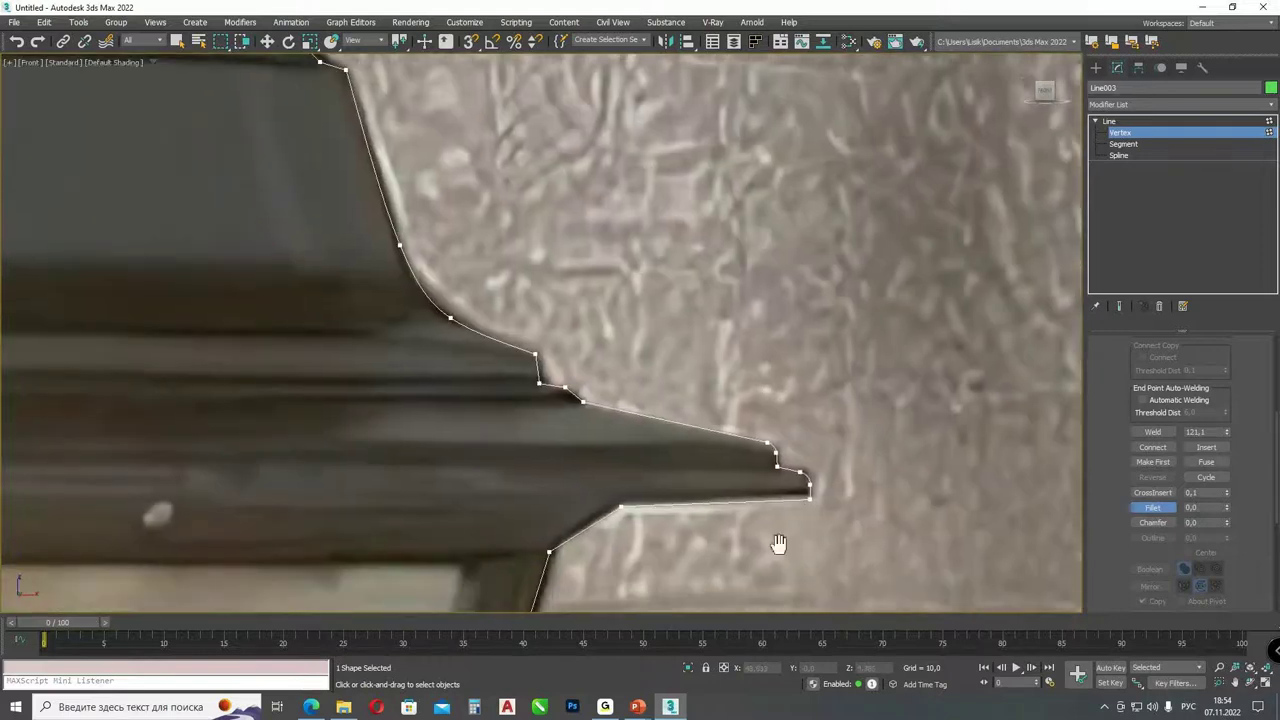
# - Fillet the outer corner at the foot of the glass frame and the outer corners of the base moulding below it
pyautogui.moveTo(777, 543); pyautogui.dragTo(857, 268, button='middle')
pyautogui.moveTo(771, 500); pyautogui.dragTo(831, 163, button='middle')
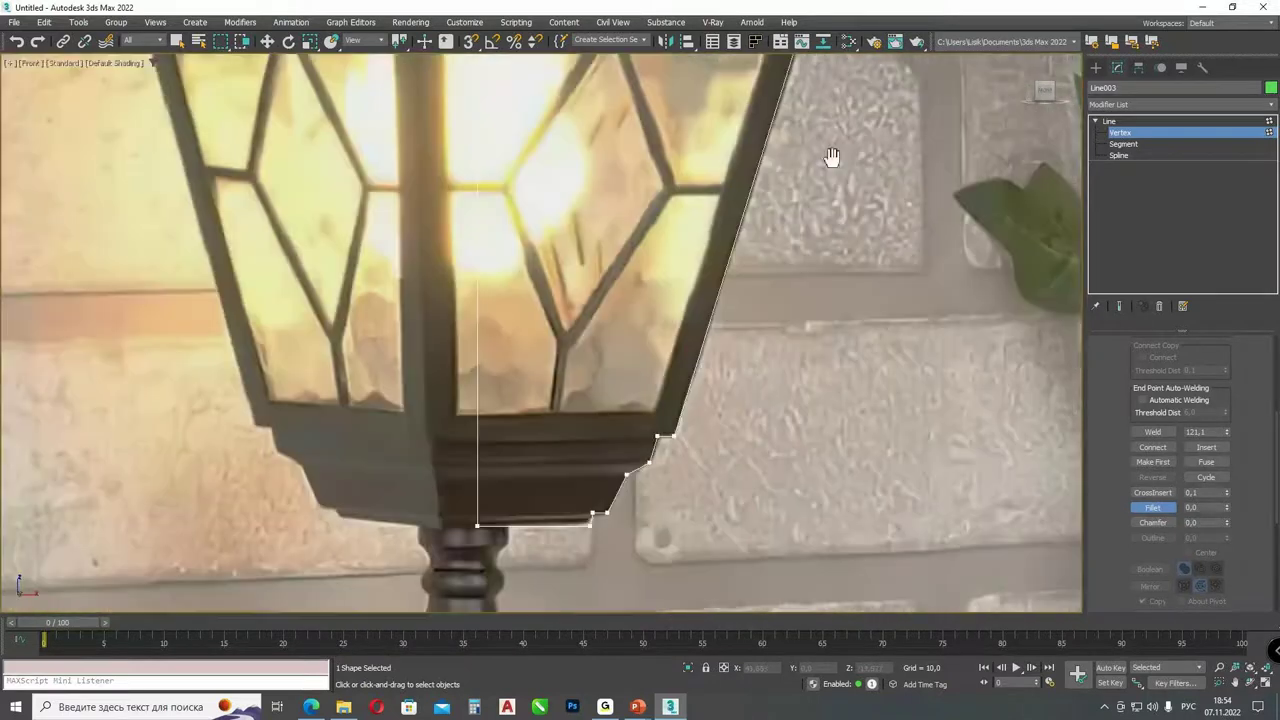
pyautogui.scroll(4, 657, 440)
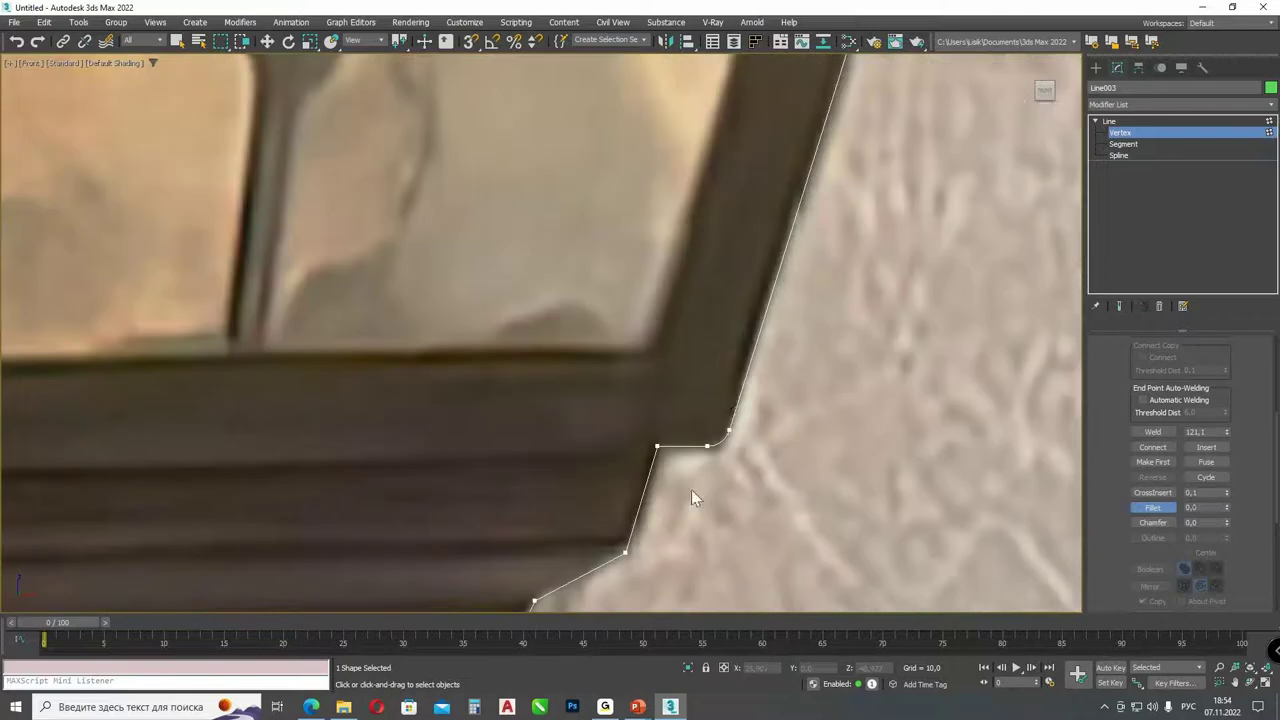
pyautogui.moveTo(691, 489); pyautogui.dragTo(787, 436, button='middle')
pyautogui.moveTo(673, 483); pyautogui.dragTo(678, 462)
pyautogui.scroll(-3, 678, 462)
pyautogui.moveTo(636, 554); pyautogui.dragTo(715, 462, button='middle')
pyautogui.moveTo(717, 456); pyautogui.dragTo(719, 450)
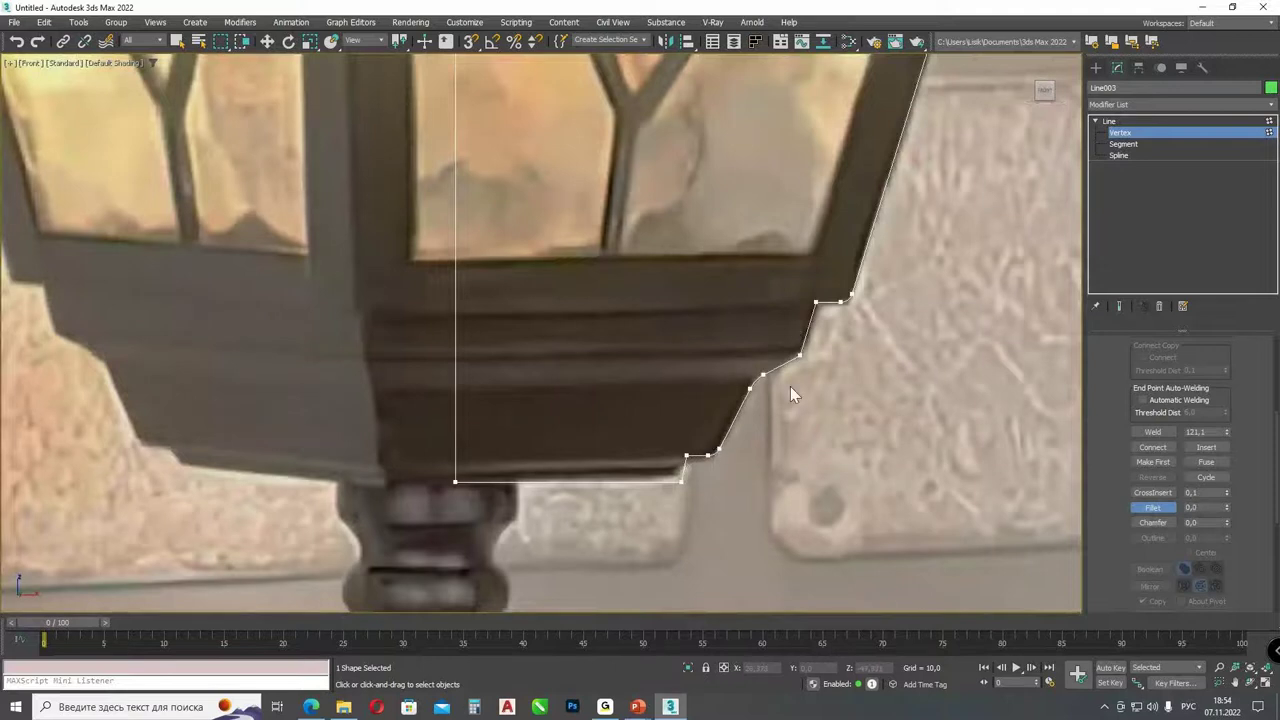
# - Fillet the small step corner of the base moulding just beneath the glass frame's foot
pyautogui.scroll(2, 837, 379)
pyautogui.scroll(2, 811, 373)
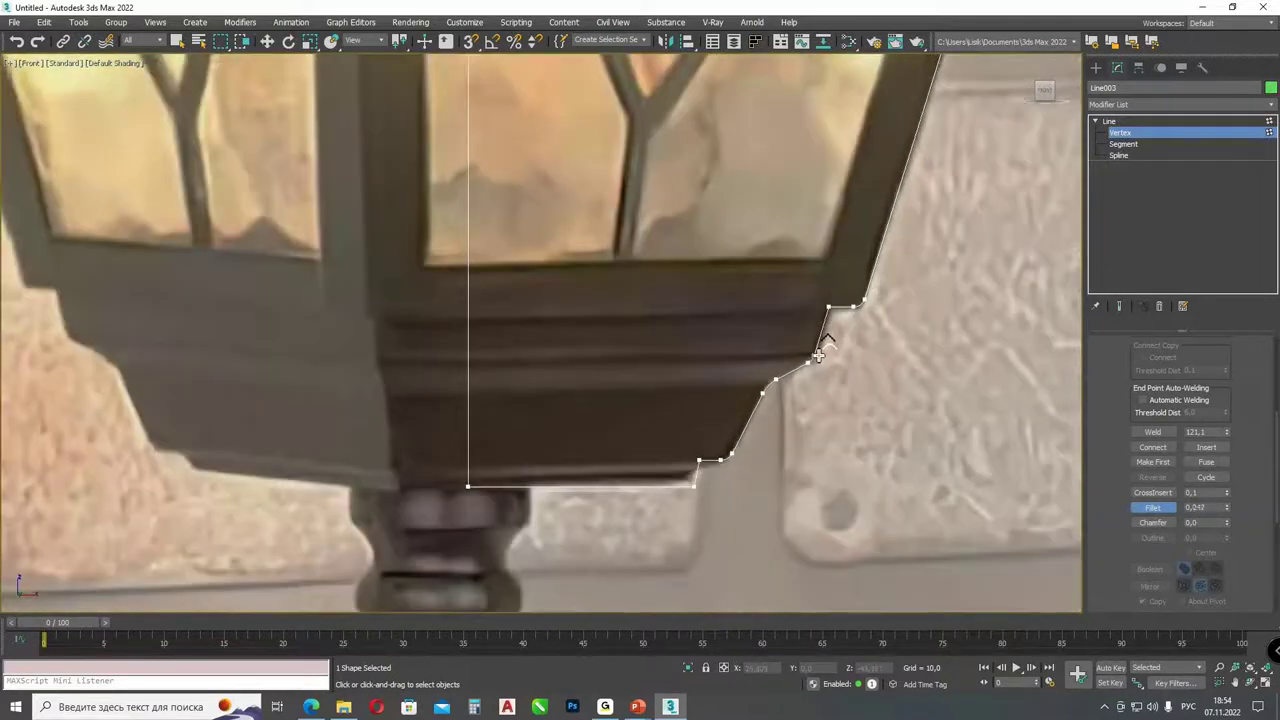
pyautogui.scroll(-2, 885, 458)
pyautogui.scroll(-3, 885, 458)
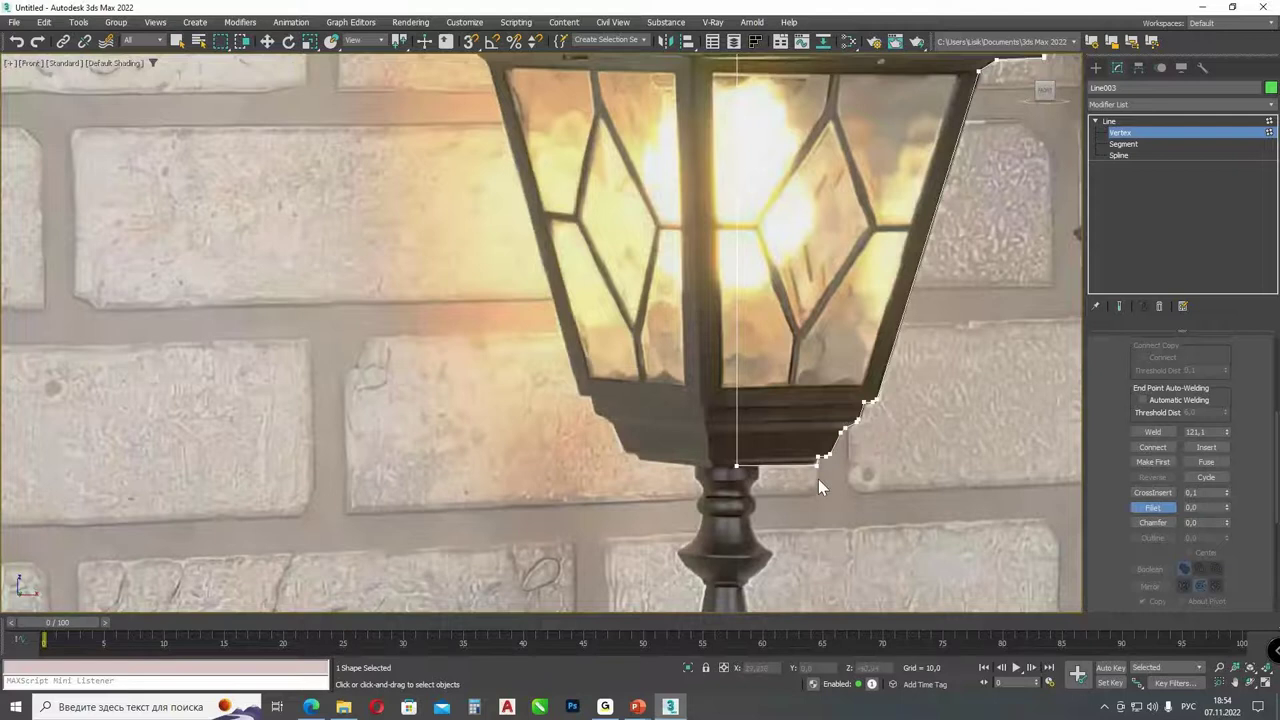
pyautogui.scroll(3, 827, 454)
pyautogui.scroll(-4, 827, 456)
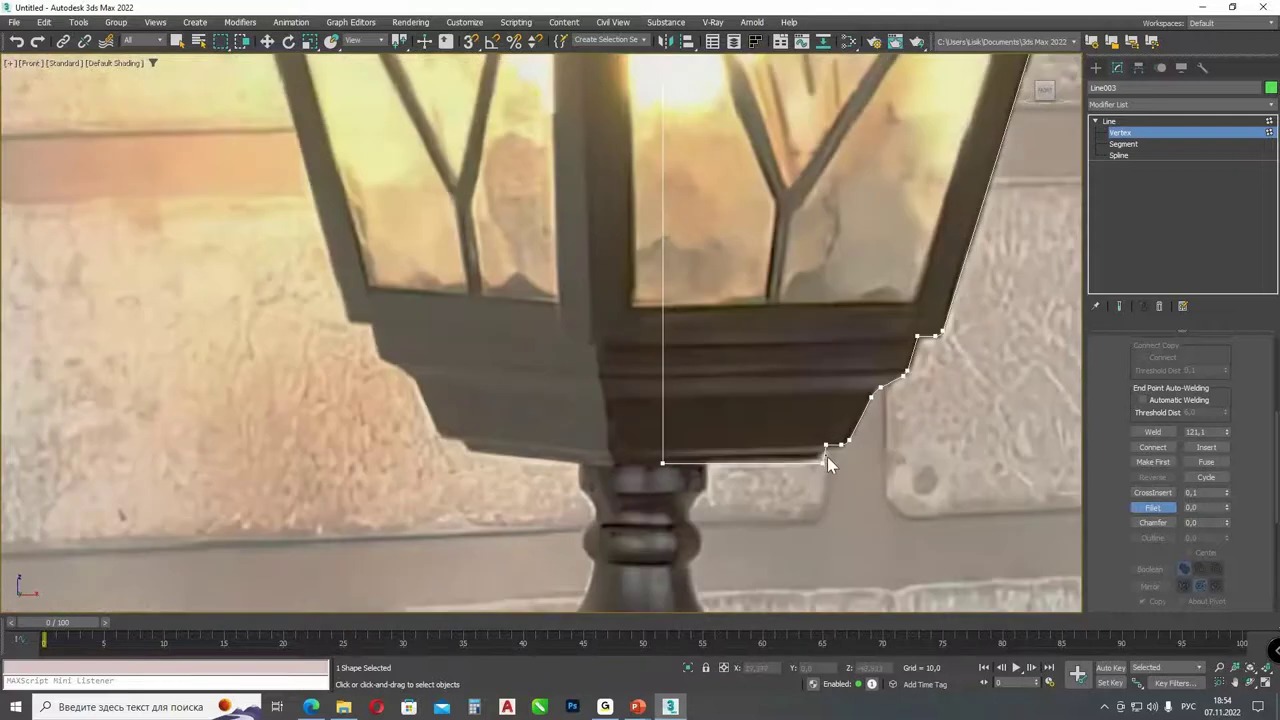
# - Fillet the outer corner of the roof's top plate
pyautogui.scroll(4, 883, 184)
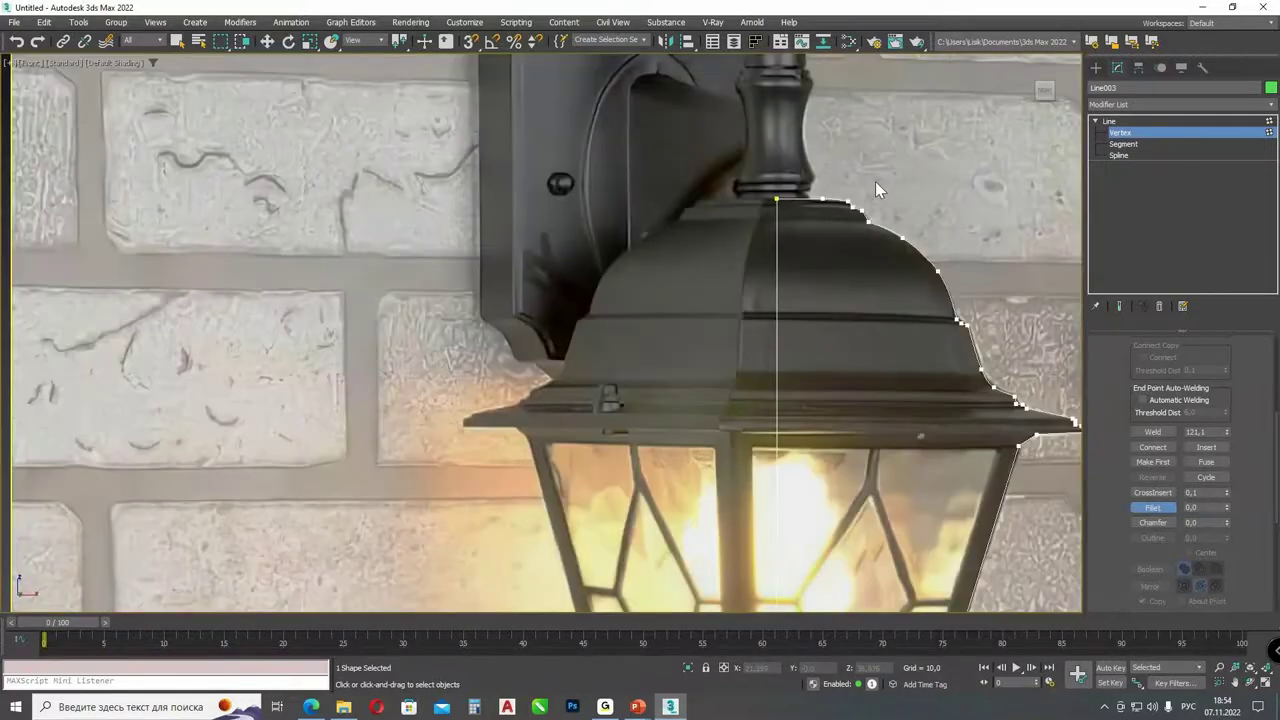
pyautogui.scroll(4, 875, 182)
pyautogui.moveTo(827, 219); pyautogui.dragTo(831, 212)
# - Delete the vertical axis segment from the lamp body profile and leave segment editing
pyautogui.scroll(-1, 930, 281)
pyautogui.scroll(2, 919, 296)
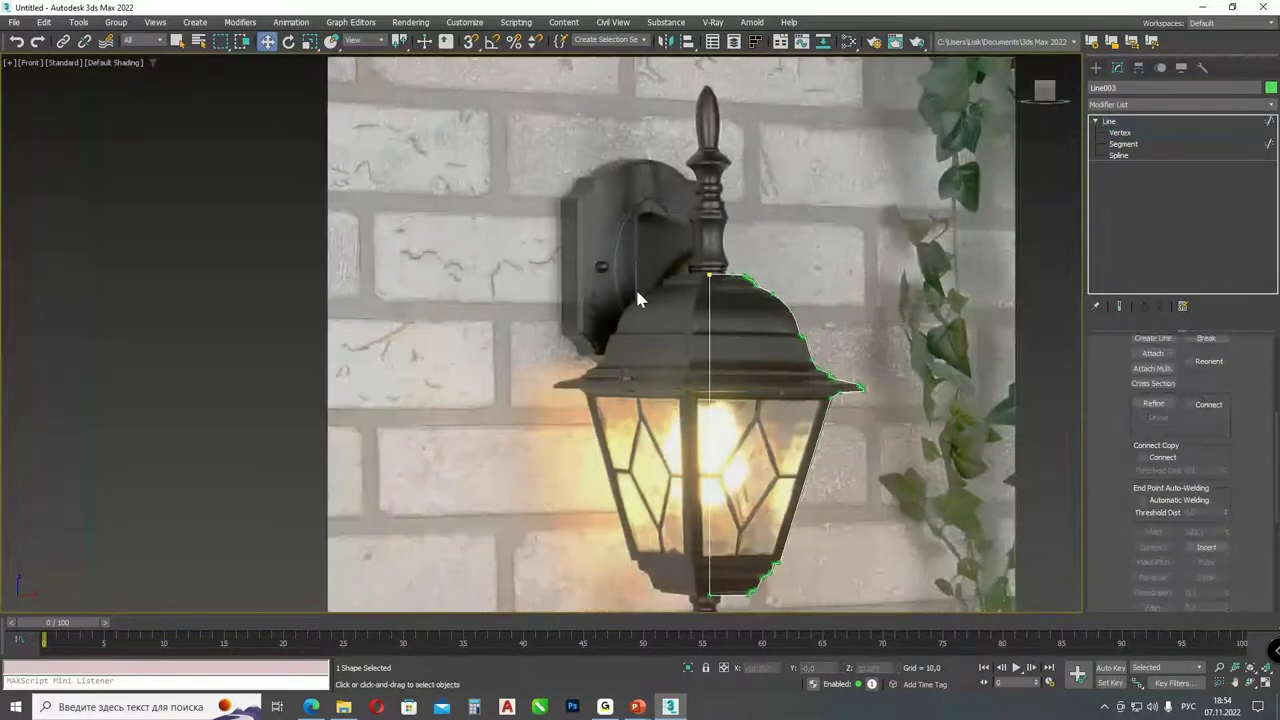
pyautogui.press('2')
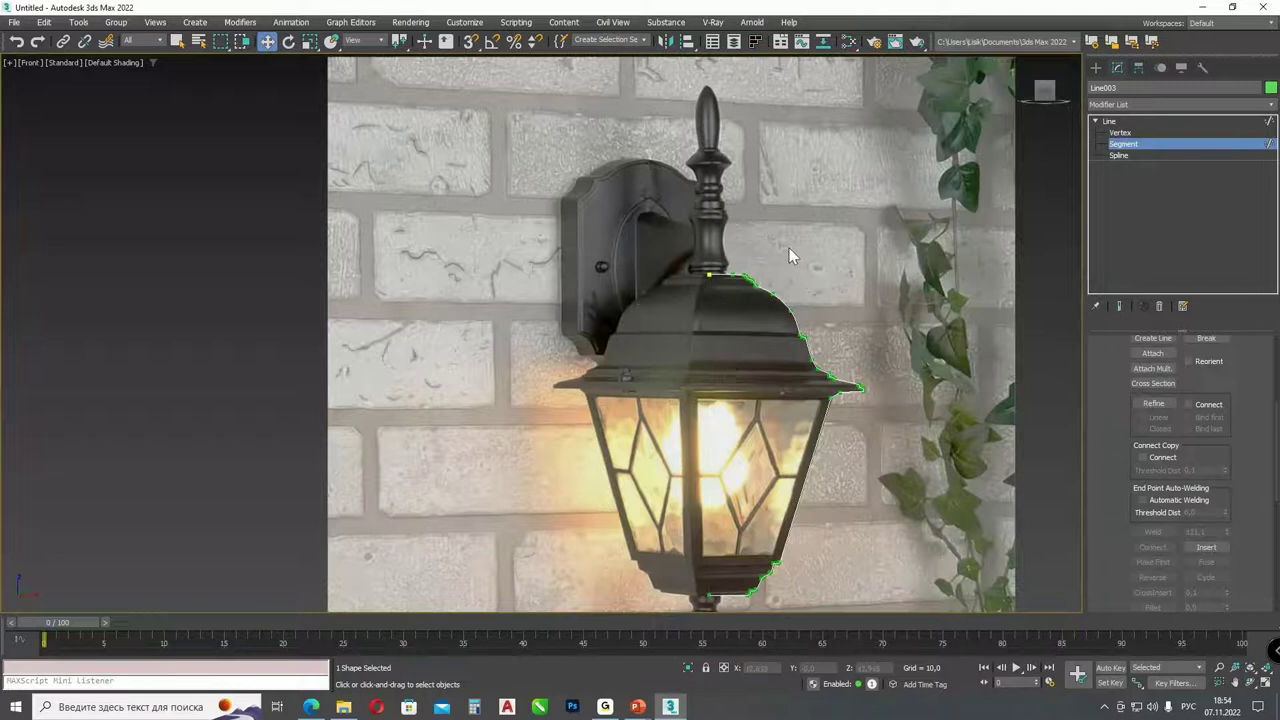
pyautogui.click(1130, 147)
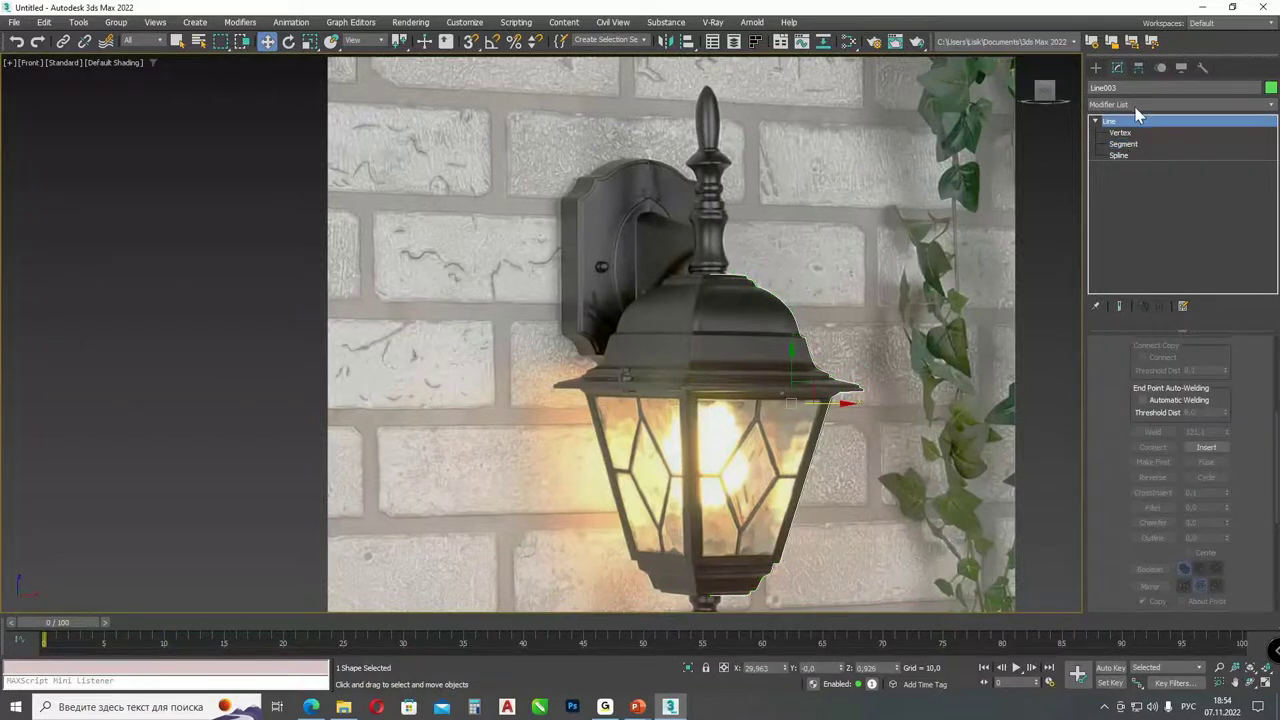
# - Apply a Lathe modifier to the lamp body profile and align its axis to Min
pyautogui.click(1136, 106)
pyautogui.scroll(-5, 1147, 272)
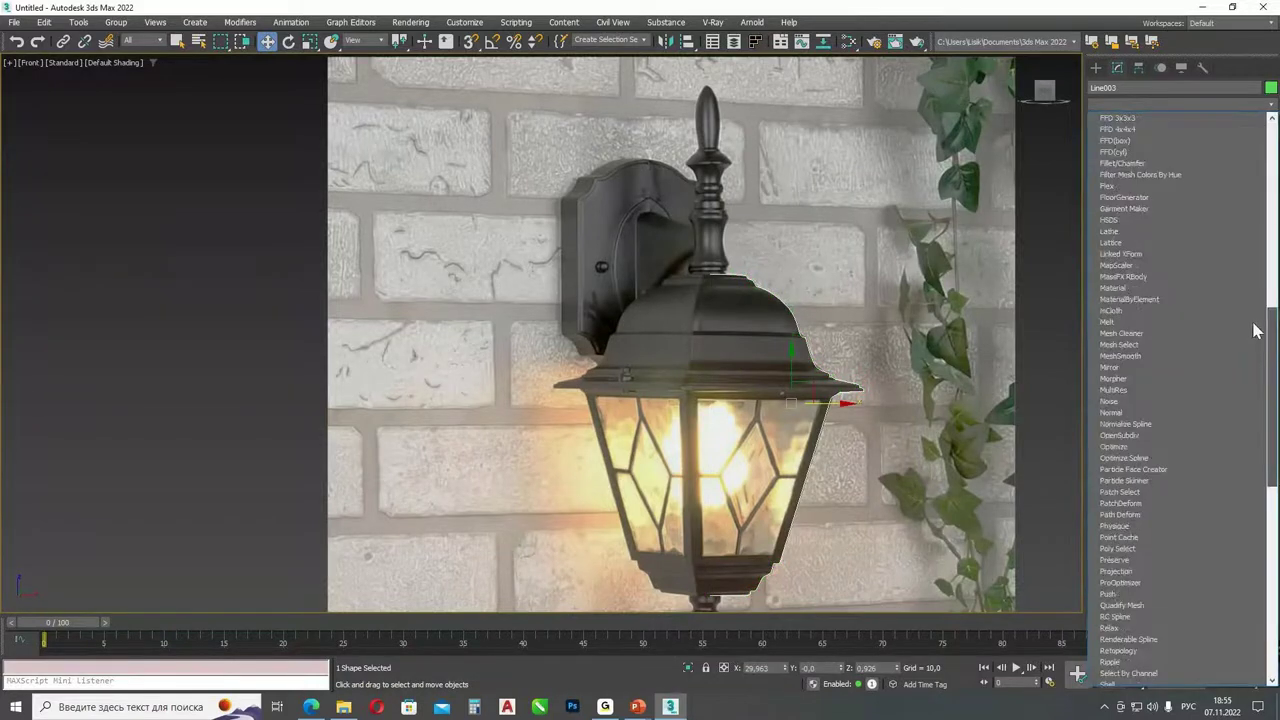
pyautogui.click(1108, 231)
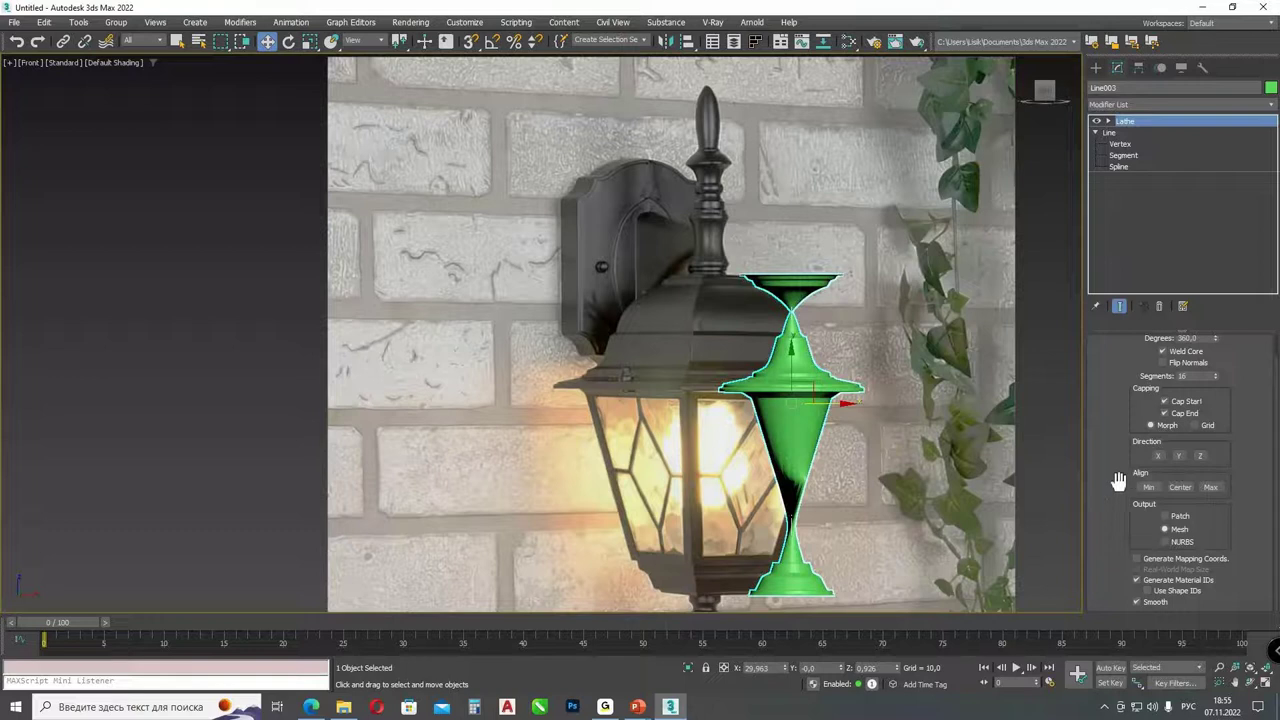
pyautogui.click(1146, 488)
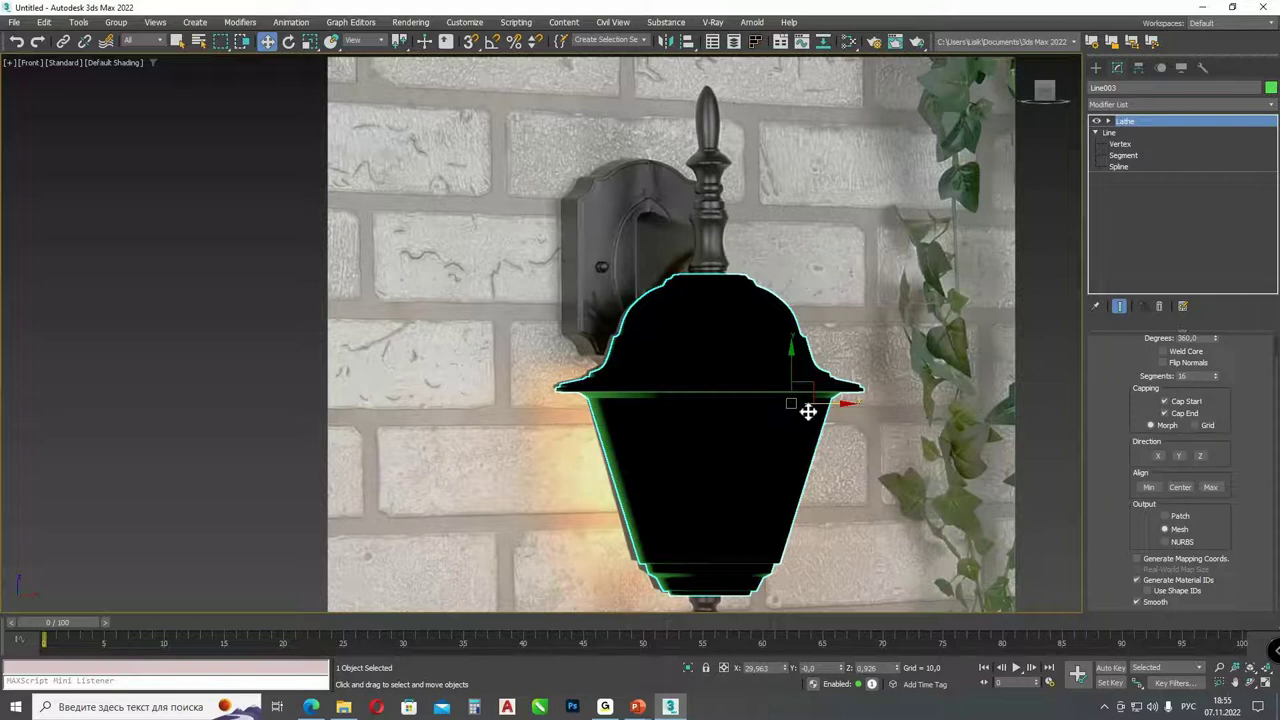
# - Flip the lathe's normals, set its segments to 4 and turn off smoothing to give the lantern body a square form
pyautogui.click(1178, 364)
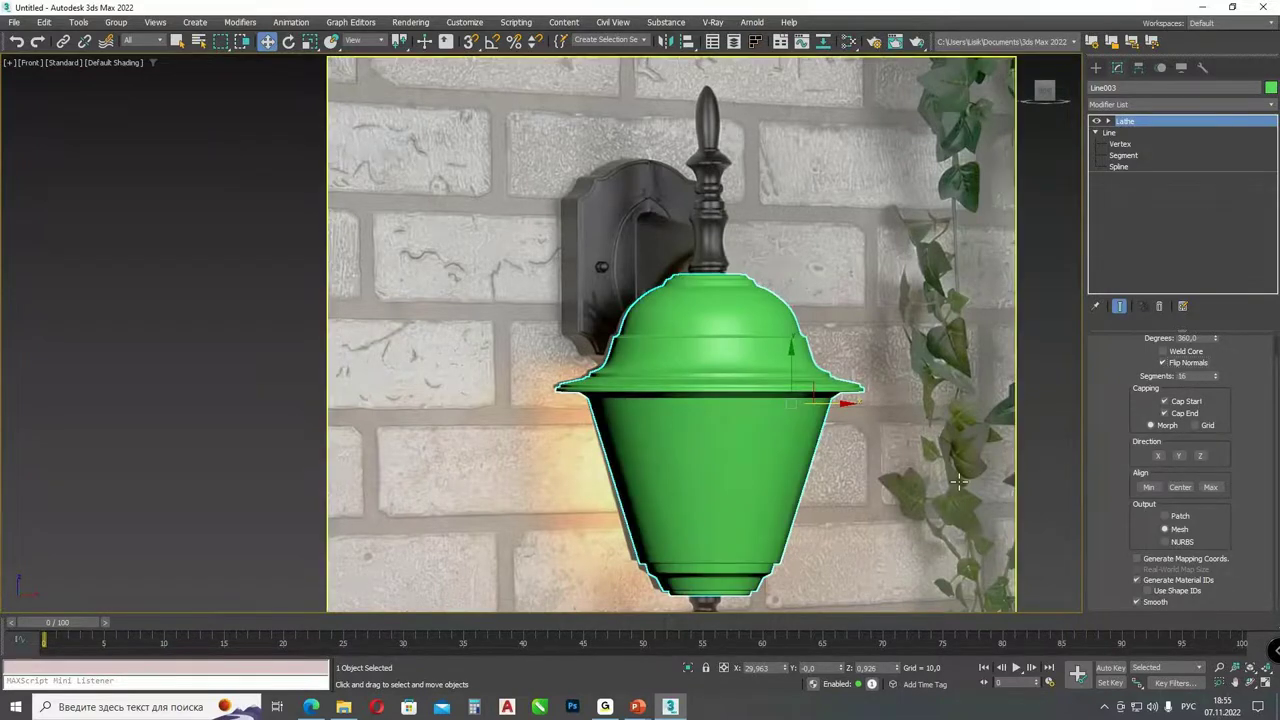
pyautogui.press('p')
pyautogui.doubleClick(1190, 375)
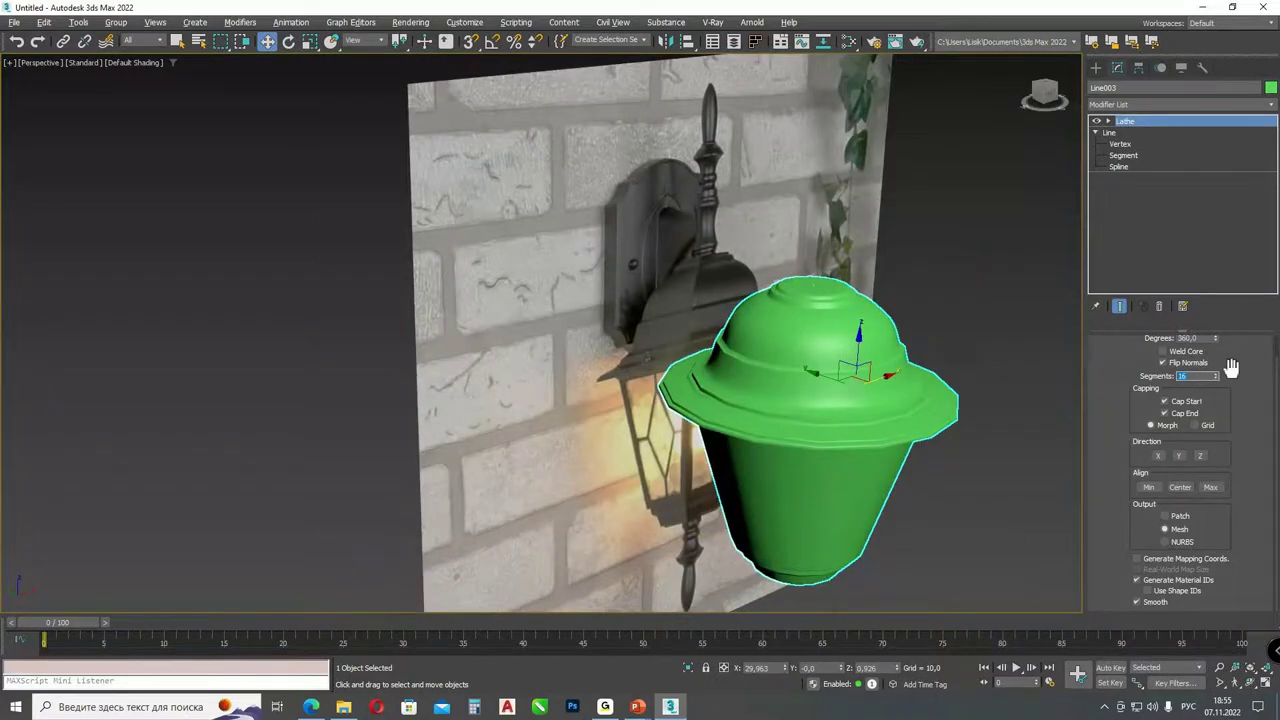
pyautogui.write('4')
pyautogui.press('Return')
pyautogui.keyDown('alt'); pyautogui.moveTo(900, 458); pyautogui.dragTo(810, 362, button='middle'); pyautogui.keyUp('alt')
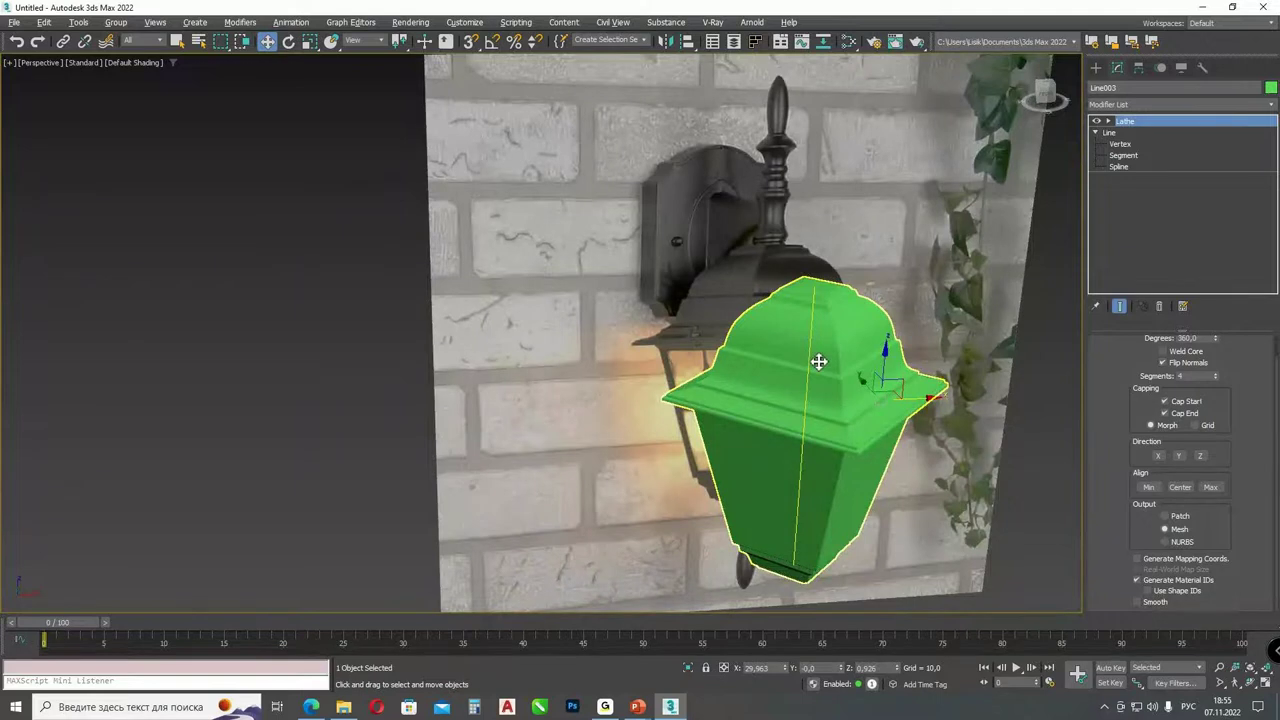
# - Center the lantern body's pivot to the object, working in the top view
pyautogui.press('t')
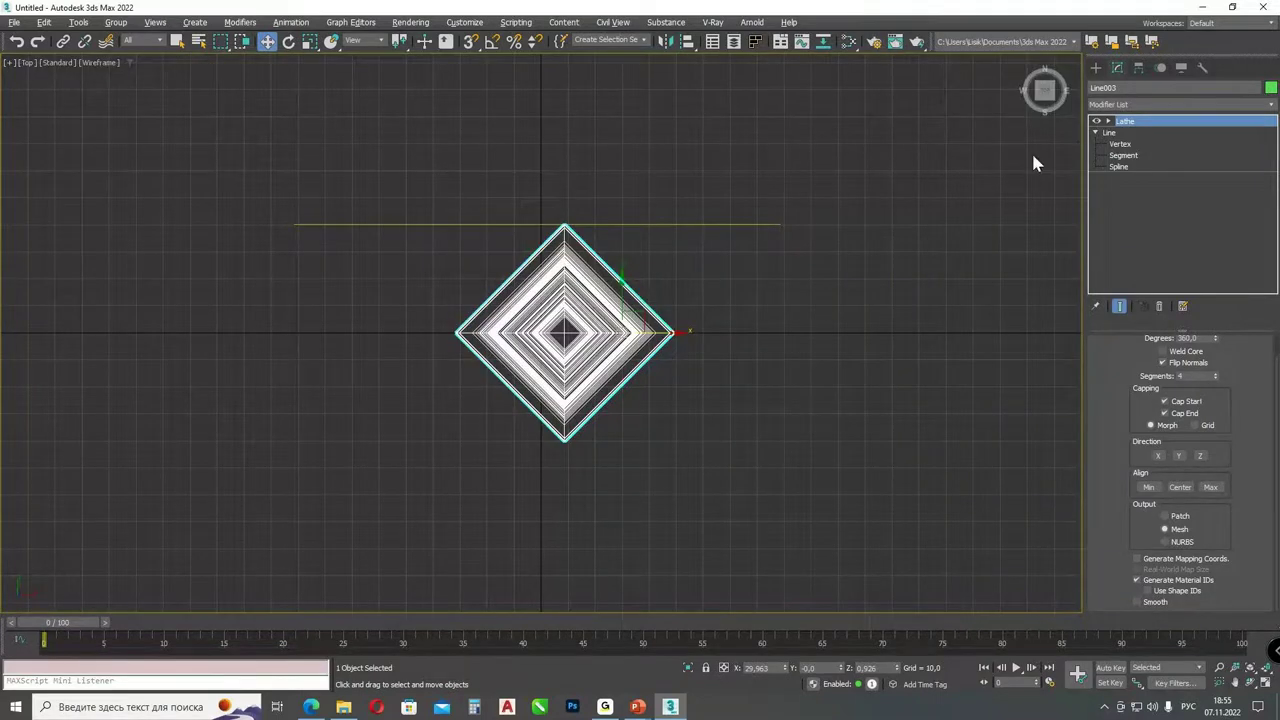
pyautogui.click(1138, 67)
pyautogui.click(1155, 163)
pyautogui.click(1184, 231)
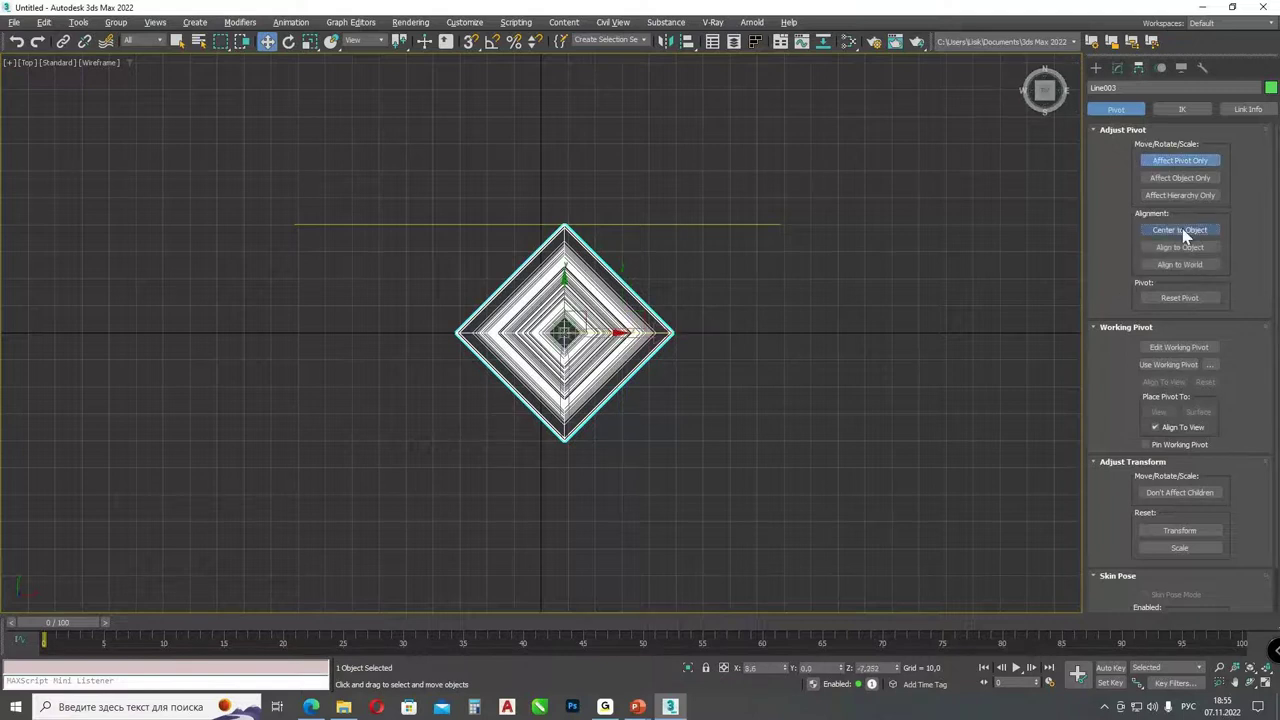
pyautogui.click(1183, 162)
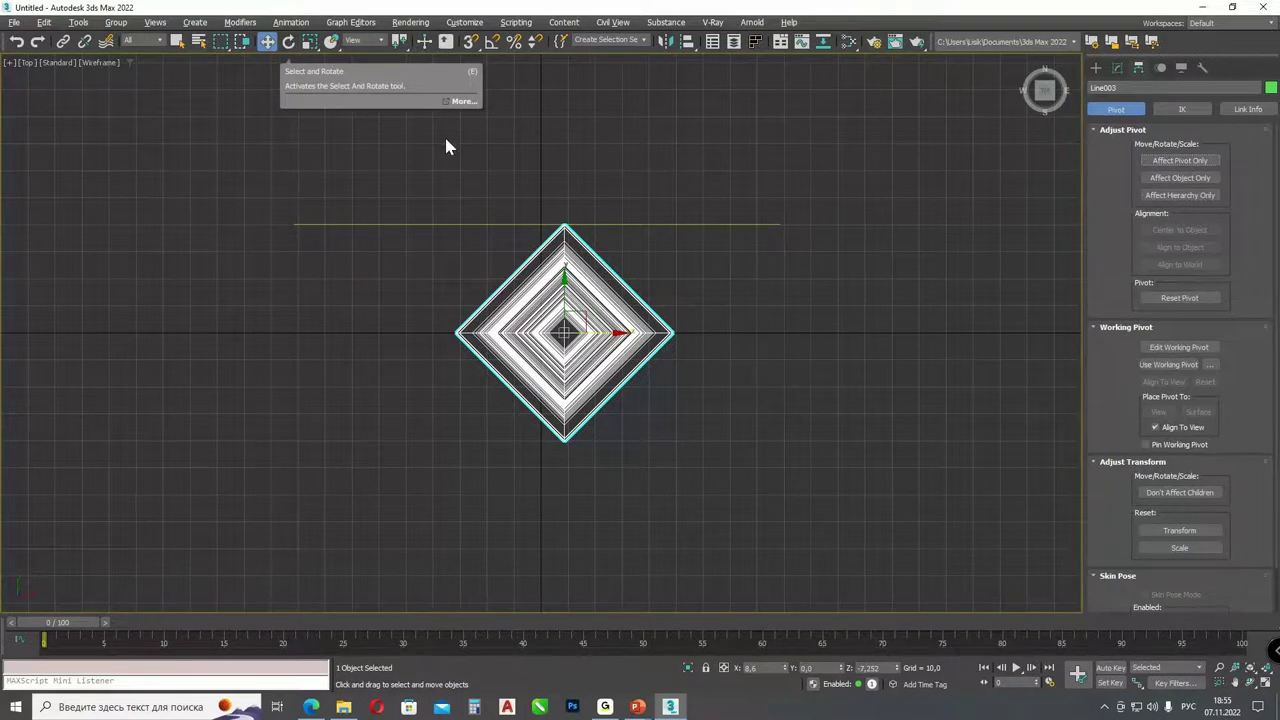
# - Rotate the lantern body 45 degrees about its vertical axis with angle snap on, so its sides are parallel to the wall
pyautogui.click(1119, 68)
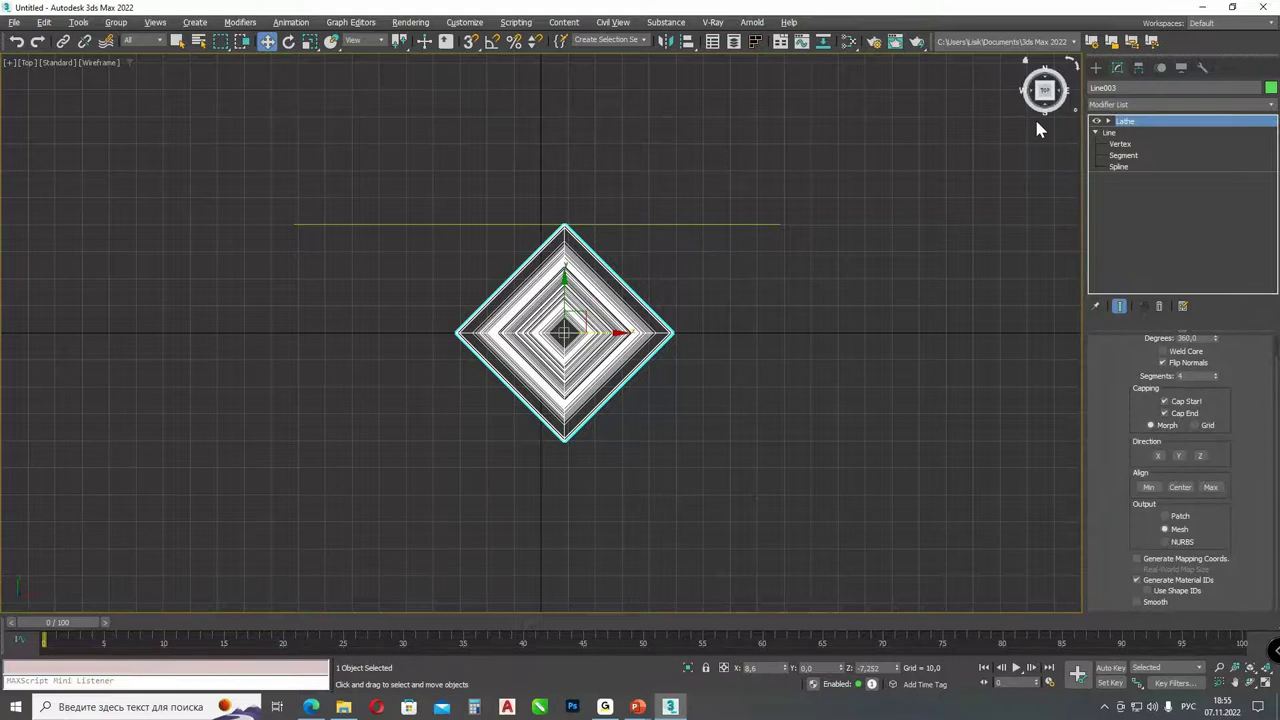
pyautogui.press('e')
pyautogui.click(492, 41)
pyautogui.moveTo(592, 285); pyautogui.dragTo(614, 306)
pyautogui.press('w')
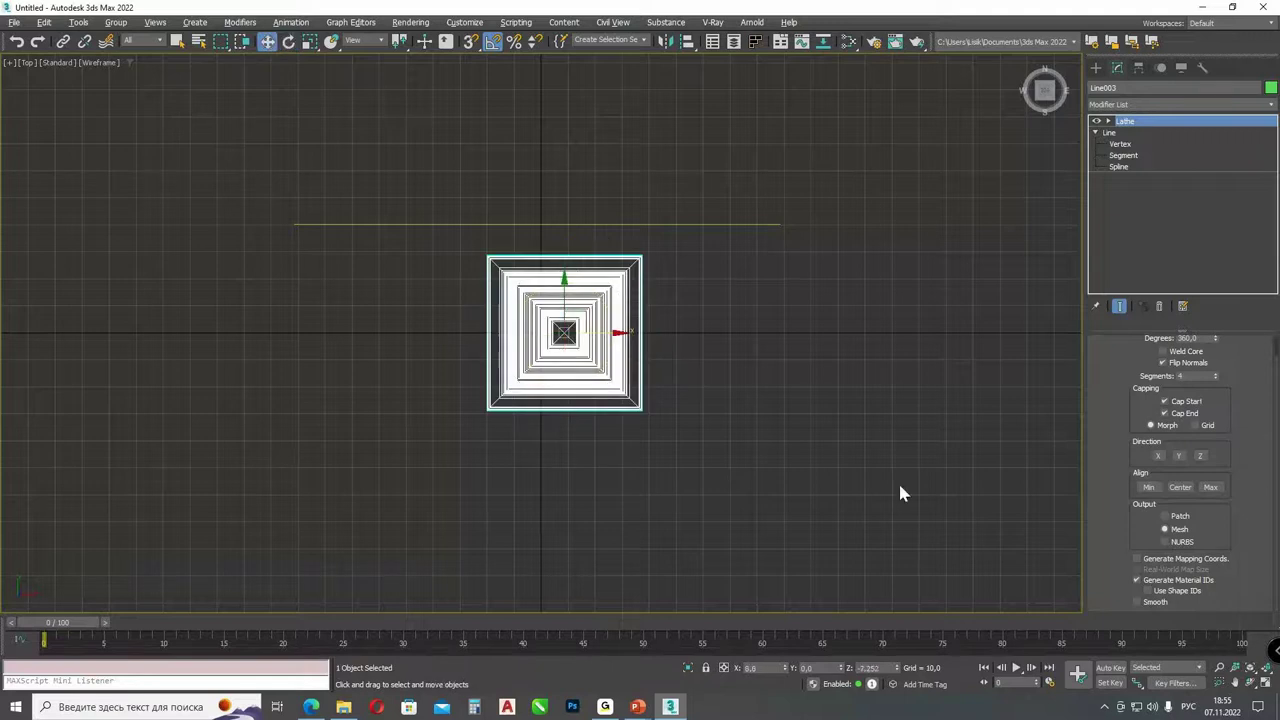
pyautogui.press('p')
pyautogui.keyDown('alt'); pyautogui.moveTo(729, 434); pyautogui.dragTo(761, 410, button='middle'); pyautogui.keyUp('alt')
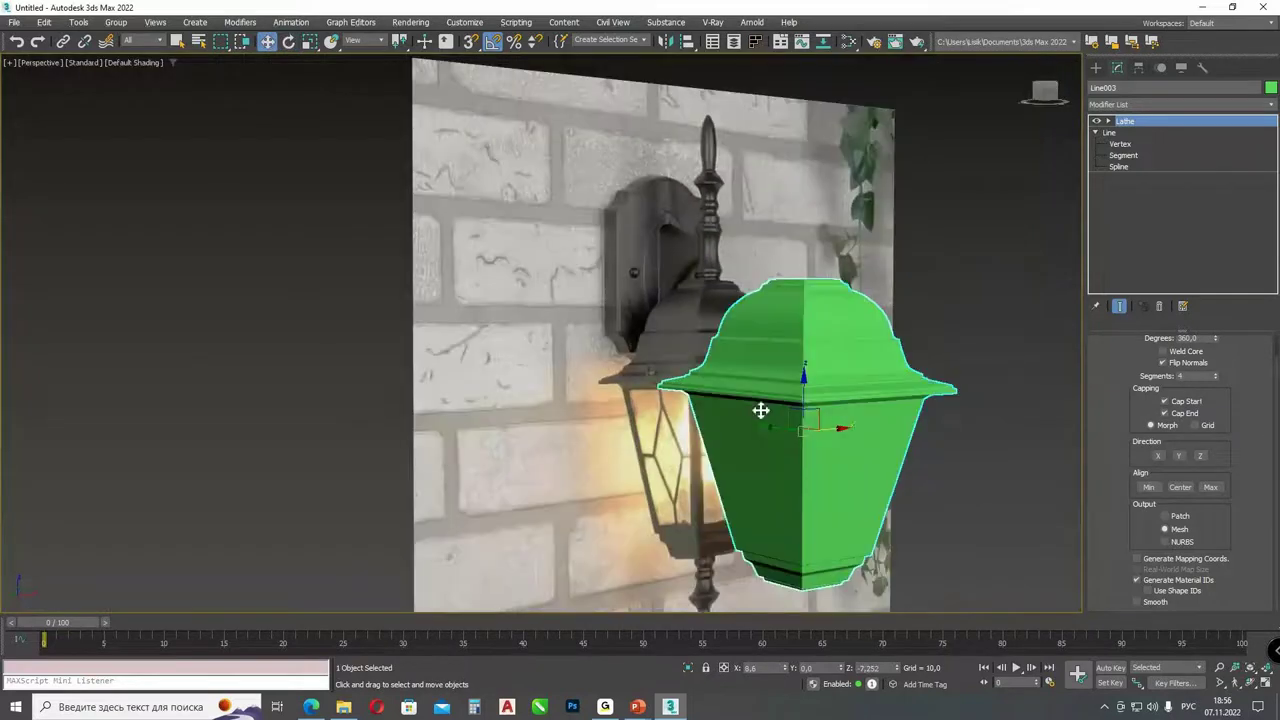
# - Show edged faces and convert the lantern body to an Editable Poly
pyautogui.press('F4')
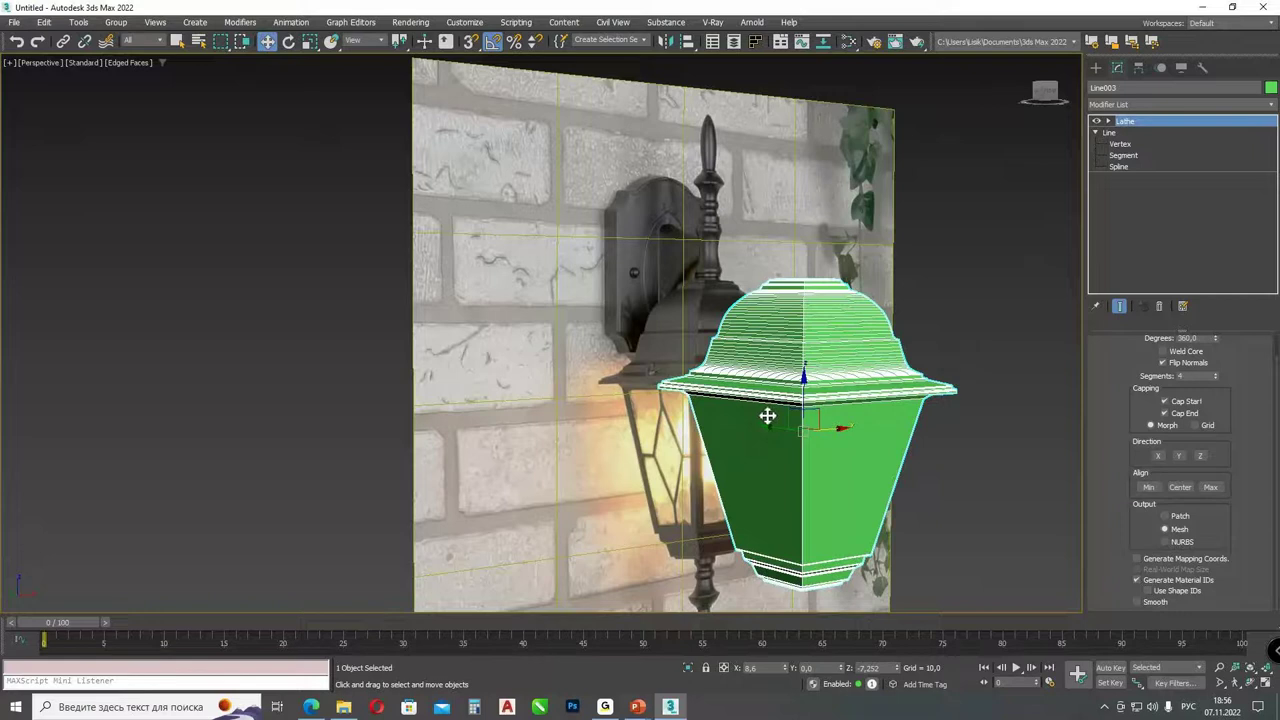
pyautogui.scroll(3, 767, 415)
pyautogui.moveTo(767, 415)
pyautogui.keyDown('alt'); pyautogui.mouseDown(button='middle')
pyautogui.moveTo(763, 286)
pyautogui.moveTo(826, 240)
pyautogui.moveTo(771, 254)
pyautogui.mouseUp(button='middle'); pyautogui.keyUp('alt')
pyautogui.press('F4')
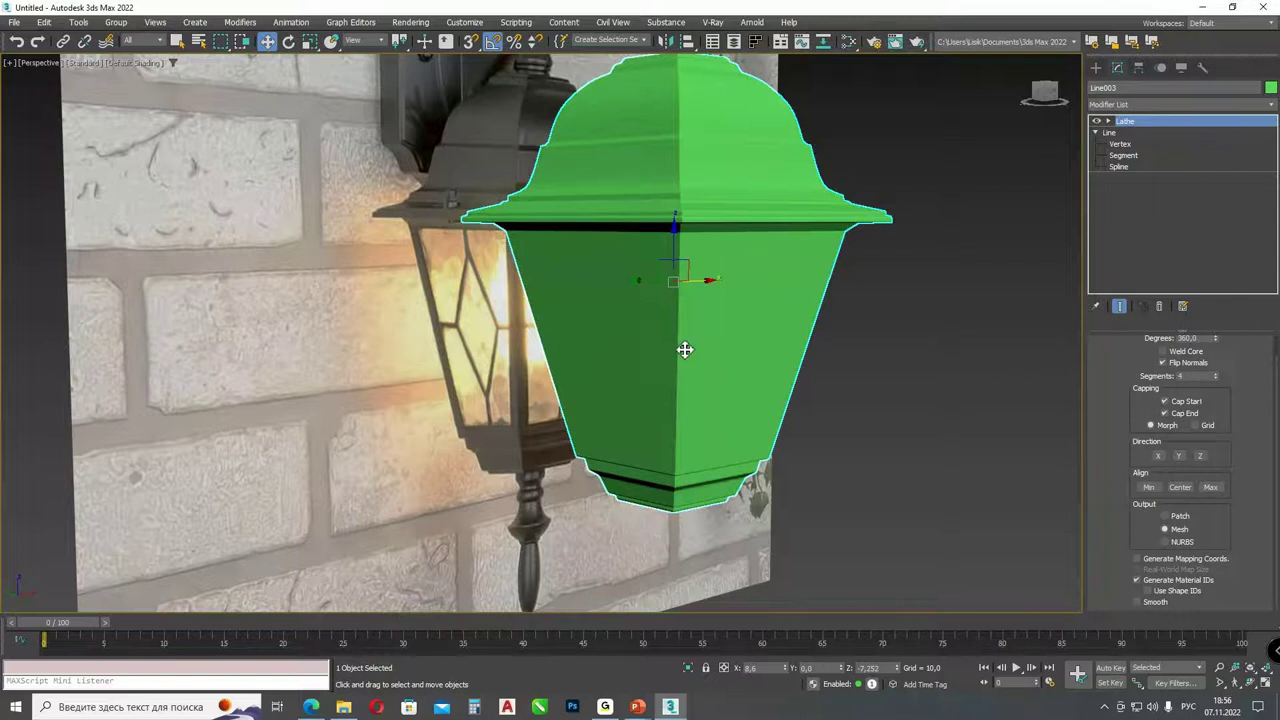
pyautogui.press('F4')
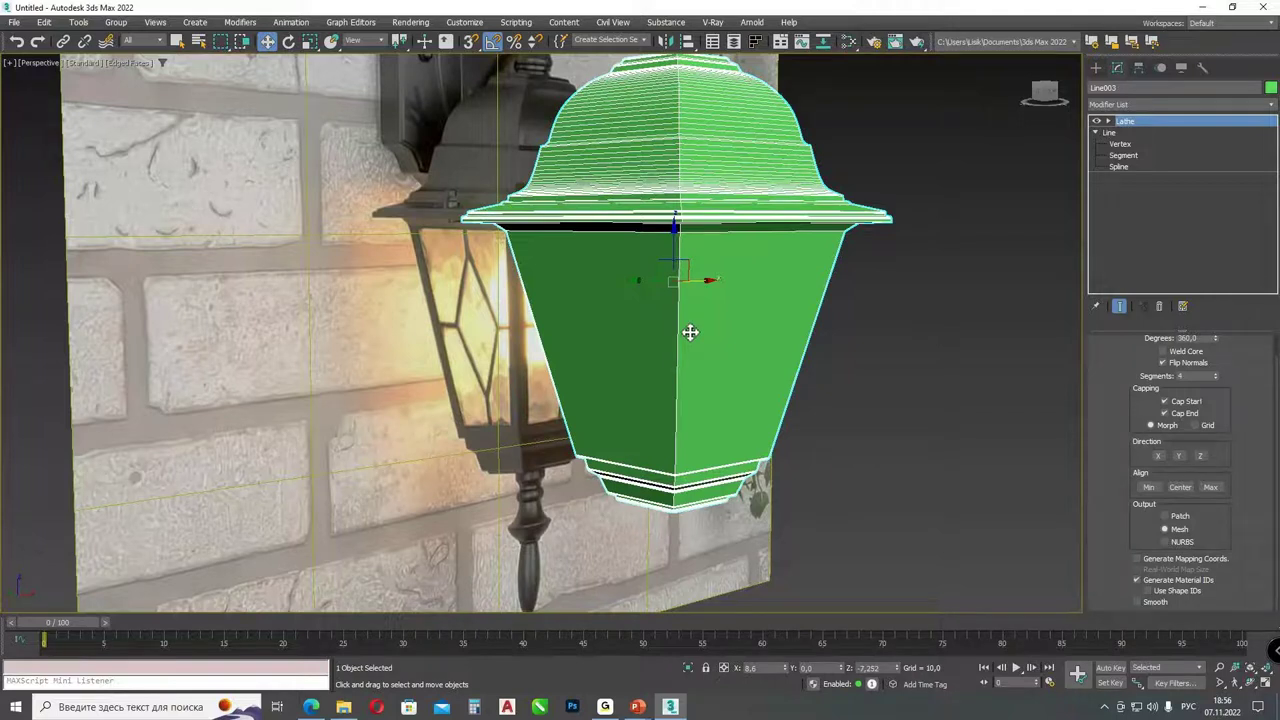
pyautogui.rightClick(732, 283)
pyautogui.moveTo(825, 421)
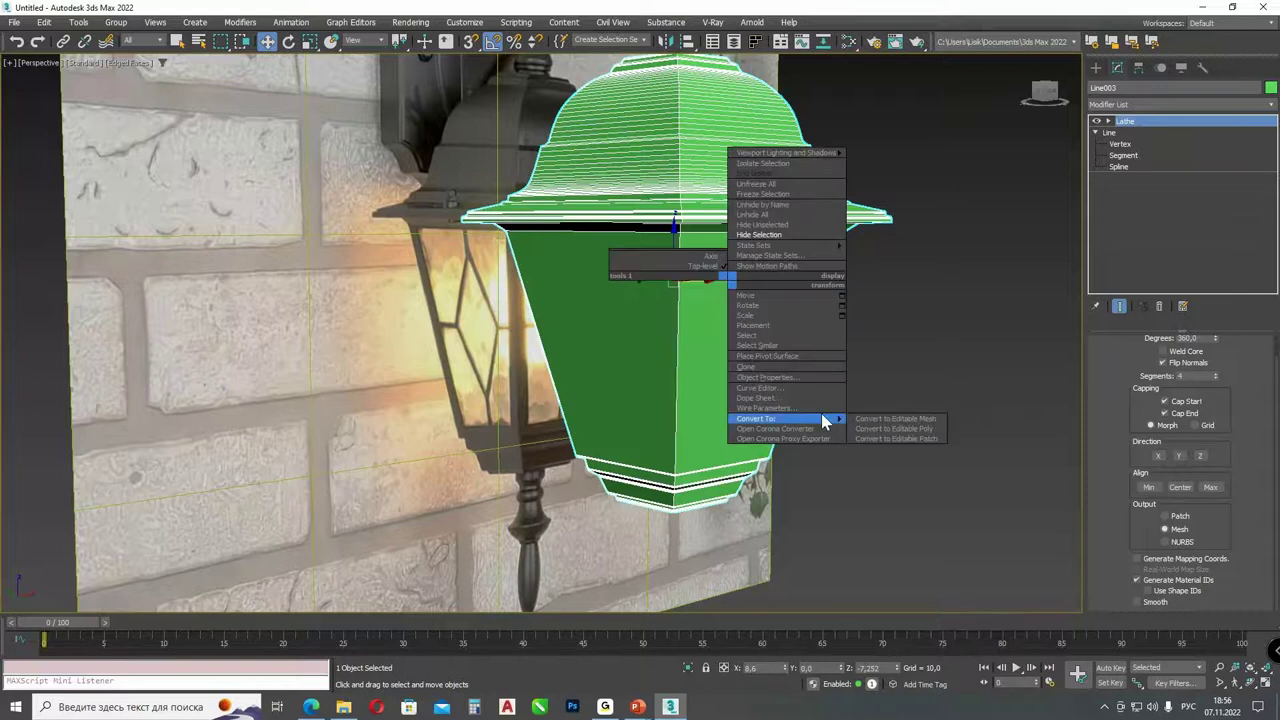
pyautogui.click(895, 429)
# - Merge the overlapping centre vertices at the top of the roof and on the underside of the base
pyautogui.click(1120, 144)
pyautogui.click(1120, 132)
pyautogui.keyDown('alt'); pyautogui.moveTo(760, 320); pyautogui.dragTo(647, 255, button='middle'); pyautogui.keyUp('alt')
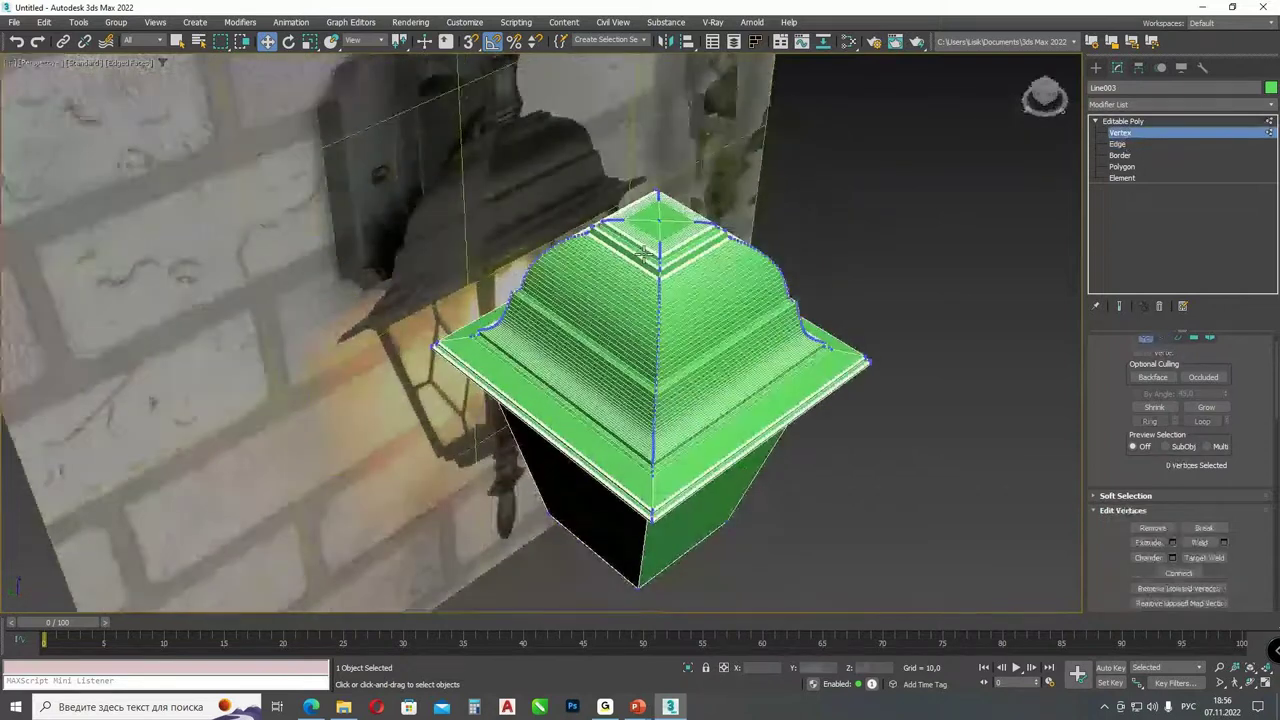
pyautogui.scroll(3, 646, 254)
pyautogui.click(662, 188)
pyautogui.press('F3')
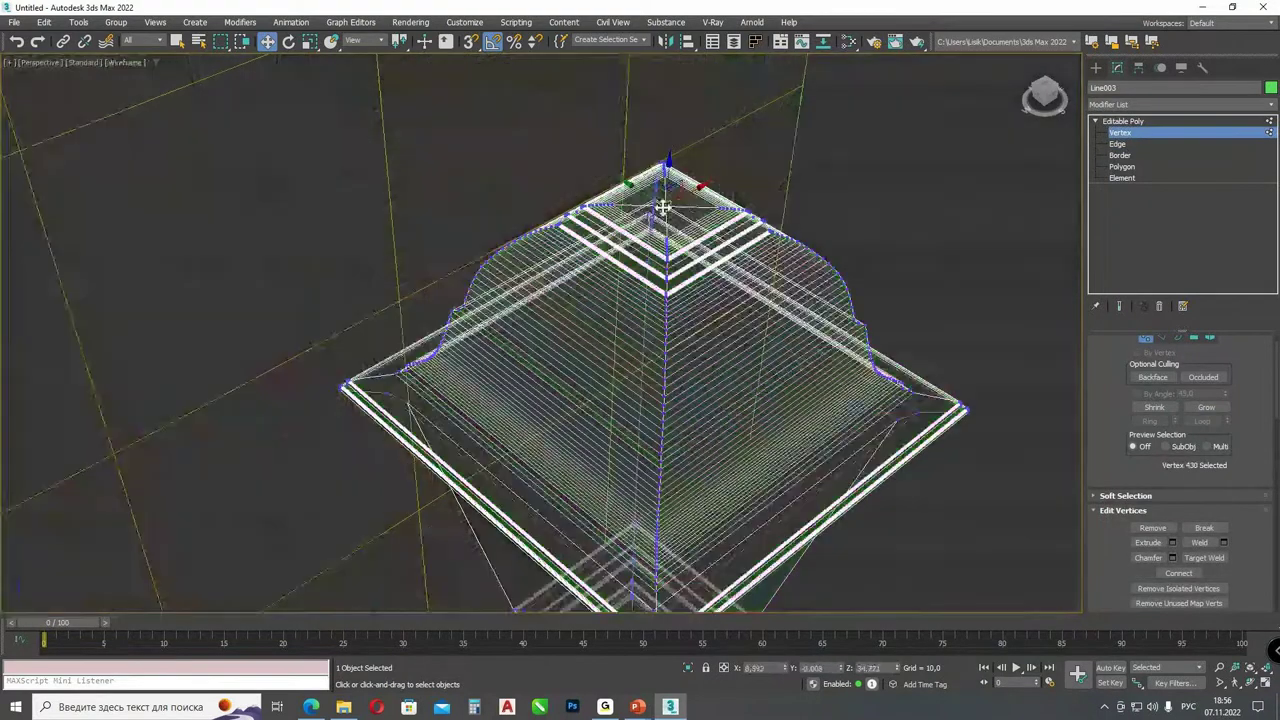
pyautogui.scroll(2, 664, 209)
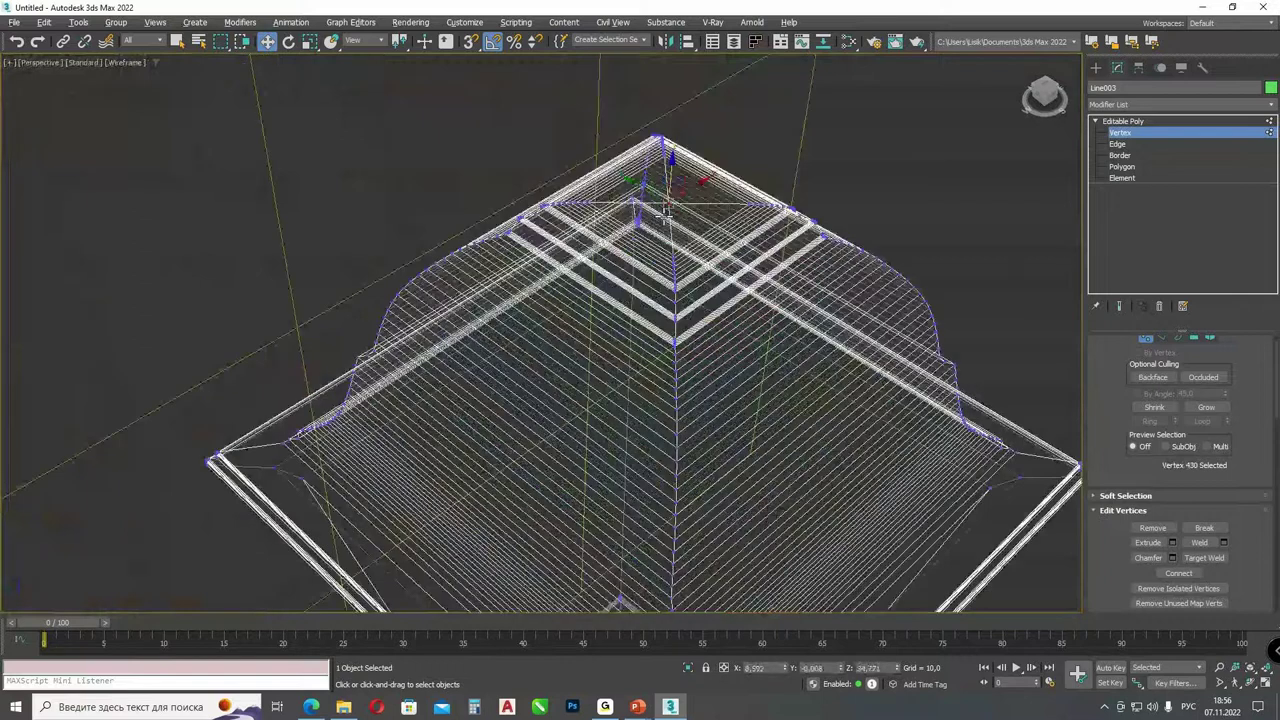
pyautogui.keyDown('alt'); pyautogui.moveTo(663, 208); pyautogui.dragTo(668, 230, button='middle'); pyautogui.keyUp('alt')
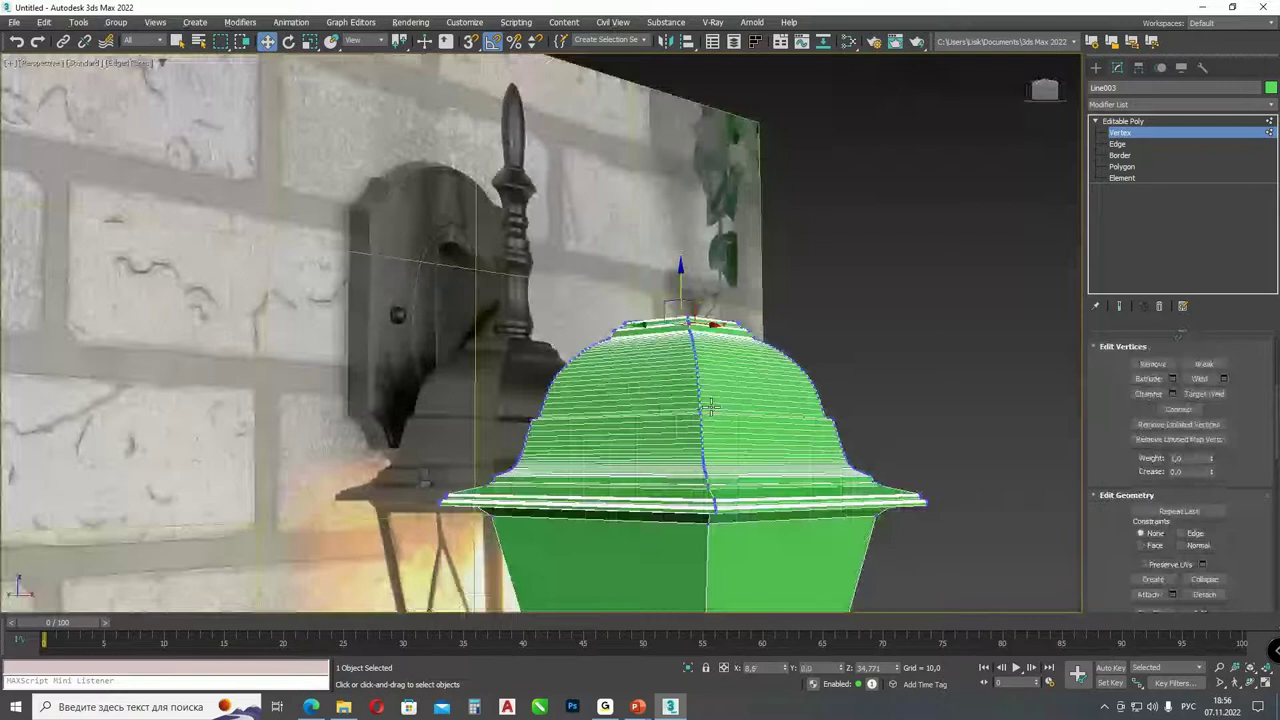
pyautogui.keyDown('alt'); pyautogui.moveTo(710, 405); pyautogui.dragTo(715, 352, button='middle'); pyautogui.keyUp('alt')
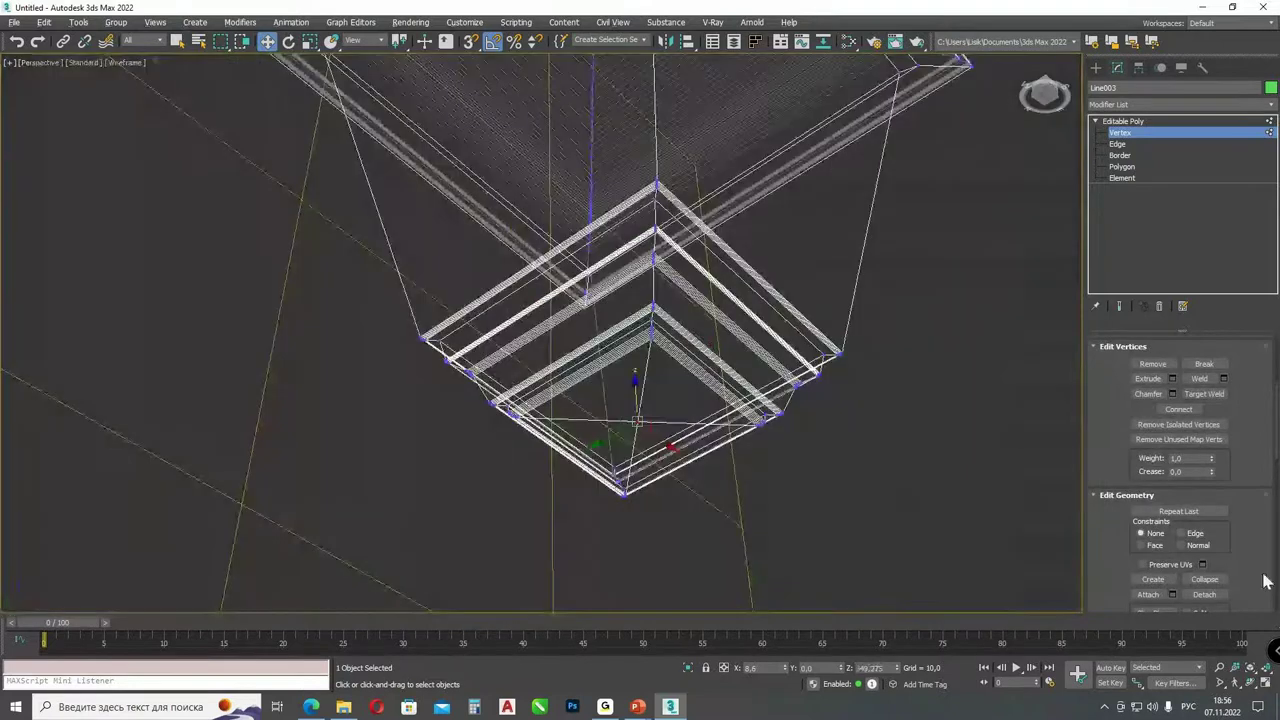
pyautogui.press('F3')
# - Inset the lantern's side window polygons by about 2.5, using the By Polygon option
pyautogui.keyDown('alt'); pyautogui.moveTo(752, 410); pyautogui.dragTo(534, 351, button='middle'); pyautogui.keyUp('alt')
pyautogui.press('4')
pyautogui.click(534, 351)
pyautogui.keyDown('alt'); pyautogui.moveTo(721, 390); pyautogui.dragTo(780, 380, button='middle'); pyautogui.keyUp('alt')
pyautogui.scroll(-1, 1210, 420)
pyautogui.click(1223, 384)
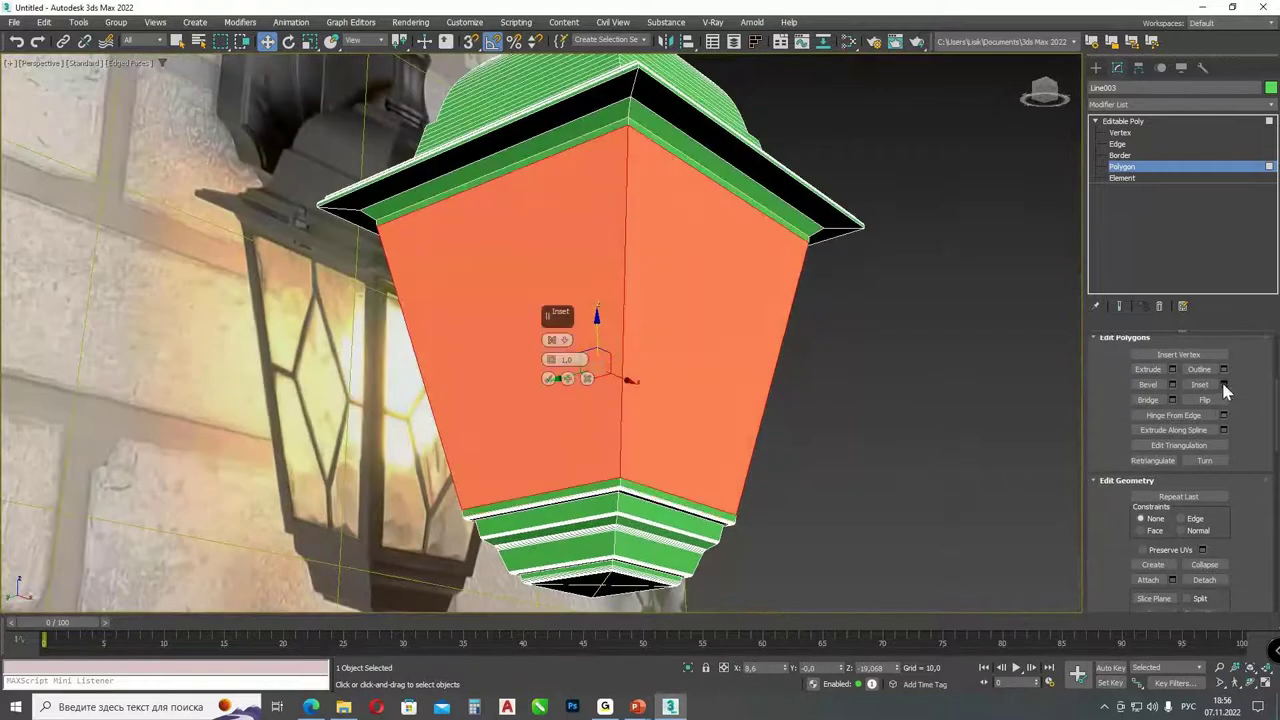
pyautogui.moveTo(560, 314); pyautogui.dragTo(979, 318)
pyautogui.click(978, 343)
pyautogui.click(1012, 370)
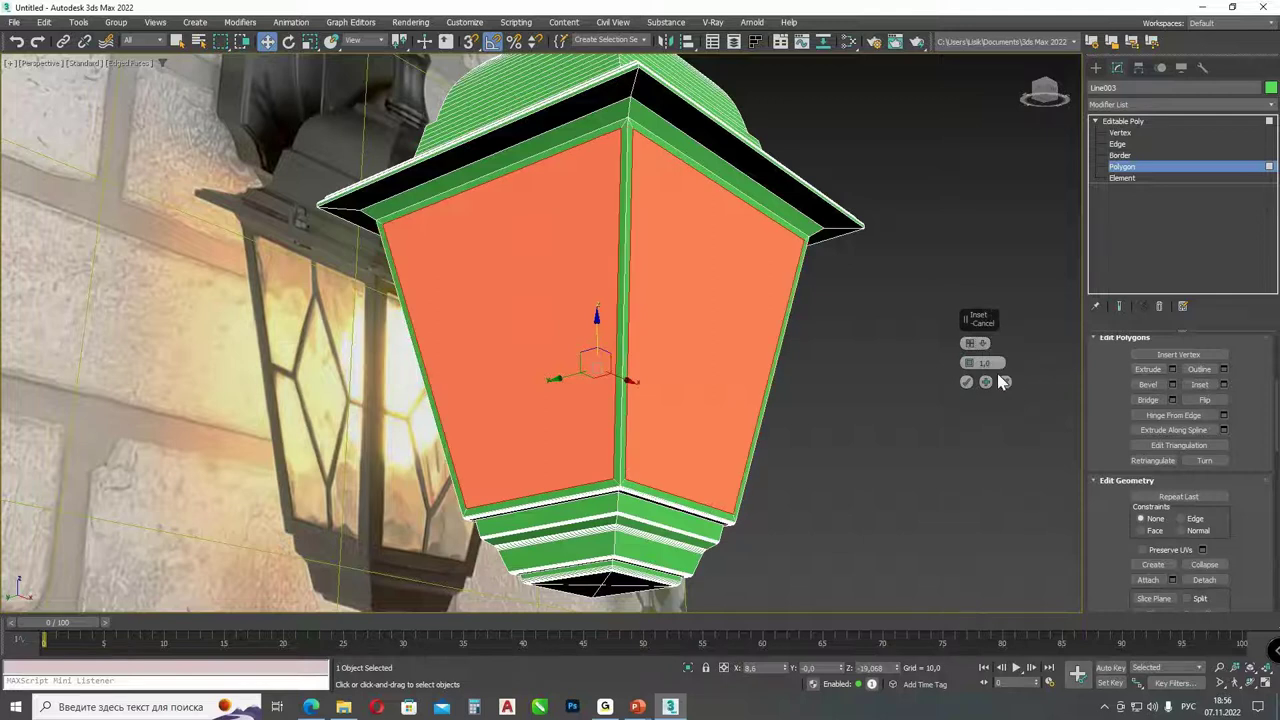
pyautogui.moveTo(968, 365); pyautogui.dragTo(977, 344)
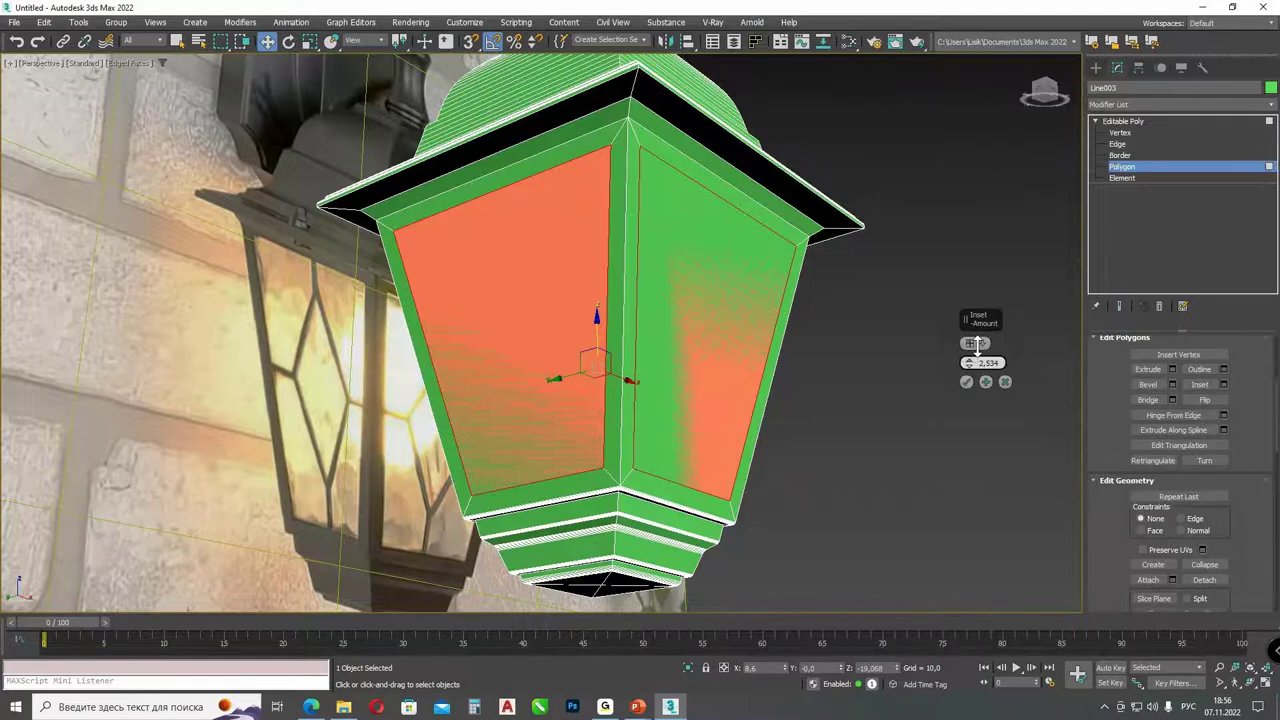
pyautogui.click(966, 381)
# - Extrude the inset window polygons inward as a group with a height of about -1.4
pyautogui.keyDown('alt'); pyautogui.moveTo(823, 371); pyautogui.dragTo(815, 422, button='middle'); pyautogui.keyUp('alt')
pyautogui.click(1172, 369)
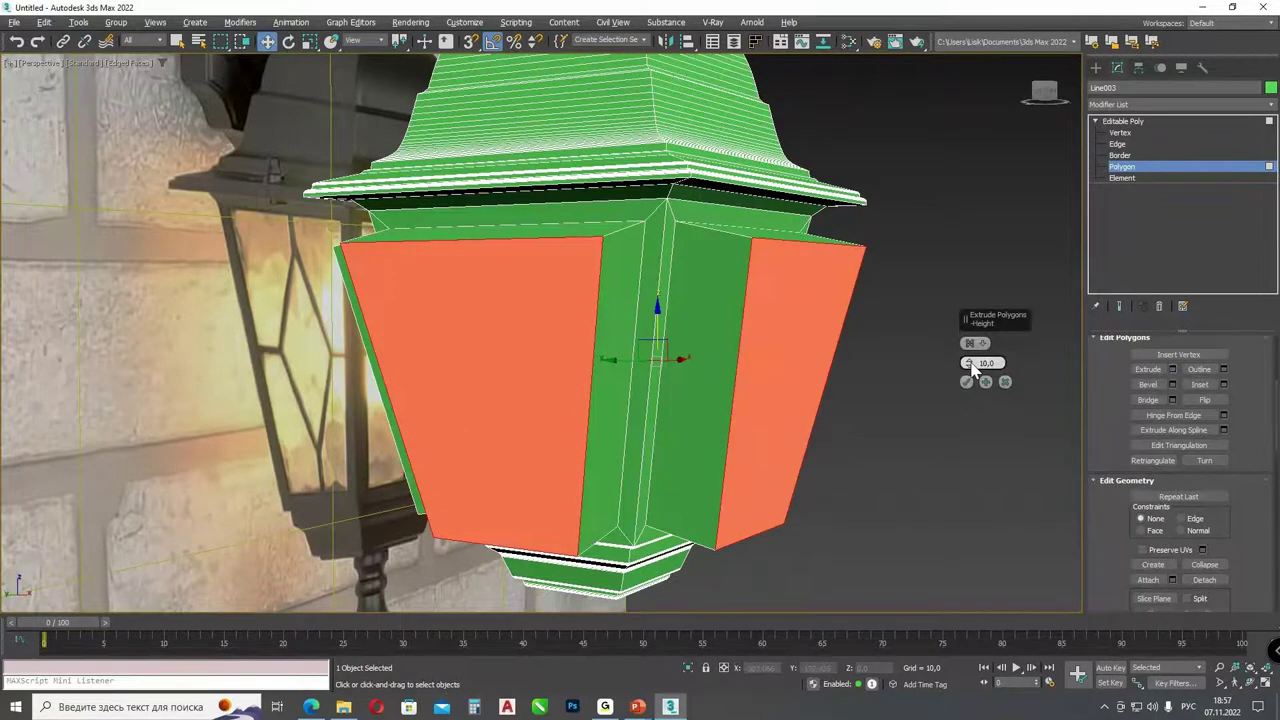
pyautogui.rightClick(970, 367)
pyautogui.click(975, 343)
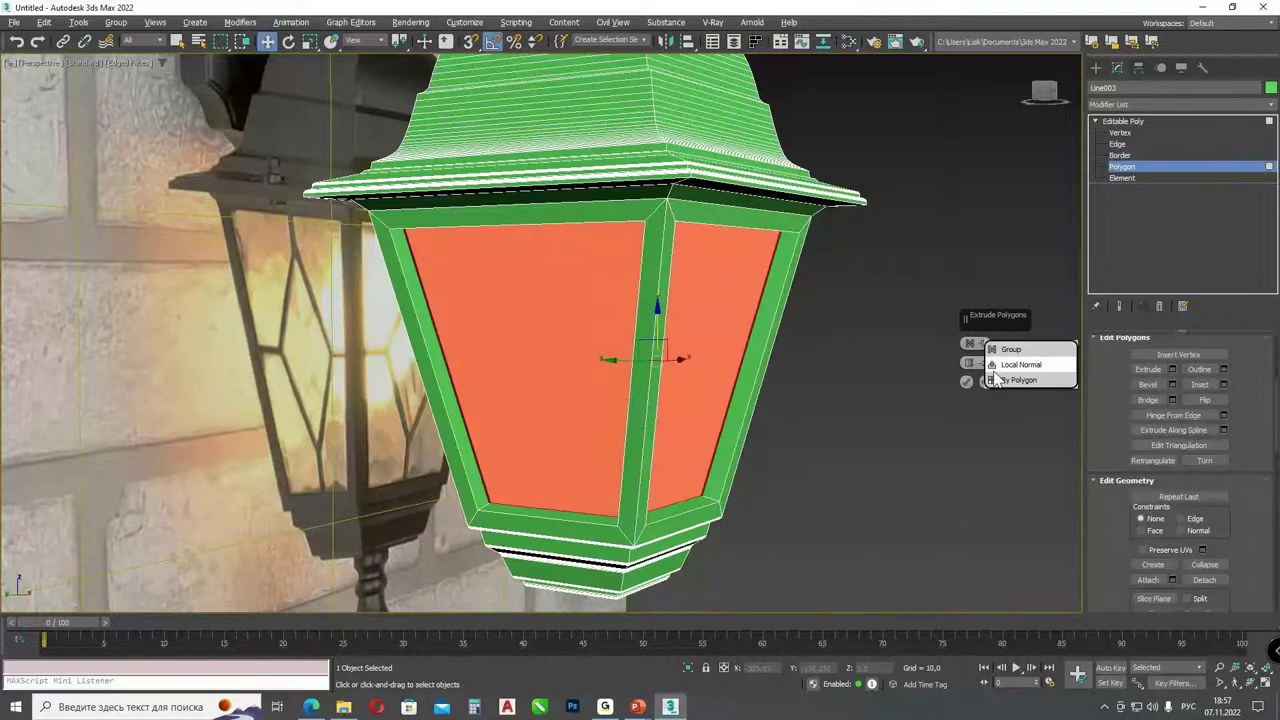
pyautogui.click(1007, 364)
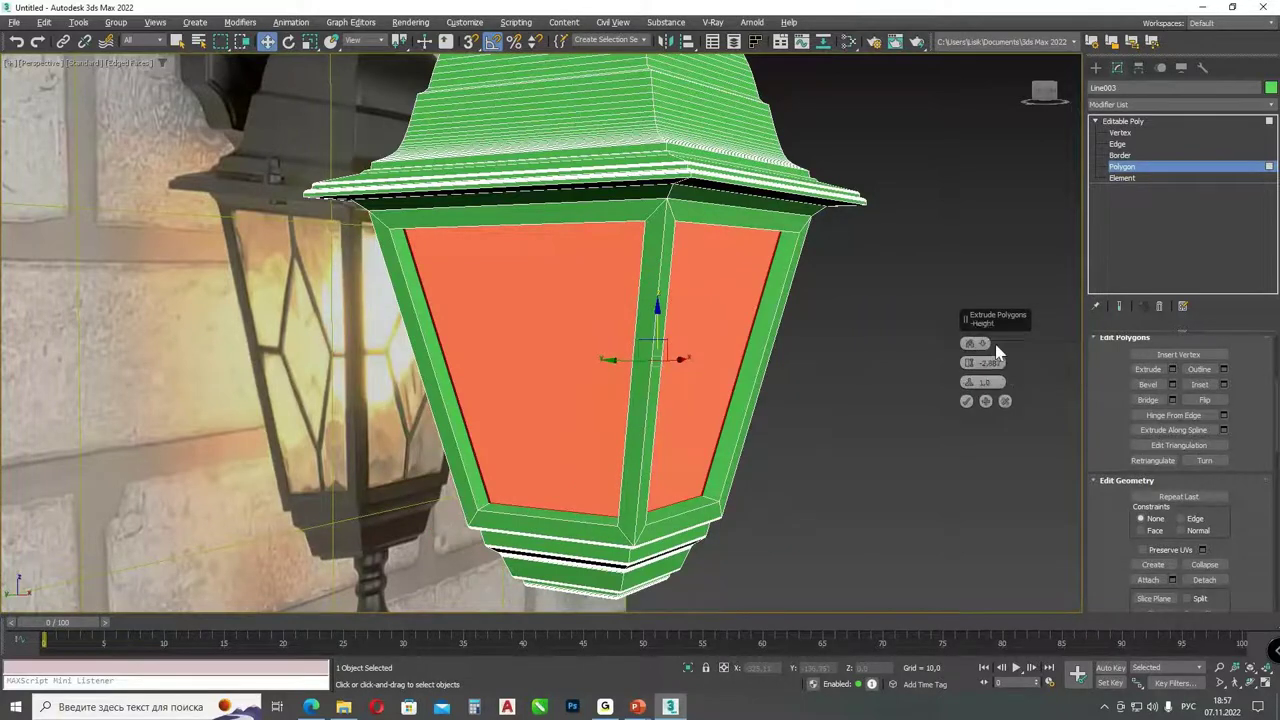
pyautogui.click(984, 344)
pyautogui.click(1004, 350)
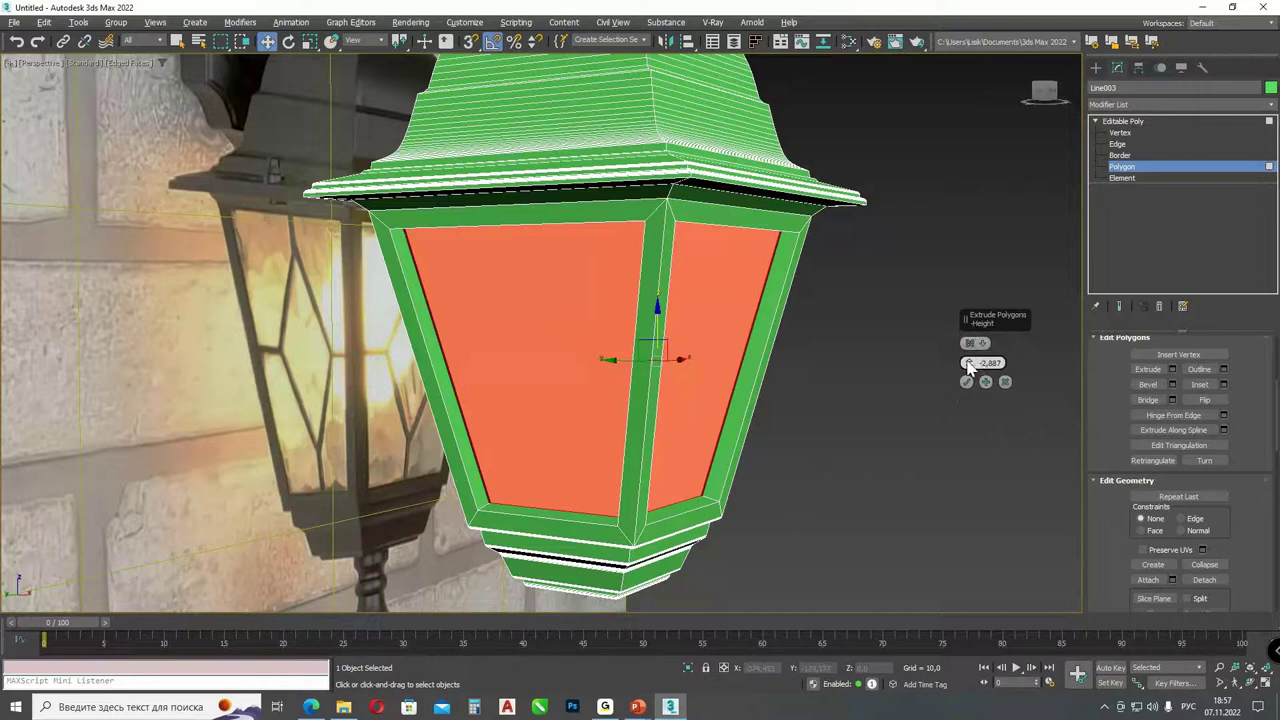
pyautogui.moveTo(968, 366); pyautogui.dragTo(973, 343)
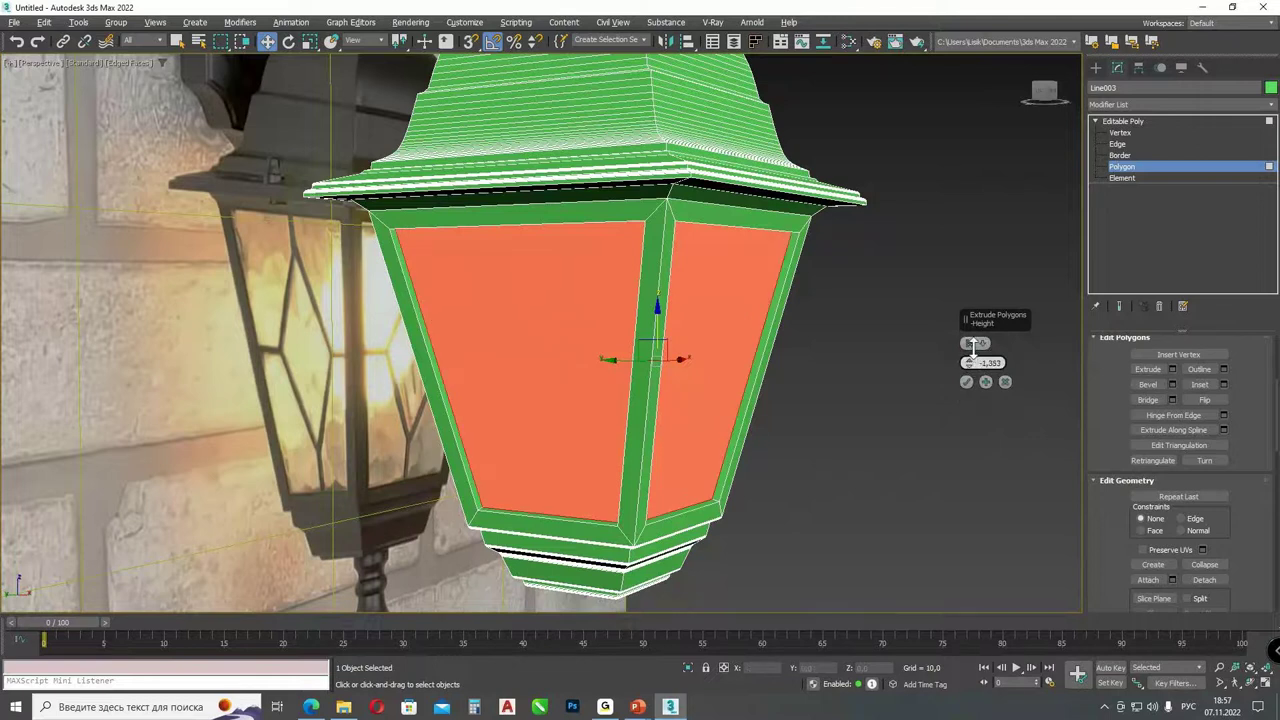
pyautogui.click(966, 381)
# - Detach the recessed window polygons as a separate object named "glasses" and leave polygon editing
pyautogui.keyDown('alt'); pyautogui.moveTo(872, 422); pyautogui.dragTo(836, 428, button='middle'); pyautogui.keyUp('alt')
pyautogui.click(671, 400)
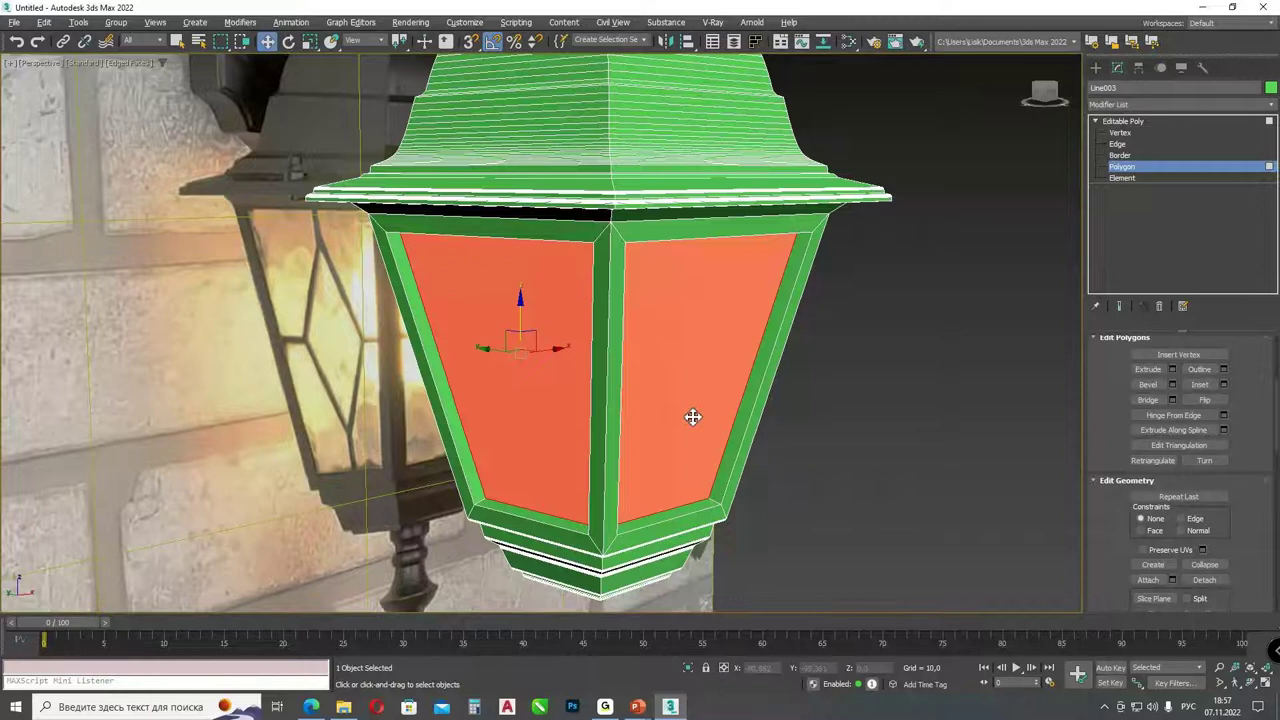
pyautogui.scroll(-2, 1110, 432)
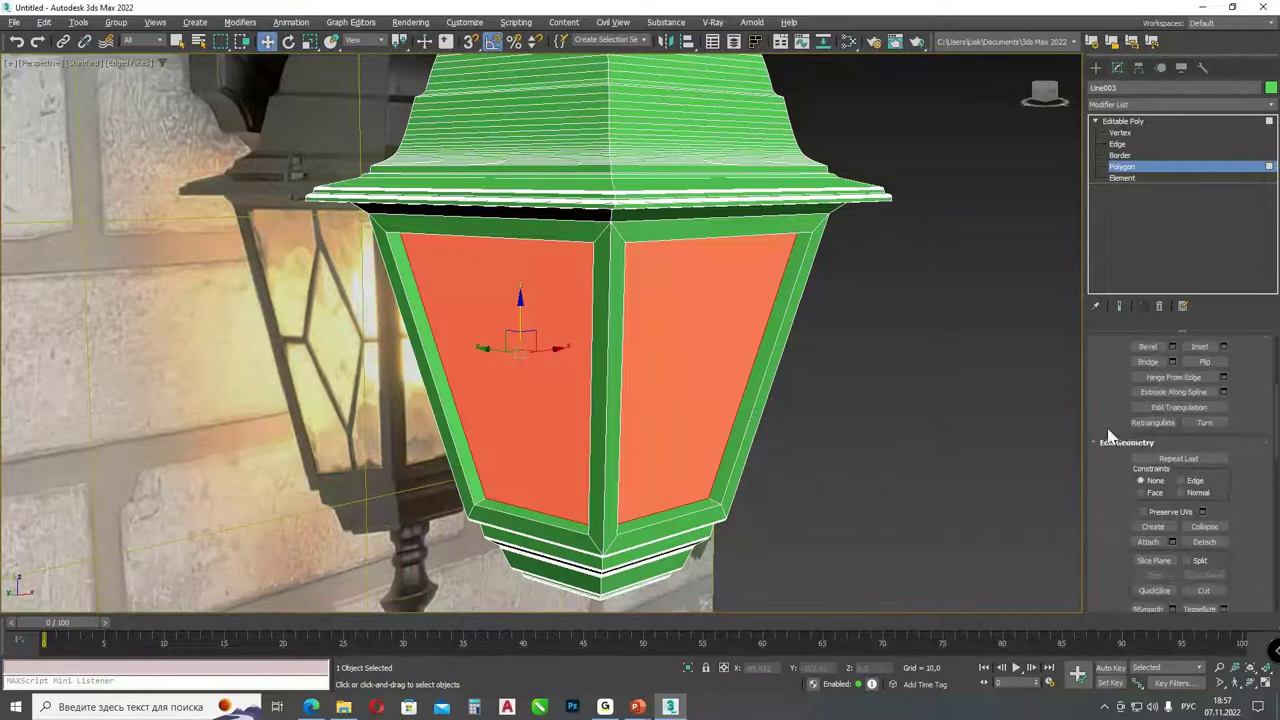
pyautogui.click(1205, 542)
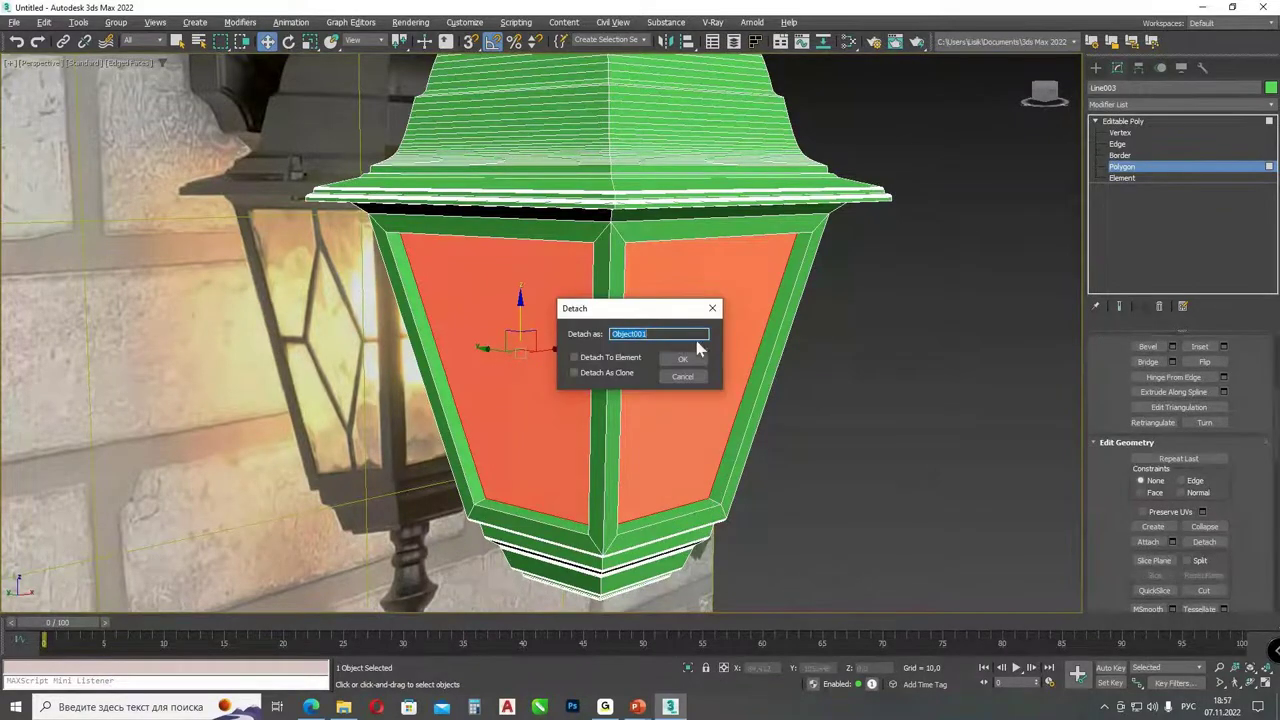
pyautogui.write('n')
pyautogui.hotkey('alt', 'shift')
pyautogui.write('cnt')
pyautogui.press('BackSpace')
pyautogui.press('BackSpace')
pyautogui.press('BackSpace')
pyautogui.write('st')
pyautogui.press('Return')
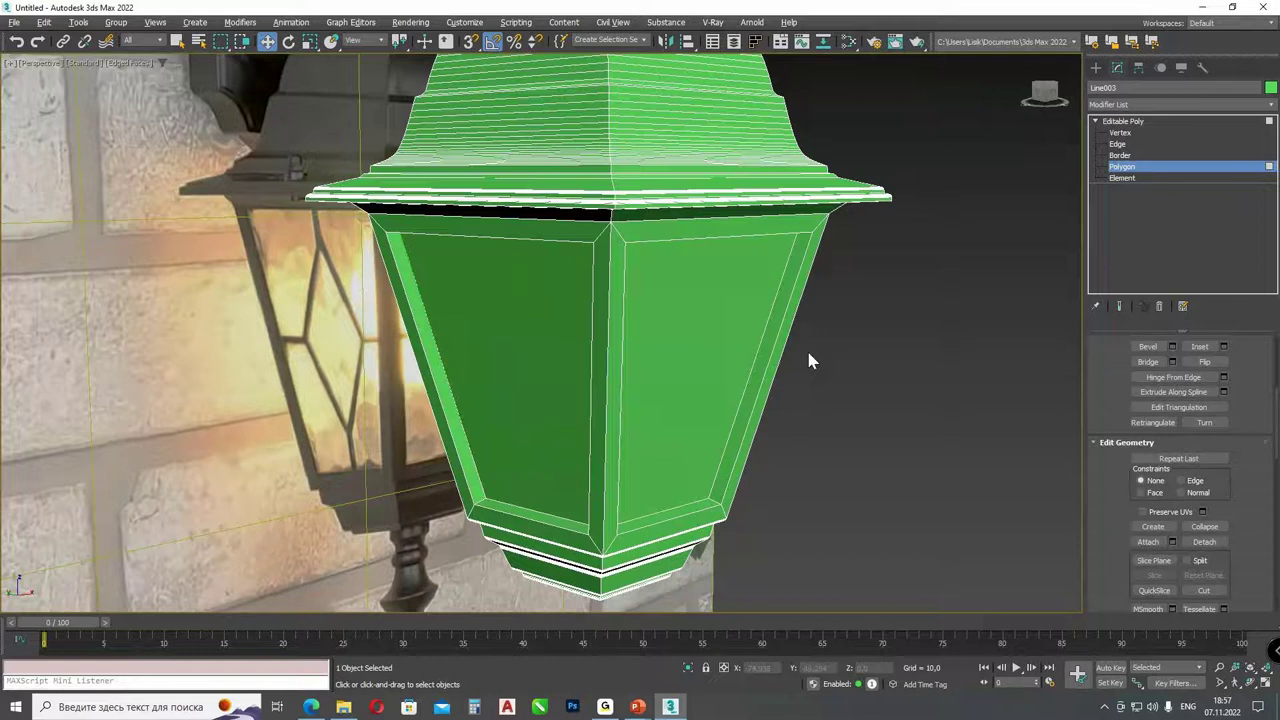
pyautogui.click(1122, 167)
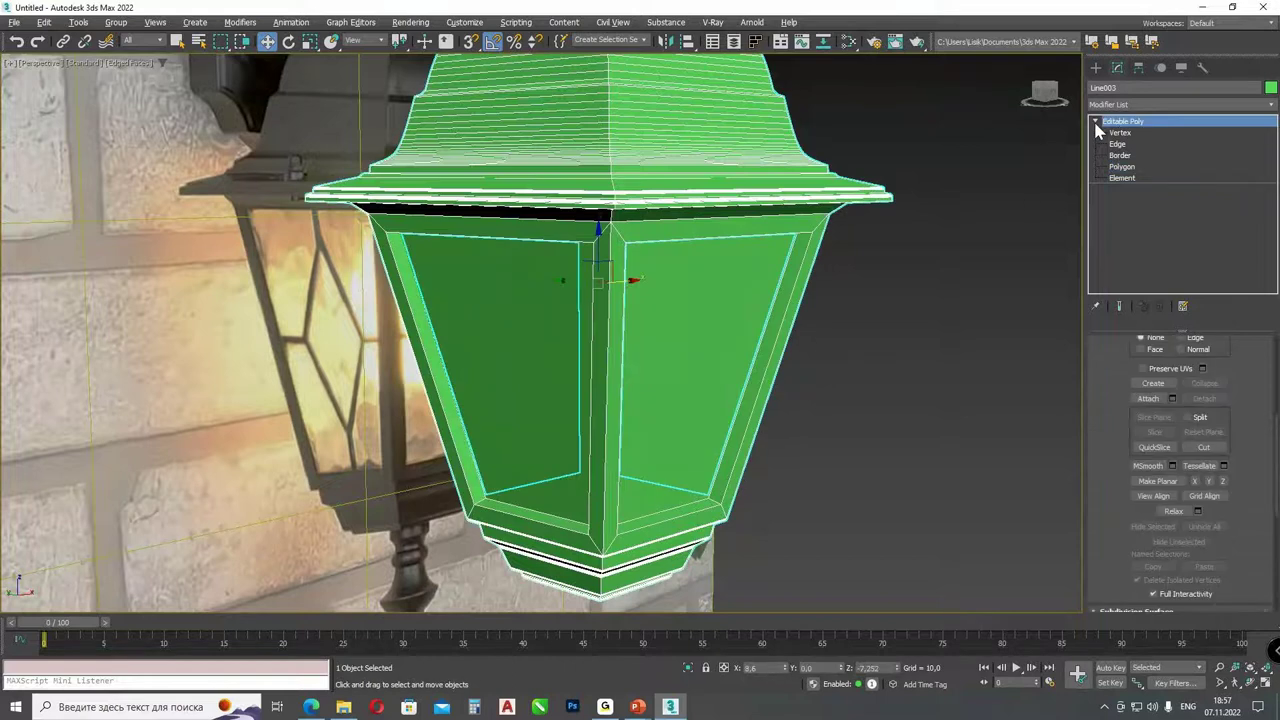
# - Select the detached glasses object and hide it in the maximized front view, exposing the reference photo through the window
pyautogui.click(669, 363)
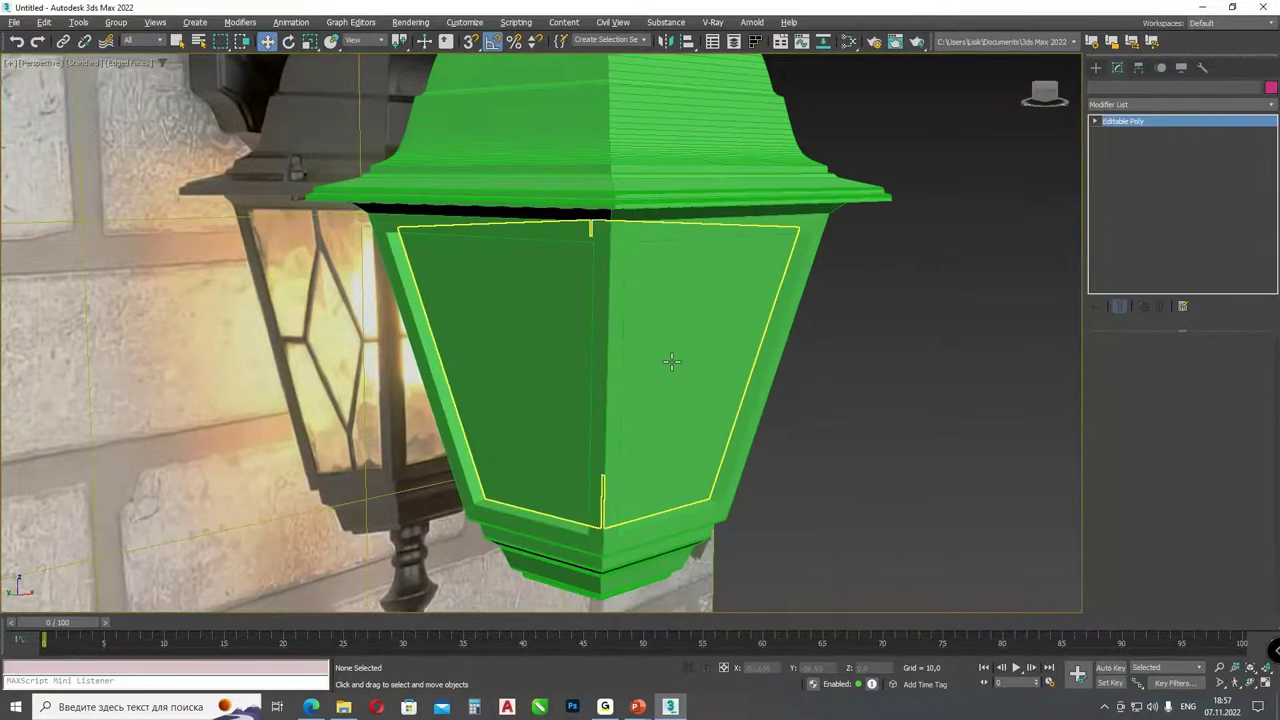
pyautogui.click(719, 500)
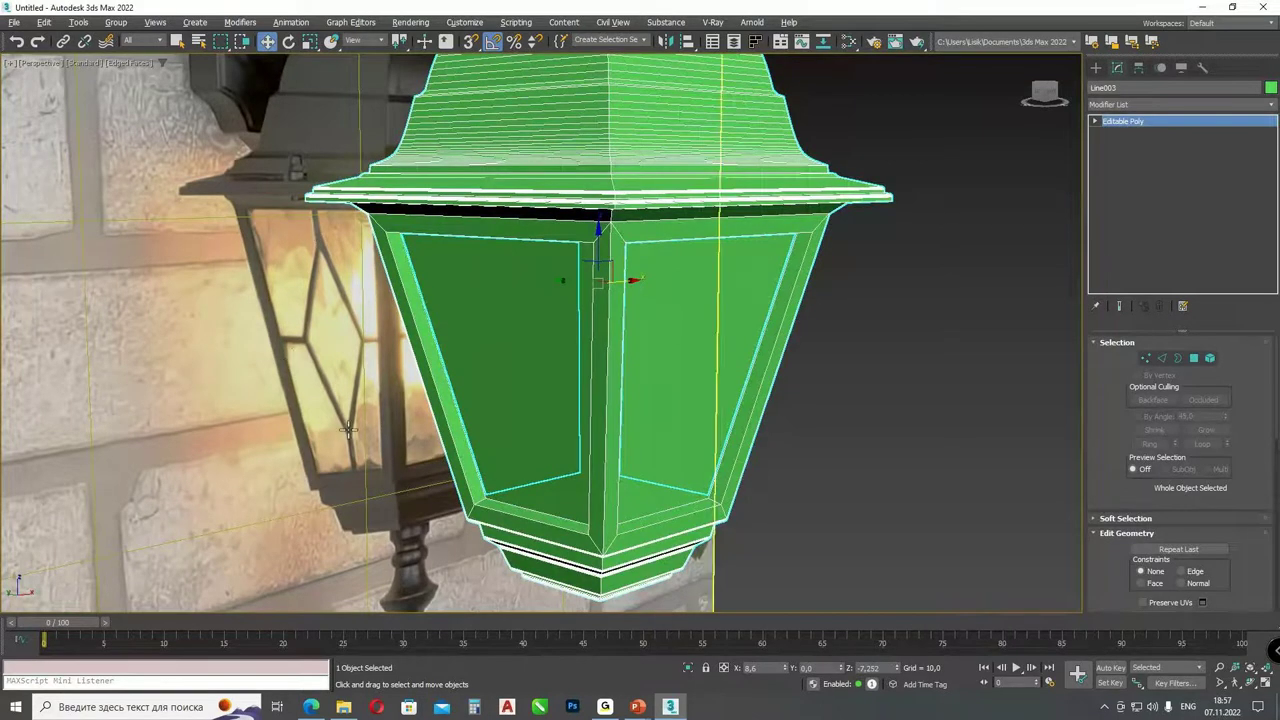
pyautogui.click(563, 400)
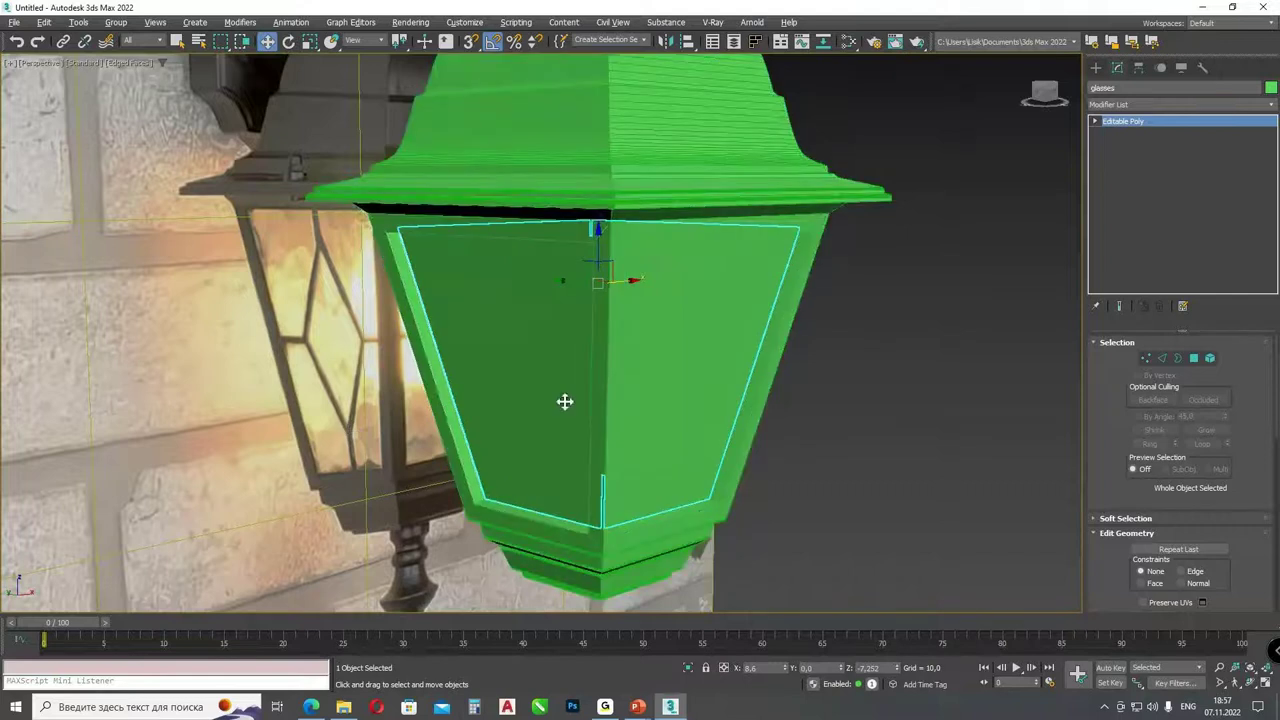
pyautogui.moveTo(580, 343)
pyautogui.keyDown('alt'); pyautogui.mouseDown(button='middle')
pyautogui.moveTo(598, 344)
pyautogui.moveTo(587, 346)
pyautogui.mouseUp(button='middle'); pyautogui.keyUp('alt')
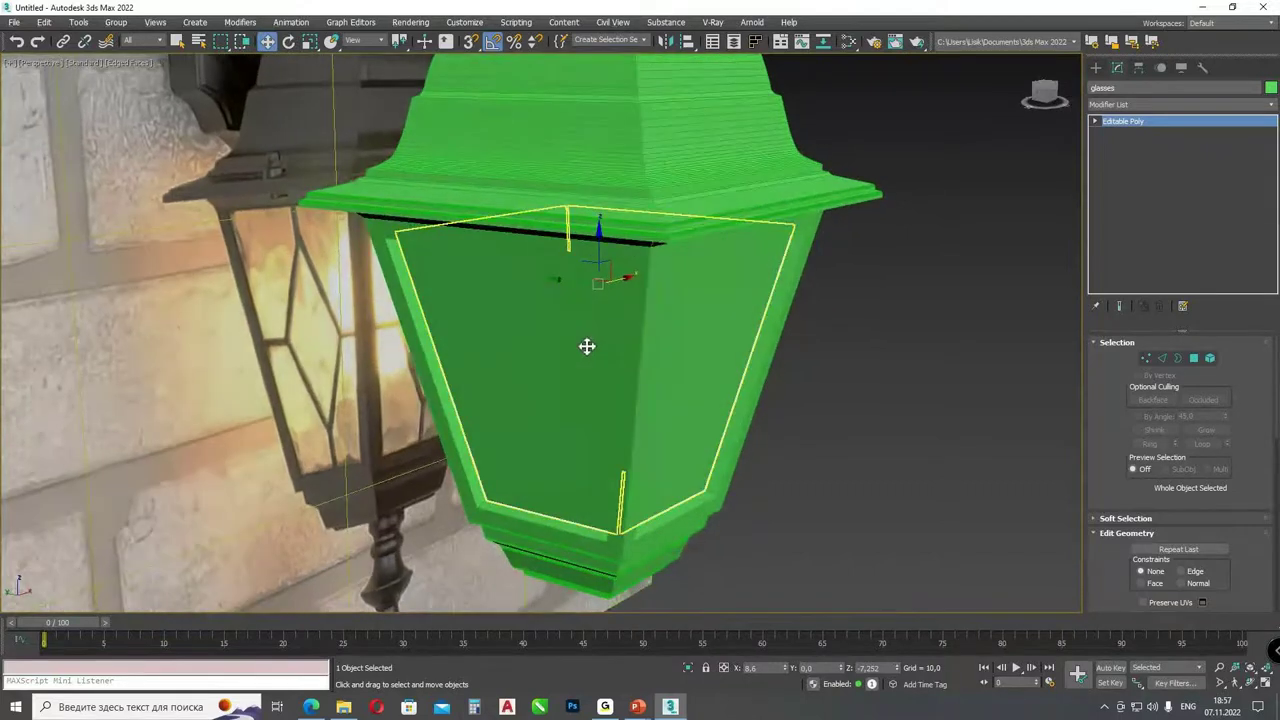
pyautogui.hotkey('alt', 'w')
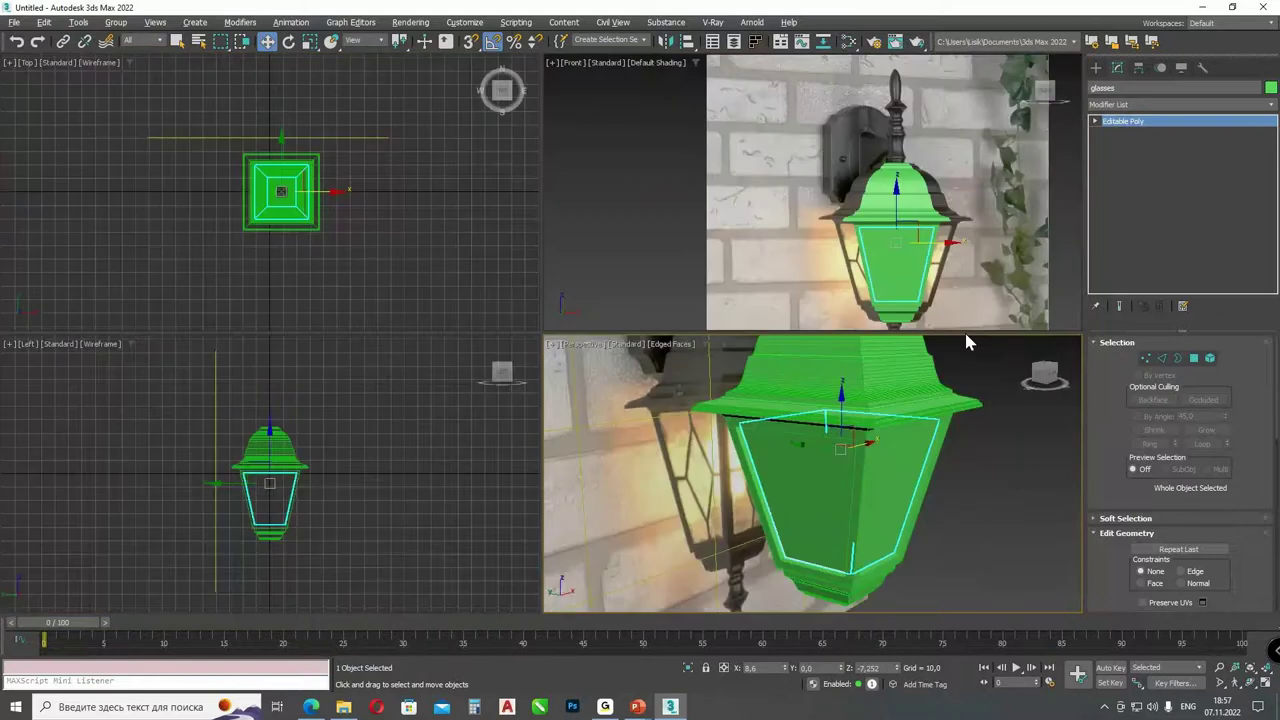
pyautogui.middleClick(961, 309)
pyautogui.hotkey('alt', 'w')
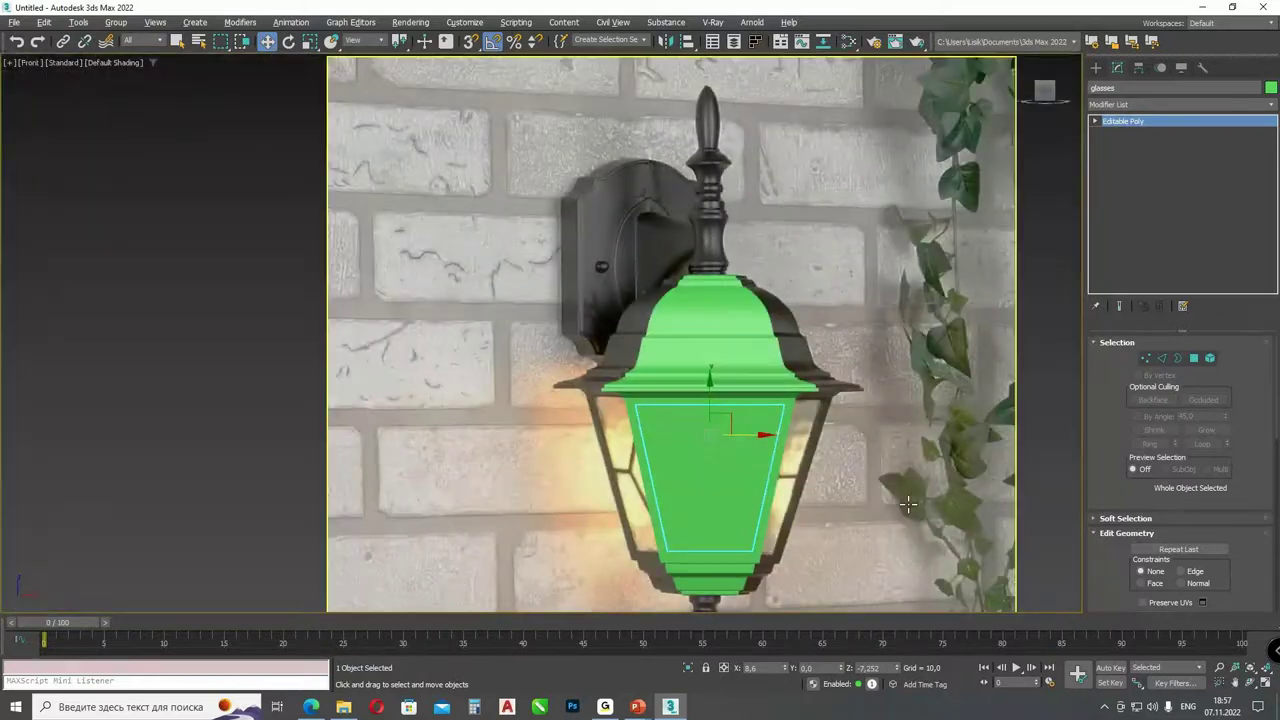
pyautogui.rightClick(717, 425)
pyautogui.click(770, 394)
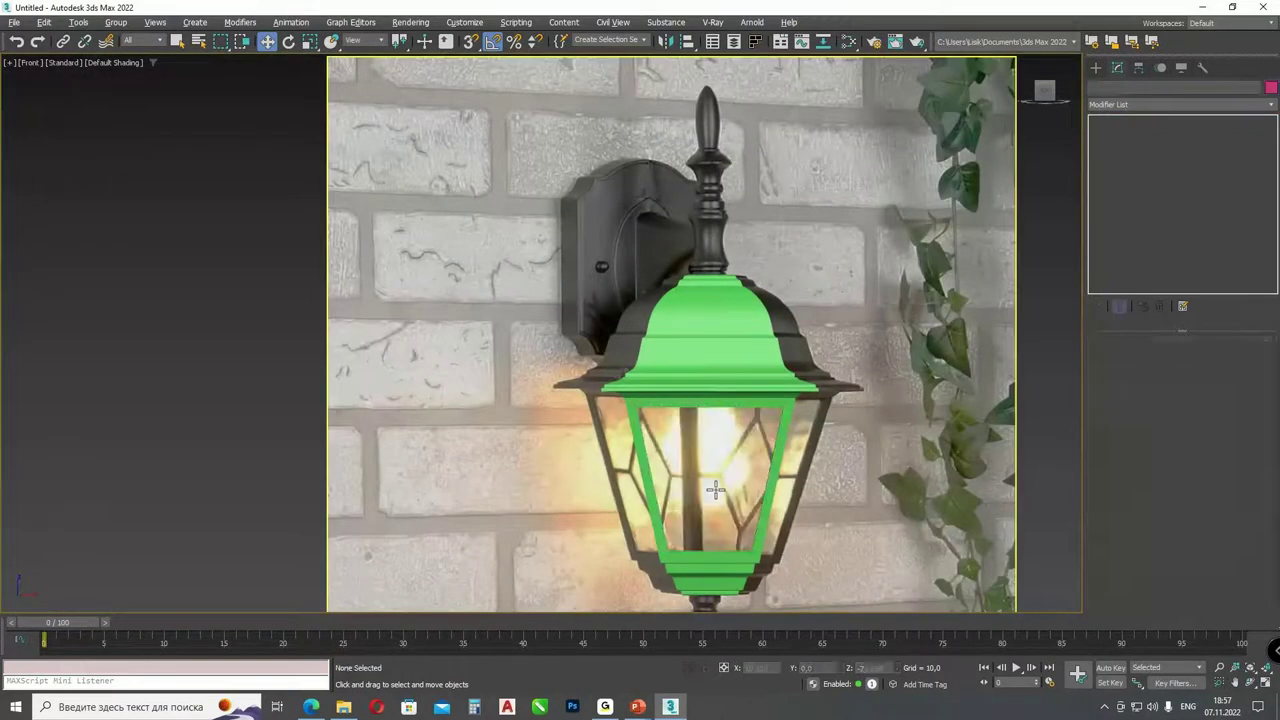
# - Draw a tall, narrow ellipse spline centred in the lantern's front window opening
pyautogui.scroll(2, 715, 489)
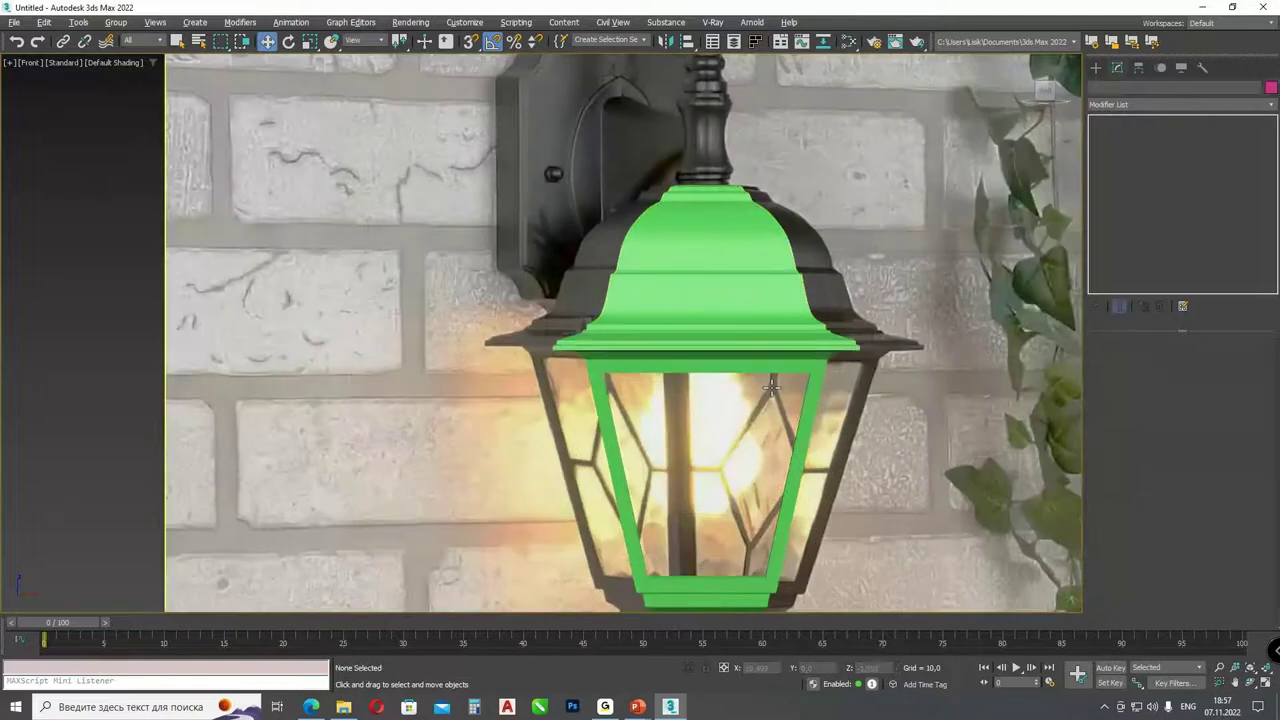
pyautogui.click(1096, 68)
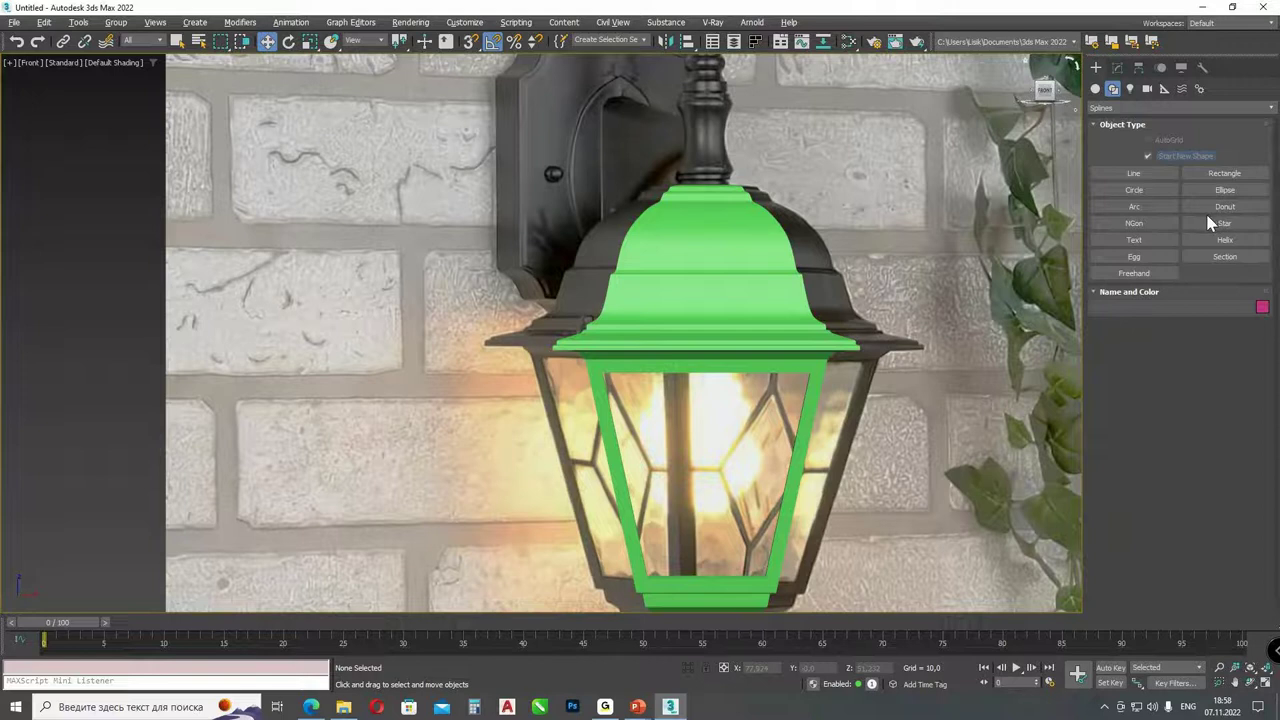
pyautogui.click(1235, 190)
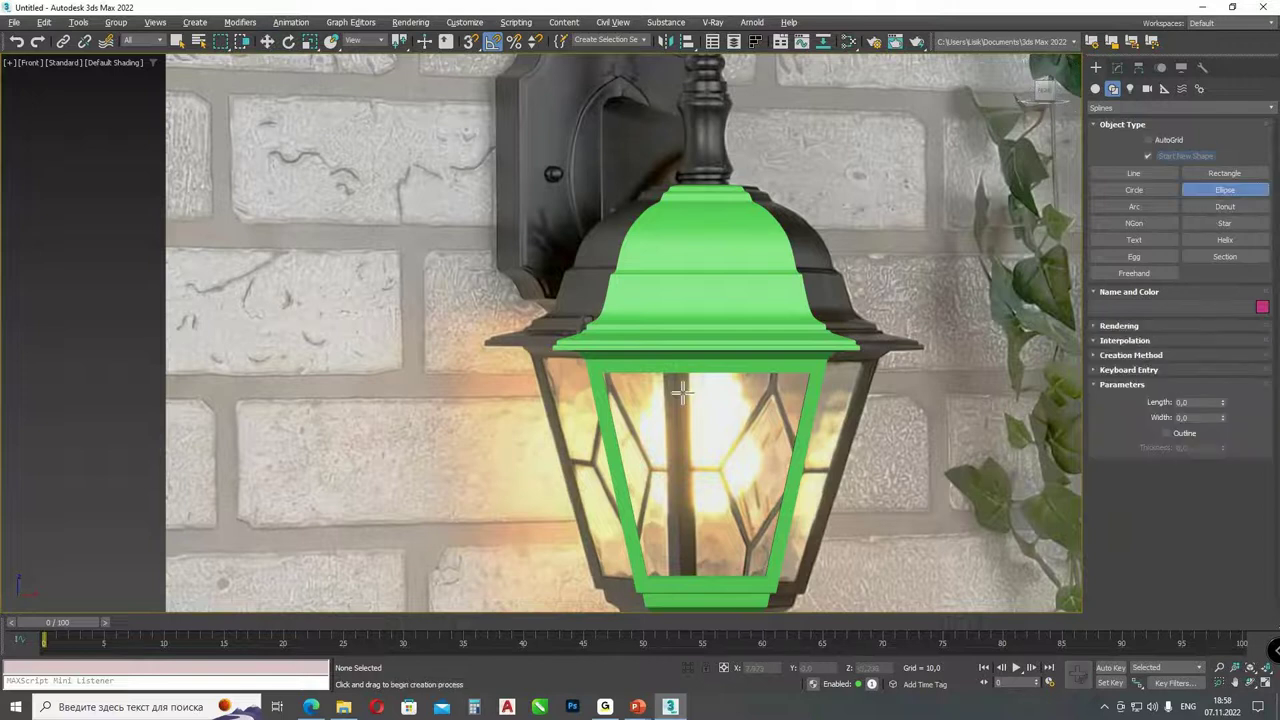
pyautogui.moveTo(674, 390); pyautogui.dragTo(748, 550)
pyautogui.press('w')
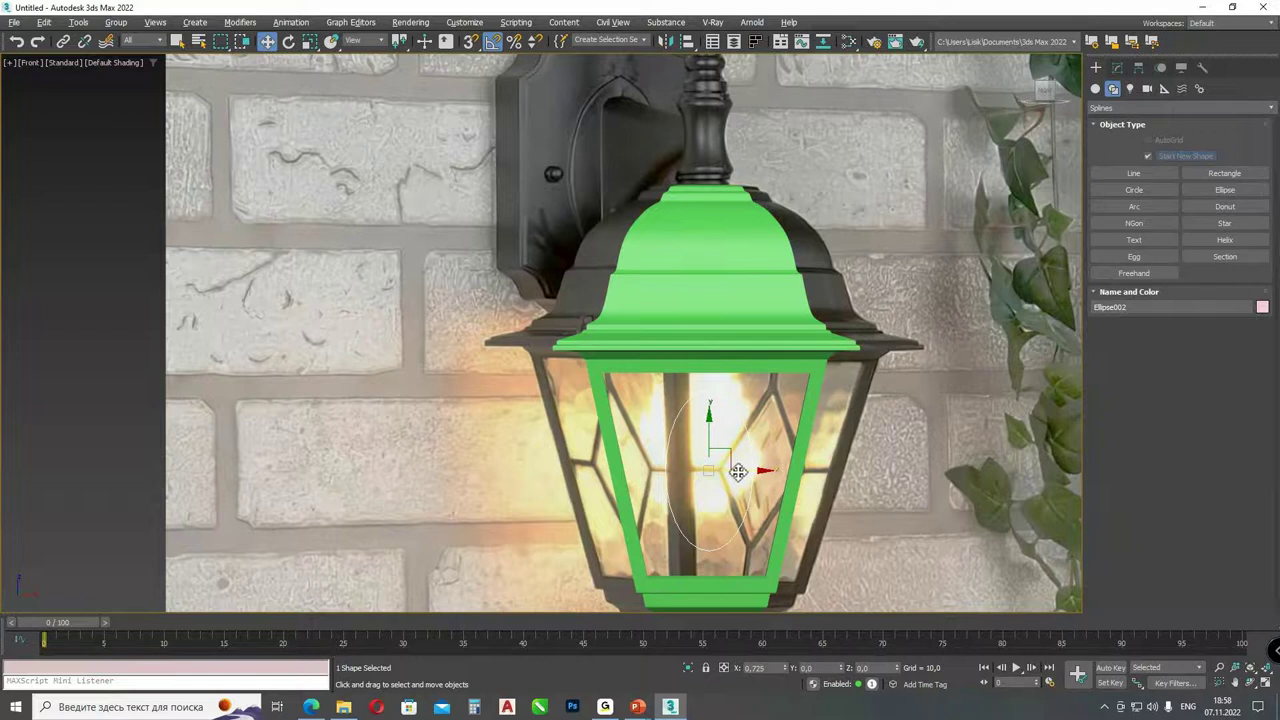
# - Convert the ellipse to an editable spline and change all its vertices to Corner to form a diamond
pyautogui.scroll(3, 730, 440)
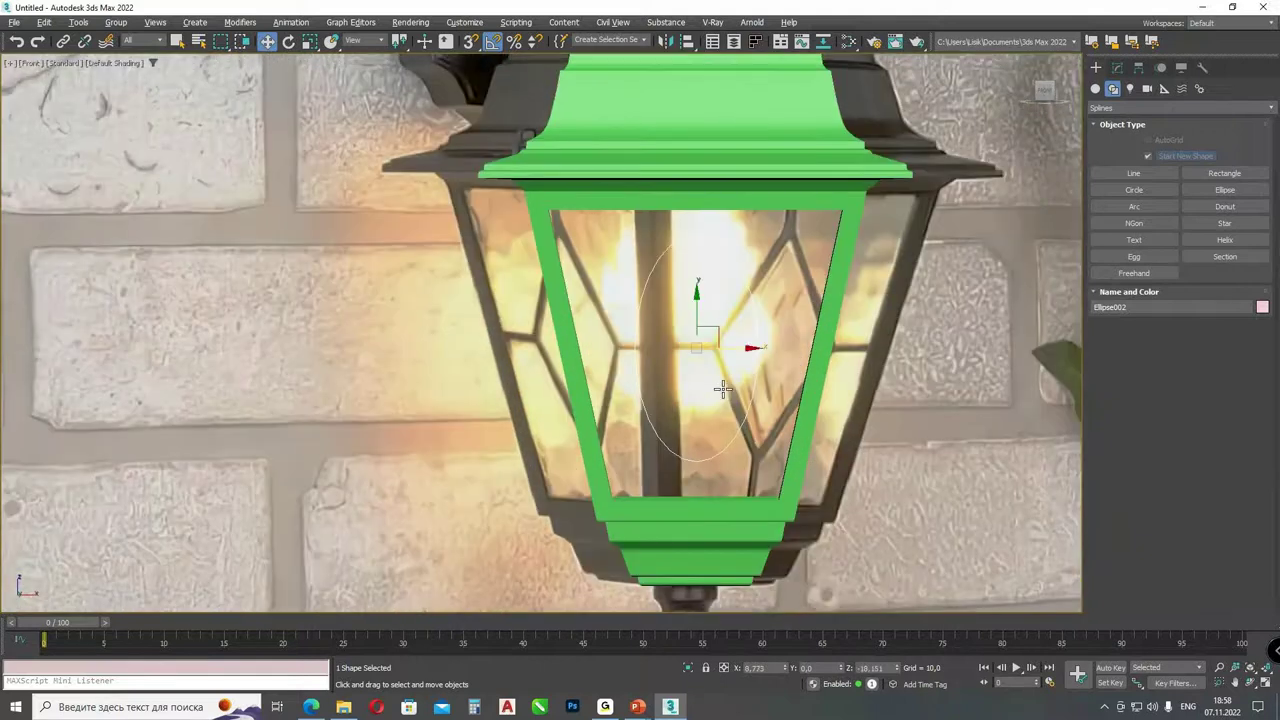
pyautogui.rightClick(712, 355)
pyautogui.moveTo(765, 495)
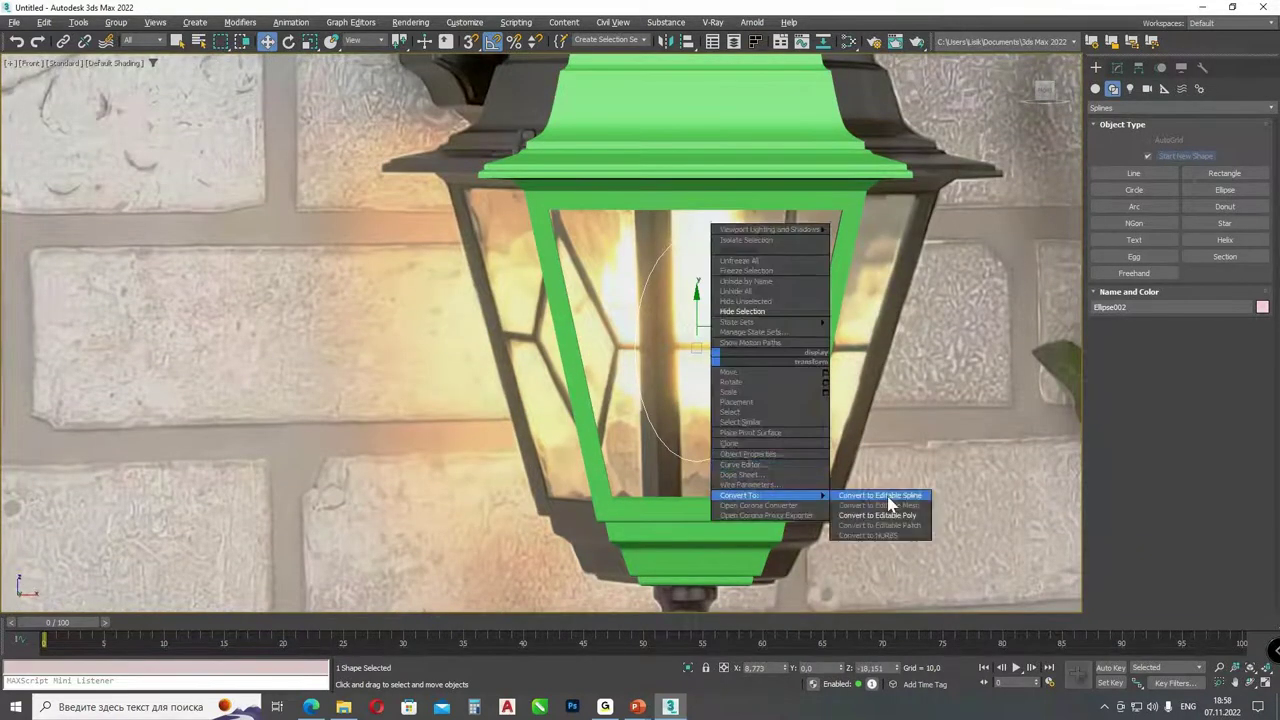
pyautogui.click(885, 496)
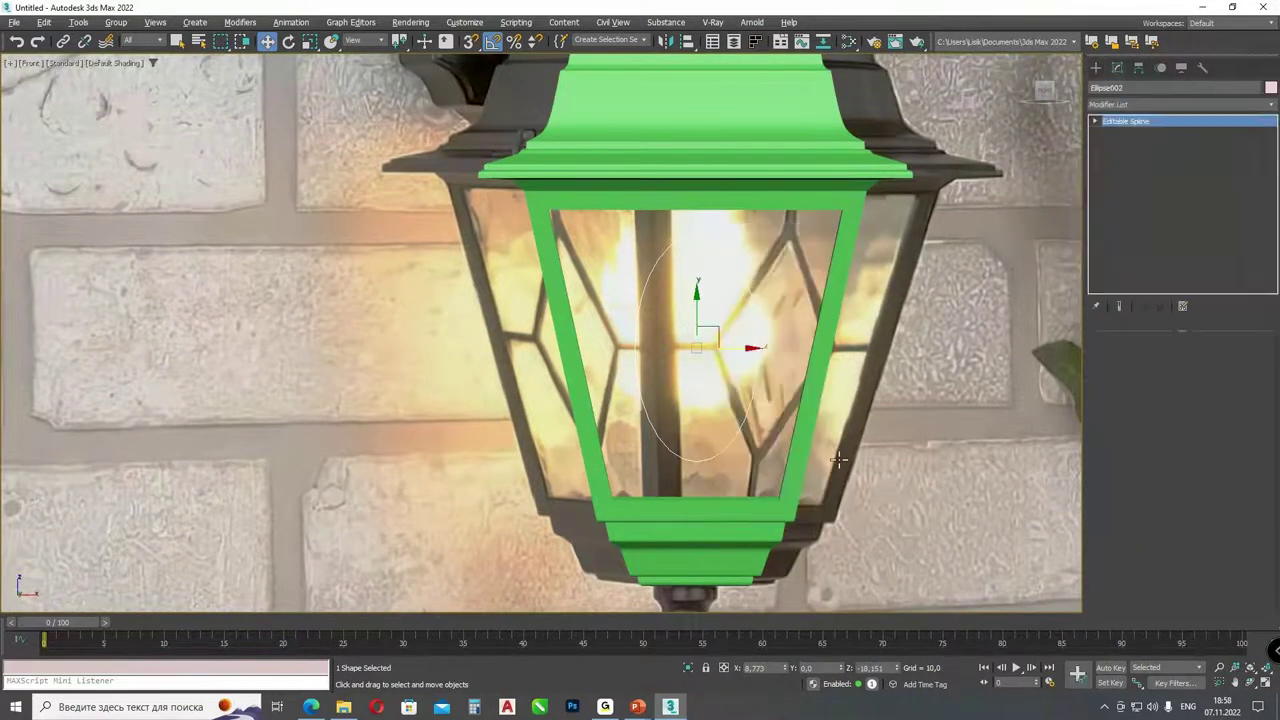
pyautogui.click(1119, 132)
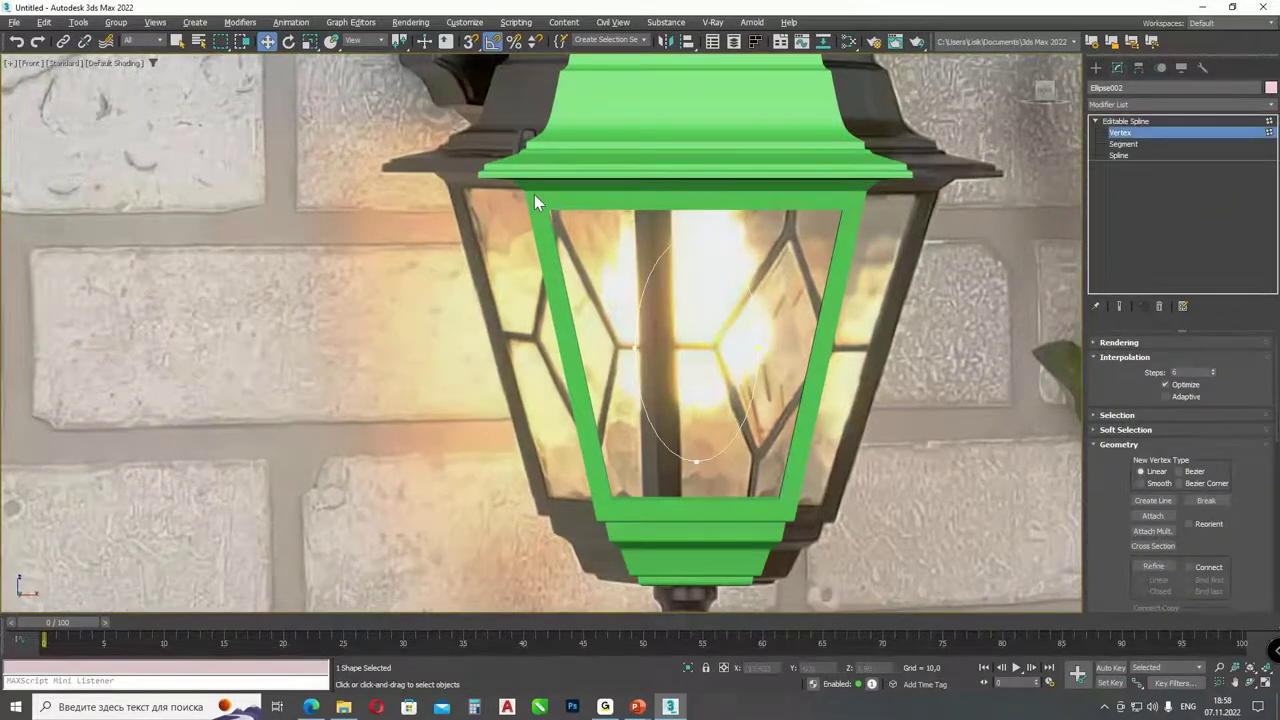
pyautogui.moveTo(534, 194); pyautogui.dragTo(815, 495)
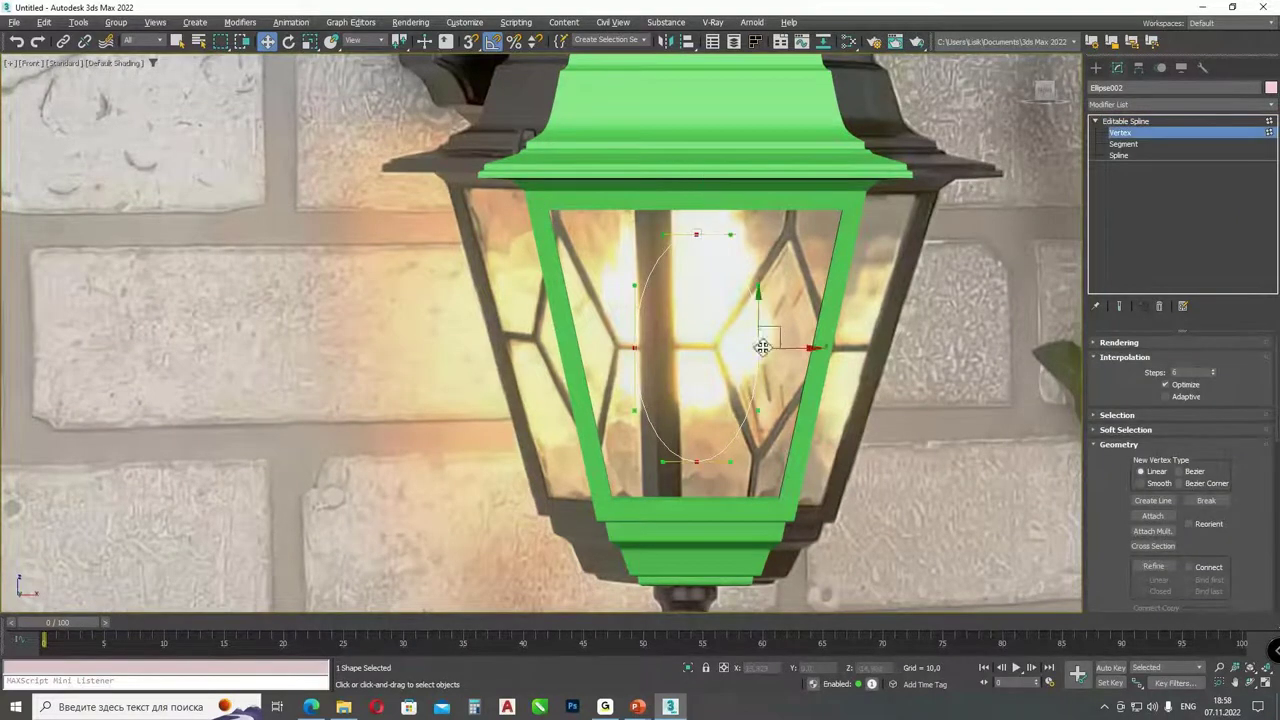
pyautogui.rightClick(759, 344)
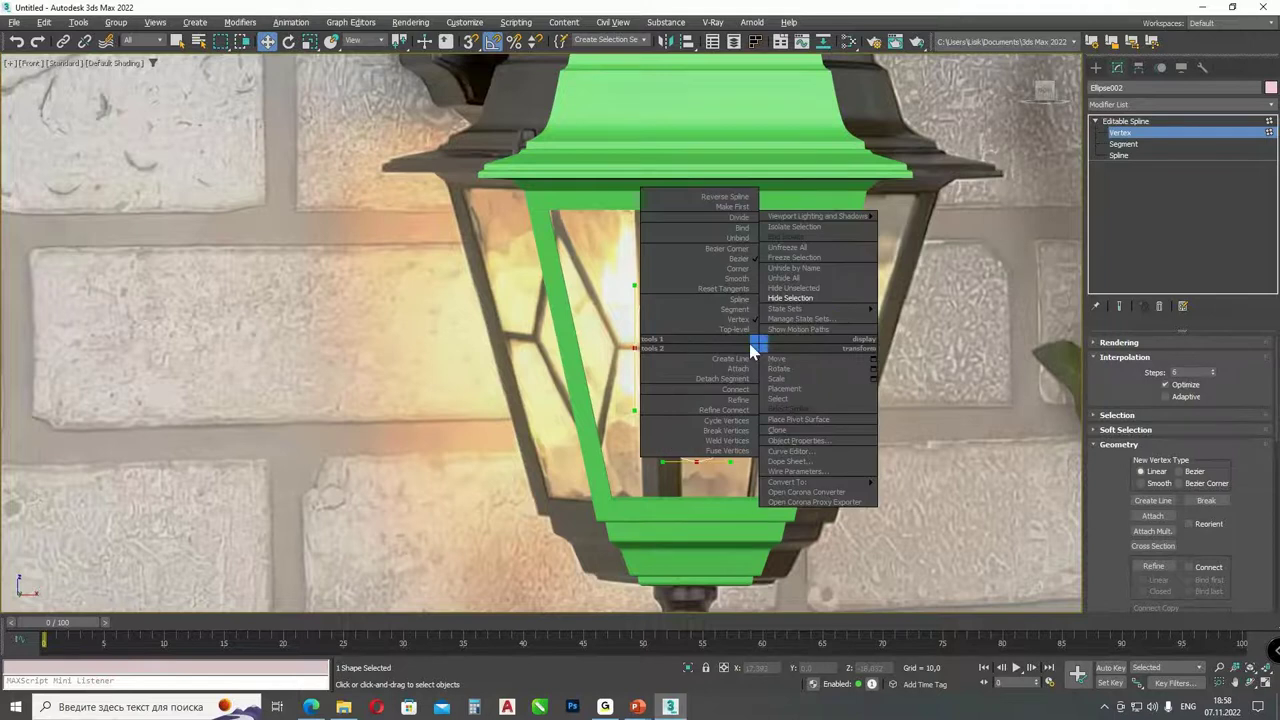
# - Outline the diamond spline inward by about 0.6 to give it a double contour
pyautogui.click(1119, 155)
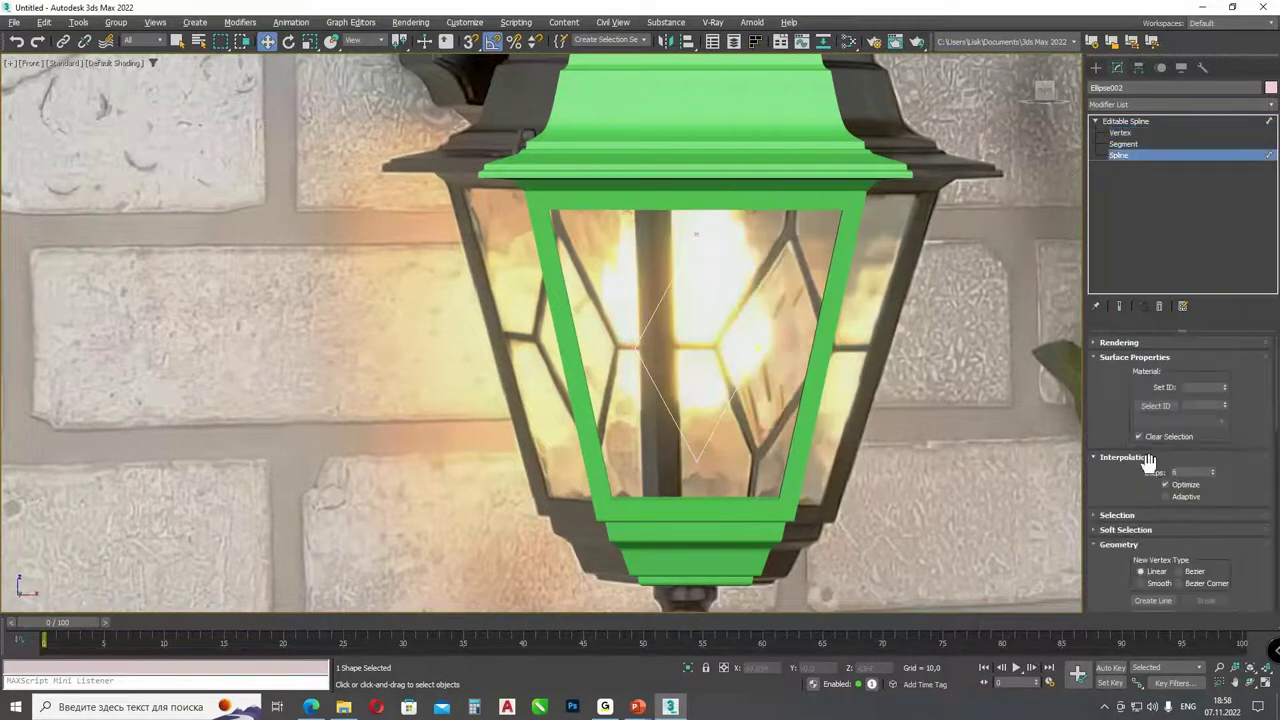
pyautogui.scroll(-5, 1124, 485)
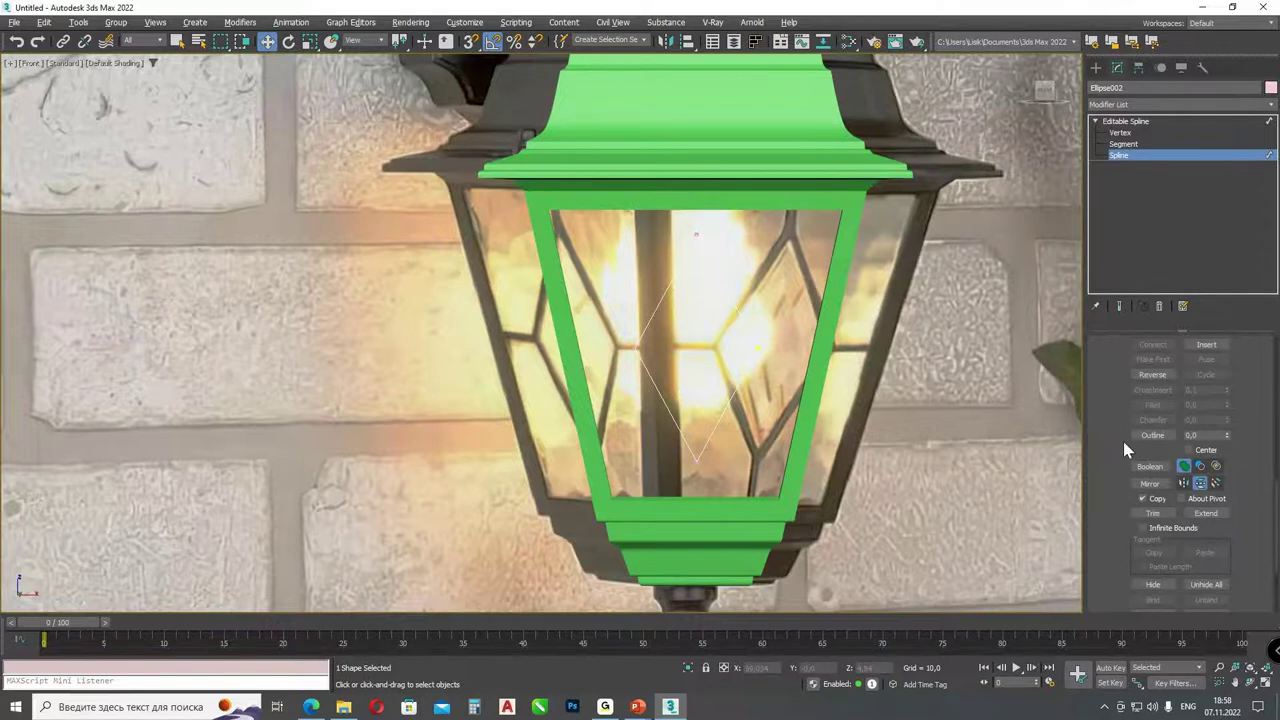
pyautogui.click(1150, 435)
pyautogui.moveTo(707, 437)
pyautogui.mouseDown()
pyautogui.moveTo(703, 449)
pyautogui.moveTo(709, 431)
pyautogui.mouseUp()
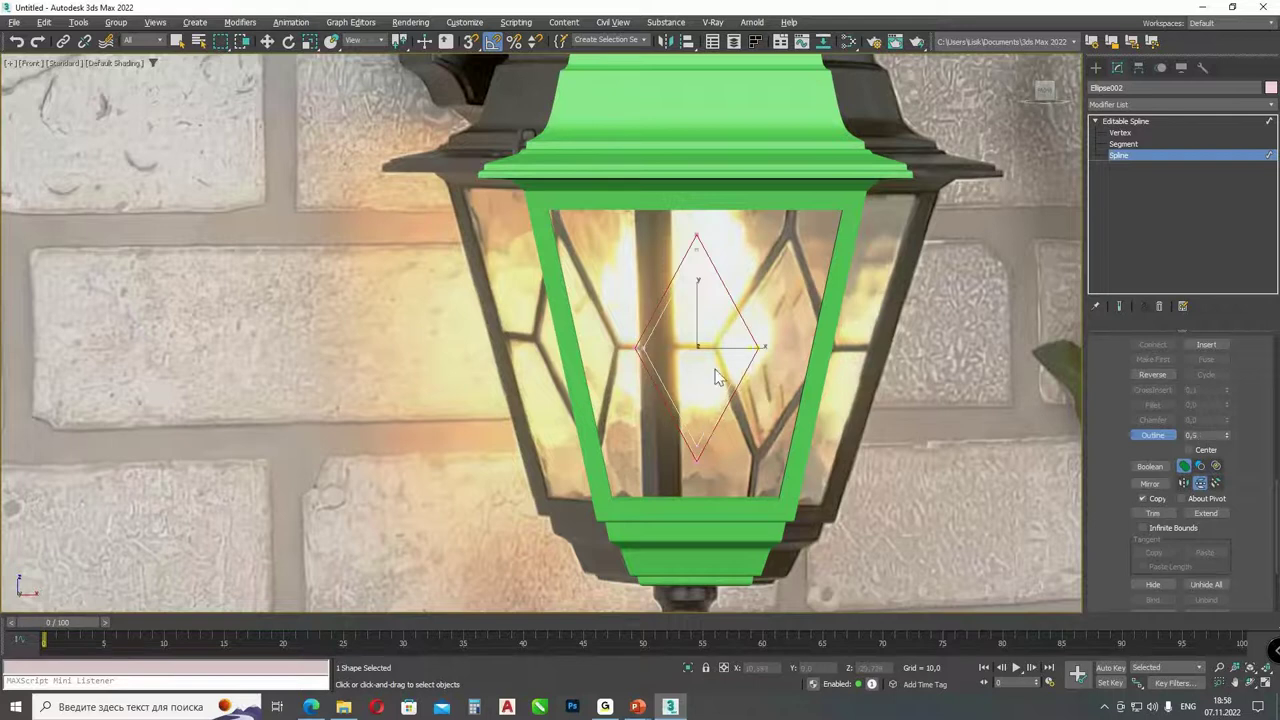
pyautogui.click(1150, 156)
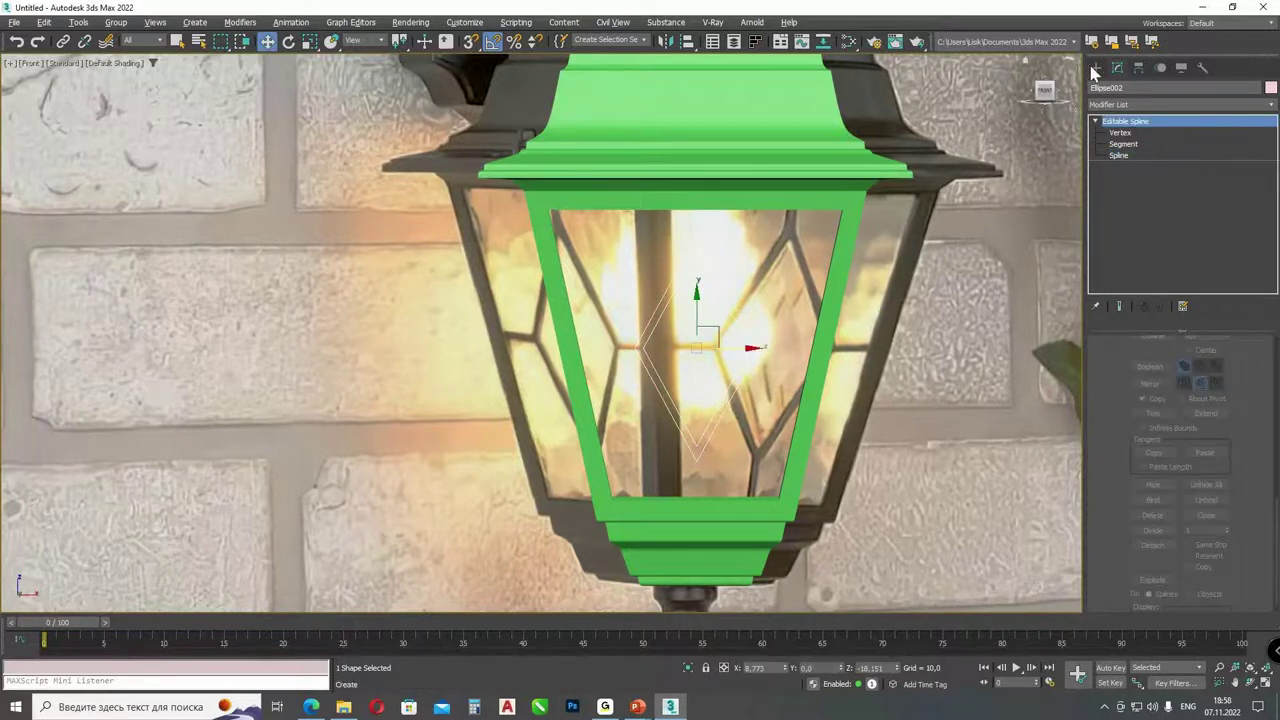
# - Draw two thin rectangles crossing the diamond's centre, one horizontal about 33 by 1 and one vertical about 39 by 1
pyautogui.click(1095, 67)
pyautogui.click(1224, 173)
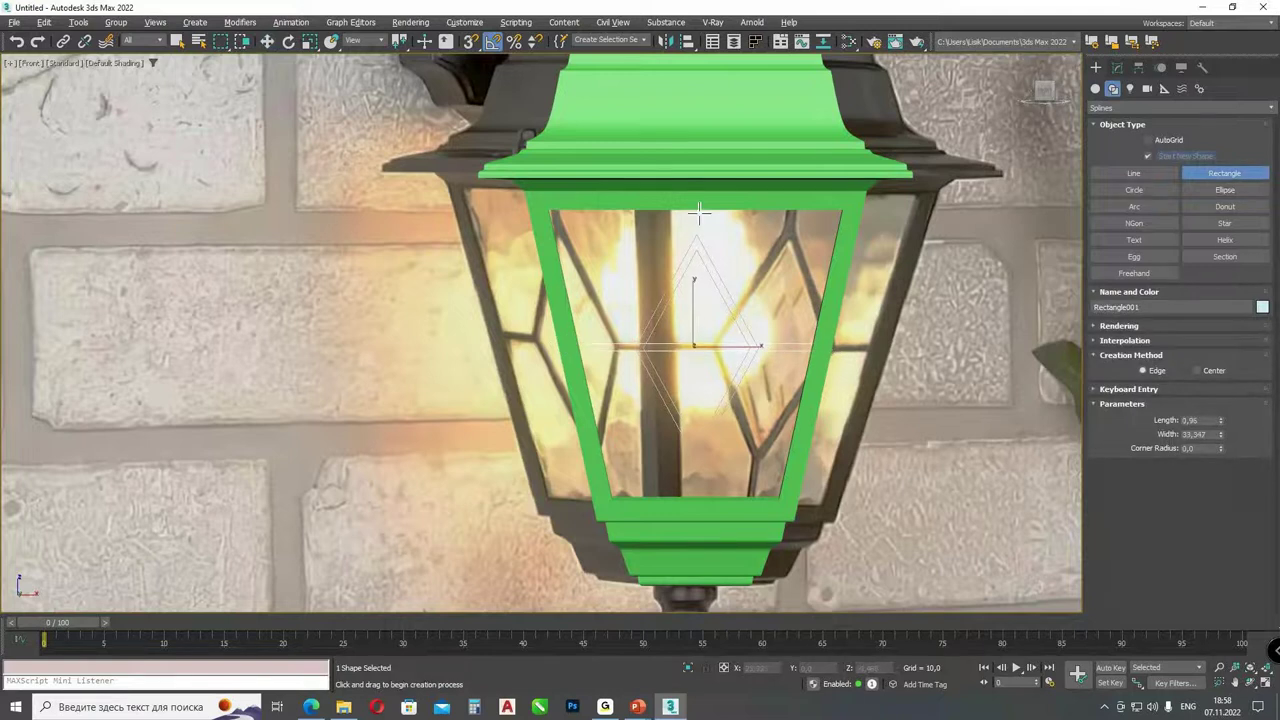
pyautogui.moveTo(692, 202); pyautogui.dragTo(698, 501)
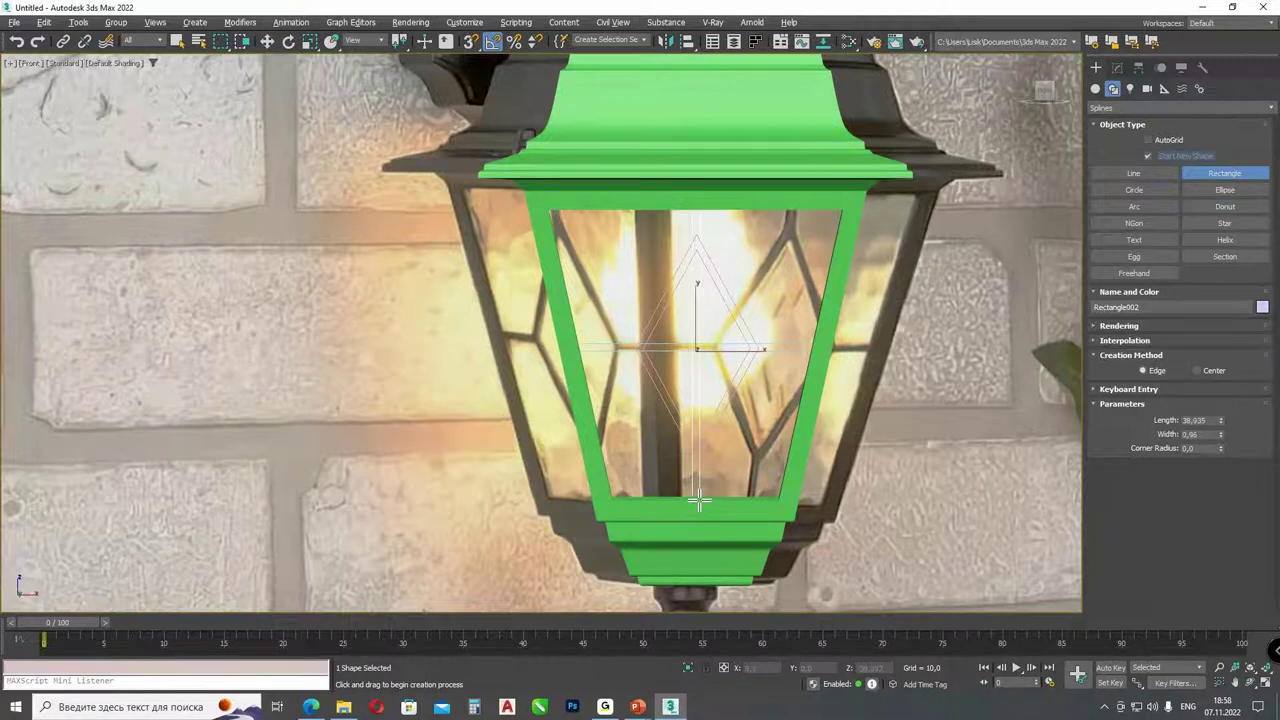
pyautogui.press('w')
# - Nudge the diamond spline into alignment with the crossing bars and attach both rectangles to it
pyautogui.click(754, 350)
pyautogui.moveTo(739, 347); pyautogui.dragTo(737, 349)
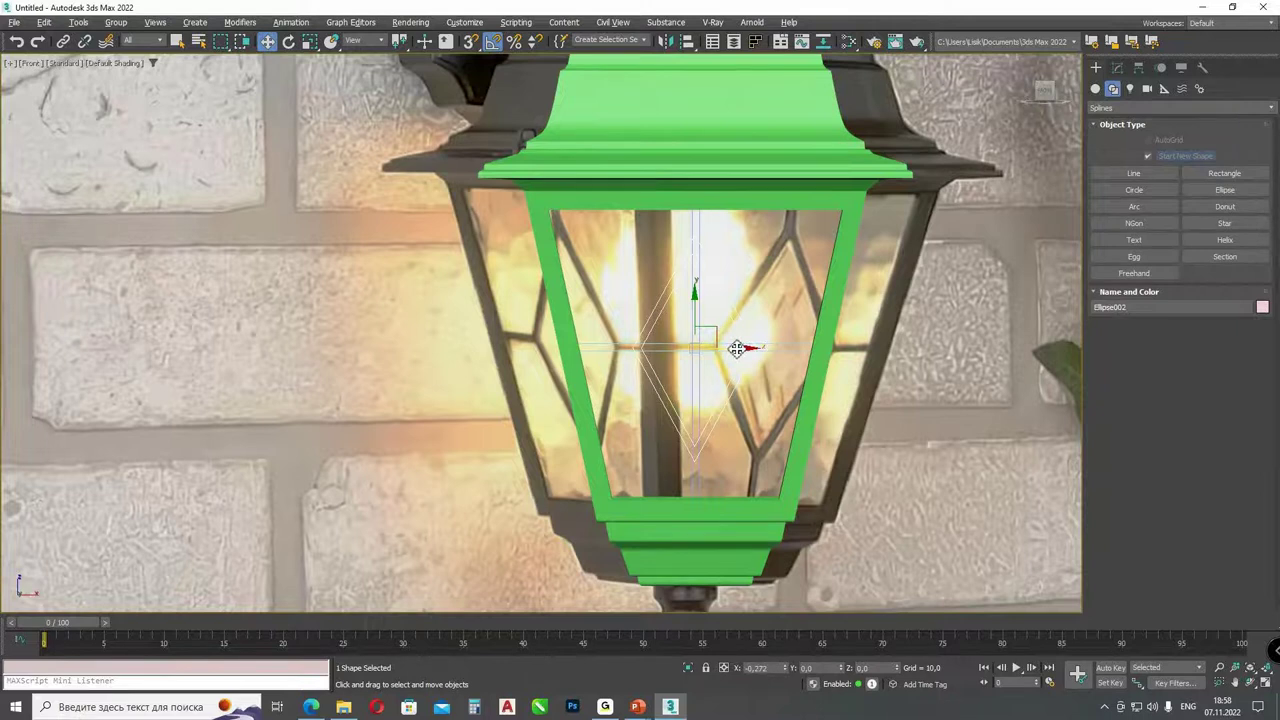
pyautogui.click(1117, 67)
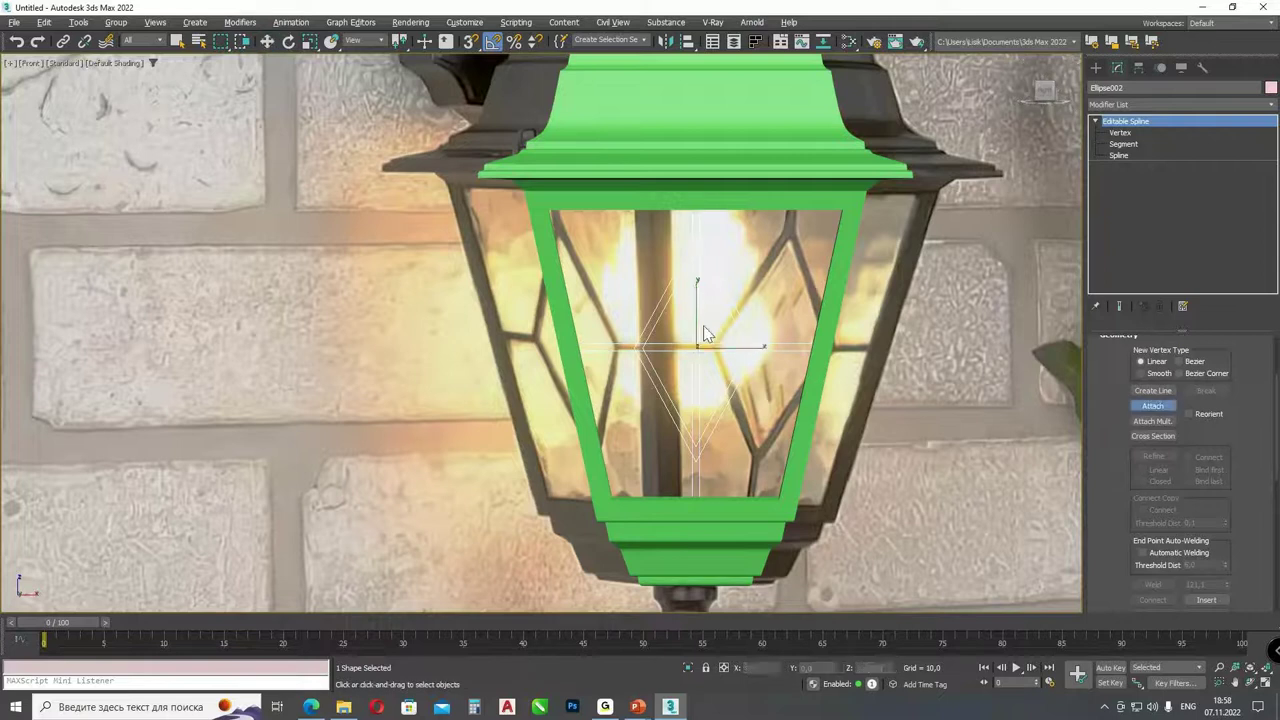
# - Merge the diamond's outer contour, inner contour and both bars into one lattice outline with Boolean Union
pyautogui.click(1140, 155)
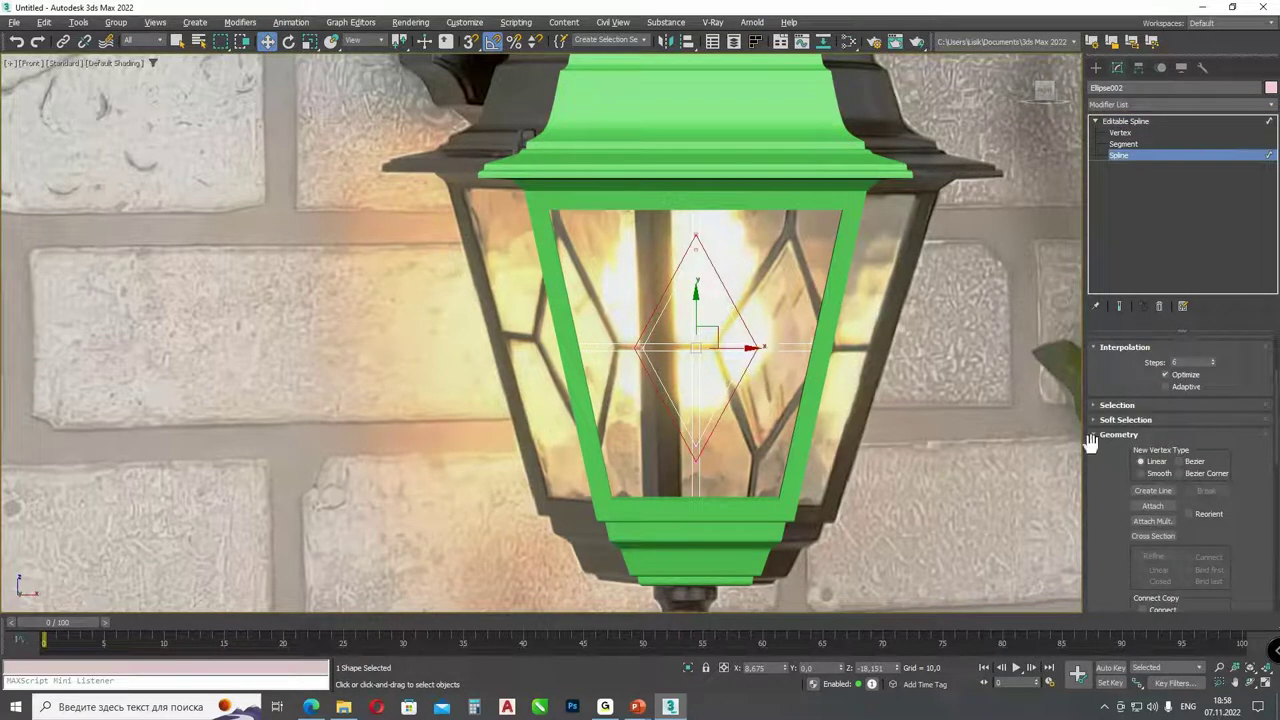
pyautogui.scroll(-5, 1110, 507)
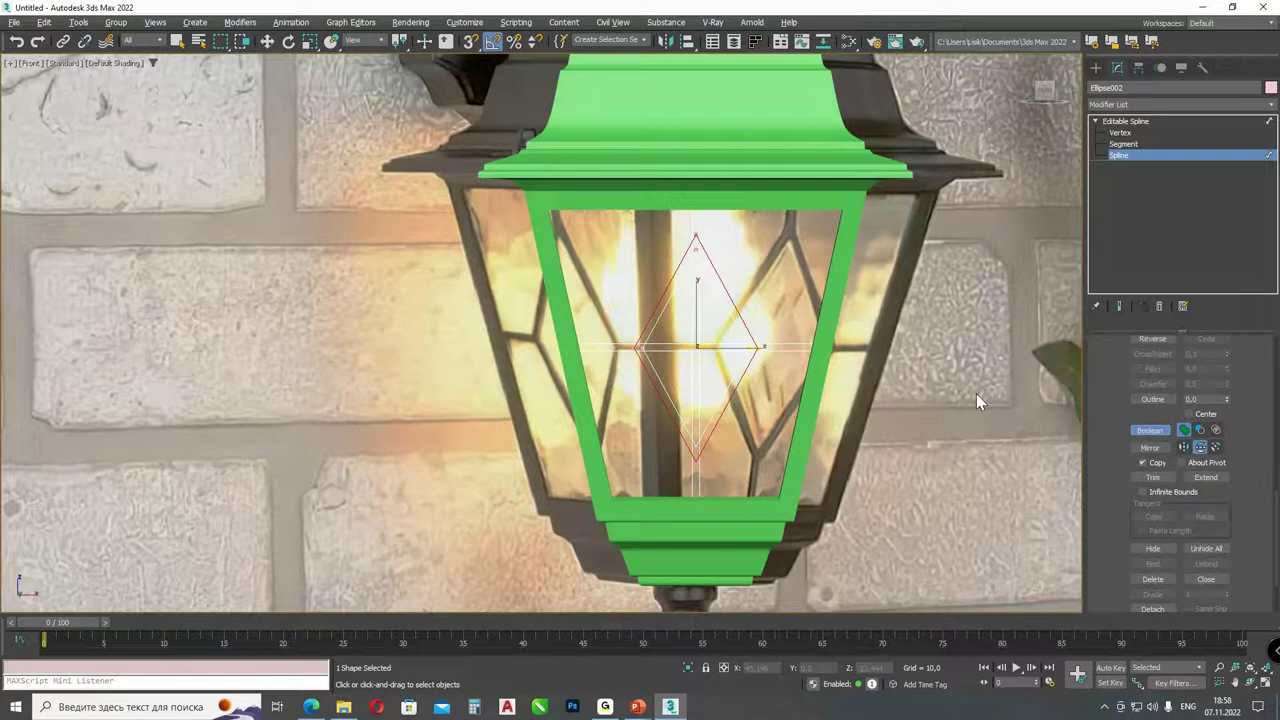
pyautogui.click(796, 344)
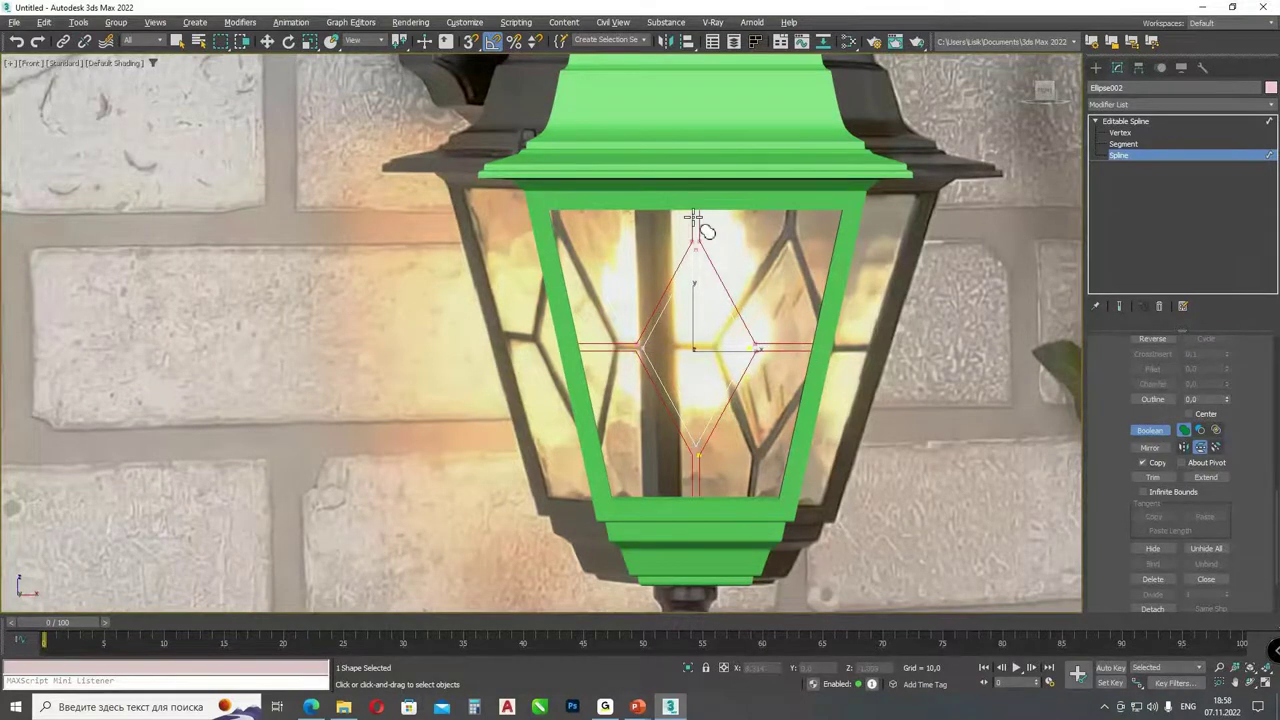
pyautogui.click(1119, 155)
pyautogui.press('w')
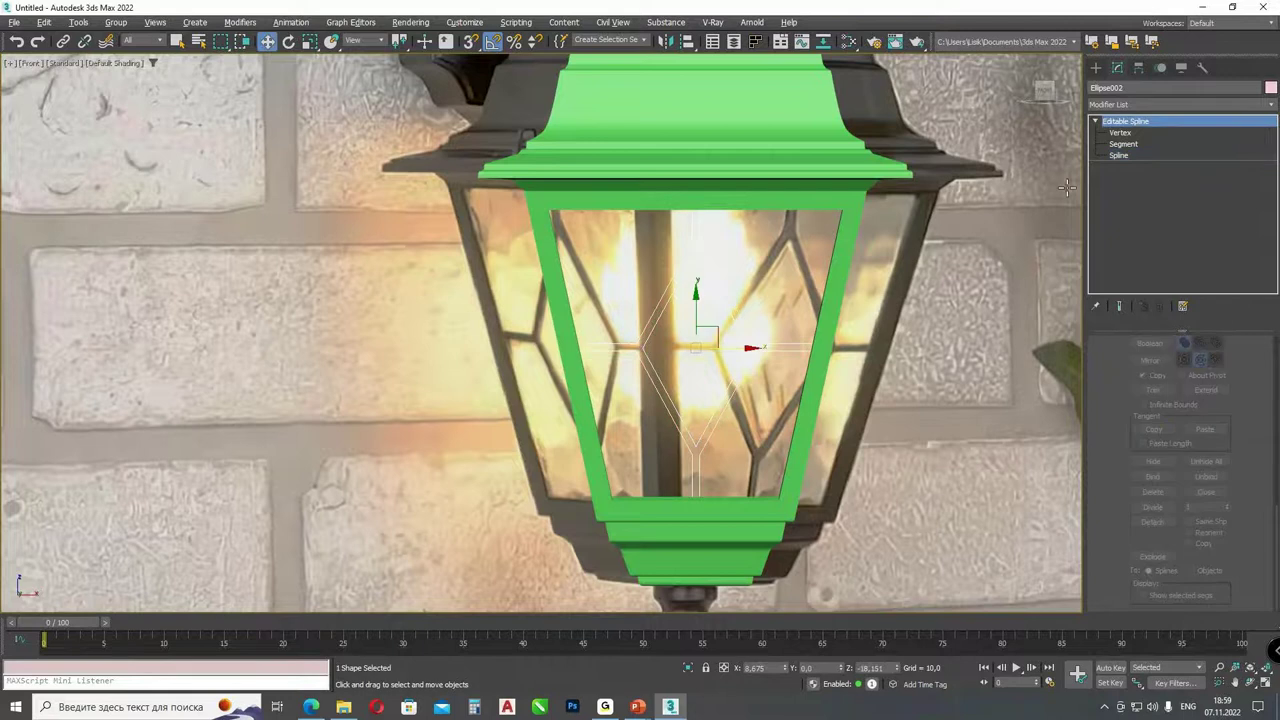
# - Apply an Extrude modifier to the lattice spline with an amount of 1.6
pyautogui.click(1148, 104)
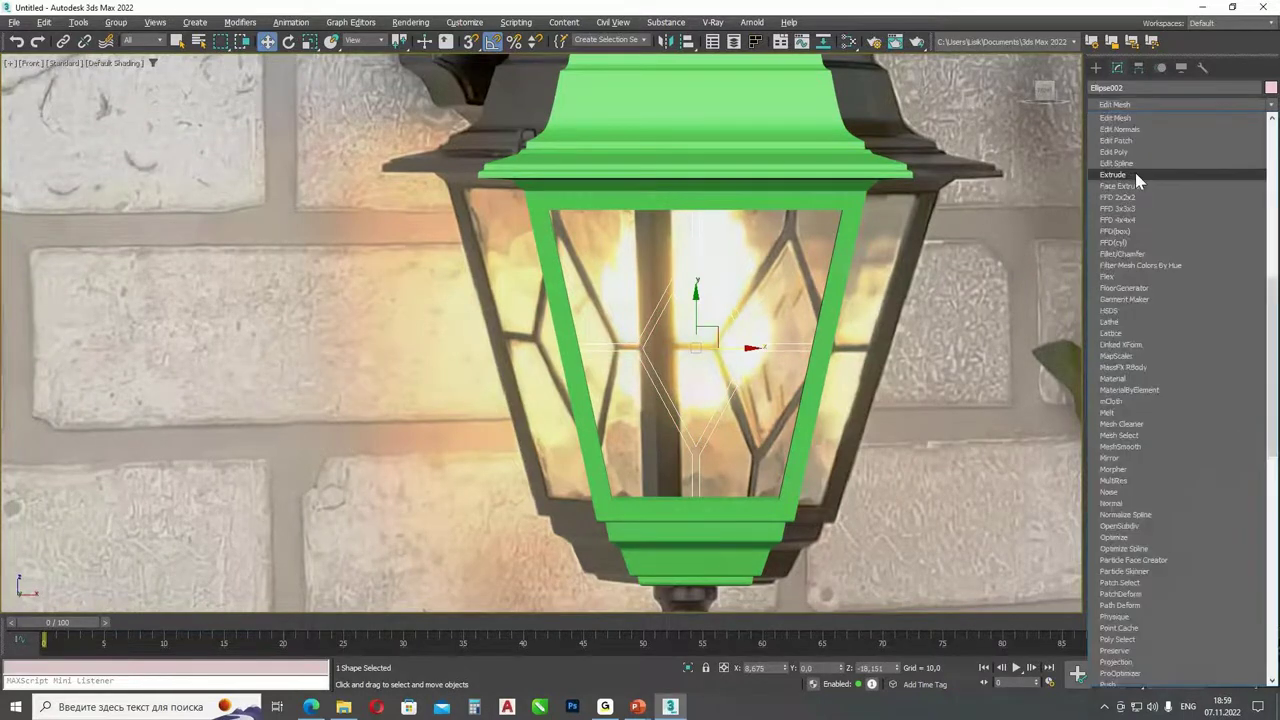
pyautogui.click(1137, 171)
pyautogui.press('p')
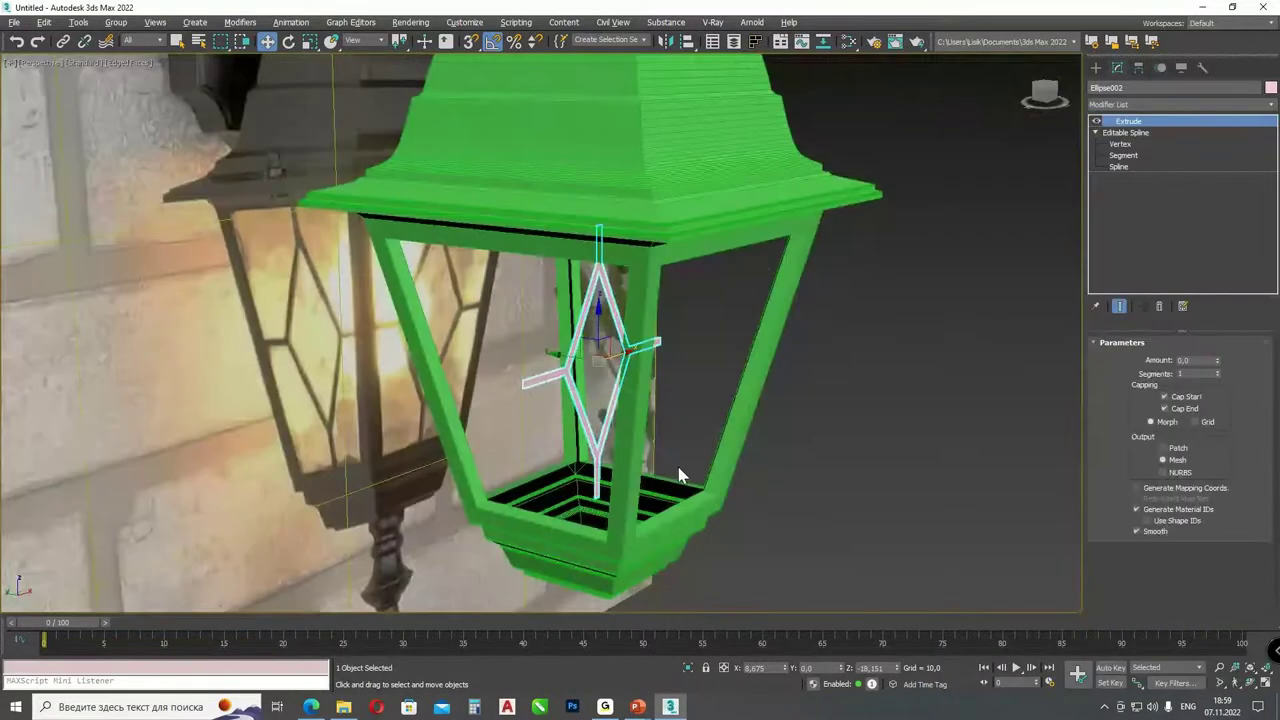
pyautogui.doubleClick(1192, 360)
pyautogui.write('2')
pyautogui.press('Return')
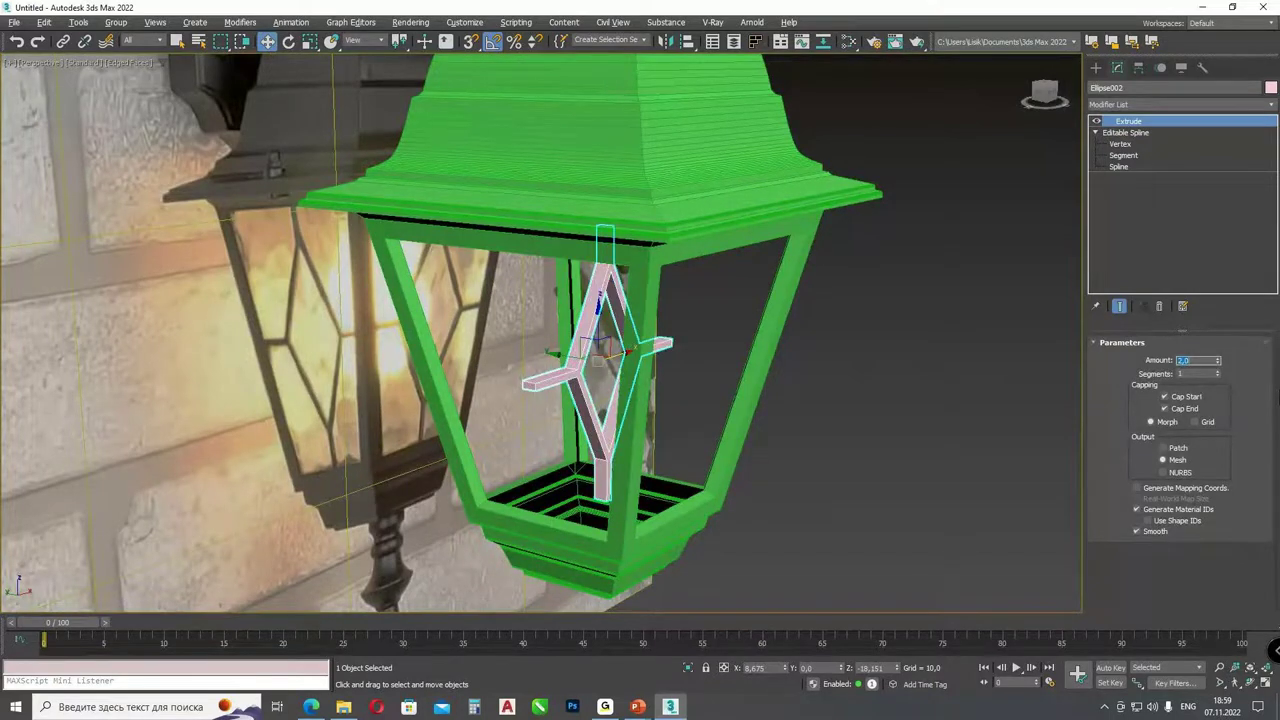
pyautogui.write('1,6')
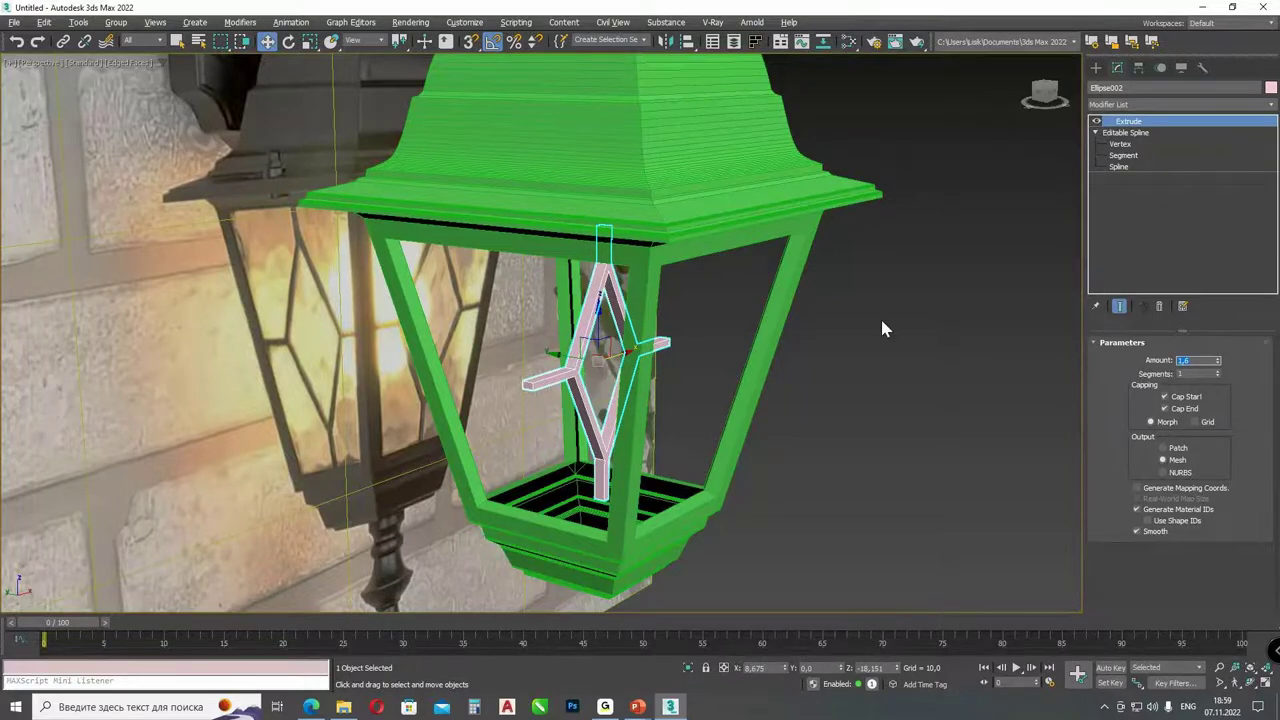
pyautogui.write('l')
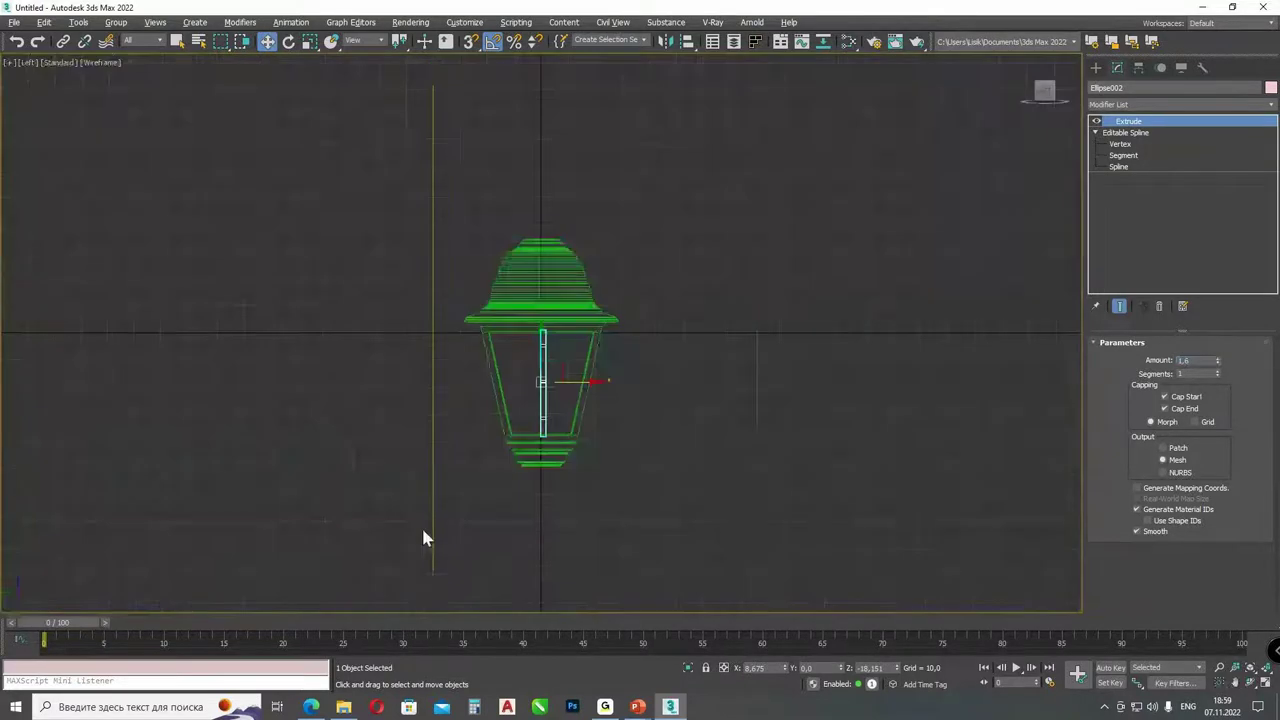
# - Move the extruded lattice in the left view toward the front window frame, to about Y -11.5
pyautogui.scroll(3, 563, 391)
pyautogui.moveTo(607, 337); pyautogui.dragTo(626, 345)
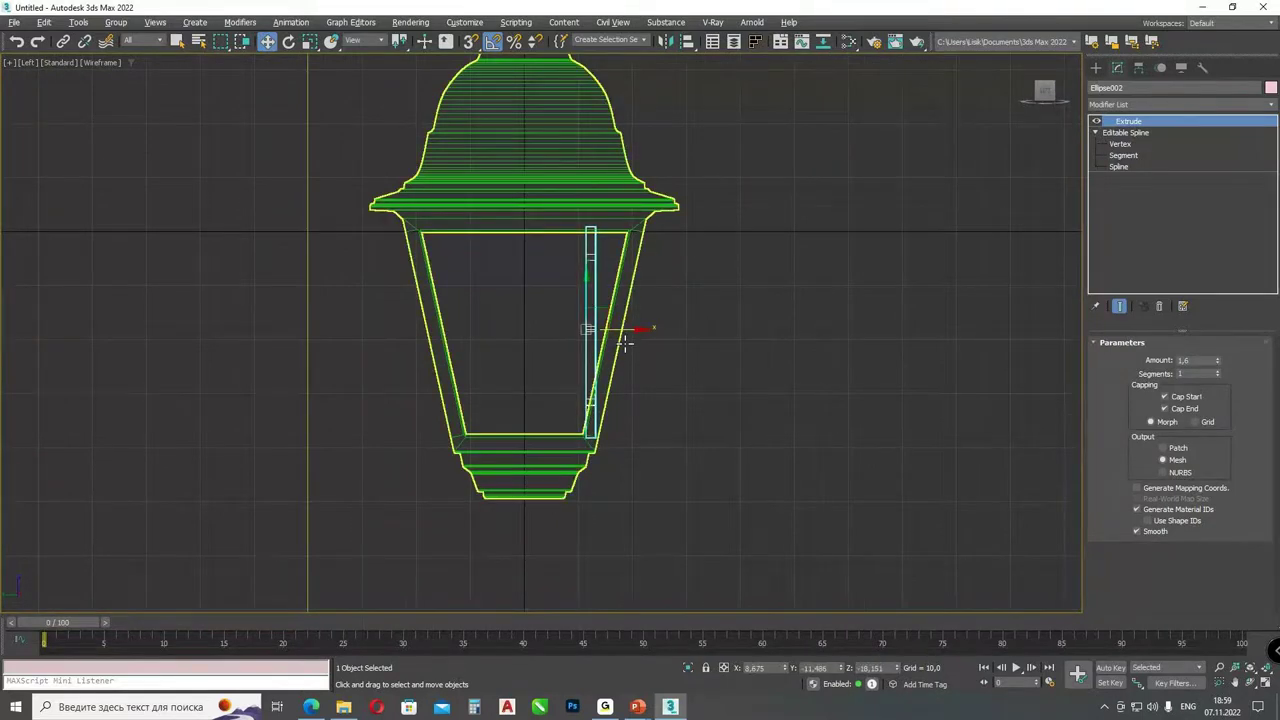
# - Apply a Skew modifier to the extruded lattice
pyautogui.scroll(2, 626, 345)
pyautogui.click(1247, 104)
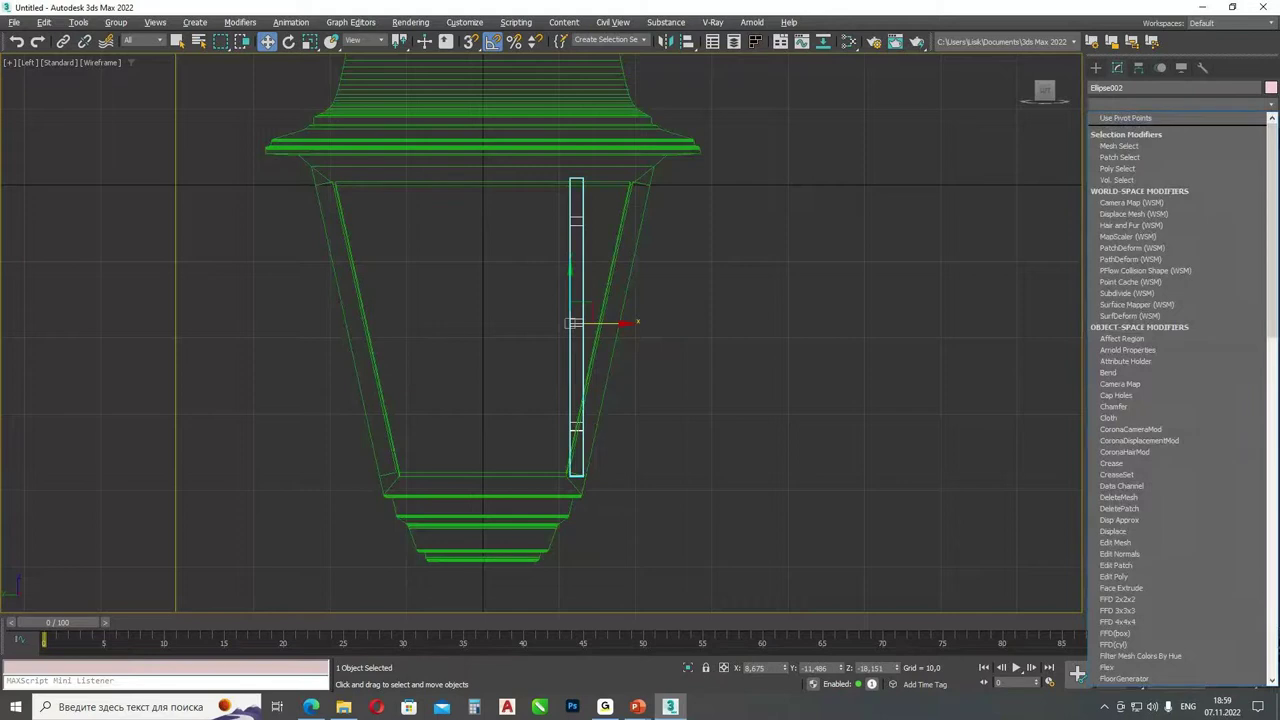
pyautogui.moveTo(1272, 190); pyautogui.dragTo(1272, 491)
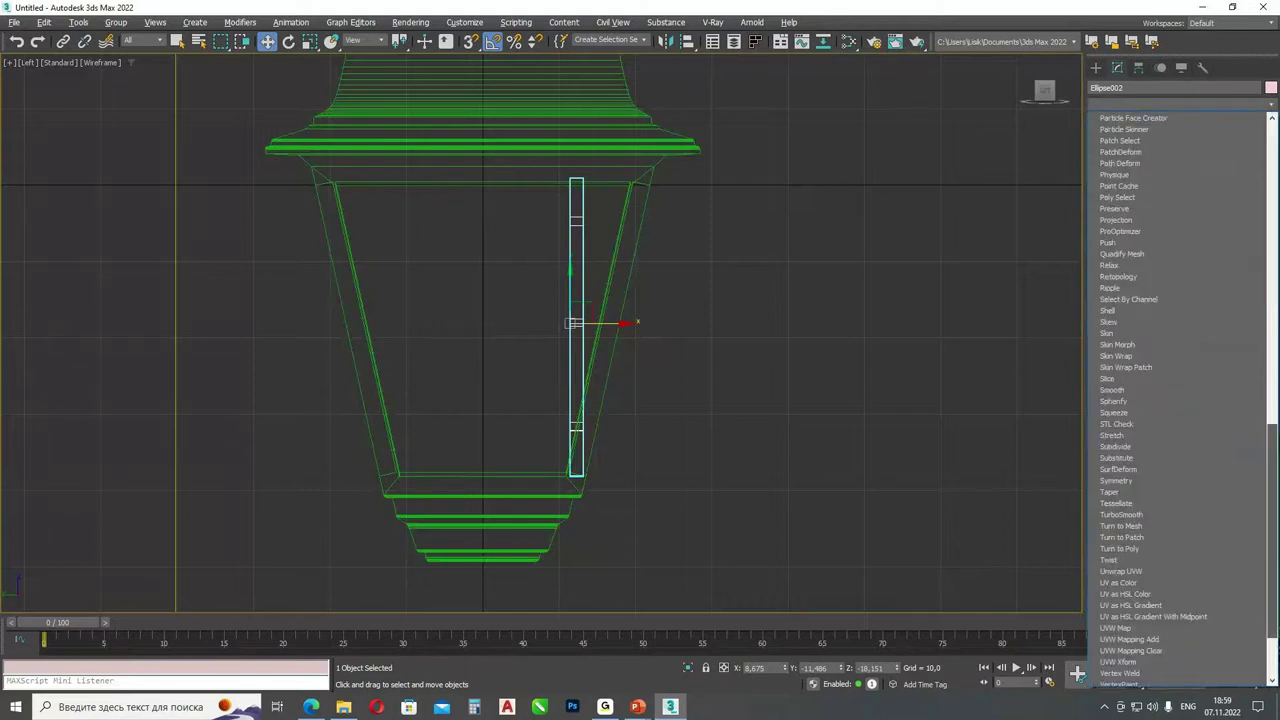
pyautogui.click(1145, 323)
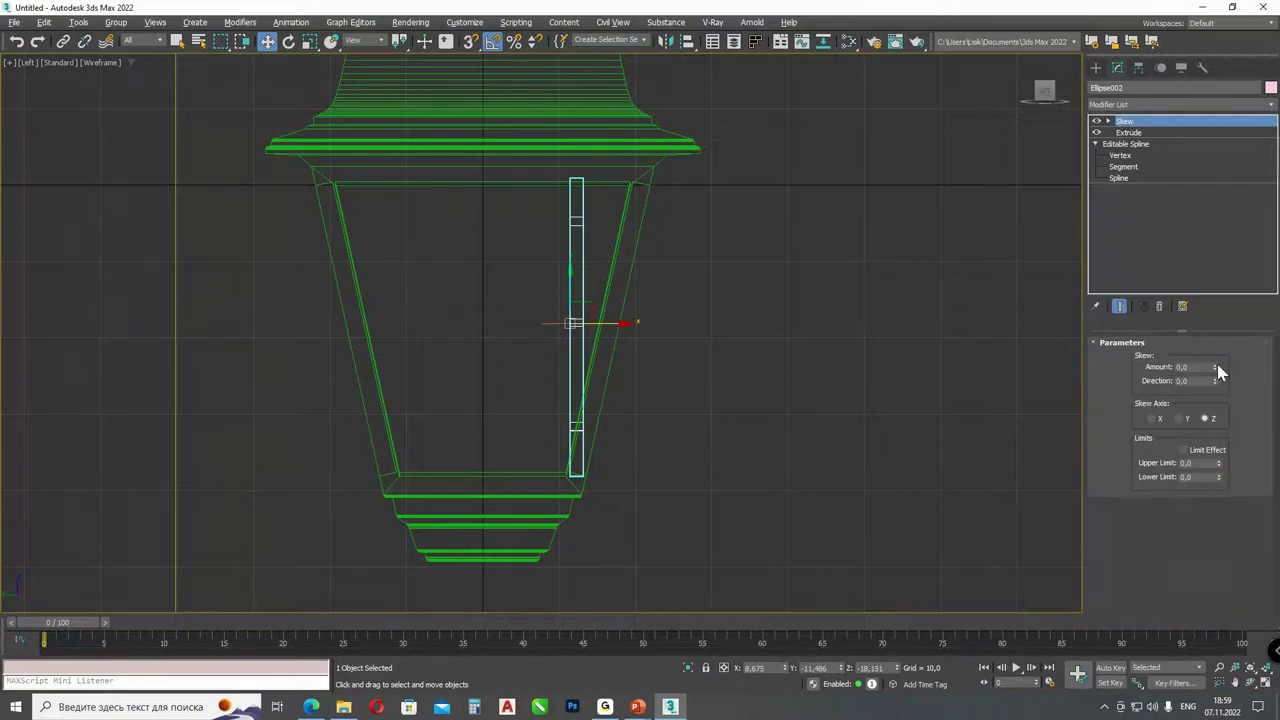
# - Skew the lattice by about 8.3 with direction 90 on the Y axis, and move it into the sloping front frame at about Y -15.85
pyautogui.moveTo(1215, 367); pyautogui.dragTo(1199, 81)
pyautogui.click(1183, 418)
pyautogui.click(1205, 418)
pyautogui.doubleClick(1185, 381)
pyautogui.write('90')
pyautogui.press('Return')
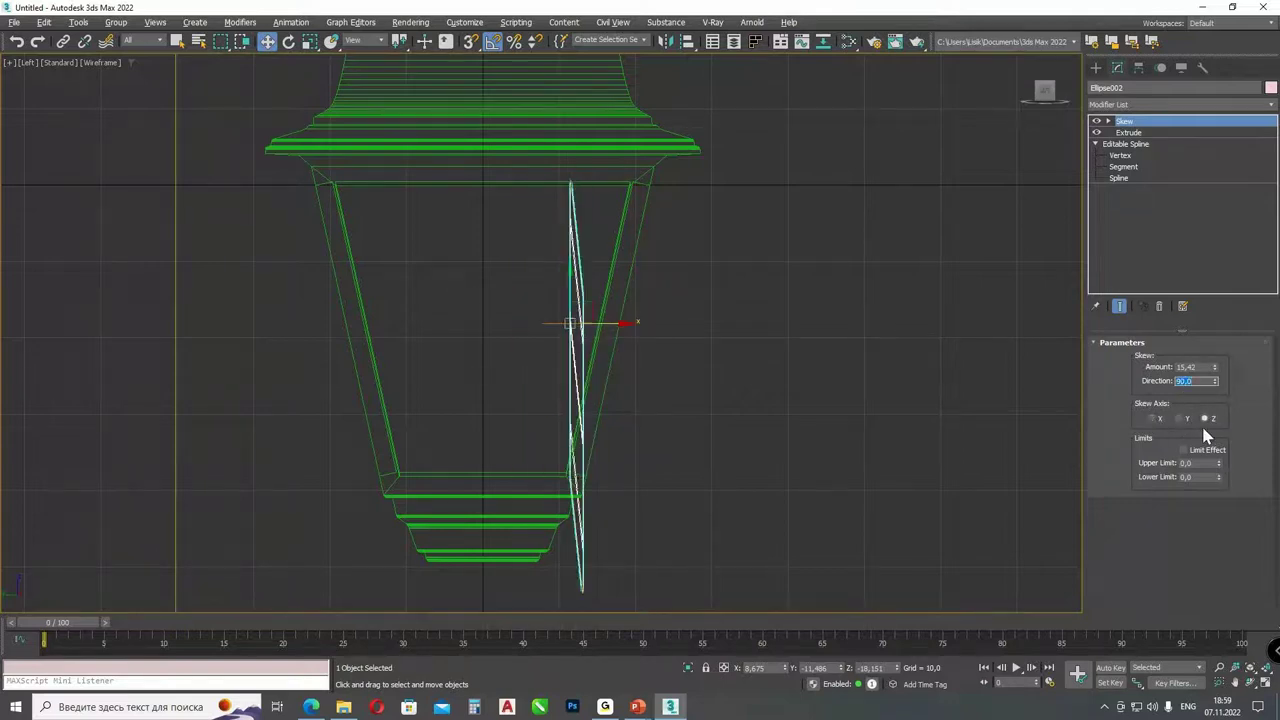
pyautogui.click(1183, 418)
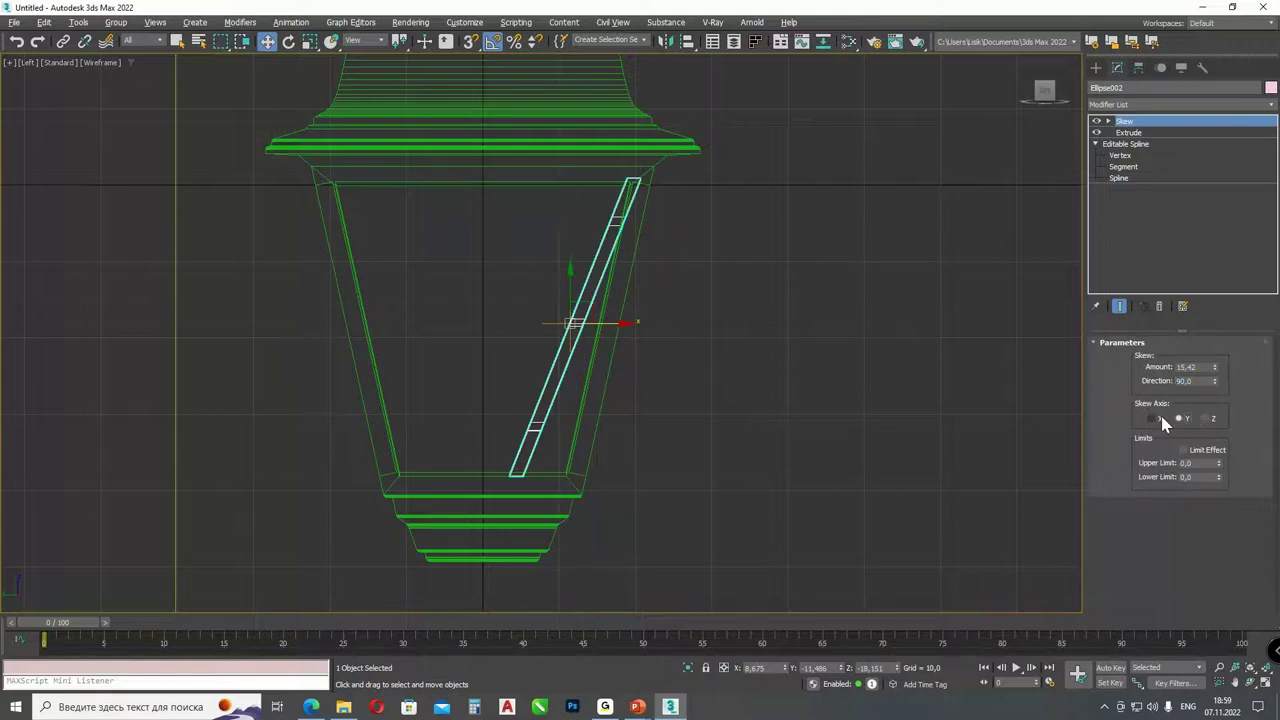
pyautogui.moveTo(1215, 368); pyautogui.dragTo(1197, 396)
pyautogui.moveTo(609, 324); pyautogui.dragTo(642, 335)
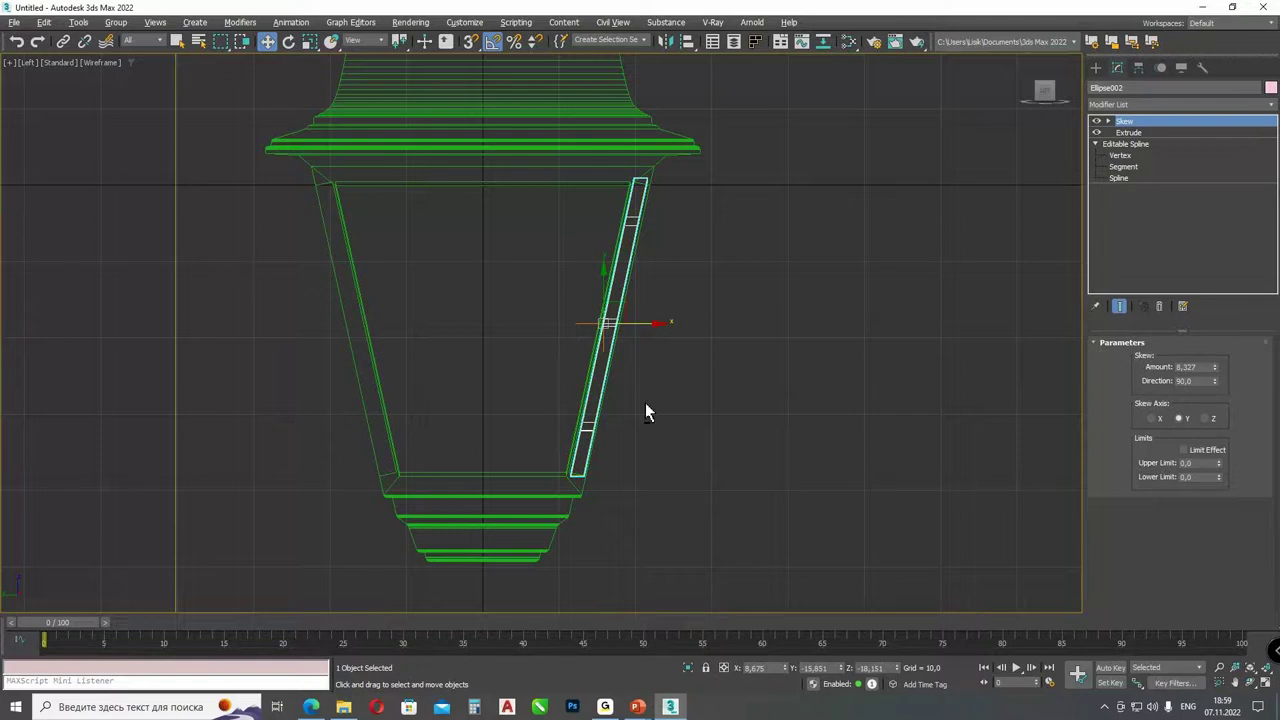
# - Move only the lattice's pivot to the centre of the square lantern in the top view
pyautogui.hotkey('alt', 'w')
pyautogui.hotkey('alt', 'w')
pyautogui.press('t')
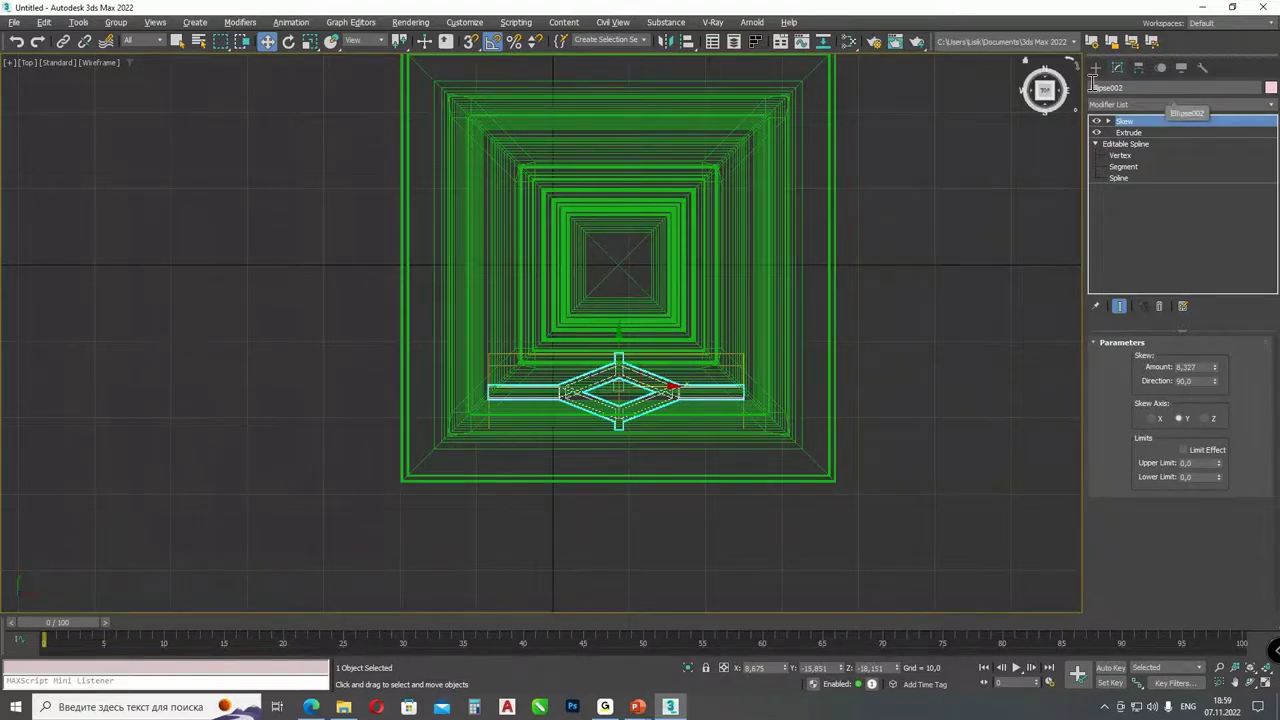
pyautogui.click(1138, 67)
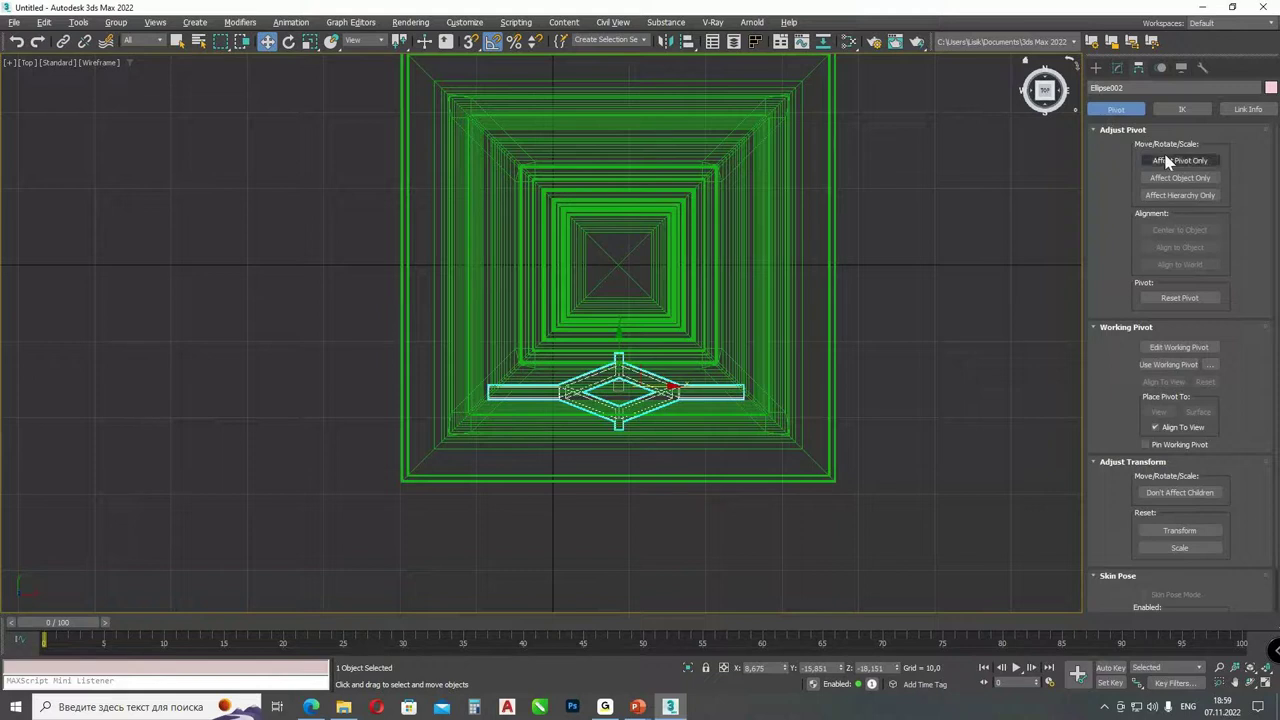
pyautogui.click(1180, 160)
pyautogui.moveTo(620, 354); pyautogui.dragTo(653, 268)
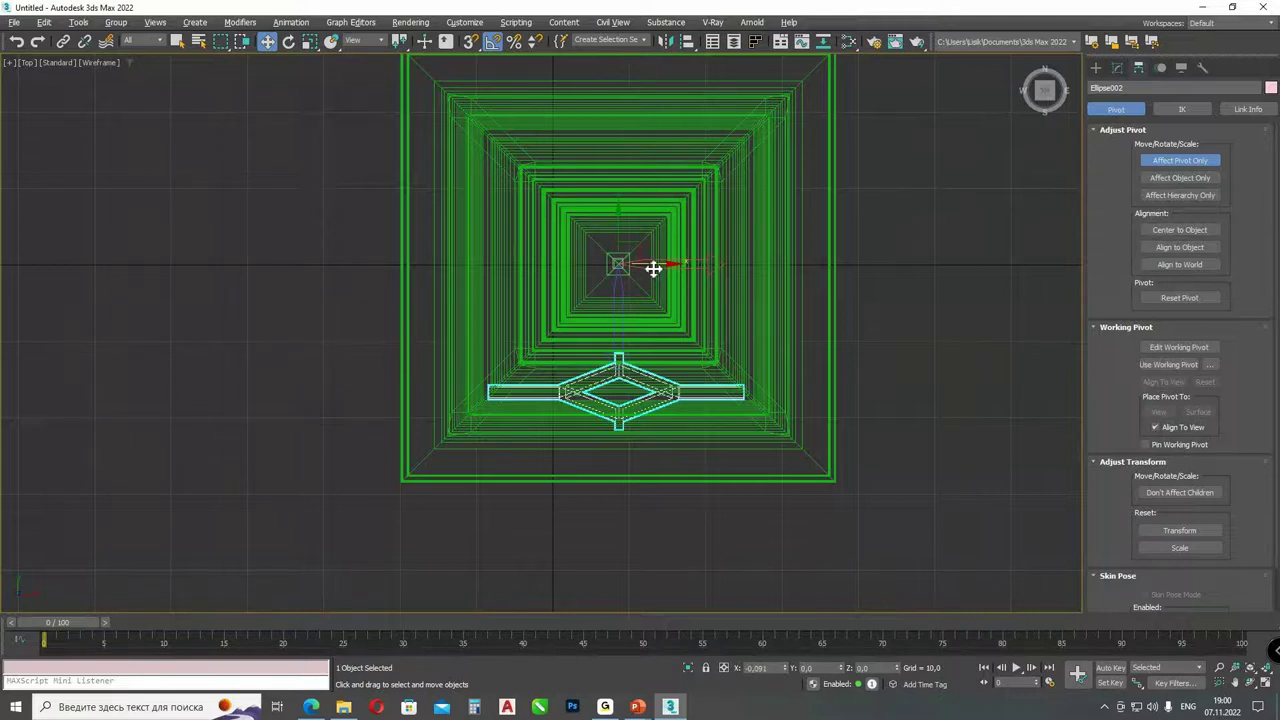
pyautogui.click(1182, 162)
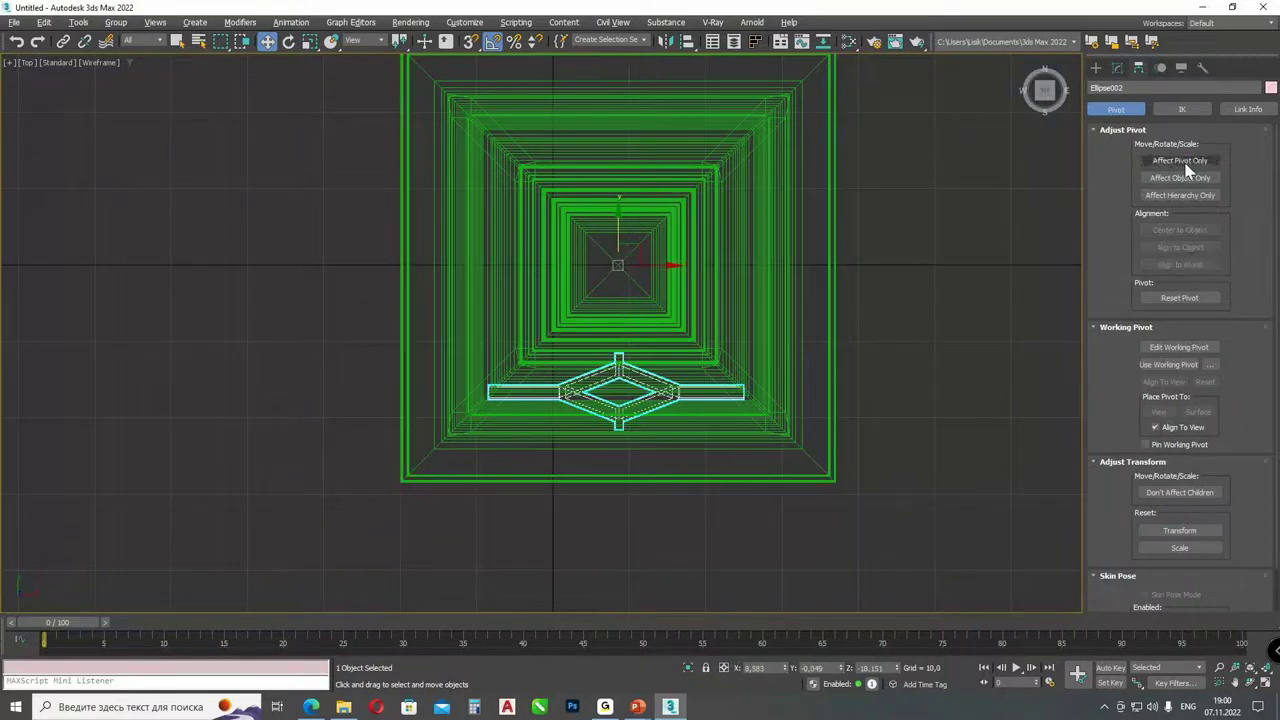
# - Array the lattice as rotated instances over a total of 360 degrees about Z, one on each of the lantern's four sides
pyautogui.click(78, 22)
pyautogui.click(86, 274)
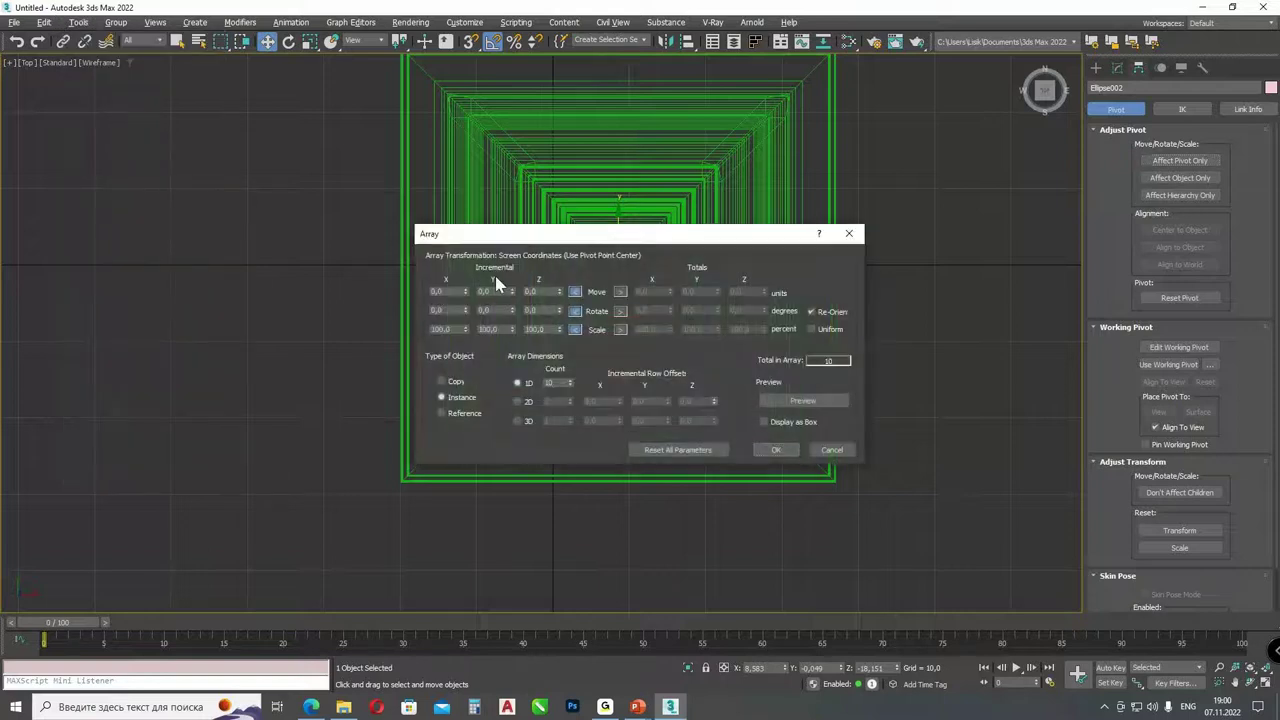
pyautogui.moveTo(553, 228); pyautogui.dragTo(391, 118)
pyautogui.click(459, 191)
pyautogui.click(579, 191)
pyautogui.write('360')
pyautogui.press('Return')
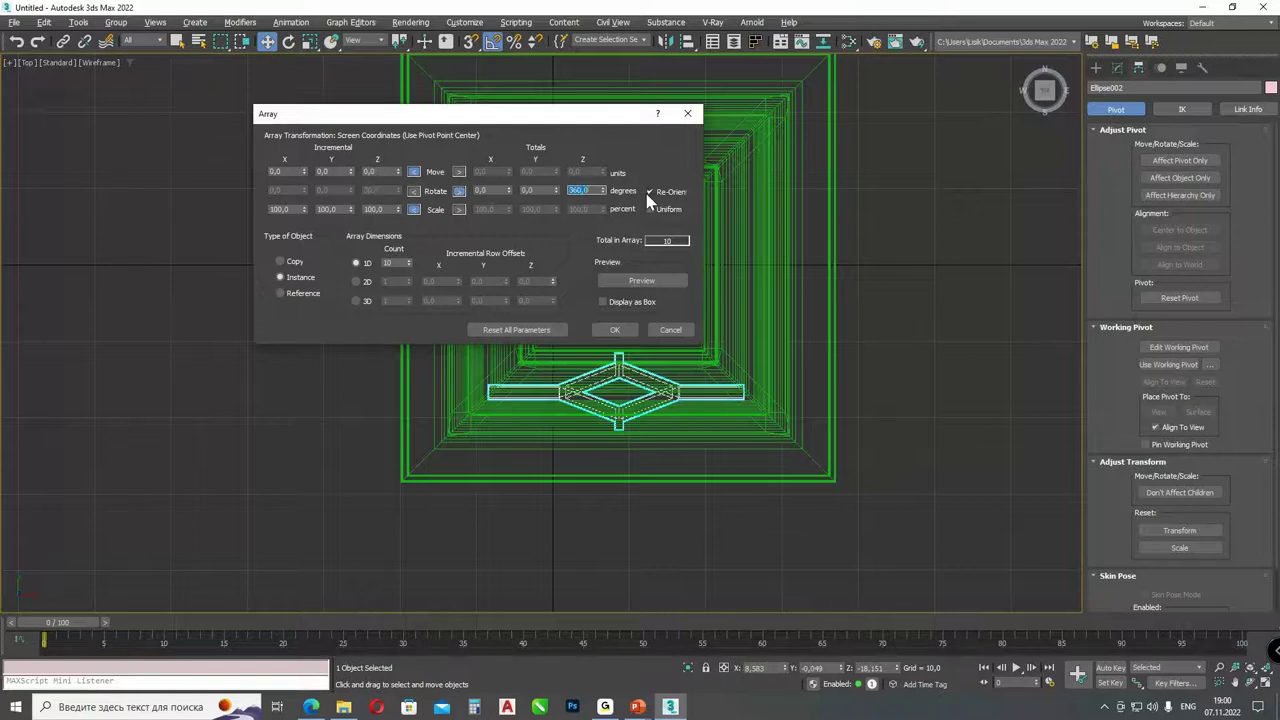
pyautogui.click(408, 265)
pyautogui.click(408, 265)
pyautogui.click(408, 265)
pyautogui.click(408, 265)
pyautogui.click(408, 265)
pyautogui.click(614, 331)
pyautogui.click(615, 331)
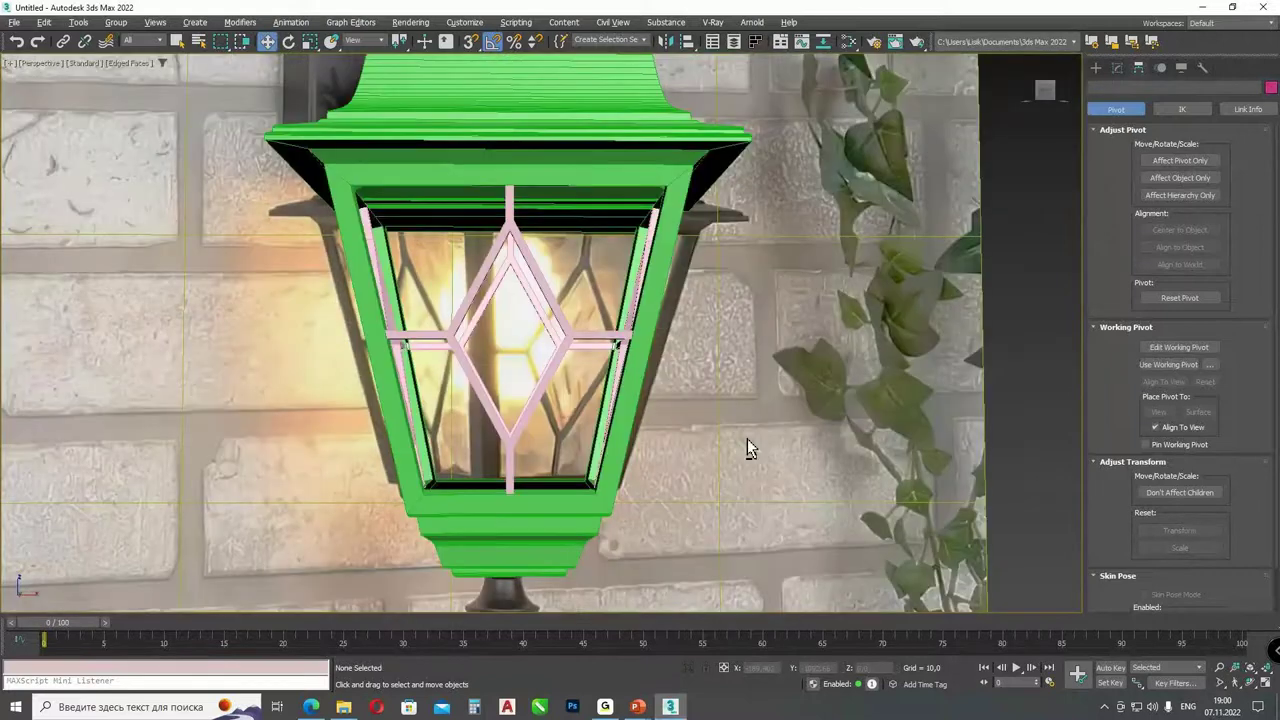
# - Unhide all hidden objects of the lamp scene
pyautogui.keyDown('alt'); pyautogui.moveTo(747, 438); pyautogui.dragTo(835, 456, button='middle'); pyautogui.keyUp('alt')
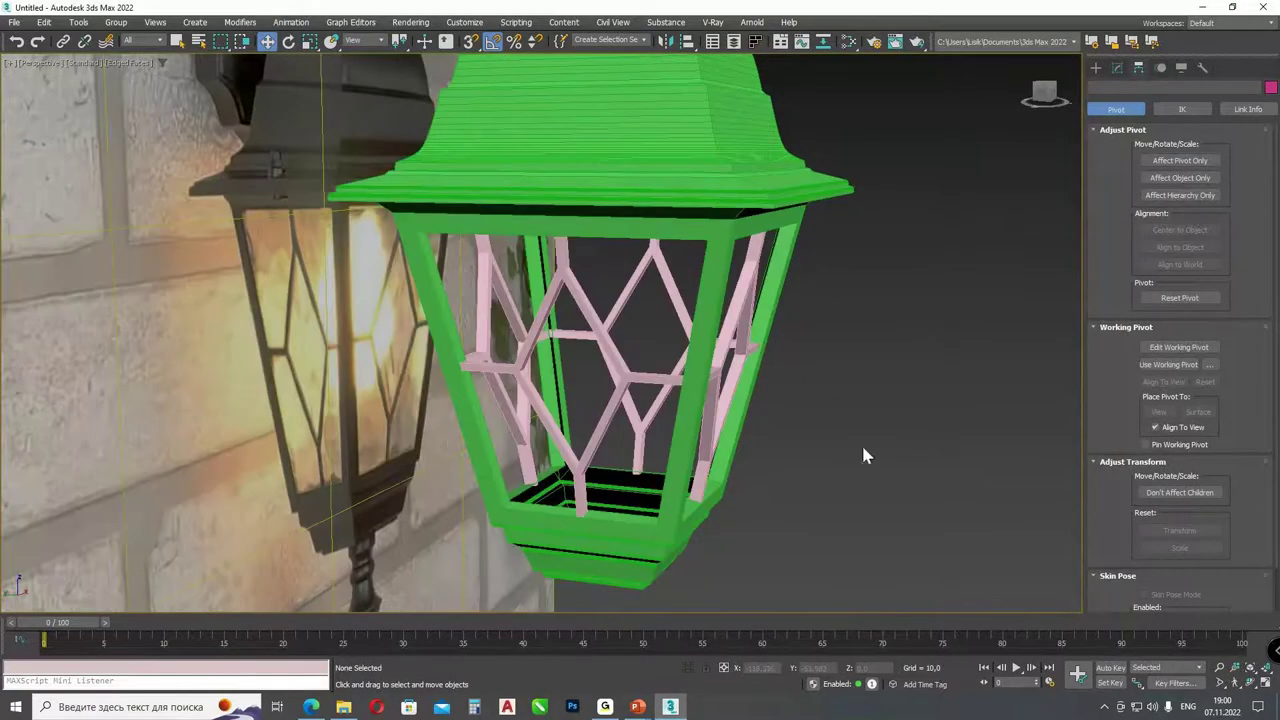
pyautogui.rightClick(862, 450)
pyautogui.click(893, 390)
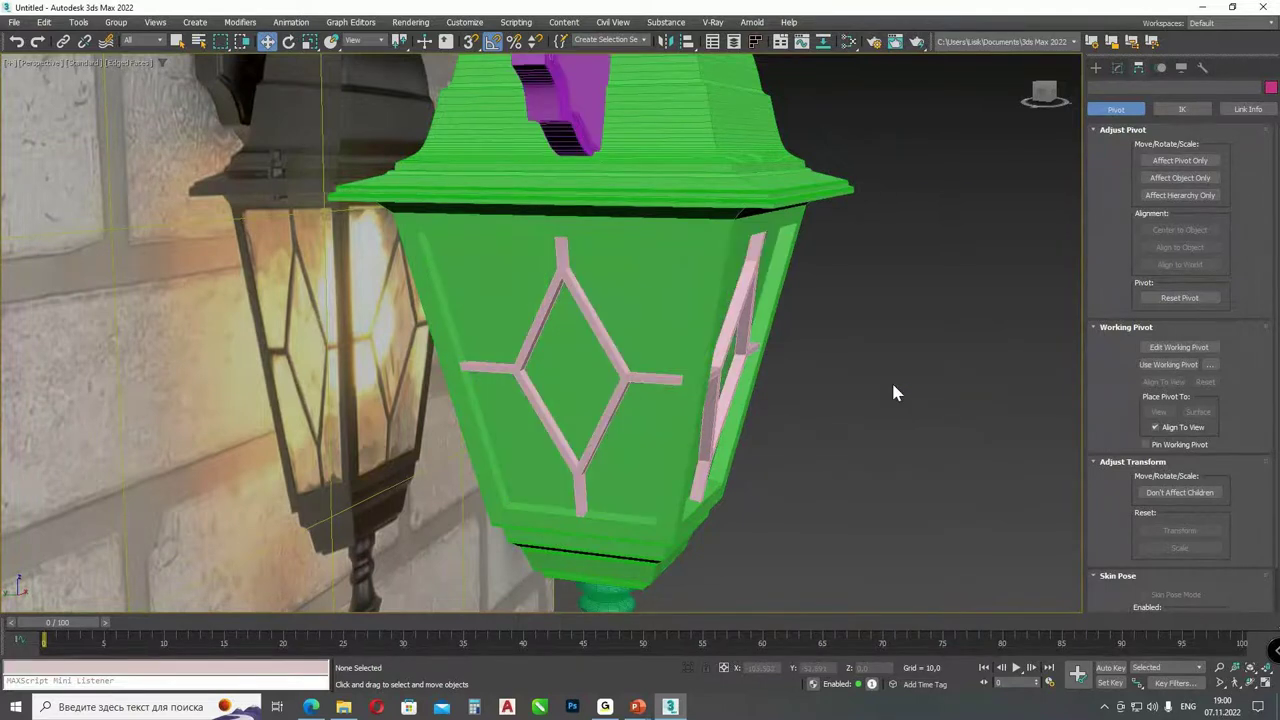
# - Apply a Shell modifier to the lantern's glass panes with an outer amount of 1.24
pyautogui.click(646, 297)
pyautogui.scroll(4, 652, 325)
pyautogui.keyDown('alt'); pyautogui.moveTo(590, 323); pyautogui.dragTo(595, 482, button='middle'); pyautogui.keyUp('alt')
pyautogui.scroll(3, 583, 487)
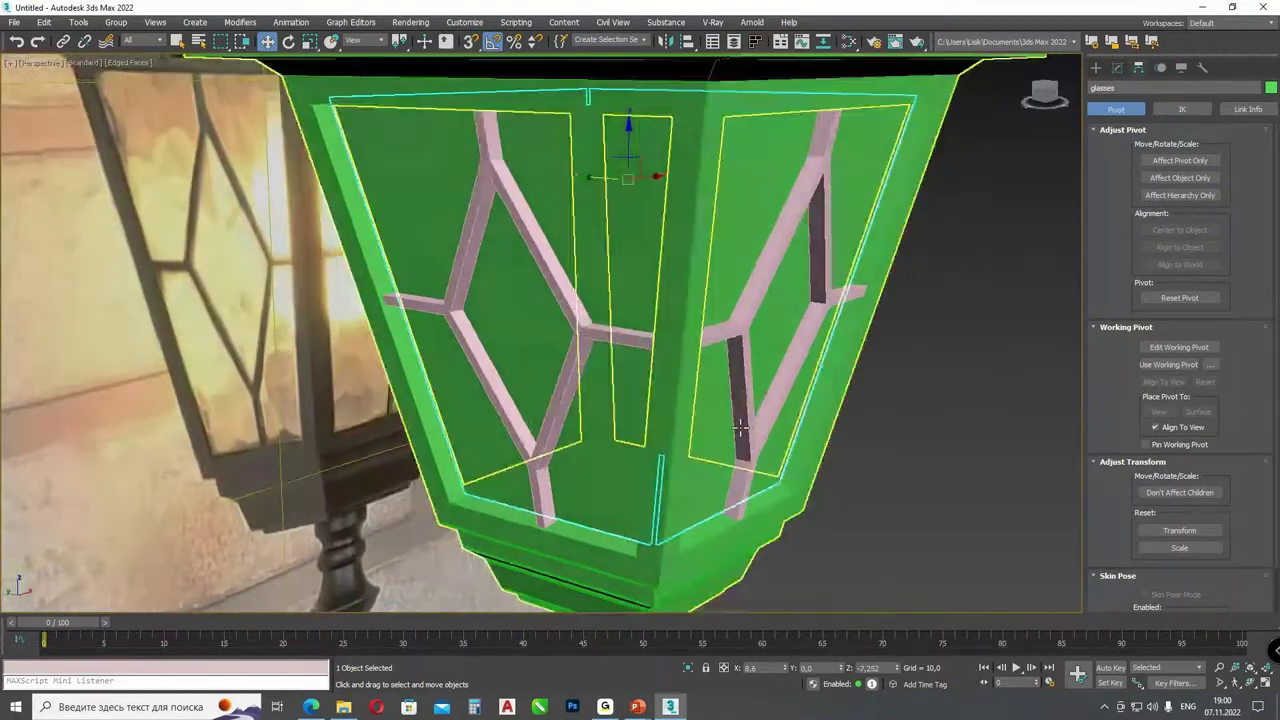
pyautogui.click(1117, 67)
pyautogui.click(1145, 103)
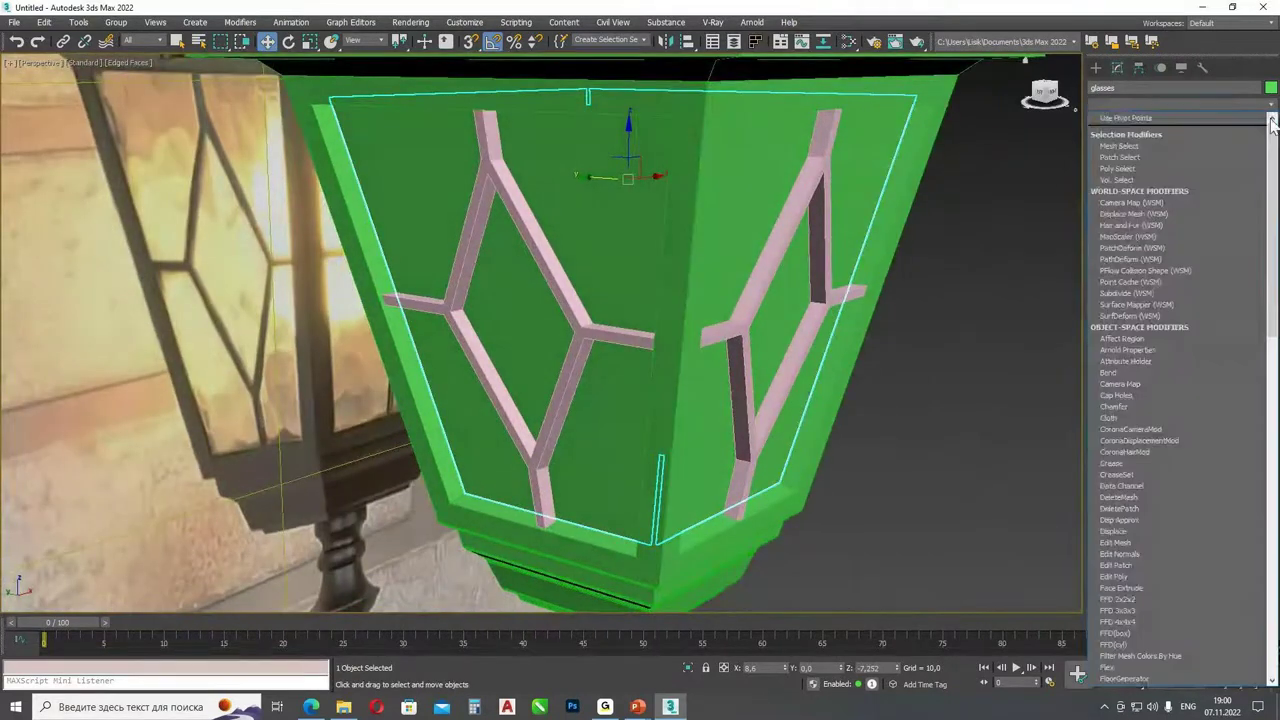
pyautogui.scroll(-15, 1258, 604)
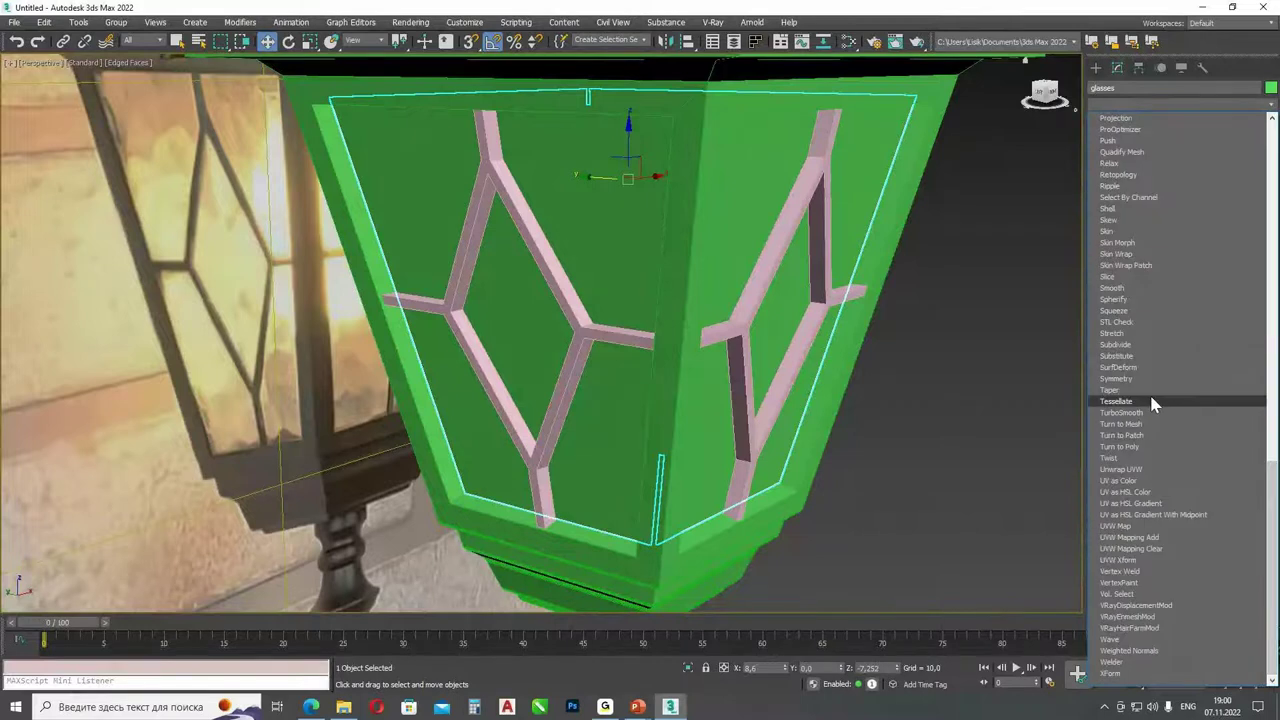
pyautogui.click(1113, 209)
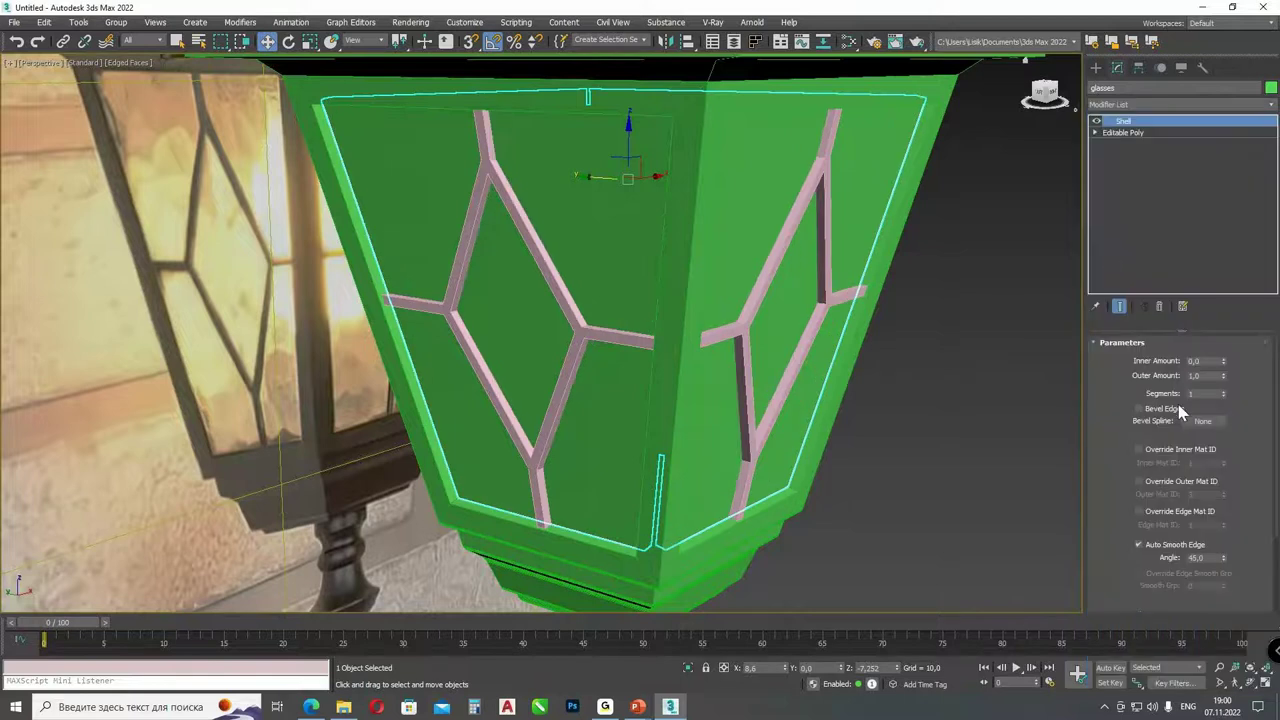
pyautogui.doubleClick(1206, 375)
pyautogui.click(1229, 372)
pyautogui.moveTo(1225, 379); pyautogui.dragTo(1232, 360)
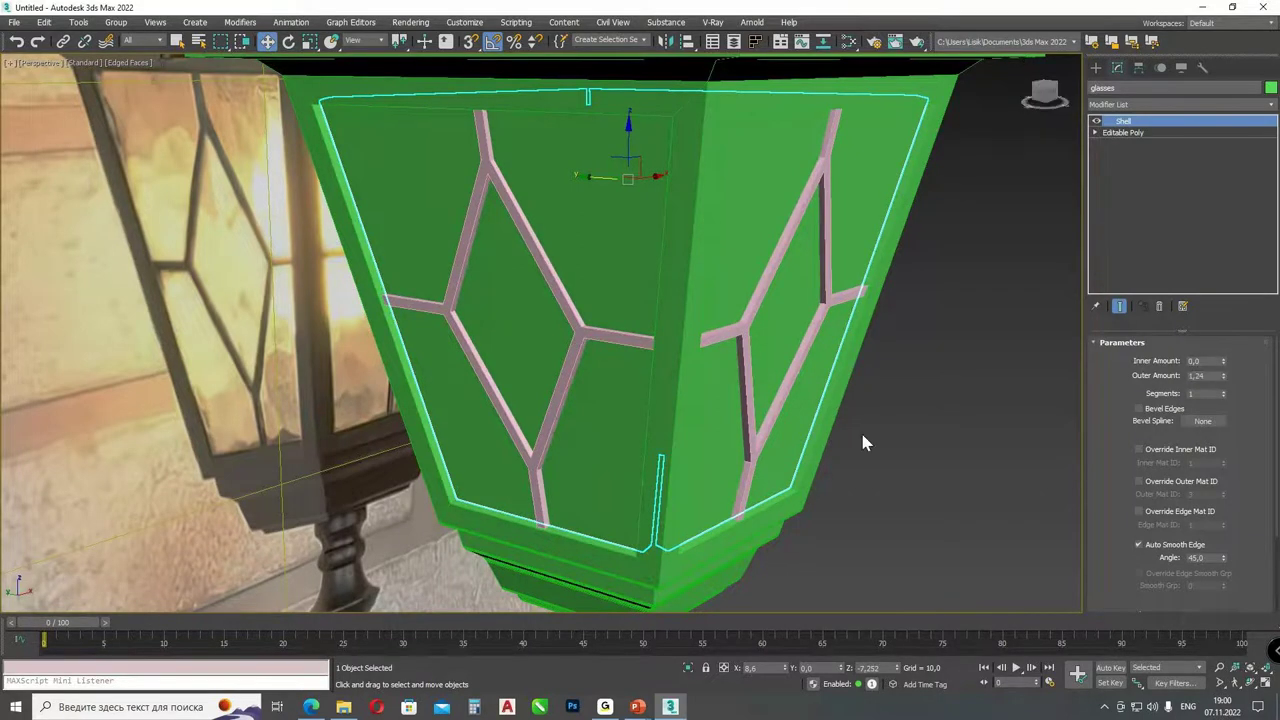
# - Move the wall plate and its inner oval back against the reference photo plane in the left view
pyautogui.scroll(-10, 860, 429)
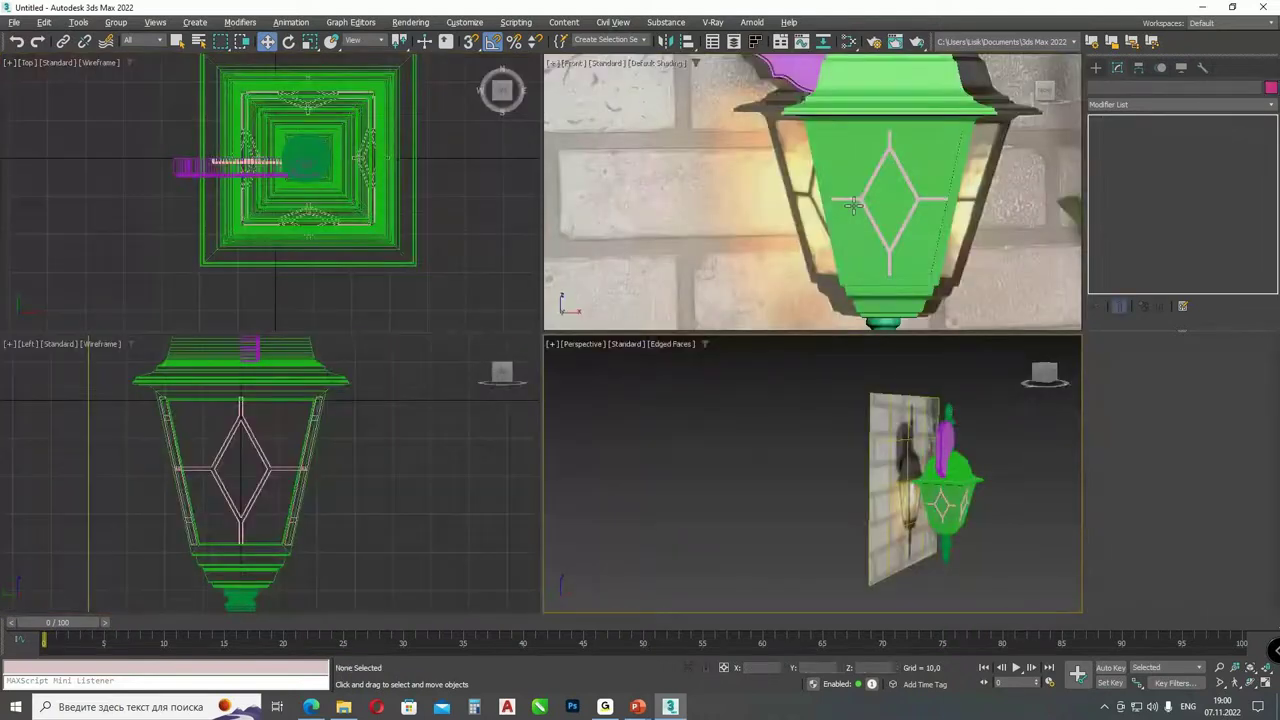
pyautogui.hotkey('alt', 'w')
pyautogui.scroll(-3, 840, 240)
pyautogui.scroll(2, 840, 240)
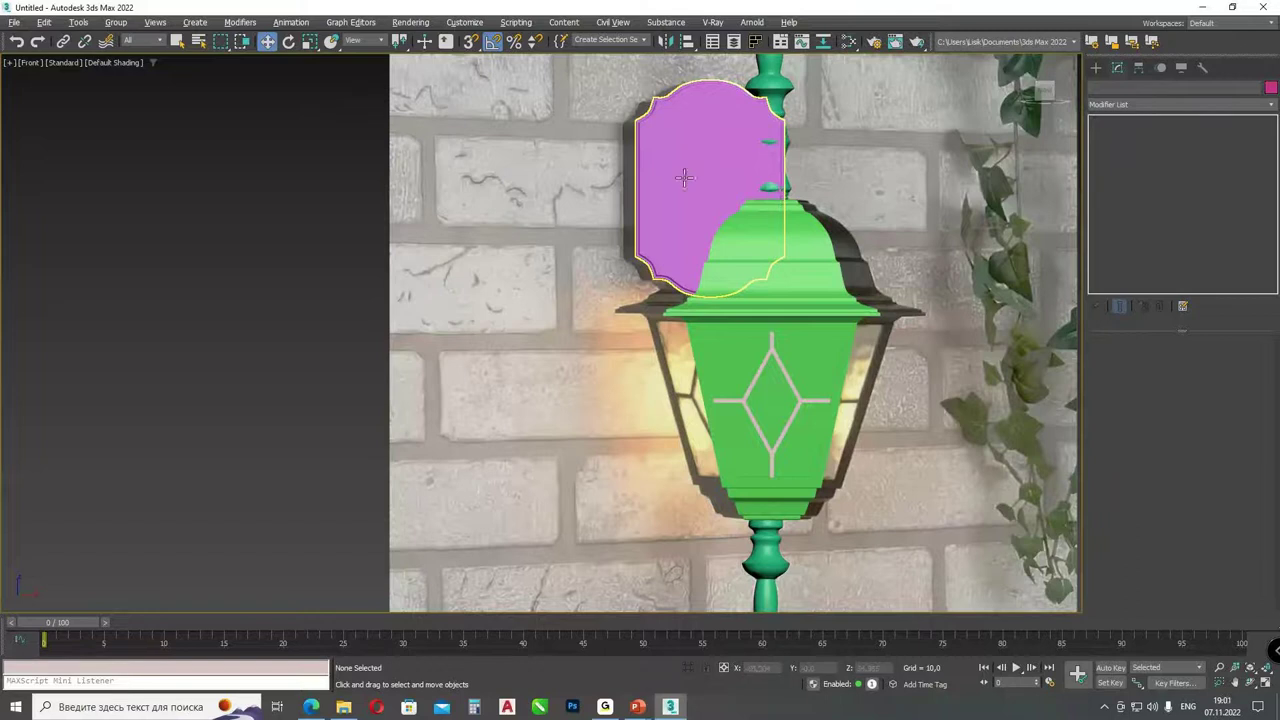
pyautogui.hotkey('alt', 'w')
pyautogui.scroll(-5, 372, 462)
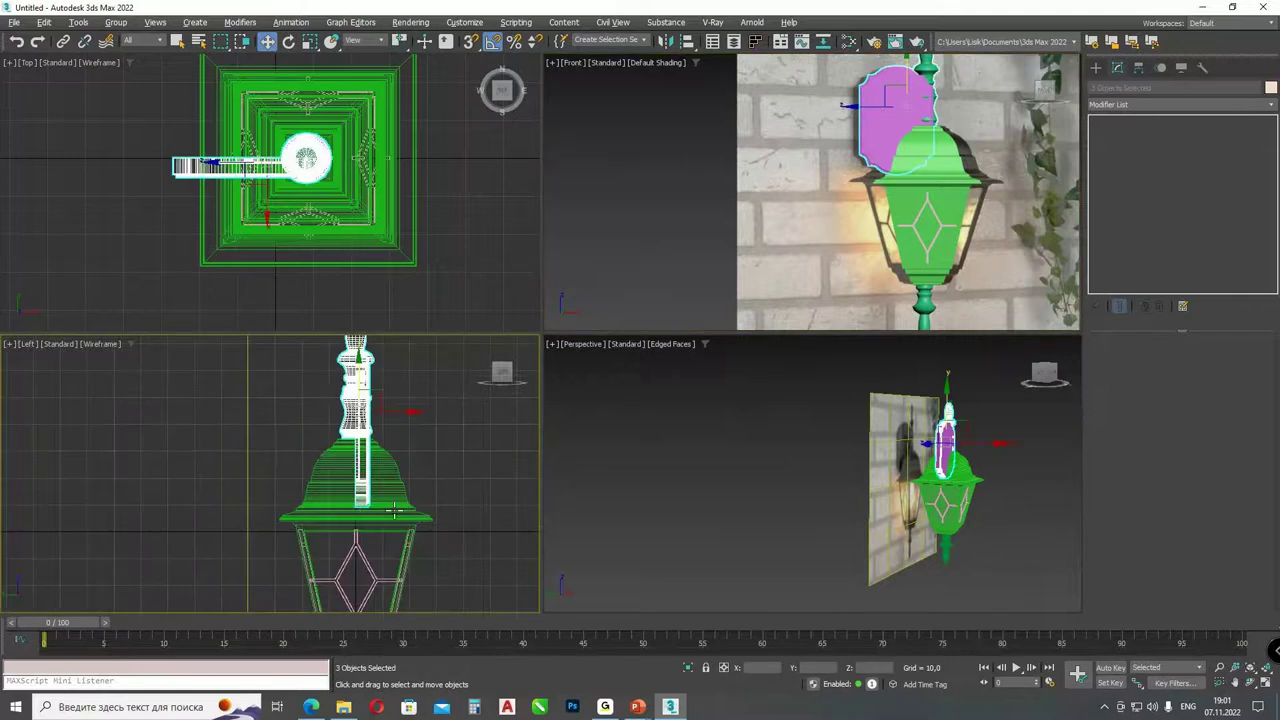
pyautogui.keyDown('alt'); pyautogui.click(348, 430); pyautogui.keyUp('alt')
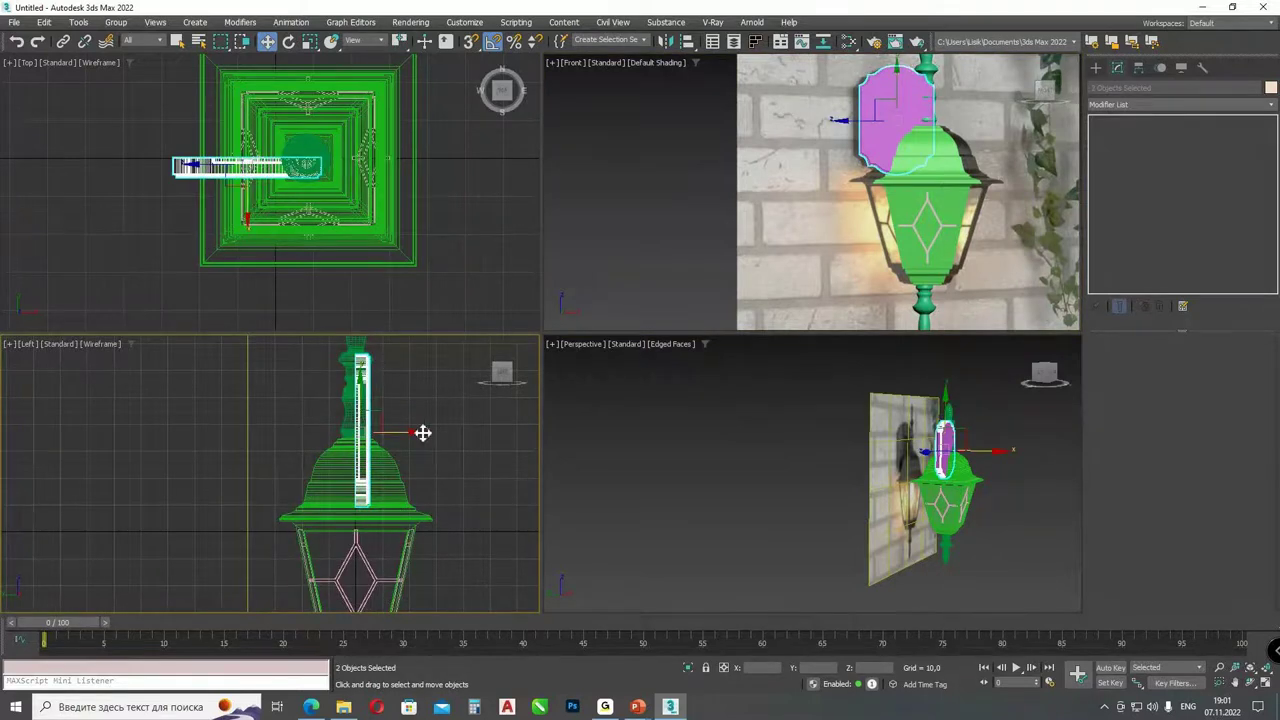
pyautogui.moveTo(422, 432); pyautogui.dragTo(298, 434)
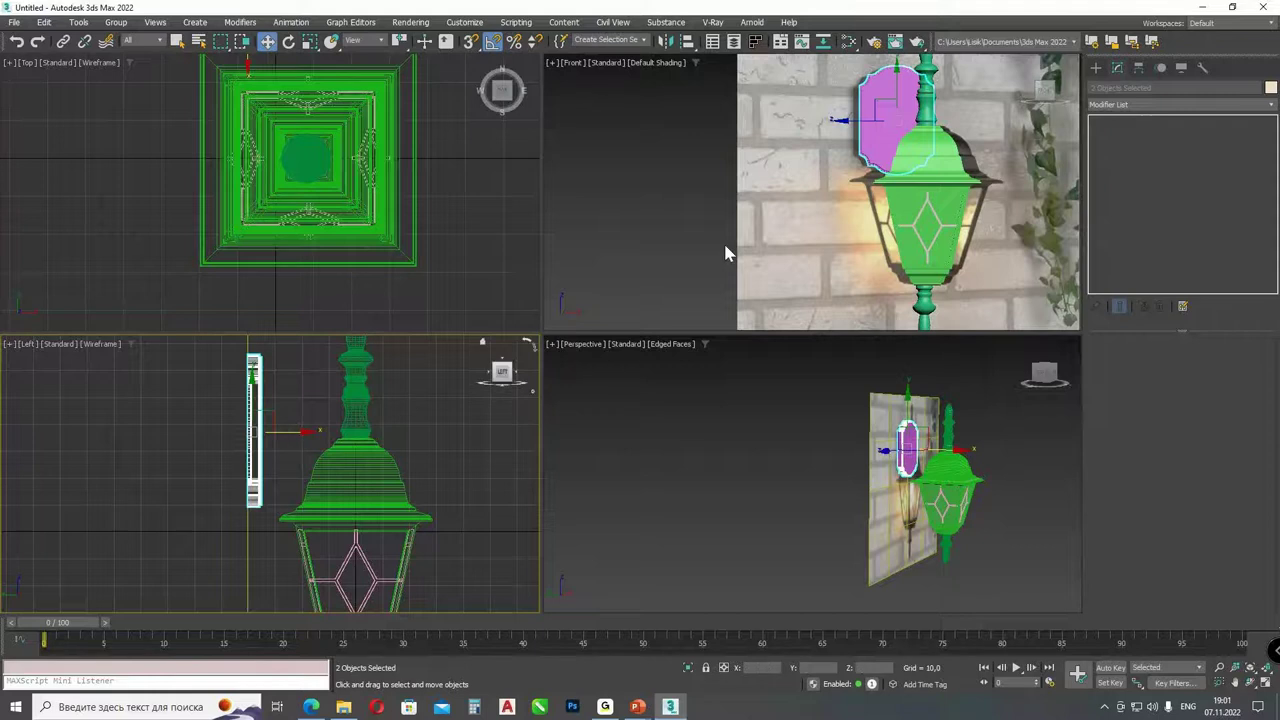
# - Select all lantern parts and shift them about 14.8 units along negative X to line up with the wall plate
pyautogui.scroll(-2, 889, 255)
pyautogui.click(888, 178)
pyautogui.scroll(-5, 432, 252)
pyautogui.moveTo(478, 283); pyautogui.dragTo(305, 210)
pyautogui.scroll(3, 420, 234)
pyautogui.moveTo(420, 234); pyautogui.dragTo(403, 231)
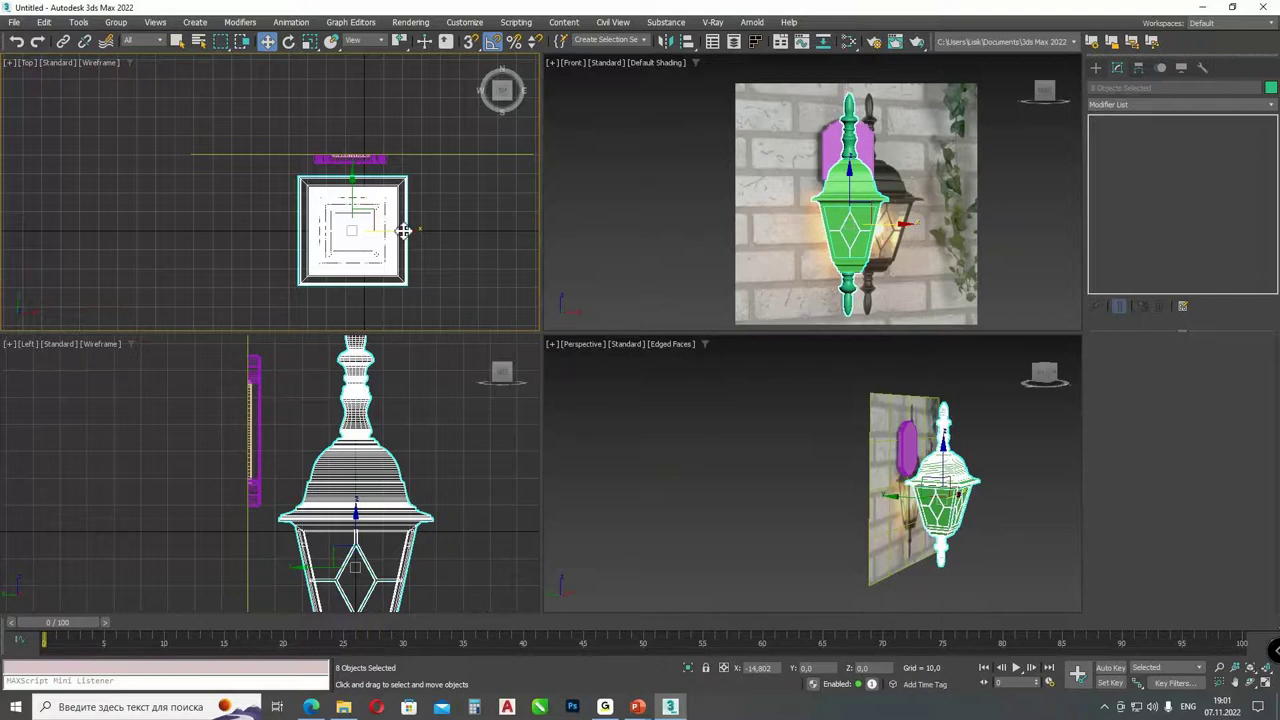
# - Fine-tune the lantern's horizontal centring on the wall plate in the front wireframe view, shifting it about 0.5 units along negative X
pyautogui.rightClick(807, 190)
pyautogui.hotkey('alt', 'w')
pyautogui.scroll(2, 612, 312)
pyautogui.press('F3')
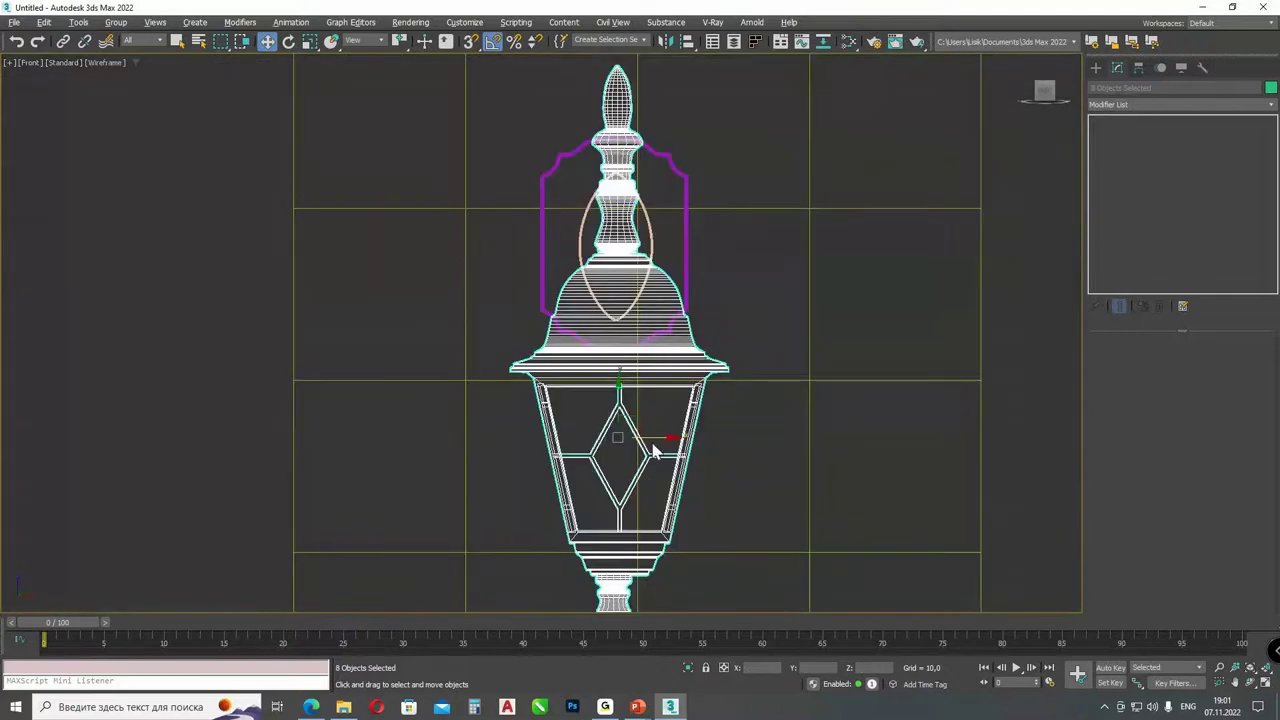
pyautogui.moveTo(658, 438); pyautogui.dragTo(656, 438)
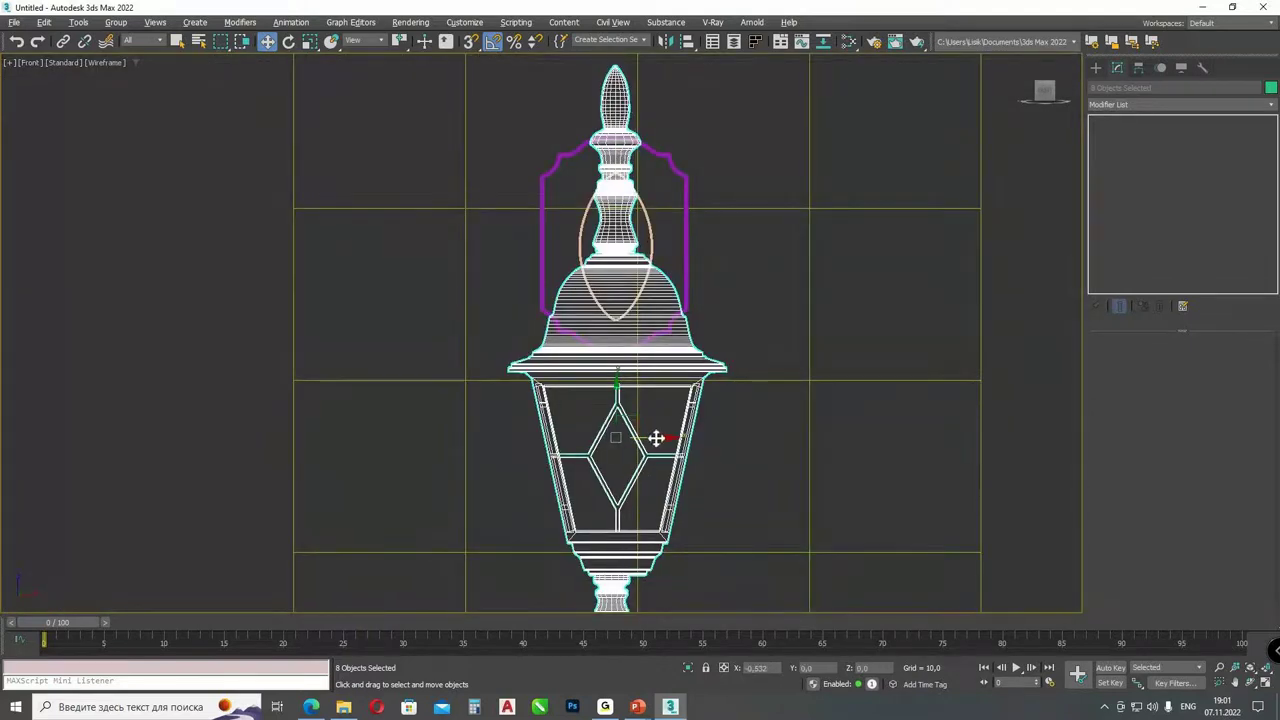
# - Move the lantern about 4.2 units farther from the wall plate in the left view and deselect it
pyautogui.press('l')
pyautogui.scroll(-3, 598, 261)
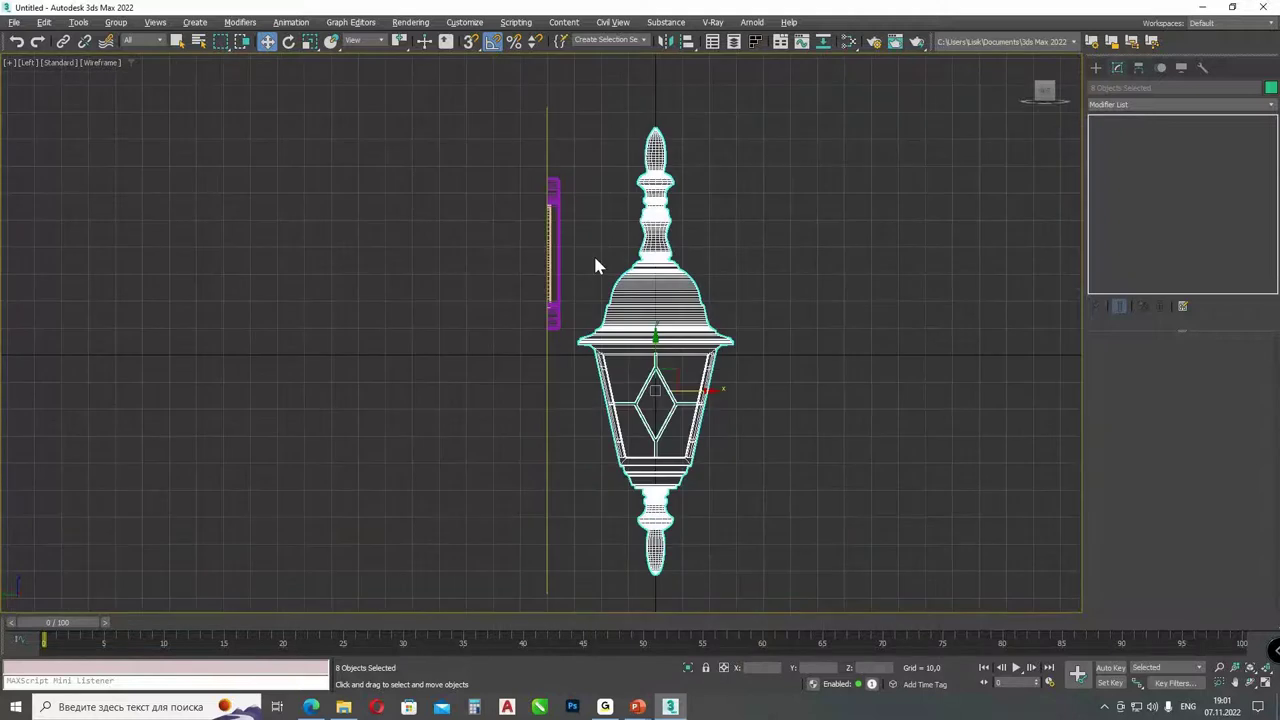
pyautogui.moveTo(690, 391); pyautogui.dragTo(702, 391)
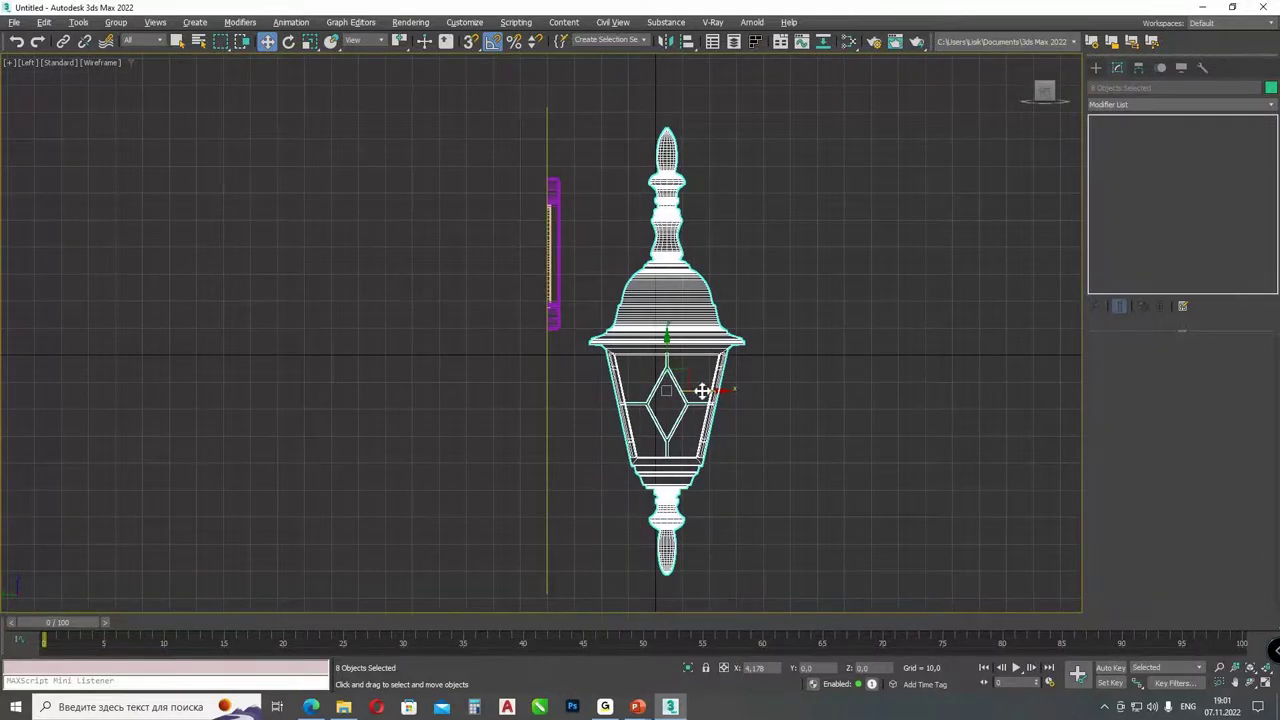
pyautogui.click(587, 228)
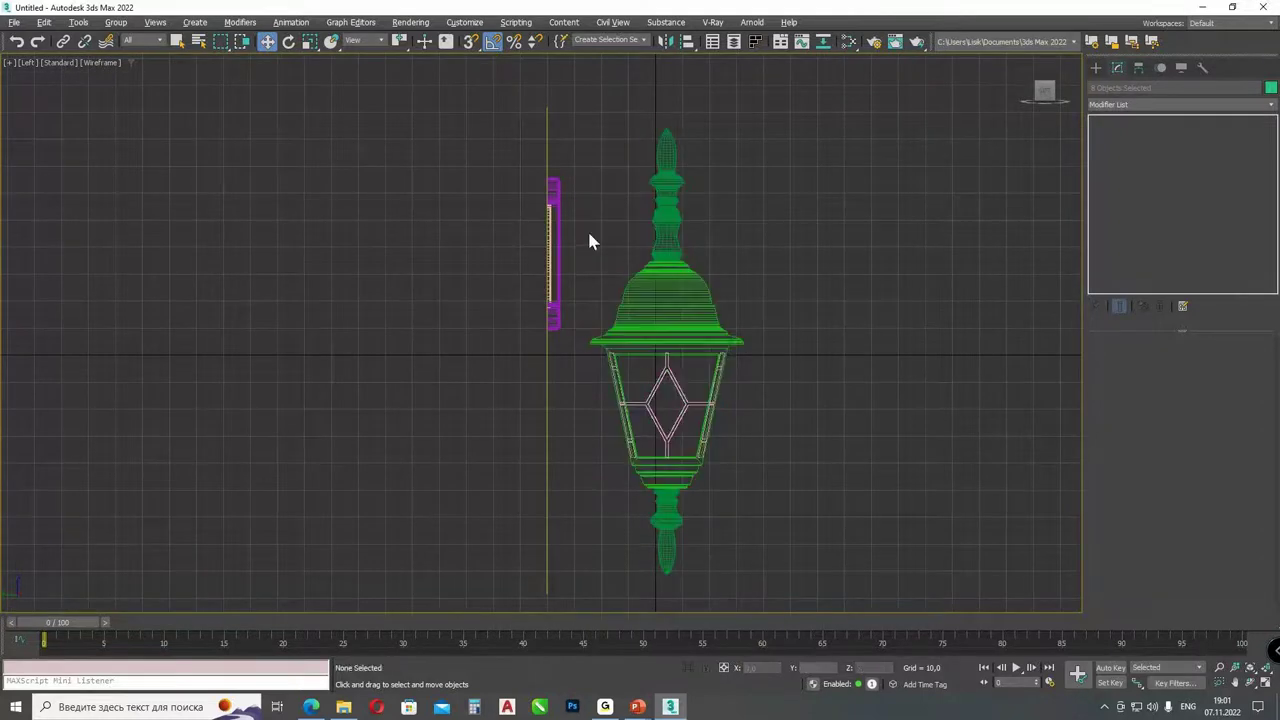
# - Draw a rectangle about 26.4 long and 39.5 wide from the wall plate to the lantern's upper stem in the left view
pyautogui.click(1095, 67)
pyautogui.click(1220, 174)
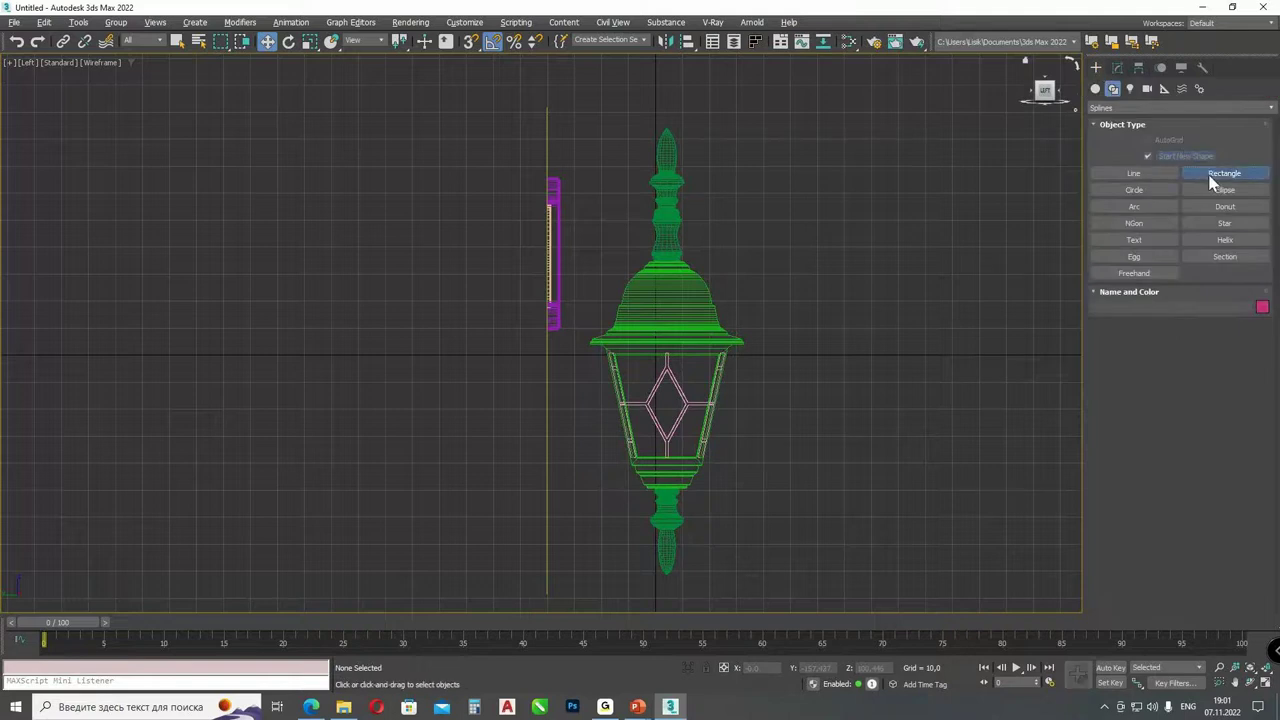
pyautogui.scroll(2, 577, 226)
pyautogui.moveTo(553, 199); pyautogui.dragTo(701, 298)
pyautogui.click(1117, 68)
pyautogui.press('w')
# - Convert the rectangle to an editable spline and enter vertex editing
pyautogui.rightClick(648, 212)
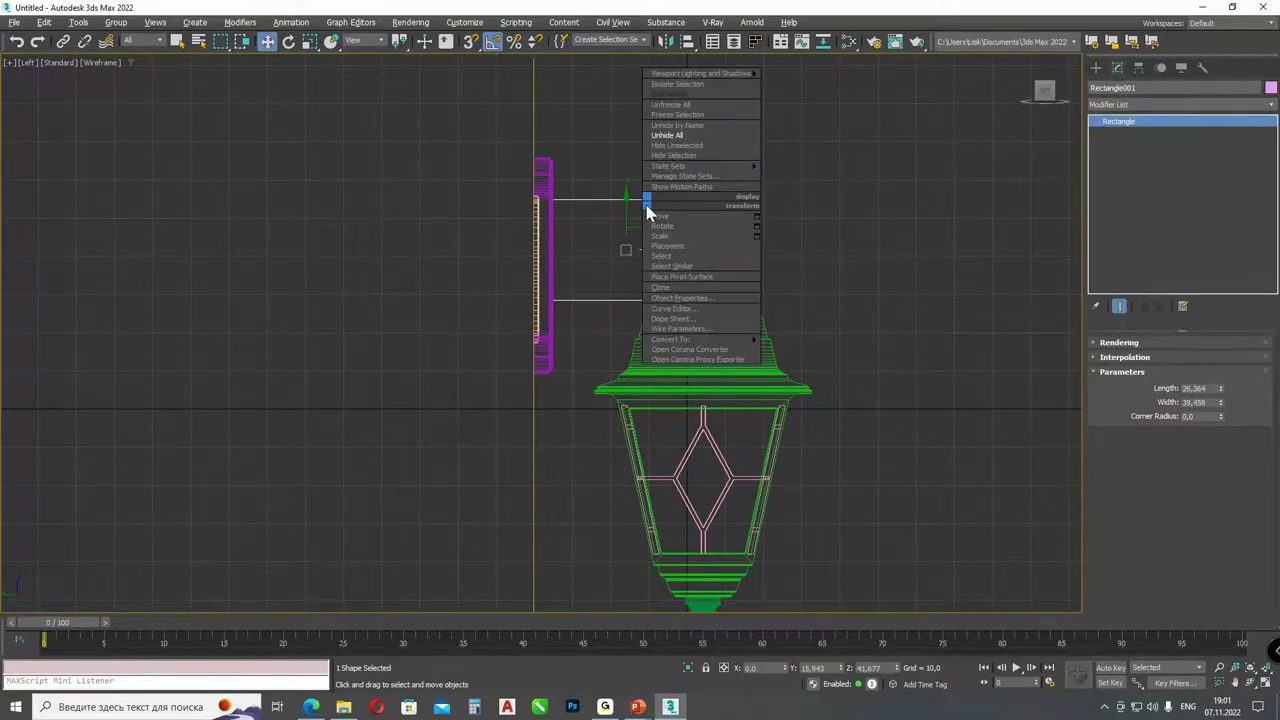
pyautogui.moveTo(676, 339)
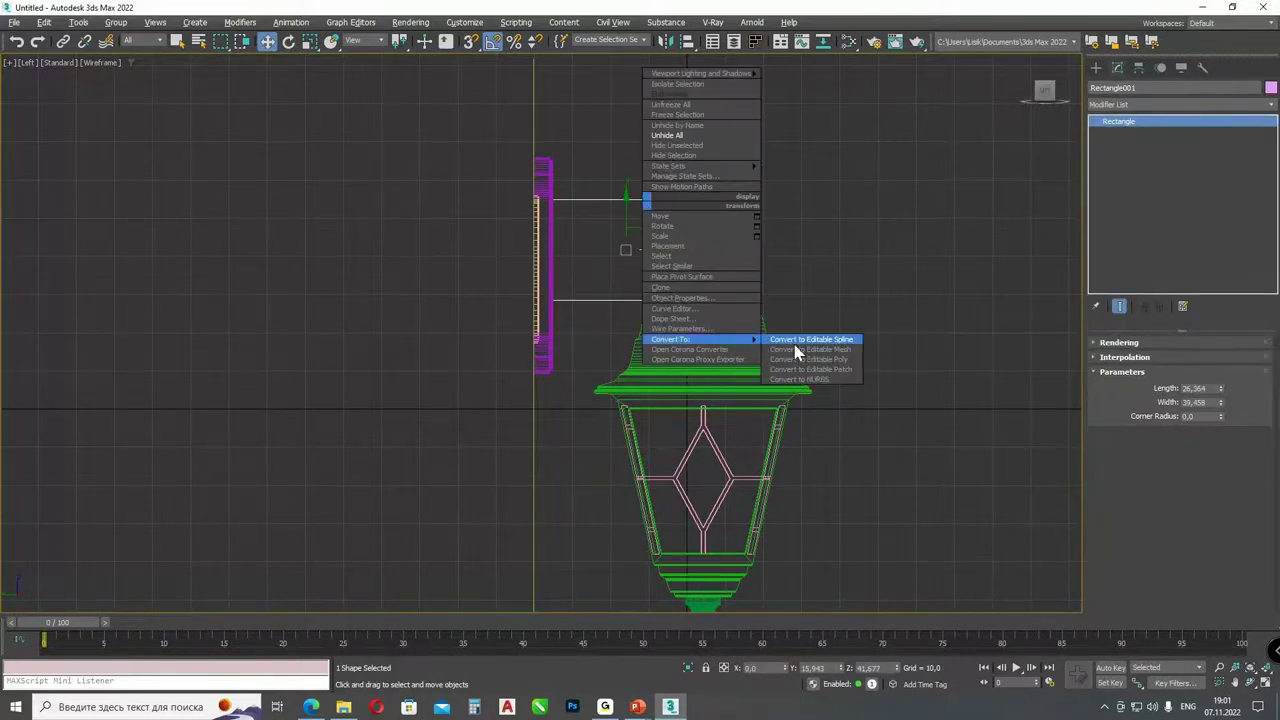
pyautogui.click(800, 344)
pyautogui.press('1')
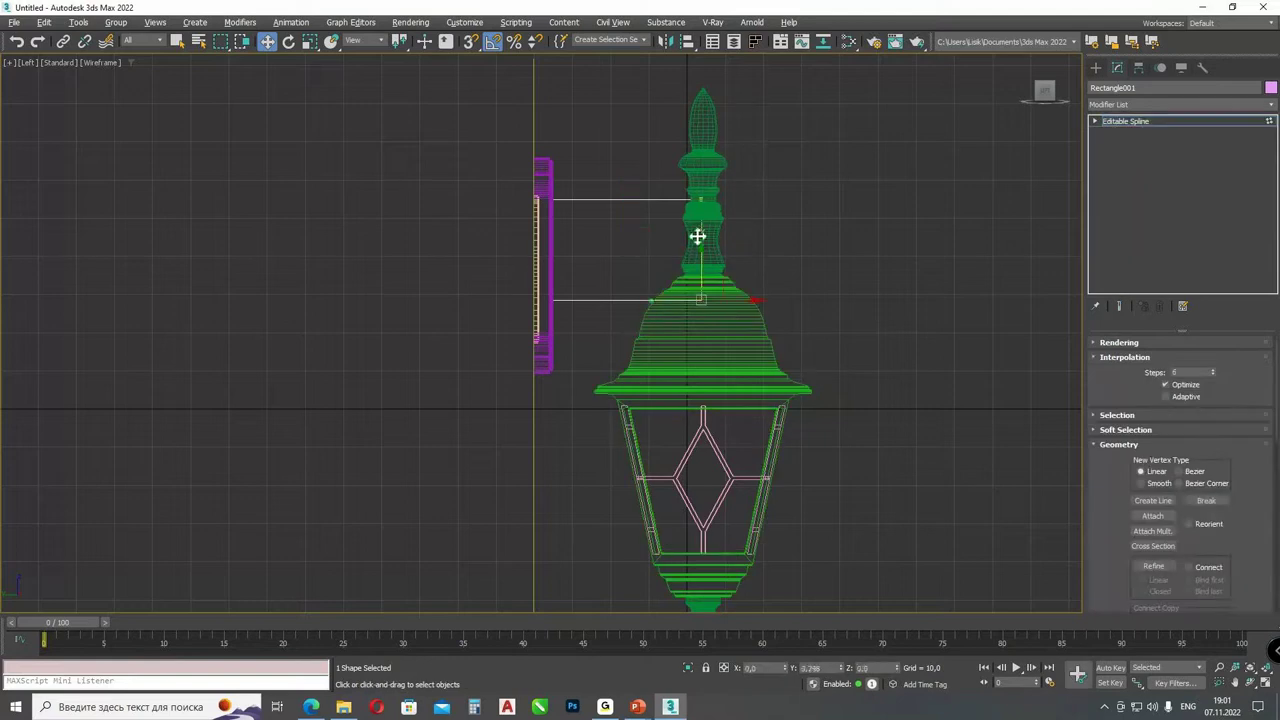
# - Raise the bracket outline's lower vertex at the lantern stem about 12.4 units and lengthen its handle toward the wall plate
pyautogui.moveTo(700, 246); pyautogui.dragTo(706, 201)
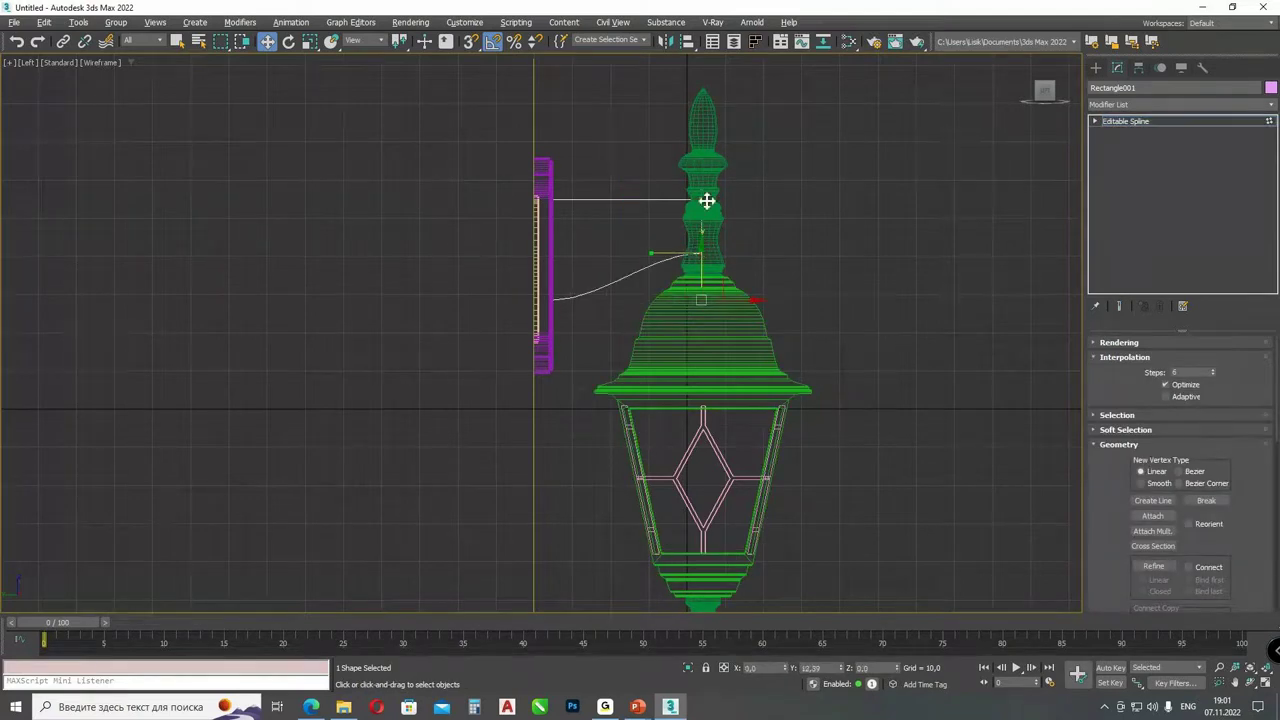
pyautogui.scroll(5, 716, 222)
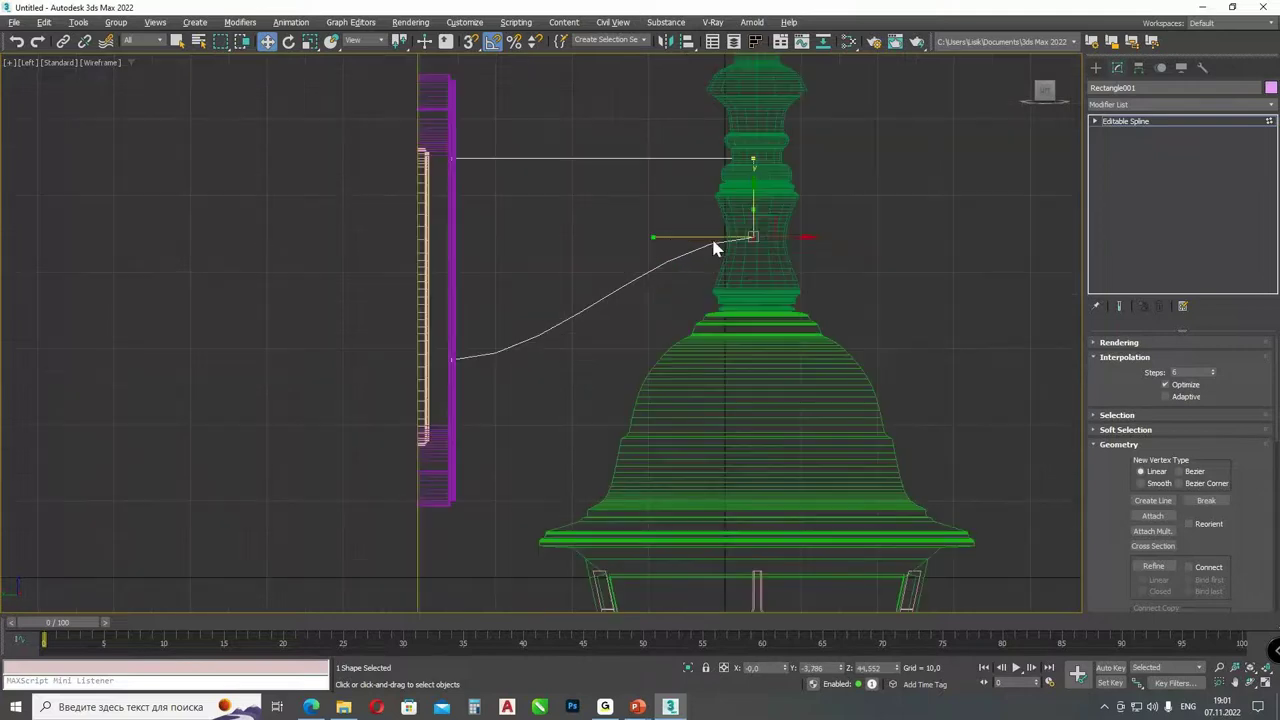
pyautogui.moveTo(657, 238); pyautogui.dragTo(560, 237)
# - Insert a vertex at the middle of the outline's lower curve with Refine and select it
pyautogui.click(1152, 566)
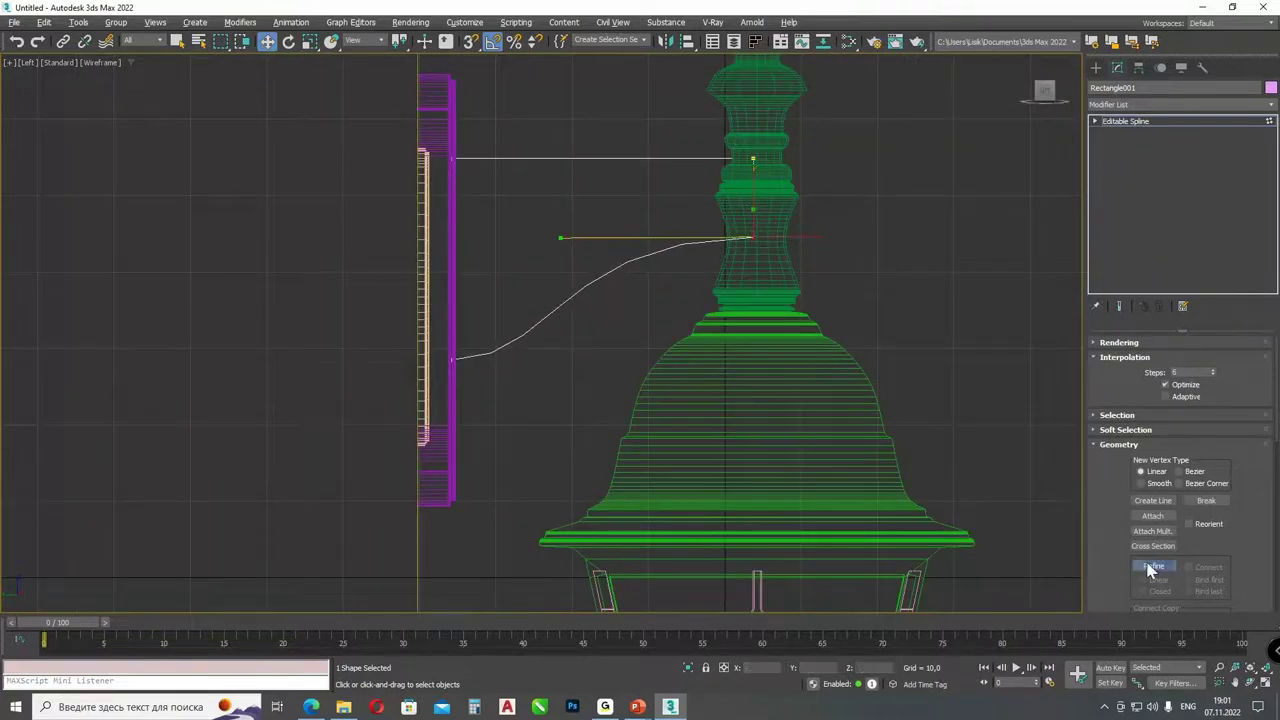
pyautogui.click(587, 286)
pyautogui.rightClick(585, 292)
pyautogui.click(587, 285)
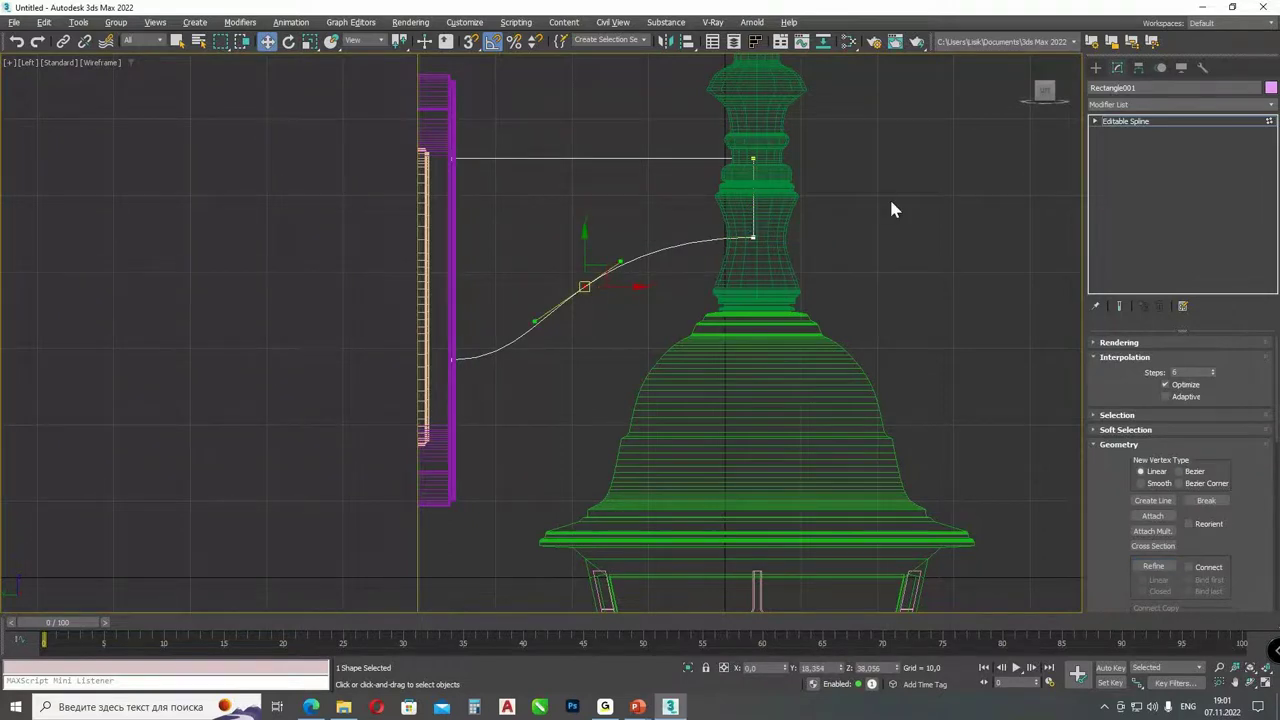
# - Apply the Bevel Profile modifier to the bracket outline and set its extrusion to 3.09
pyautogui.press('1')
pyautogui.press('p')
pyautogui.keyDown('alt'); pyautogui.moveTo(813, 367); pyautogui.dragTo(814, 310, button='middle'); pyautogui.keyUp('alt')
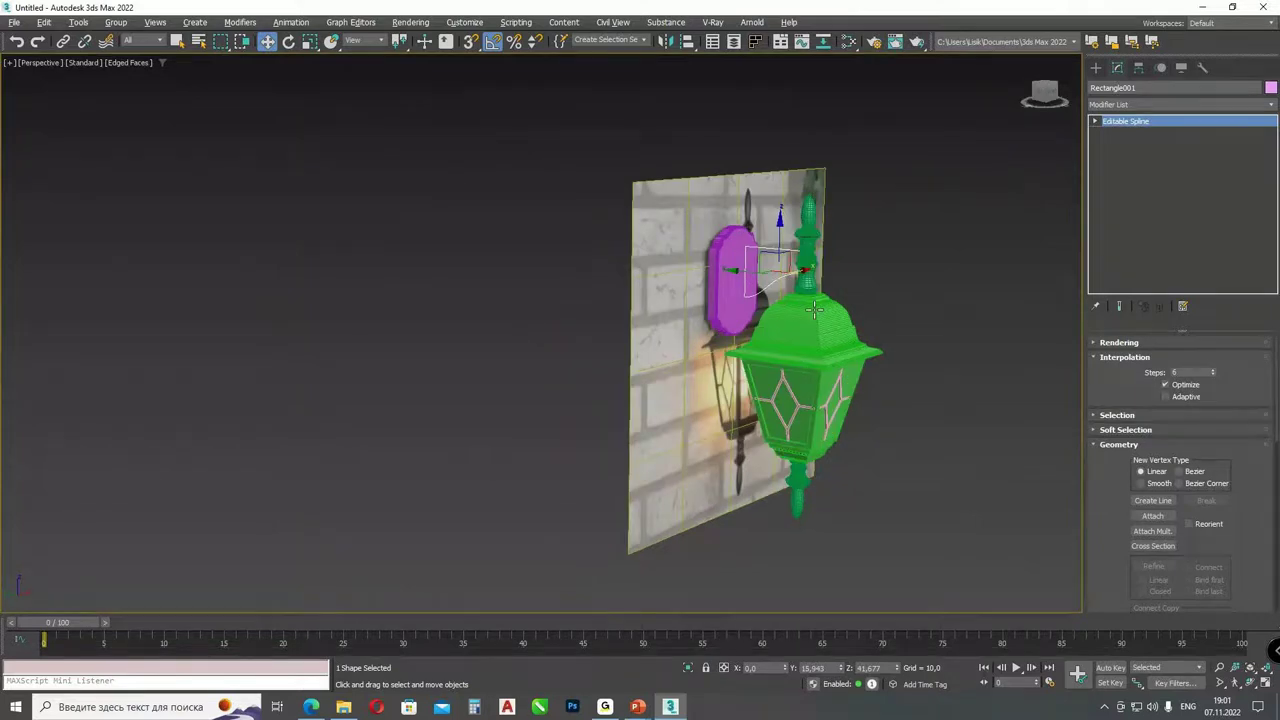
pyautogui.scroll(5, 815, 310)
pyautogui.click(1229, 104)
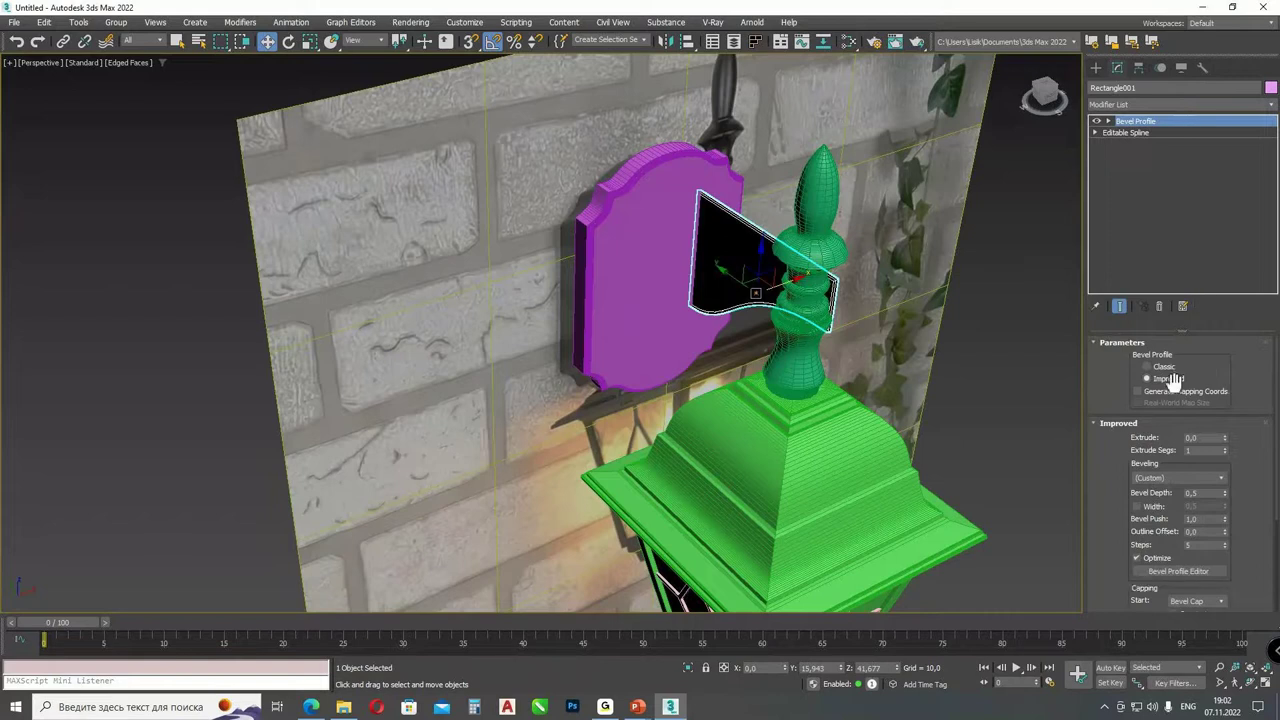
pyautogui.moveTo(1224, 437); pyautogui.dragTo(1182, 228)
# - Set the end capping of the bracket's Bevel Profile to Bevel Cap
pyautogui.scroll(3, 683, 294)
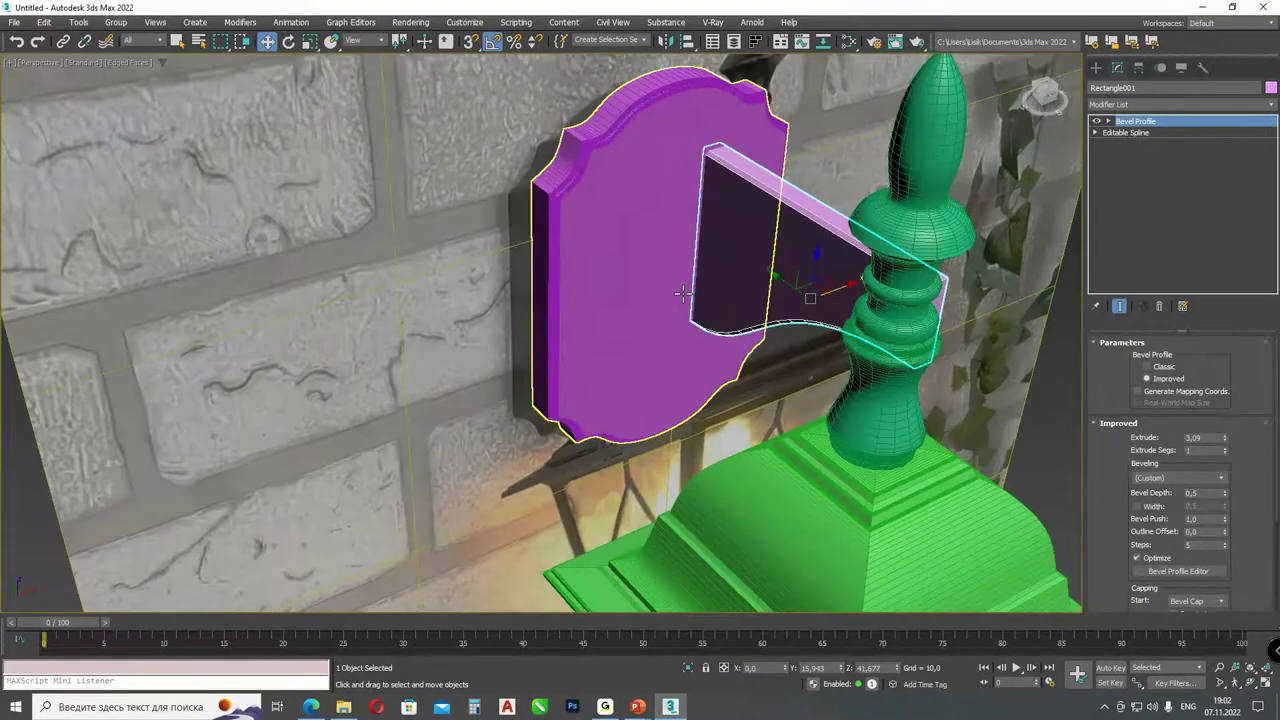
pyautogui.scroll(2, 683, 293)
pyautogui.moveTo(849, 269); pyautogui.dragTo(640, 270, button='middle')
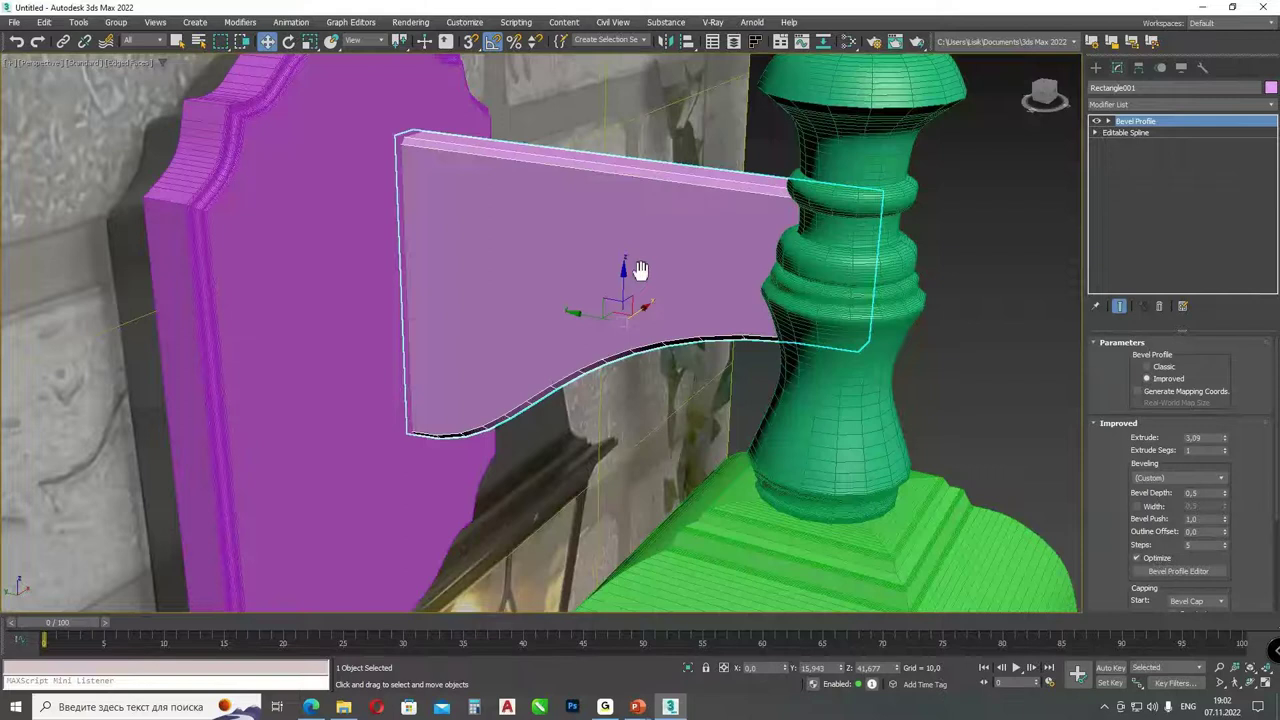
pyautogui.scroll(1, 640, 270)
pyautogui.scroll(-3, 1186, 510)
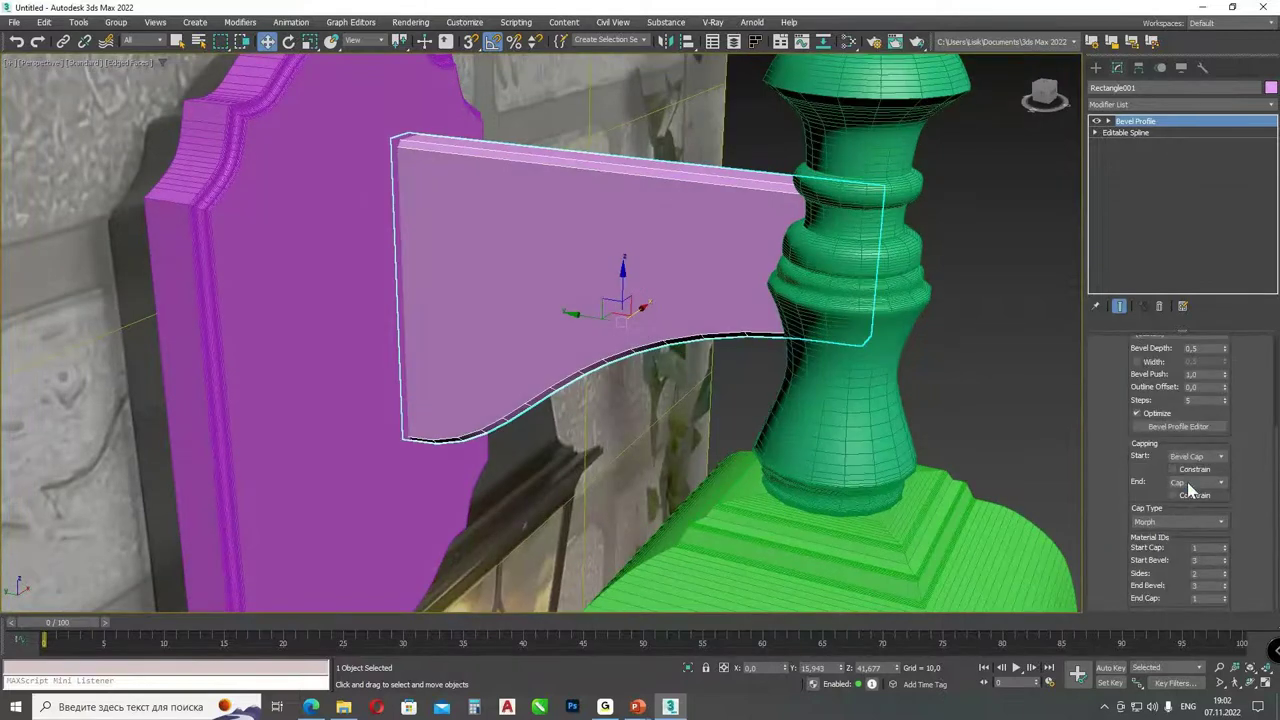
pyautogui.click(1189, 484)
pyautogui.click(1186, 512)
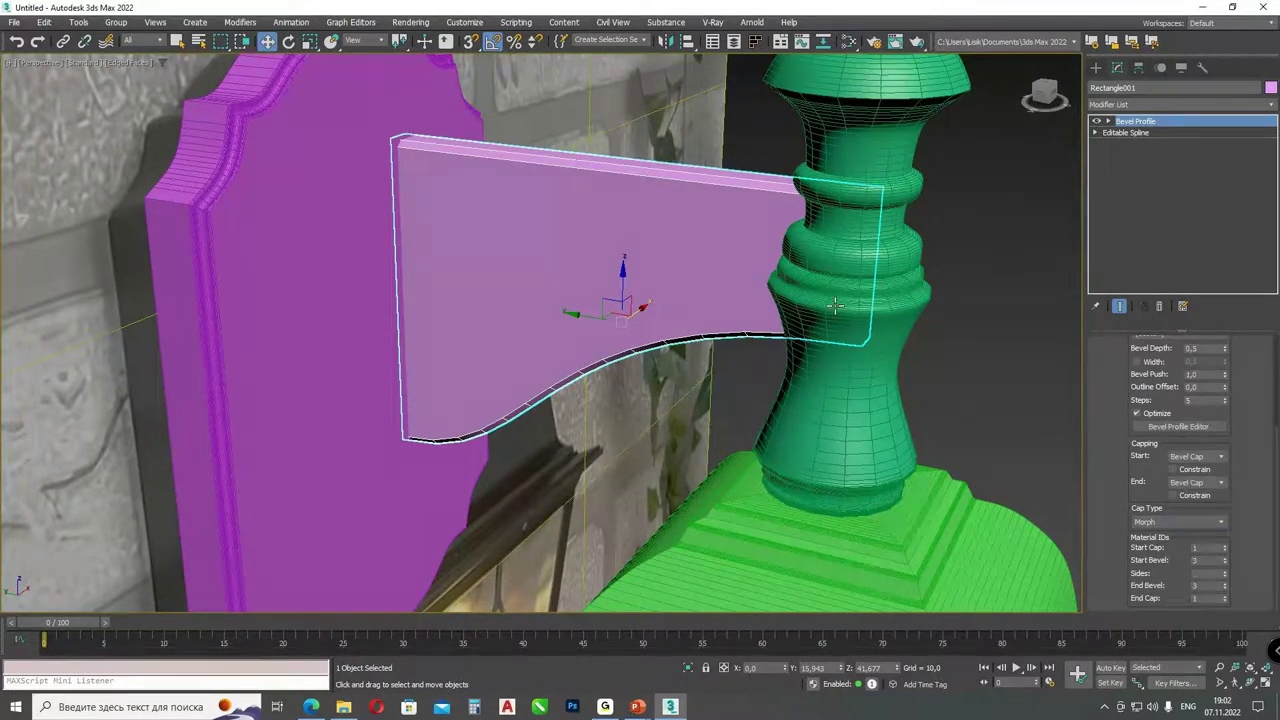
# - Choose the Convex bevel preset for the bracket and set its bevel depth to 0.85
pyautogui.keyDown('alt'); pyautogui.moveTo(835, 306); pyautogui.dragTo(679, 281, button='middle'); pyautogui.keyUp('alt')
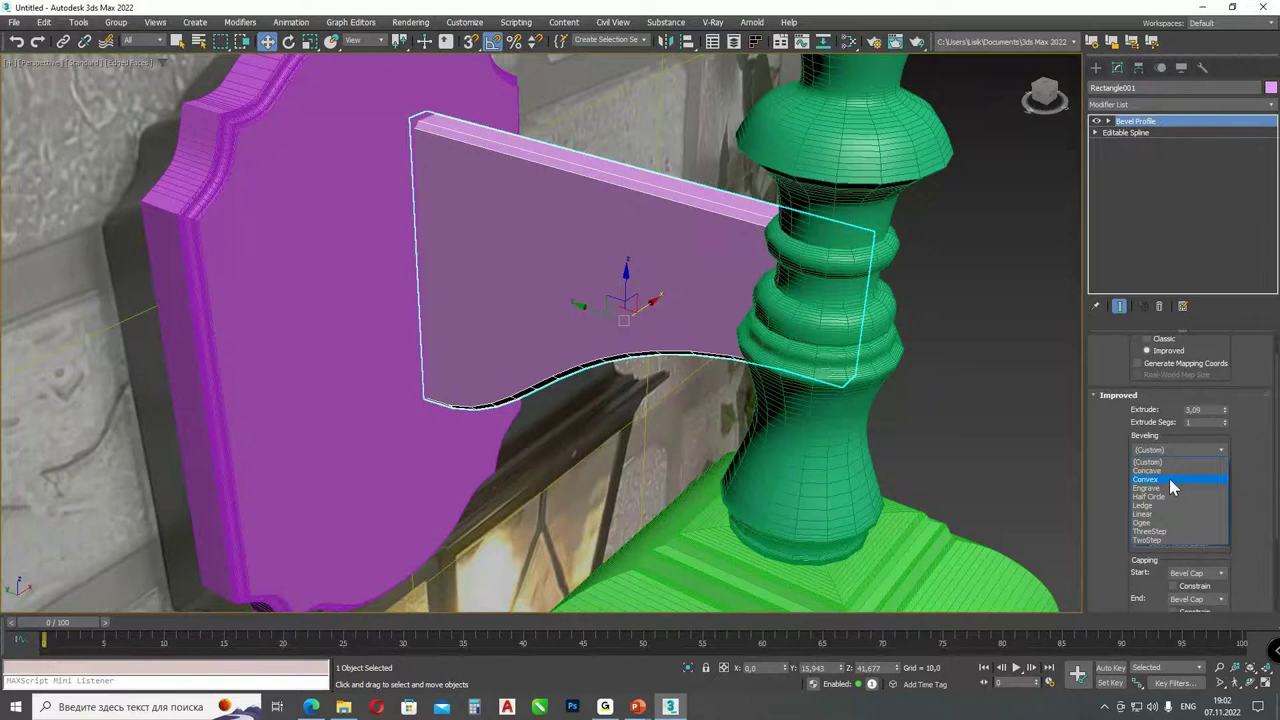
pyautogui.click(1168, 479)
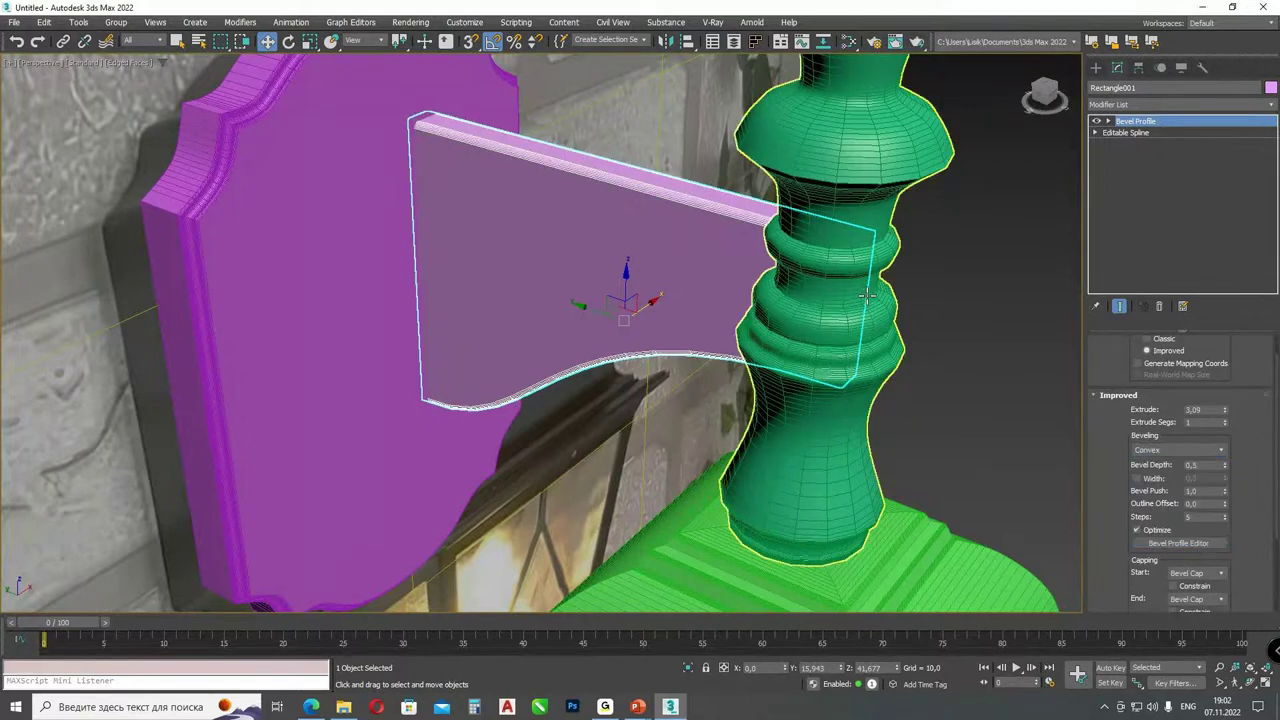
pyautogui.moveTo(1224, 466); pyautogui.dragTo(1224, 452)
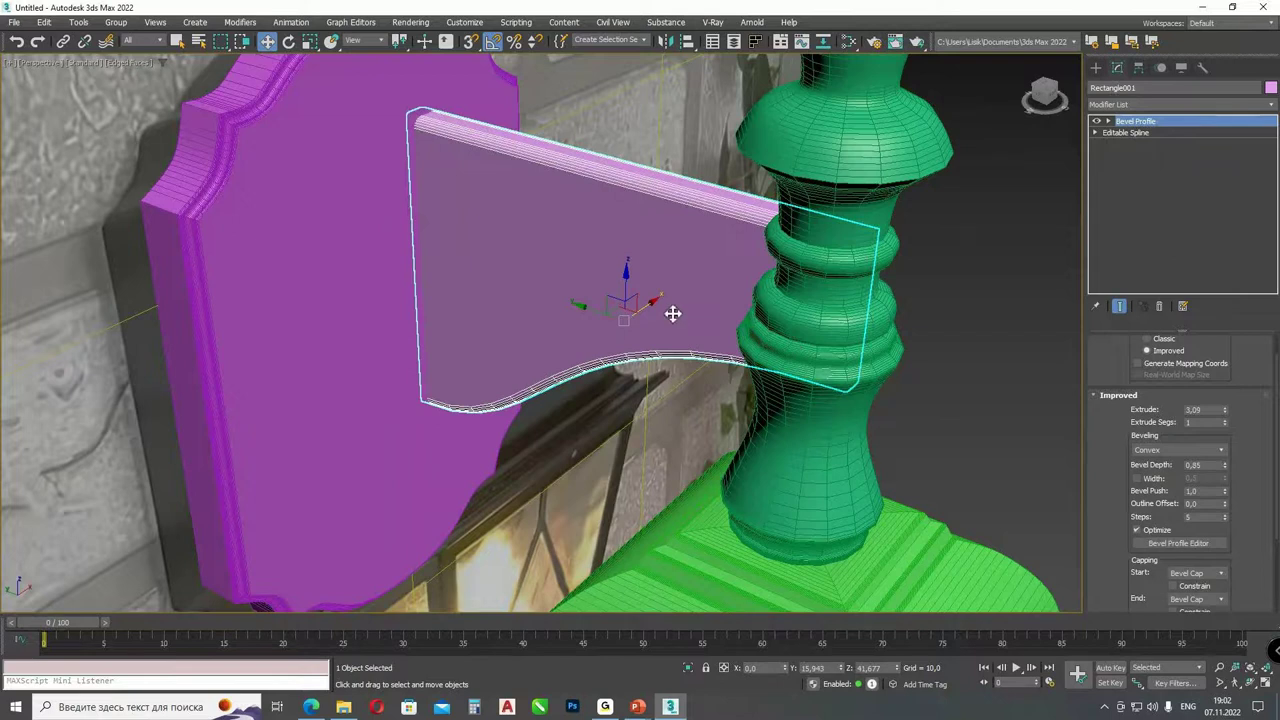
# - Align the bracket with the lantern in the top view, shifting it about 5.8 units along negative X, and deselect it
pyautogui.hotkey('alt', 'w')
pyautogui.hotkey('alt', 'w')
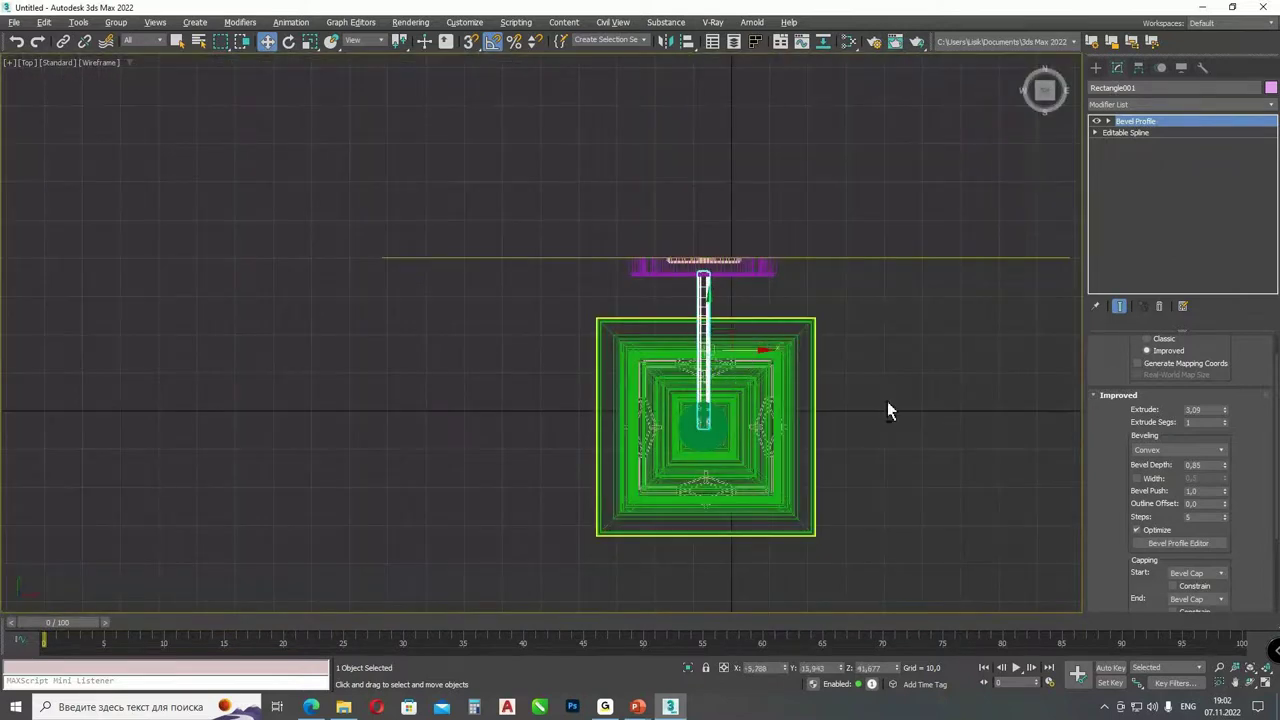
pyautogui.hotkey('alt', 'w')
pyautogui.hotkey('alt', 'w')
pyautogui.scroll(-6, 930, 425)
pyautogui.click(945, 428)
pyautogui.moveTo(945, 428); pyautogui.dragTo(716, 264, button='middle')
pyautogui.moveTo(716, 264)
pyautogui.keyDown('alt'); pyautogui.mouseDown(button='middle')
pyautogui.moveTo(772, 251)
pyautogui.moveTo(631, 257)
pyautogui.moveTo(717, 257)
pyautogui.moveTo(737, 277)
pyautogui.mouseUp(button='middle'); pyautogui.keyUp('alt')
pyautogui.scroll(-3, 720, 265)
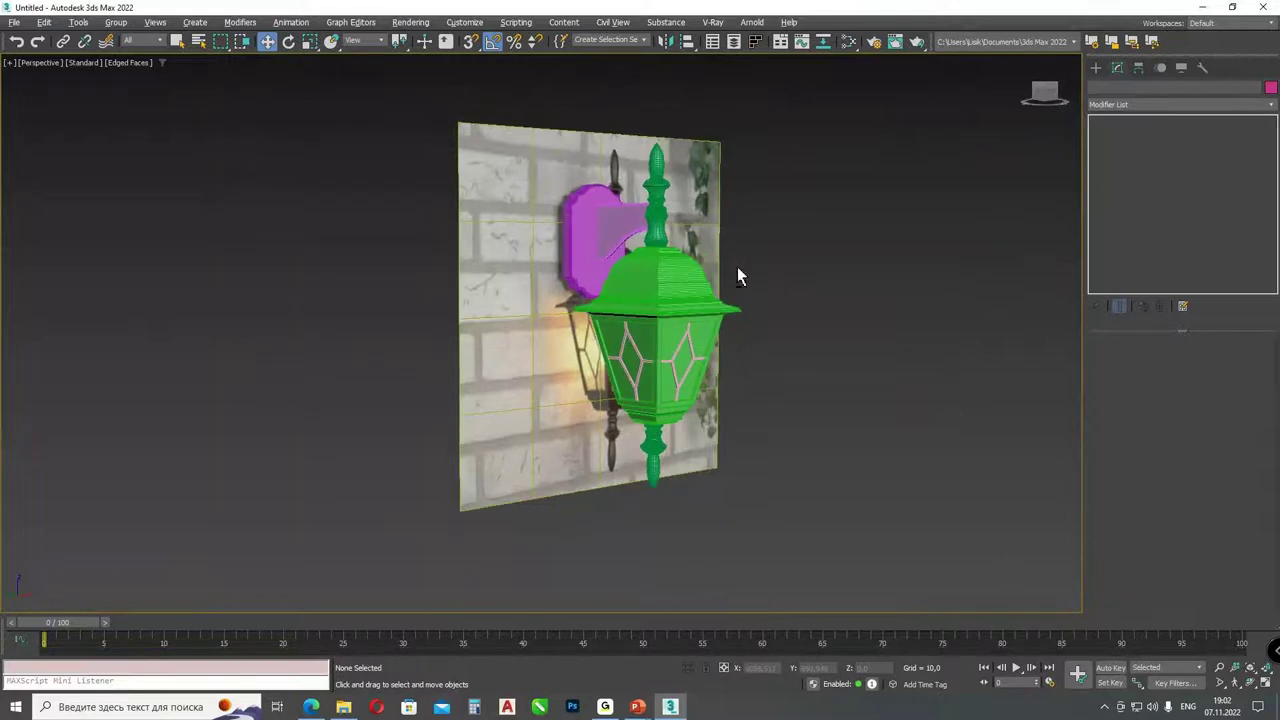
# - Move the reference photo plane about 138 units back along Y, away from the lamp
pyautogui.click(526, 304)
pyautogui.scroll(-2, 524, 302)
pyautogui.keyDown('alt'); pyautogui.moveTo(524, 302); pyautogui.dragTo(557, 352, button='middle'); pyautogui.keyUp('alt')
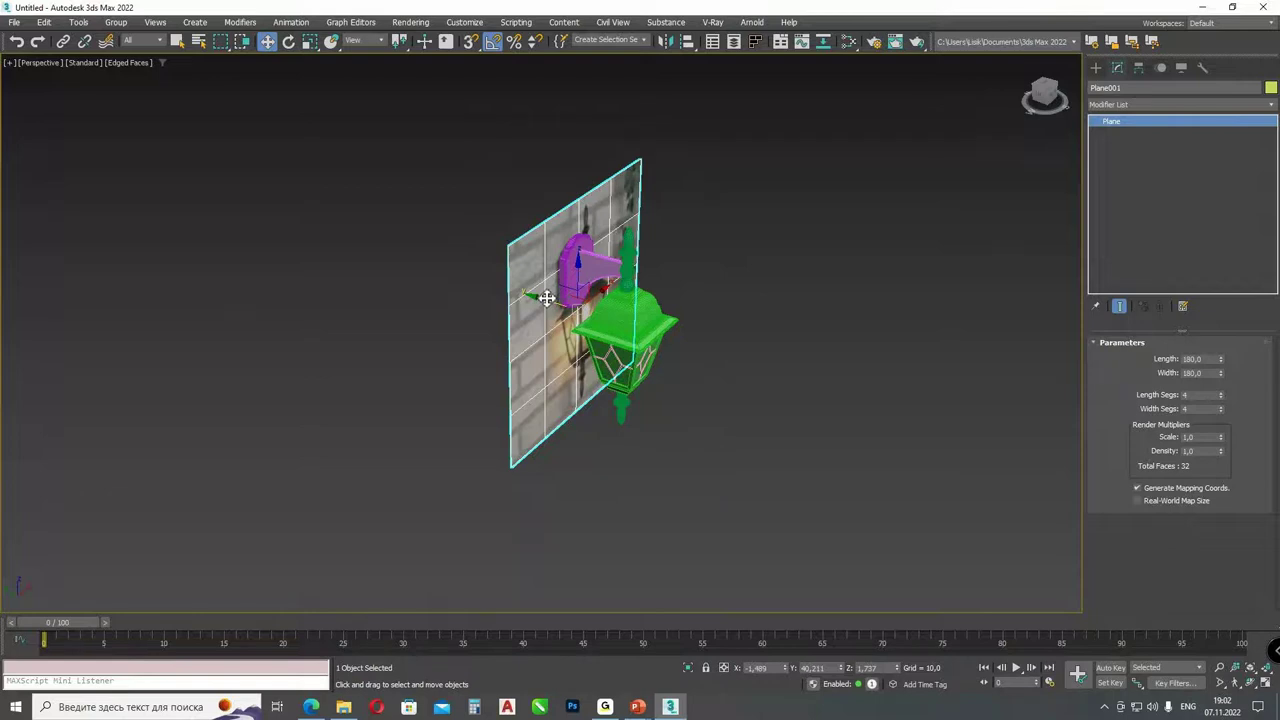
# - Draw a large plane around the lamp in the front view to serve as its wall
pyautogui.hotkey('alt', 'w')
pyautogui.click(1096, 67)
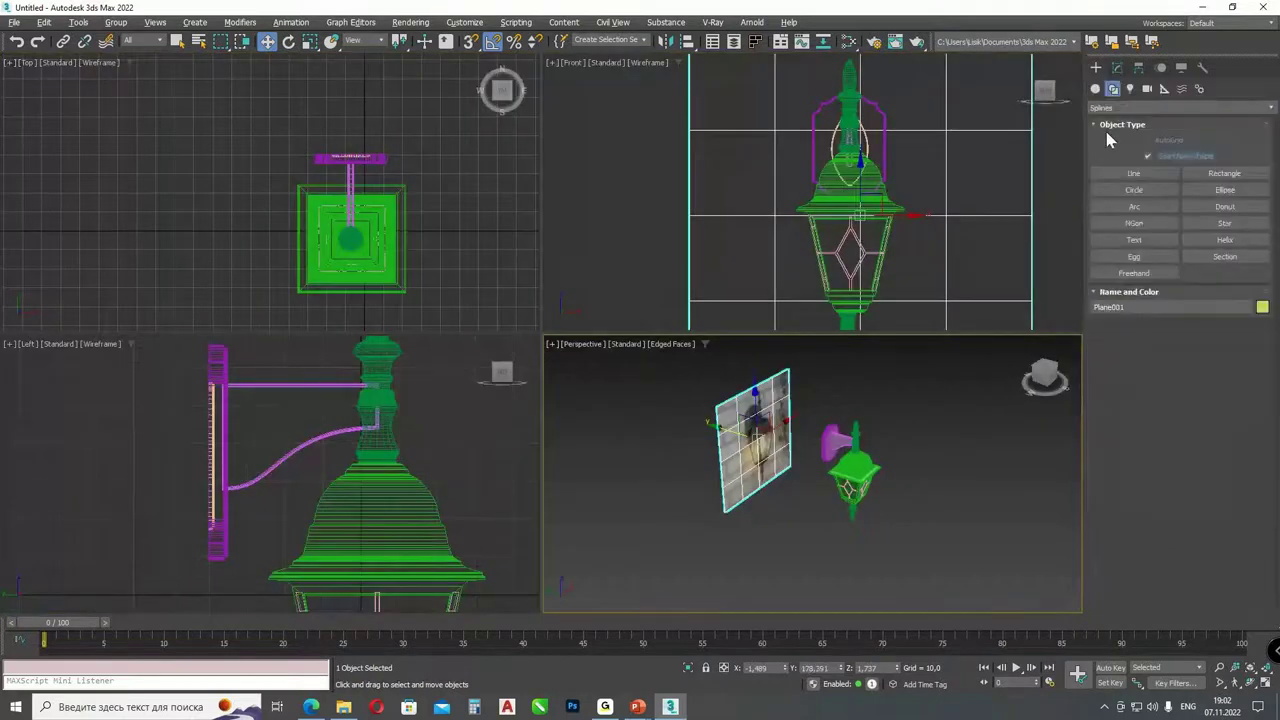
pyautogui.click(1224, 223)
pyautogui.scroll(-4, 831, 166)
pyautogui.moveTo(698, 86); pyautogui.dragTo(972, 286)
pyautogui.press('w')
pyautogui.moveTo(884, 187); pyautogui.dragTo(885, 187)
# - Move the wall plane about 40 units along positive Y in the top view, flush with the back of the wall plate
pyautogui.rightClick(849, 505)
pyautogui.hotkey('alt', 'w')
pyautogui.hotkey('alt', 'w')
pyautogui.rightClick(298, 209)
pyautogui.hotkey('alt', 'w')
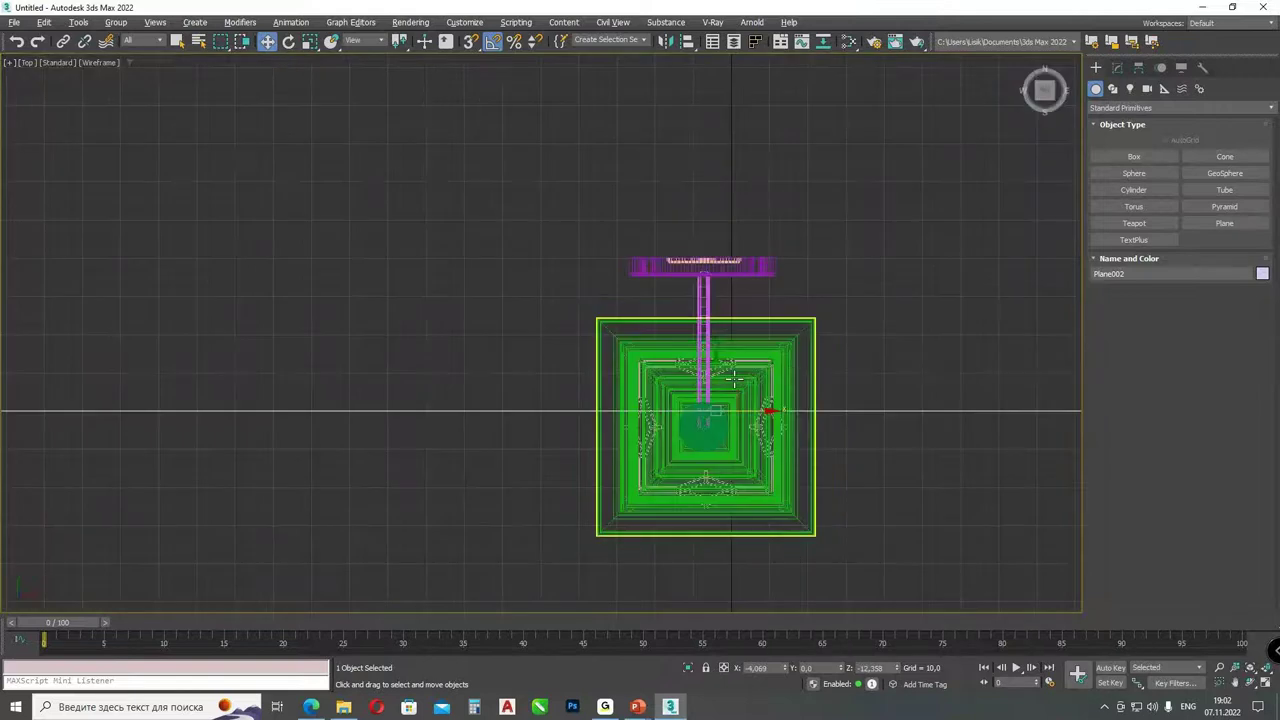
pyautogui.moveTo(716, 383); pyautogui.dragTo(743, 260)
pyautogui.hotkey('alt', 'w')
pyautogui.rightClick(745, 405)
pyautogui.hotkey('alt', 'w')
# - Examine the lamp against its wall from the front in a closer perspective framing
pyautogui.keyDown('alt'); pyautogui.moveTo(710, 417); pyautogui.dragTo(652, 355, button='middle'); pyautogui.keyUp('alt')
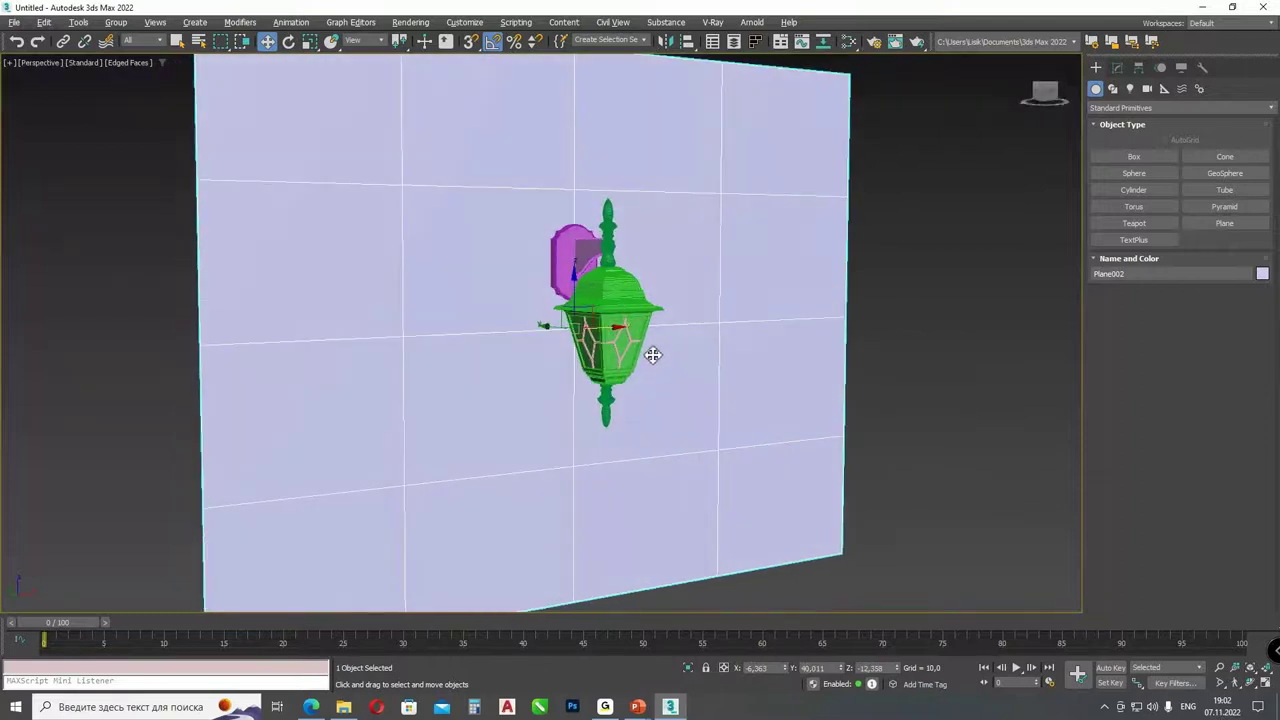
pyautogui.hotkey('ctrl', 'w')
pyautogui.scroll(6, 538, 302)
pyautogui.keyDown('alt'); pyautogui.moveTo(551, 271); pyautogui.dragTo(580, 300, button='middle'); pyautogui.keyUp('alt')
pyautogui.press('w')
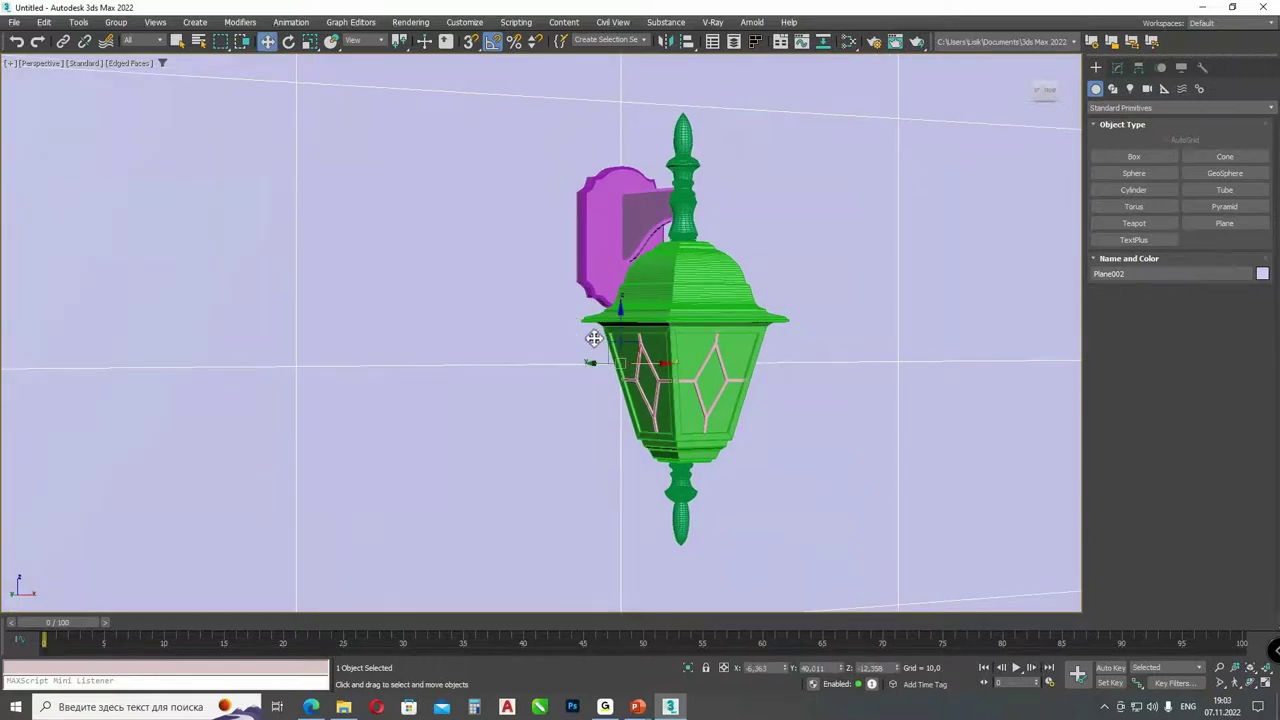
# - Shift the lower finial slightly along positive X in the front view to centre it under the lantern
pyautogui.press('f')
pyautogui.scroll(5, 557, 278)
pyautogui.scroll(2, 557, 278)
pyautogui.moveTo(700, 572); pyautogui.dragTo(717, 386, button='middle')
pyautogui.click(690, 476)
pyautogui.moveTo(737, 186)
pyautogui.mouseDown()
pyautogui.moveTo(757, 189)
pyautogui.moveTo(750, 200)
pyautogui.mouseUp()
pyautogui.press('p')
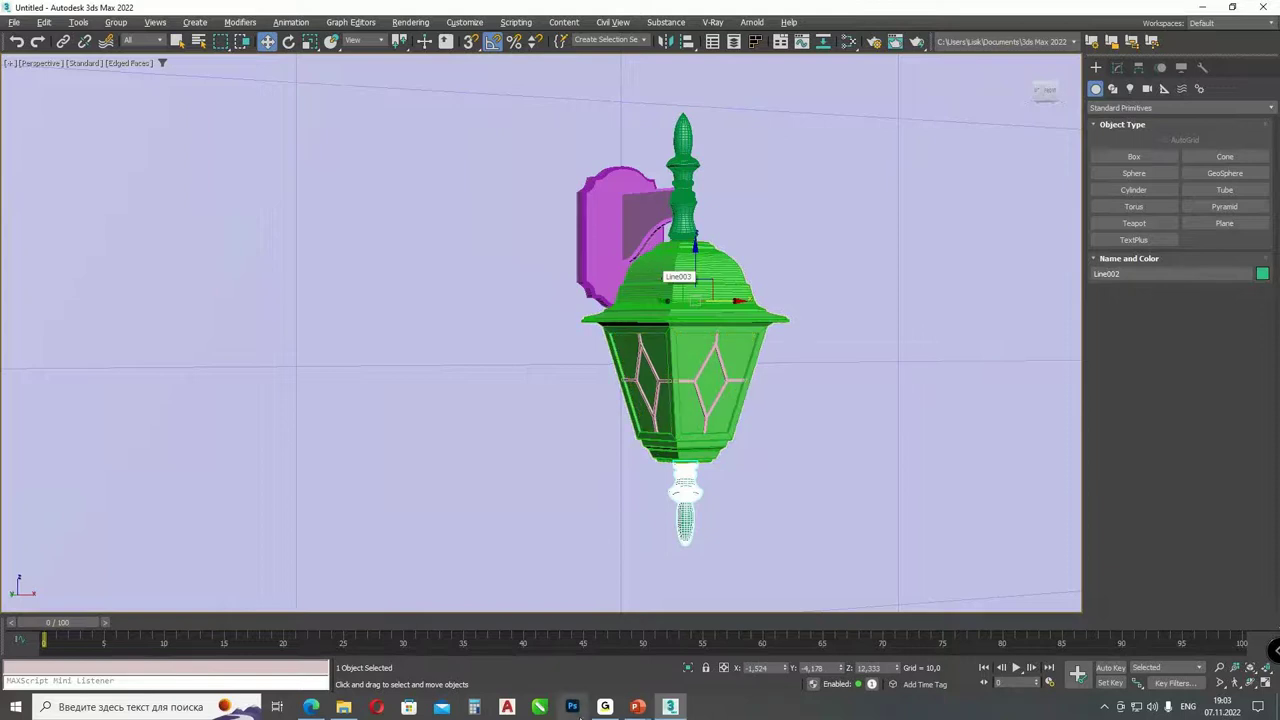
# - Switch to the PowerPoint slide show and advance to the slide about visualization in 3ds Max
pyautogui.moveTo(637, 707)
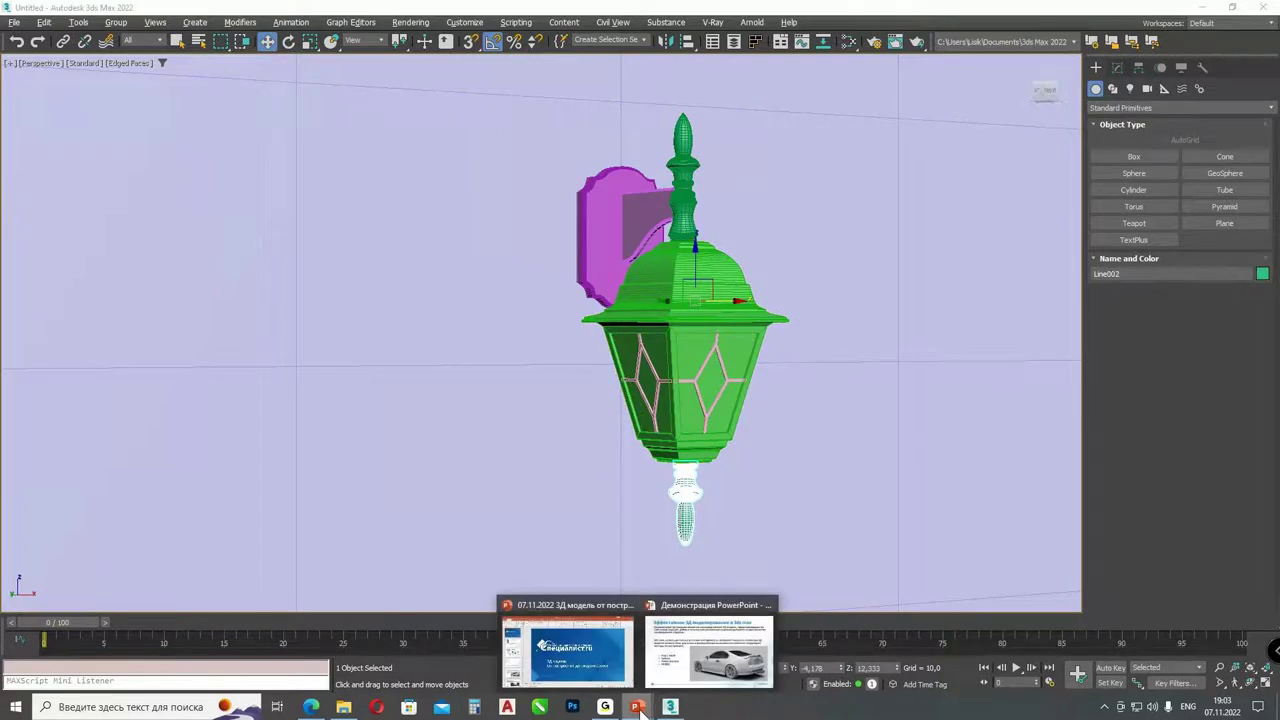
pyautogui.click(710, 650)
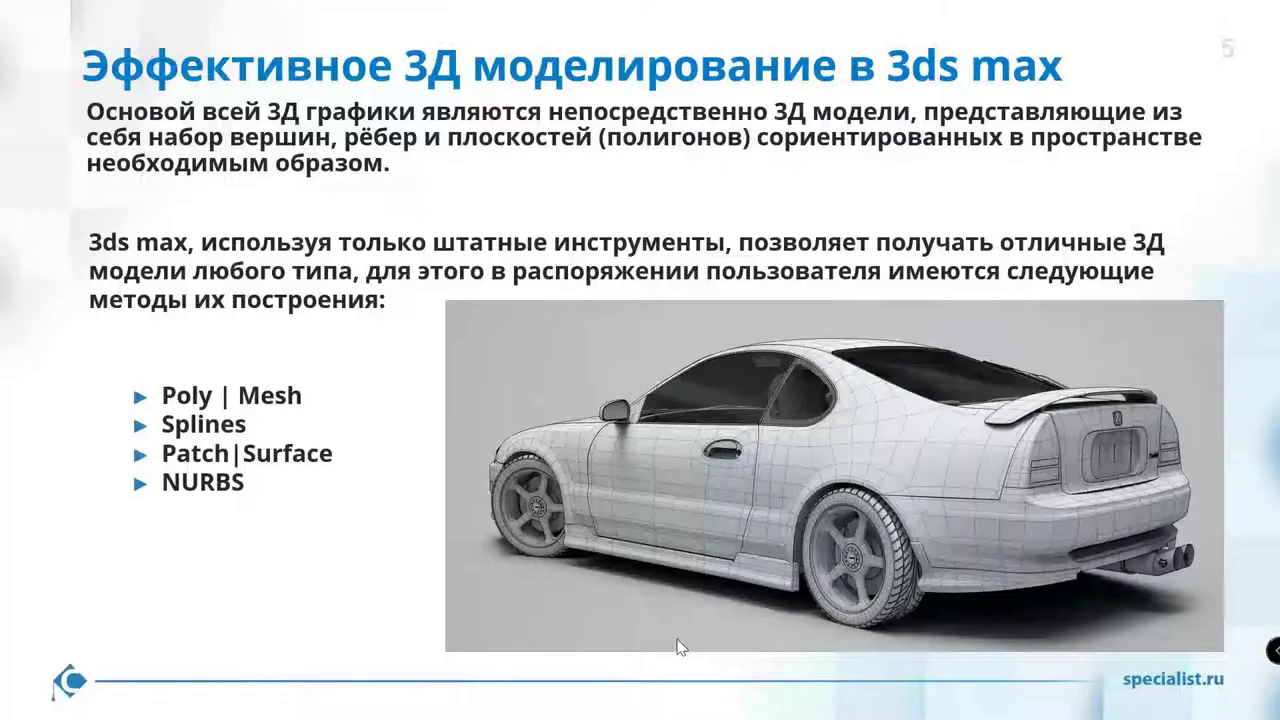
pyautogui.click(630, 312)
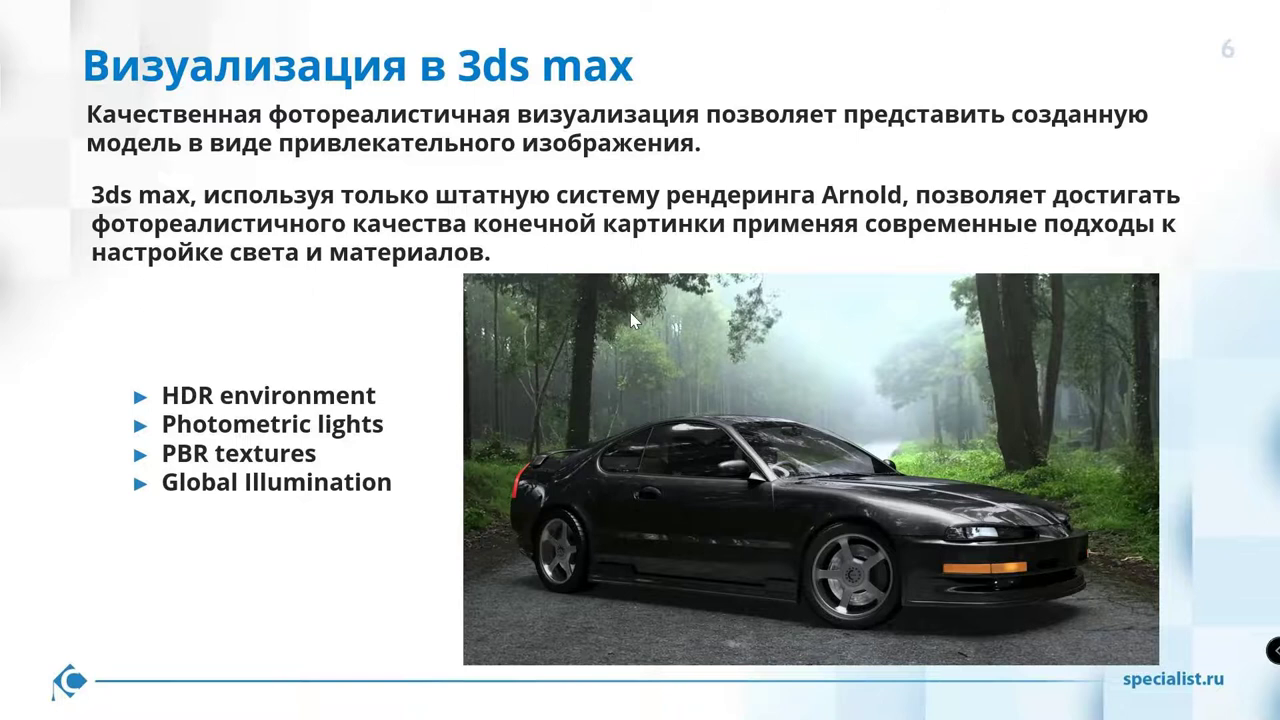
pyautogui.press('Left')
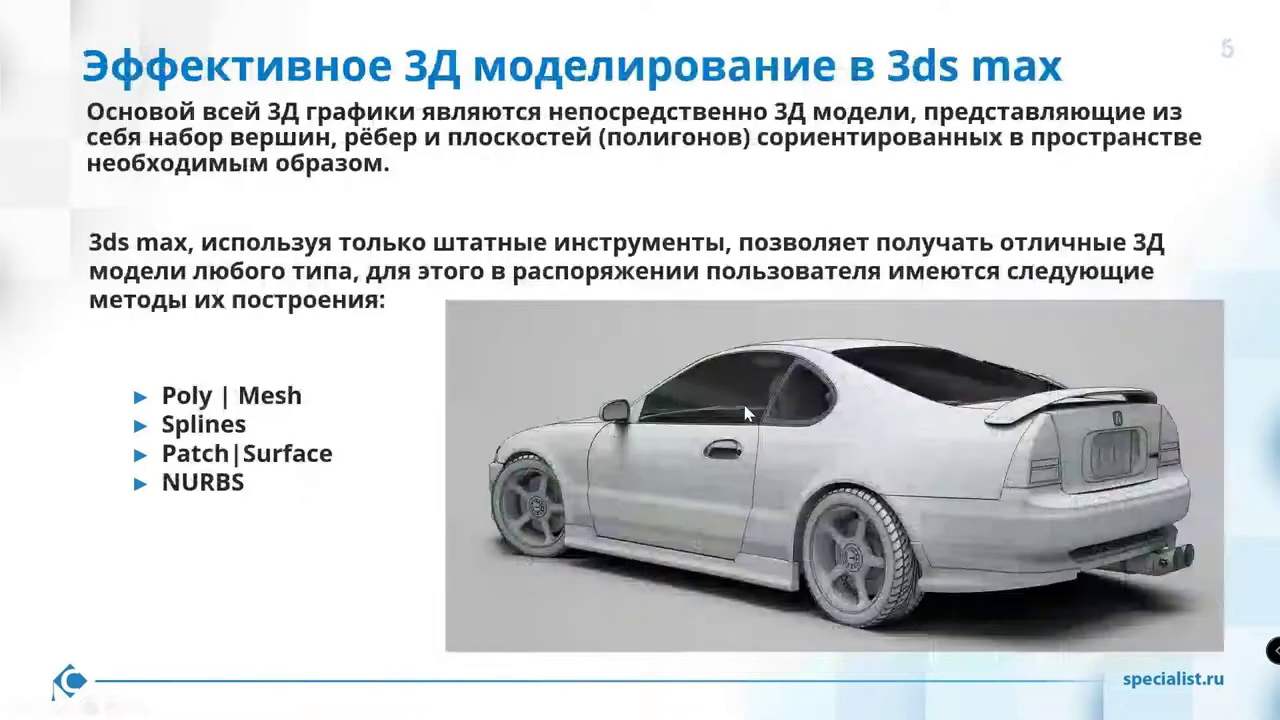
pyautogui.press('Right')
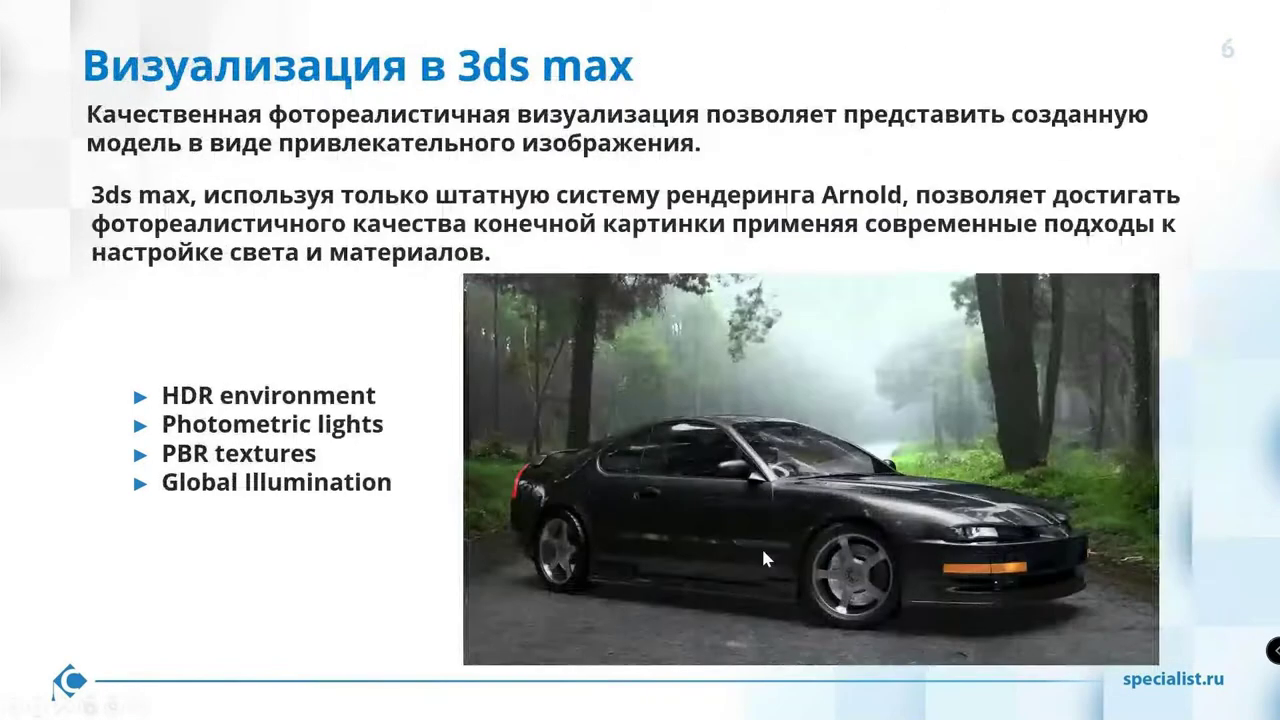
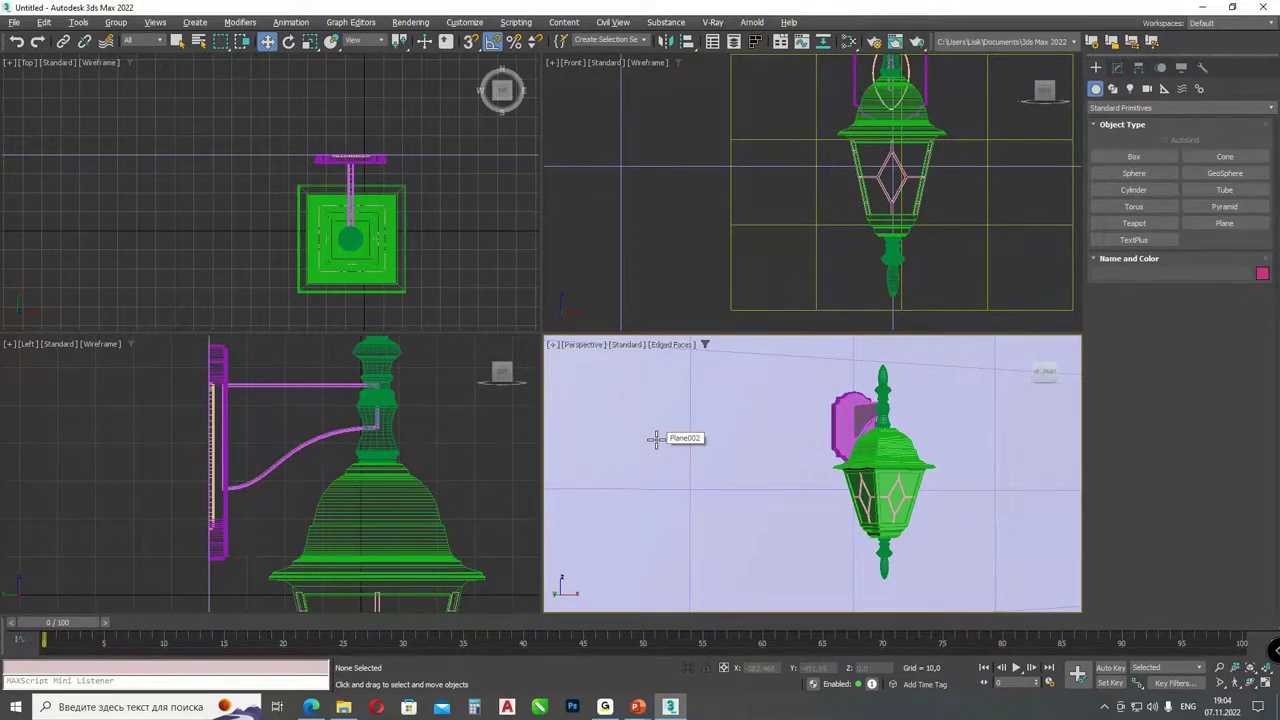
# - Show the safe frame in the perspective viewport and frame the whole wall lamp close up and centred inside it
pyautogui.scroll(-3, 634, 431)
pyautogui.click(1219, 667)
pyautogui.moveTo(822, 435); pyautogui.dragTo(834, 412)
pyautogui.scroll(1, 835, 411)
pyautogui.moveTo(835, 412); pyautogui.dragTo(791, 436, button='middle')
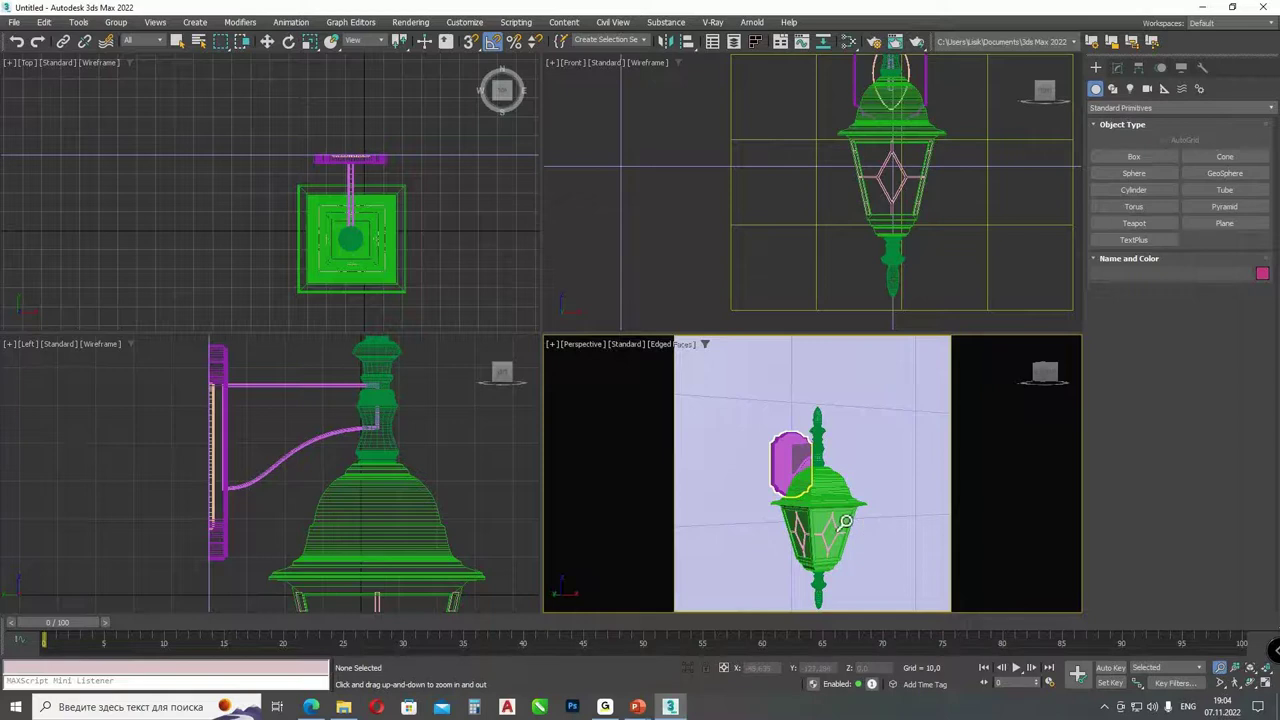
pyautogui.moveTo(846, 521); pyautogui.dragTo(844, 484, button='middle')
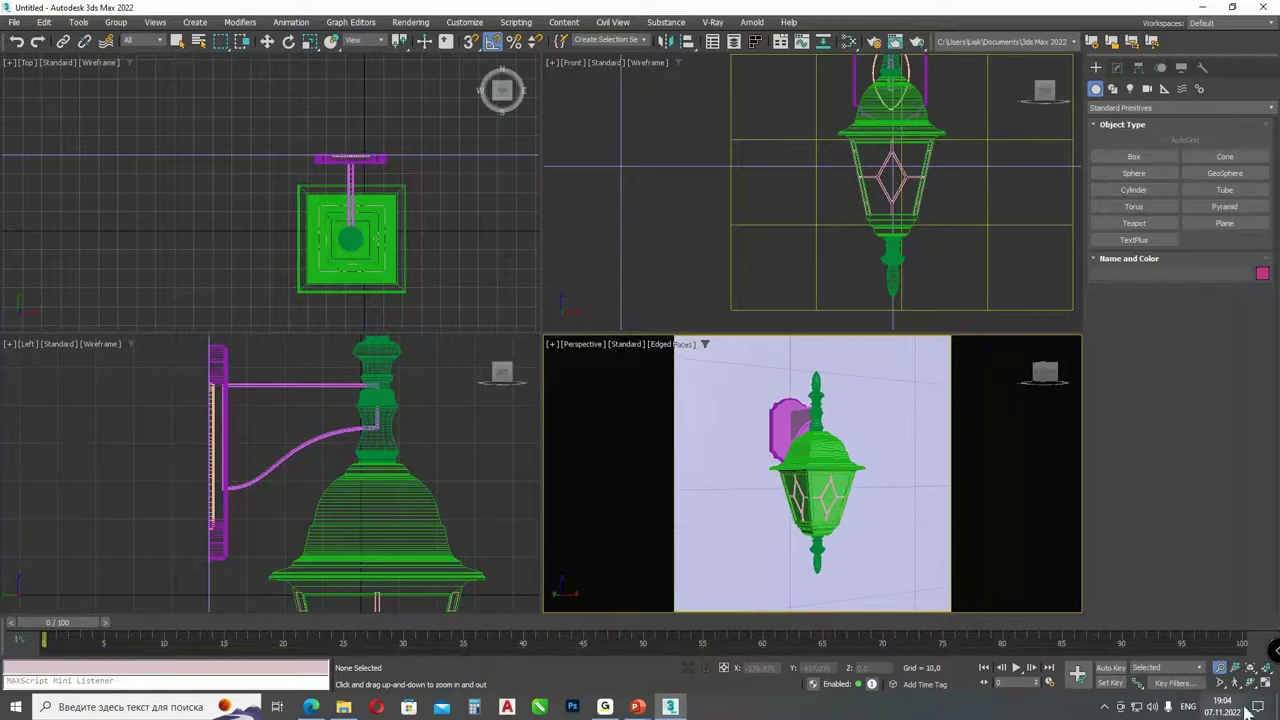
pyautogui.scroll(1, 766, 449)
pyautogui.press('w')
pyautogui.click(776, 446)
pyautogui.moveTo(776, 446); pyautogui.dragTo(818, 453, button='middle')
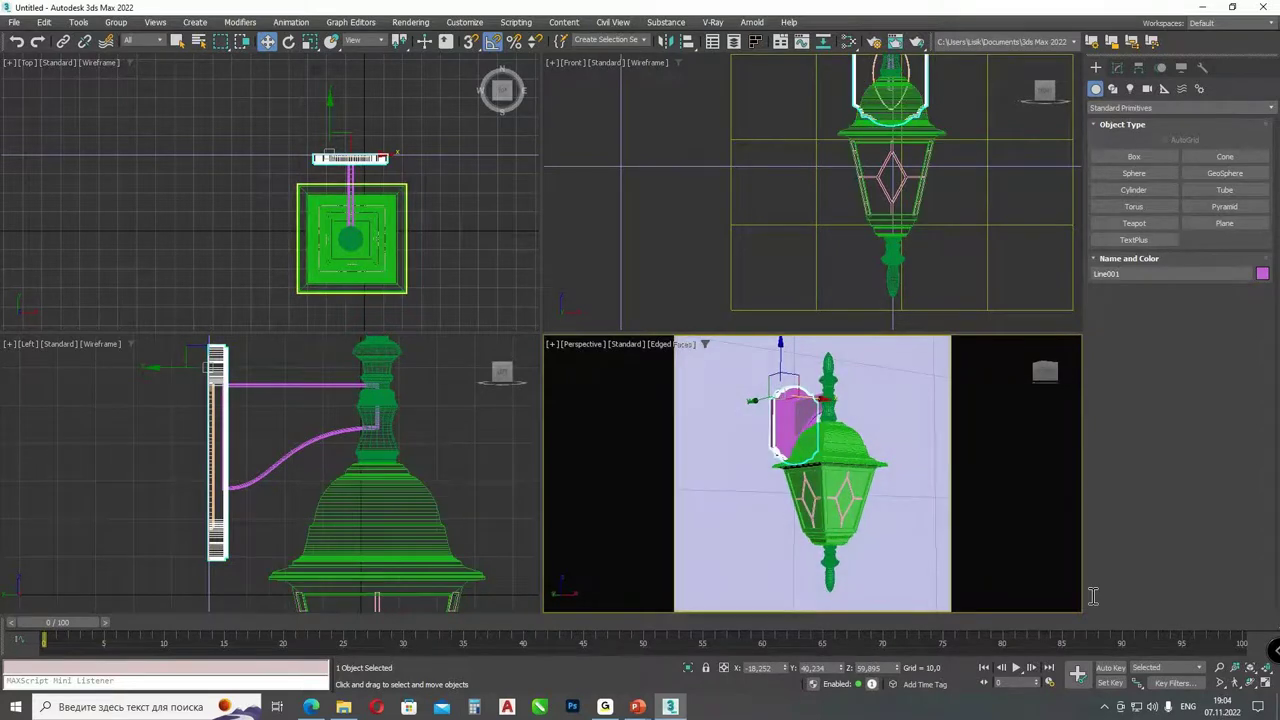
pyautogui.keyDown('alt'); pyautogui.moveTo(746, 491); pyautogui.dragTo(750, 463, button='middle'); pyautogui.keyUp('alt')
pyautogui.click(763, 258)
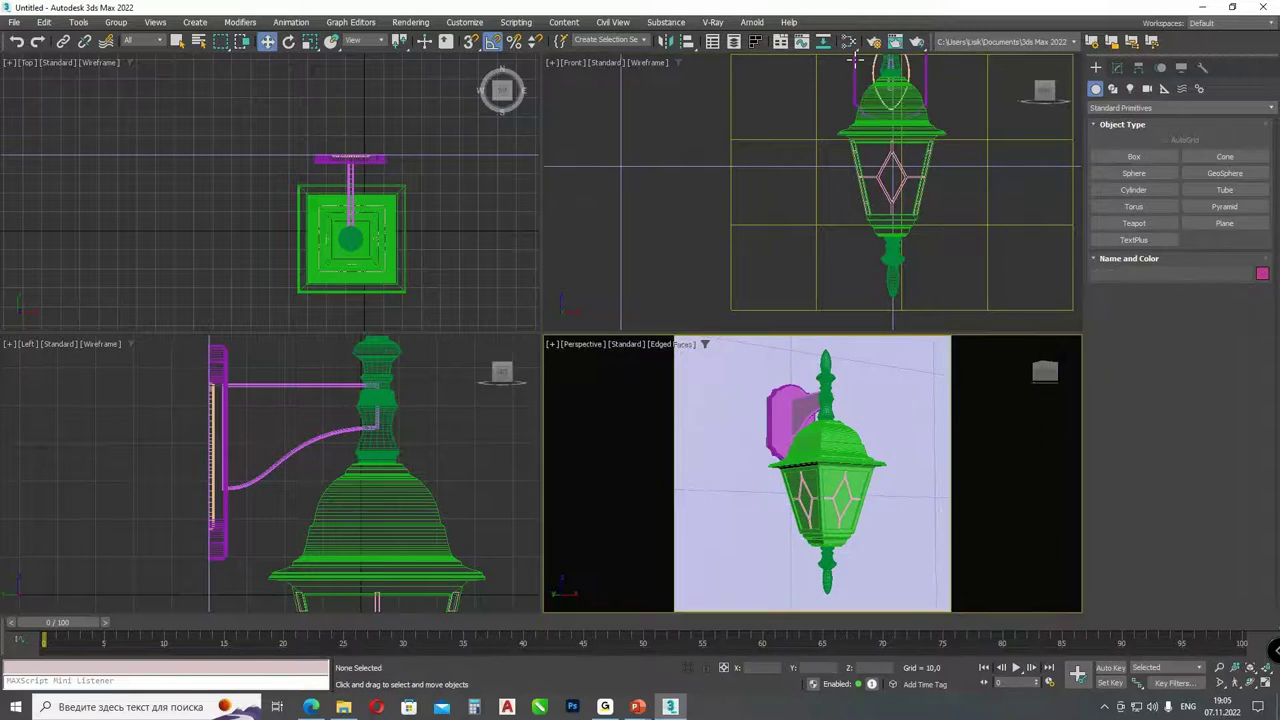
# - Render the perspective view of the lamp in its plain object colours and close the rendered frame
pyautogui.click(920, 44)
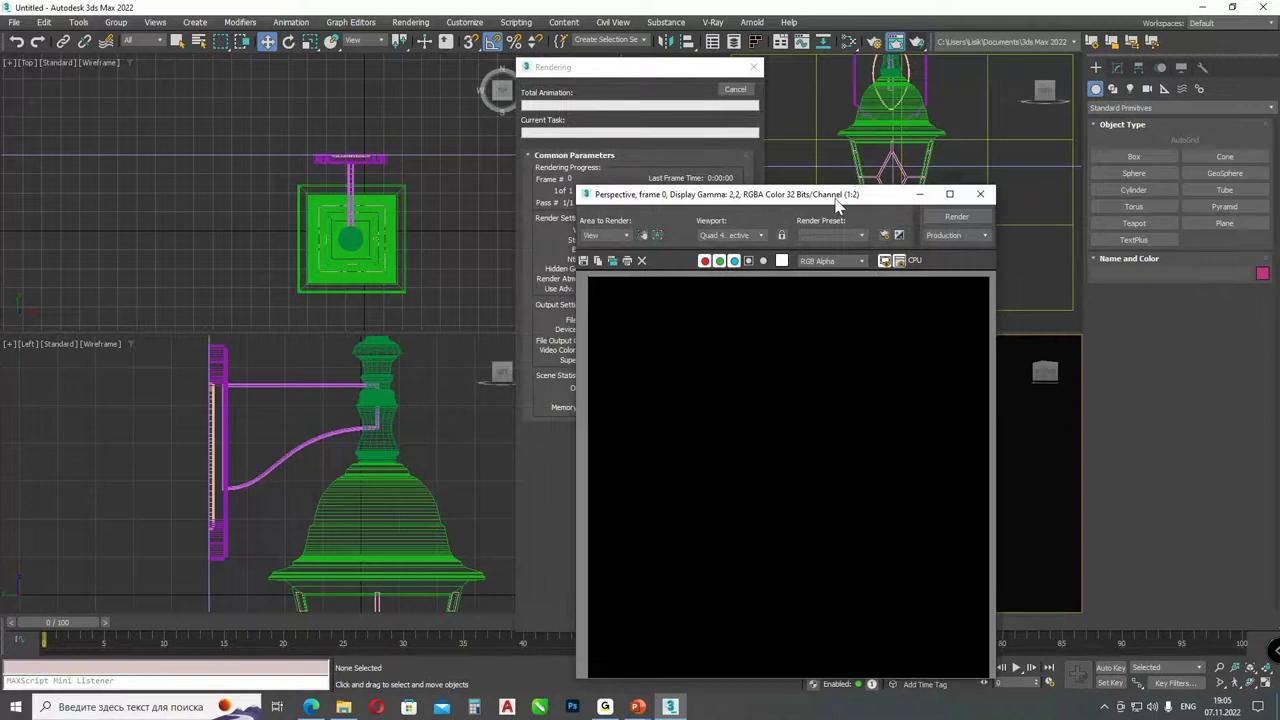
pyautogui.moveTo(629, 196); pyautogui.dragTo(134, 86)
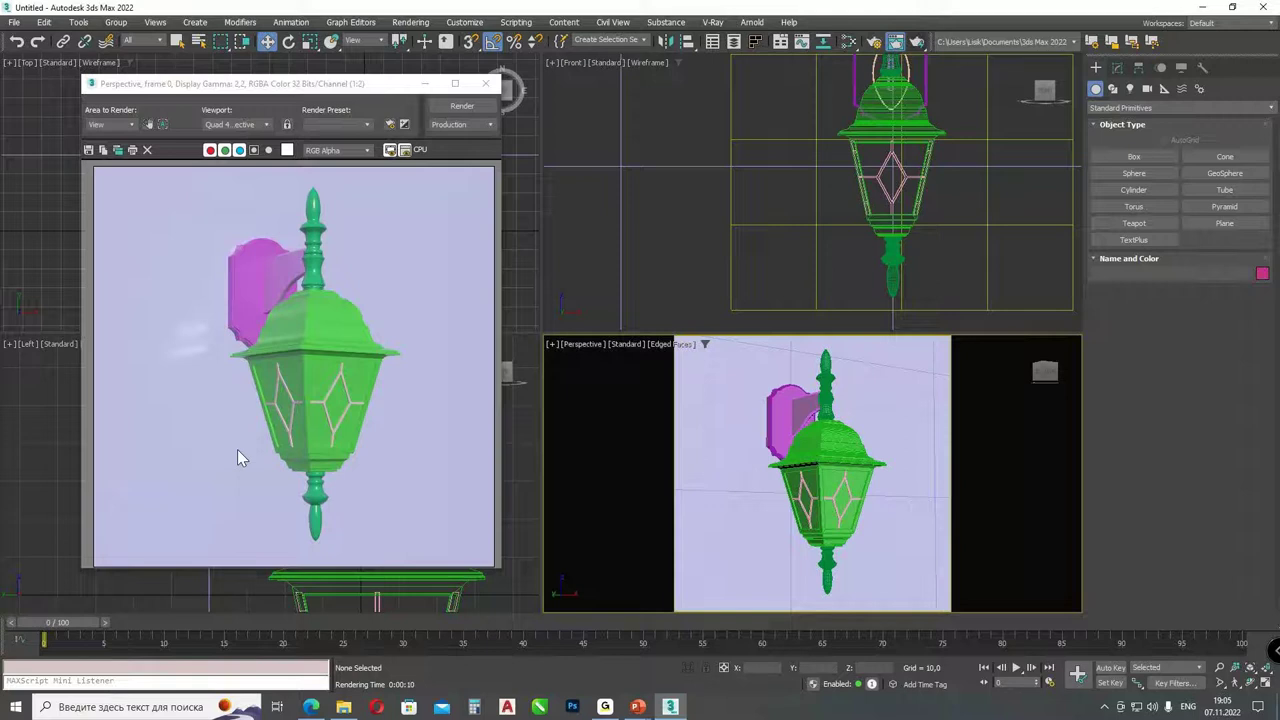
pyautogui.click(486, 83)
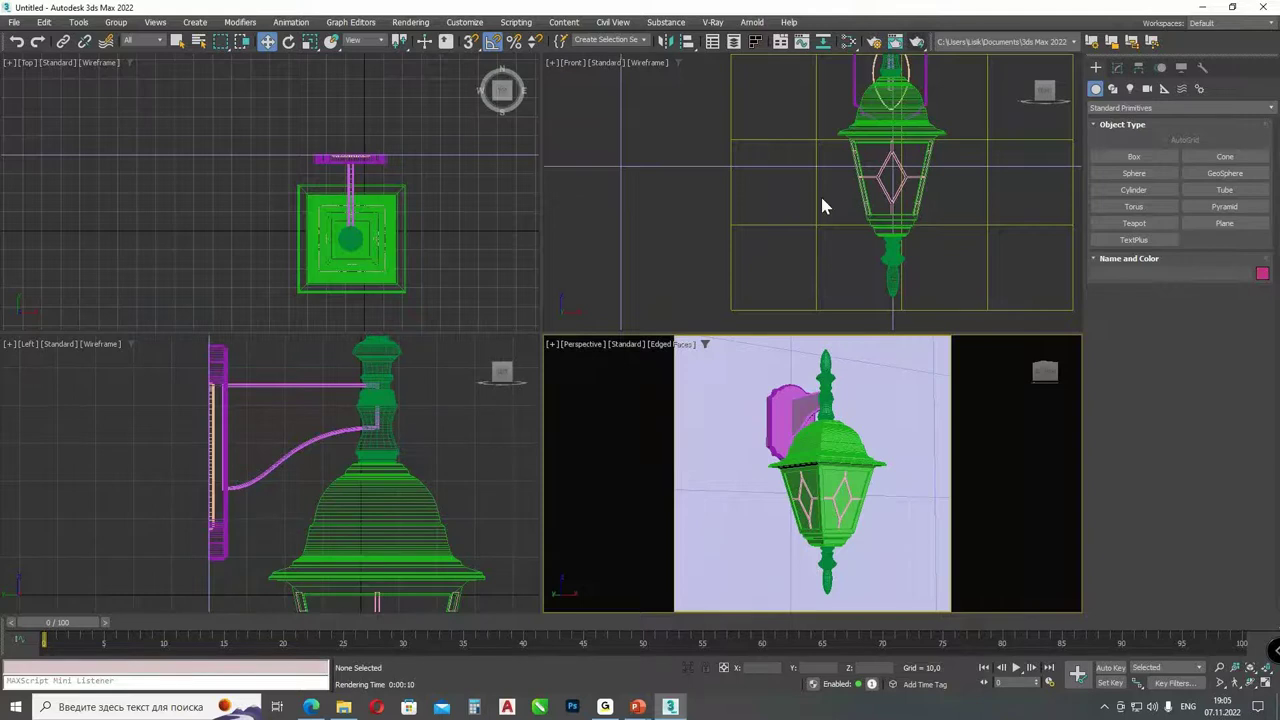
# - Create a Physical Material in the Slate Material Editor, keeping the lamp's perspective view uncovered beside it
pyautogui.click(846, 44)
pyautogui.moveTo(777, 160); pyautogui.dragTo(680, 76)
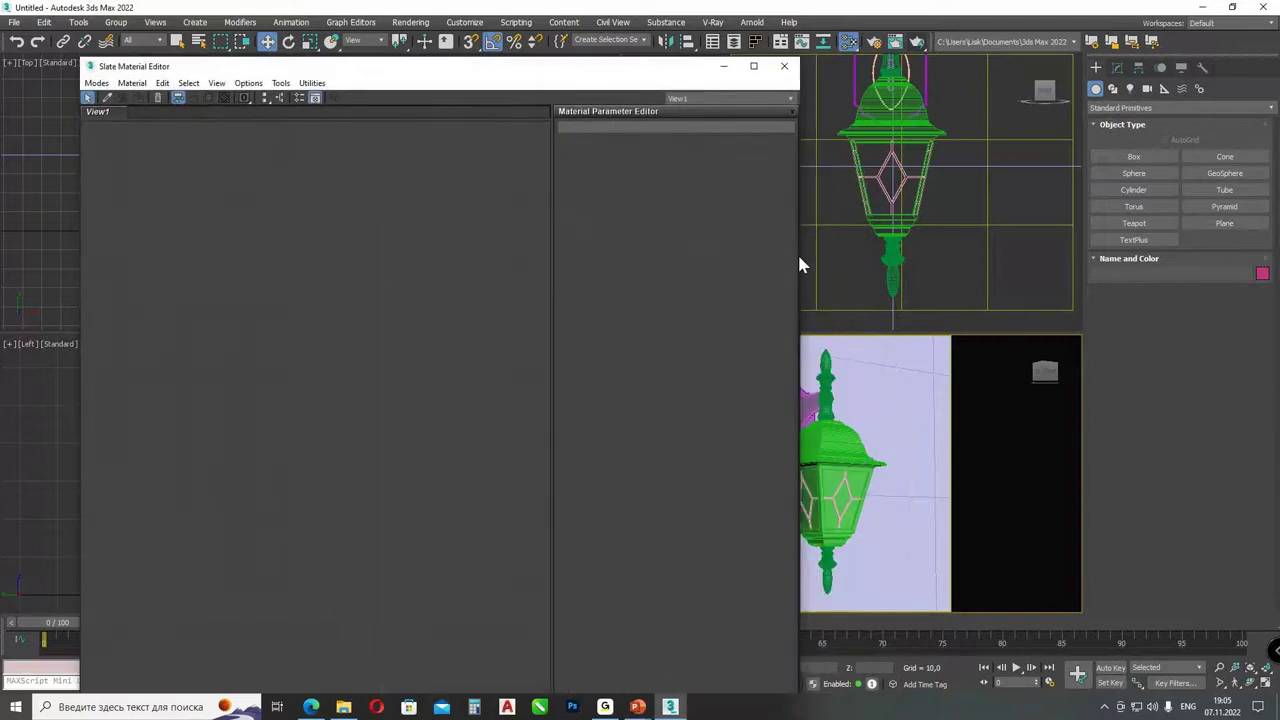
pyautogui.moveTo(801, 260); pyautogui.dragTo(922, 280)
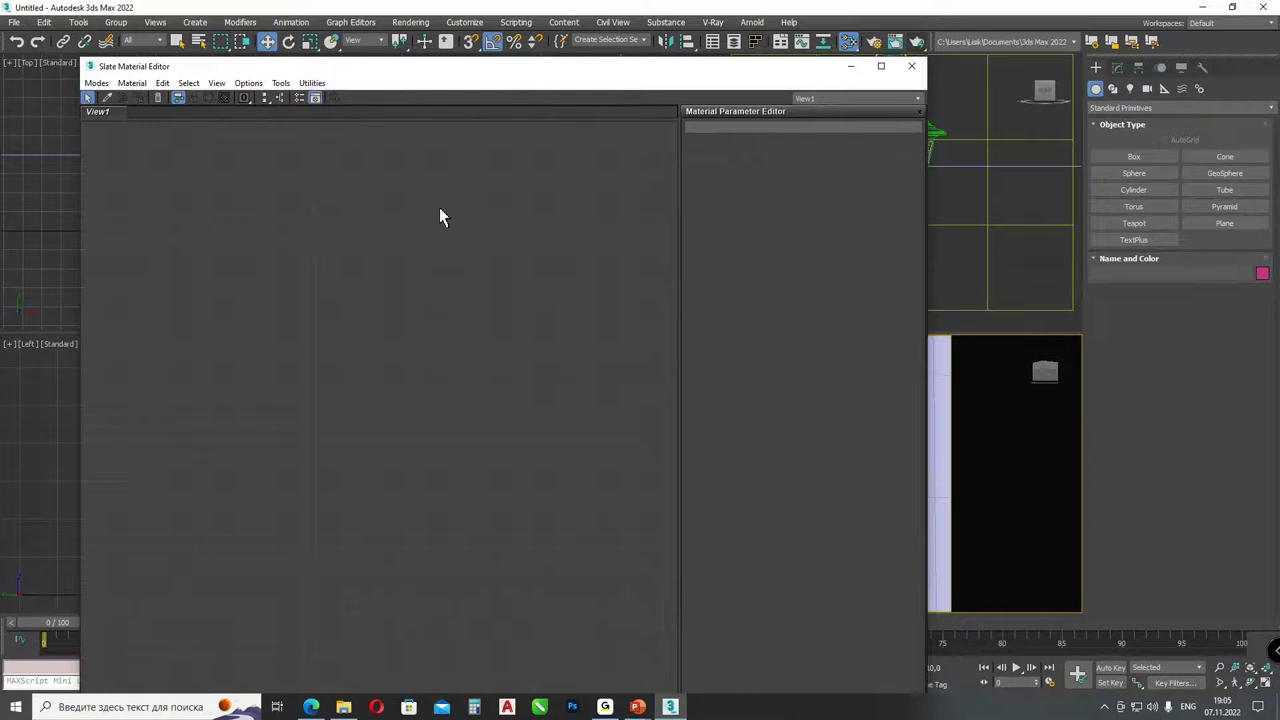
pyautogui.rightClick(351, 224)
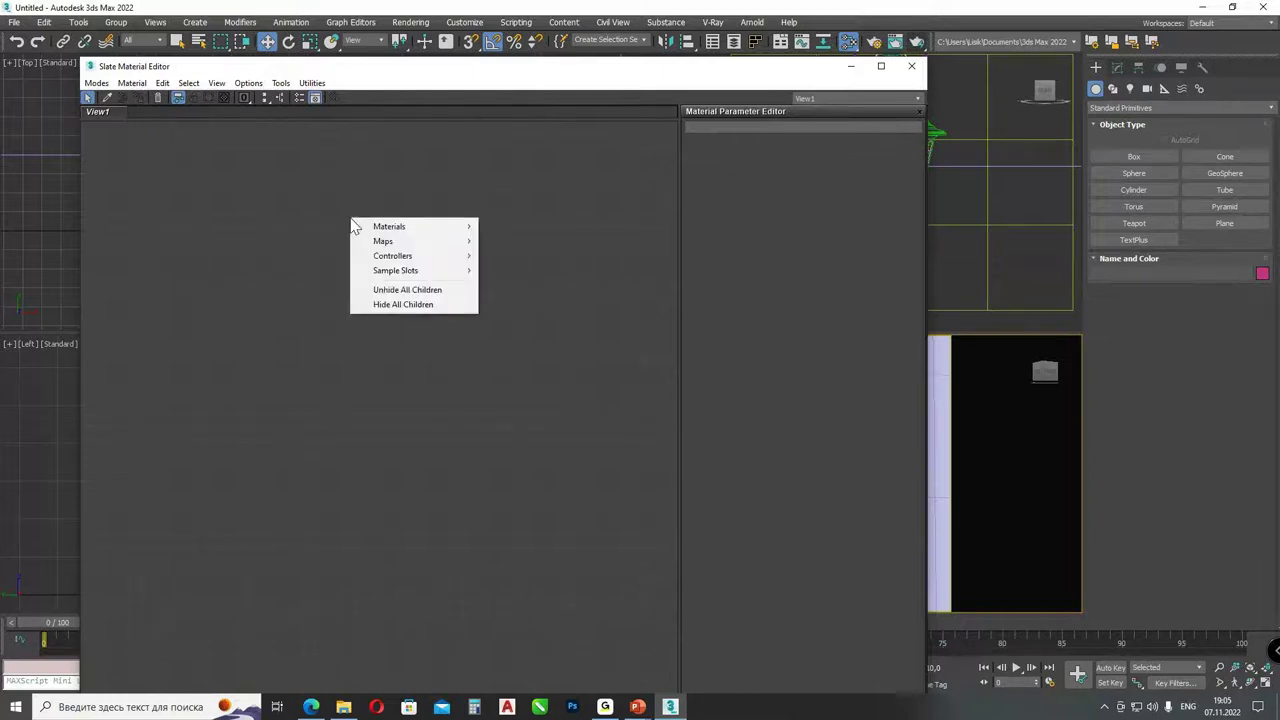
pyautogui.moveTo(382, 236)
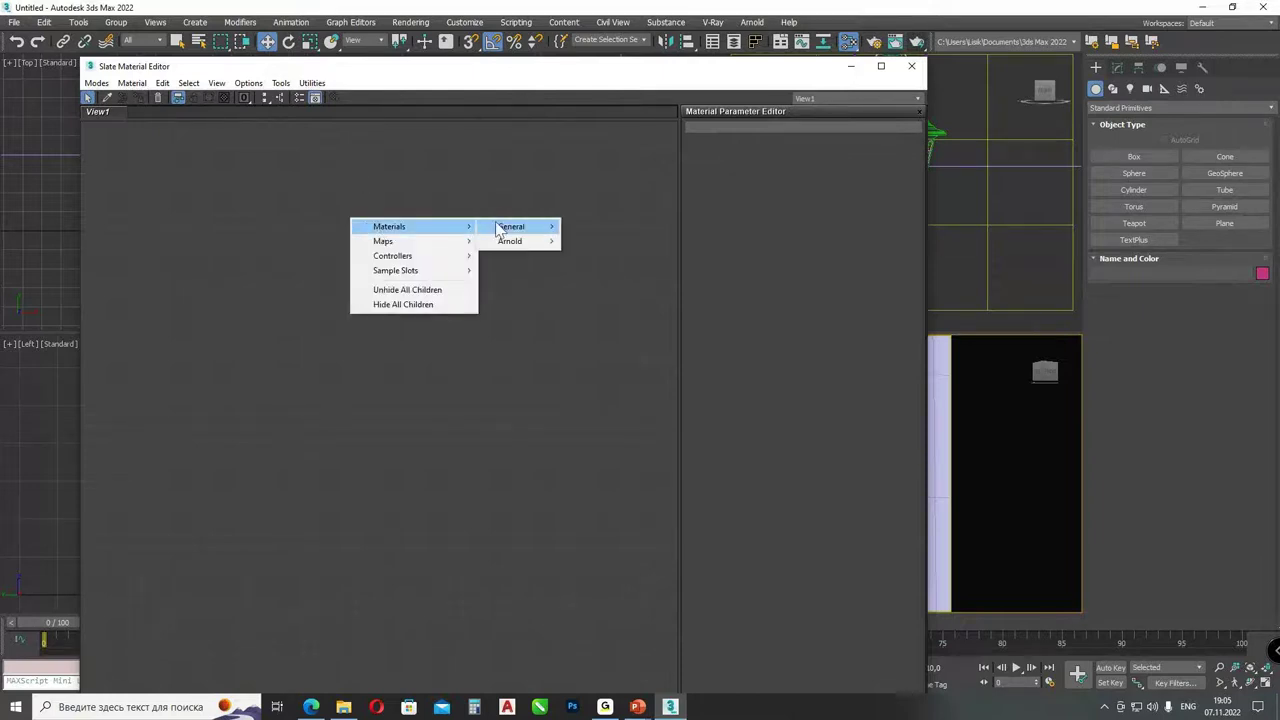
pyautogui.moveTo(503, 229)
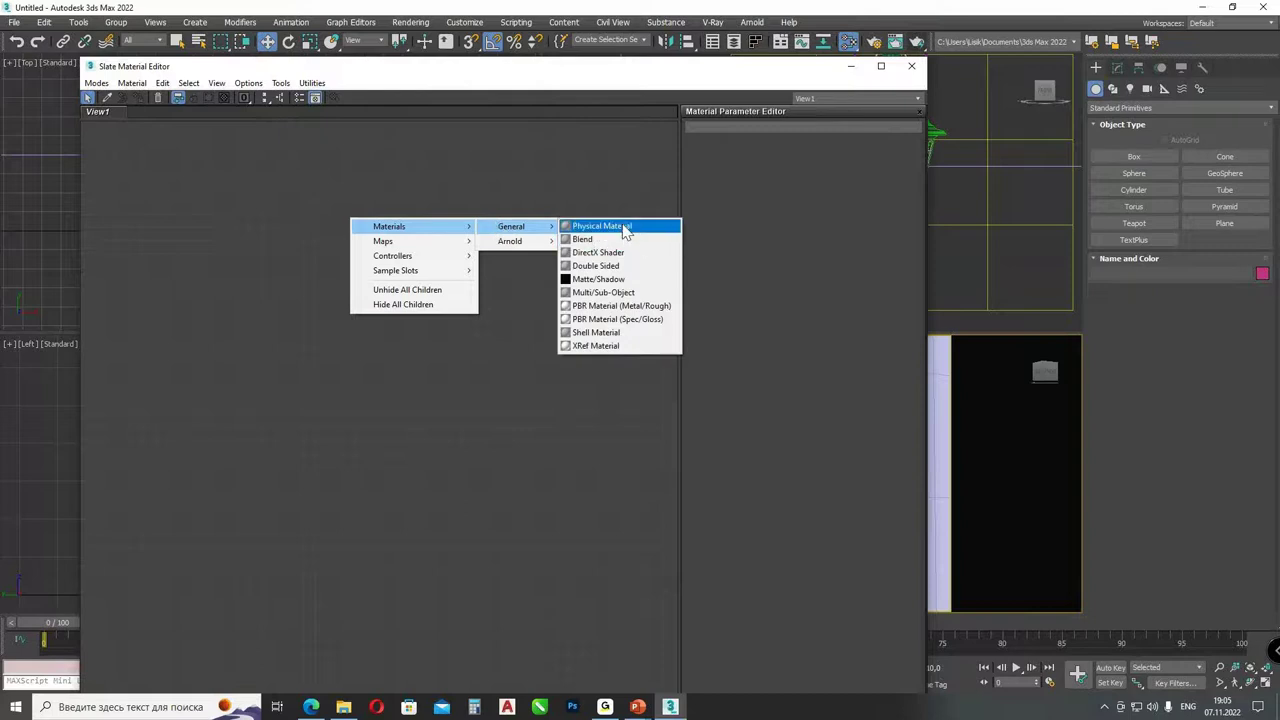
pyautogui.click(602, 226)
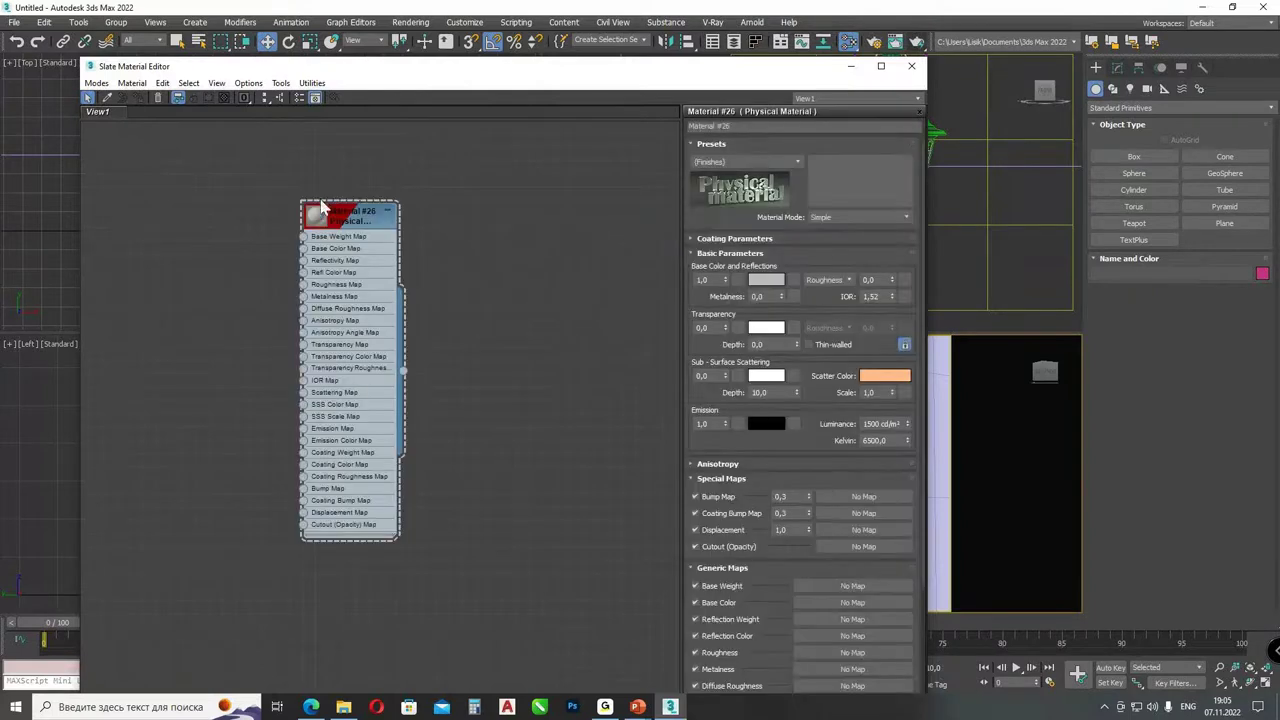
pyautogui.moveTo(334, 218); pyautogui.dragTo(401, 192)
pyautogui.moveTo(594, 77); pyautogui.dragTo(316, 72)
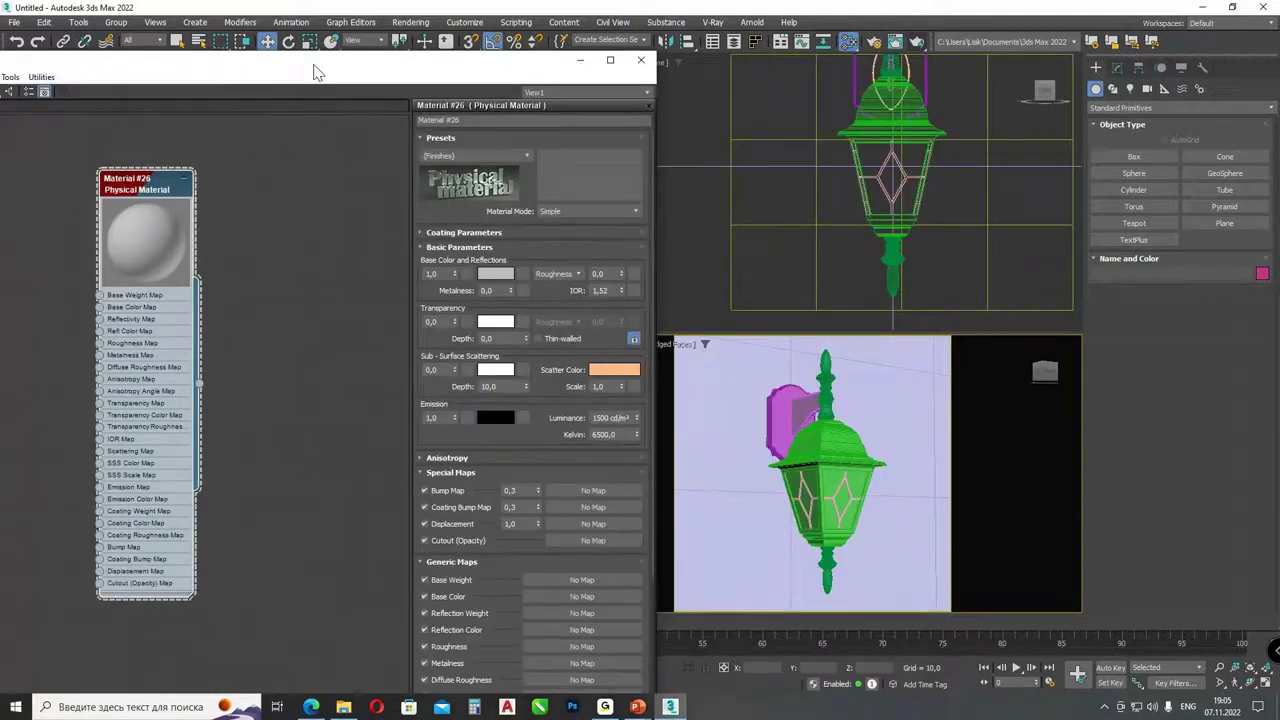
# - Hide the smaller reference plane, Plane001, behind the lamp in the front view
pyautogui.scroll(-5, 718, 145)
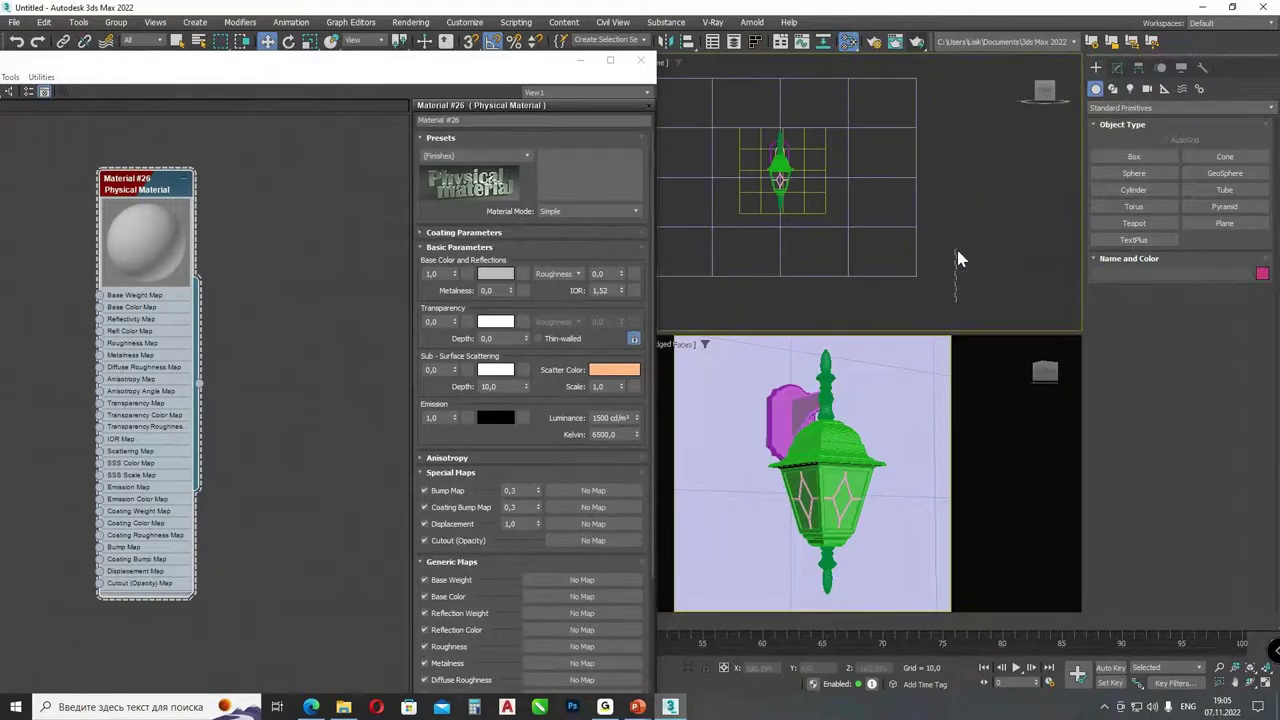
pyautogui.click(826, 198)
pyautogui.rightClick(822, 193)
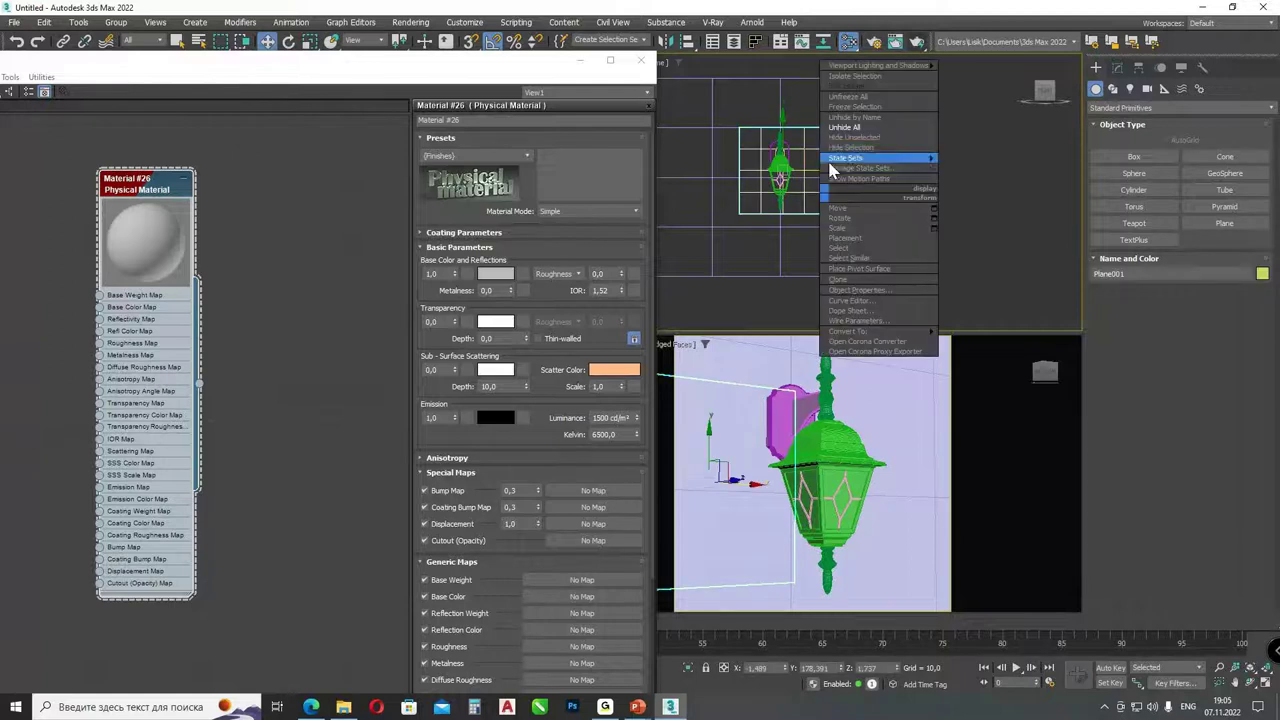
pyautogui.click(832, 148)
# - Assign the new Physical Material to all lamp parts and the wall plane, and close the material editor
pyautogui.moveTo(955, 290); pyautogui.dragTo(695, 101)
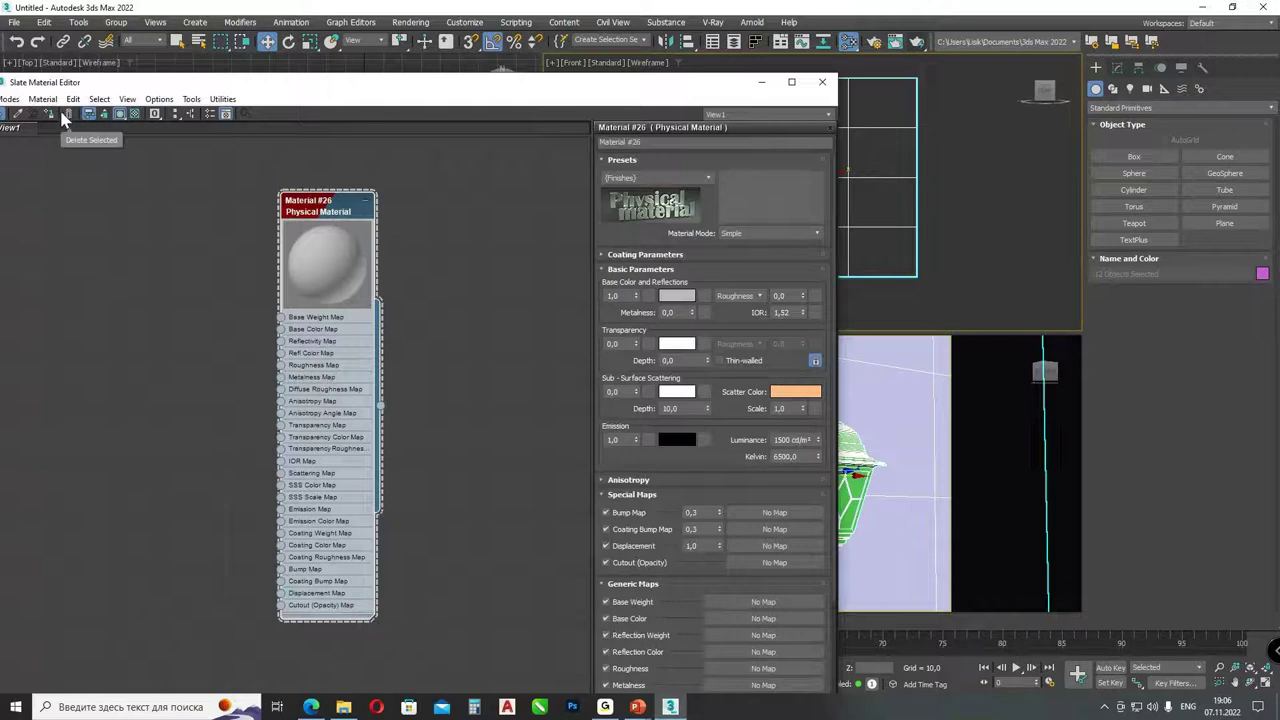
pyautogui.click(822, 82)
pyautogui.click(895, 375)
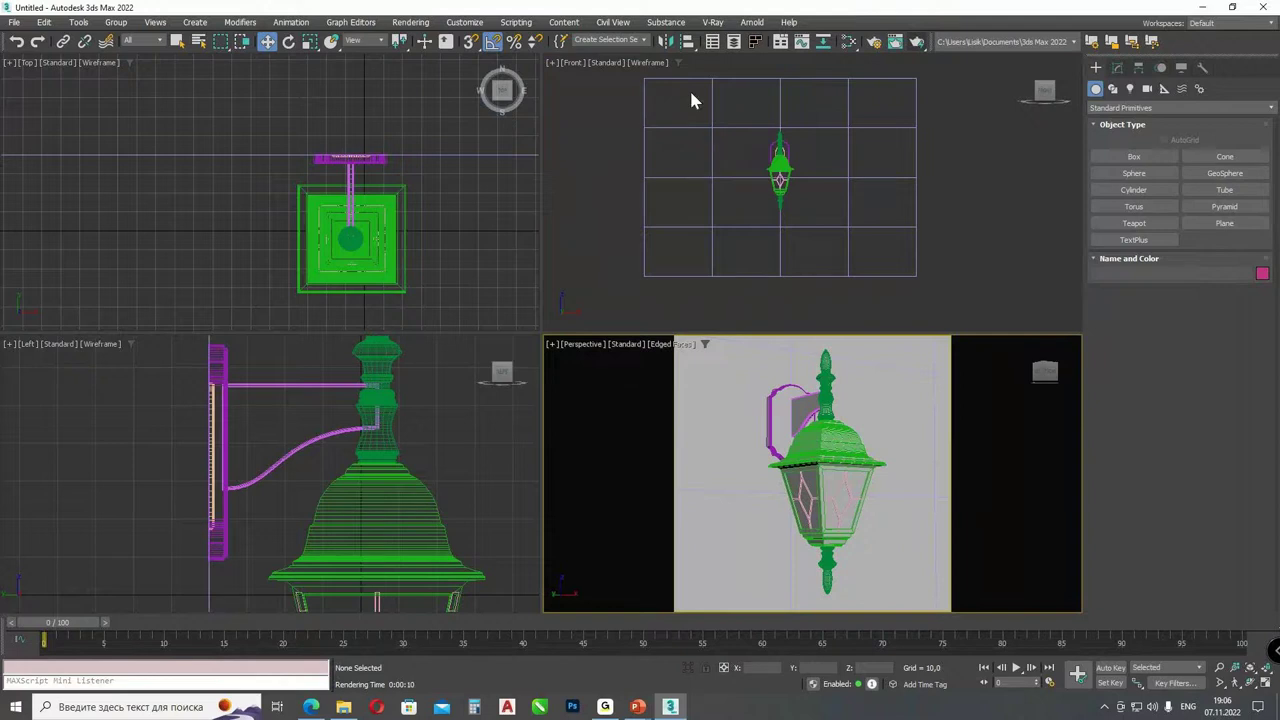
pyautogui.press('m')
pyautogui.moveTo(309, 82); pyautogui.dragTo(383, 86)
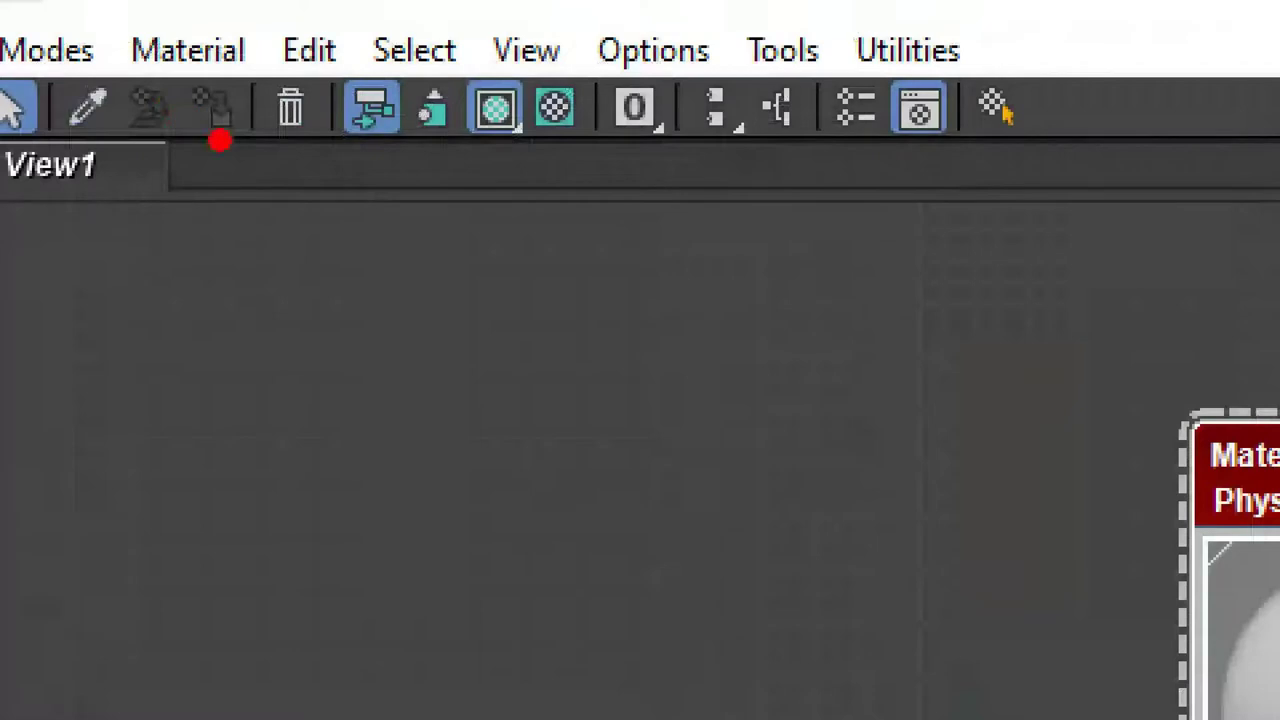
pyautogui.moveTo(219, 140)
pyautogui.mouseDown()
pyautogui.moveTo(285, 25)
pyautogui.moveTo(212, 174)
pyautogui.moveTo(105, 160)
pyautogui.mouseUp()
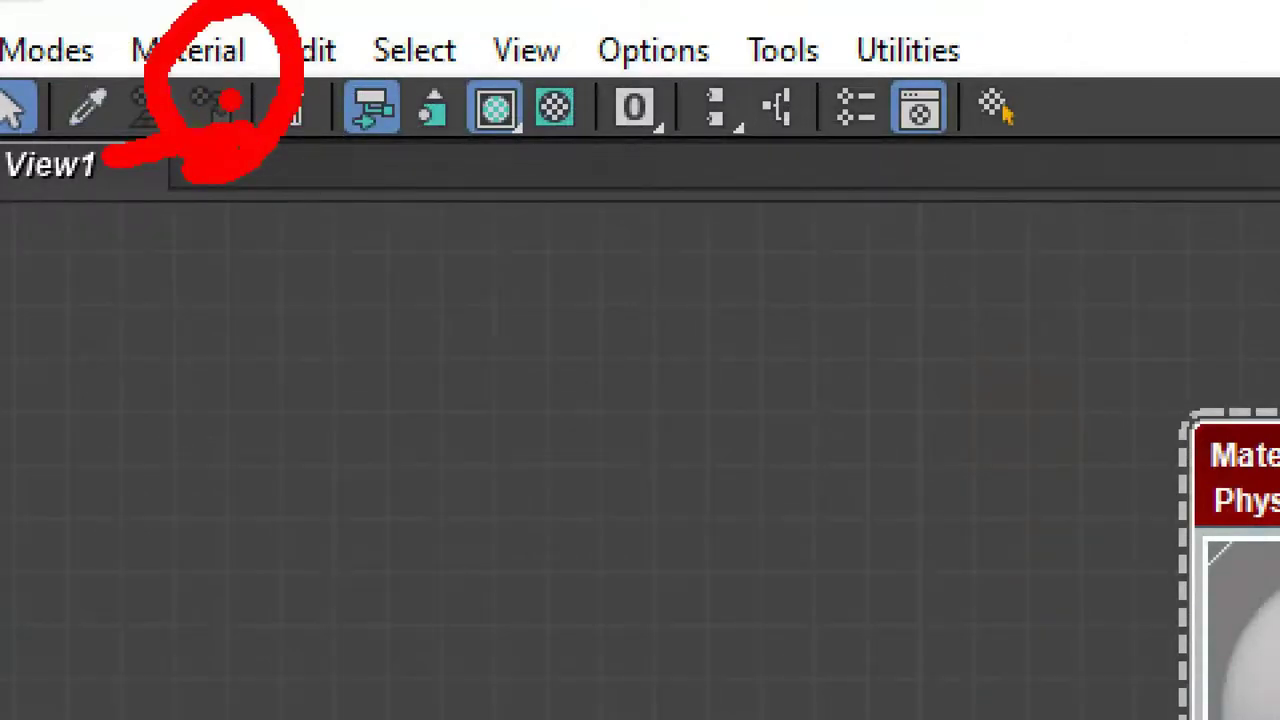
pyautogui.press('Escape')
pyautogui.click(891, 78)
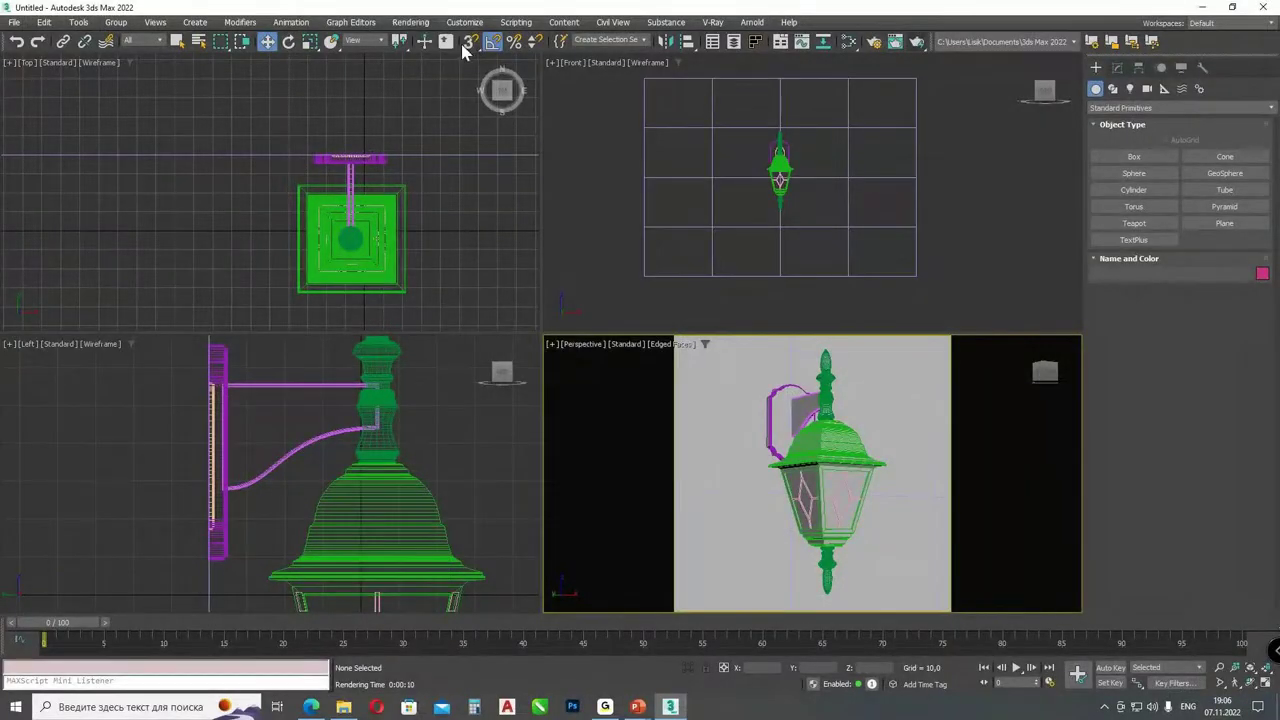
# - Set the background color of the rendering environment to white
pyautogui.click(412, 24)
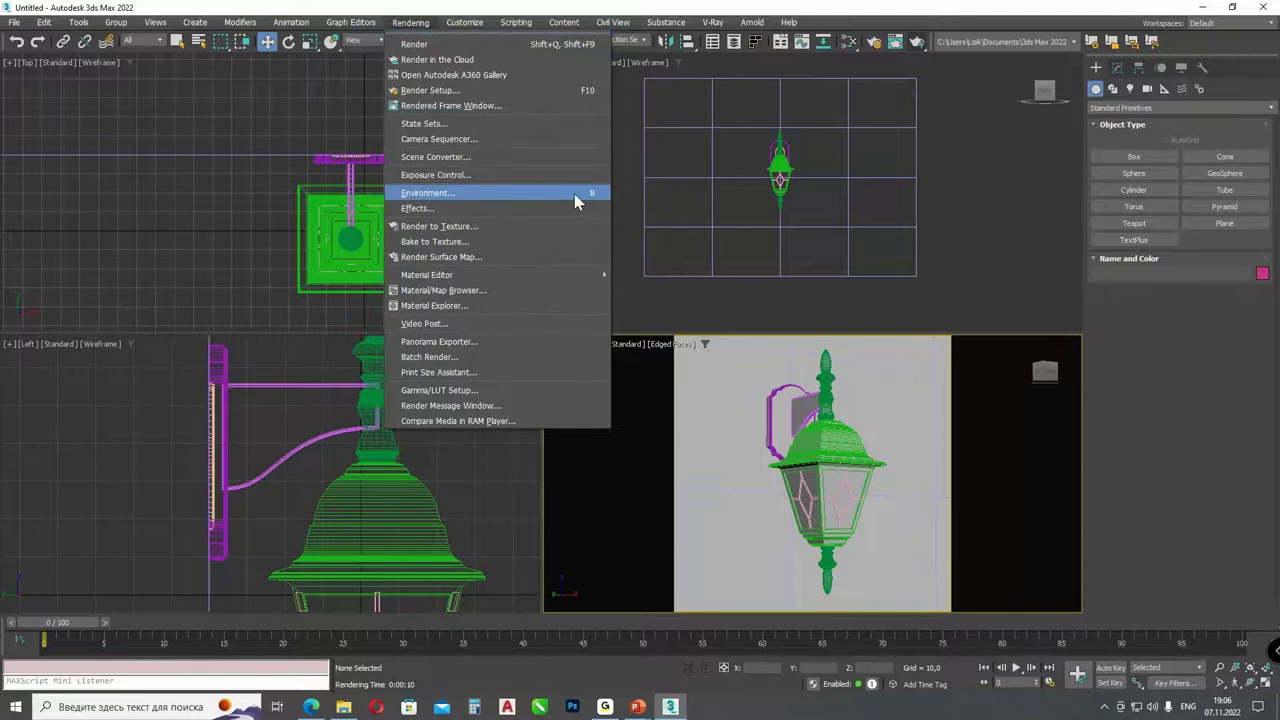
pyautogui.click(574, 193)
pyautogui.hotkey('ctrl', '2')
pyautogui.moveTo(329, 188); pyautogui.dragTo(344, 178)
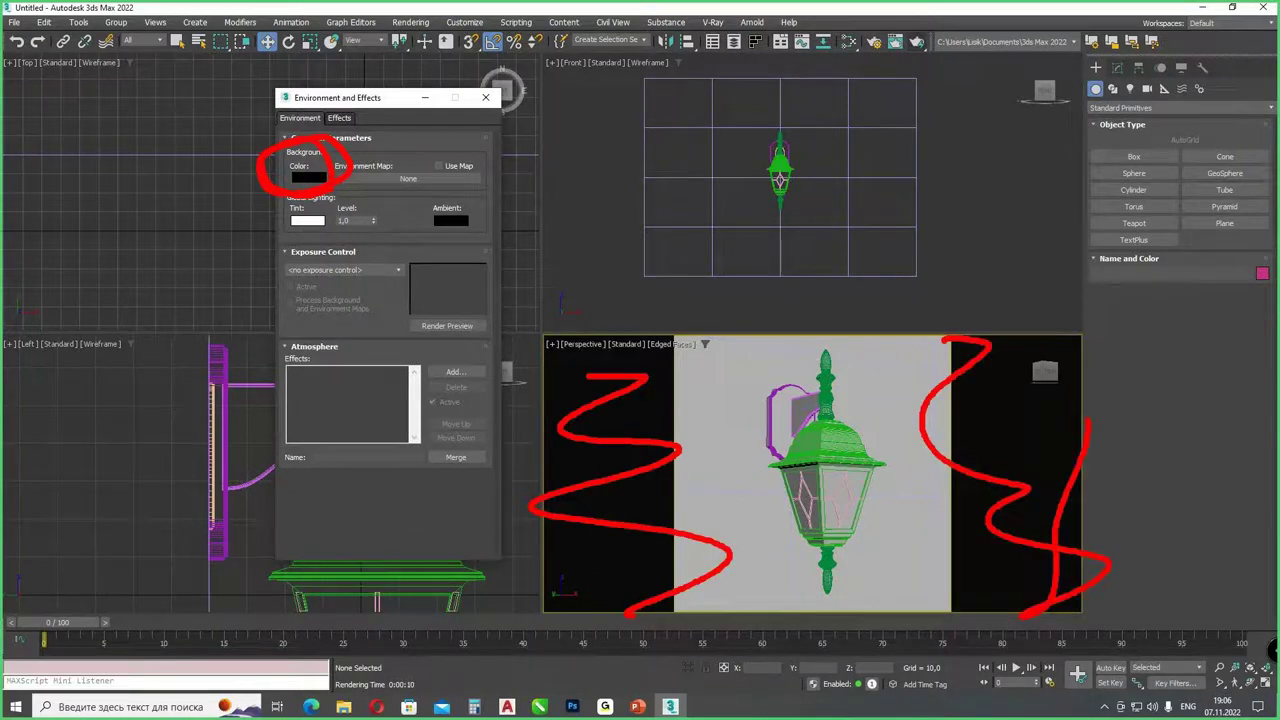
pyautogui.click(305, 179)
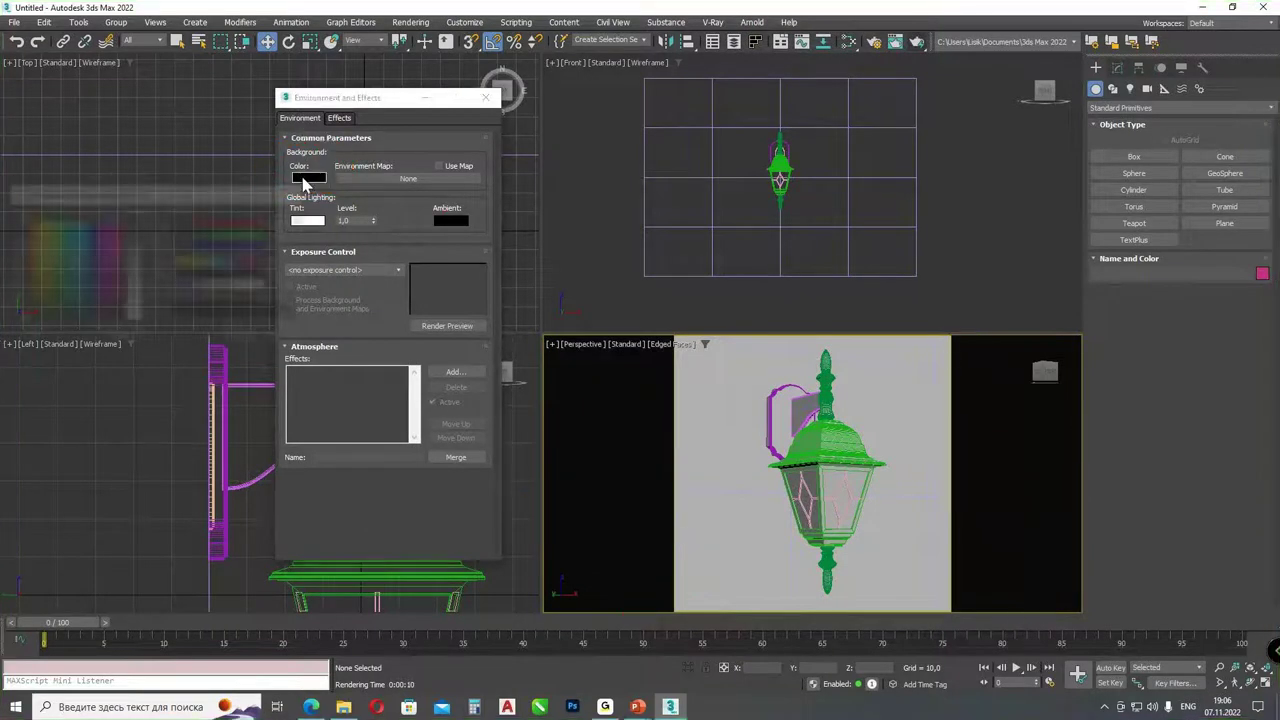
pyautogui.moveTo(190, 287); pyautogui.dragTo(276, 300)
pyautogui.click(245, 338)
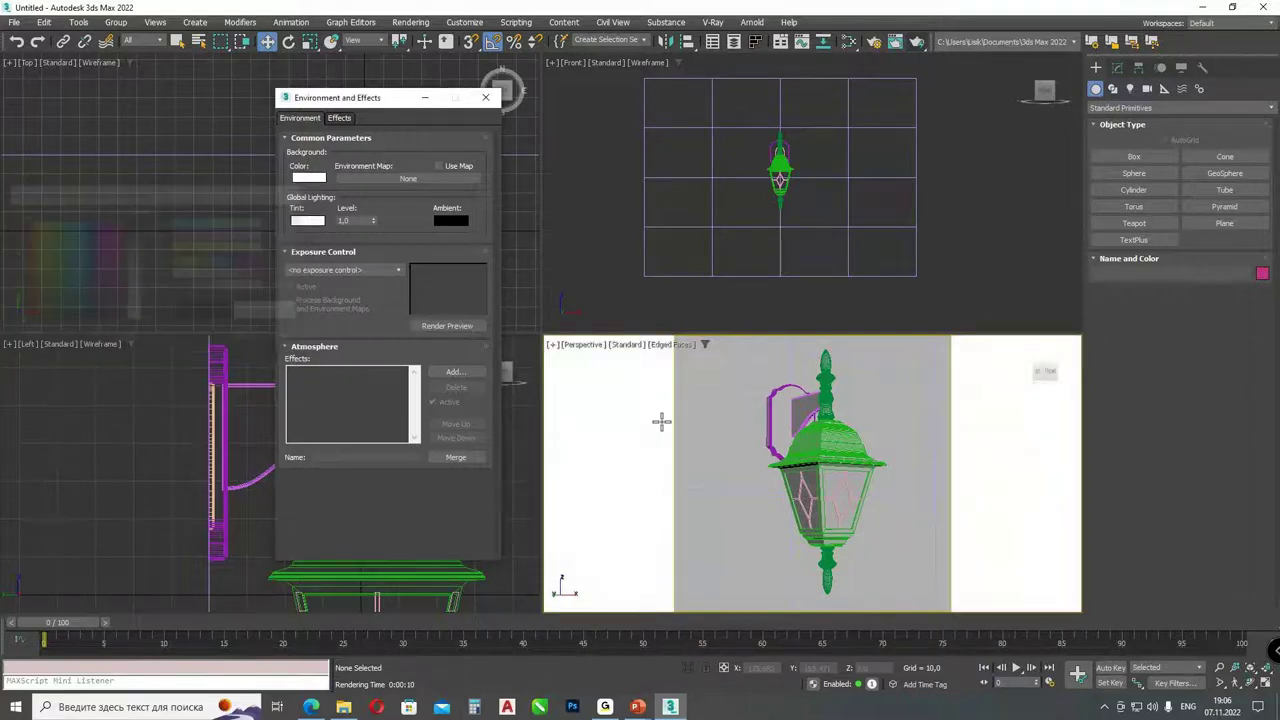
# - Render the perspective view with the grey material and white background, and close the rendered frame
pyautogui.click(917, 41)
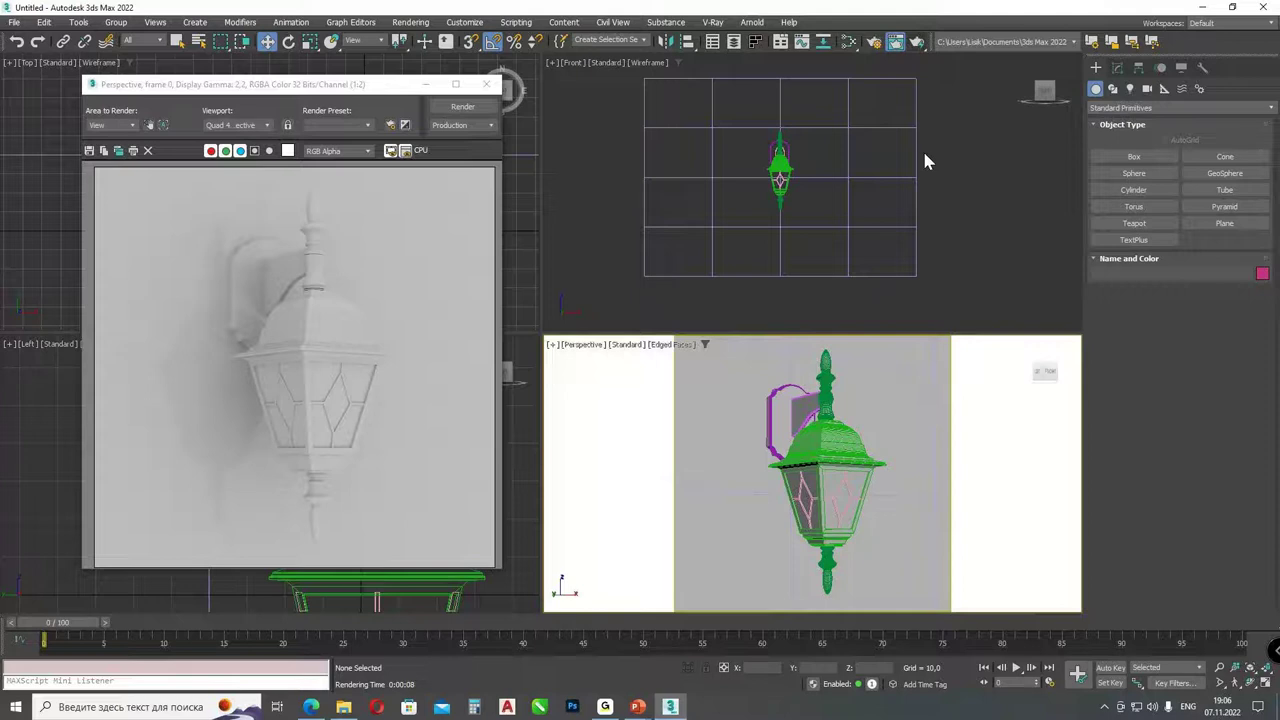
pyautogui.click(487, 84)
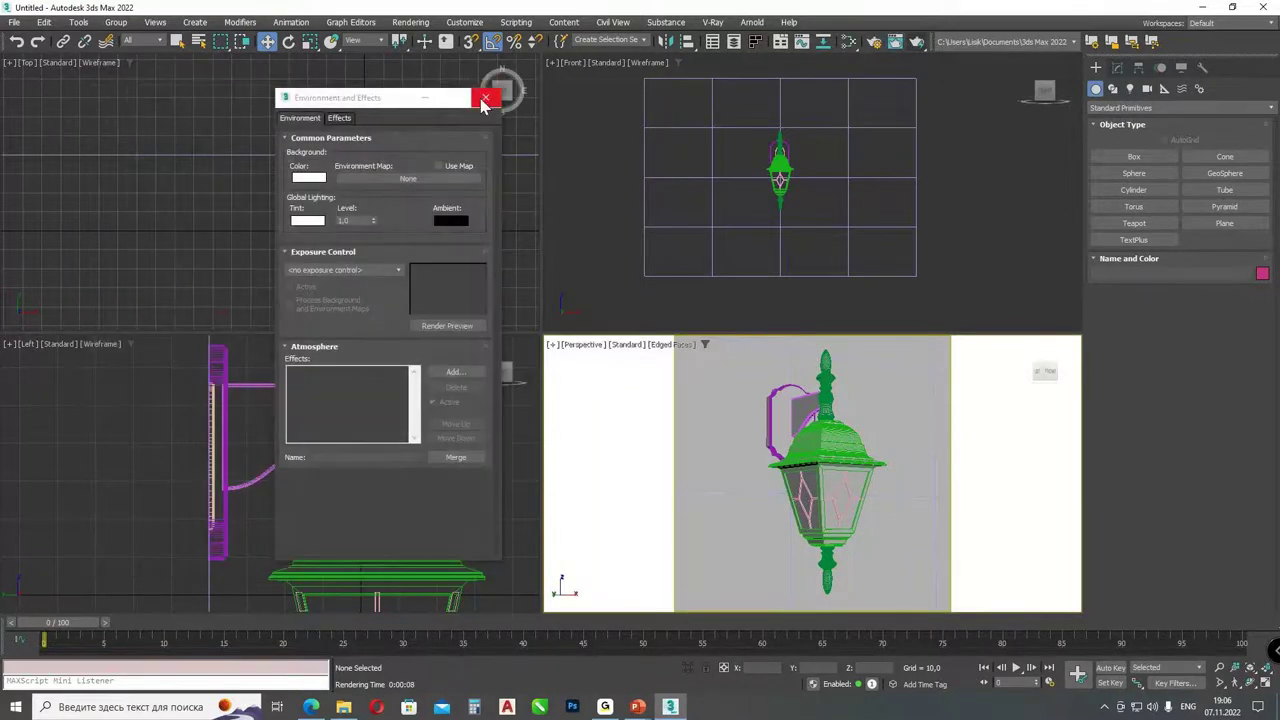
# - Add a general Bitmap map in the Slate Material Editor, with the Environment and Effects settings kept open beside it
pyautogui.moveTo(382, 98); pyautogui.dragTo(264, 85)
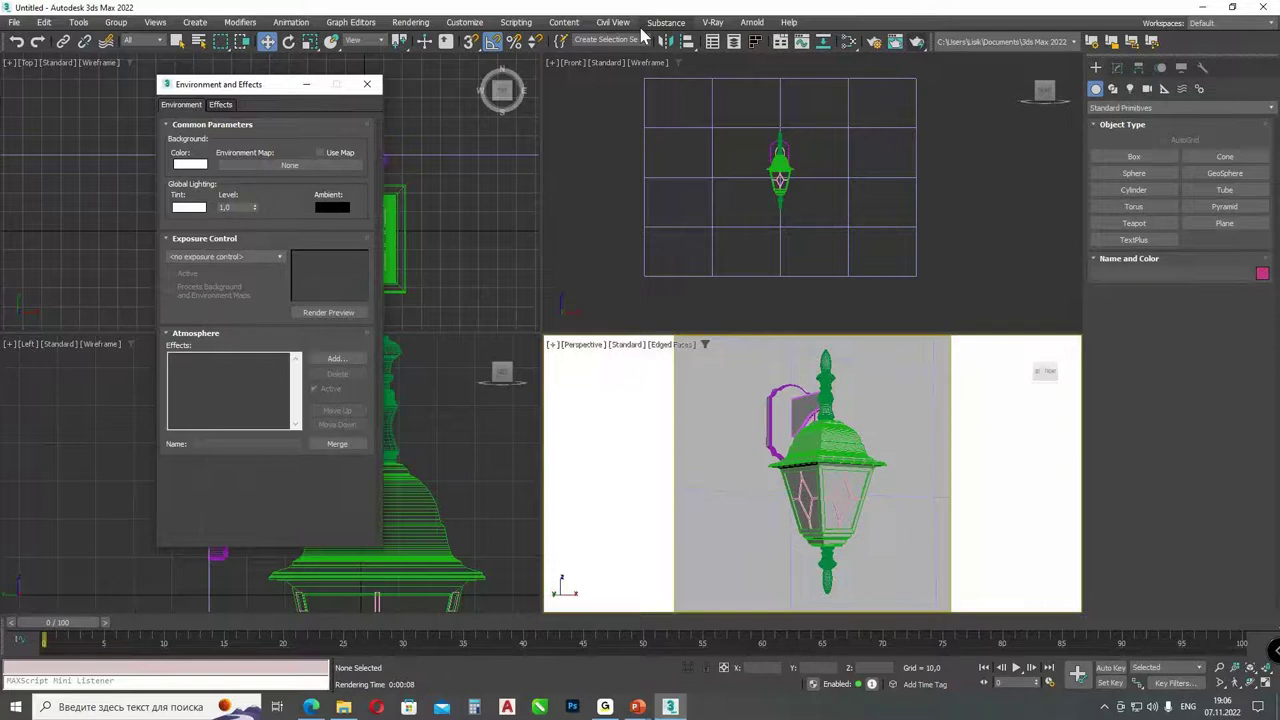
pyautogui.click(849, 41)
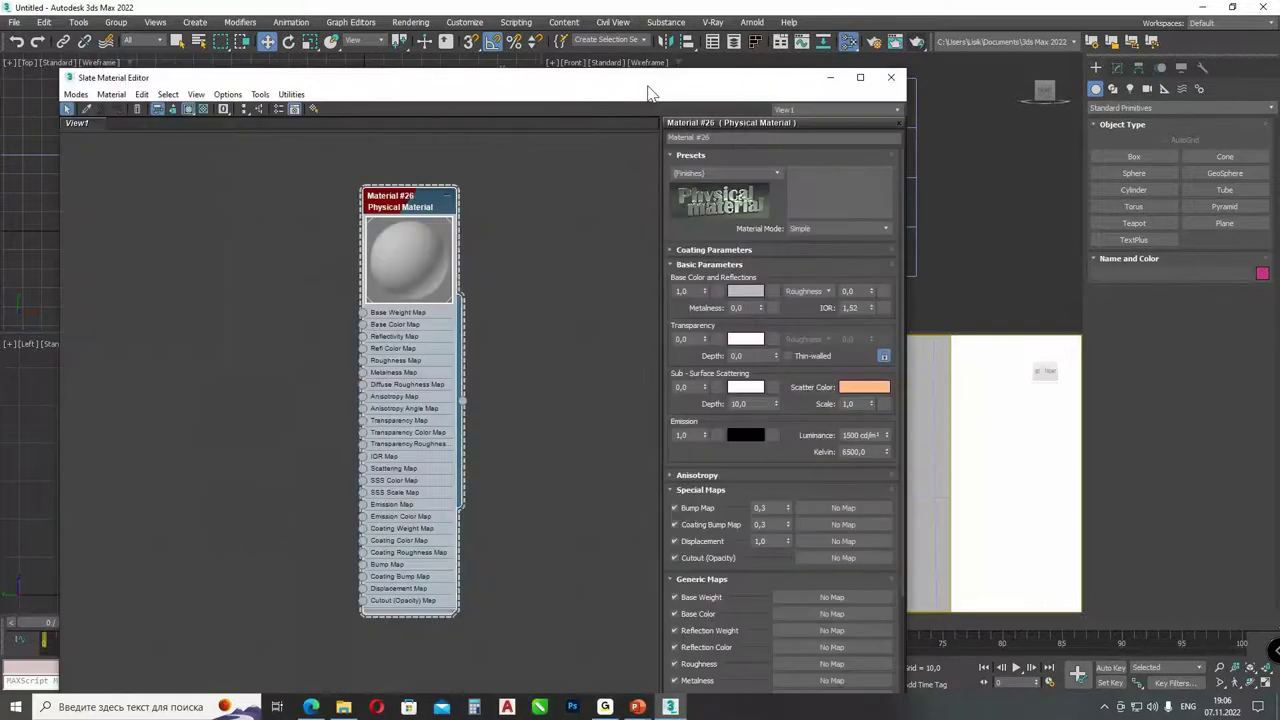
pyautogui.moveTo(648, 93); pyautogui.dragTo(981, 72)
pyautogui.rightClick(469, 191)
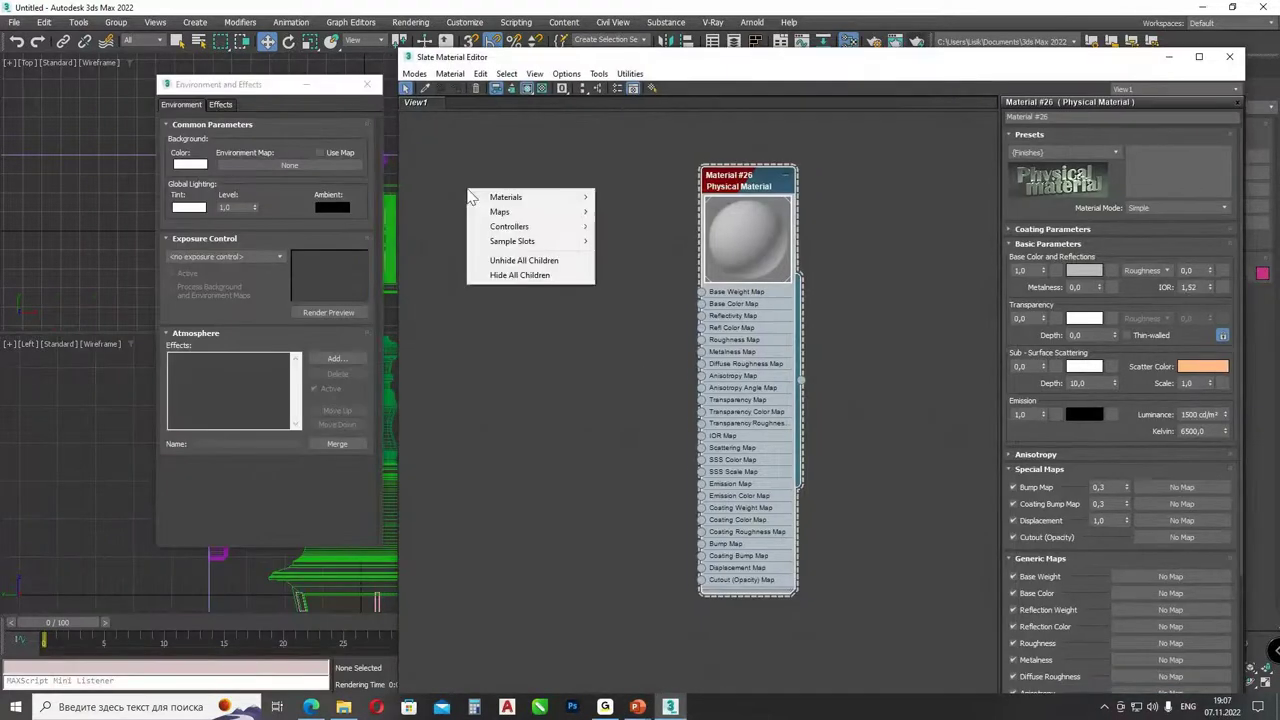
pyautogui.moveTo(500, 212)
pyautogui.moveTo(627, 228)
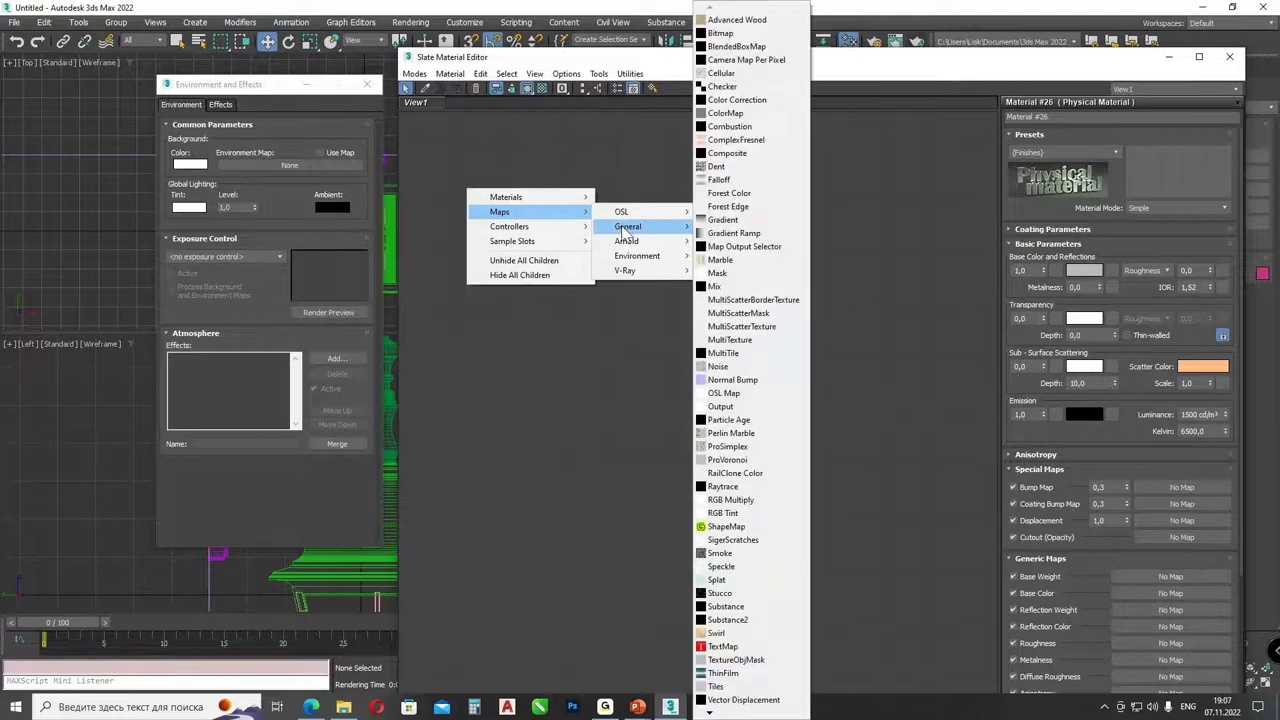
pyautogui.click(741, 38)
# - Load belfast_sunset_puresky_8k.hdr from the master class folder into the Bitmap map, accepting the default HDRI load settings
pyautogui.click(277, 48)
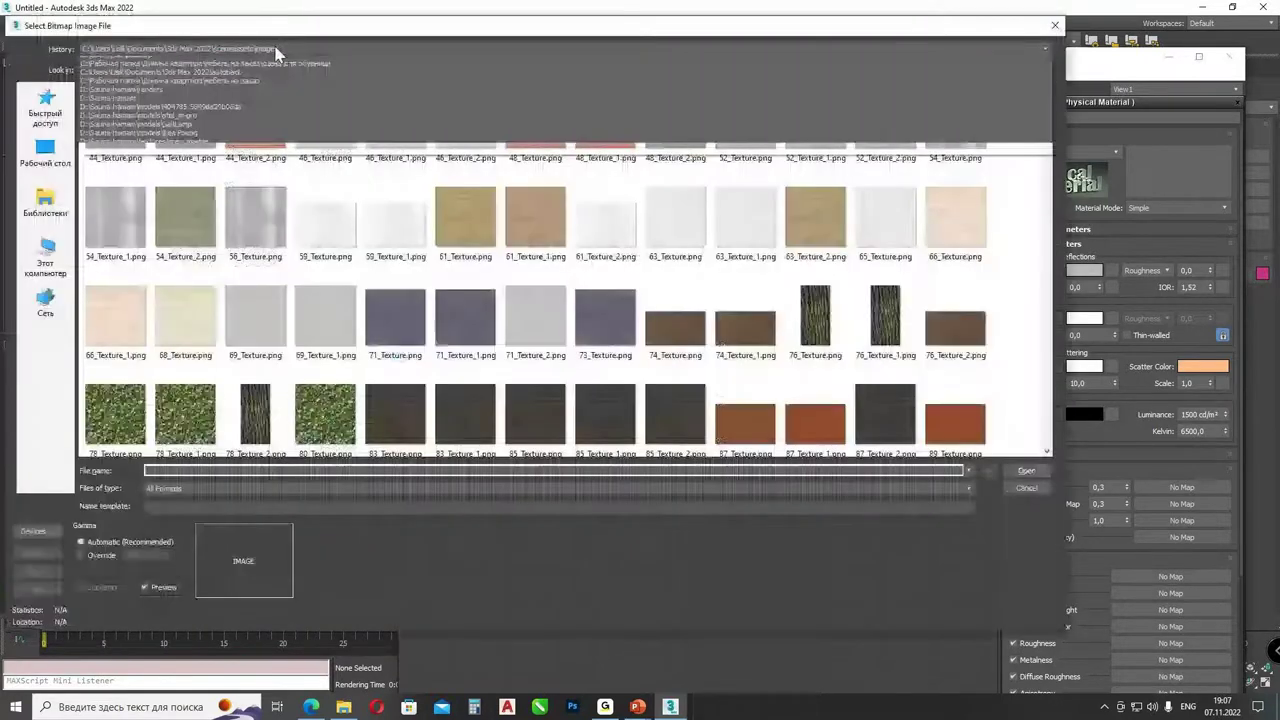
pyautogui.click(277, 67)
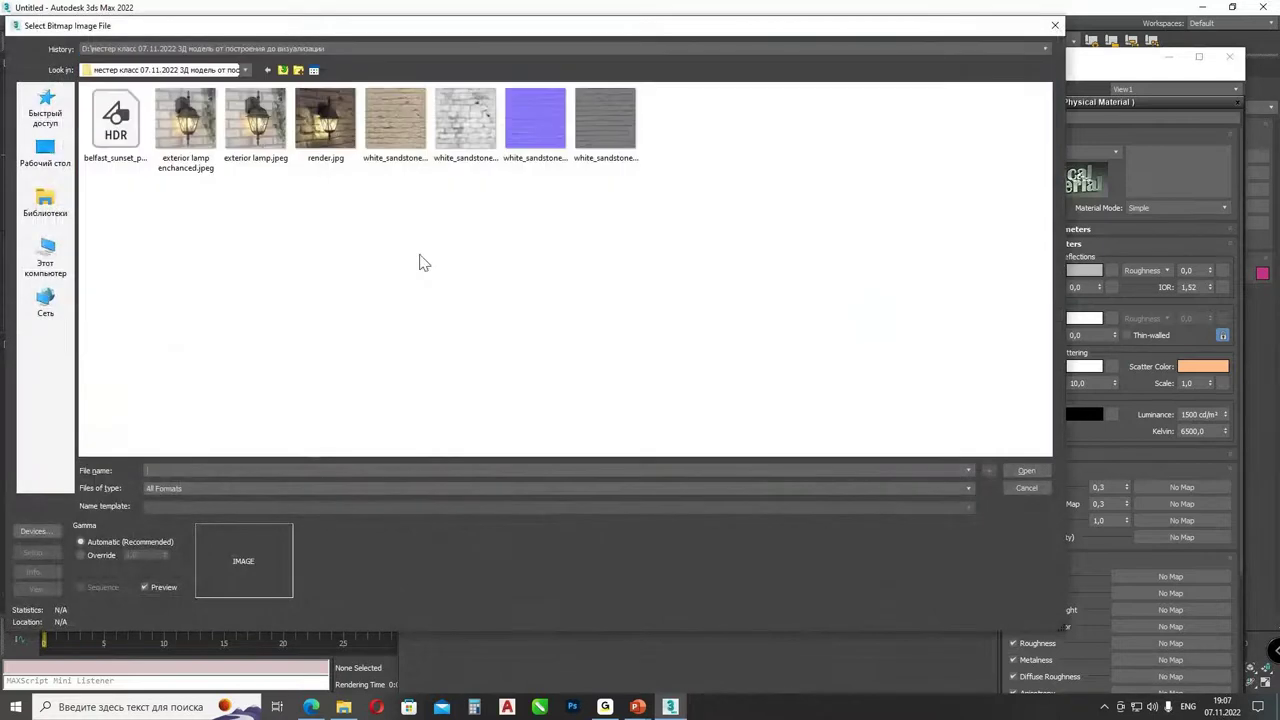
pyautogui.click(121, 137)
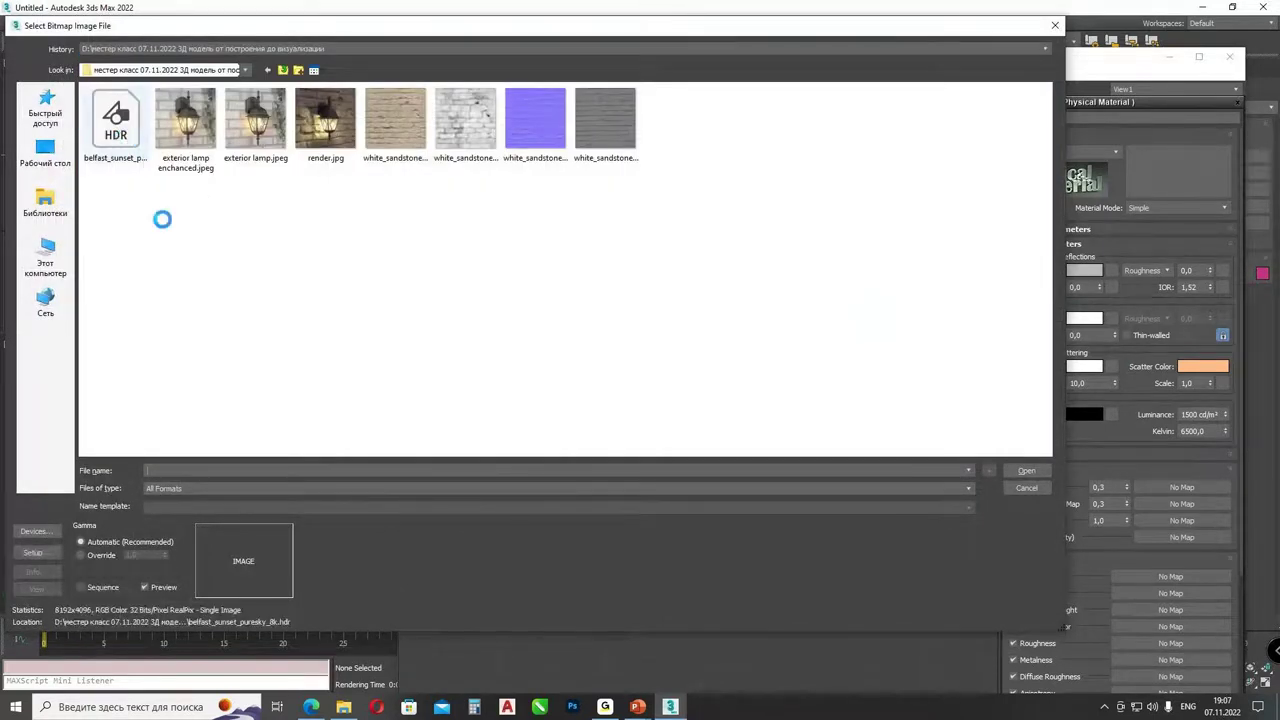
pyautogui.click(112, 167)
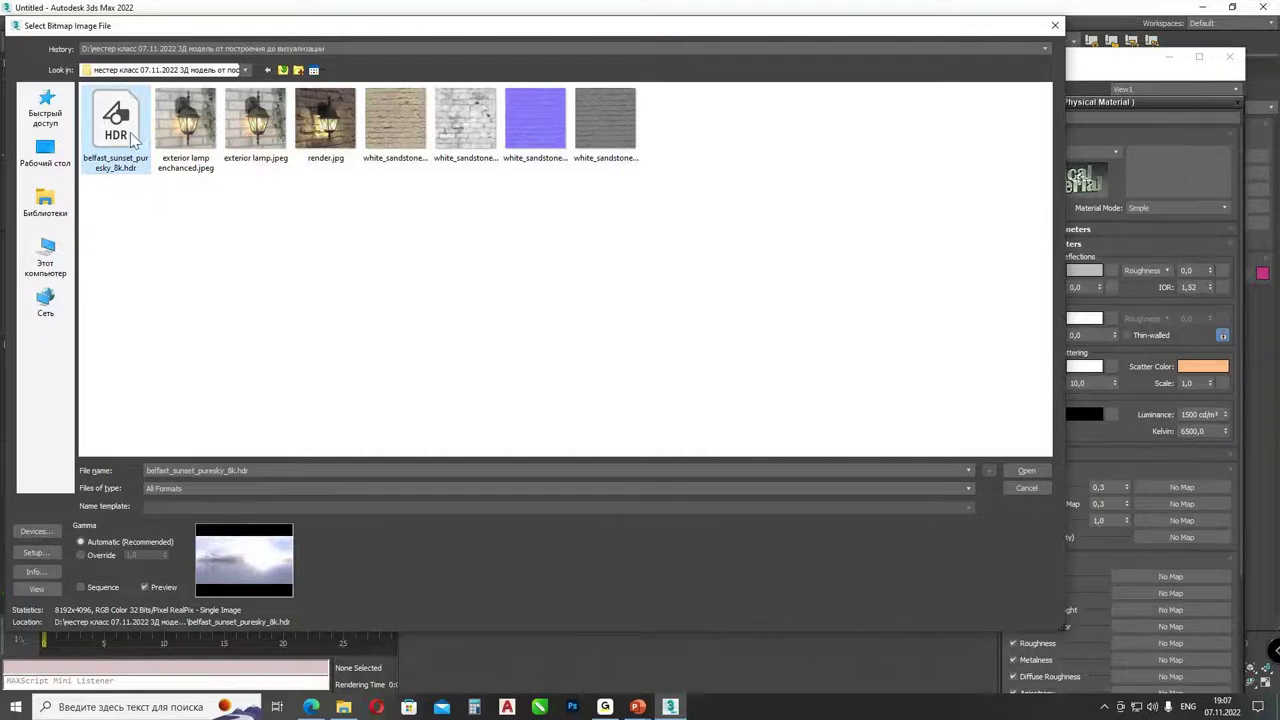
pyautogui.click(143, 215)
pyautogui.doubleClick(115, 122)
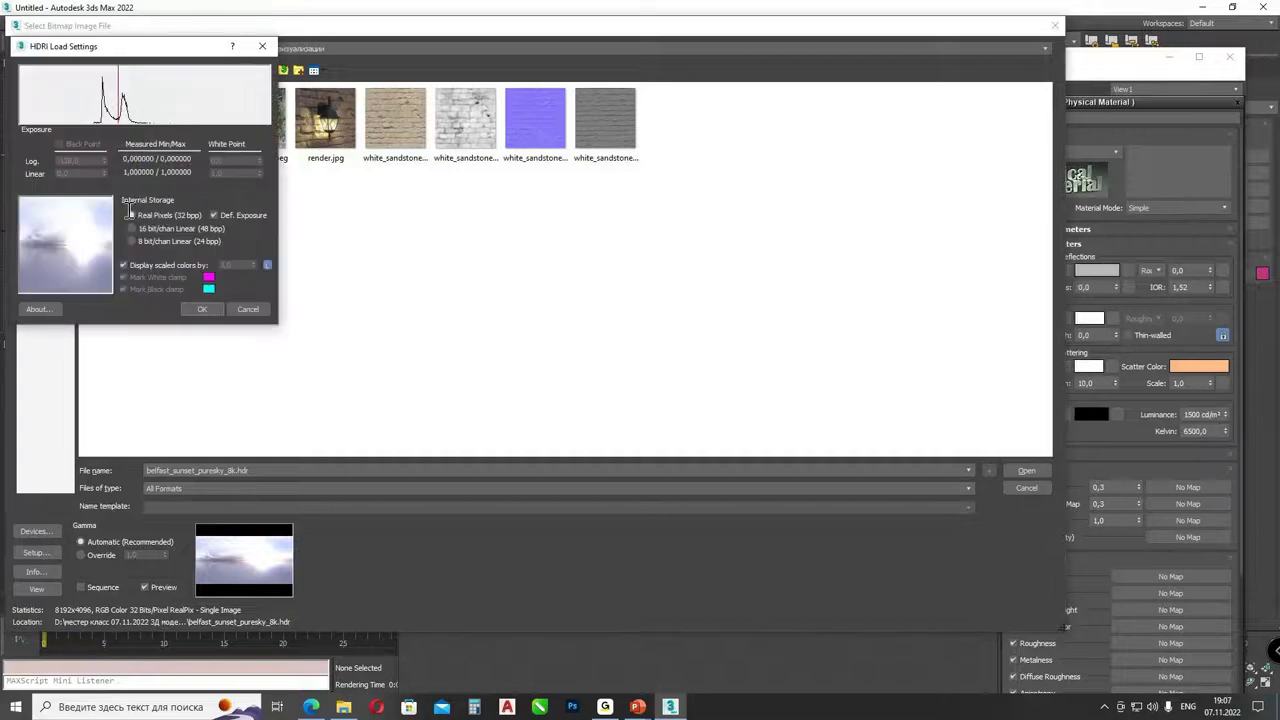
pyautogui.click(202, 309)
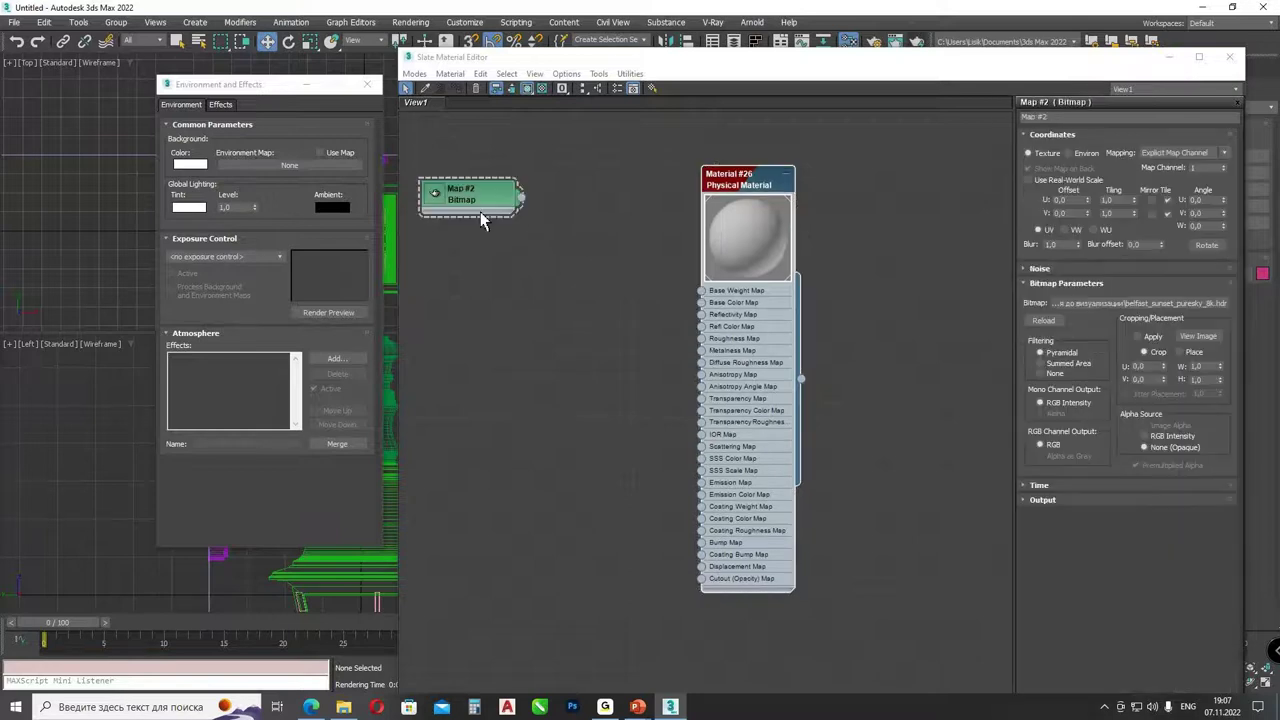
# - Set the HDR bitmap's coordinates to Environ with Spherical Environment mapping, and expand its output settings
pyautogui.moveTo(462, 202); pyautogui.dragTo(527, 210)
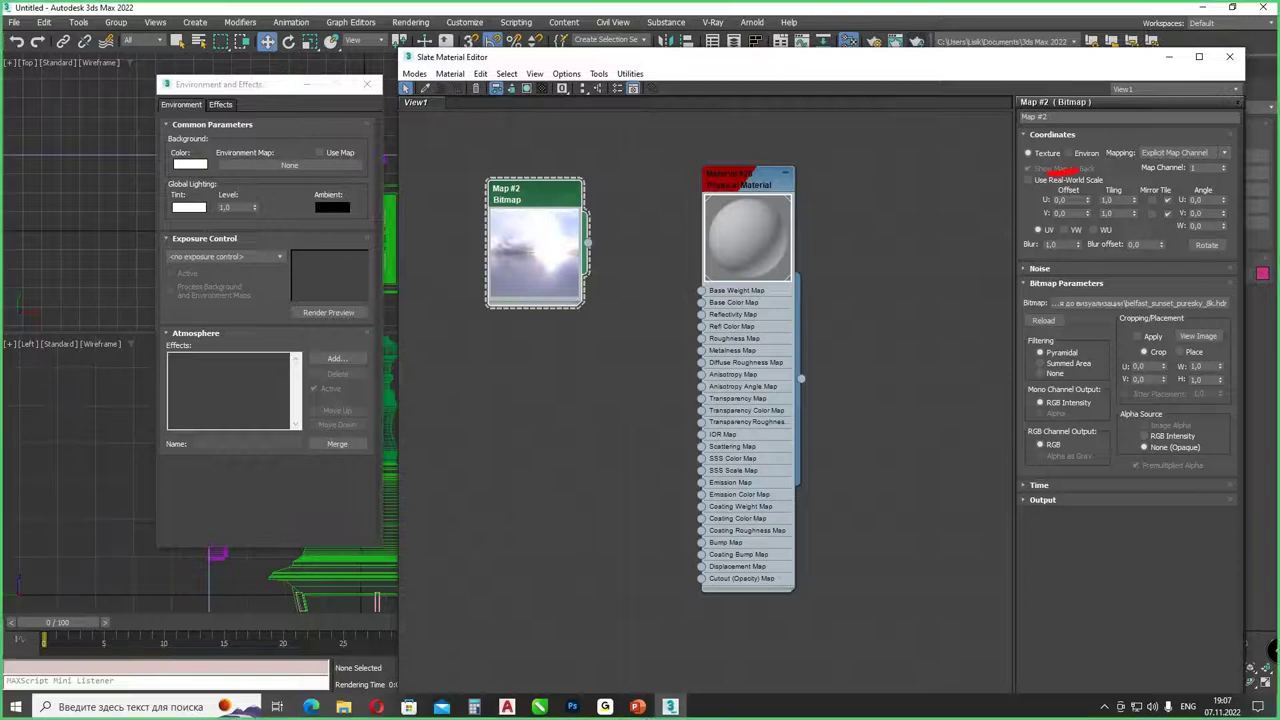
pyautogui.click(1069, 153)
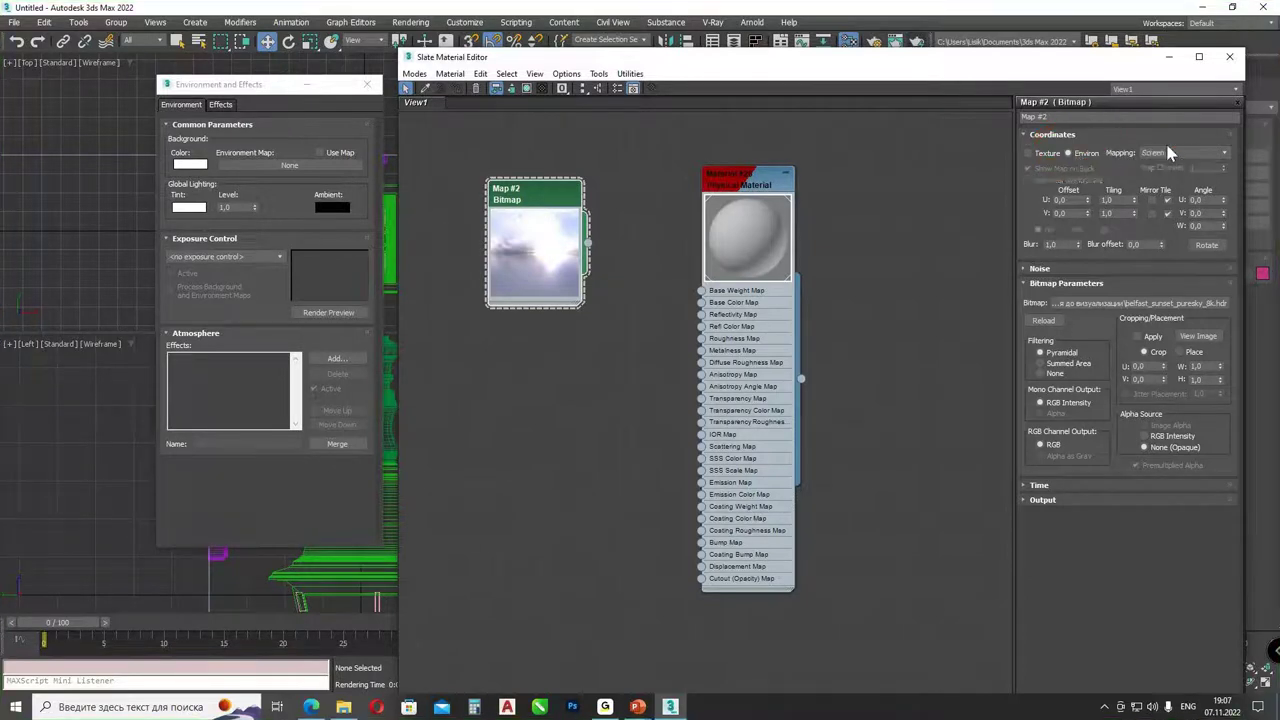
pyautogui.click(1170, 153)
pyautogui.click(1180, 165)
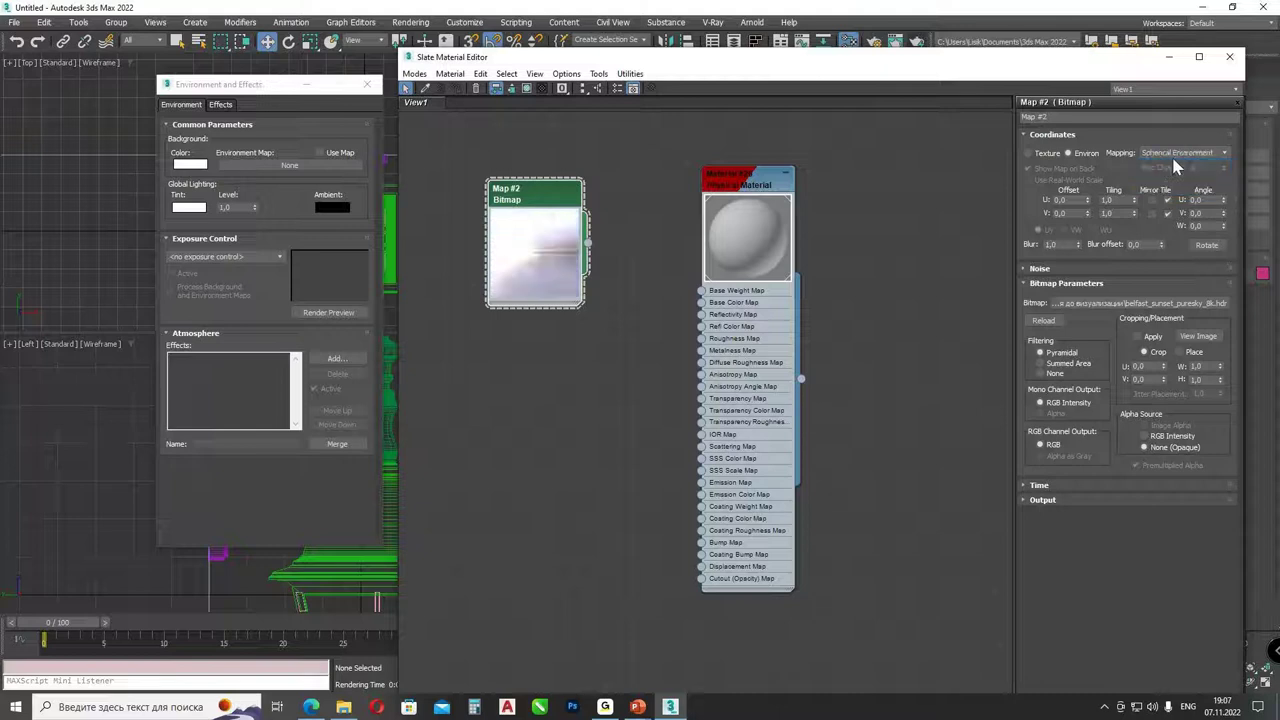
pyautogui.click(1042, 500)
pyautogui.moveTo(1220, 436)
pyautogui.mouseDown()
pyautogui.moveTo(1122, 437)
pyautogui.moveTo(1210, 410)
pyautogui.mouseUp()
pyautogui.press('Escape')
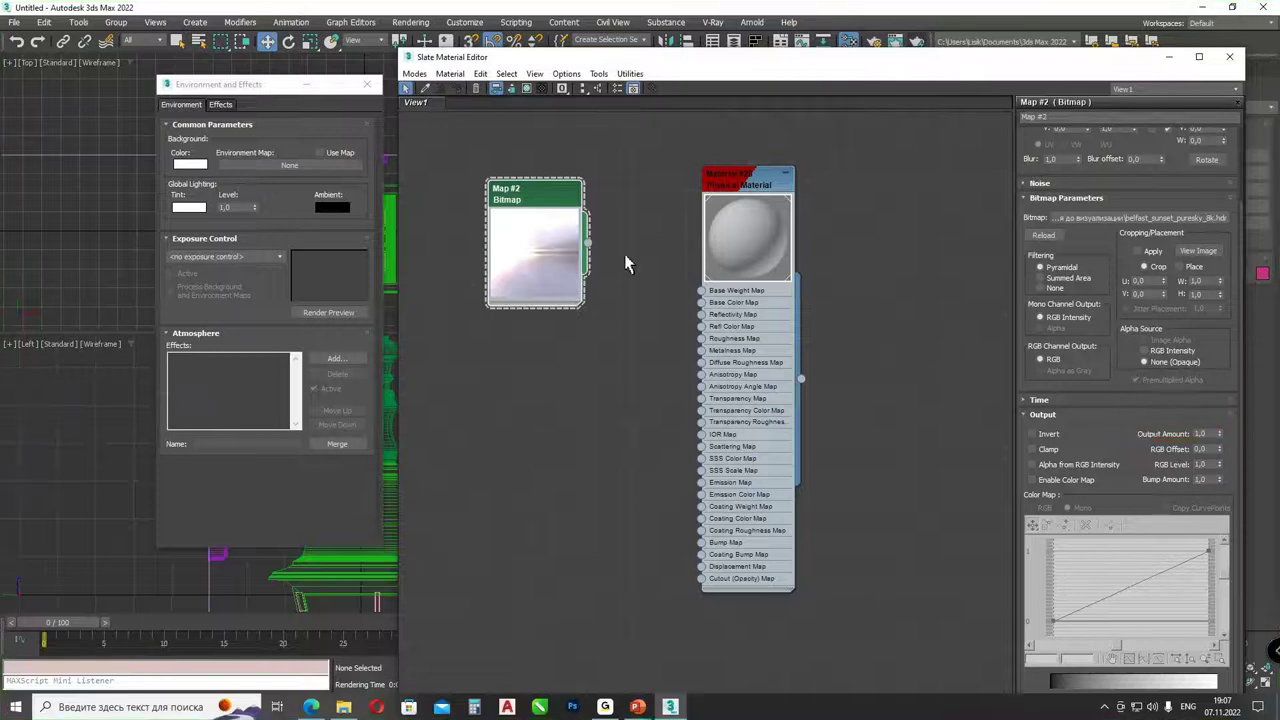
# - Connect the HDR bitmap's output to the Environment Map slot of the rendering environment
pyautogui.moveTo(588, 244)
pyautogui.mouseDown()
pyautogui.moveTo(331, 249)
pyautogui.moveTo(253, 170)
pyautogui.moveTo(658, 250)
pyautogui.moveTo(592, 254)
pyautogui.moveTo(588, 226)
pyautogui.mouseUp()
pyautogui.click(587, 246)
pyautogui.hotkey('ctrl', '2')
pyautogui.moveTo(578, 120)
pyautogui.mouseDown()
pyautogui.moveTo(345, 155)
pyautogui.moveTo(216, 194)
pyautogui.moveTo(205, 151)
pyautogui.mouseUp()
pyautogui.press('Escape')
pyautogui.moveTo(588, 243); pyautogui.dragTo(260, 166)
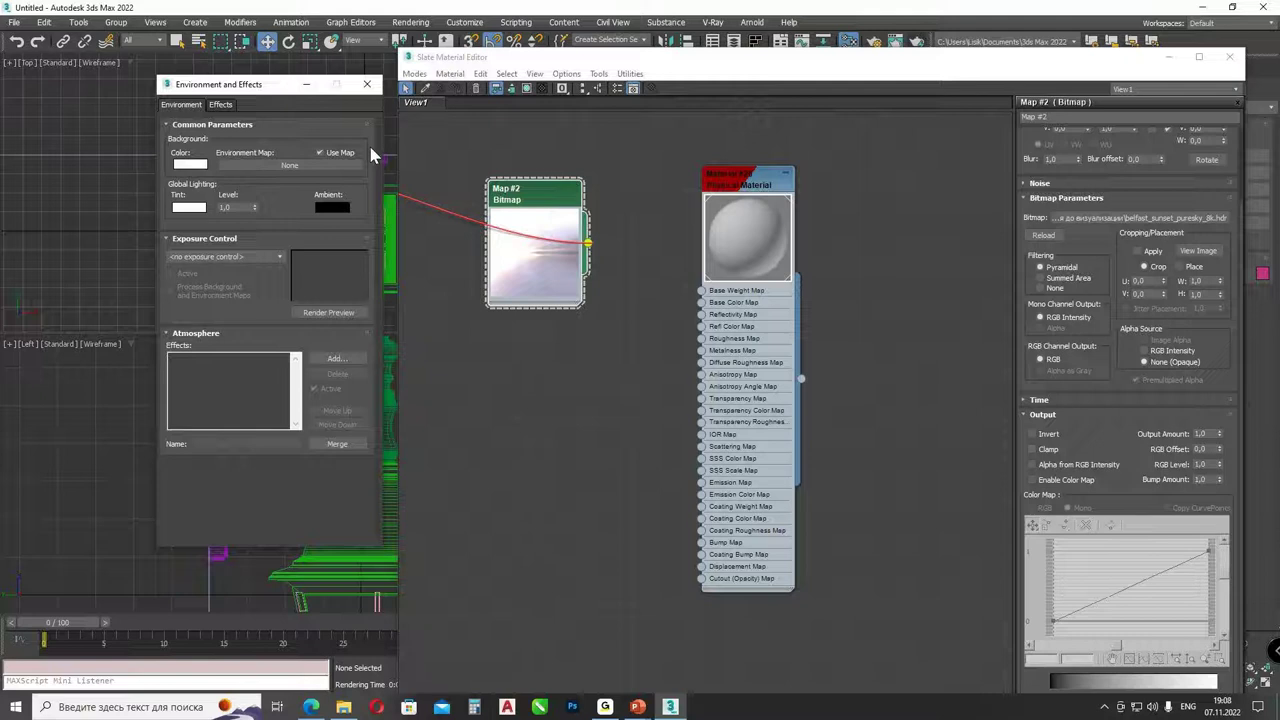
pyautogui.moveTo(370, 153); pyautogui.dragTo(289, 165)
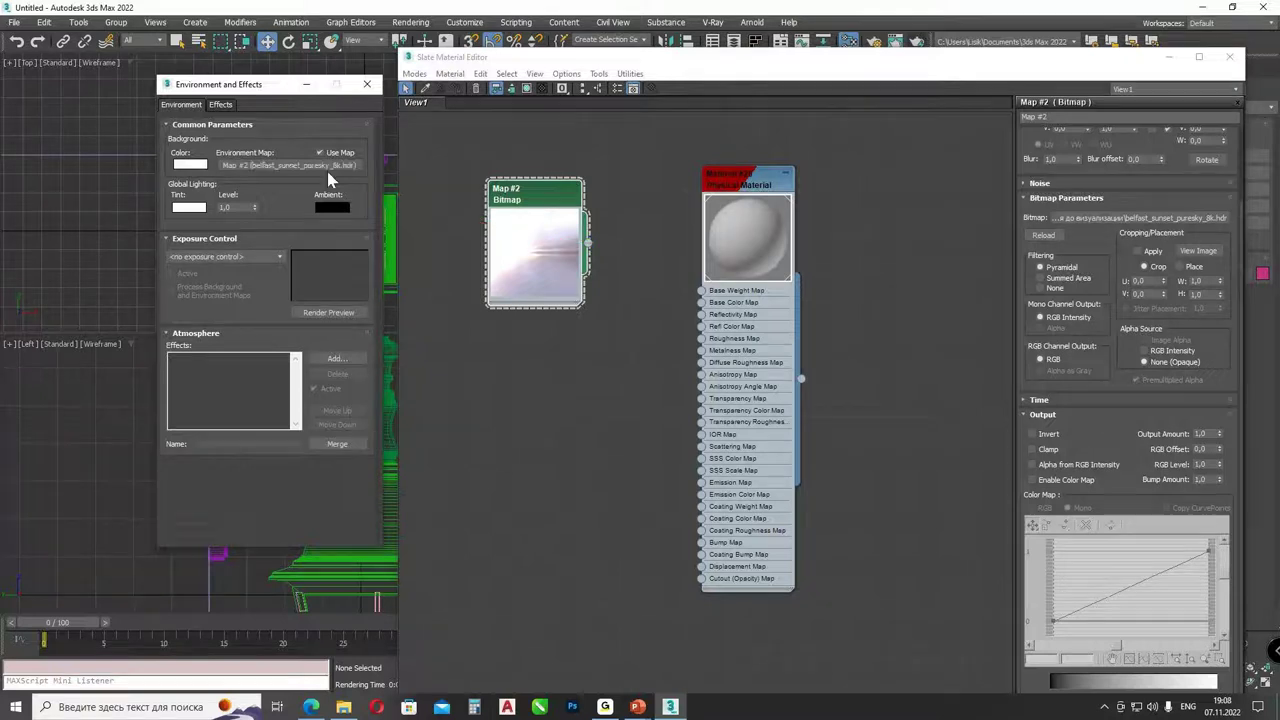
# - Render the perspective view with the HDR environment, and close the rendered frame
pyautogui.moveTo(1106, 55); pyautogui.dragTo(1106, 156)
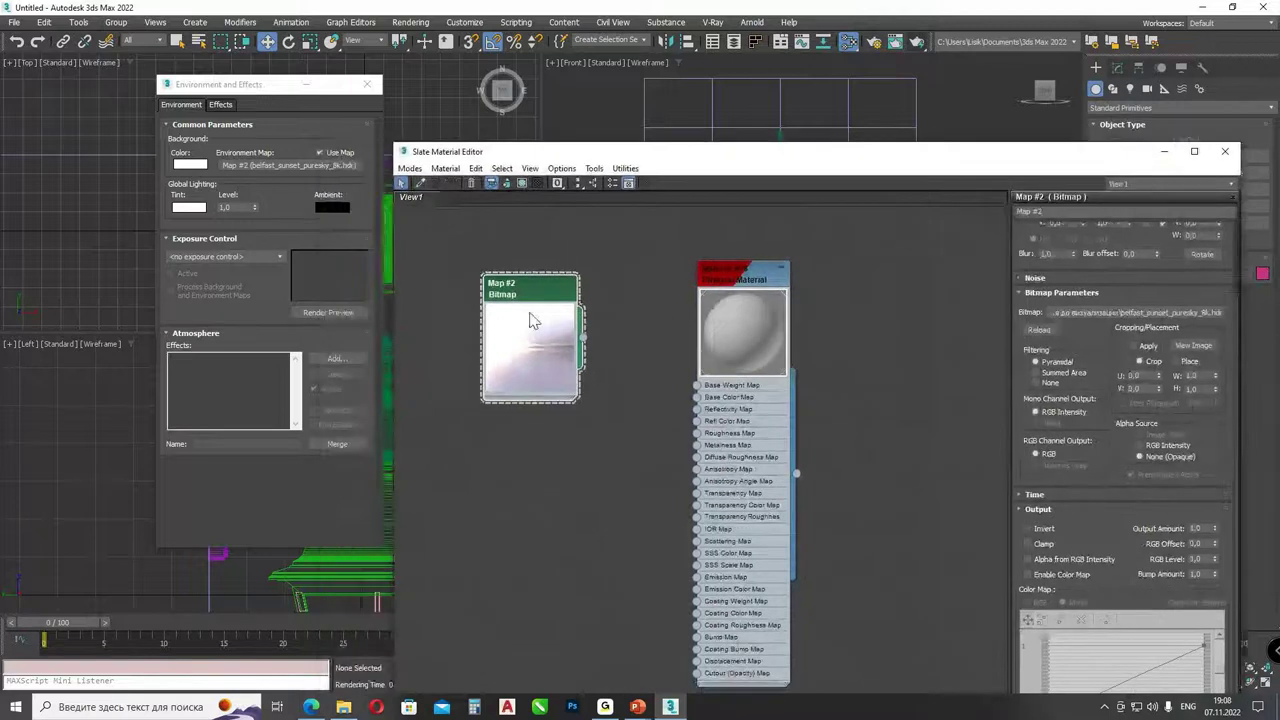
pyautogui.press('8')
pyautogui.moveTo(928, 160); pyautogui.dragTo(295, 65)
pyautogui.click(916, 41)
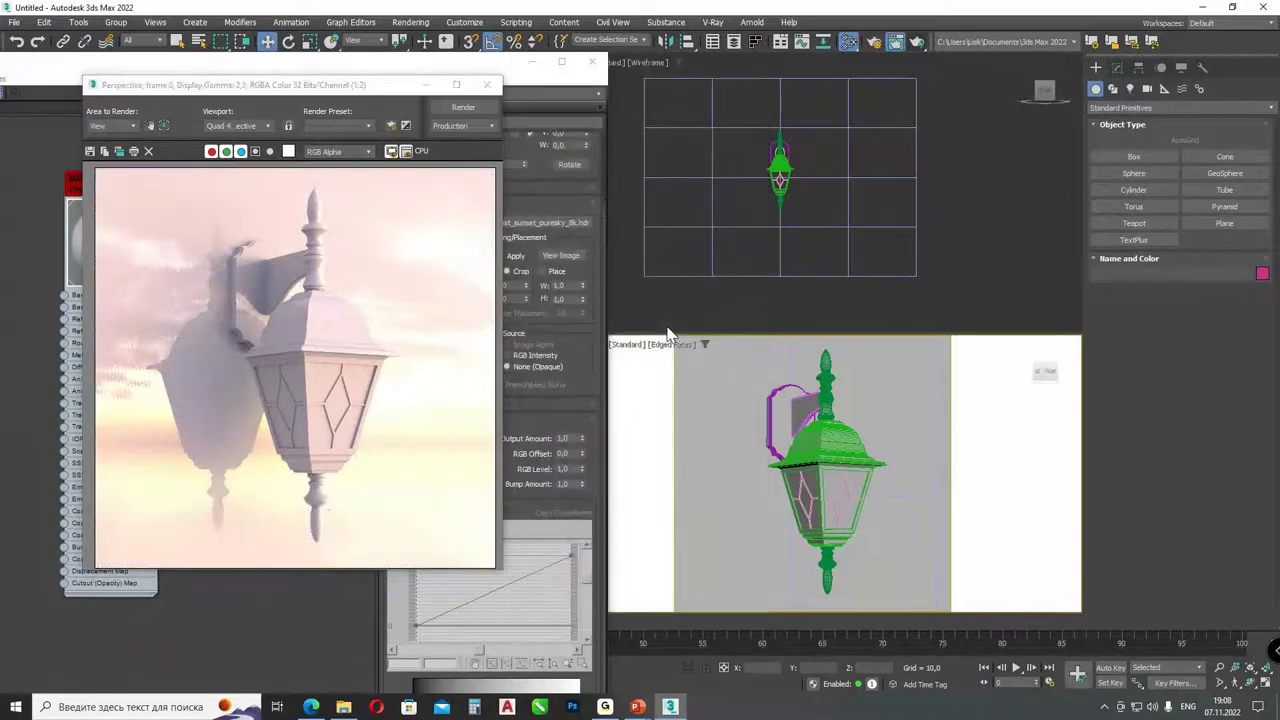
pyautogui.click(486, 84)
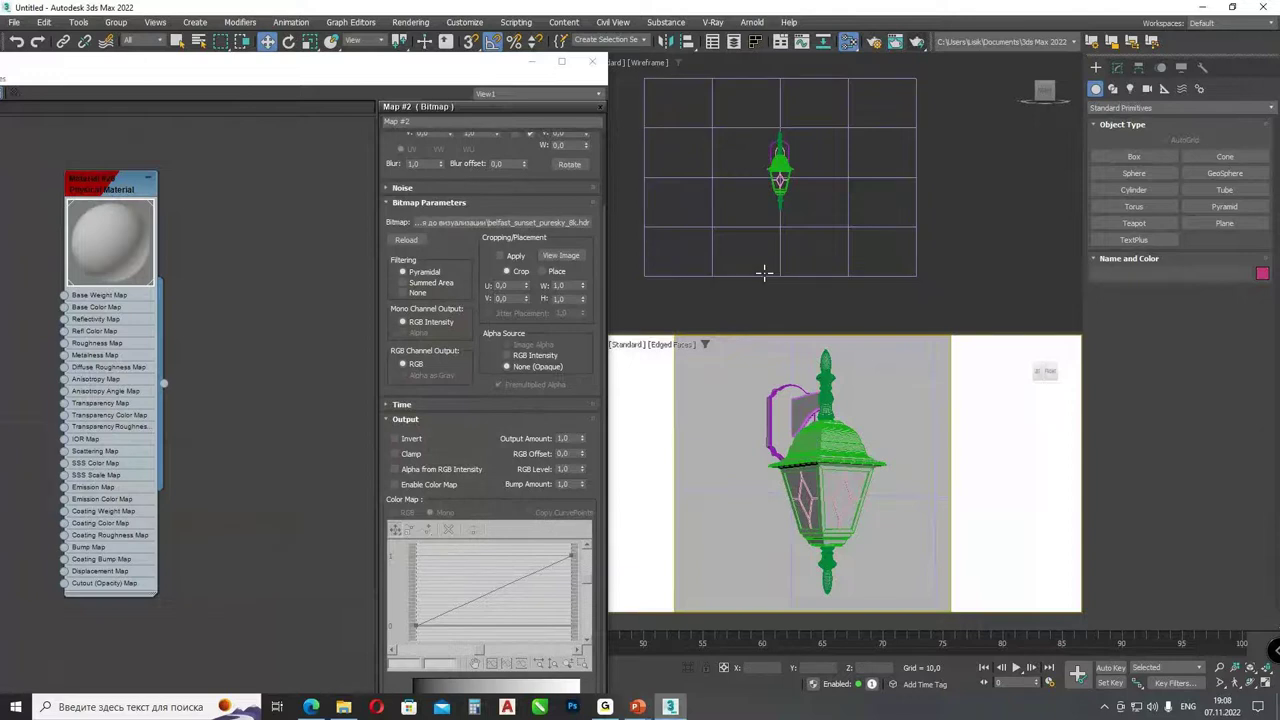
# - Arrange the material editor beside the perspective viewport and start ActiveShade using Arnold in that viewport
pyautogui.moveTo(488, 66); pyautogui.dragTo(621, 45)
pyautogui.scroll(-1, 134, 192)
pyautogui.moveTo(134, 192); pyautogui.dragTo(228, 200, button='middle')
pyautogui.scroll(2, 140, 213)
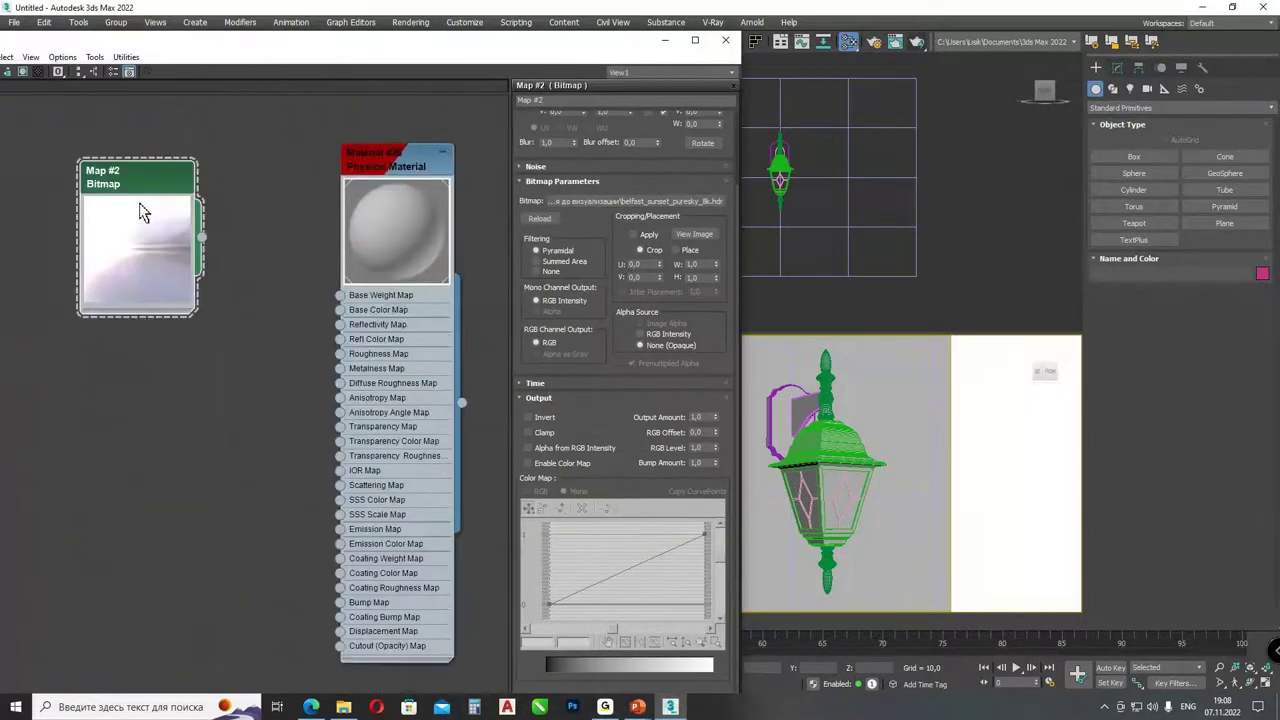
pyautogui.moveTo(140, 200); pyautogui.dragTo(188, 250)
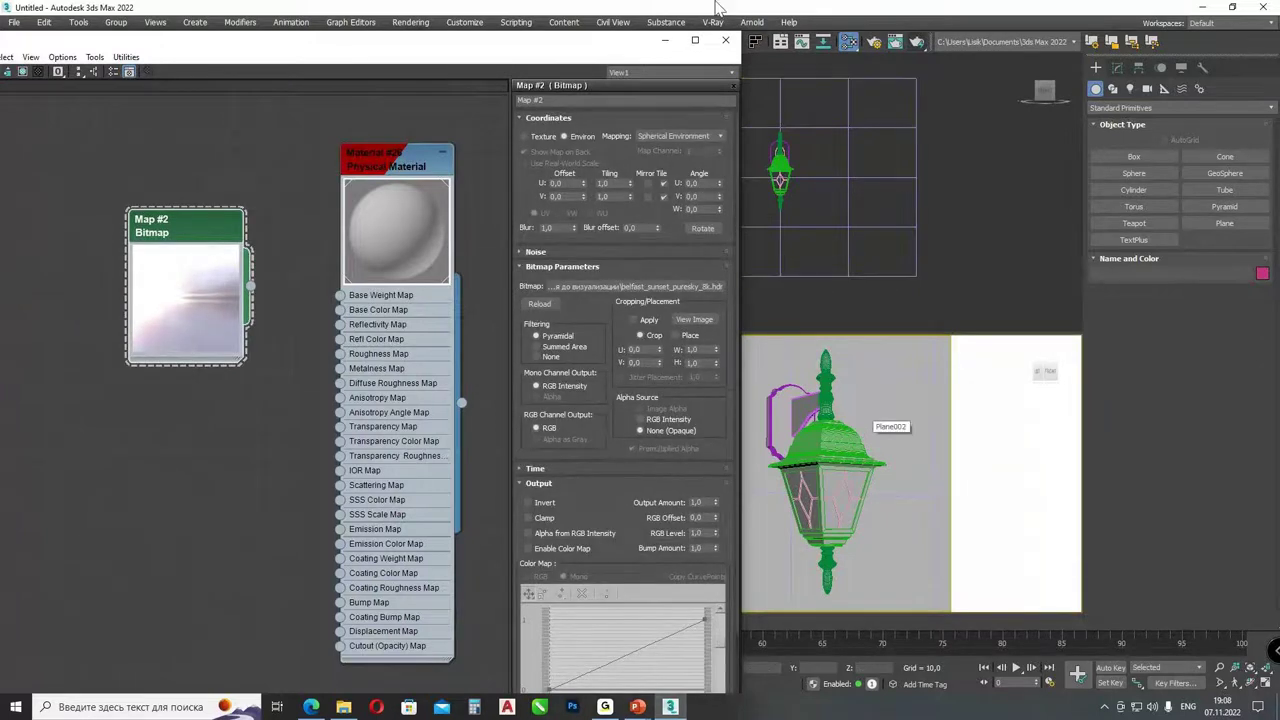
pyautogui.moveTo(616, 49); pyautogui.dragTo(372, 29)
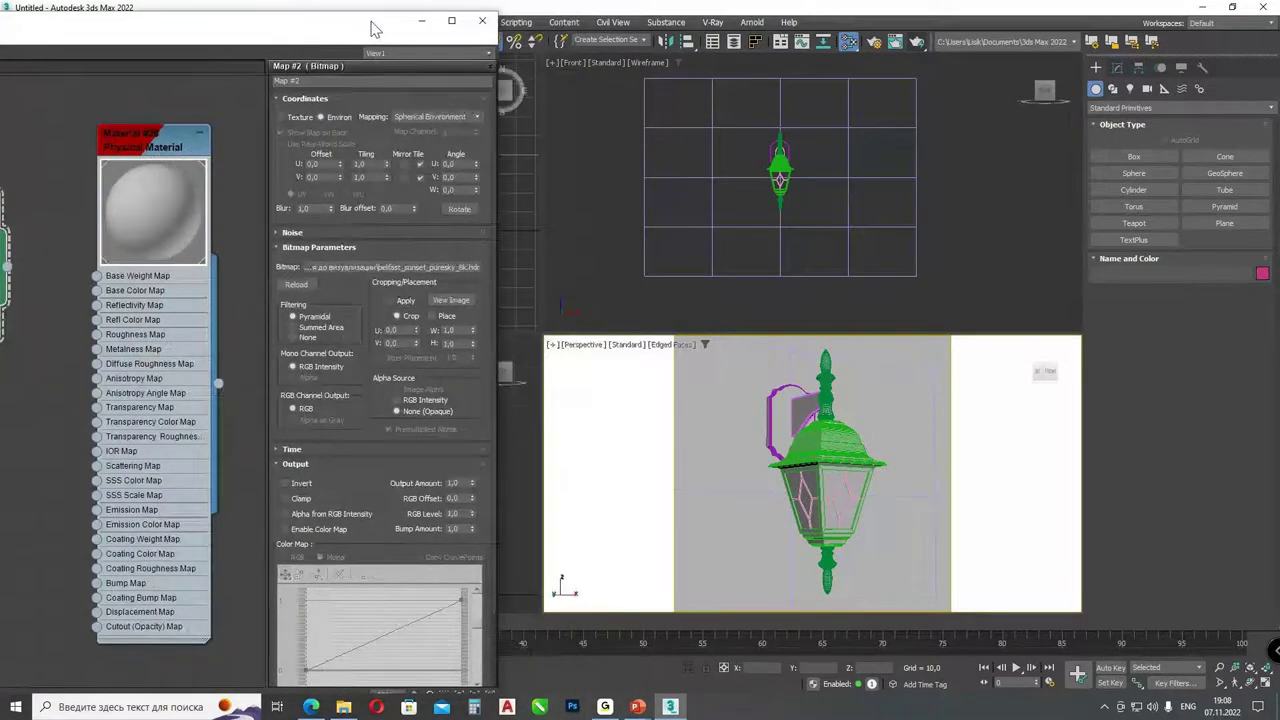
pyautogui.click(569, 209)
pyautogui.click(630, 345)
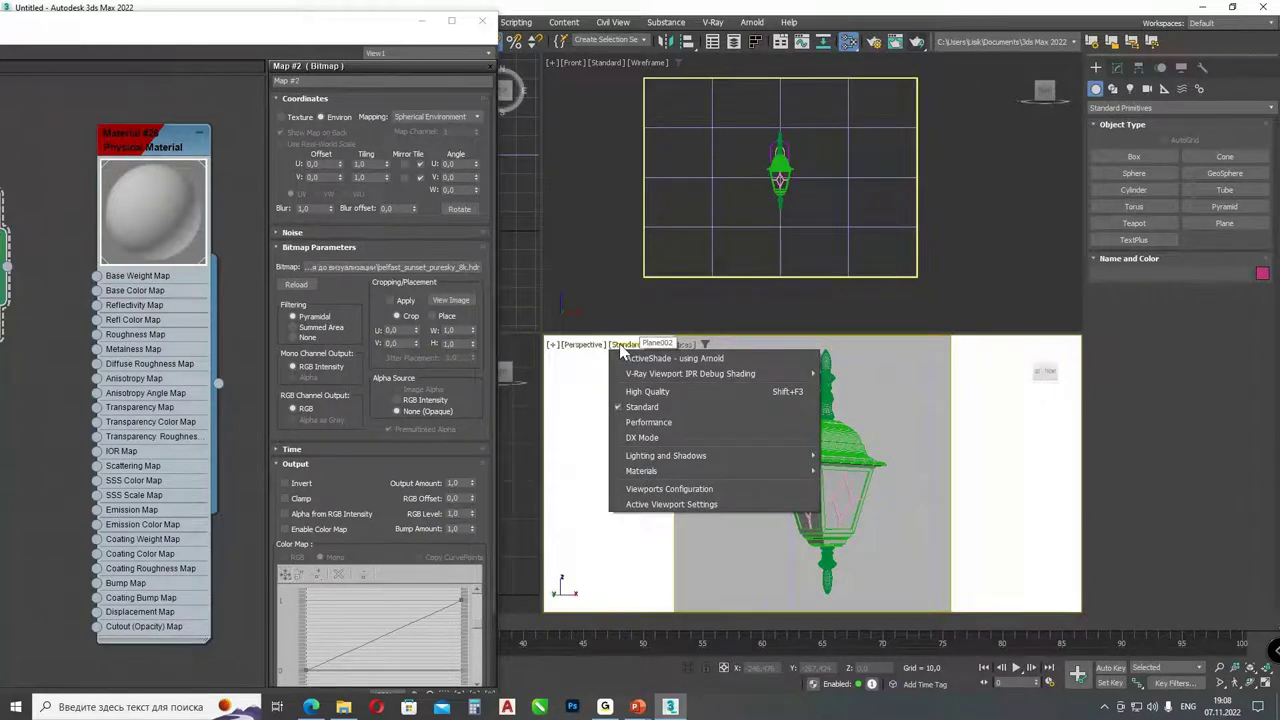
pyautogui.click(667, 360)
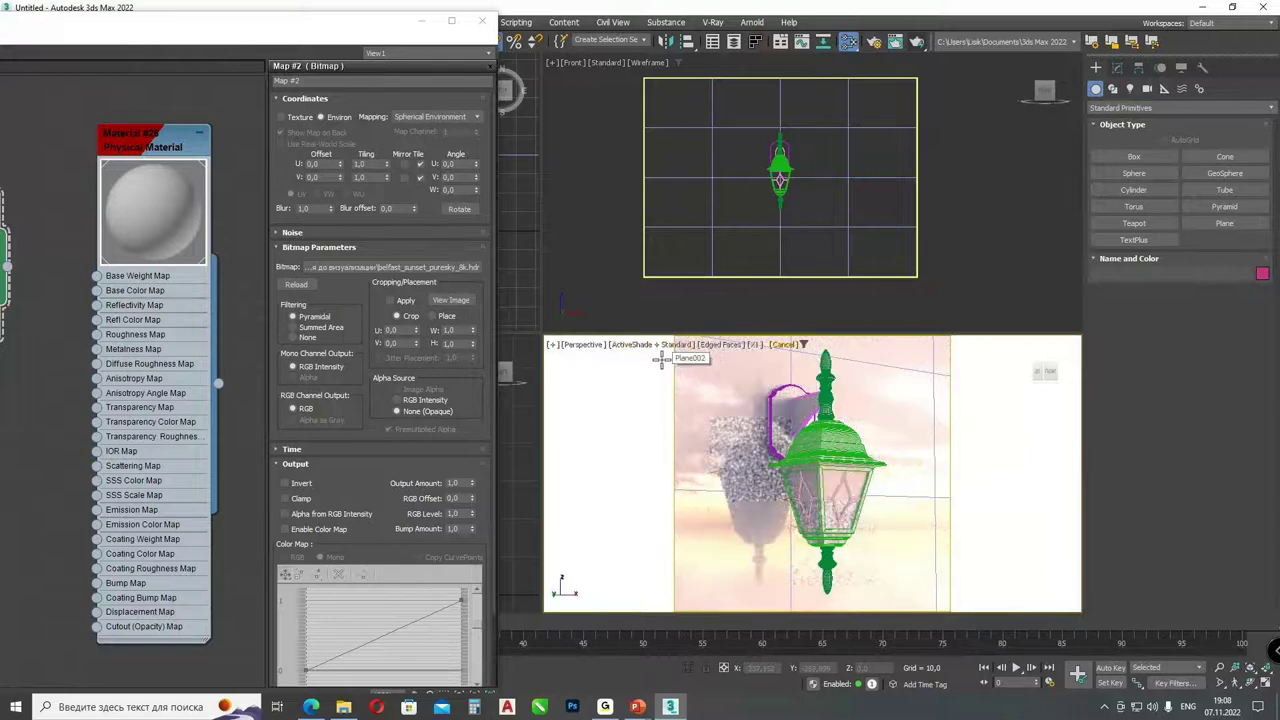
# - Bring the HDR bitmap's settings back into view and lower its Output Amount to 0,3
pyautogui.moveTo(277, 30); pyautogui.dragTo(455, 26)
pyautogui.moveTo(140, 208); pyautogui.dragTo(176, 190)
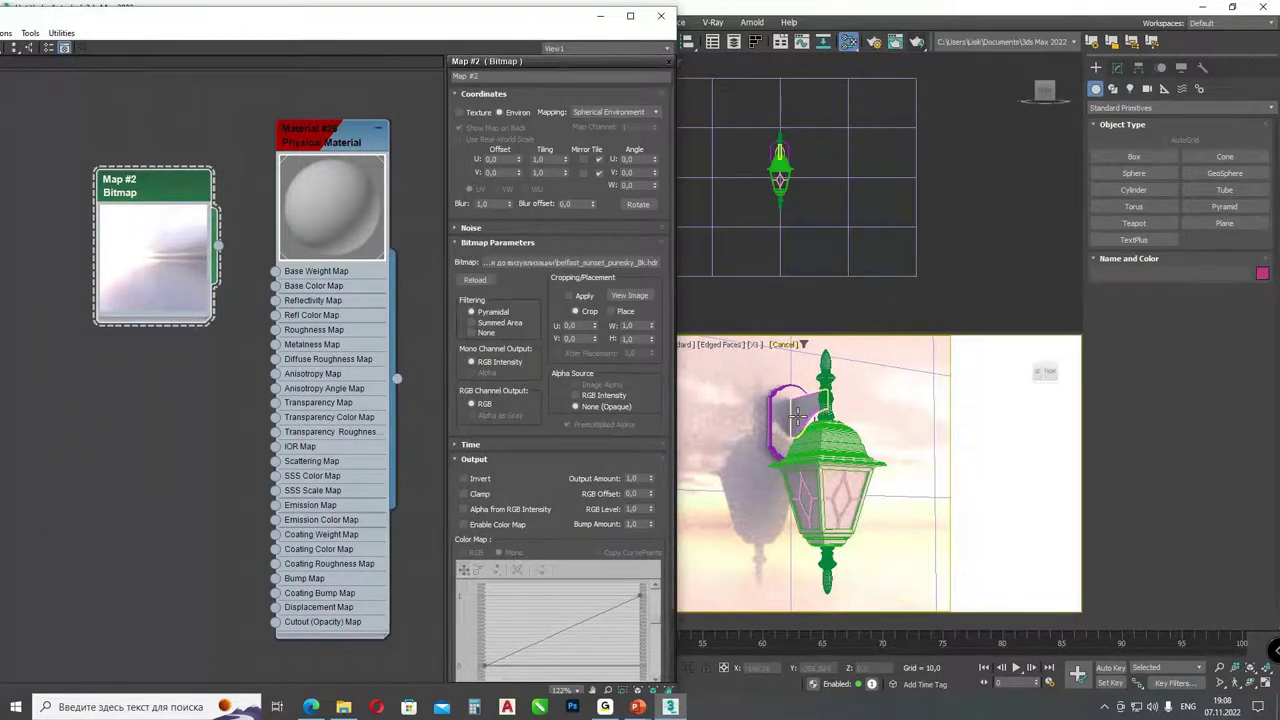
pyautogui.doubleClick(640, 478)
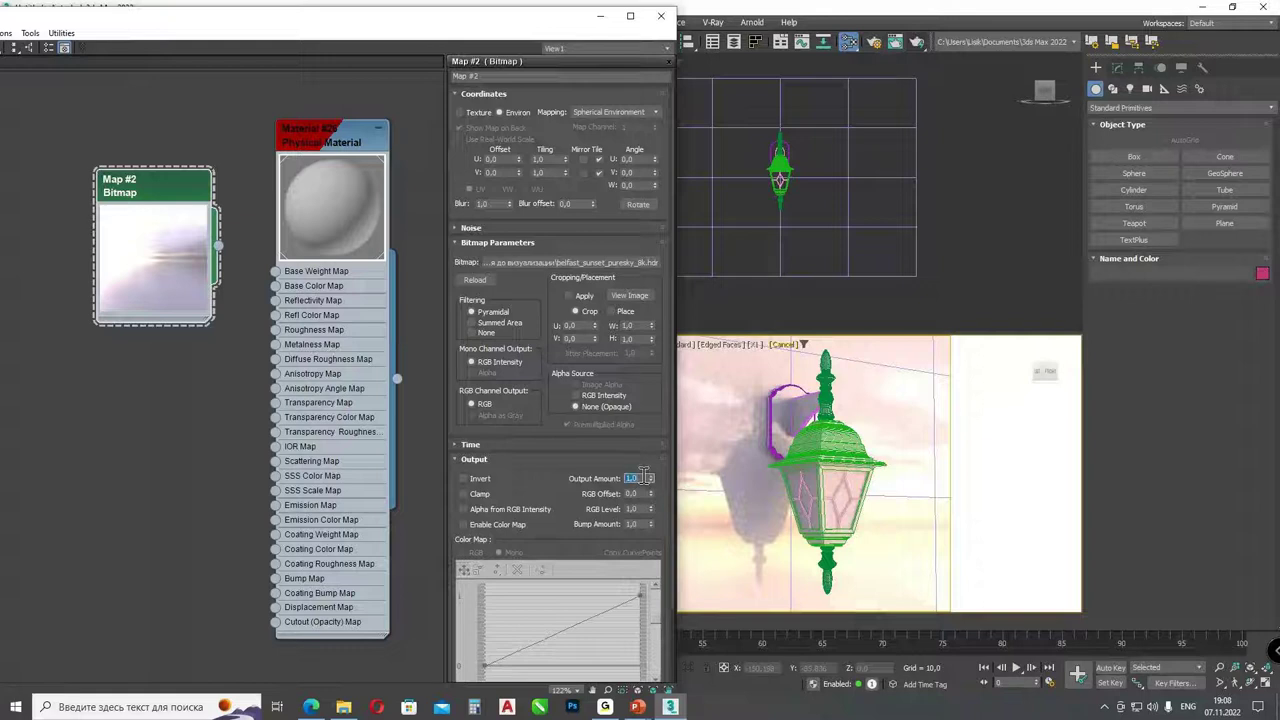
pyautogui.write('0,9')
pyautogui.press('Return')
pyautogui.click(645, 478)
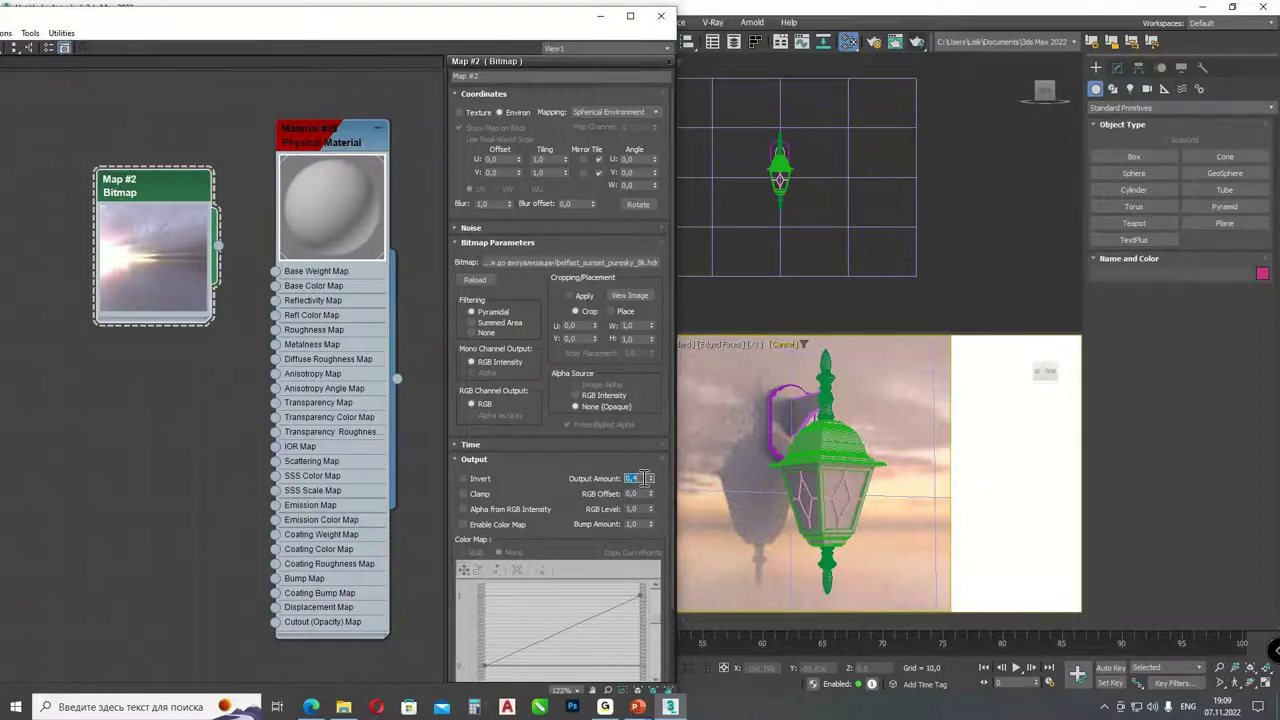
pyautogui.scroll(-1, 645, 478)
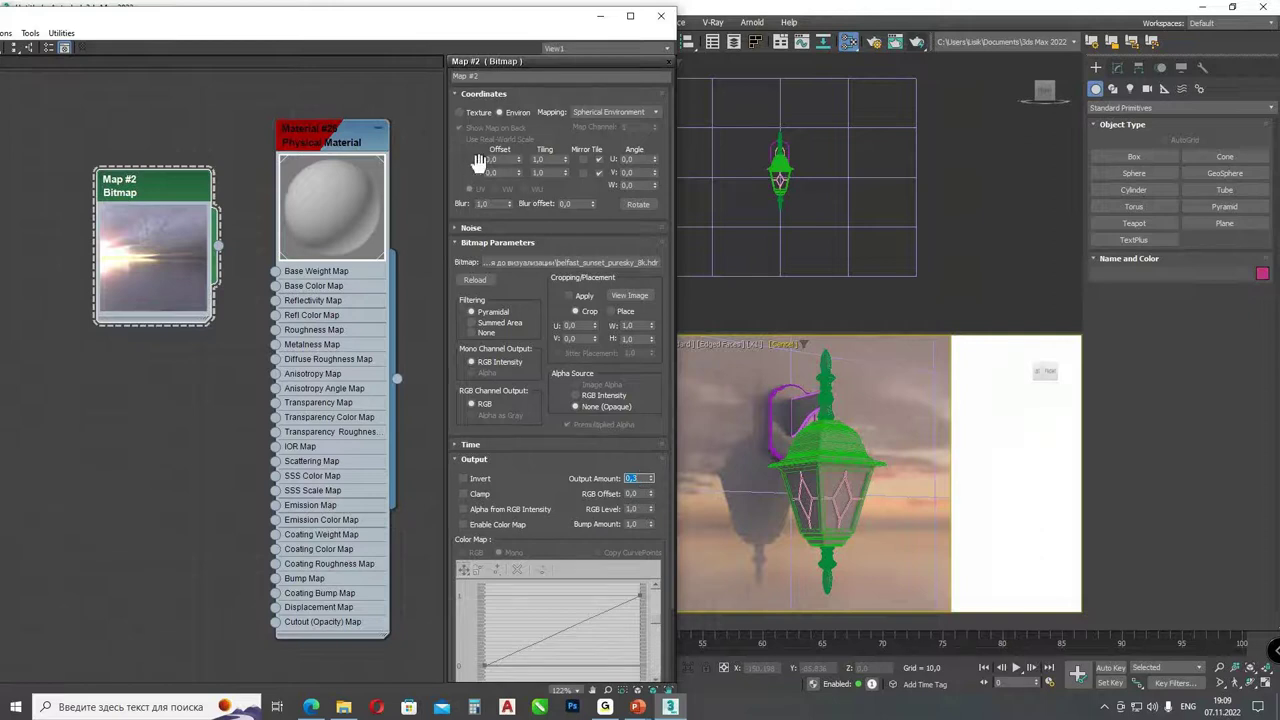
pyautogui.moveTo(458, 147); pyautogui.dragTo(464, 151)
pyautogui.moveTo(12, 270)
pyautogui.mouseDown()
pyautogui.moveTo(30, 283)
pyautogui.moveTo(58, 275)
pyautogui.mouseUp()
pyautogui.moveTo(160, 248); pyautogui.dragTo(190, 342)
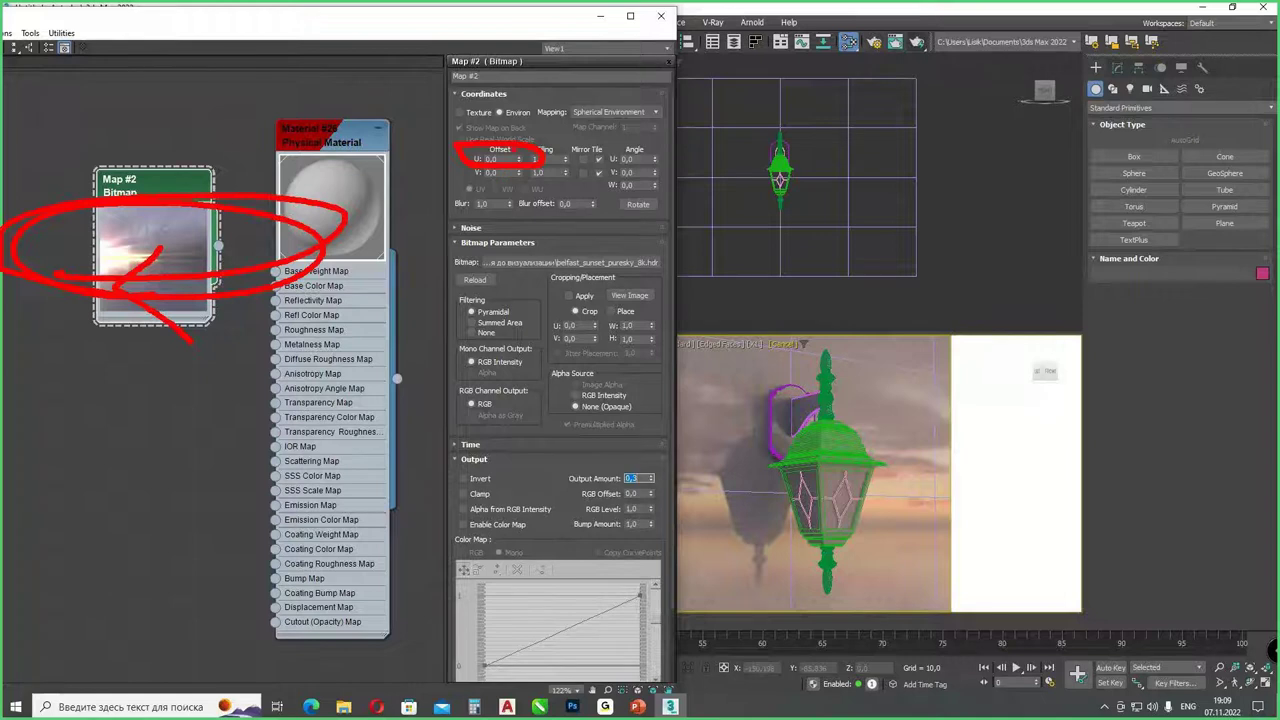
pyautogui.moveTo(565, 159); pyautogui.dragTo(598, 210)
pyautogui.moveTo(67, 383); pyautogui.dragTo(150, 428)
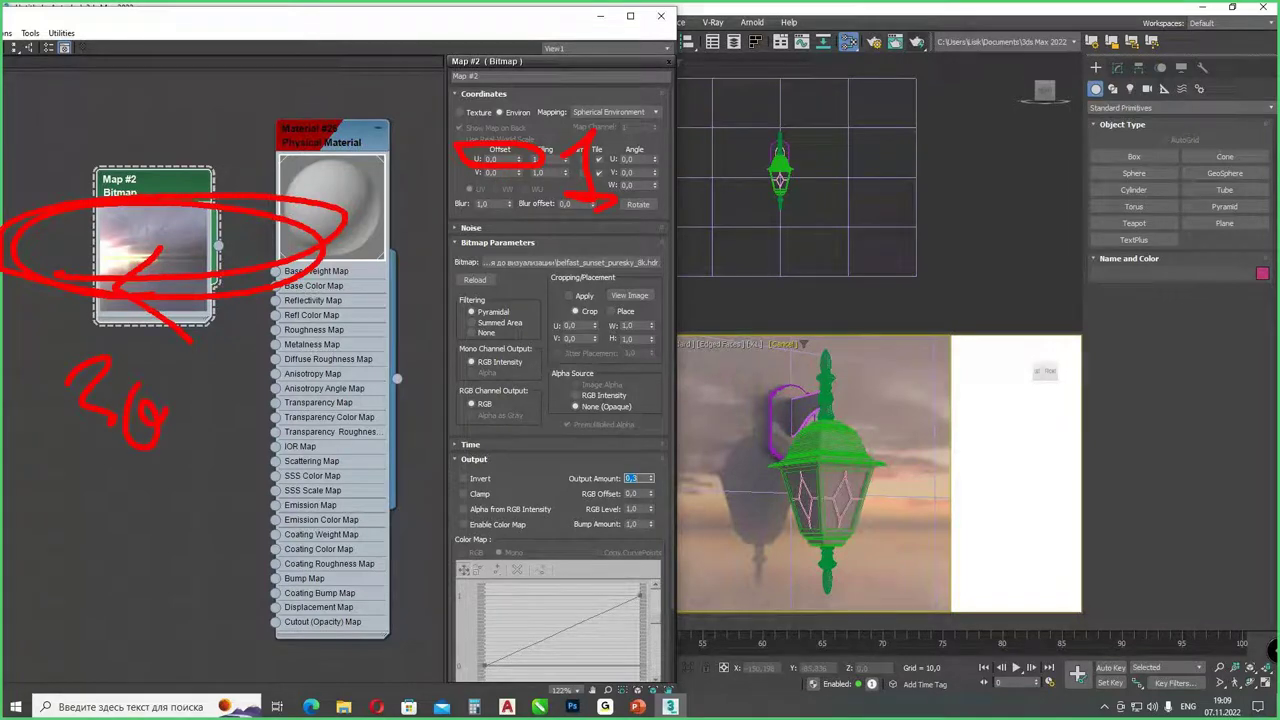
pyautogui.press('Escape')
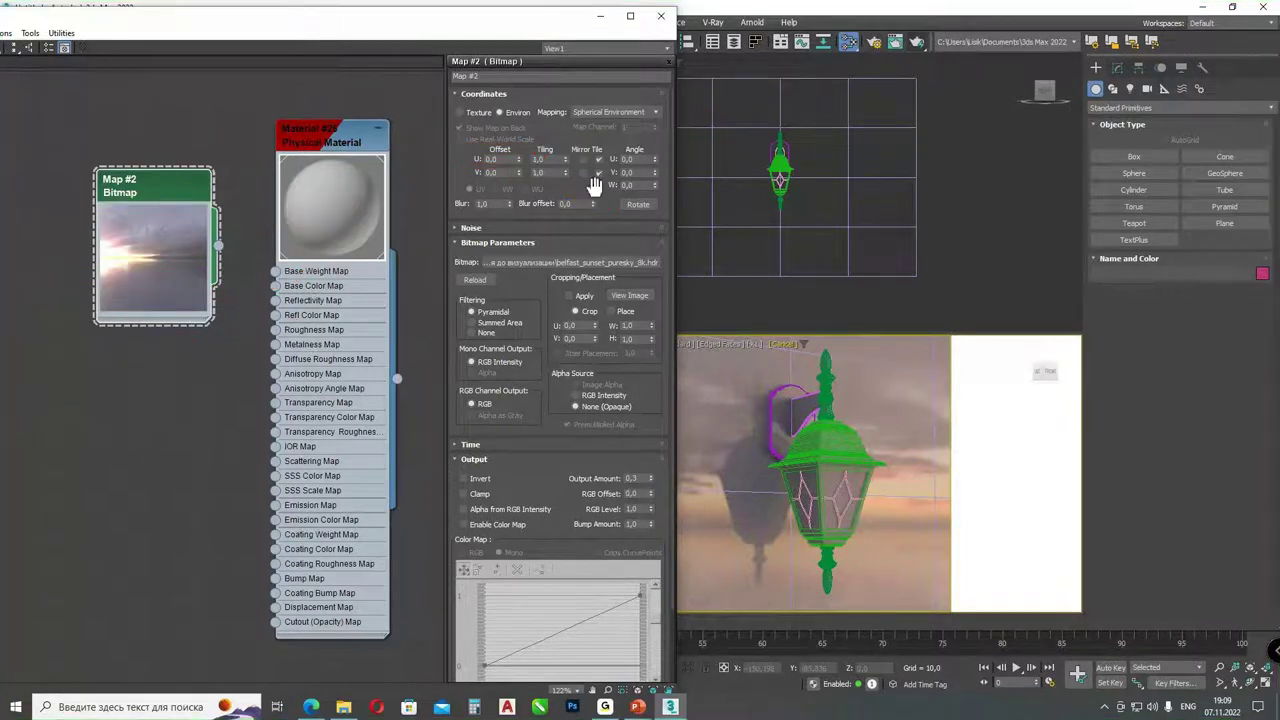
# - Try U offsets of 0,25 and -0,15 on the HDR bitmap, and turn off edged faces in the perspective viewport
pyautogui.click(506, 158)
pyautogui.press('Return')
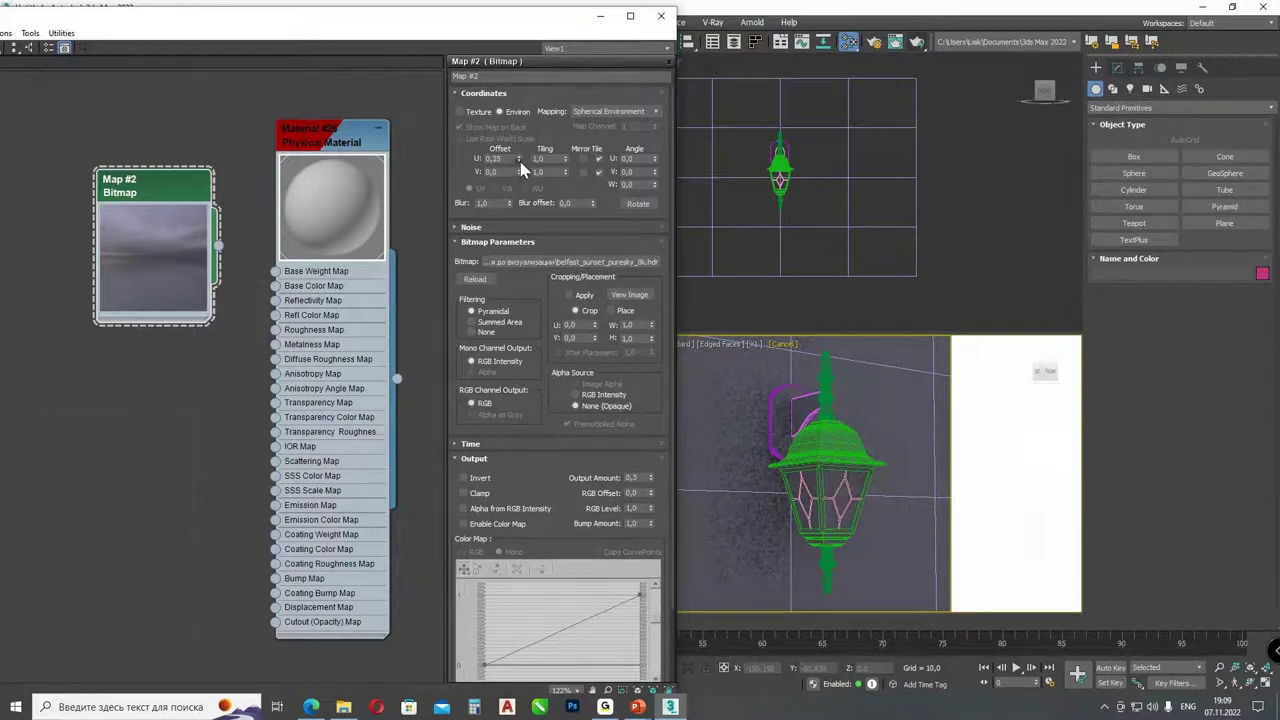
pyautogui.moveTo(521, 166); pyautogui.dragTo(527, 187)
pyautogui.press('F4')
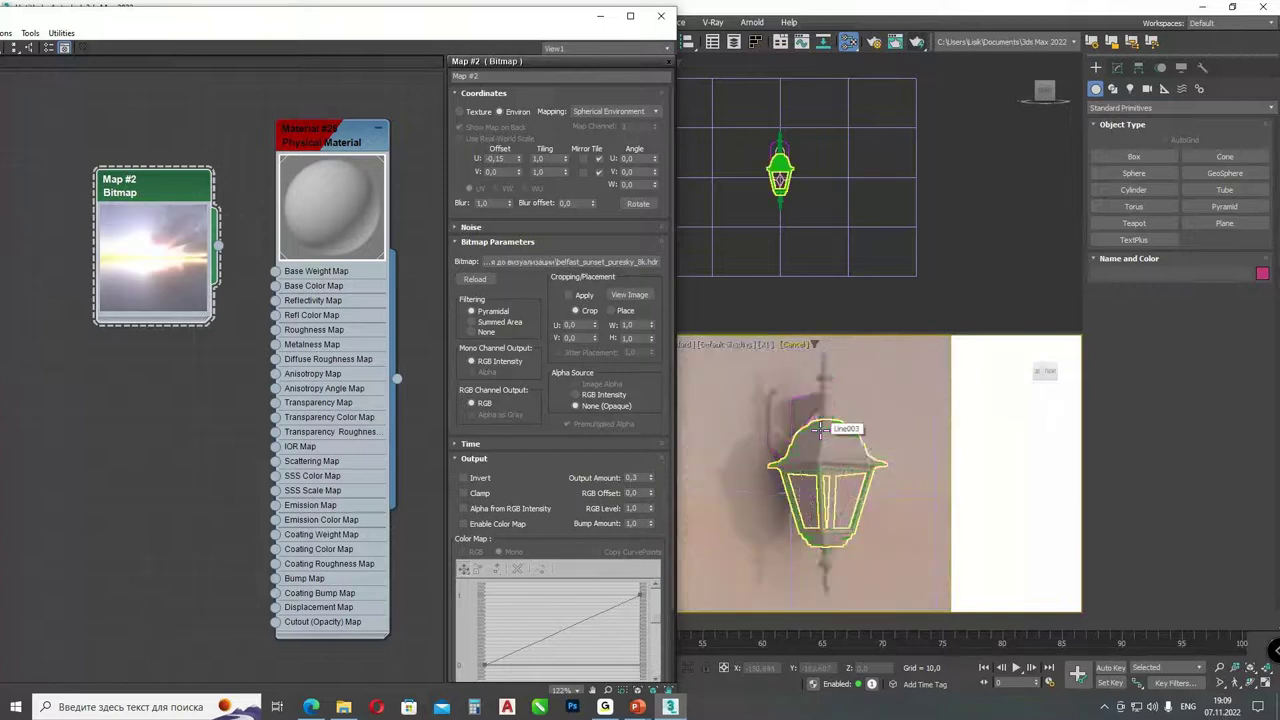
# - Try U offsets down to -1,24 on the HDR bitmap to compare the lighting, and reset the offset to 0,0
pyautogui.click(518, 162)
pyautogui.moveTo(519, 172); pyautogui.dragTo(524, 178)
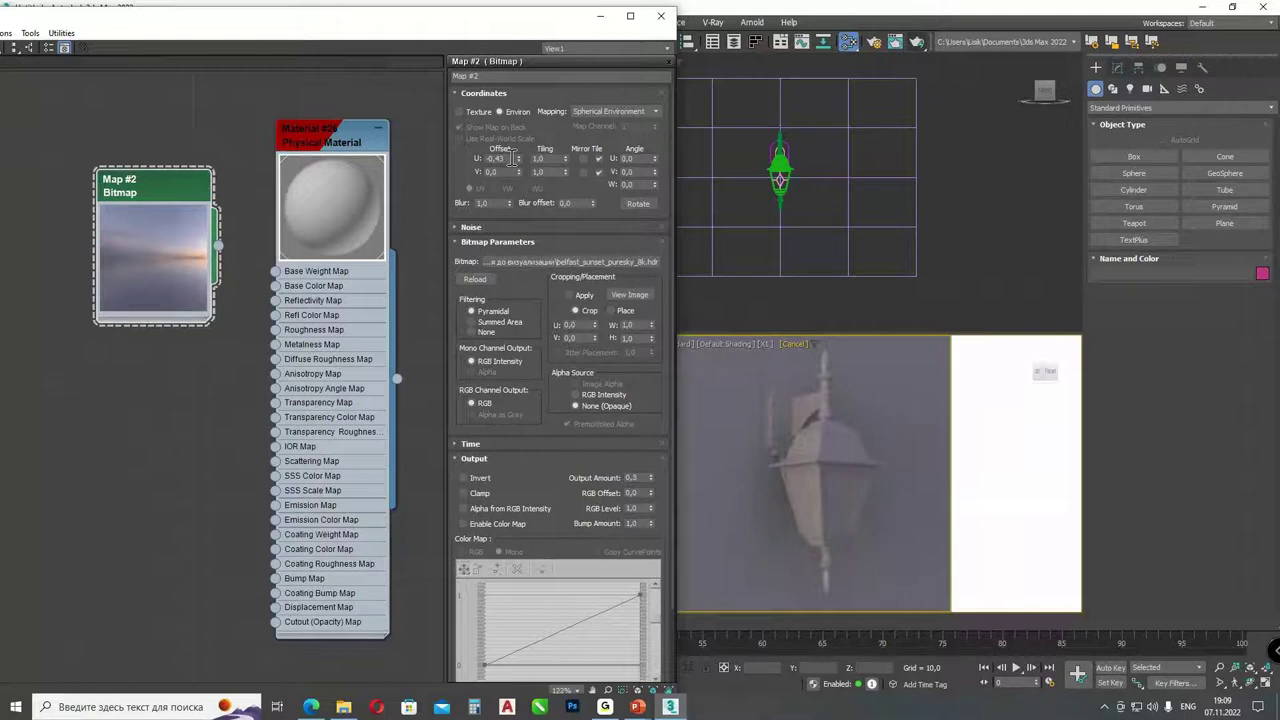
pyautogui.moveTo(519, 158); pyautogui.dragTo(519, 154)
pyautogui.moveTo(683, 211); pyautogui.dragTo(682, 208)
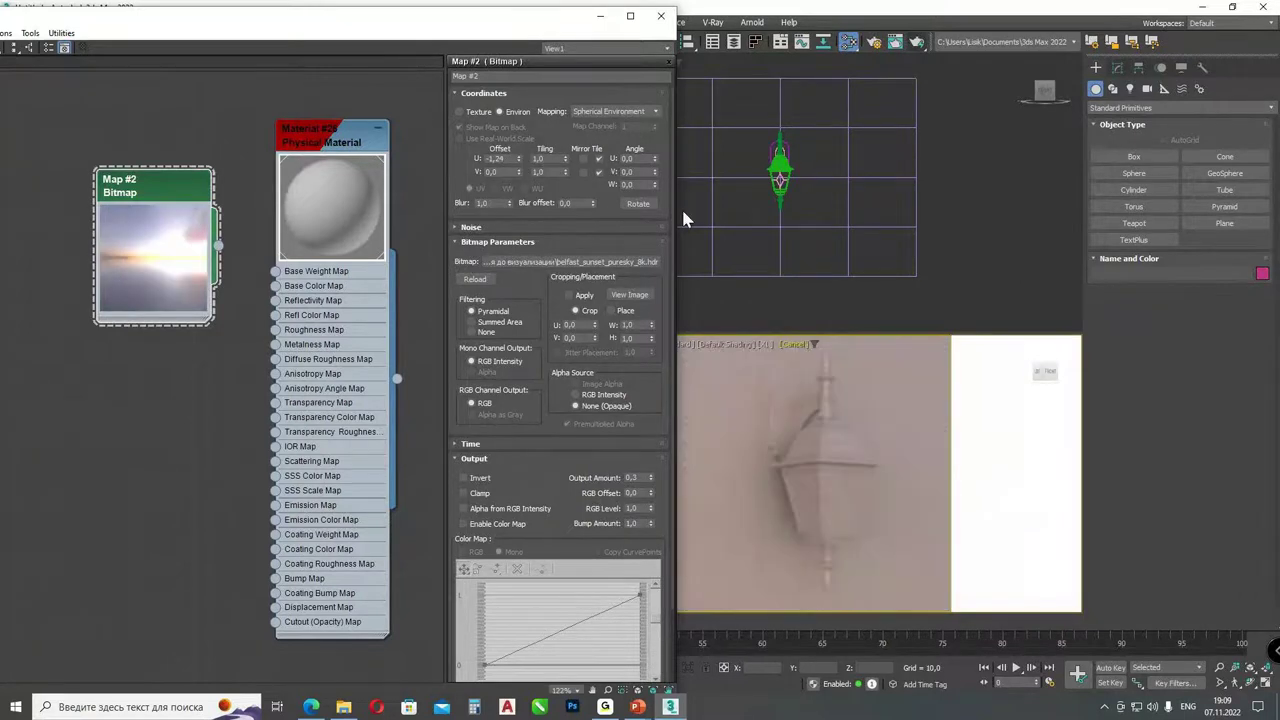
pyautogui.rightClick(519, 158)
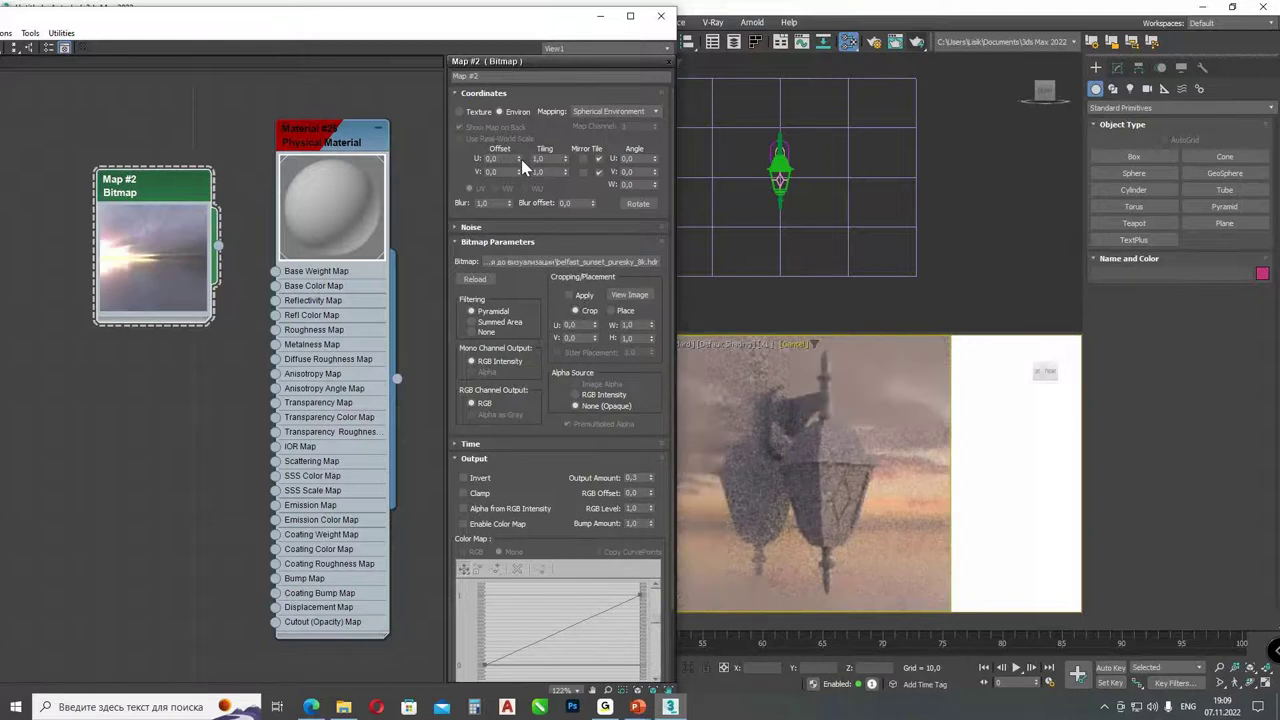
# - Shift the HDR bitmap horizontally to a U offset of -0,95 so the sun casts the lamp's shadow on the wall
pyautogui.moveTo(521, 172); pyautogui.dragTo(545, 222)
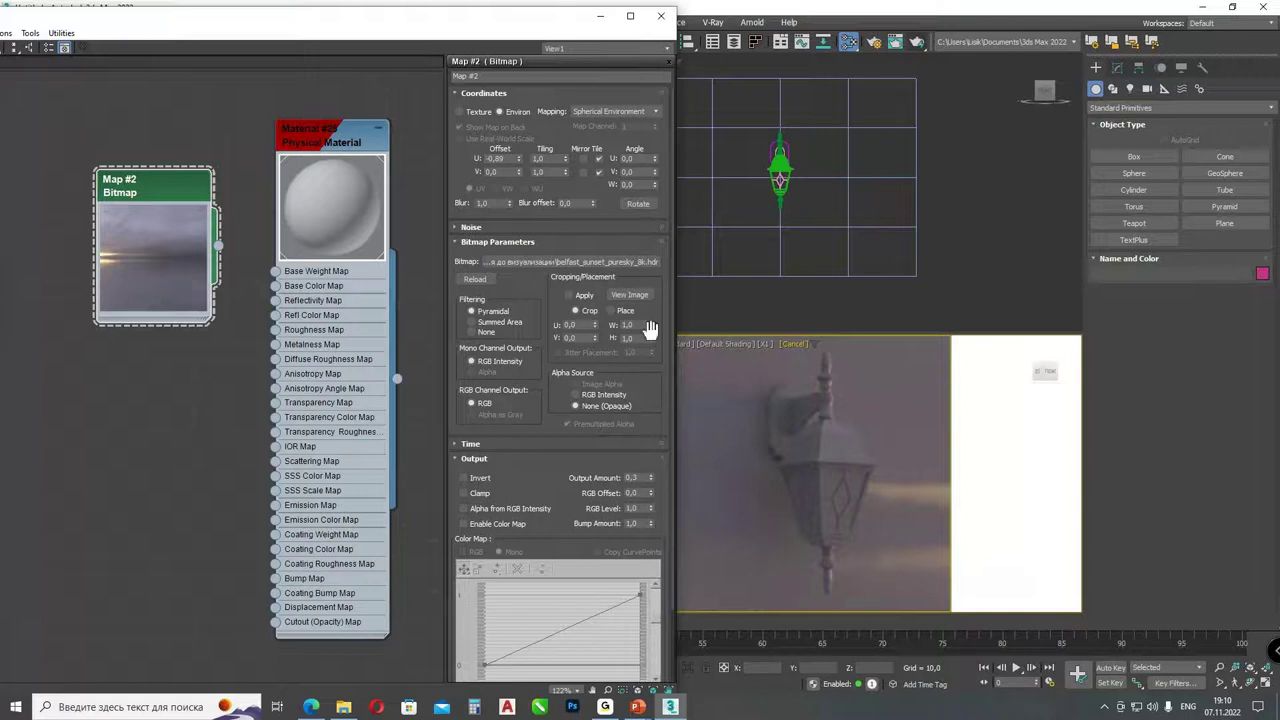
pyautogui.click(519, 161)
pyautogui.click(520, 162)
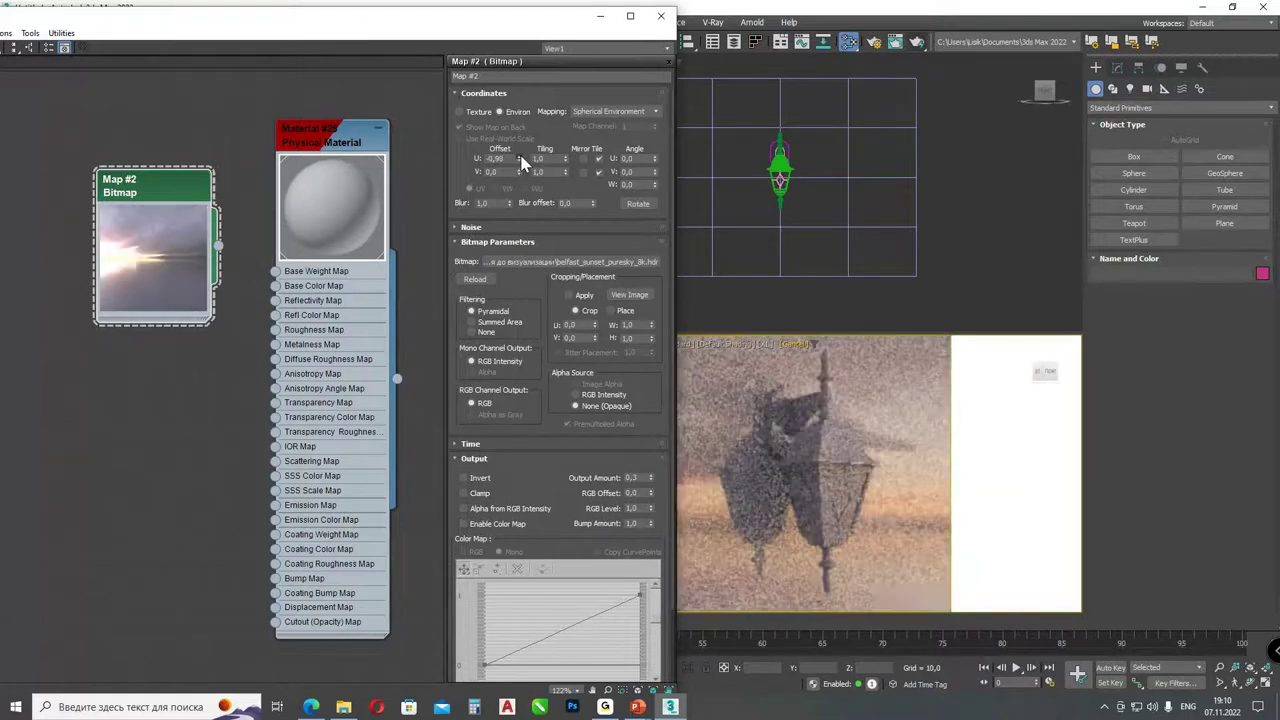
pyautogui.click(519, 157)
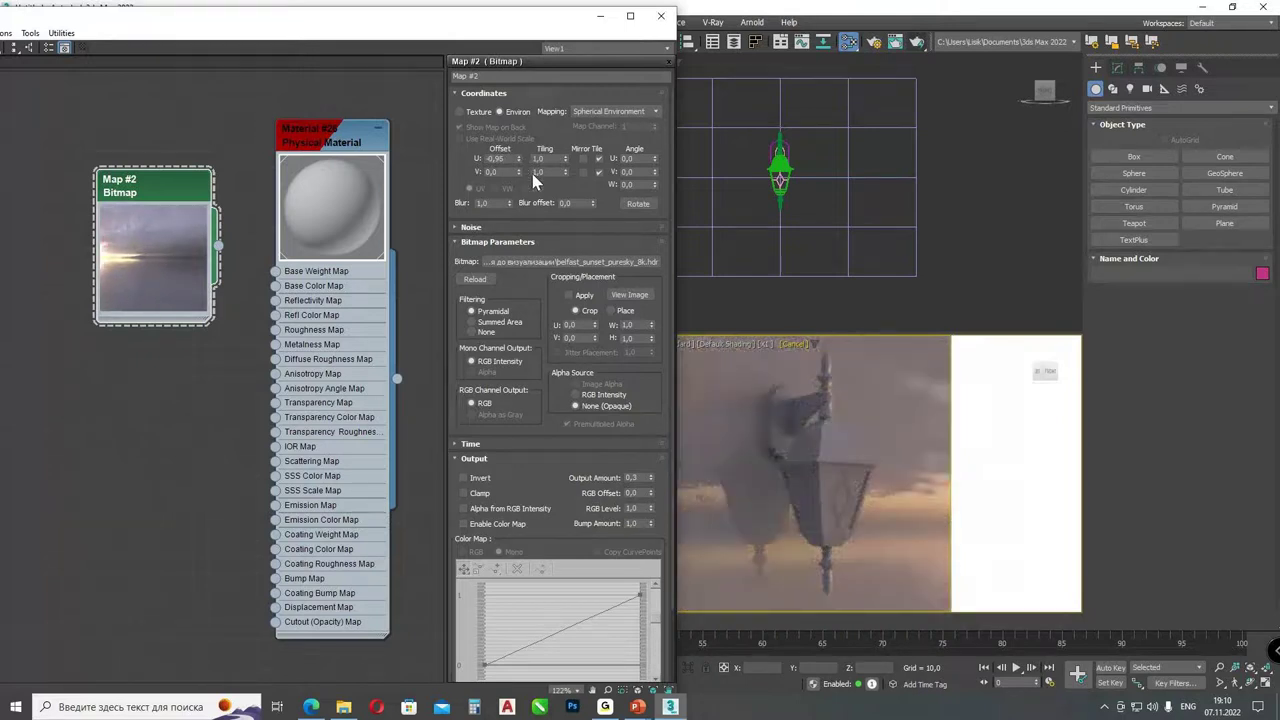
# - Set the HDR bitmap's Output Amount to 0,25
pyautogui.doubleClick(635, 478)
pyautogui.write('0,25')
pyautogui.press('Return')
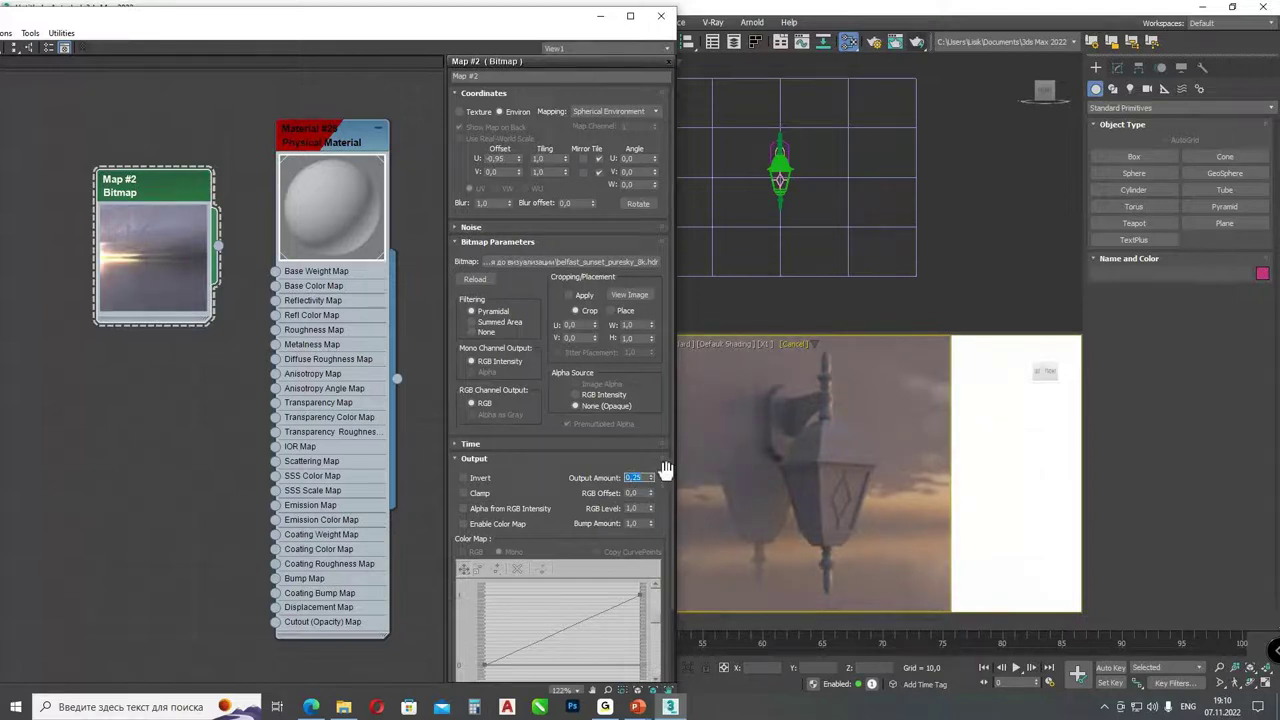
# - Close the material editor and mark up the rendered lamp area and the white side areas in the ActiveShade viewport
pyautogui.click(661, 16)
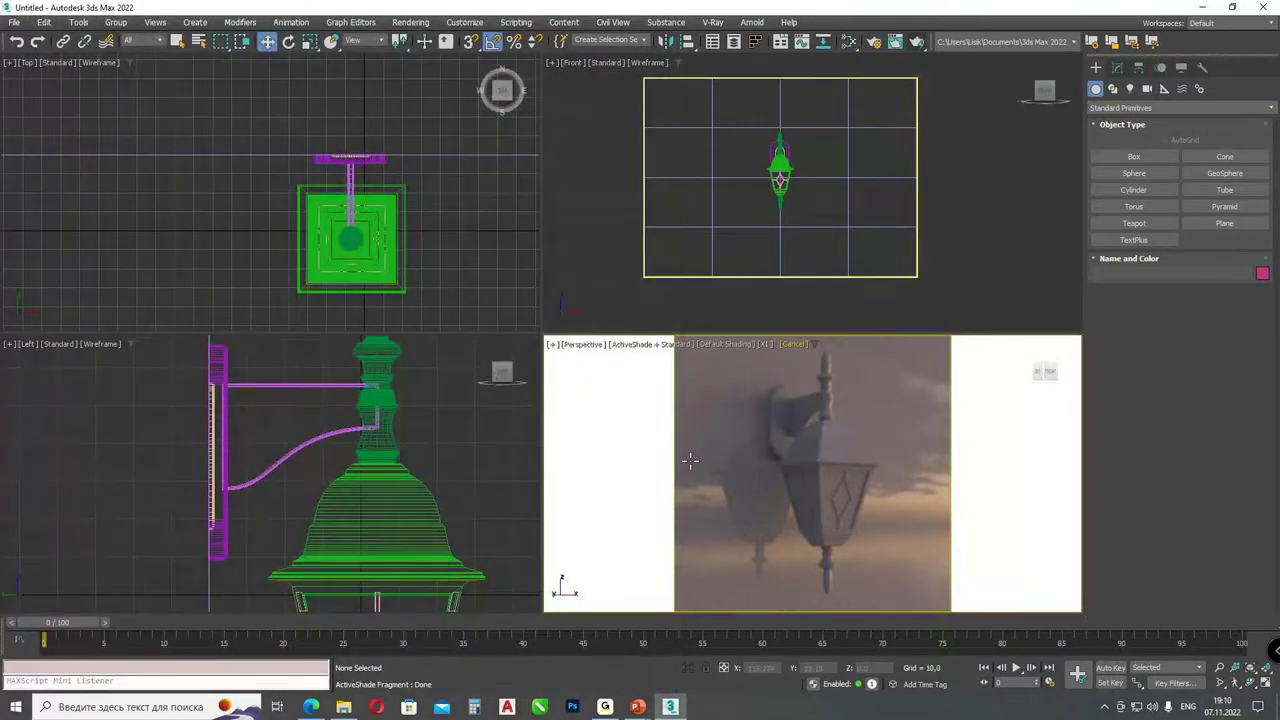
pyautogui.hotkey('ctrl', '2')
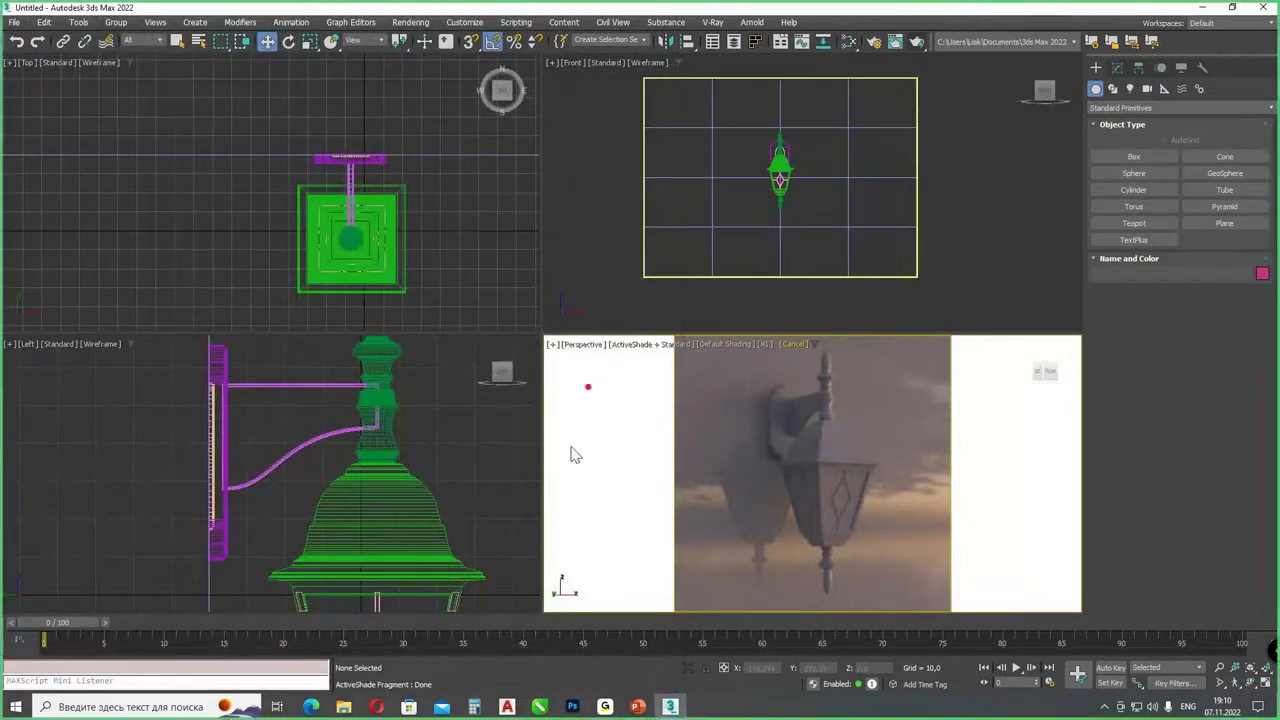
pyautogui.moveTo(663, 585)
pyautogui.mouseDown()
pyautogui.moveTo(614, 604)
pyautogui.moveTo(650, 535)
pyautogui.moveTo(520, 330)
pyautogui.mouseUp()
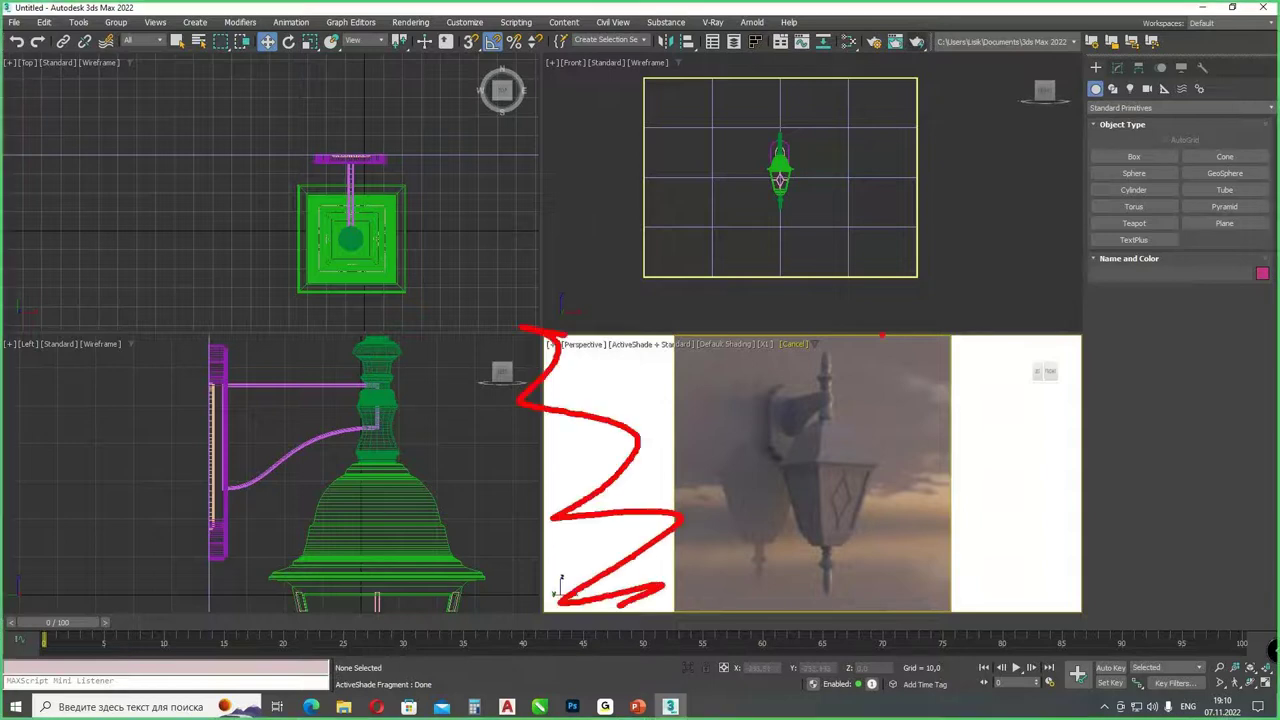
pyautogui.moveTo(682, 611); pyautogui.dragTo(664, 528)
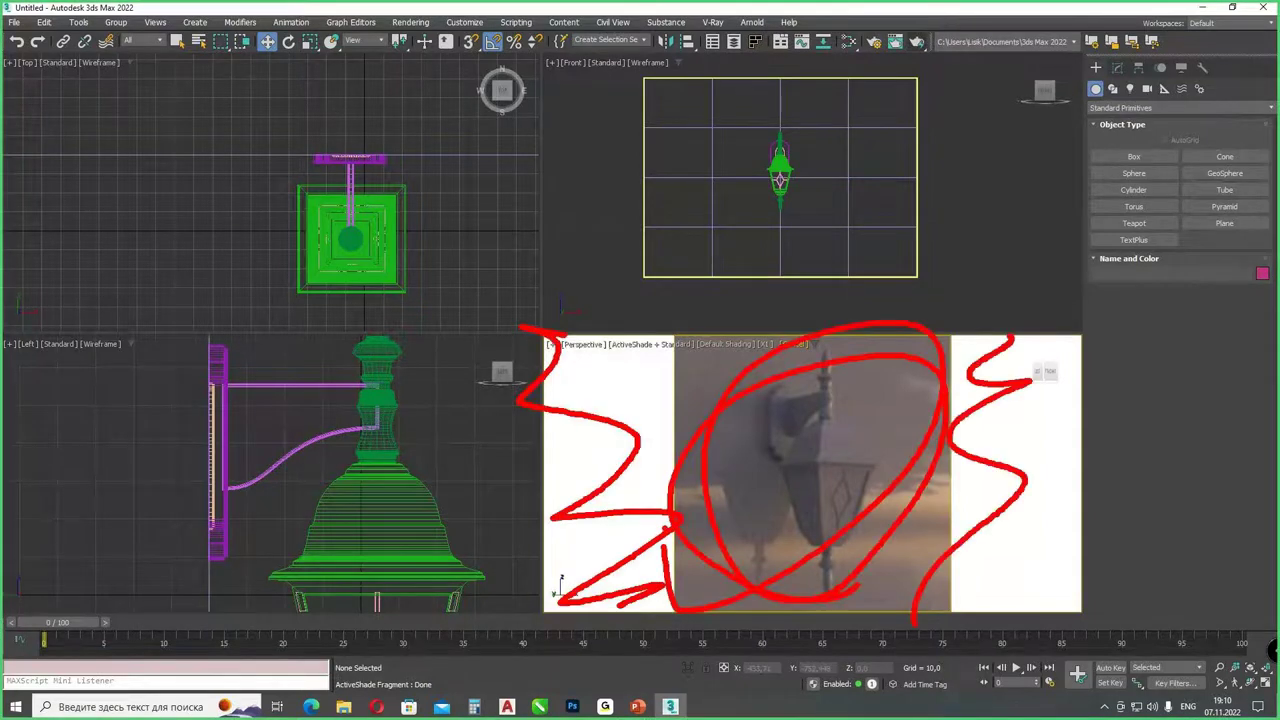
pyautogui.press('Escape')
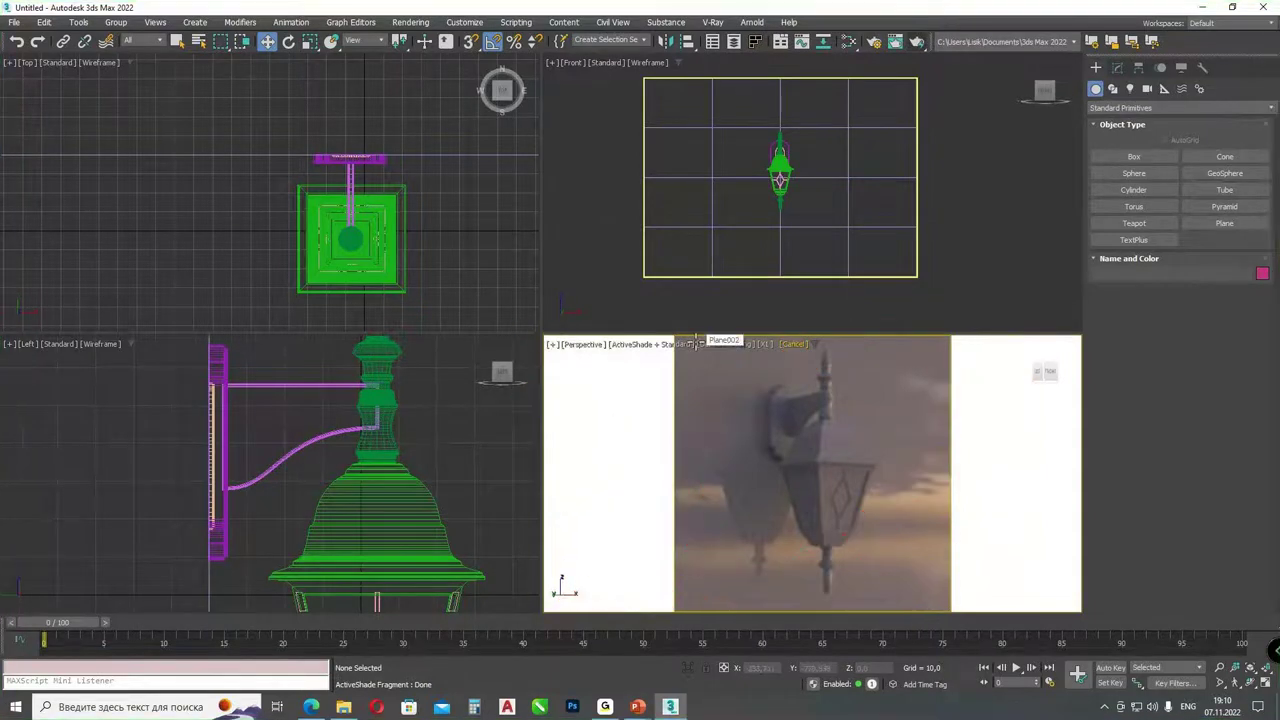
# - Stop the ActiveShade preview and add two more Physical Material nodes beside the HDR bitmap in the material editor
pyautogui.click(793, 344)
pyautogui.click(855, 465)
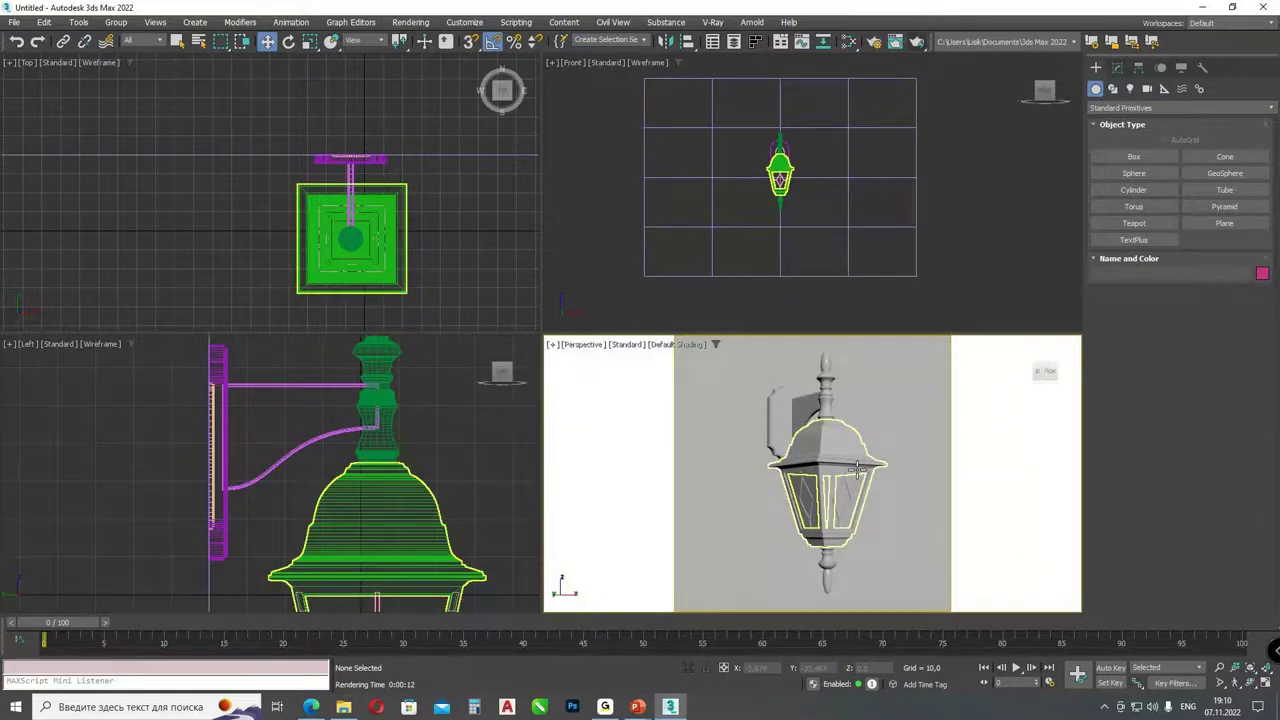
pyautogui.click(848, 41)
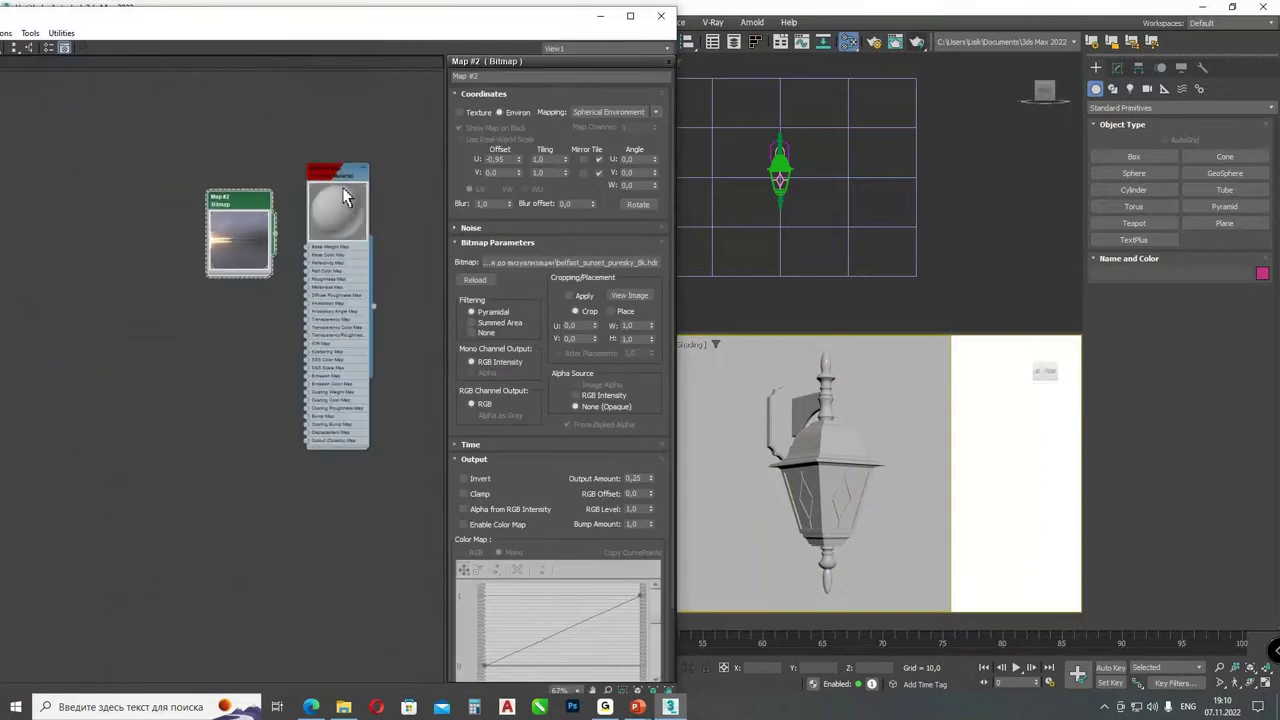
pyautogui.moveTo(334, 170); pyautogui.dragTo(378, 153)
pyautogui.keyDown('shift'); pyautogui.moveTo(378, 153); pyautogui.dragTo(174, 346); pyautogui.keyUp('shift')
pyautogui.doubleClick(72, 345)
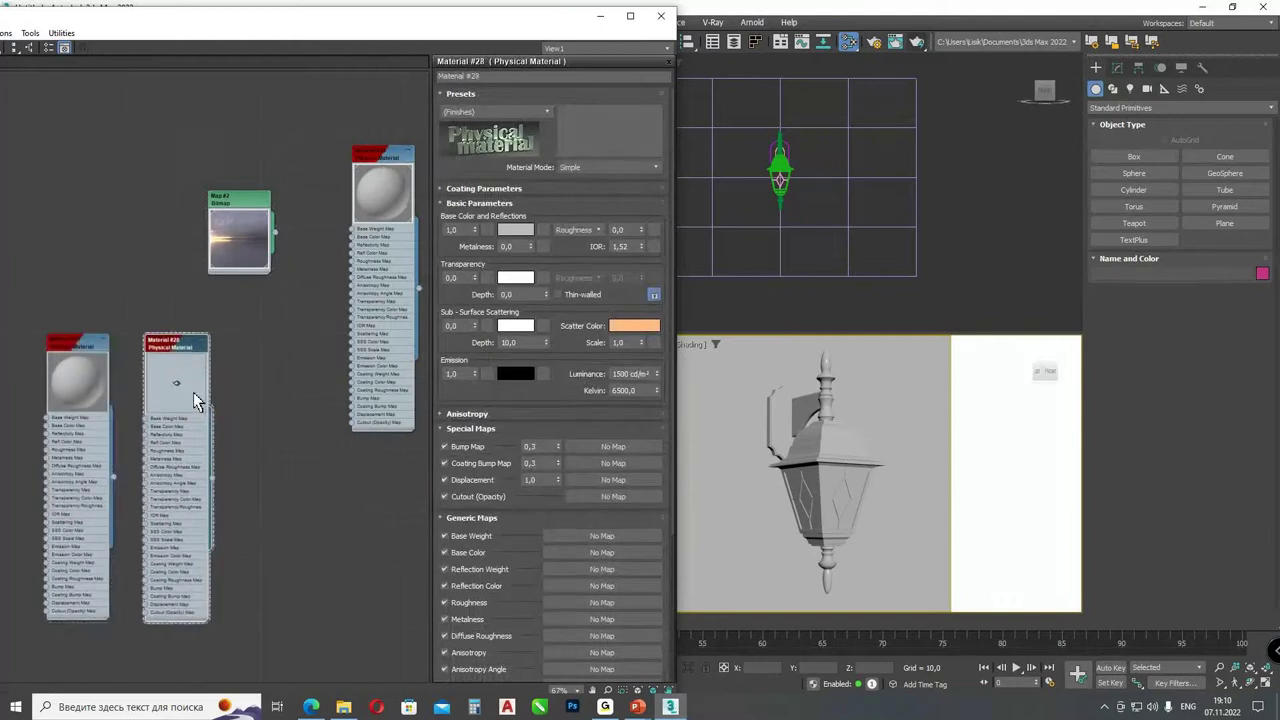
pyautogui.moveTo(262, 298); pyautogui.dragTo(294, 291, button='middle')
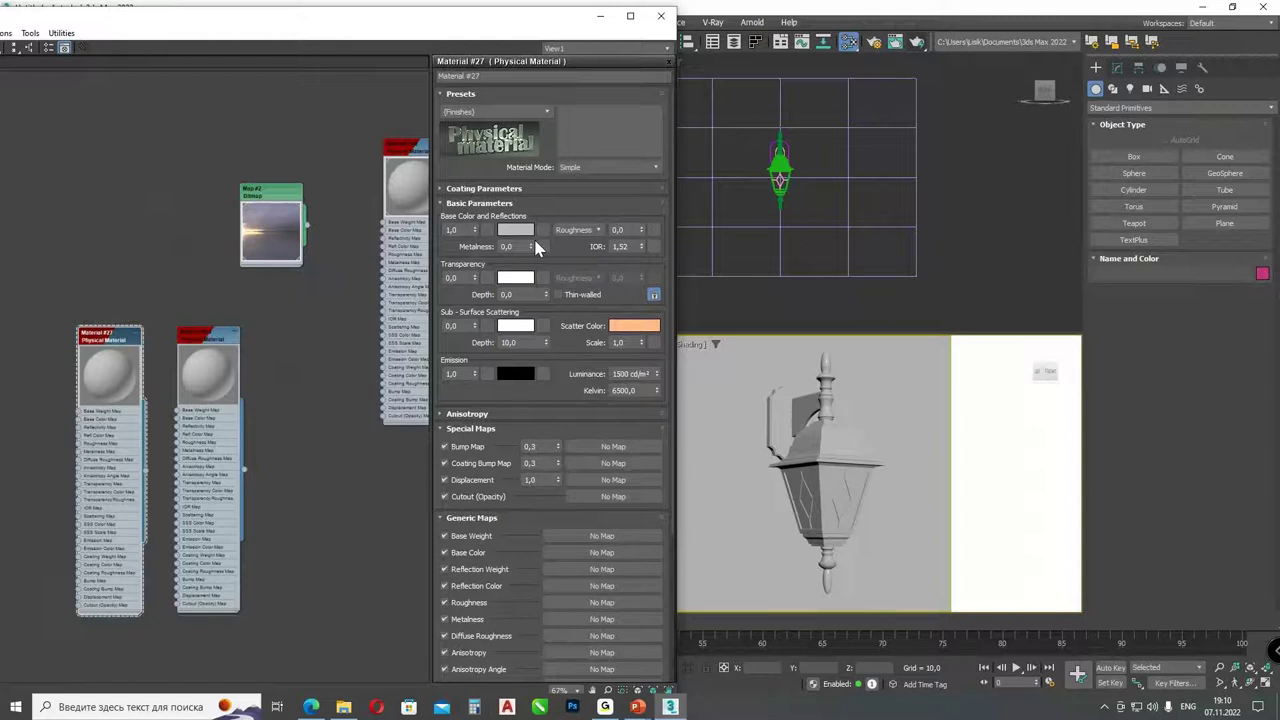
# - Darken the base color of Material #27 to a value of 0,029 and set its roughness to 0,54
pyautogui.hotkey('ctrl', '2')
pyautogui.moveTo(537, 240); pyautogui.dragTo(541, 228)
pyautogui.moveTo(633, 241); pyautogui.dragTo(641, 218)
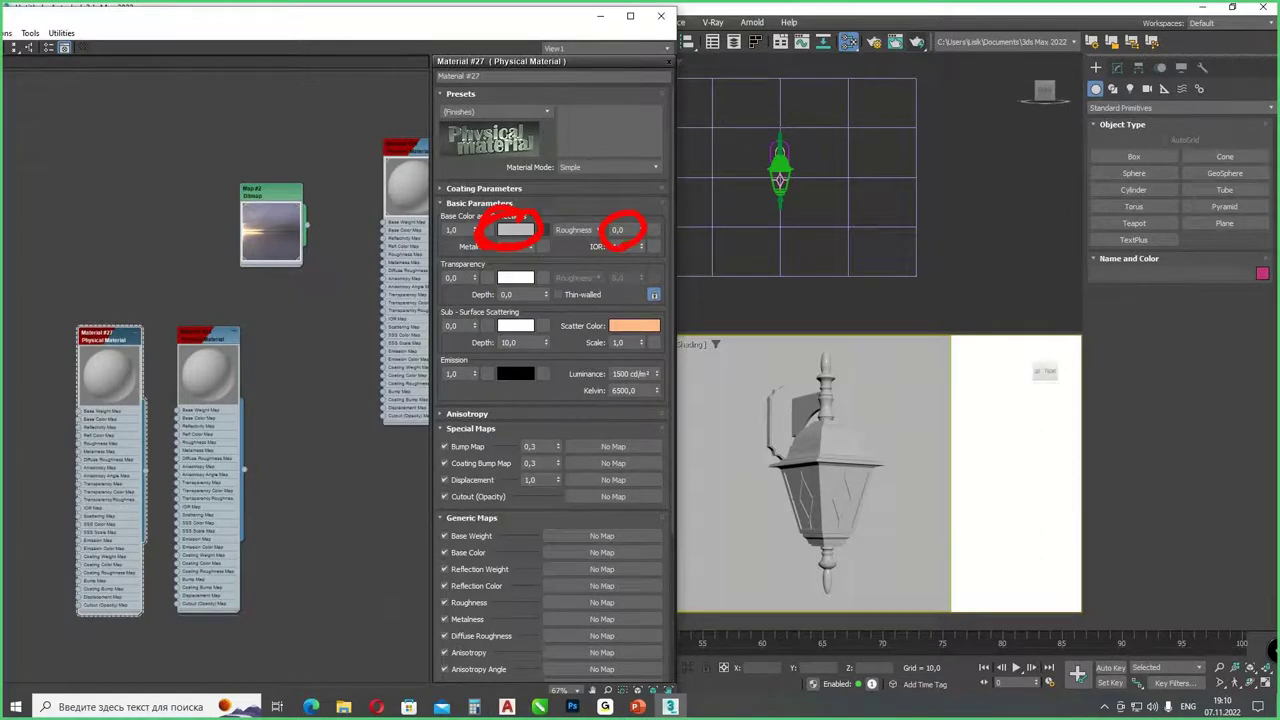
pyautogui.click(521, 230)
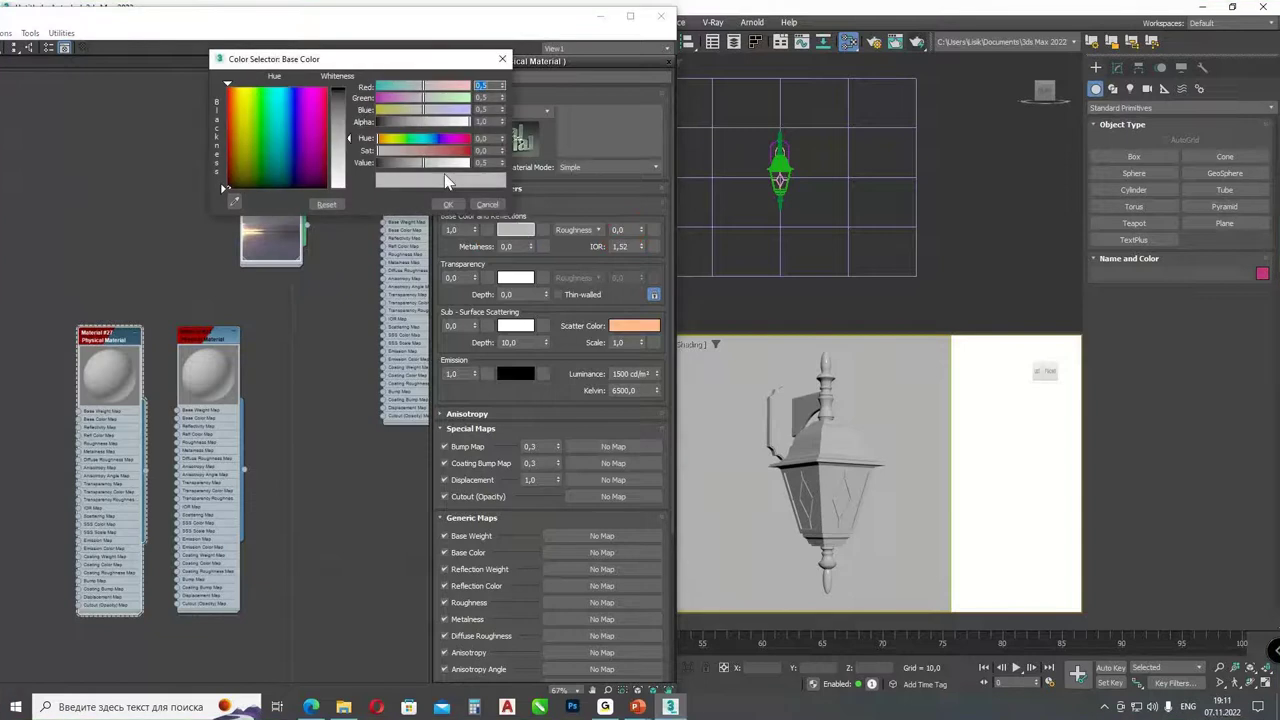
pyautogui.moveTo(425, 163); pyautogui.dragTo(380, 164)
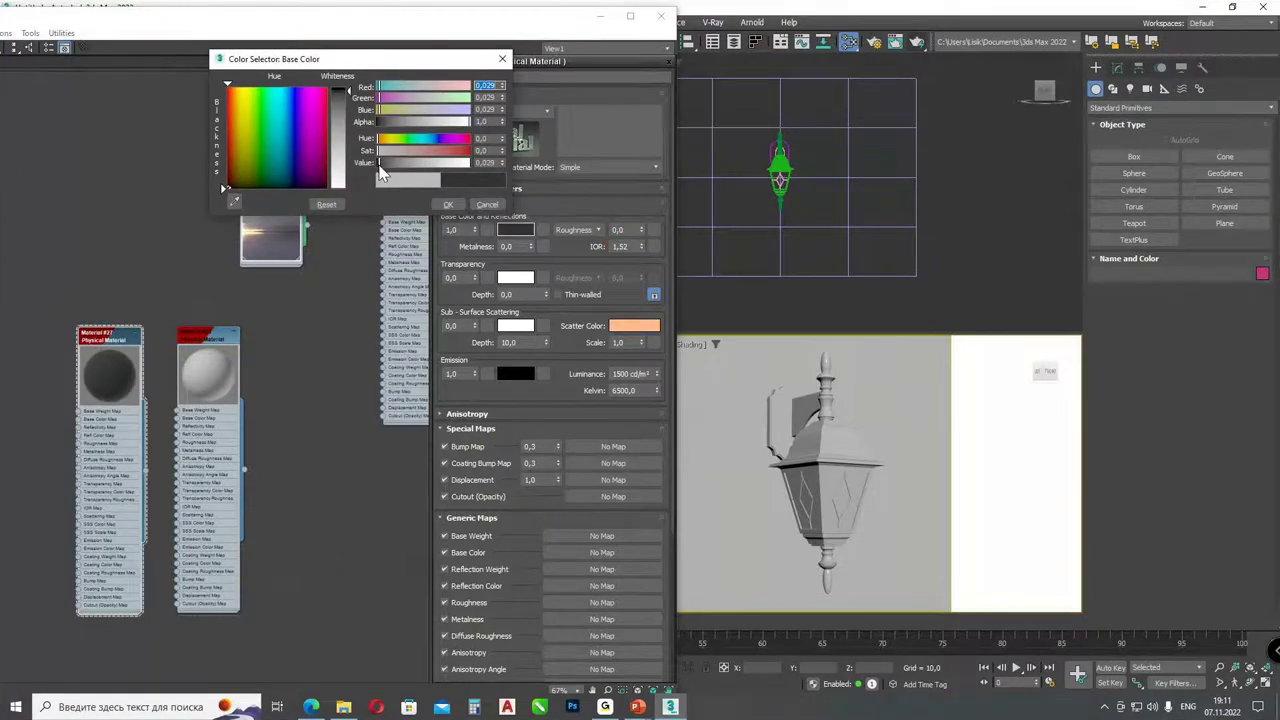
pyautogui.click(448, 204)
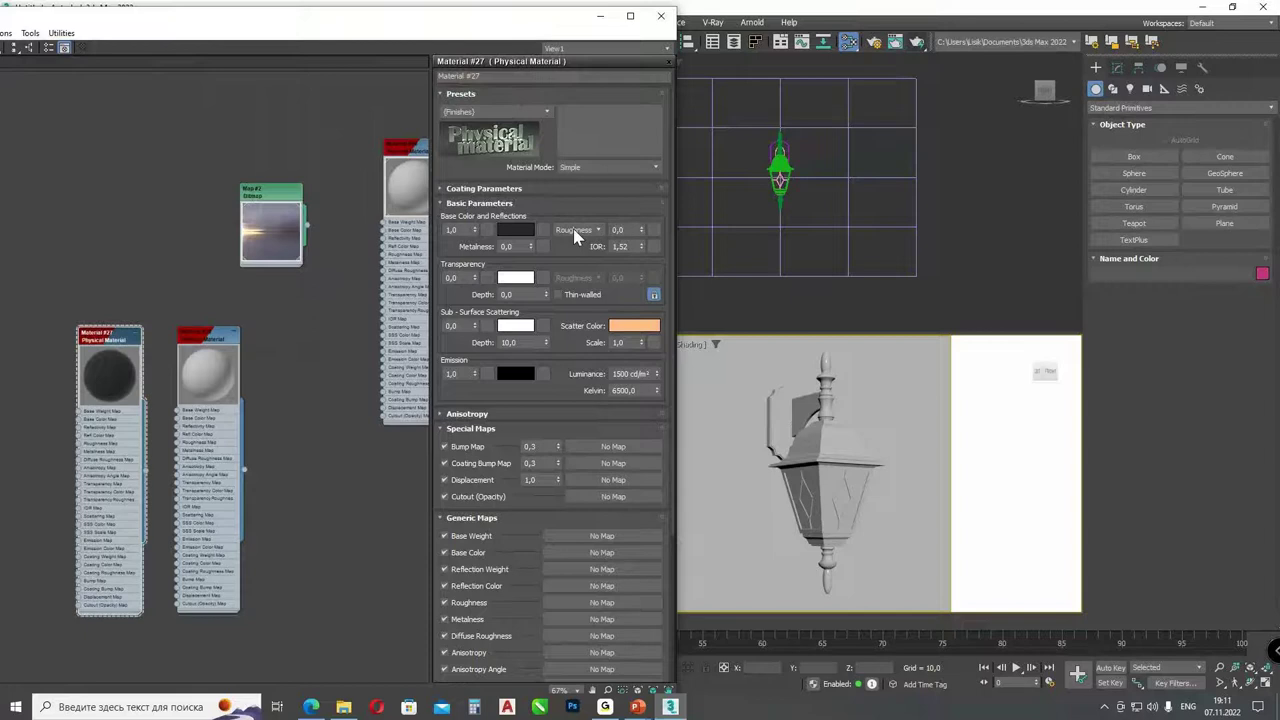
pyautogui.doubleClick(625, 229)
pyautogui.moveTo(641, 229); pyautogui.dragTo(651, 191)
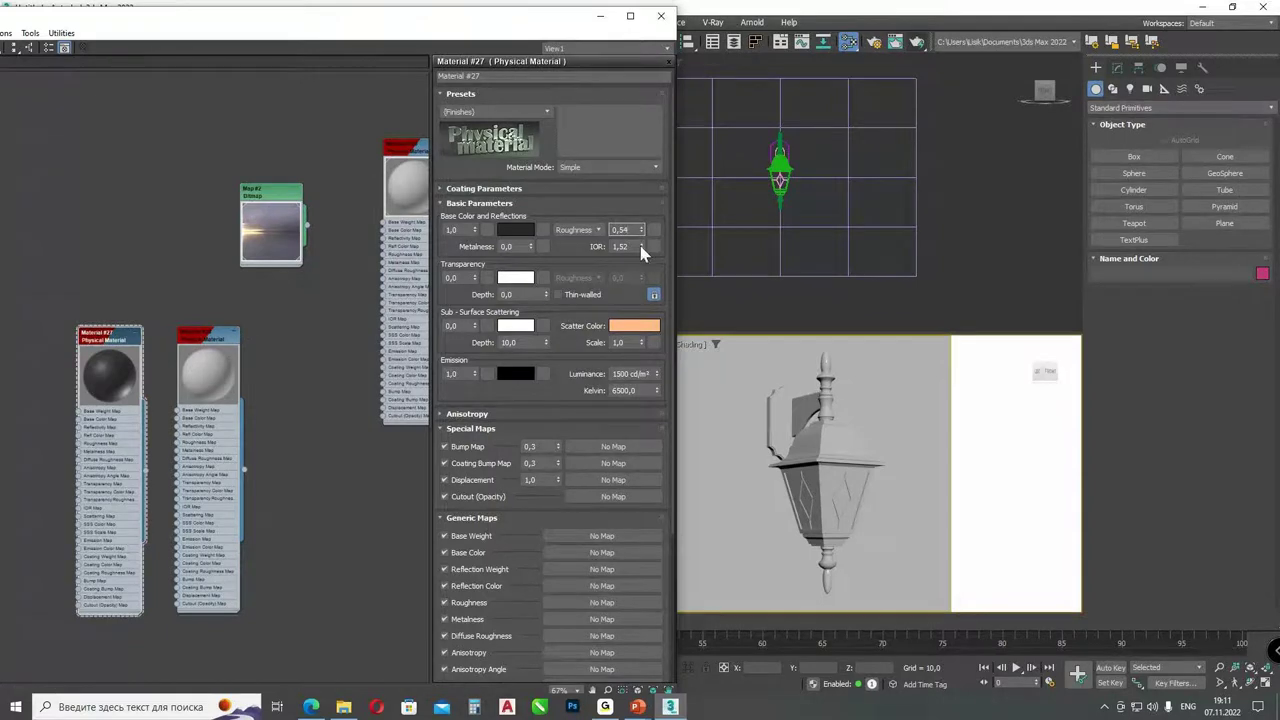
# - Select all the lamp parts and assign the dark Physical Material to them
pyautogui.moveTo(808, 138); pyautogui.dragTo(742, 206)
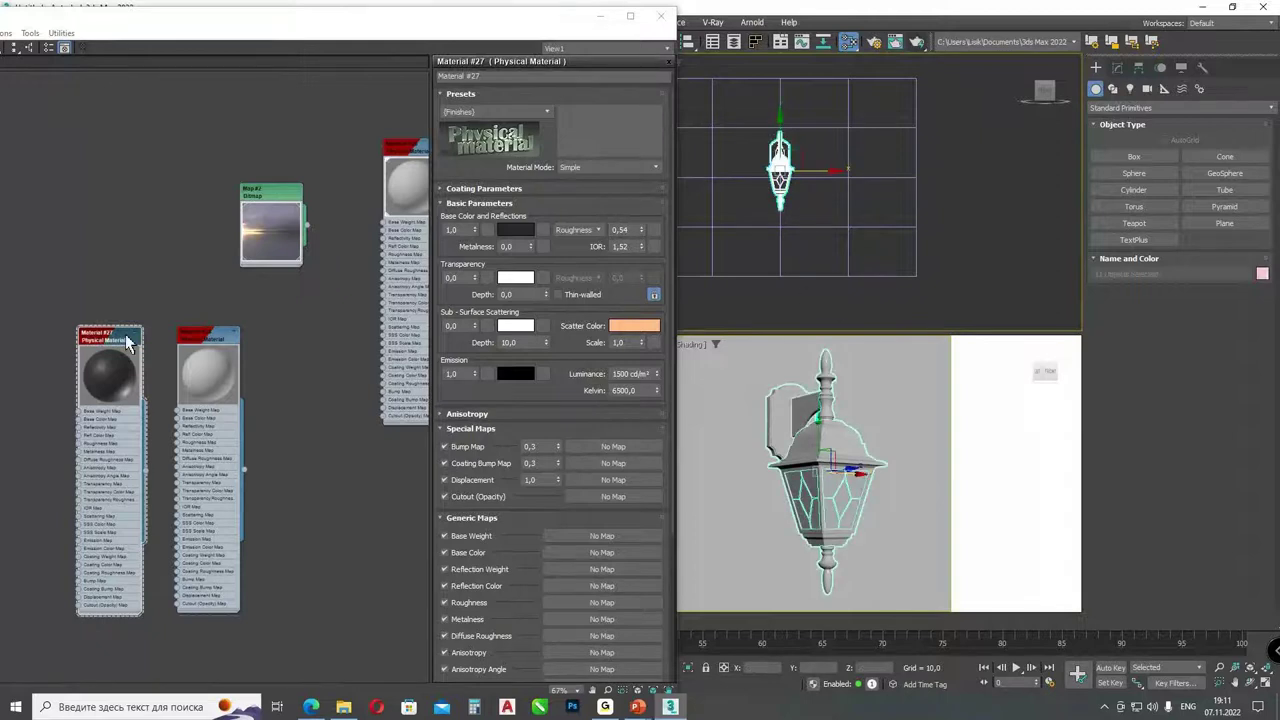
pyautogui.moveTo(130, 16); pyautogui.dragTo(278, 16)
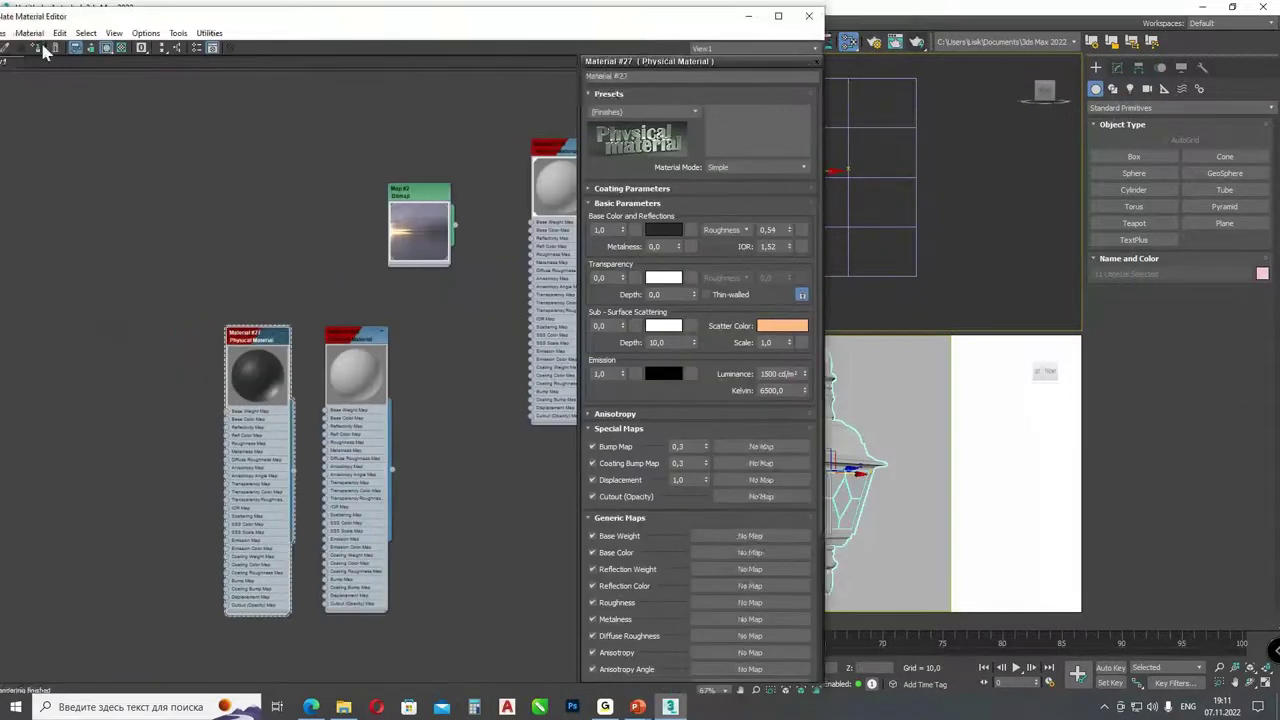
pyautogui.click(41, 48)
pyautogui.moveTo(610, 26); pyautogui.dragTo(415, 38)
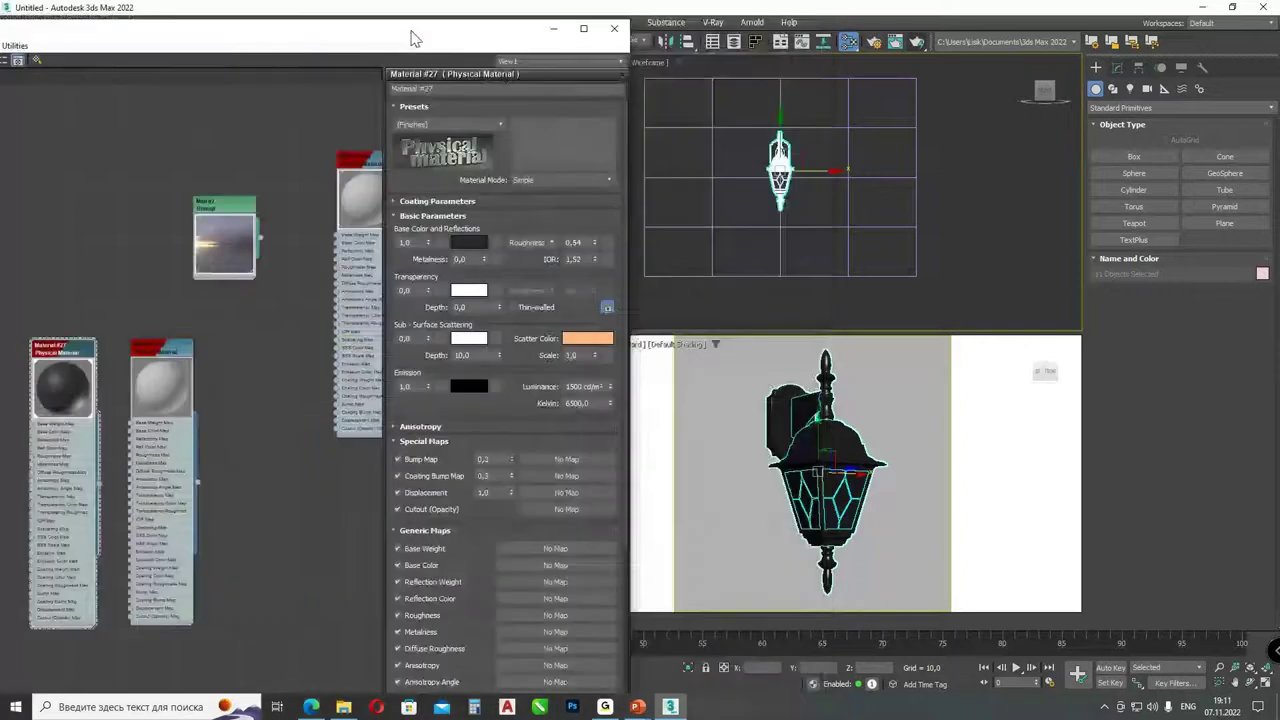
# - Start ActiveShade in the perspective viewport to preview the dark lamp, and clear the selection
pyautogui.click(646, 346)
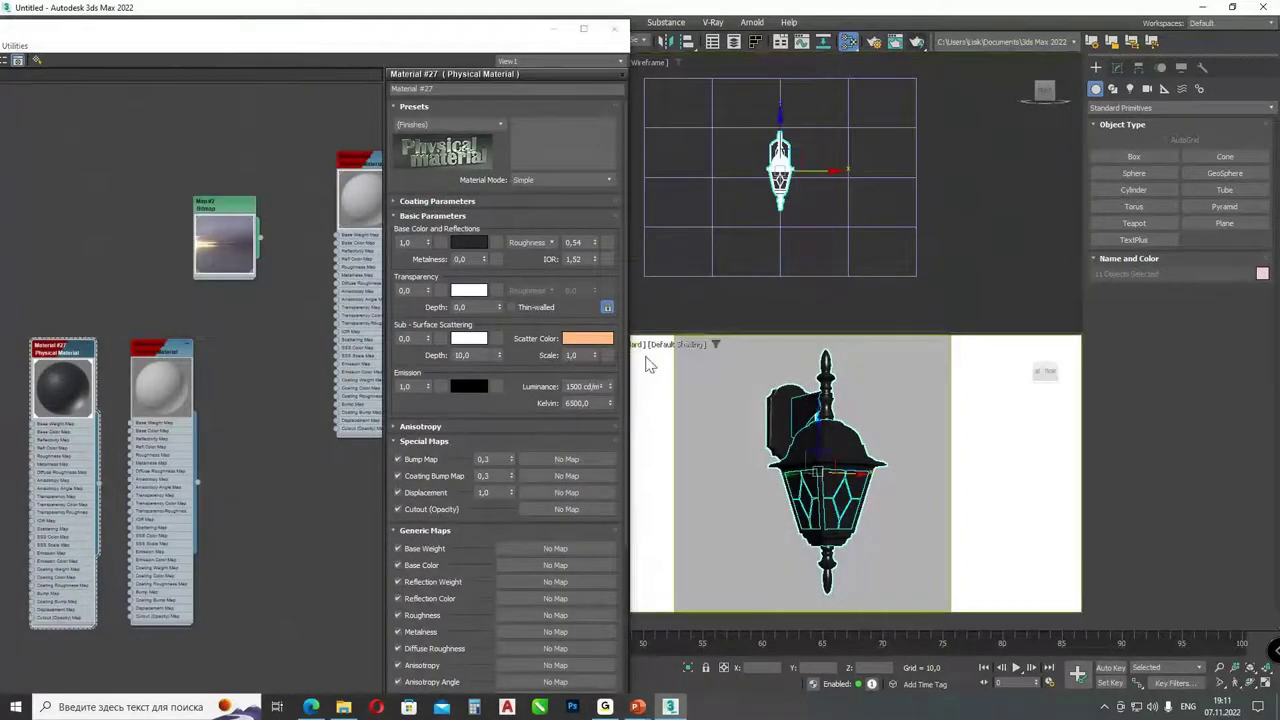
pyautogui.click(687, 492)
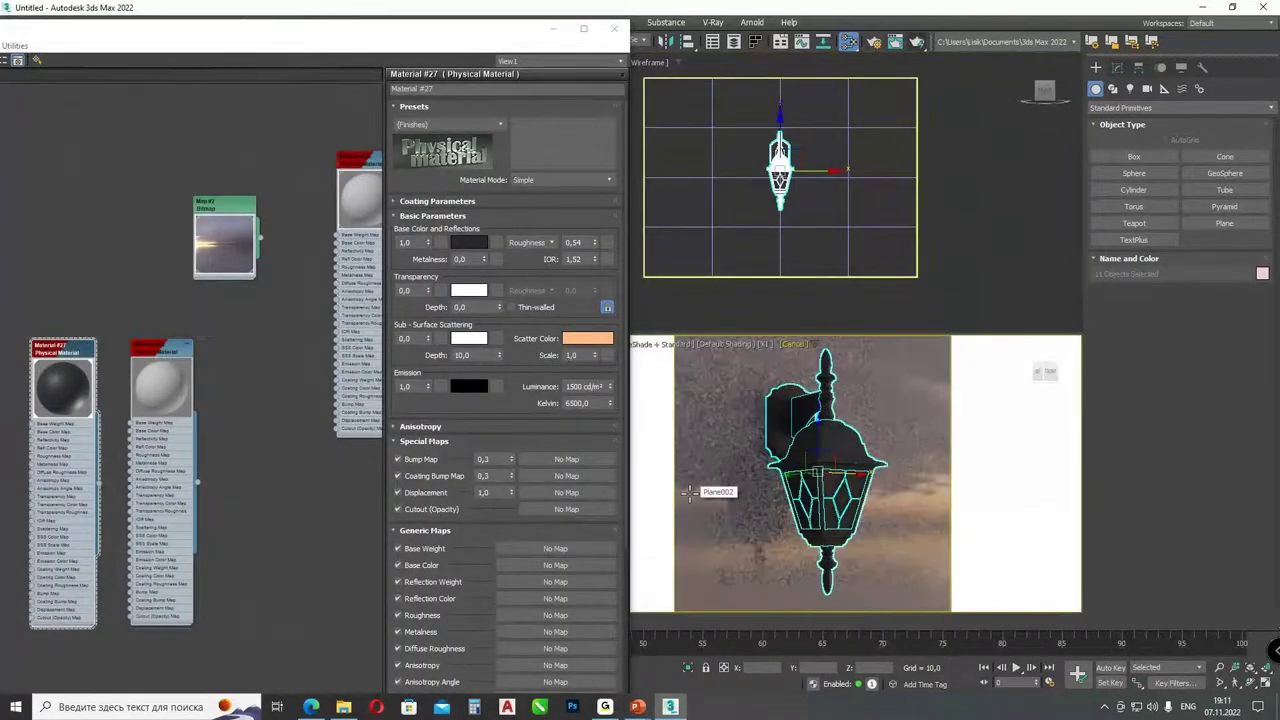
pyautogui.click(1019, 291)
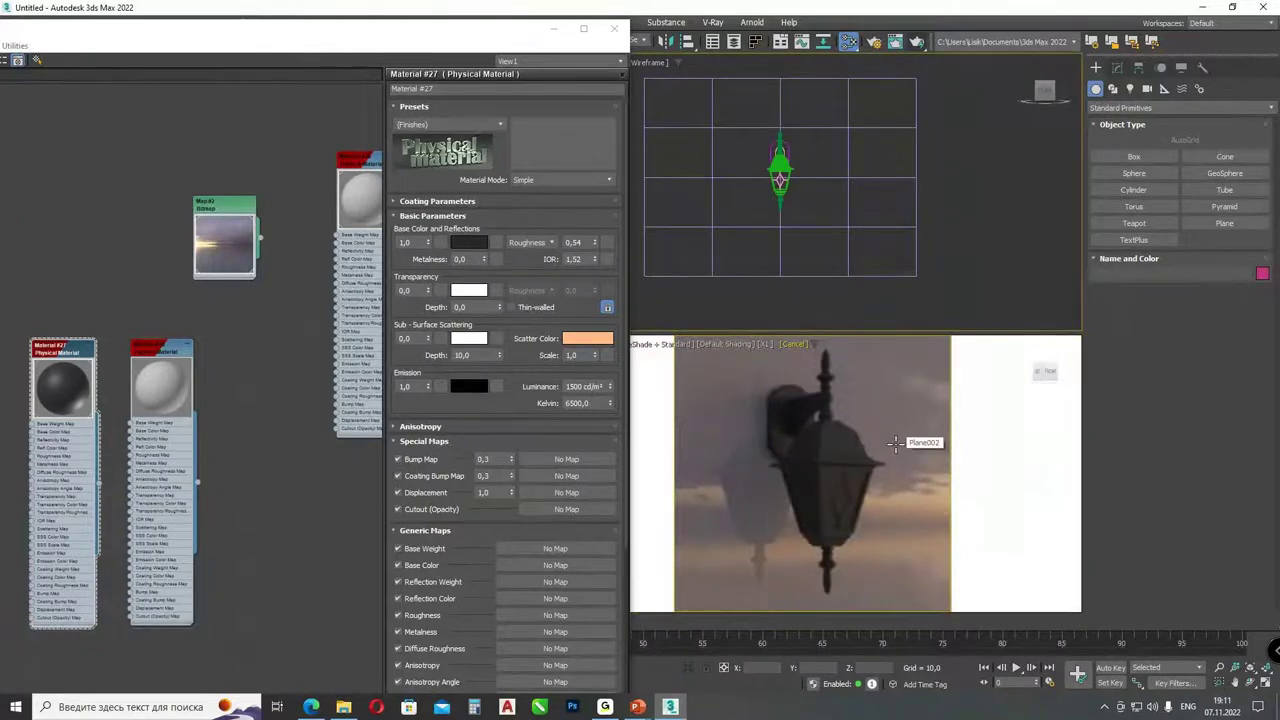
# - Assign Material #28 to the lamp's glasses object and stop the ActiveShade preview
pyautogui.click(850, 484)
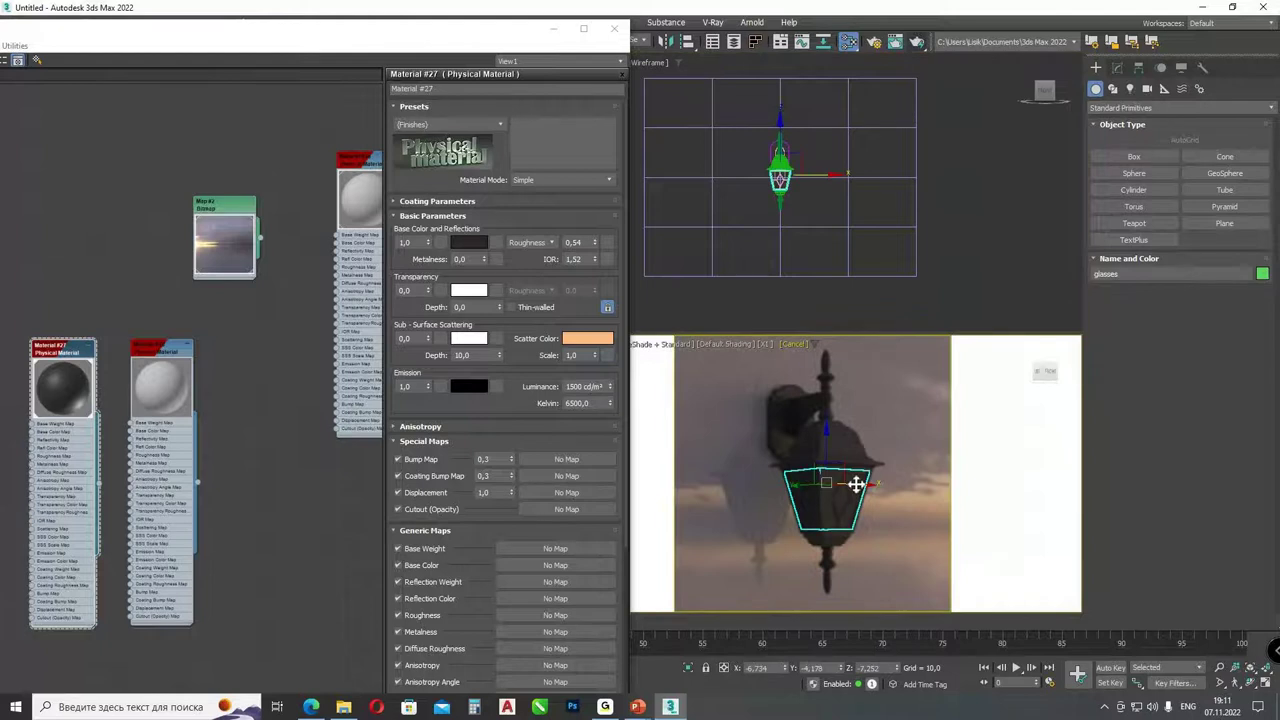
pyautogui.moveTo(186, 34); pyautogui.dragTo(389, 37)
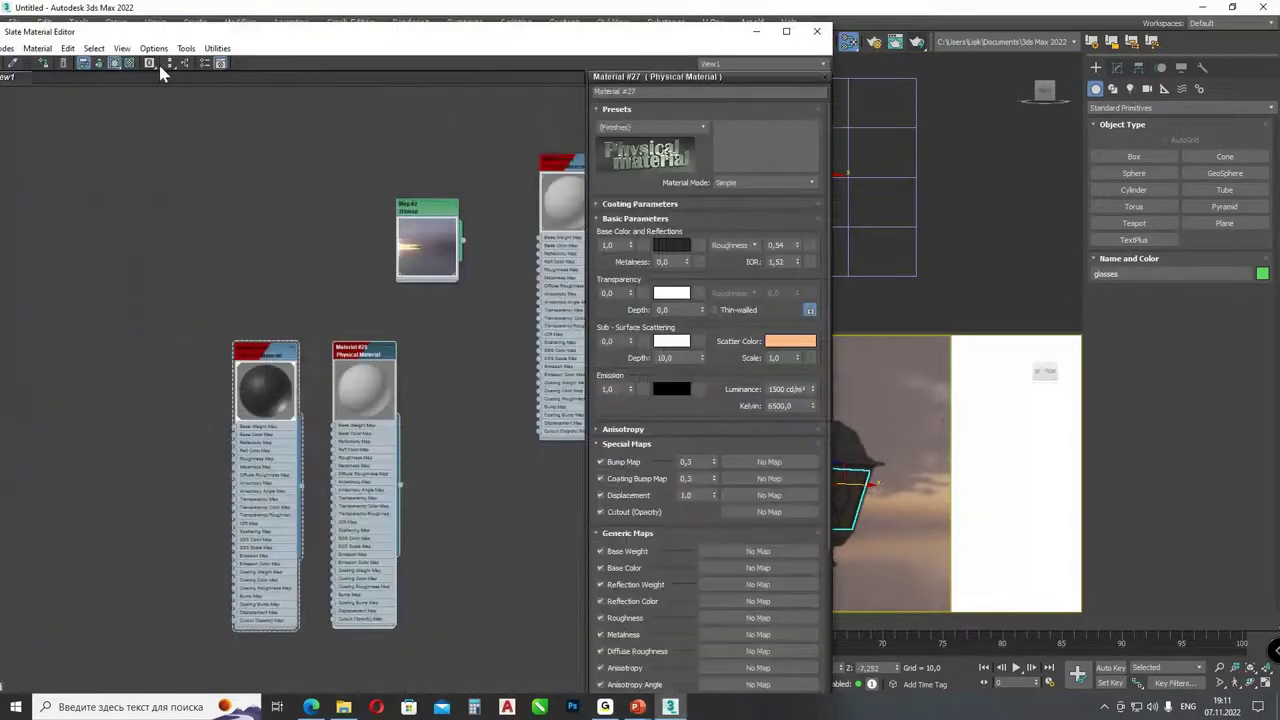
pyautogui.moveTo(659, 37); pyautogui.dragTo(489, 35)
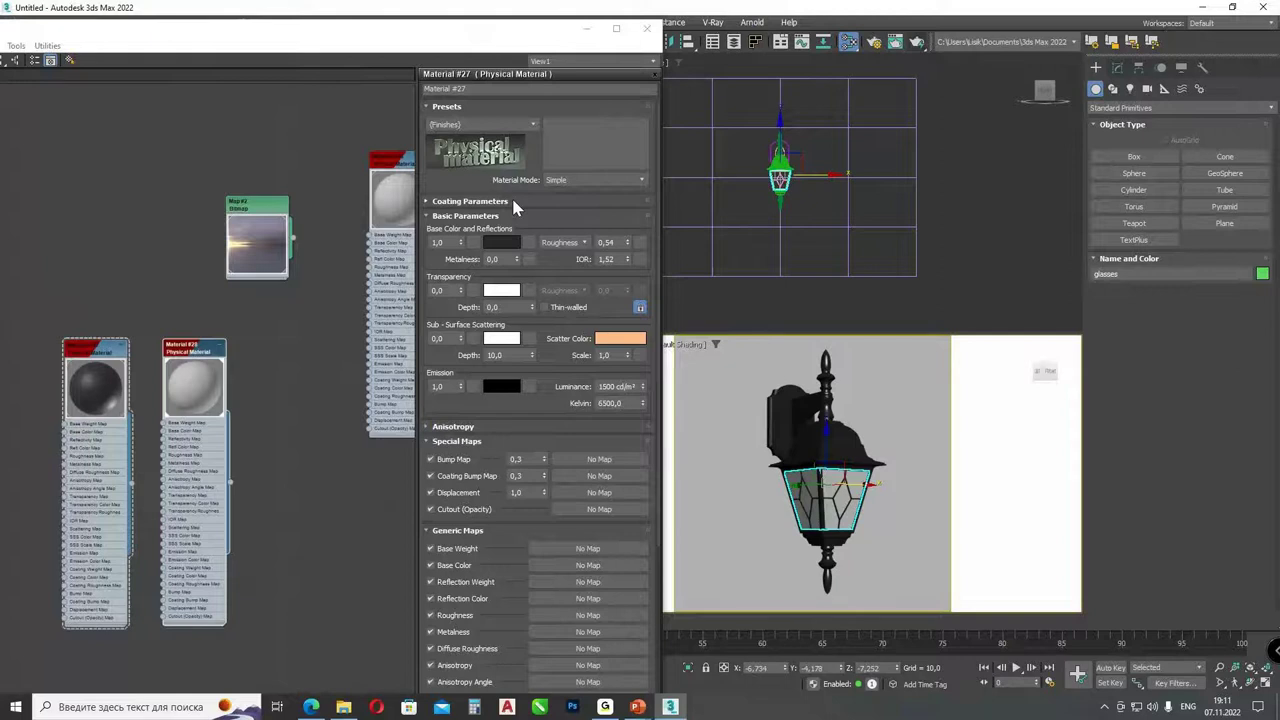
pyautogui.click(520, 124)
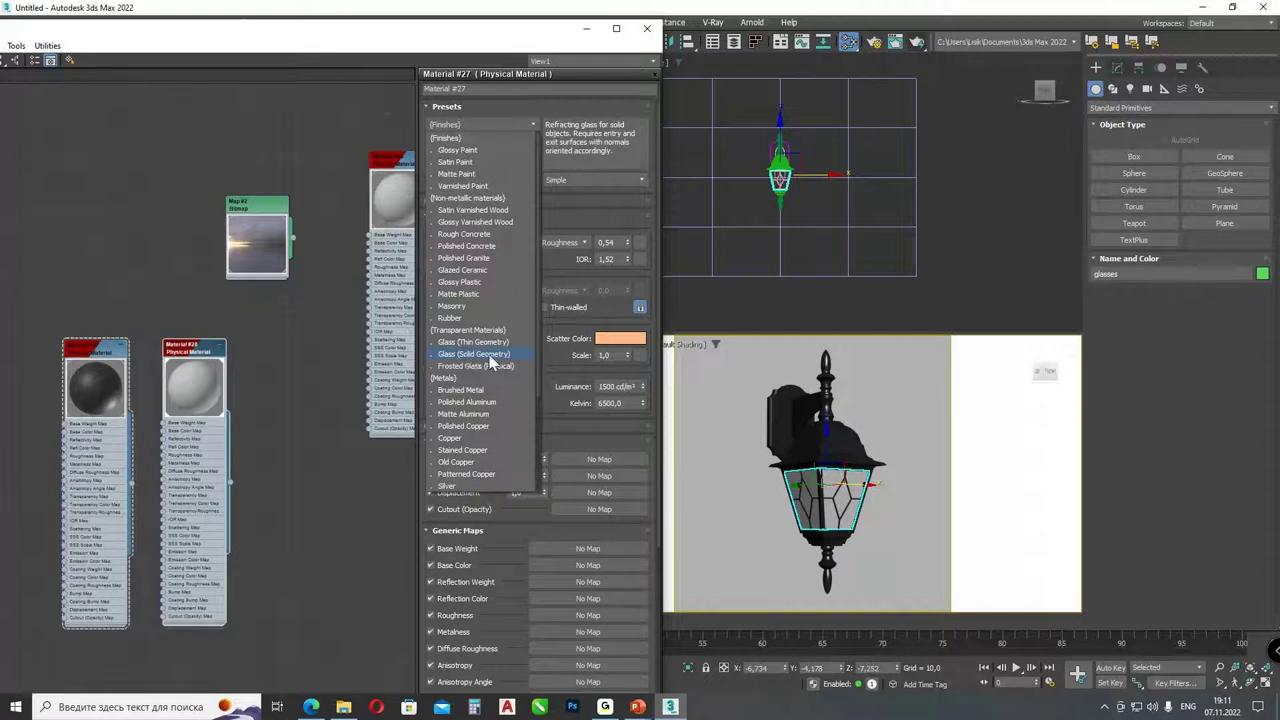
pyautogui.click(463, 356)
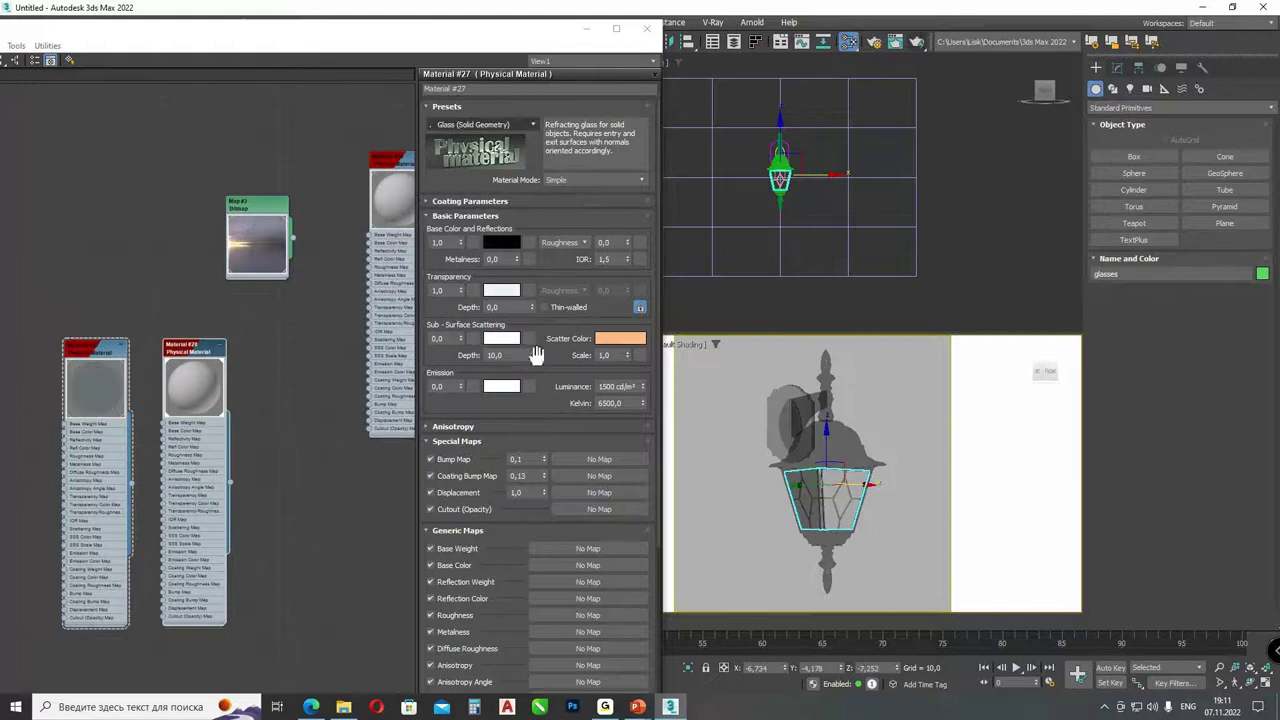
pyautogui.moveTo(99, 32); pyautogui.dragTo(188, 91)
# - Apply the Glass (Solid Geometry) preset to Material #28 and reduce its transparency color's saturation to 0,0
pyautogui.click(275, 409)
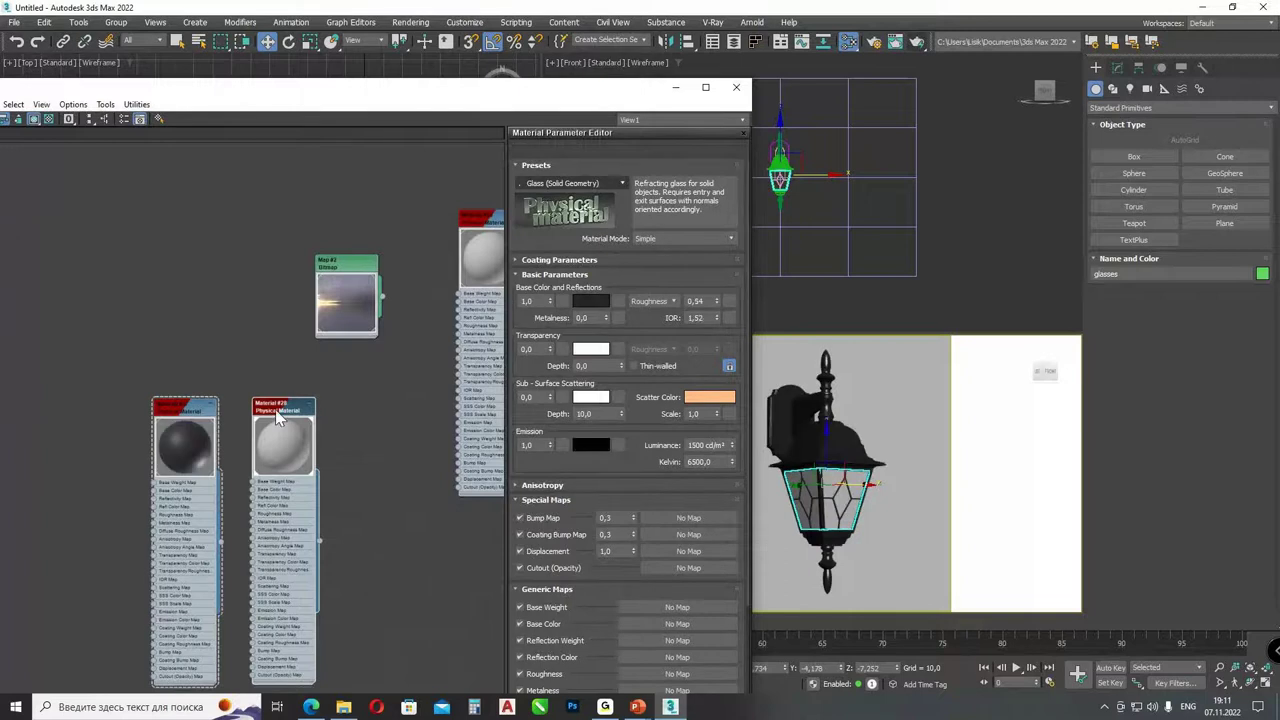
pyautogui.click(621, 183)
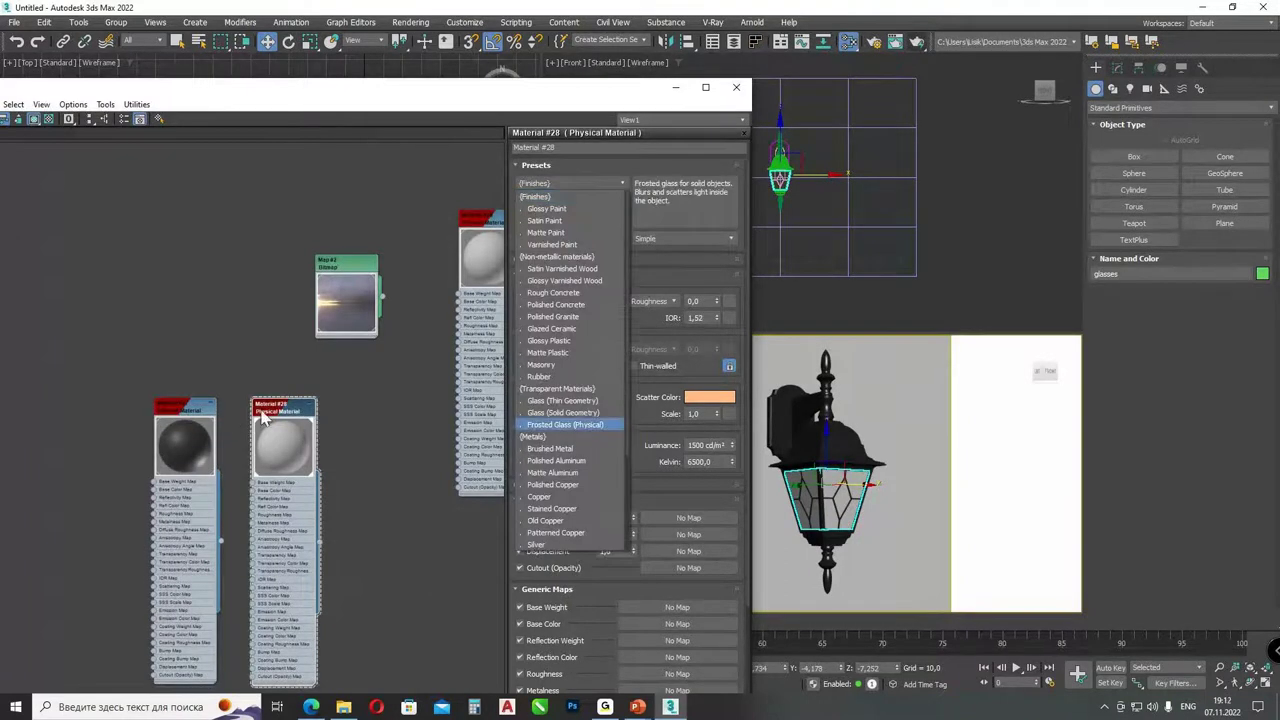
pyautogui.click(600, 412)
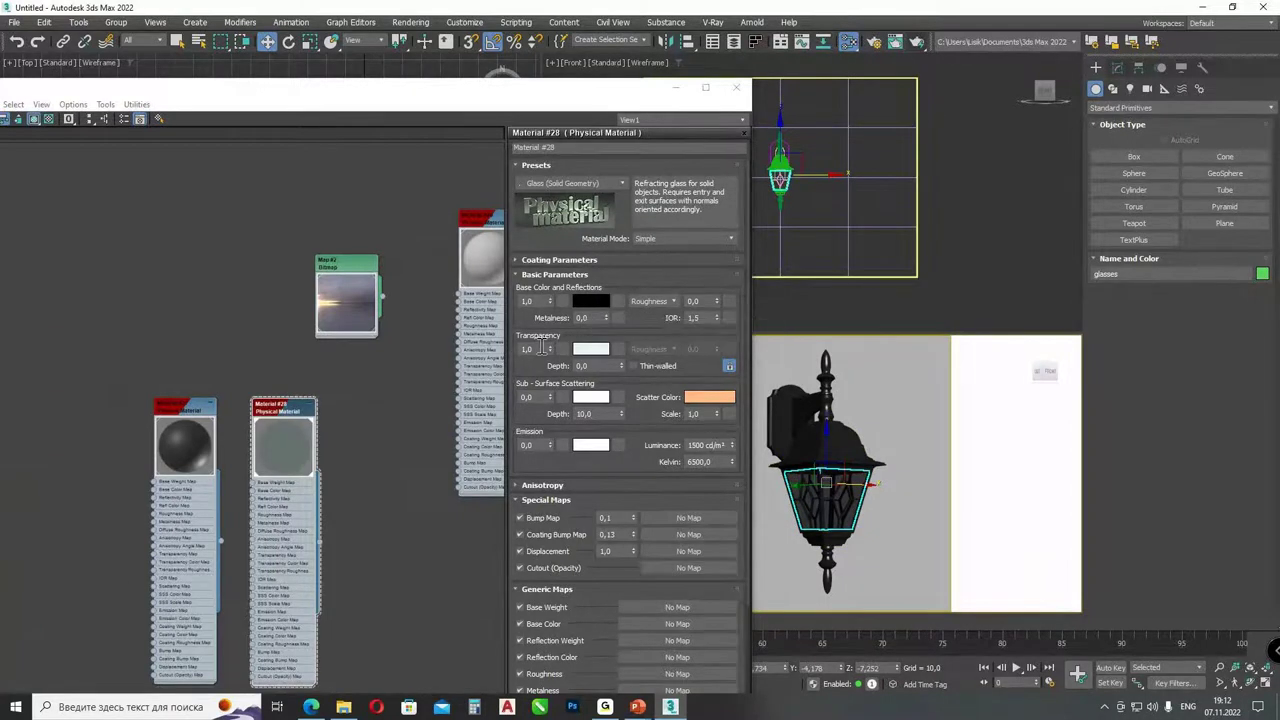
pyautogui.click(588, 348)
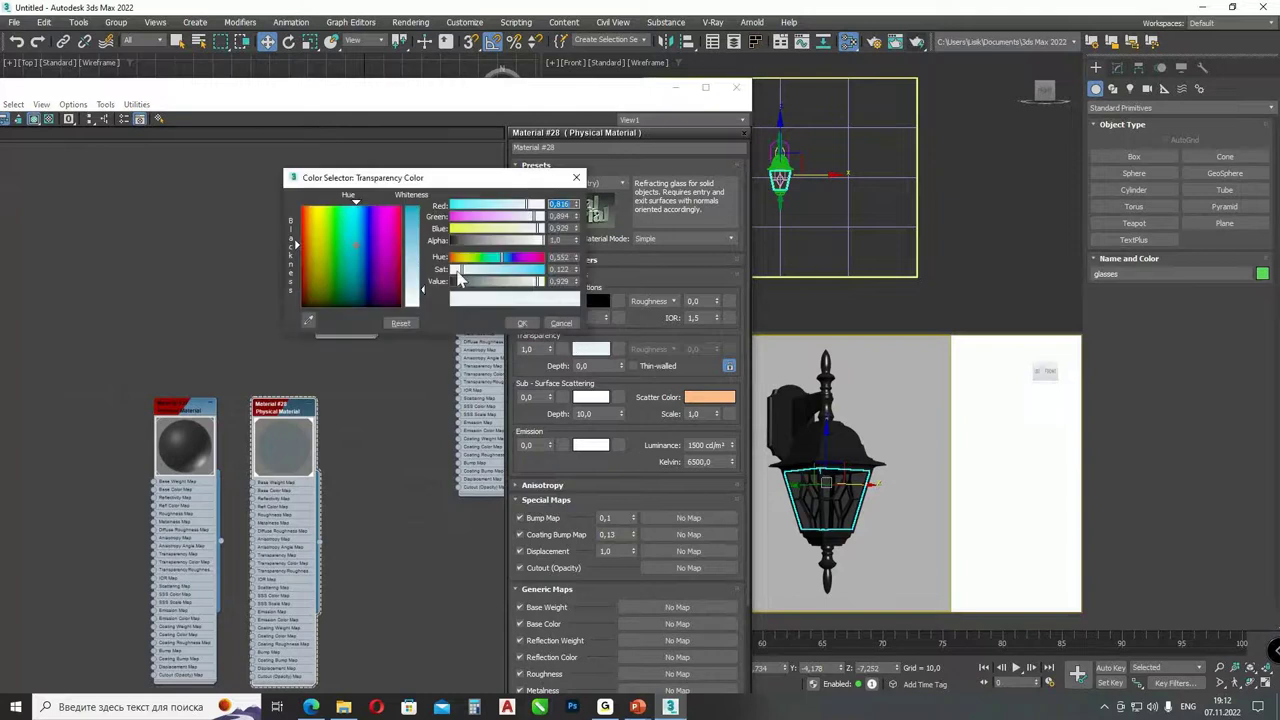
pyautogui.moveTo(457, 272); pyautogui.dragTo(448, 272)
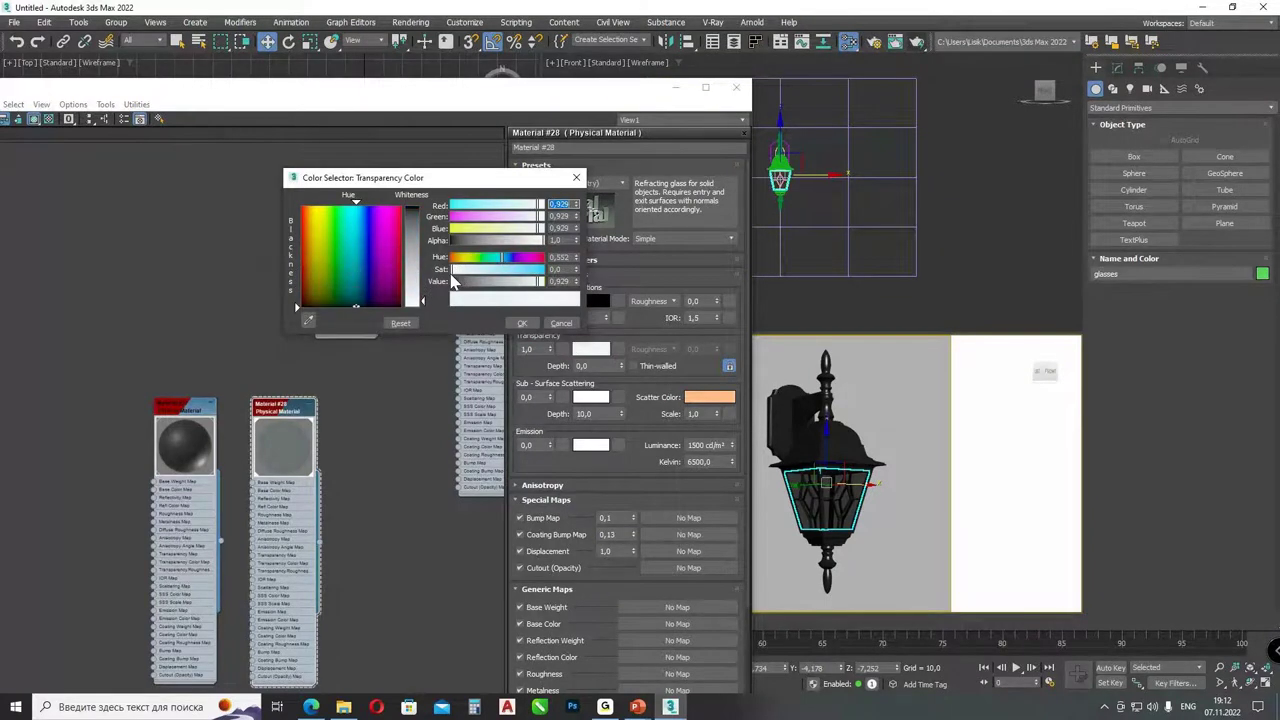
pyautogui.click(520, 325)
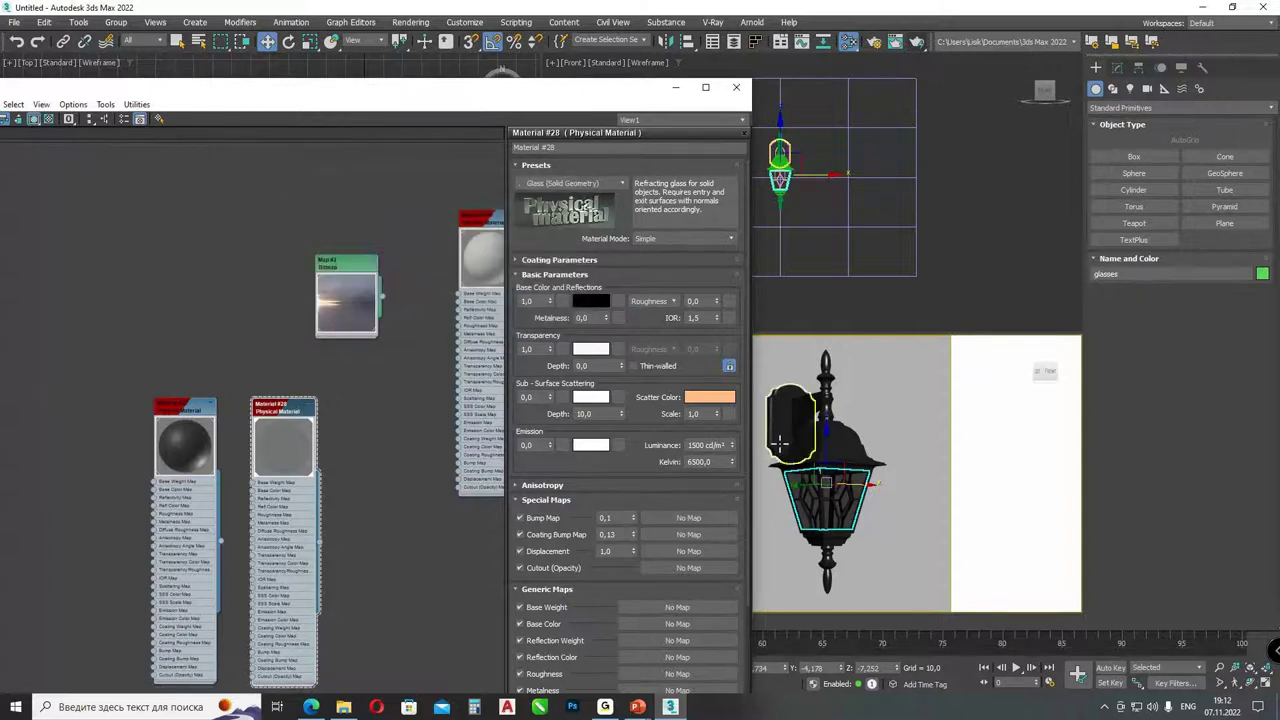
# - Close the material editor and restart ActiveShade in the perspective viewport to preview the transparent glass
pyautogui.click(735, 91)
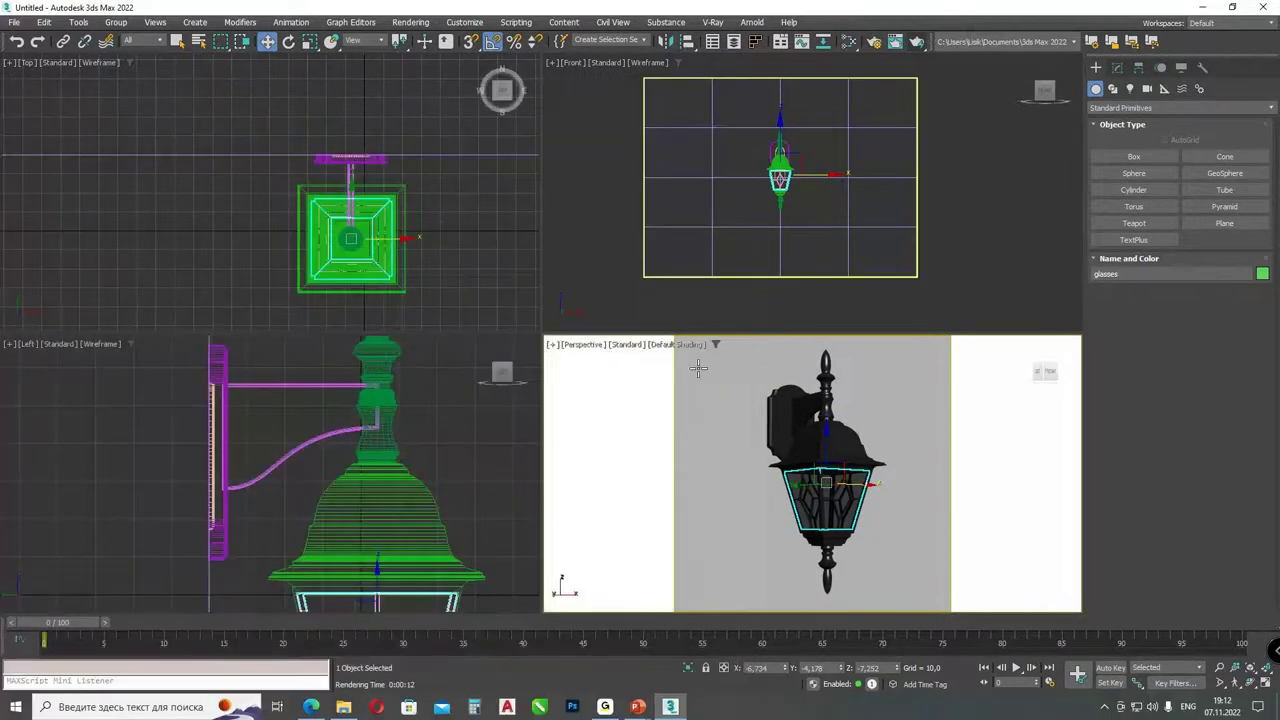
pyautogui.click(628, 345)
pyautogui.click(650, 375)
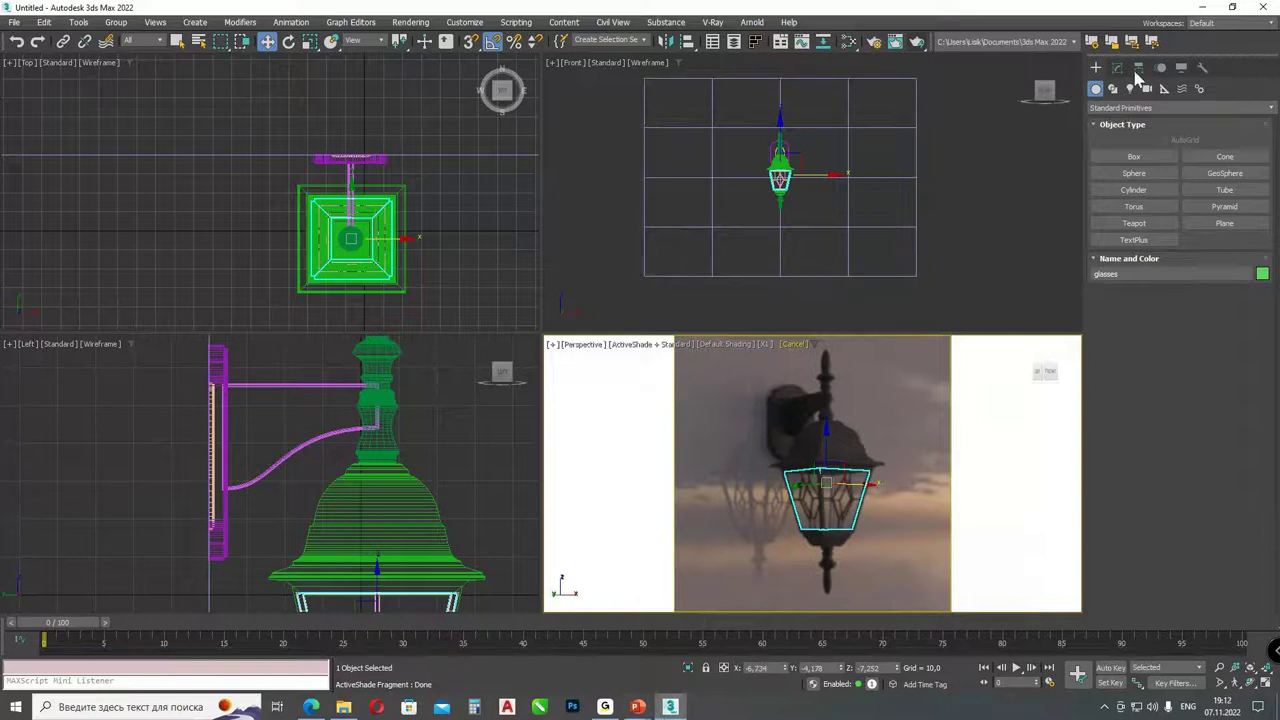
# - Place a photometric Free Light at the lamp's centre in the top viewport, declining the recommended exposure control change
pyautogui.click(1131, 88)
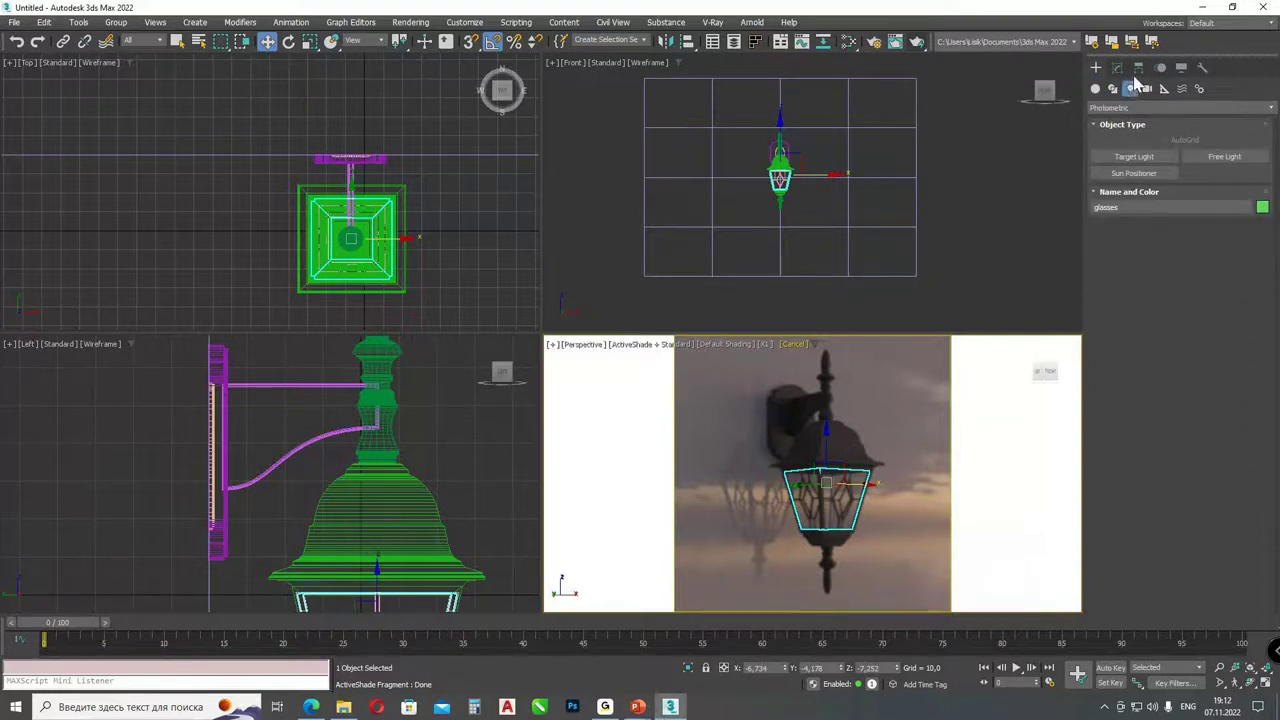
pyautogui.click(1225, 157)
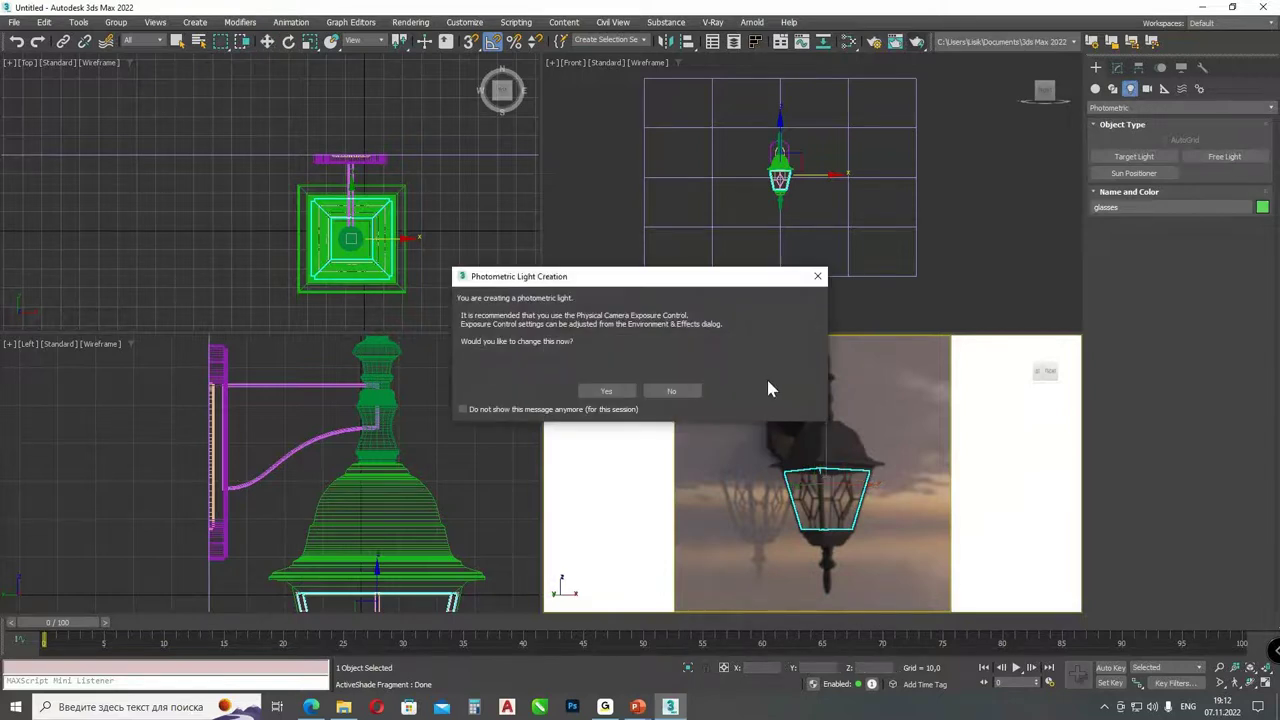
pyautogui.click(681, 391)
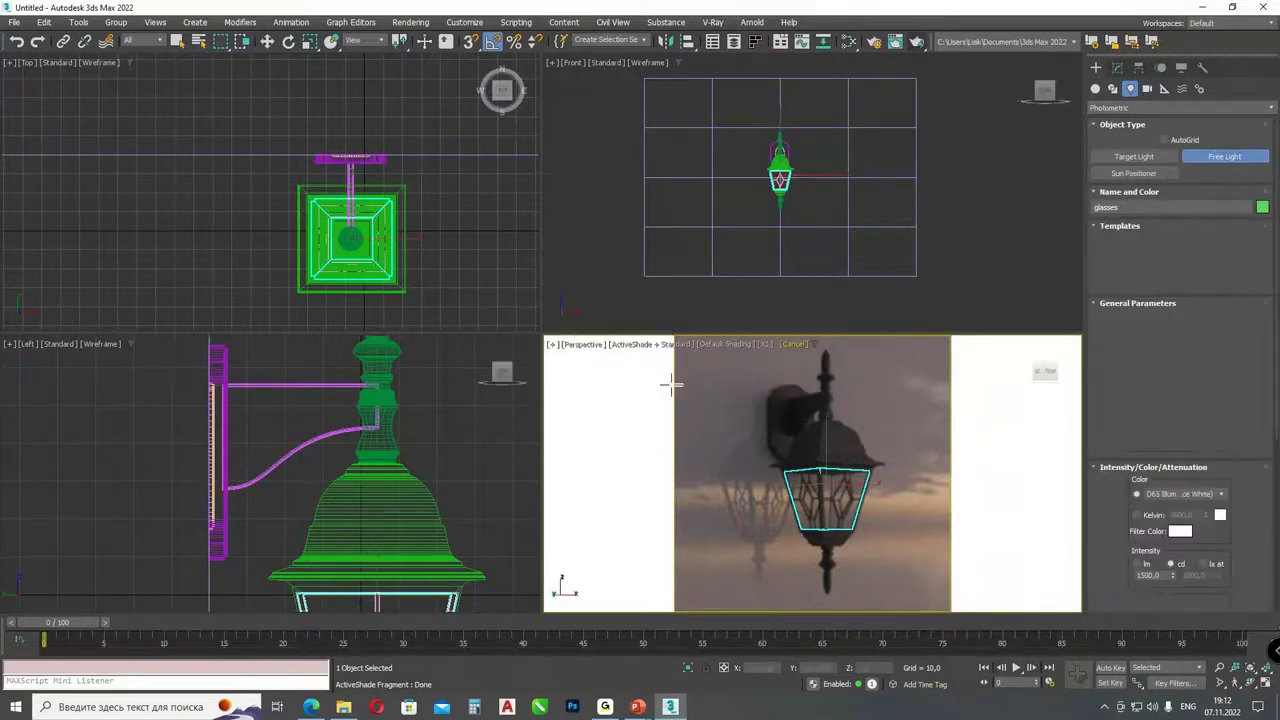
pyautogui.click(347, 238)
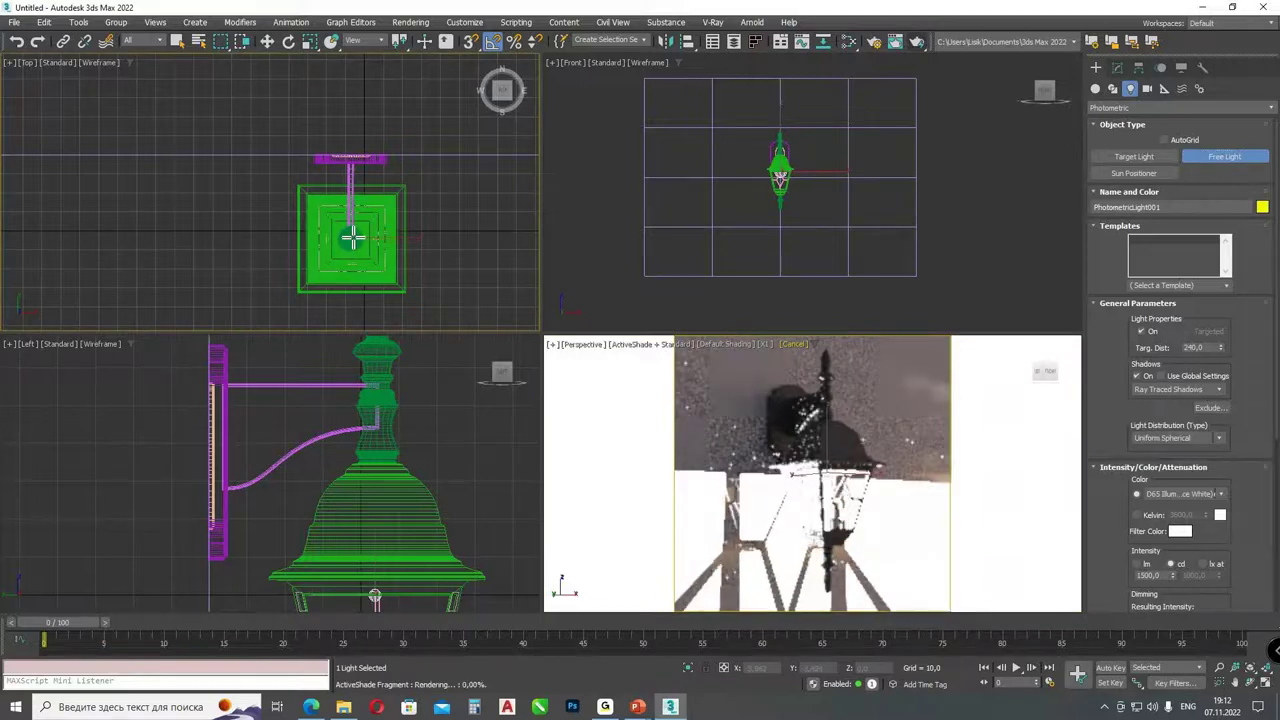
# - Move the light down in the front viewport to the middle of the lantern's diamond-patterned glass
pyautogui.scroll(5, 784, 165)
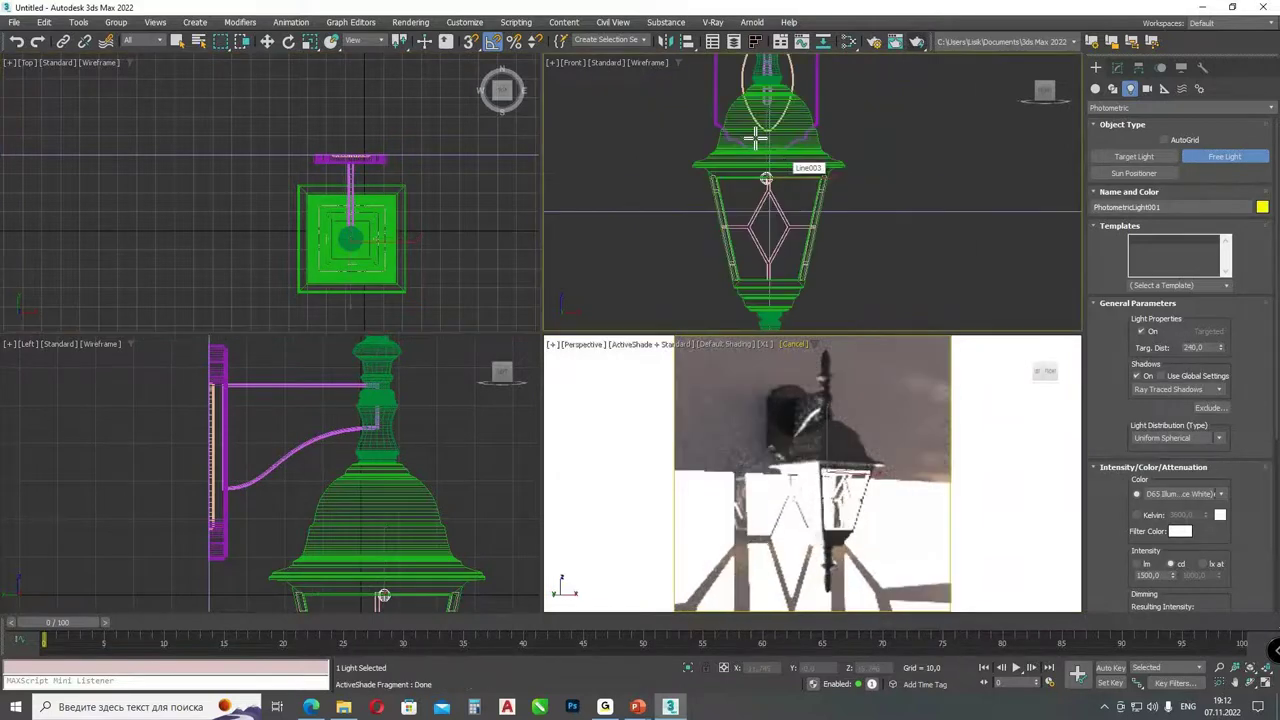
pyautogui.rightClick(766, 134)
pyautogui.moveTo(772, 203)
pyautogui.mouseDown()
pyautogui.moveTo(778, 228)
pyautogui.moveTo(787, 213)
pyautogui.mouseUp()
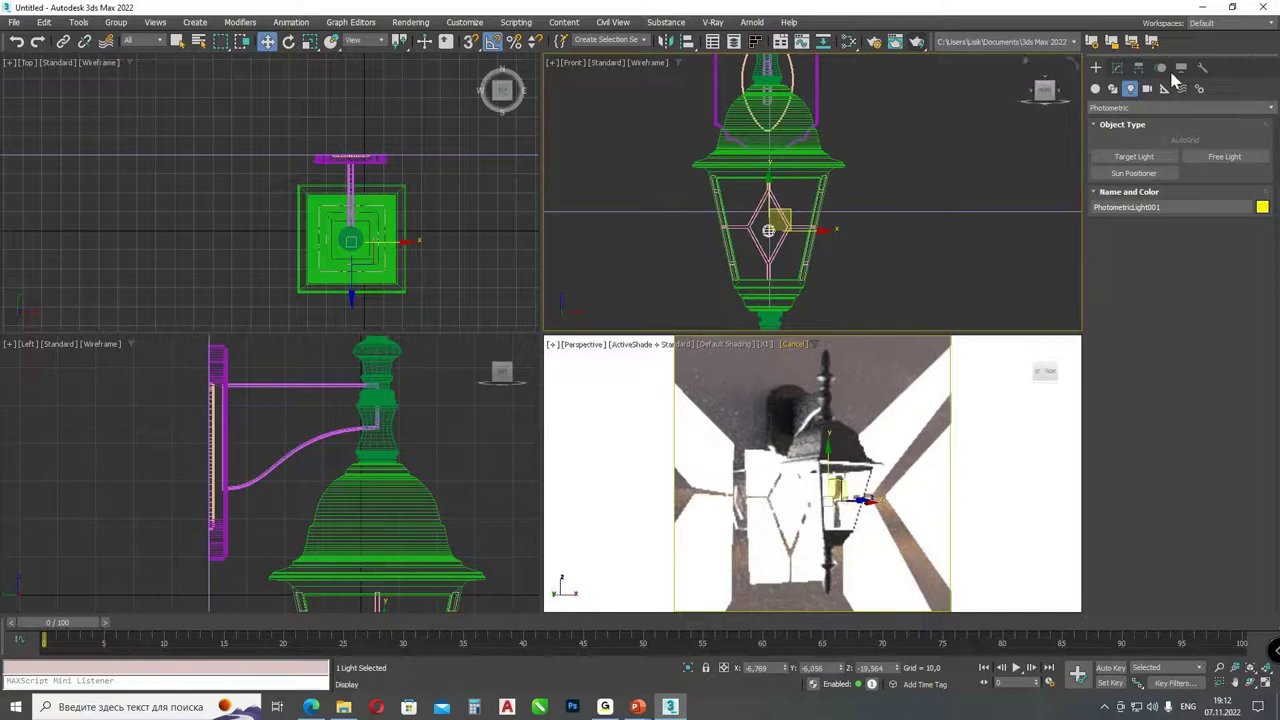
# - Set the light's intensity to 50 cd, lower it to 47 cd, and give it a warm filter color with hue 29 and saturation about 132
pyautogui.click(1117, 67)
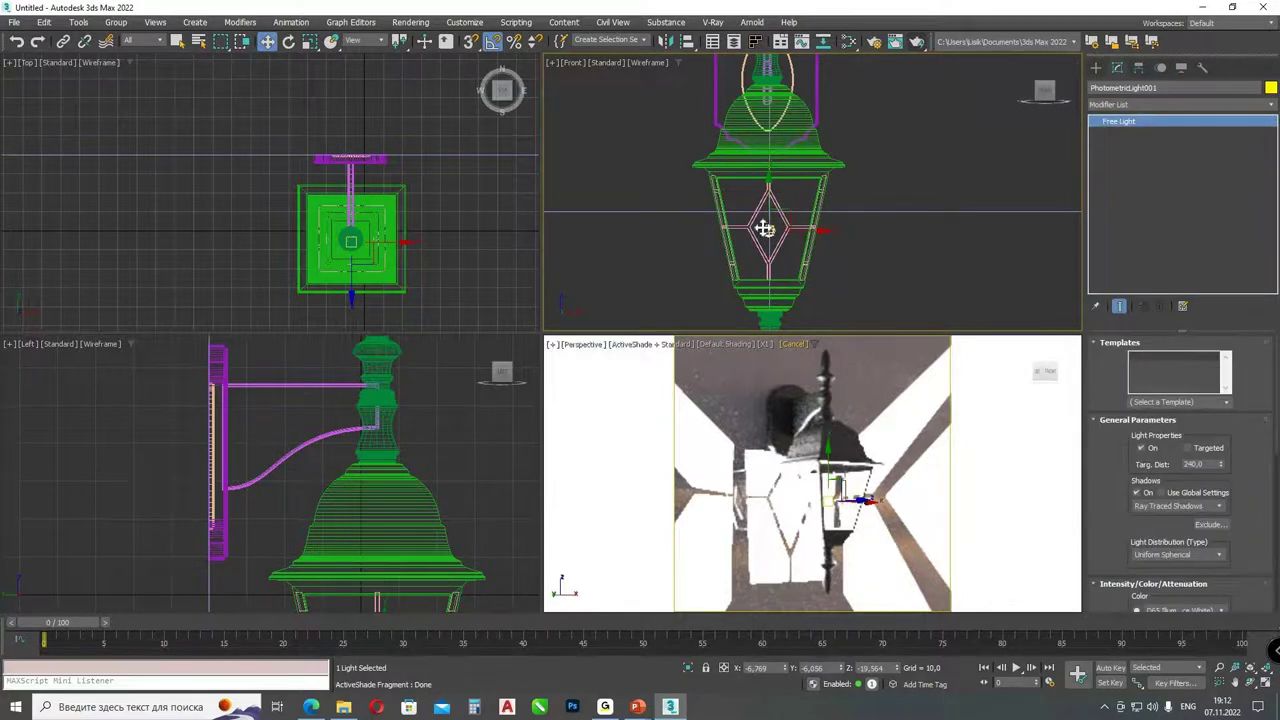
pyautogui.moveTo(1105, 510); pyautogui.dragTo(1127, 337)
pyautogui.doubleClick(1150, 519)
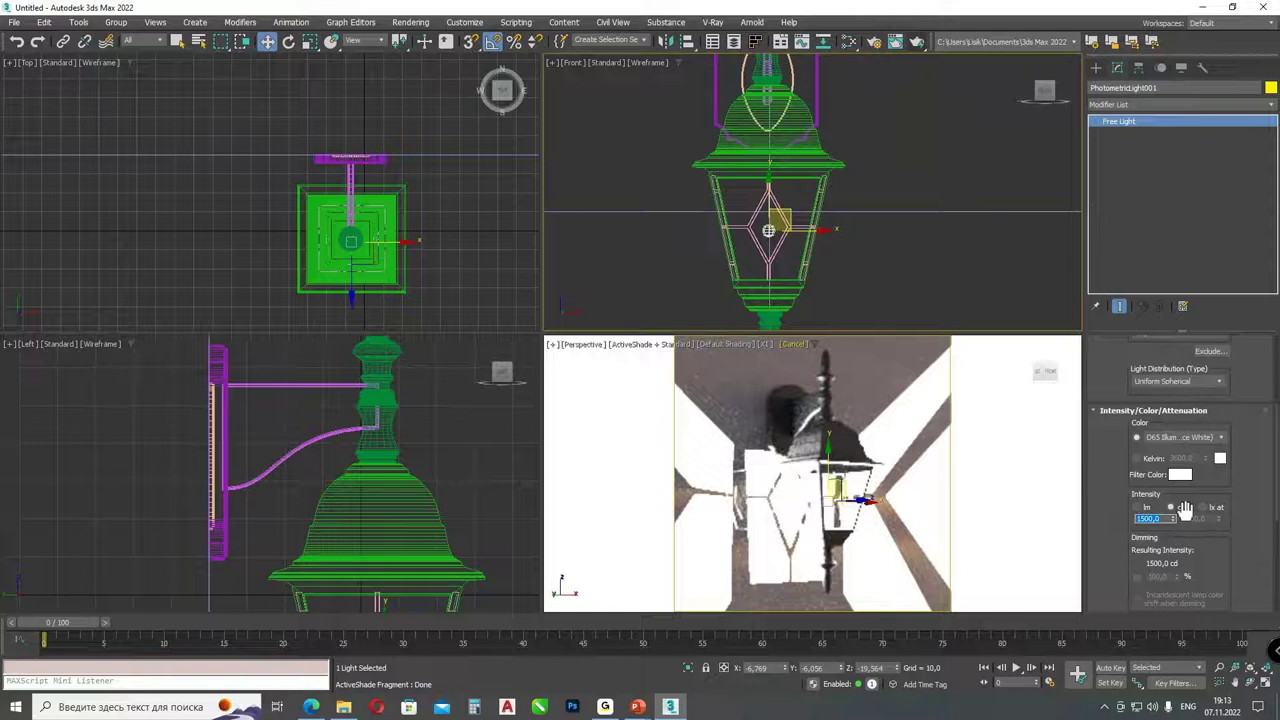
pyautogui.write('50')
pyautogui.press('Return')
pyautogui.moveTo(1176, 523); pyautogui.dragTo(1163, 524)
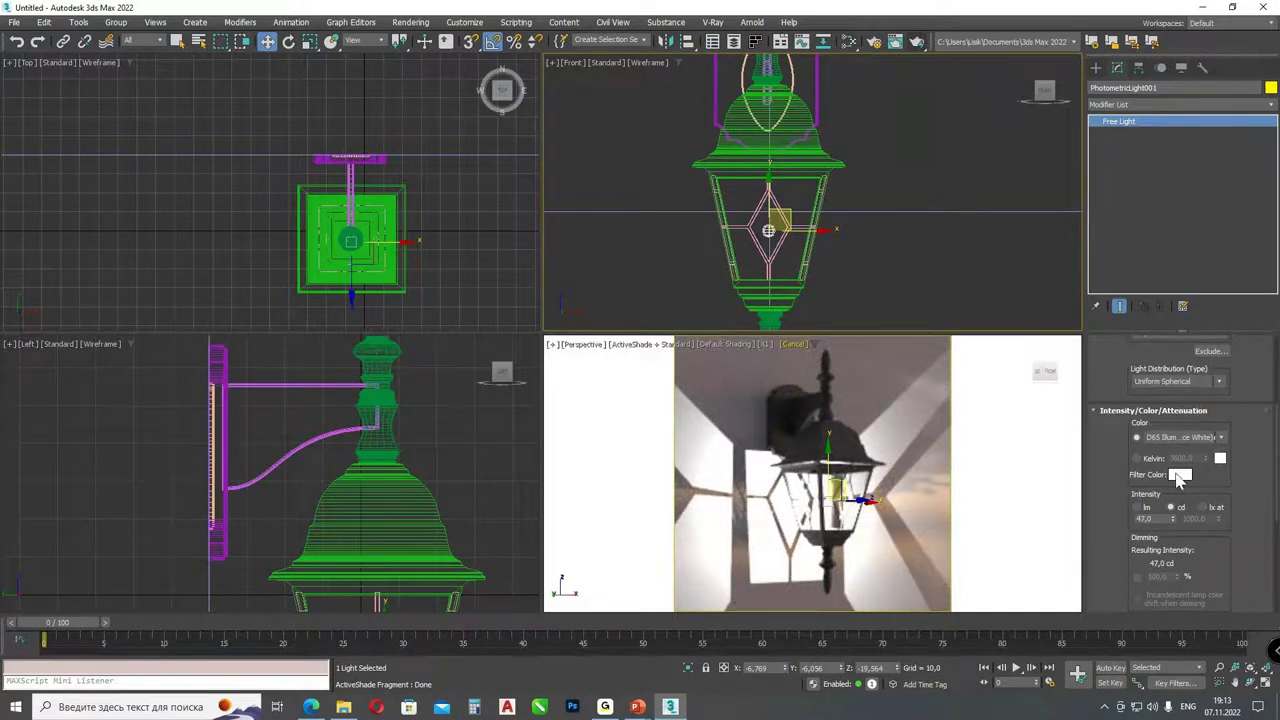
pyautogui.click(1180, 475)
pyautogui.moveTo(1042, 374); pyautogui.dragTo(1088, 389)
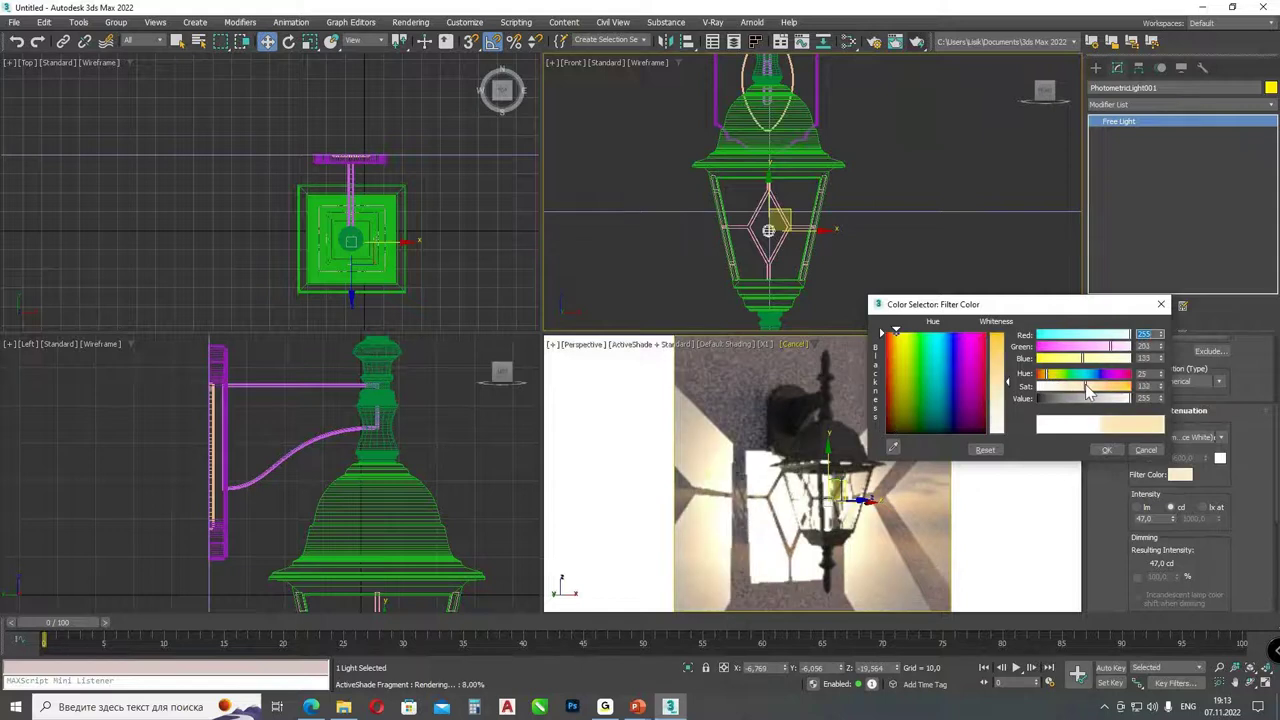
pyautogui.click(1106, 449)
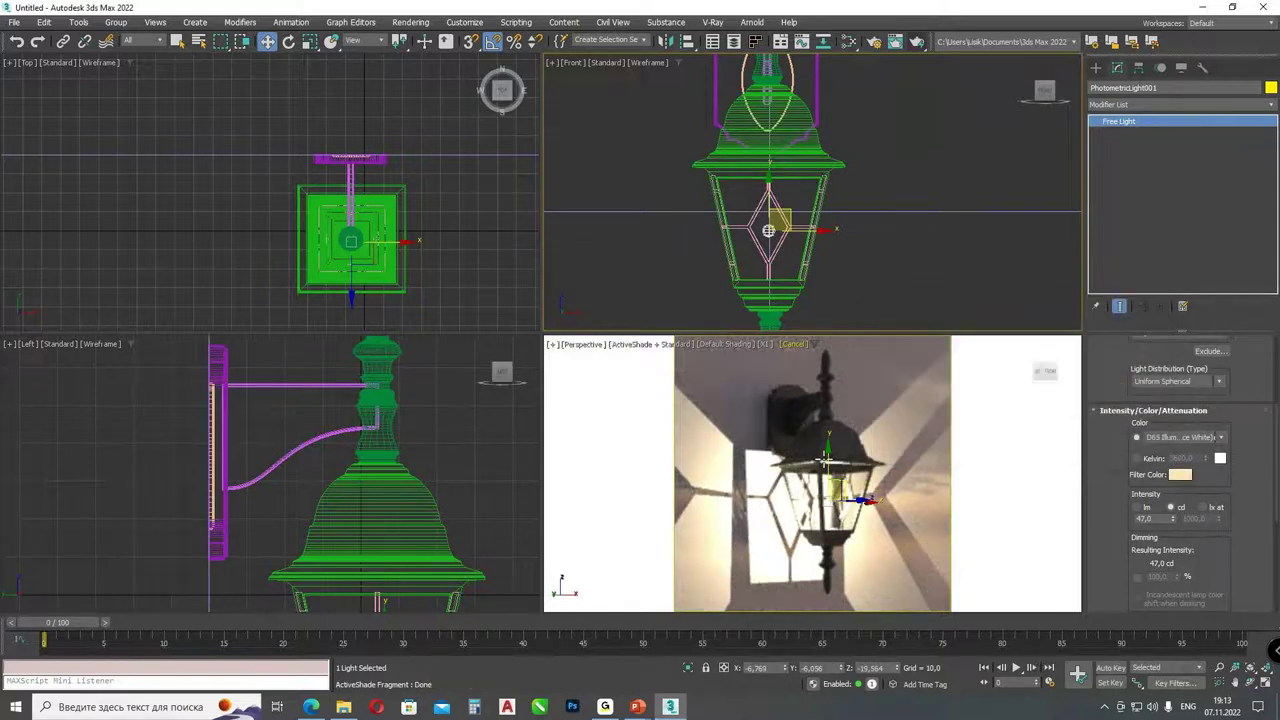
# - Make the light emit from a Sphere shape and reduce the sphere's radius to about 4,044
pyautogui.moveTo(1114, 552); pyautogui.dragTo(1132, 390)
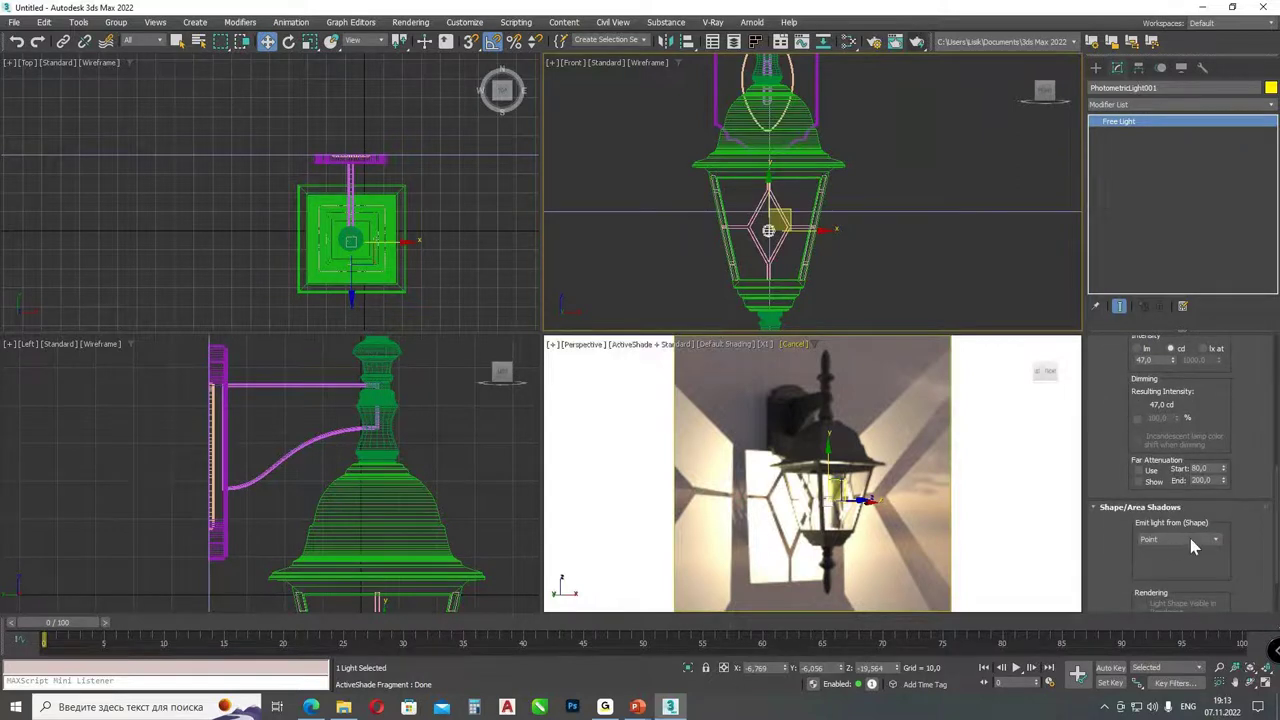
pyautogui.click(1183, 540)
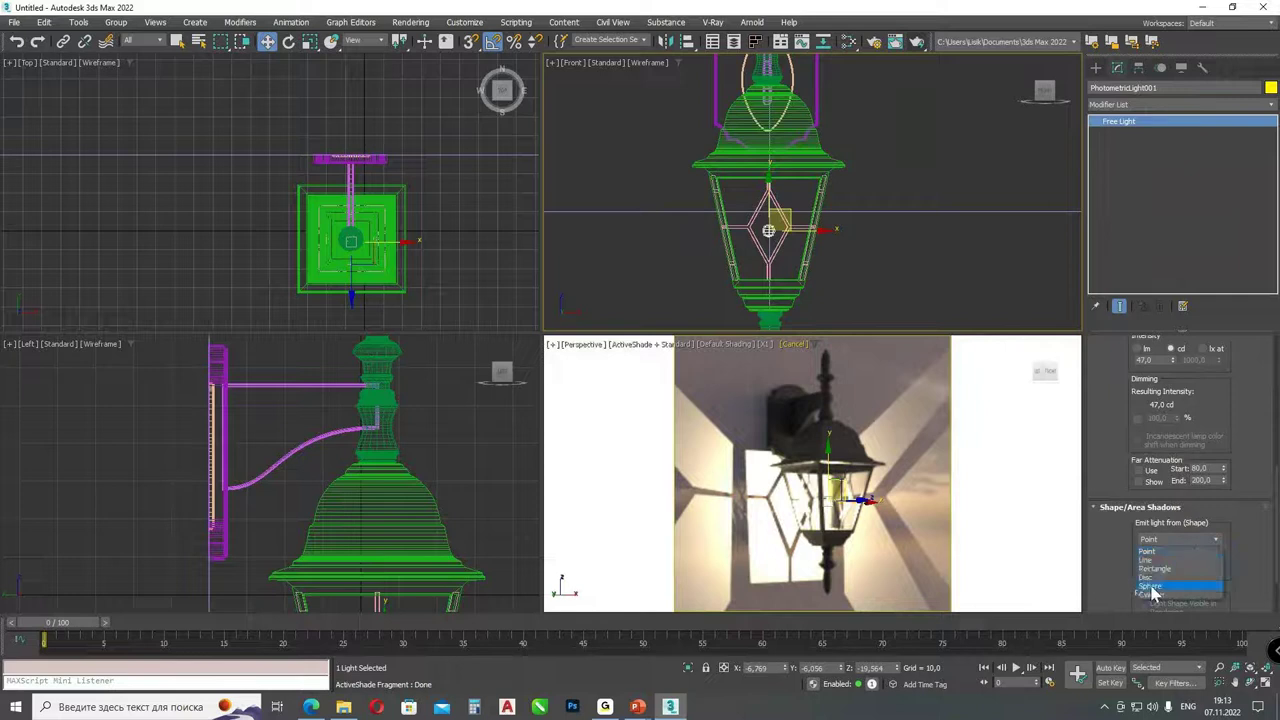
pyautogui.click(1148, 586)
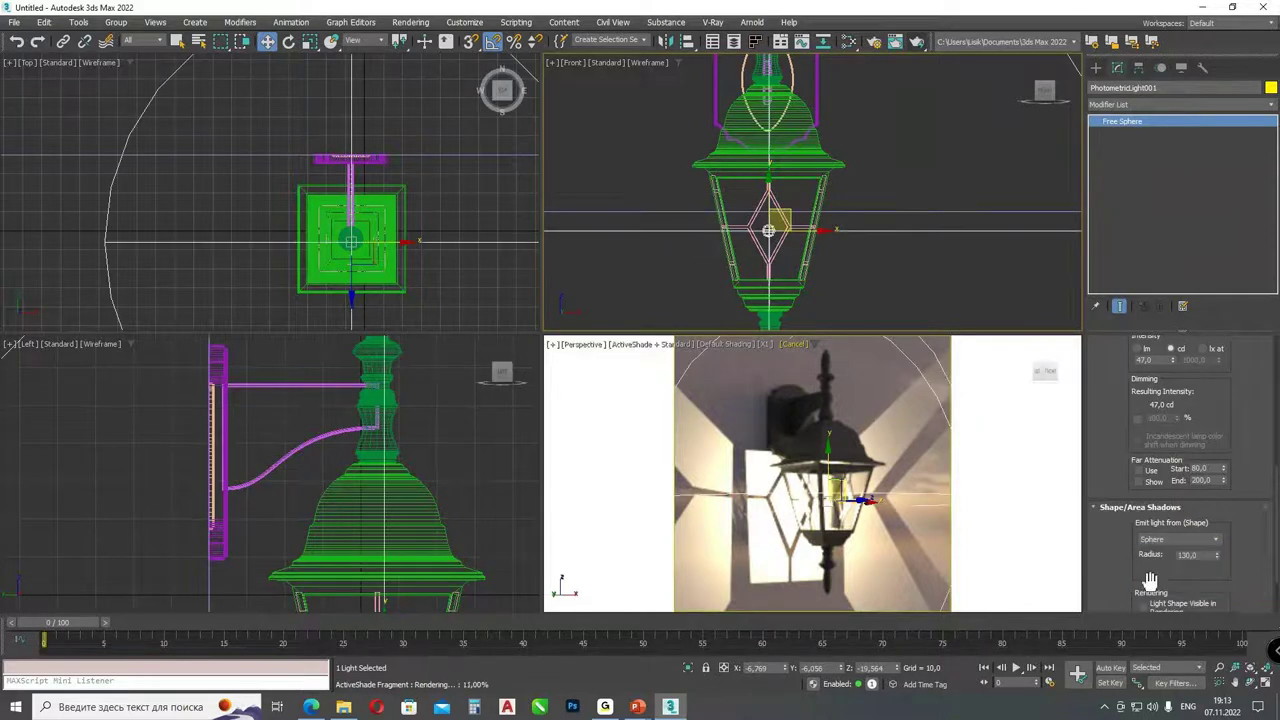
pyautogui.moveTo(1217, 564); pyautogui.dragTo(1215, 590)
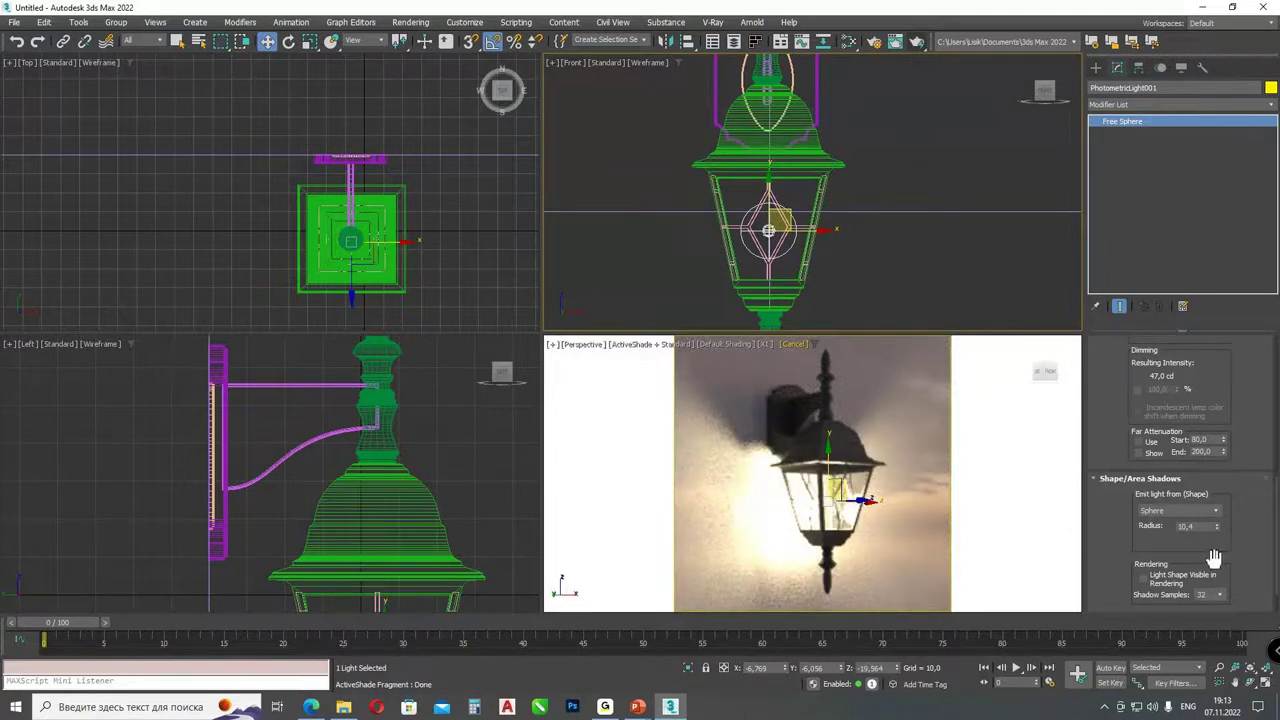
pyautogui.moveTo(1217, 527); pyautogui.dragTo(1215, 558)
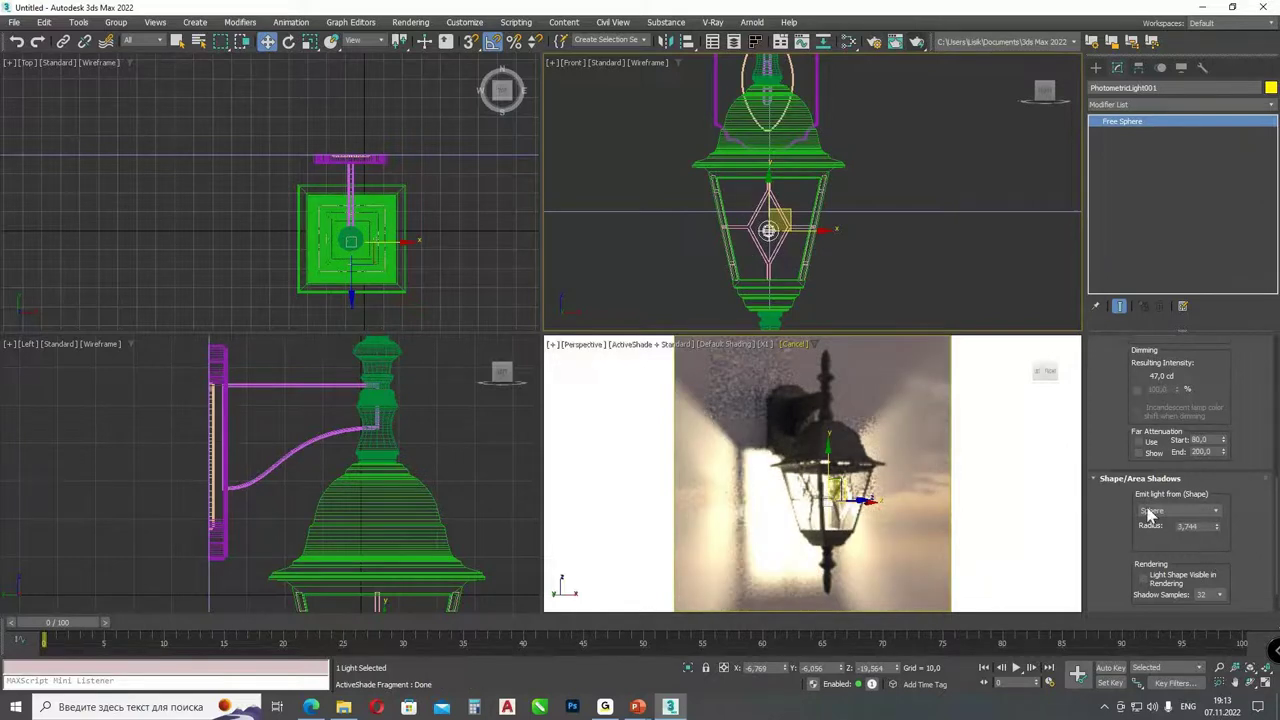
pyautogui.moveTo(1215, 523); pyautogui.dragTo(1215, 520)
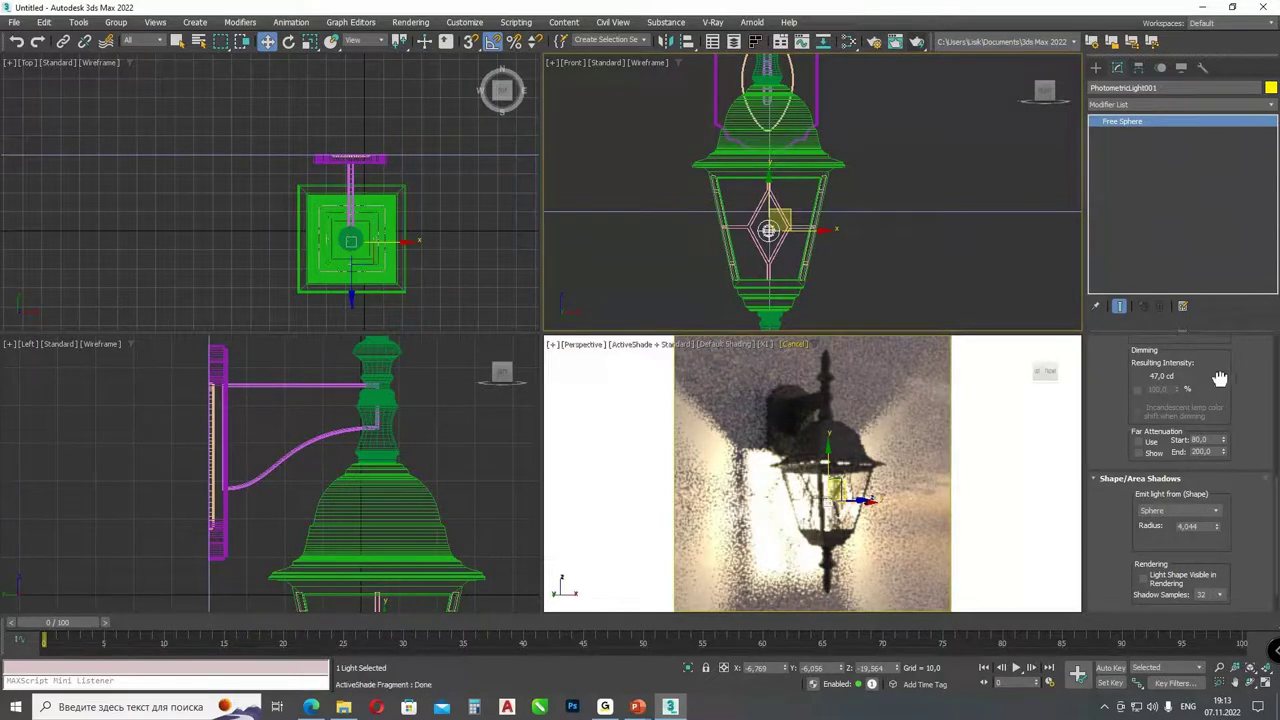
# - Set the photometric light's intensity to 40 cd
pyautogui.scroll(5, 1165, 512)
pyautogui.scroll(2, 1165, 510)
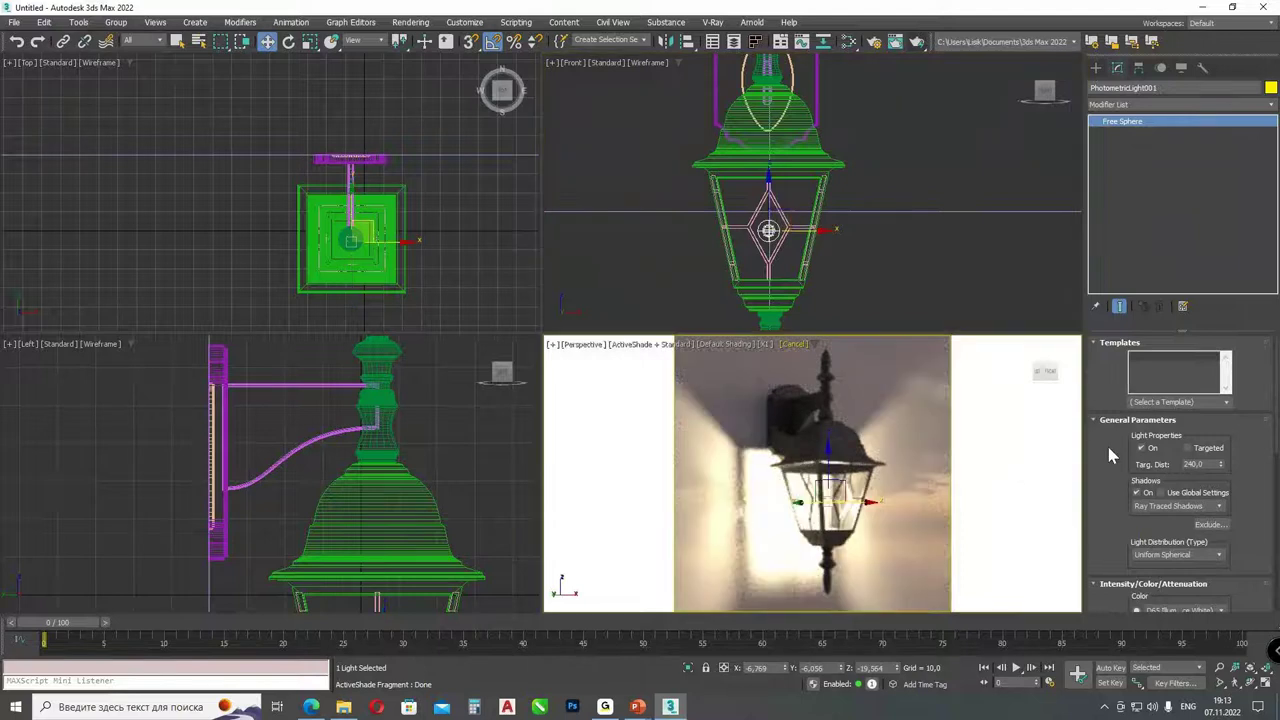
pyautogui.scroll(-2, 1121, 397)
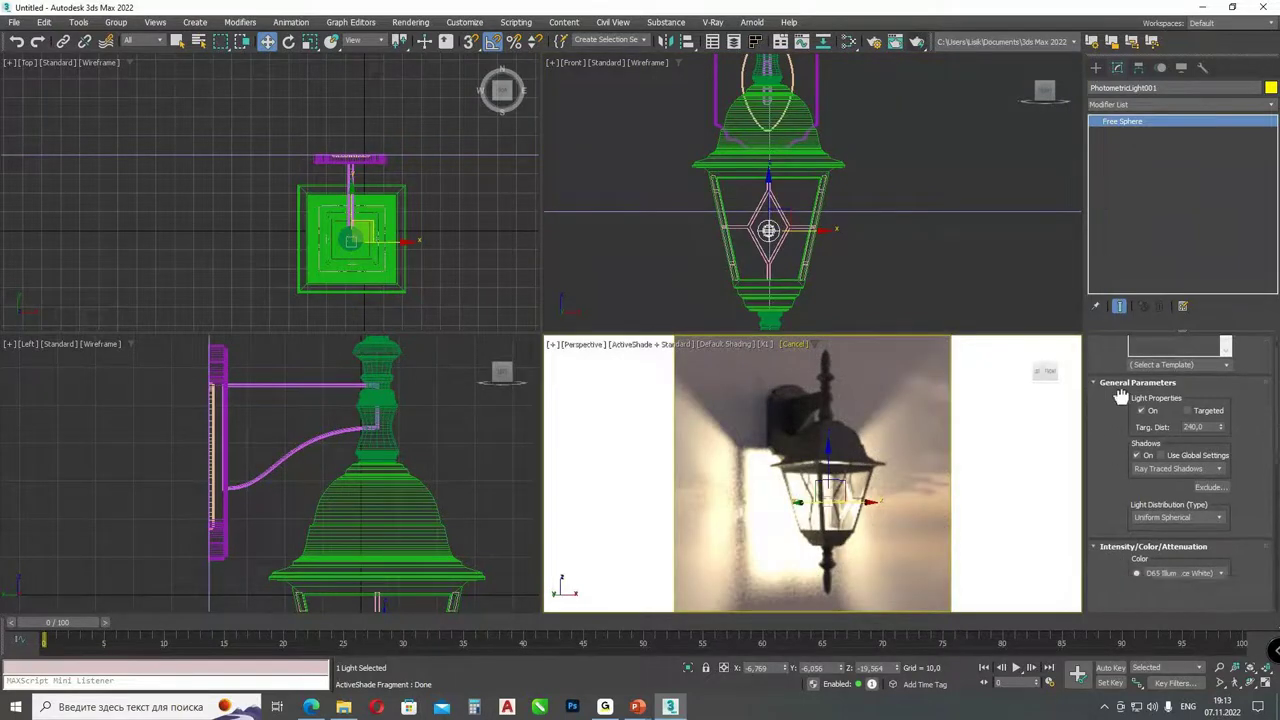
pyautogui.scroll(-4, 1121, 397)
pyautogui.doubleClick(1145, 580)
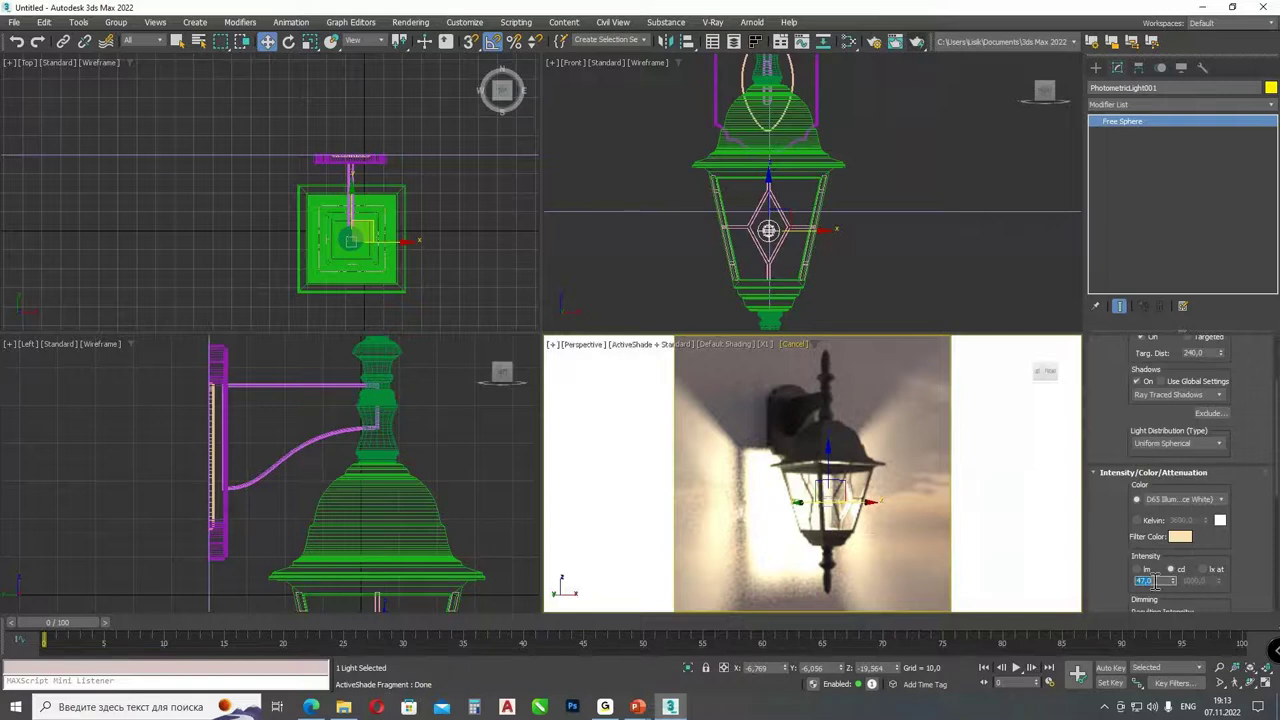
pyautogui.write('40')
pyautogui.press('Return')
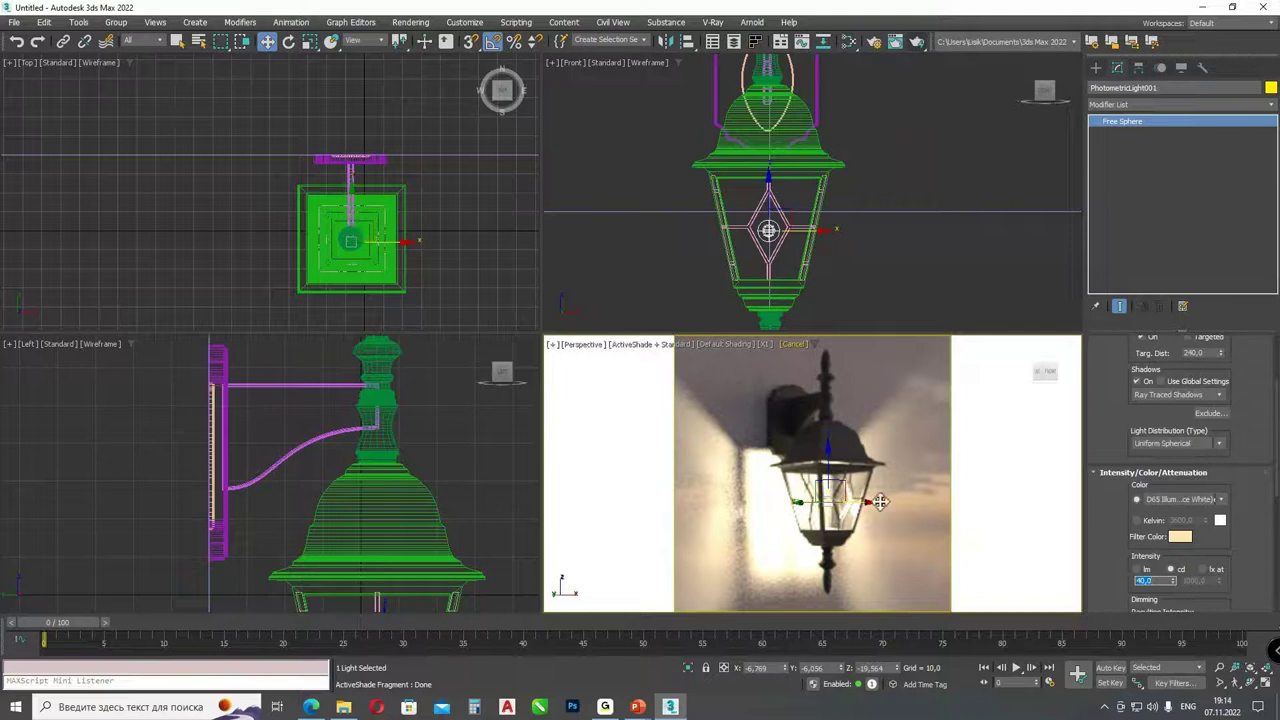
# - Stop the ActiveShade preview and tint Material #28's transparency color warm with hue 0,101, saturation 0,101 and value about 0,925
pyautogui.click(848, 45)
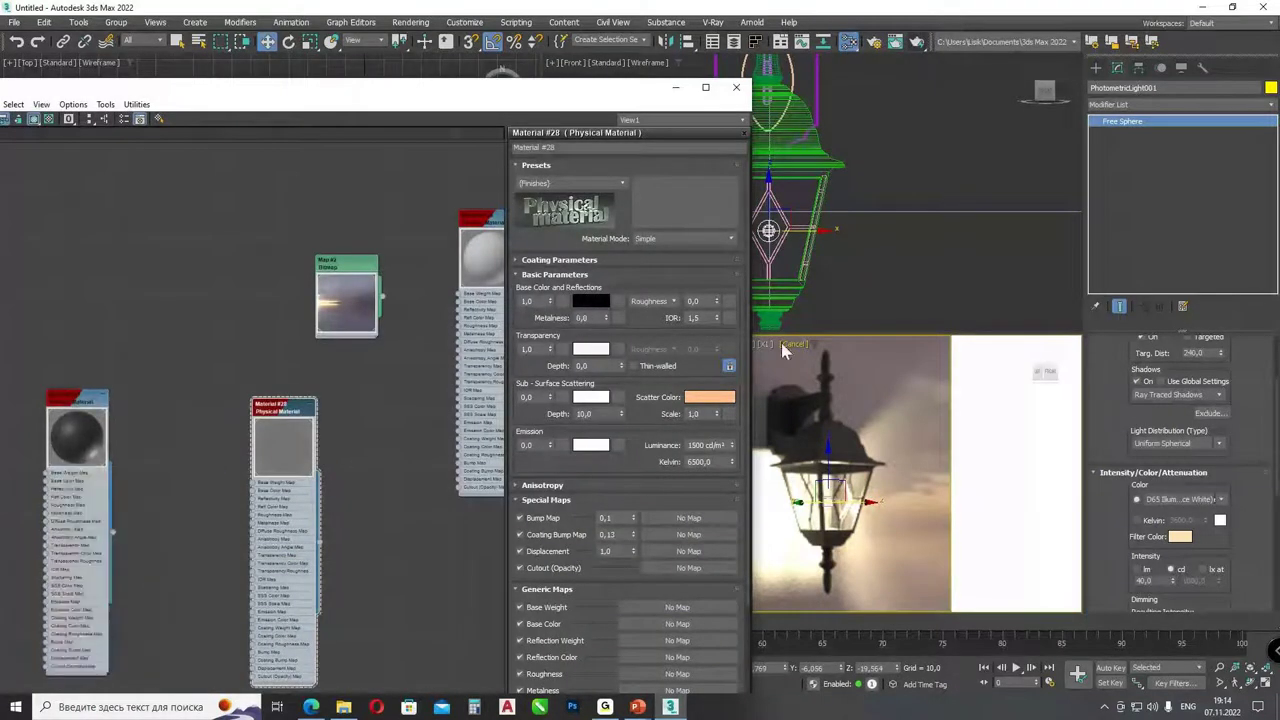
pyautogui.click(782, 343)
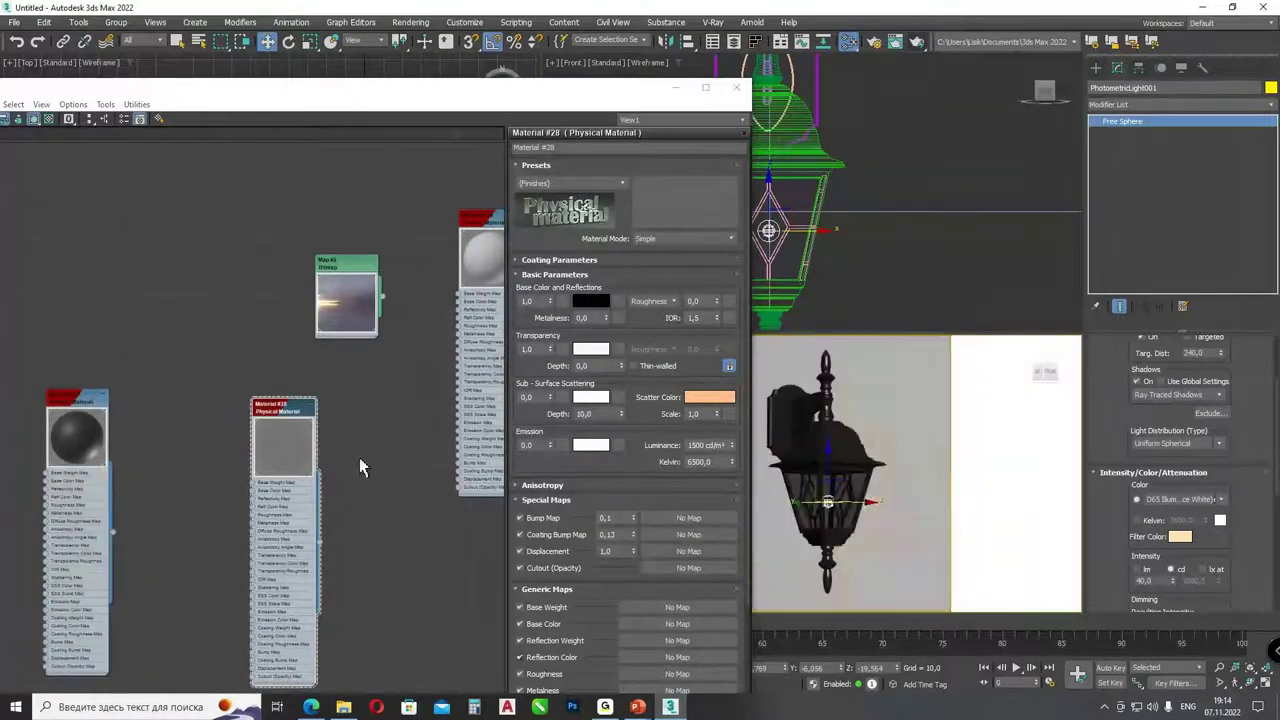
pyautogui.click(590, 349)
pyautogui.click(450, 259)
pyautogui.moveTo(451, 274); pyautogui.dragTo(455, 277)
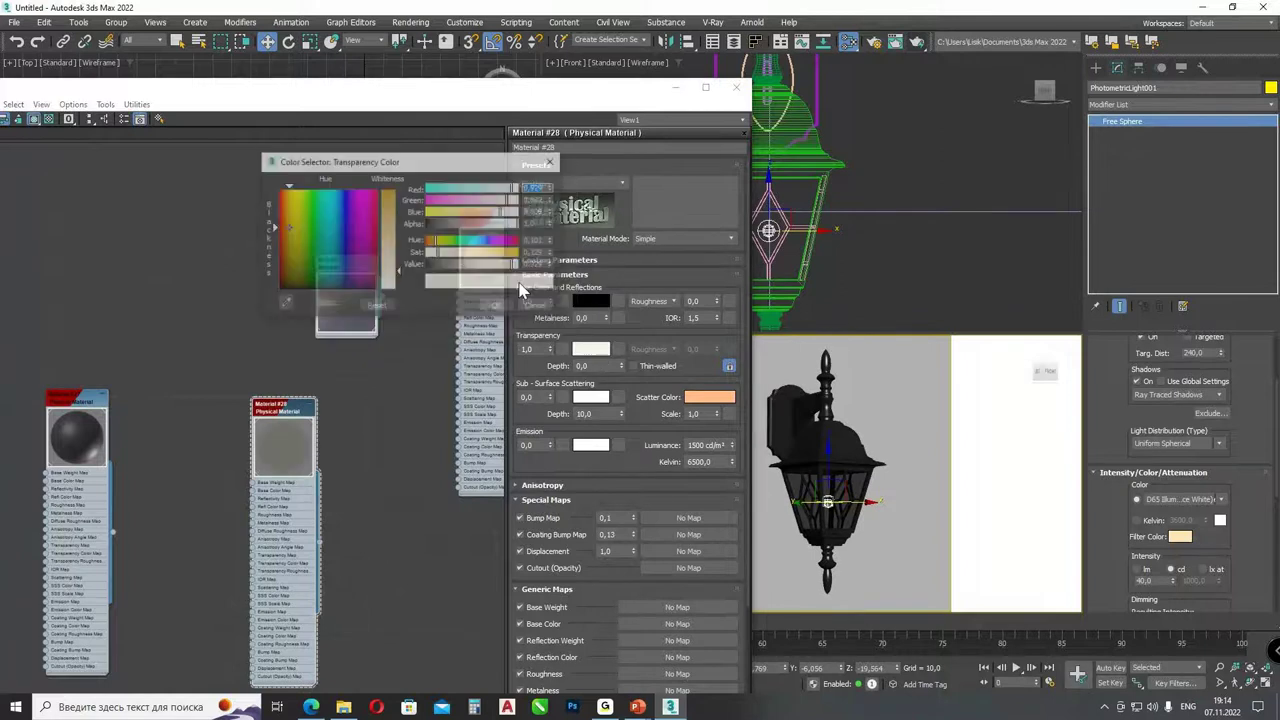
pyautogui.click(436, 256)
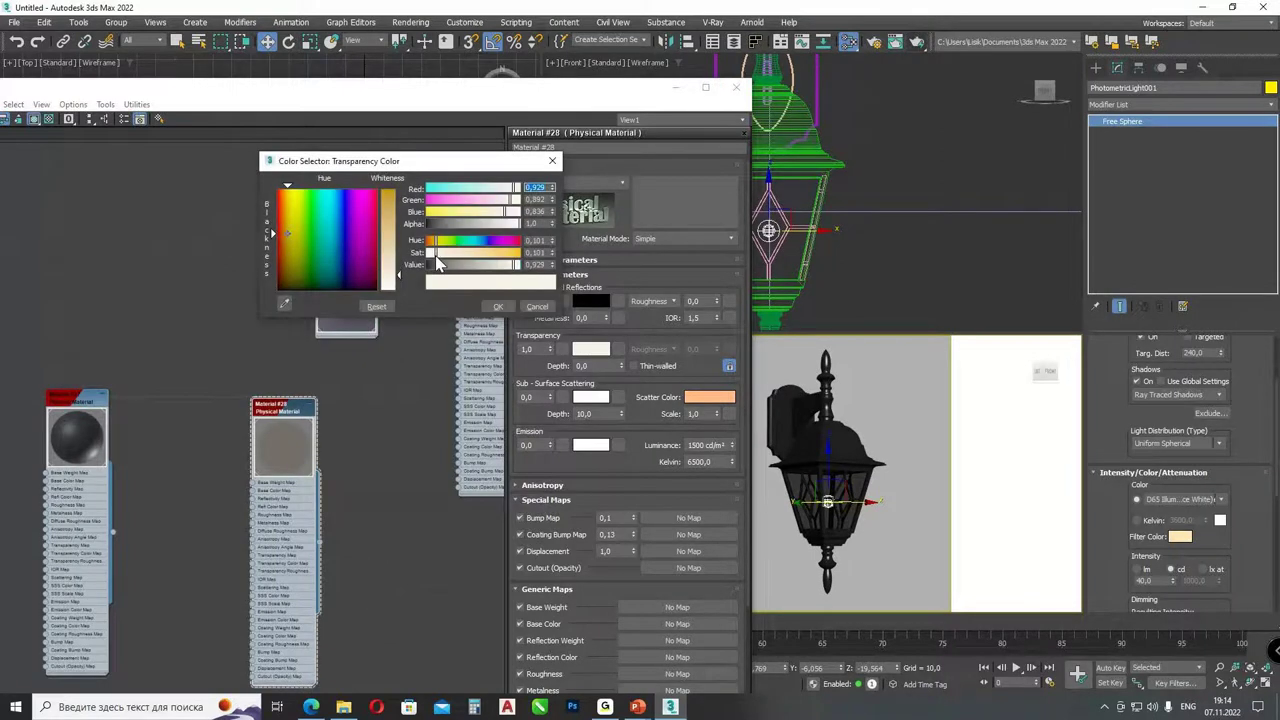
pyautogui.click(498, 306)
pyautogui.click(840, 522)
# - Spread the material nodes apart and add a Cellular map between the dark metal and glass materials
pyautogui.moveTo(297, 429); pyautogui.dragTo(394, 387, button='middle')
pyautogui.moveTo(174, 358); pyautogui.dragTo(104, 358)
pyautogui.rightClick(247, 409)
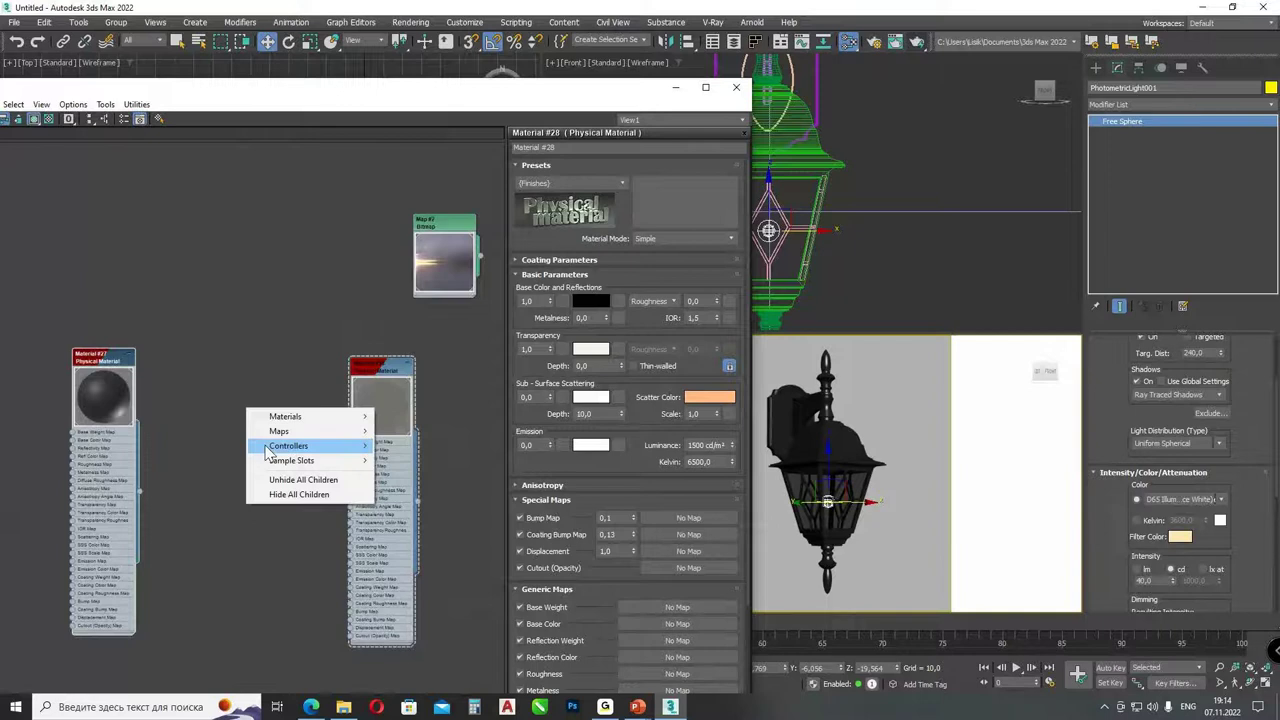
pyautogui.moveTo(288, 431)
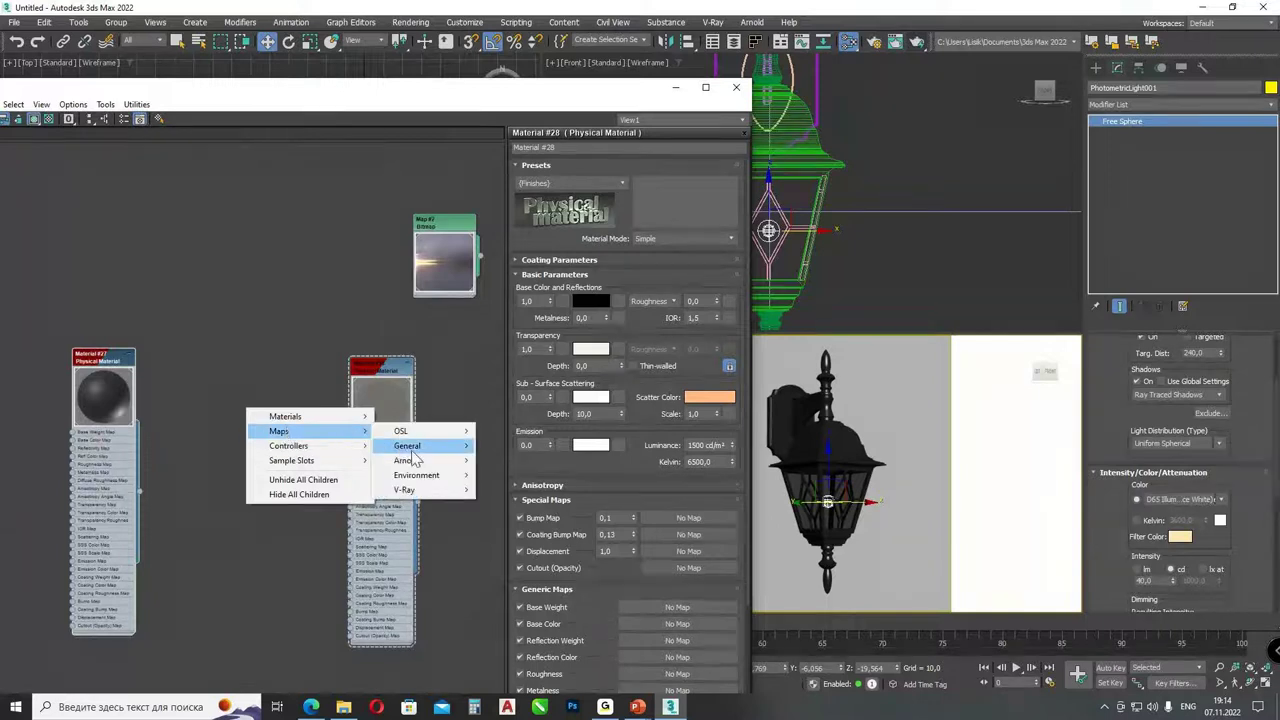
pyautogui.moveTo(410, 452)
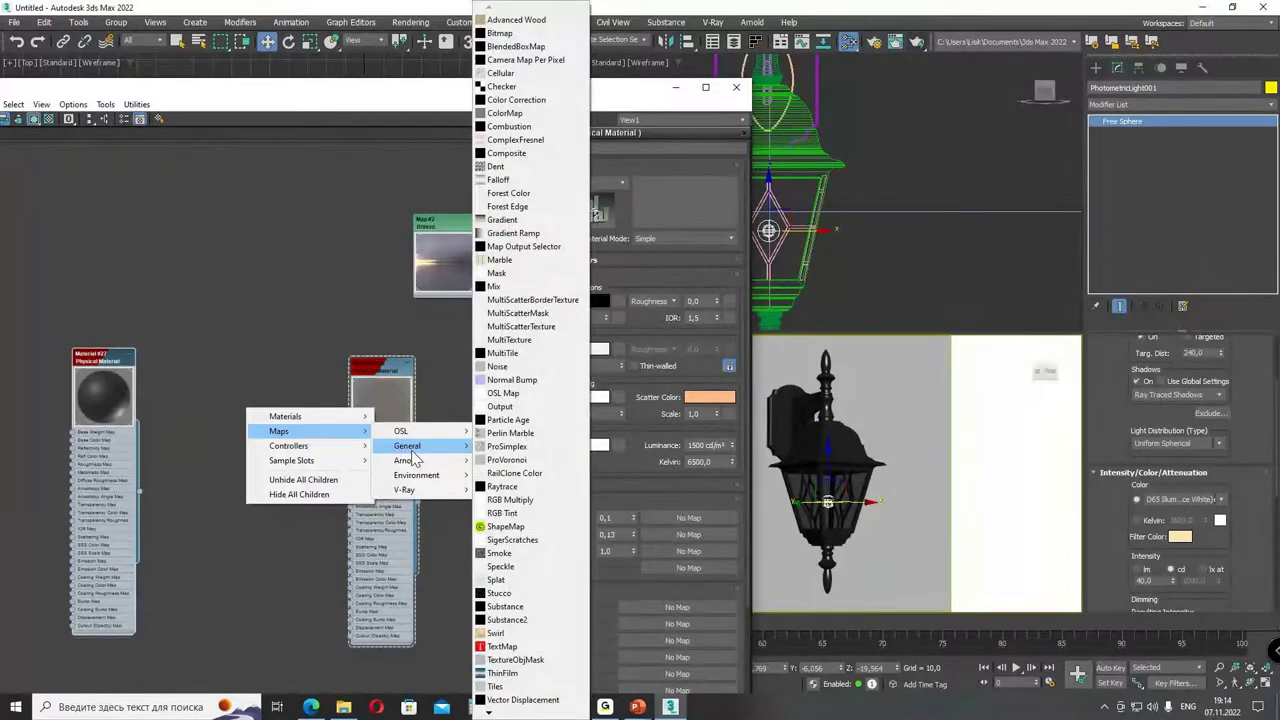
pyautogui.click(503, 74)
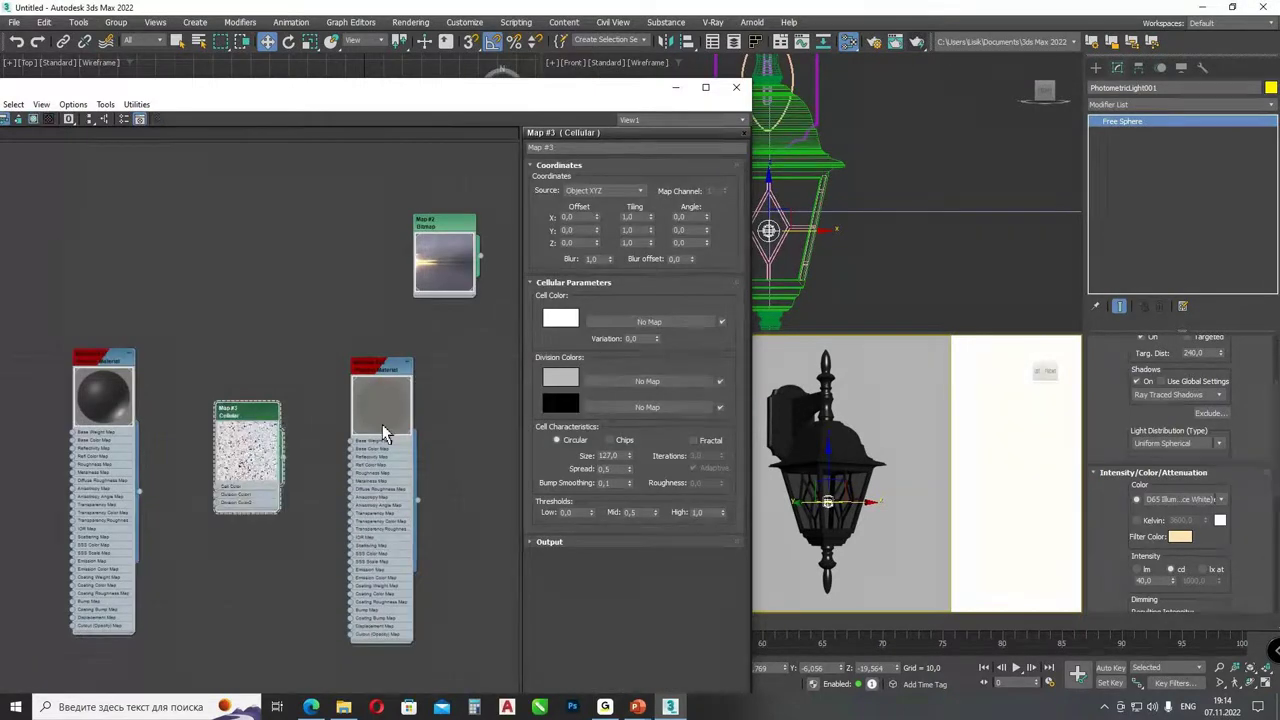
pyautogui.moveTo(258, 423); pyautogui.dragTo(286, 449)
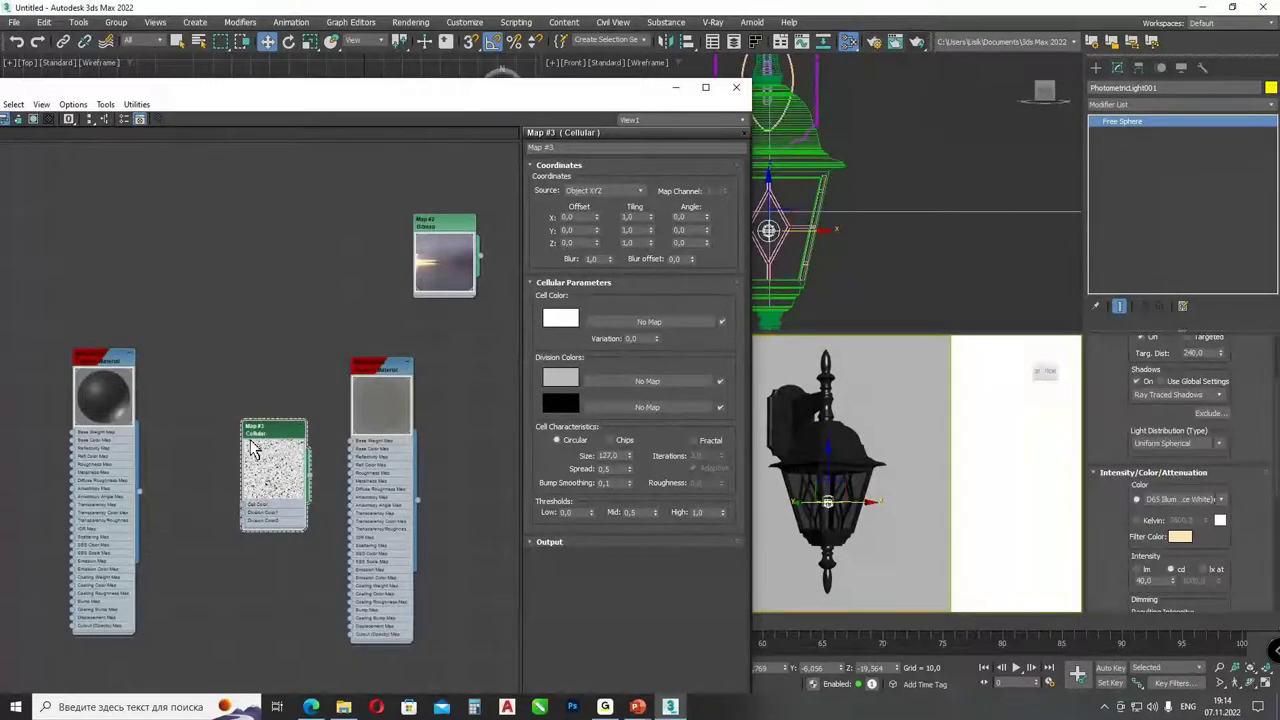
# - Try a cell size of 400 on the Cellular map, set it to 1000, and switch the cell type to Chips
pyautogui.write('400')
pyautogui.press('Return')
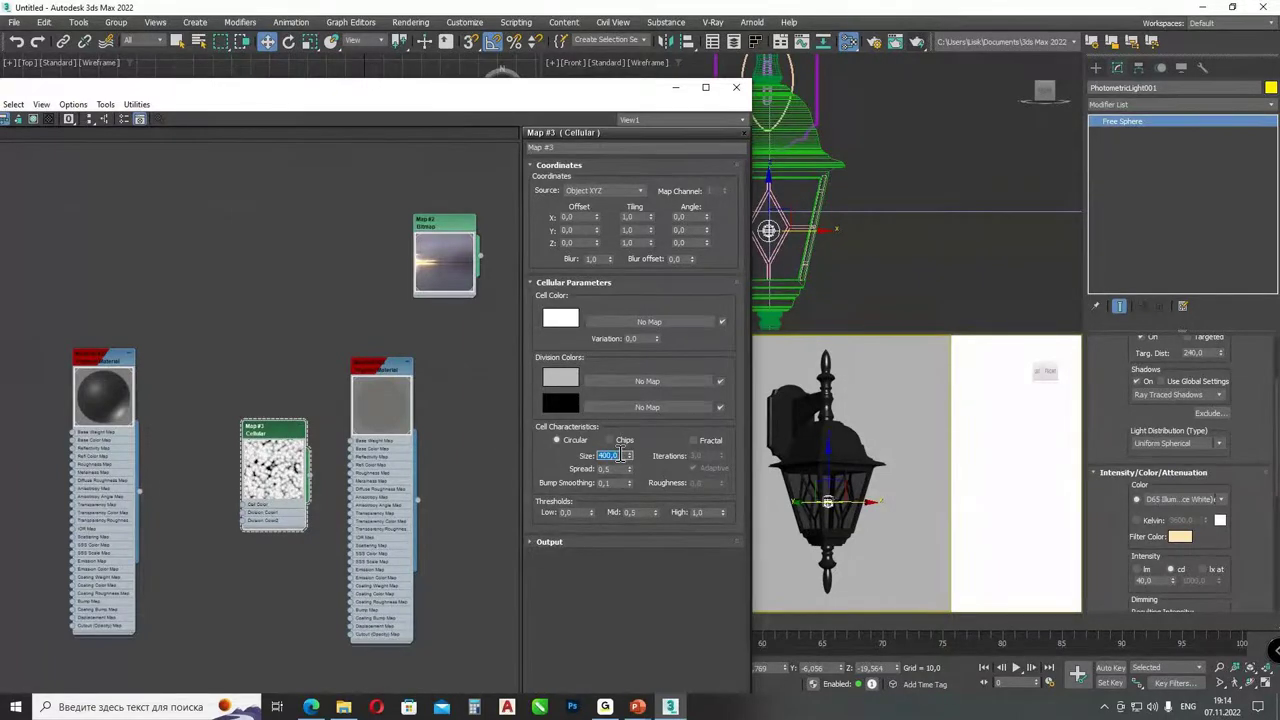
pyautogui.write('1000')
pyautogui.press('Return')
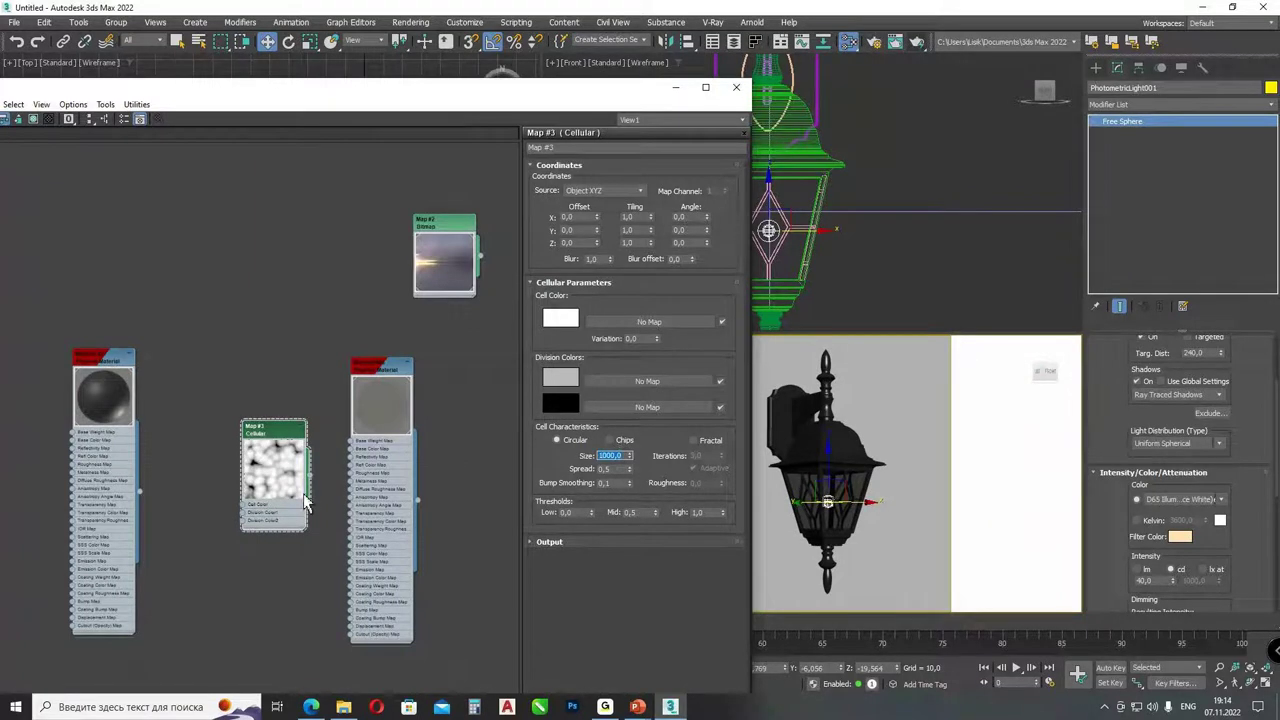
pyautogui.click(609, 440)
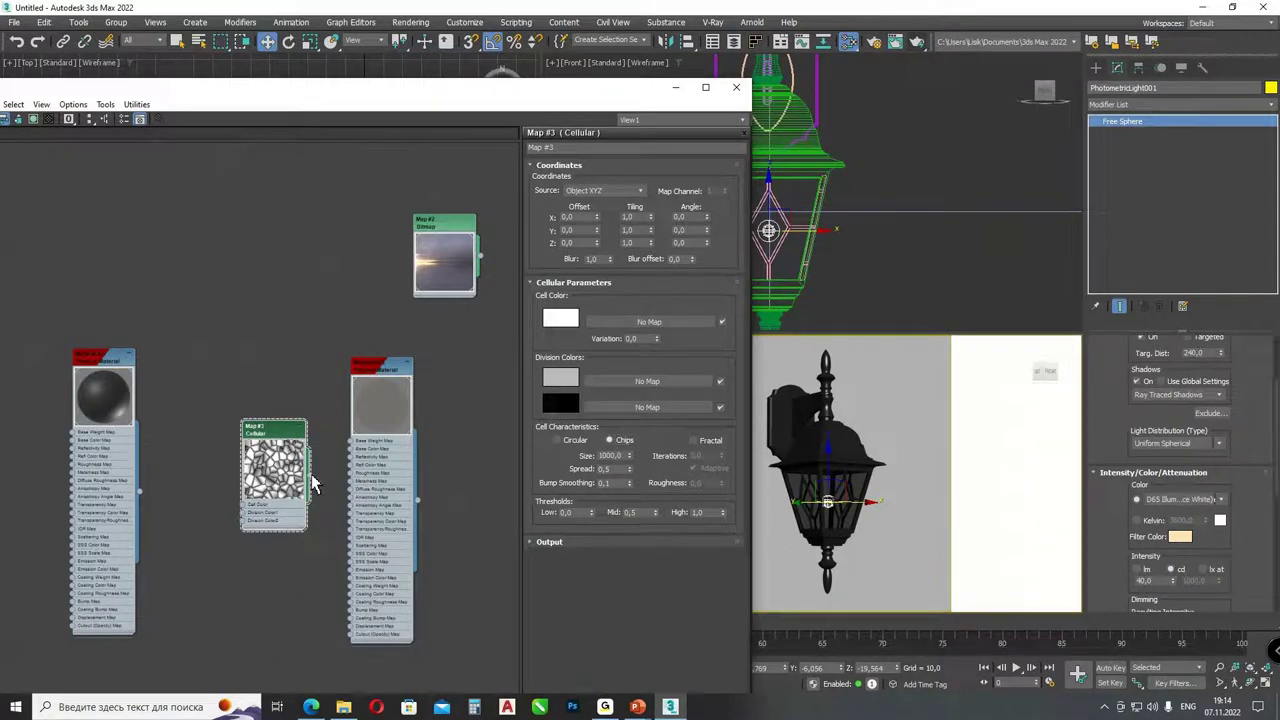
# - Connect the Cellular map to the glass material's Bump Map input and enable the map's Fractal option
pyautogui.moveTo(310, 476); pyautogui.dragTo(350, 614)
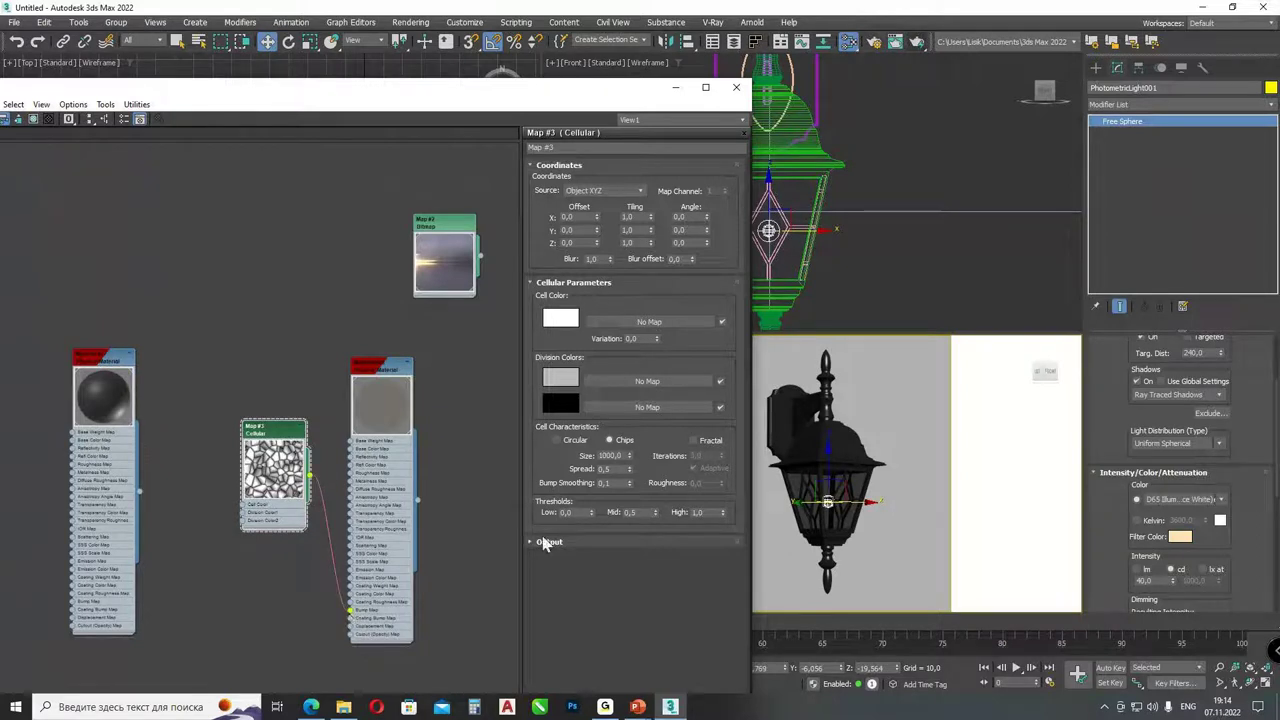
pyautogui.doubleClick(620, 455)
pyautogui.click(826, 432)
pyautogui.click(762, 430)
pyautogui.click(694, 441)
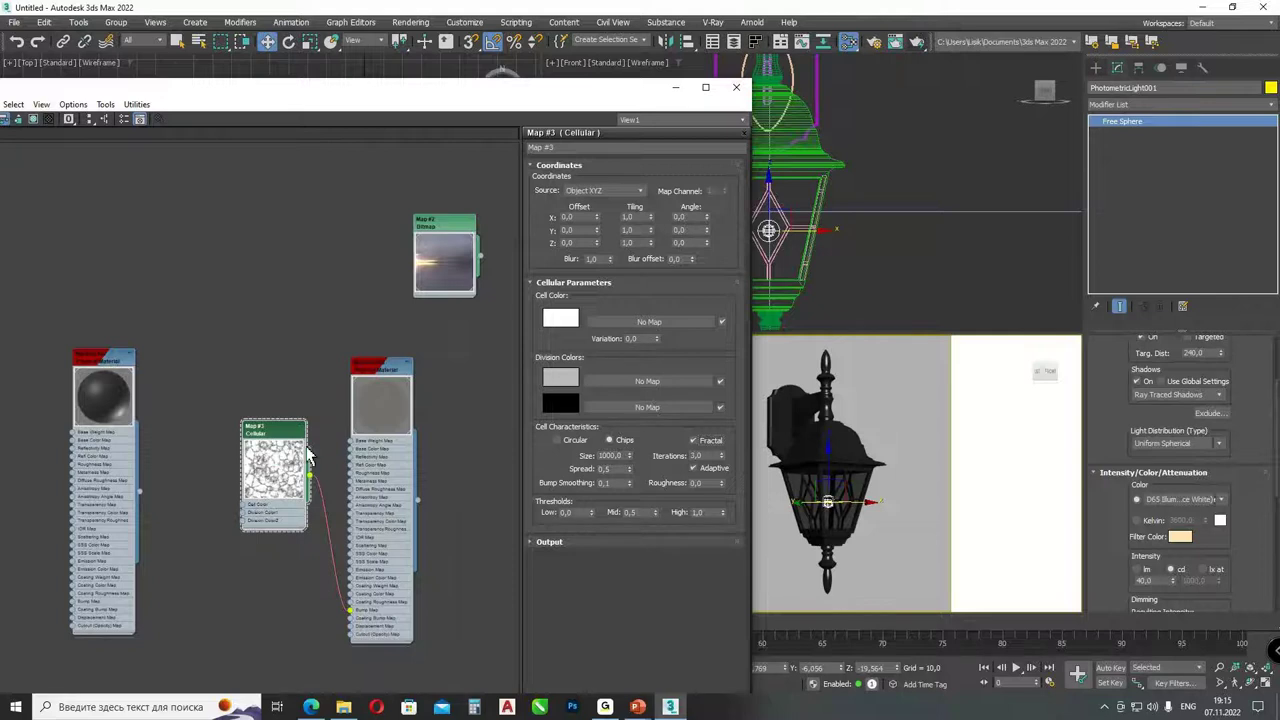
# - Try a cell size of 40 on the Cellular map and test-render the perspective view
pyautogui.doubleClick(606, 454)
pyautogui.write('40')
pyautogui.press('Return')
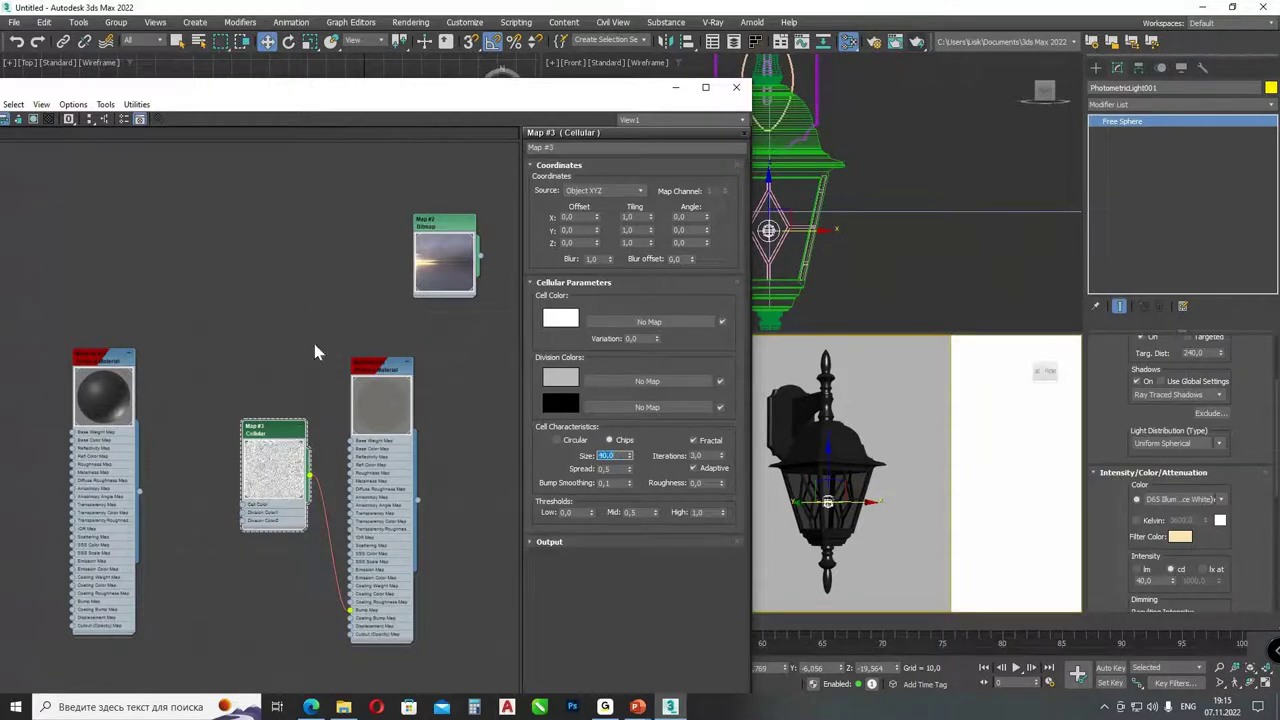
pyautogui.click(735, 92)
pyautogui.hotkey('shift', 'q')
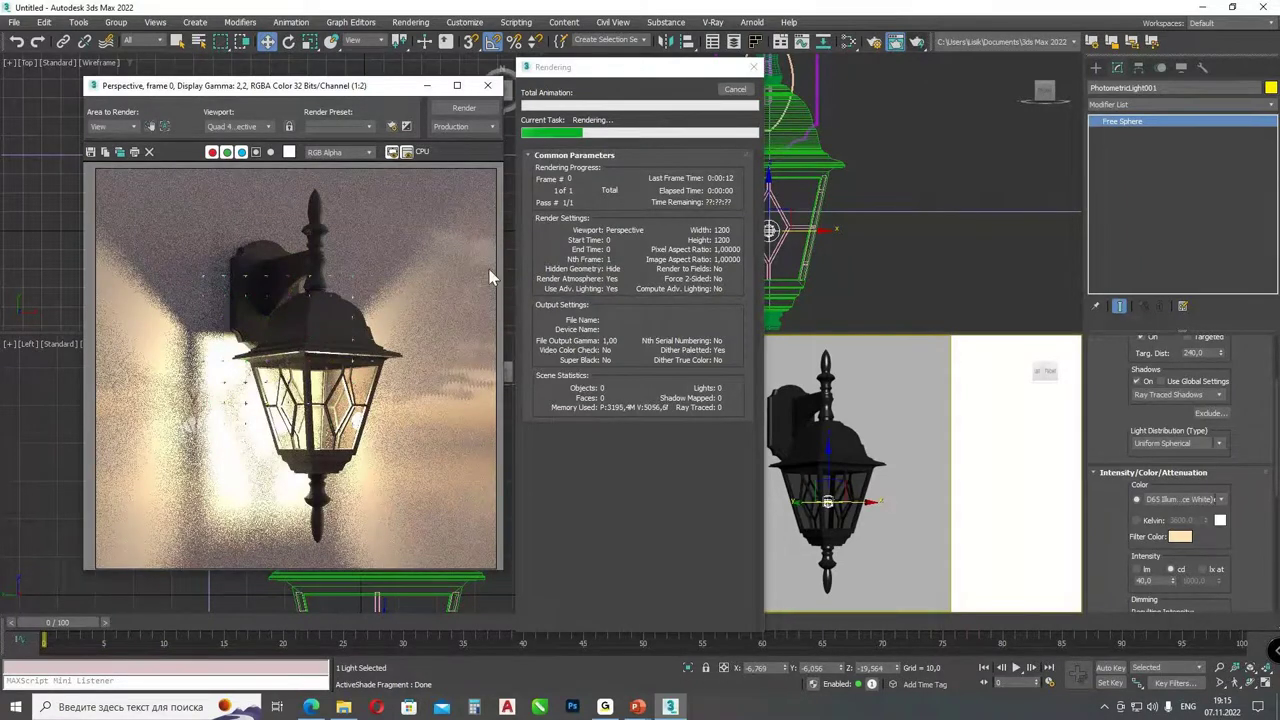
pyautogui.click(745, 89)
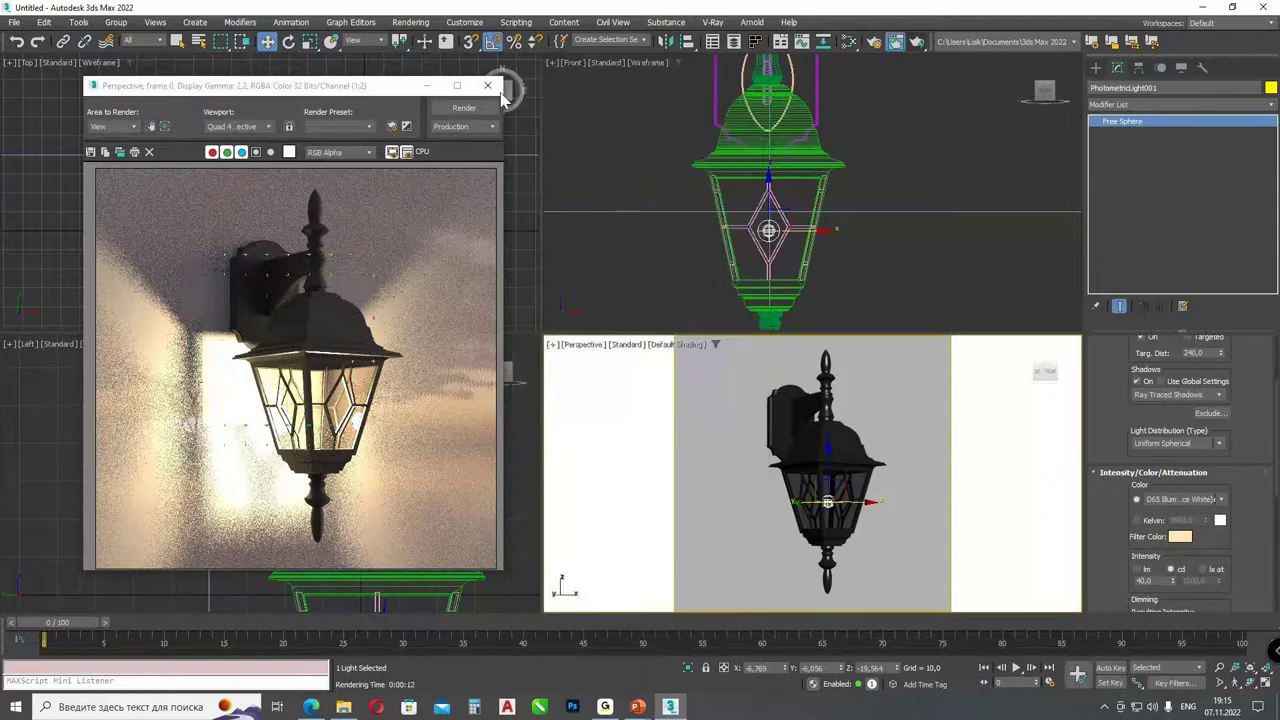
pyautogui.click(487, 87)
# - Set glass Material #28's roughness to 0,5 and its Bump Map amount to 2,0, checking the result with a test render
pyautogui.press('m')
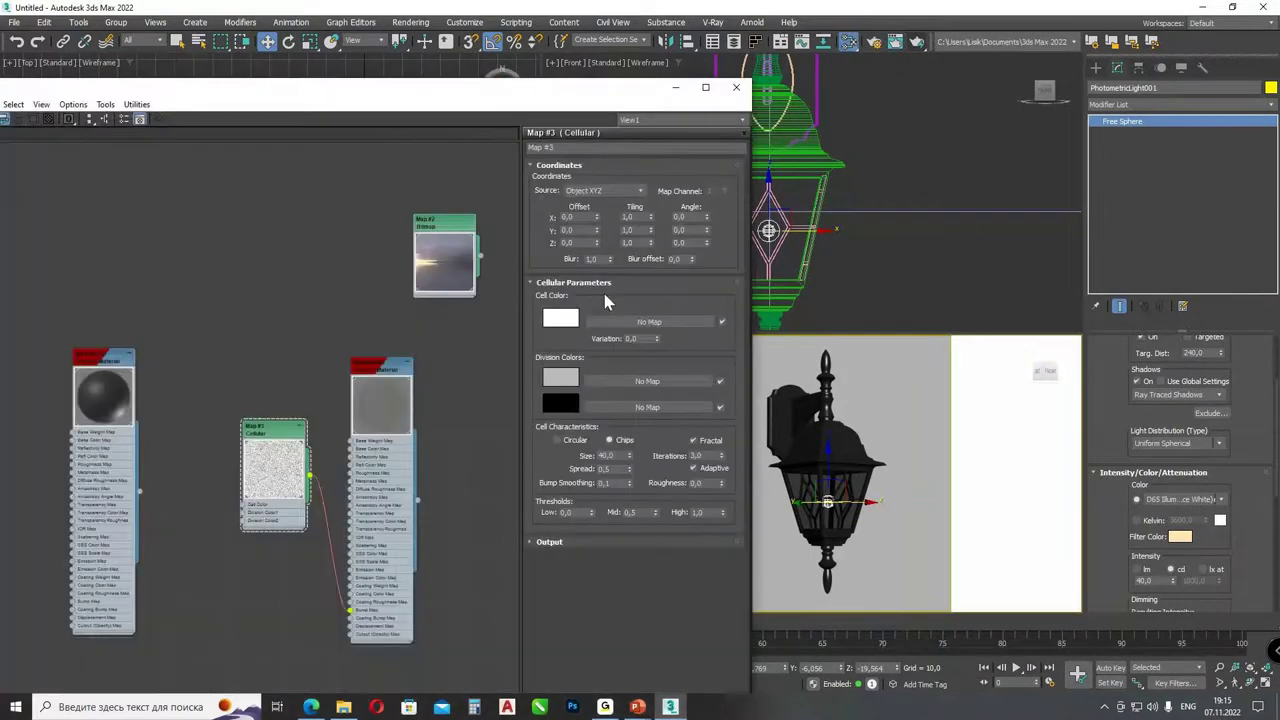
pyautogui.doubleClick(367, 370)
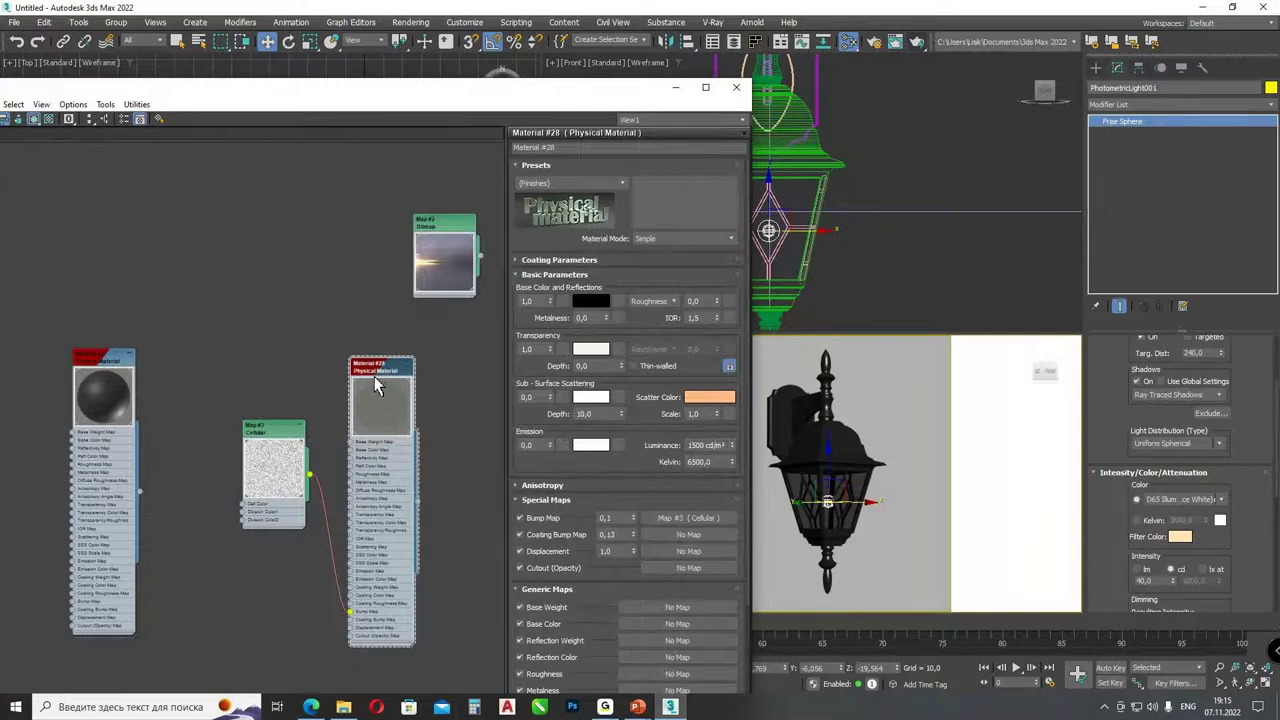
pyautogui.click(699, 302)
pyautogui.doubleClick(606, 518)
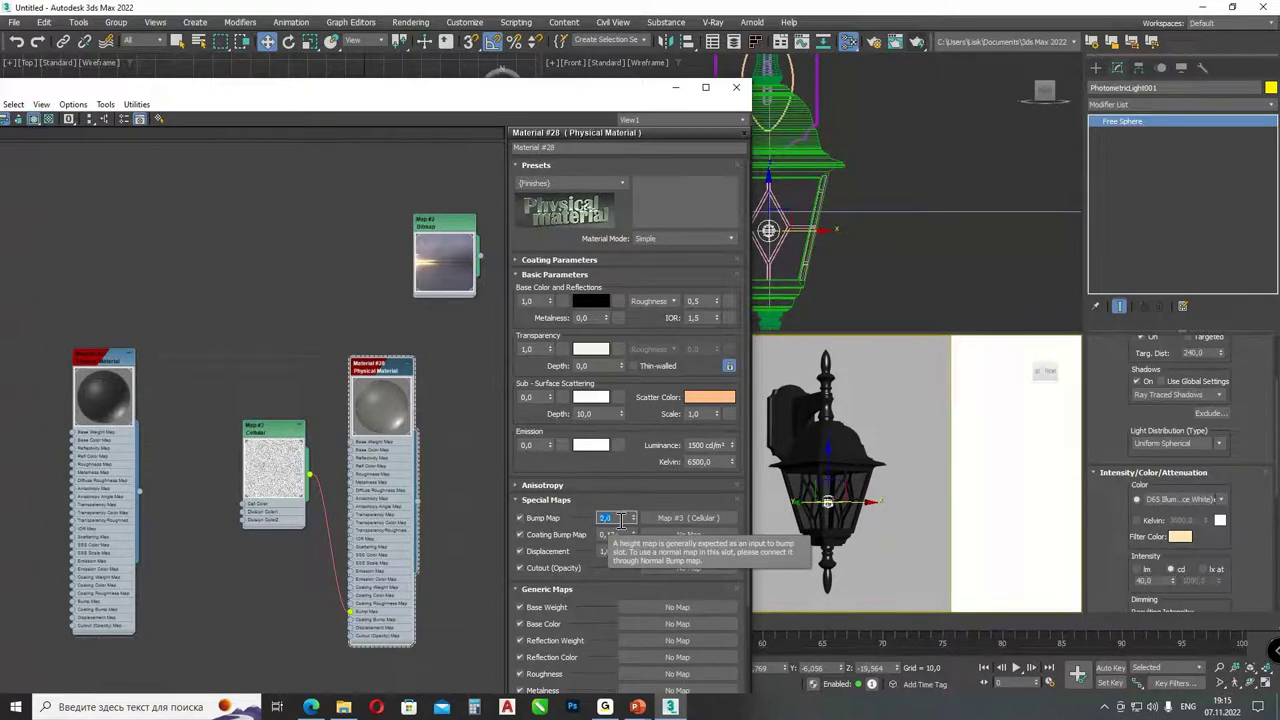
pyautogui.click(918, 43)
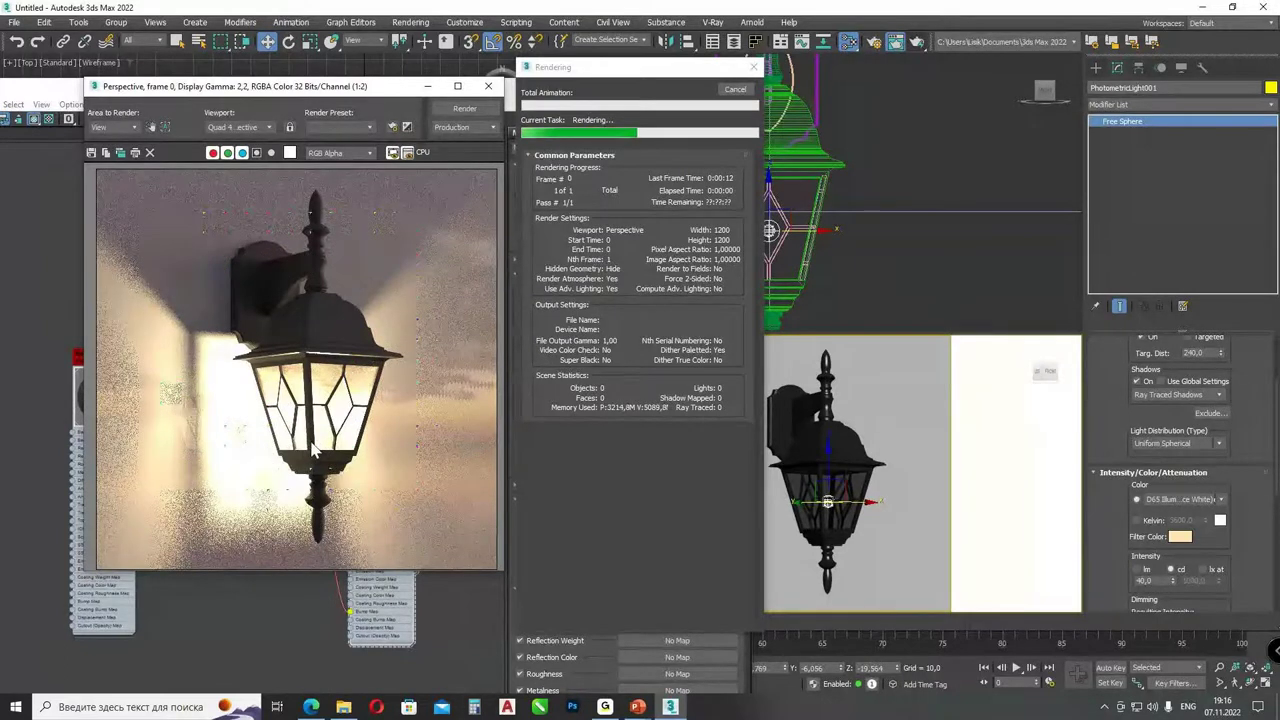
pyautogui.click(488, 86)
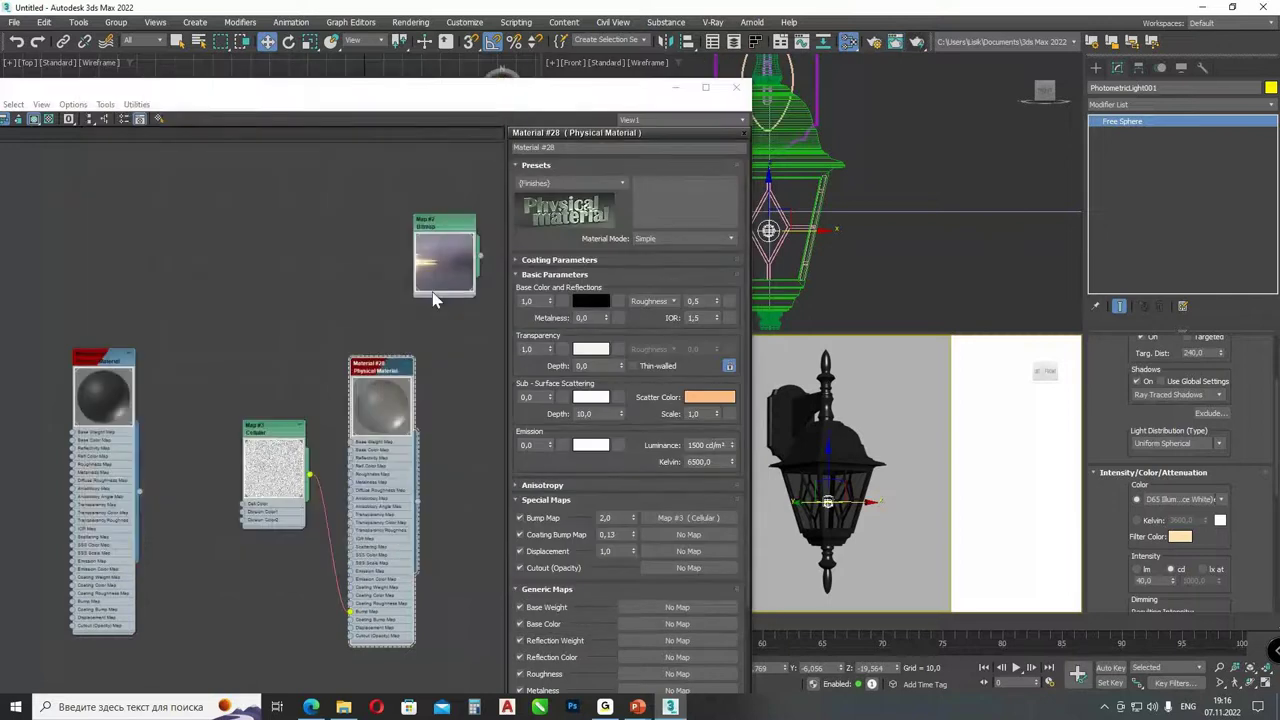
# - Set the Cellular map's cell size to 30
pyautogui.click(268, 444)
pyautogui.doubleClick(268, 444)
pyautogui.click(610, 456)
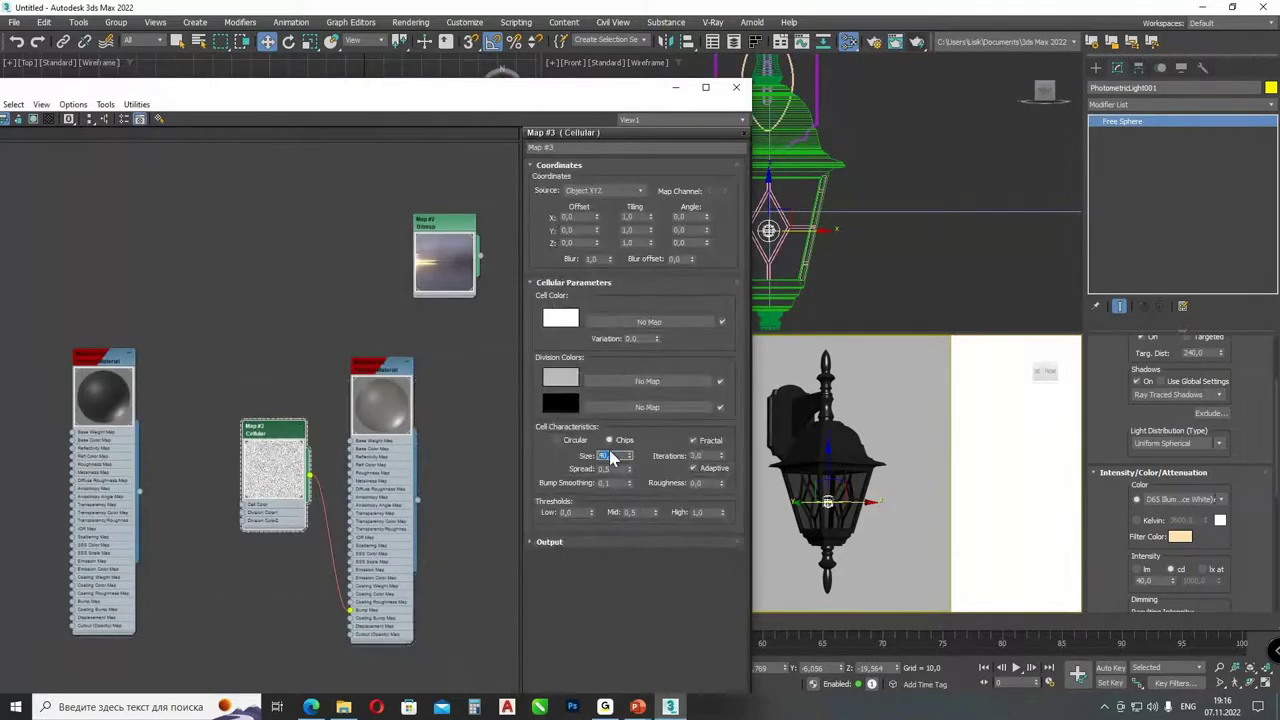
pyautogui.write('30')
pyautogui.press('Return')
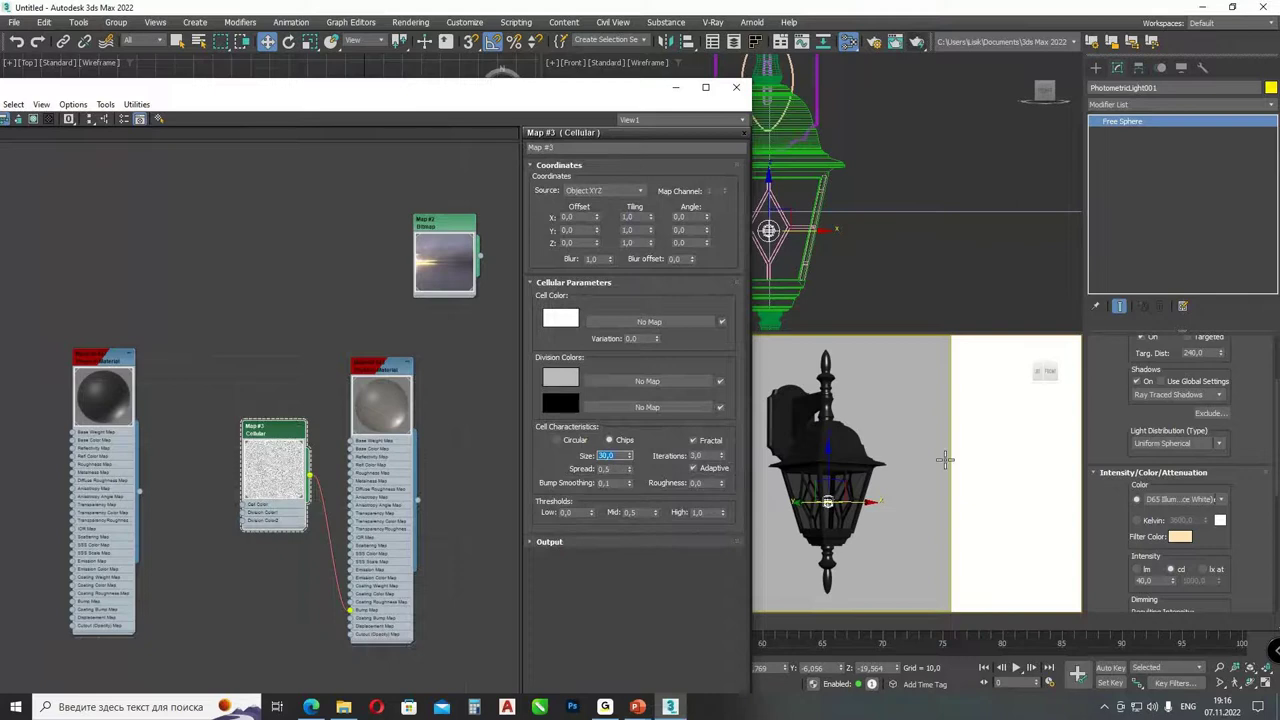
# - Set the photometric light's intensity to 25 cd
pyautogui.click(1146, 580)
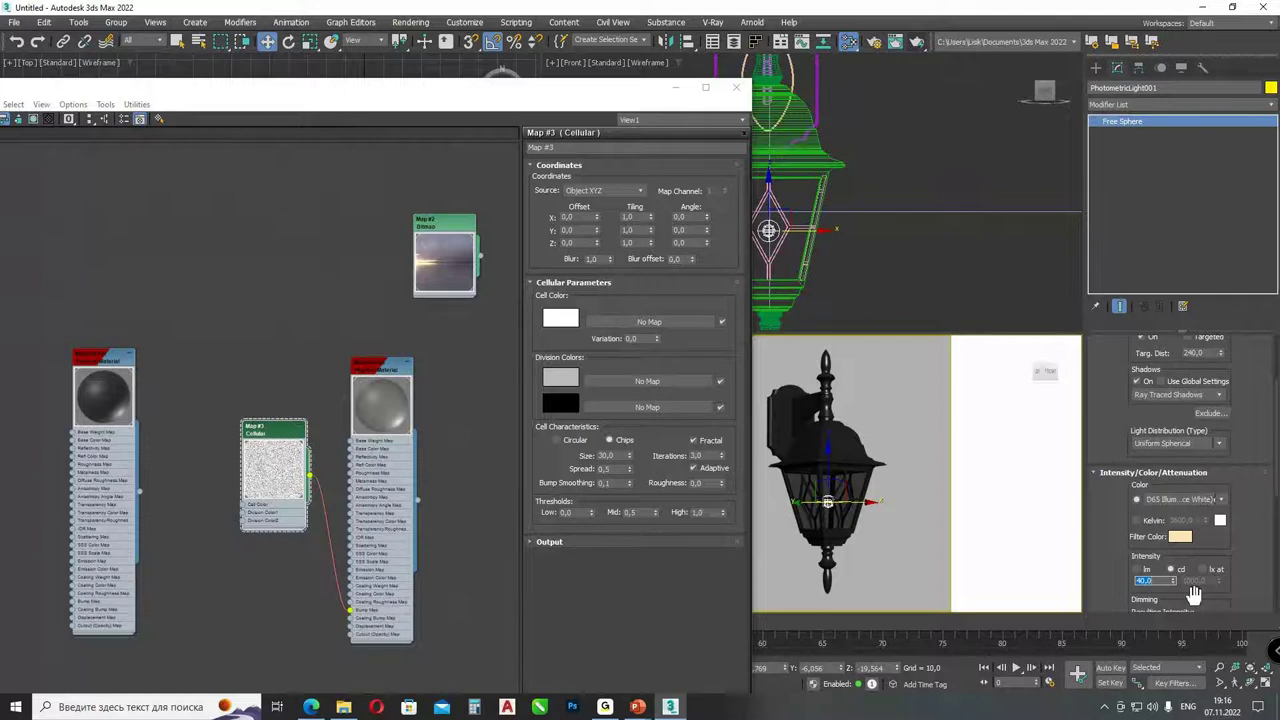
pyautogui.write('25')
pyautogui.press('Return')
# - Duplicate the light grey Physical Material node into free space above the others and select the wall plane in the perspective view
pyautogui.scroll(-5, 186, 271)
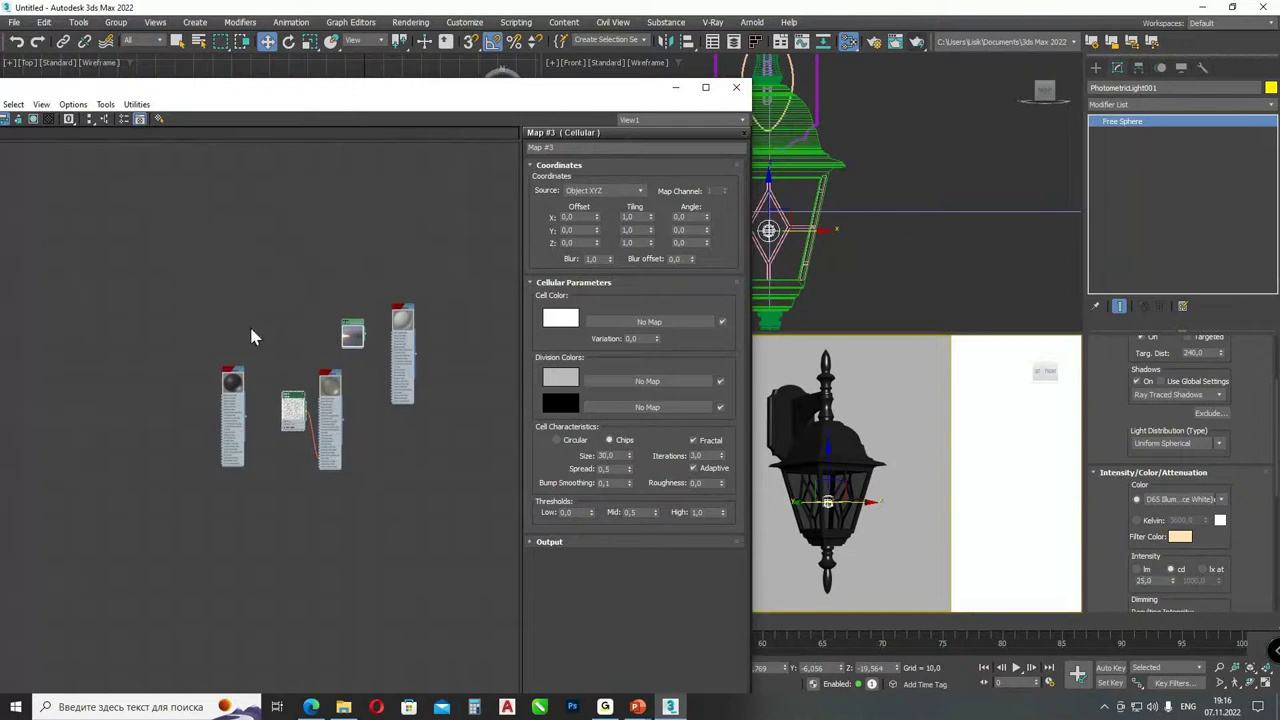
pyautogui.scroll(3, 244, 325)
pyautogui.moveTo(317, 345); pyautogui.dragTo(202, 392, button='middle')
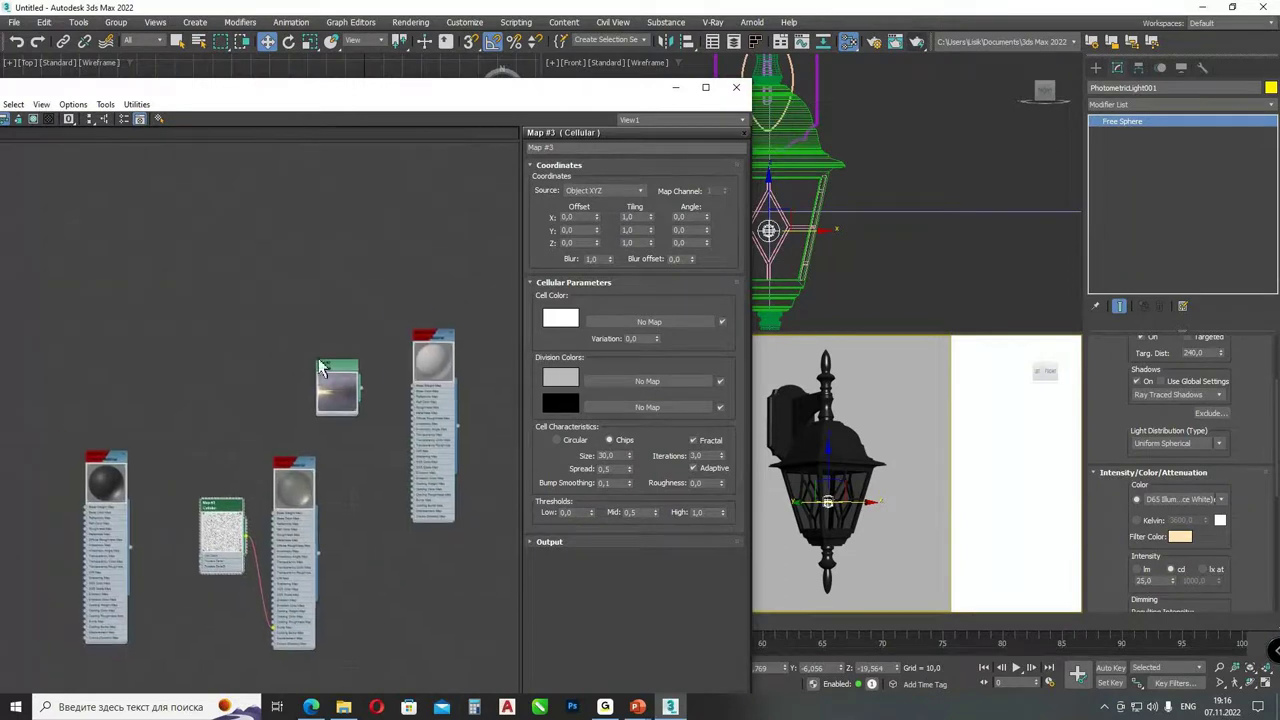
pyautogui.moveTo(442, 346); pyautogui.dragTo(237, 224)
pyautogui.doubleClick(237, 224)
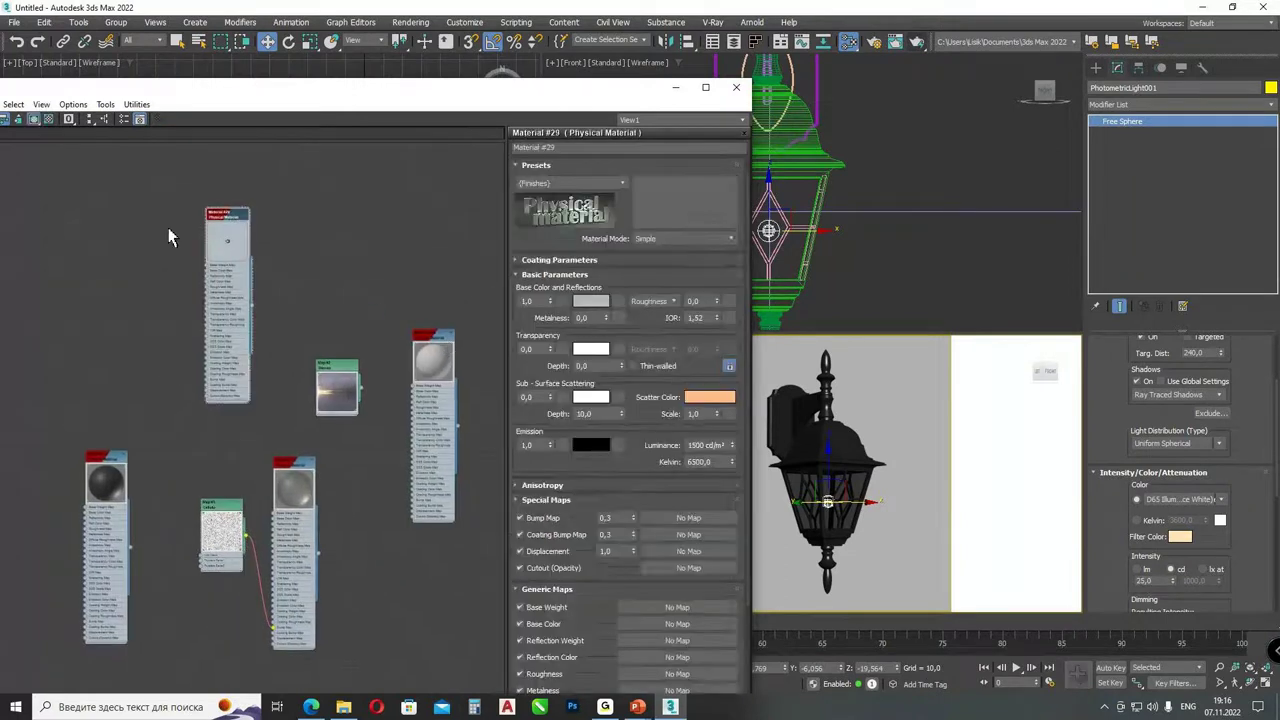
pyautogui.click(836, 350)
pyautogui.moveTo(45, 92); pyautogui.dragTo(321, 117)
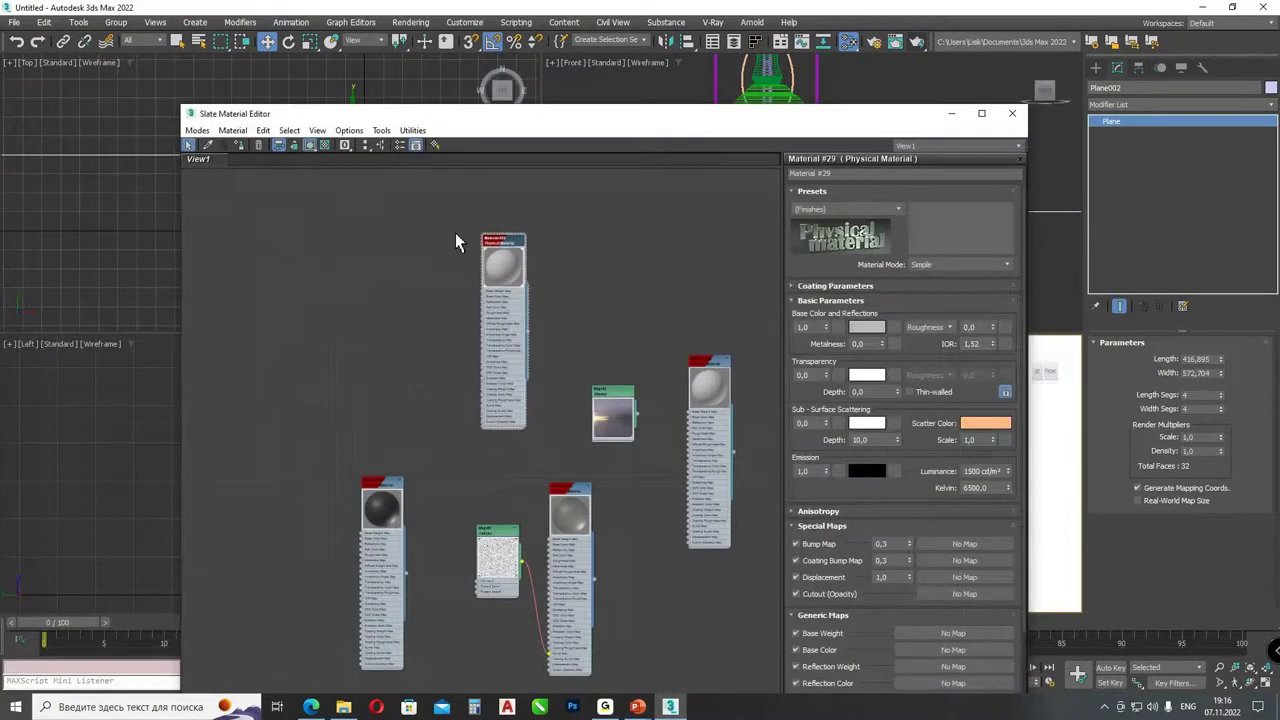
pyautogui.scroll(3, 455, 233)
pyautogui.moveTo(414, 257); pyautogui.dragTo(422, 336, button='middle')
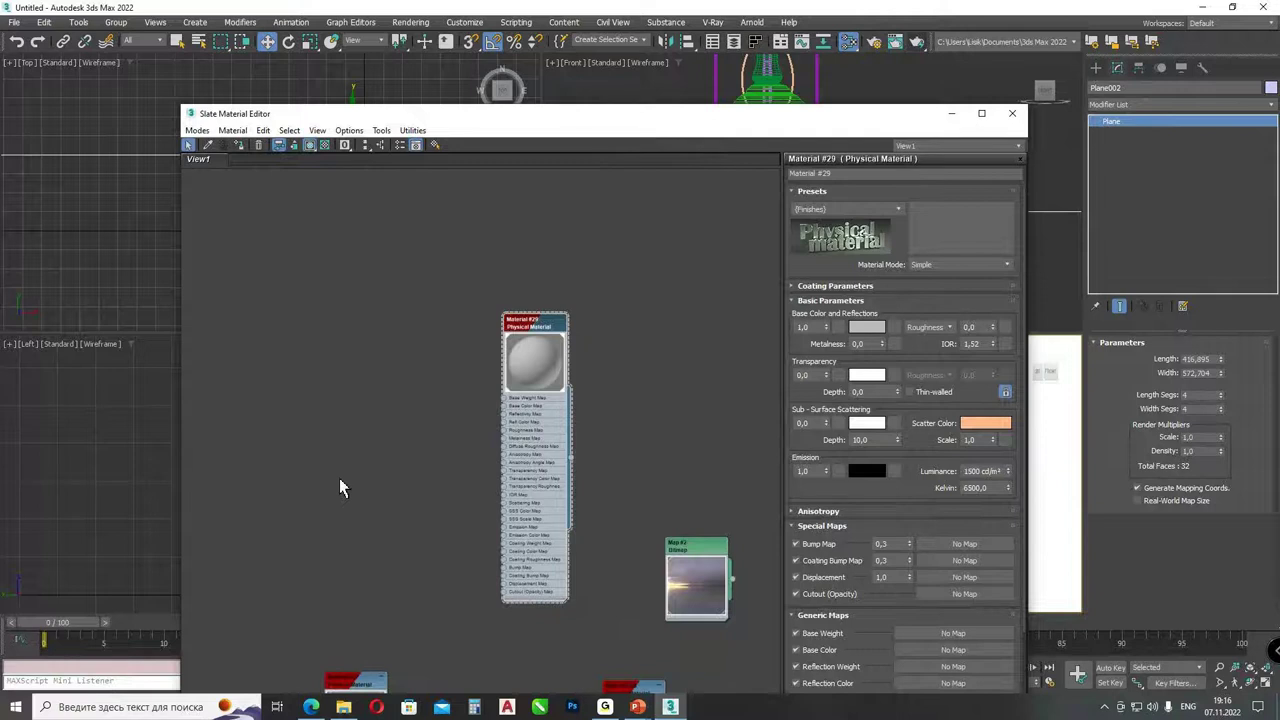
# - Add a Bitmap map with white_sandstone_blocks_02_diff_4k.jpg and connect it to Material #29's Base Color Map input
pyautogui.rightClick(345, 310)
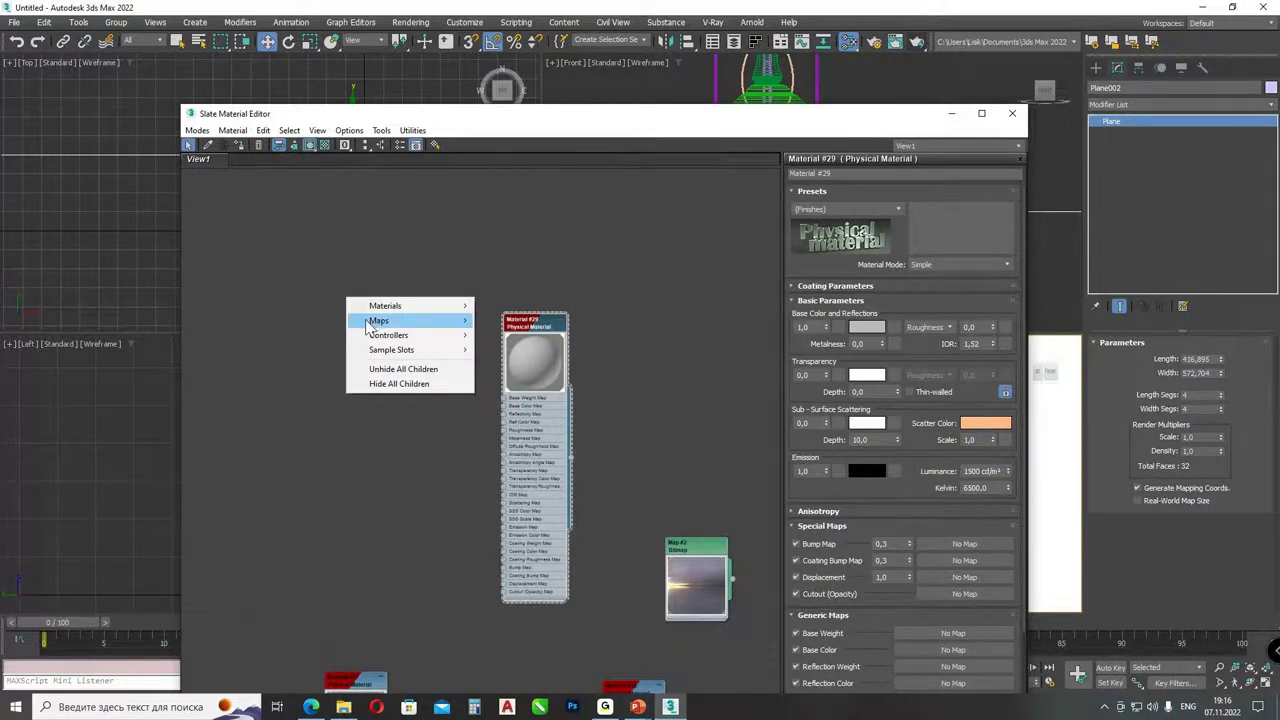
pyautogui.moveTo(376, 320)
pyautogui.moveTo(507, 335)
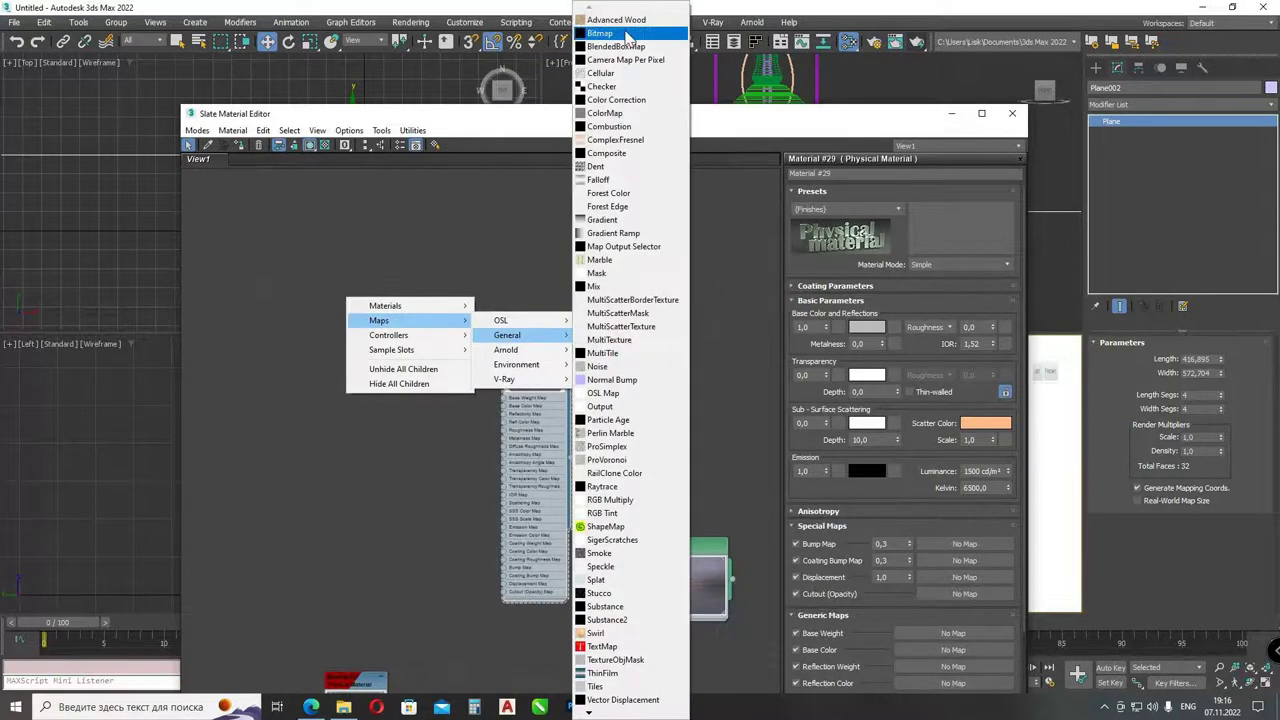
pyautogui.click(628, 36)
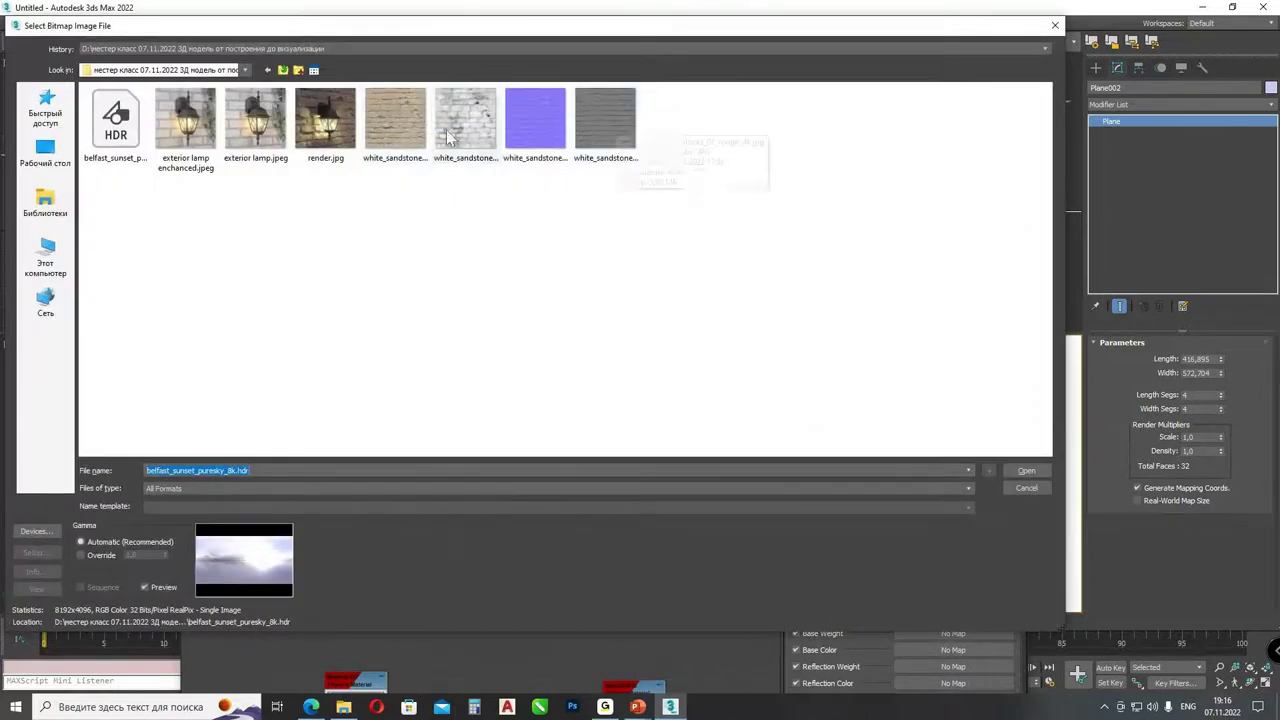
pyautogui.click(402, 125)
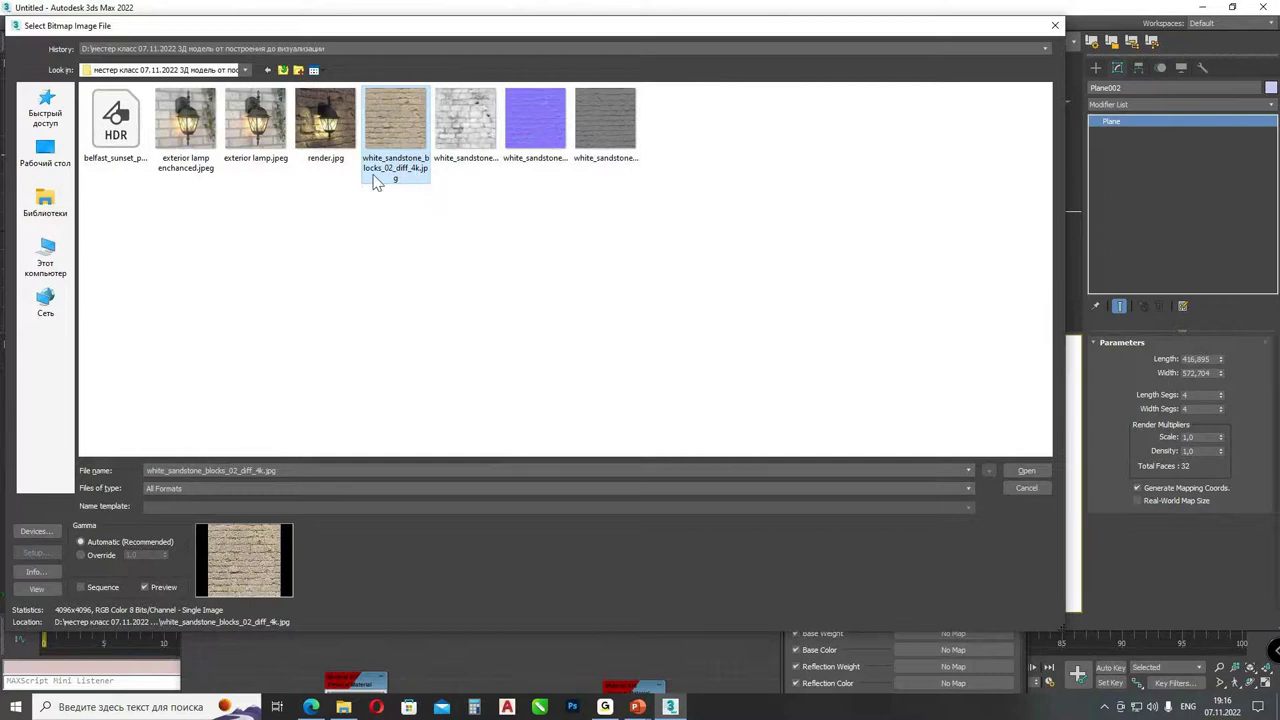
pyautogui.doubleClick(401, 131)
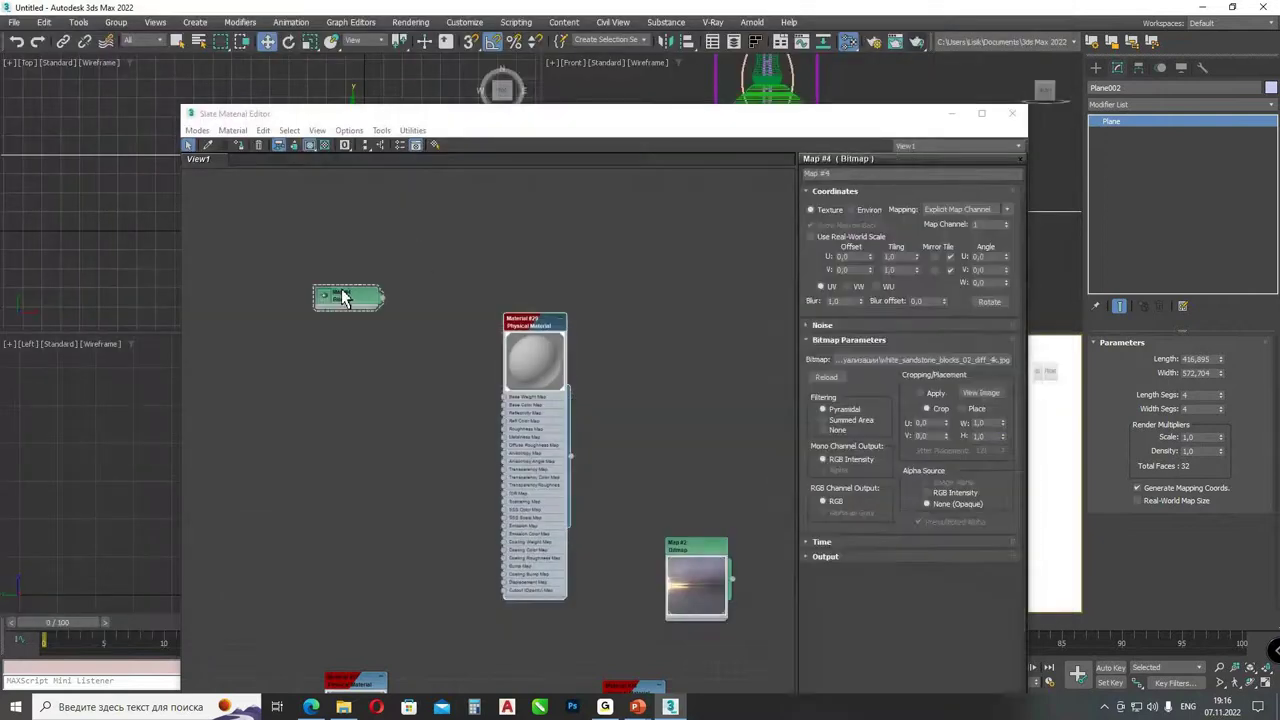
pyautogui.moveTo(342, 297); pyautogui.dragTo(505, 404)
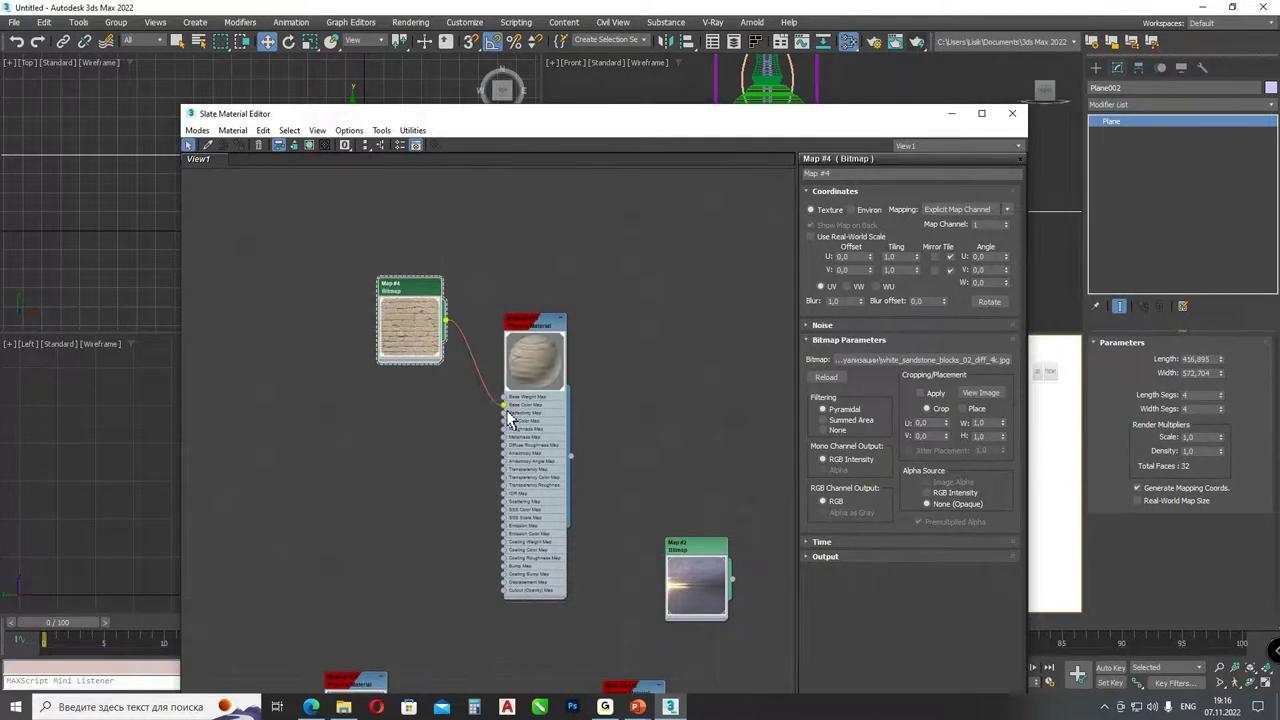
# - Add a Bitmap map with white_sandstone_blocks_02_rough_4k.jpg and connect it to Material #29's Roughness Map input
pyautogui.rightClick(510, 420)
pyautogui.moveTo(500, 430)
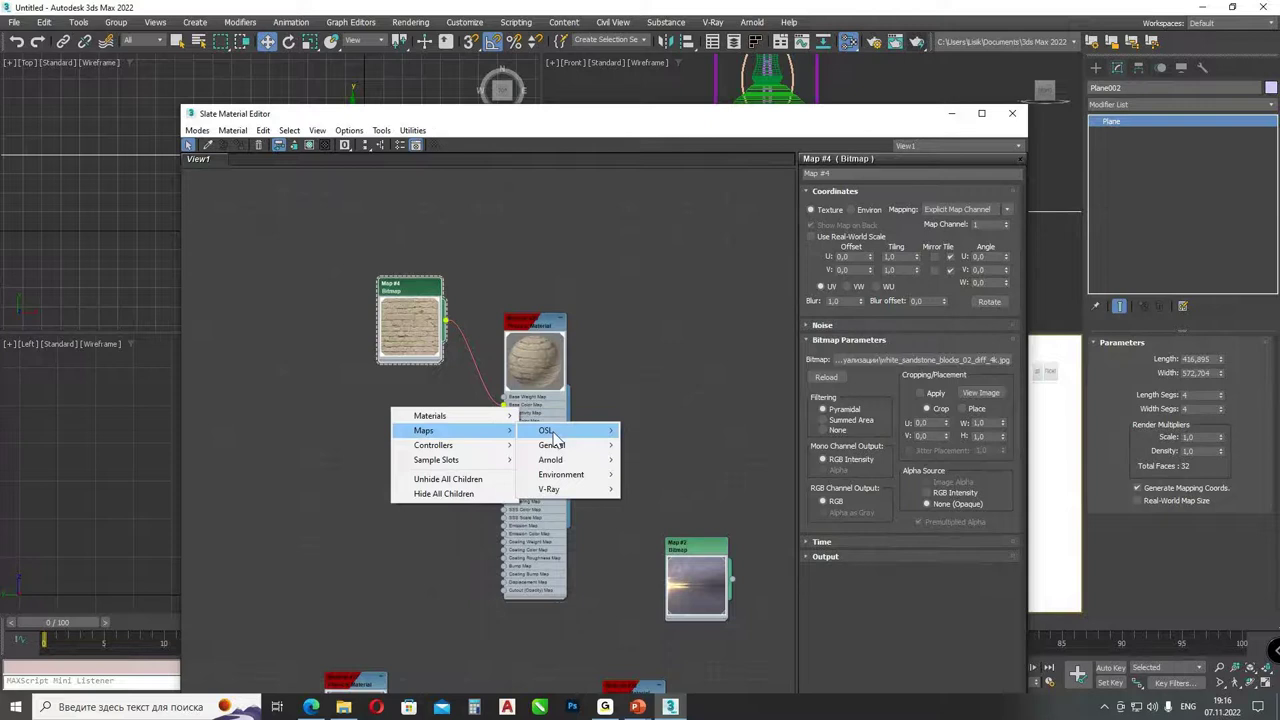
pyautogui.moveTo(553, 444)
pyautogui.click(631, 266)
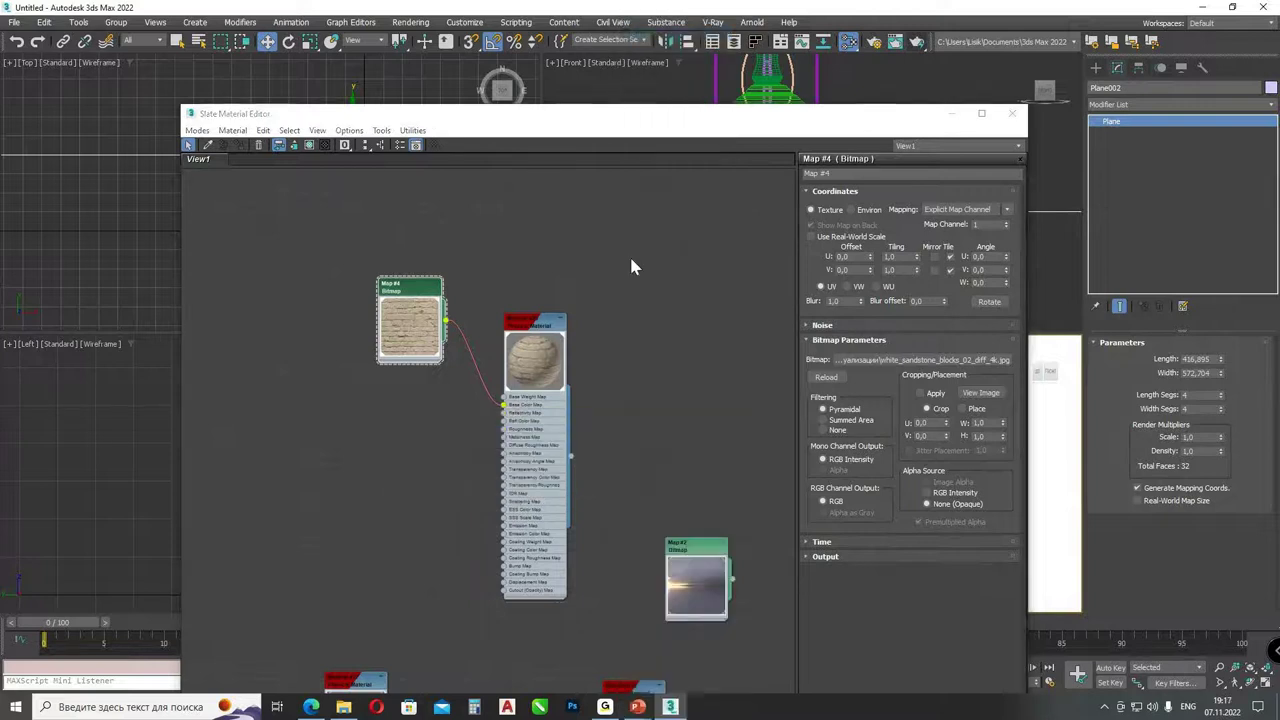
pyautogui.click(590, 172)
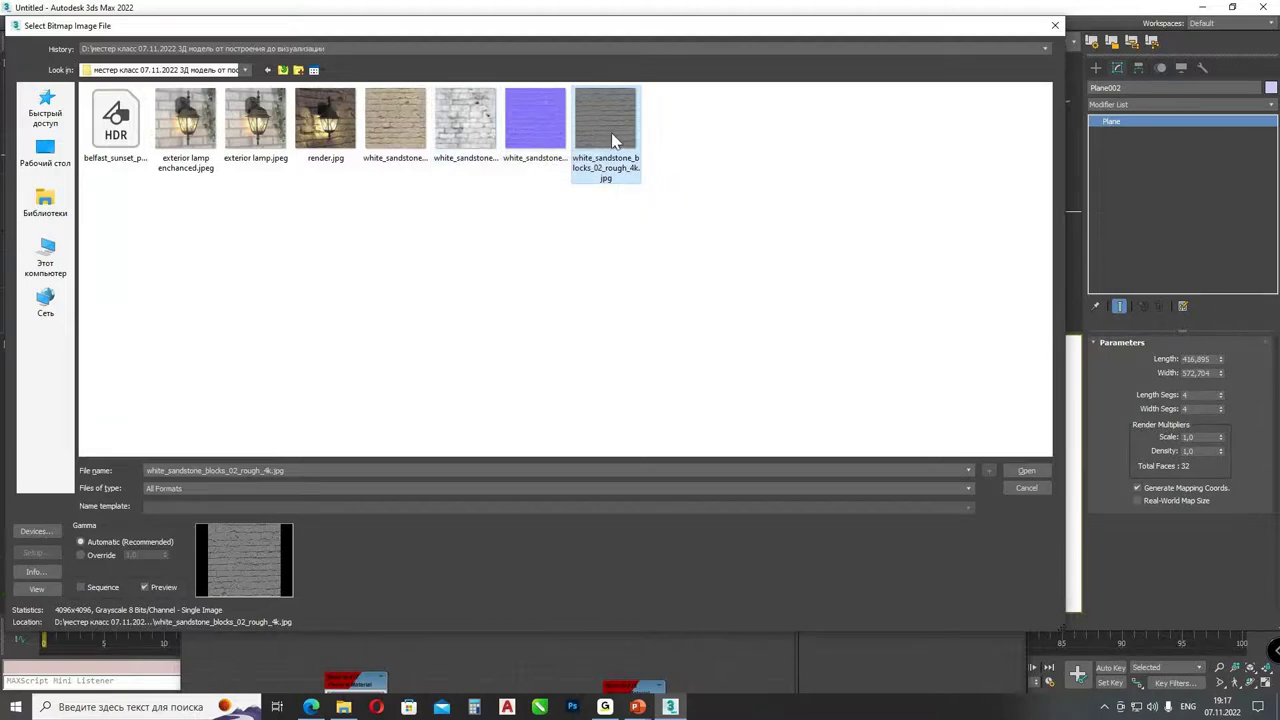
pyautogui.doubleClick(613, 140)
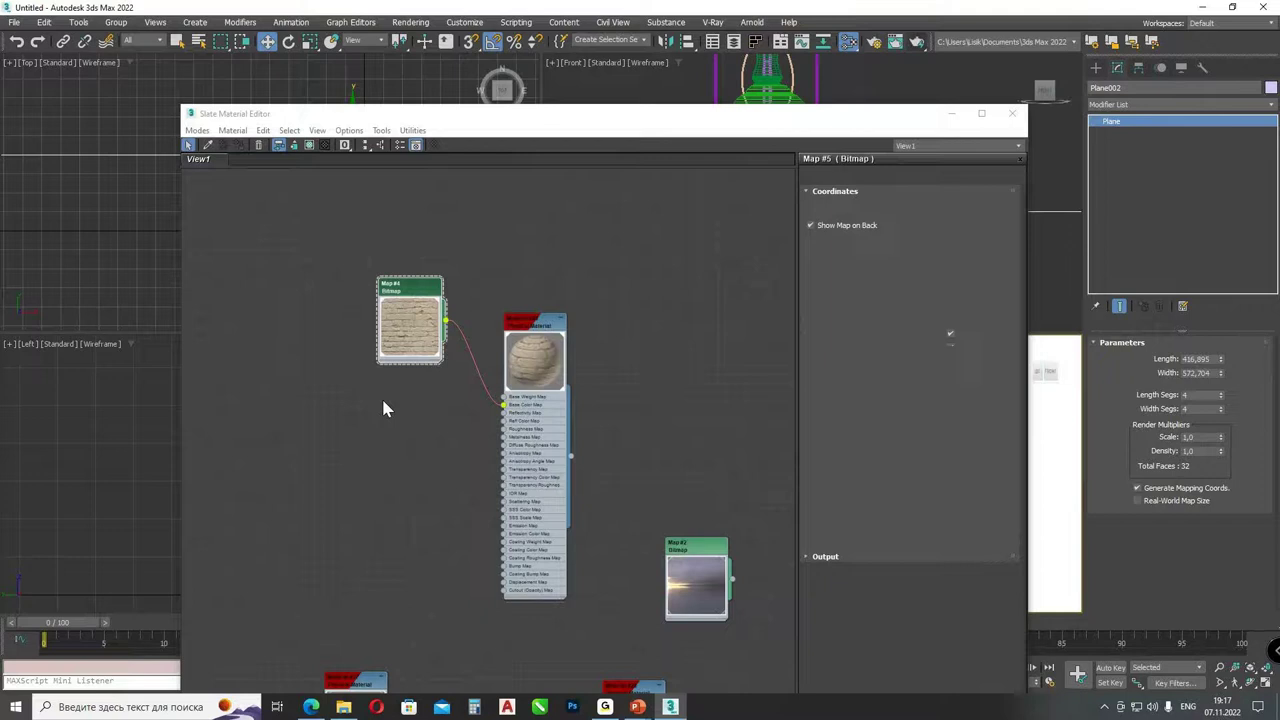
pyautogui.moveTo(386, 402); pyautogui.dragTo(529, 429)
pyautogui.scroll(2, 412, 396)
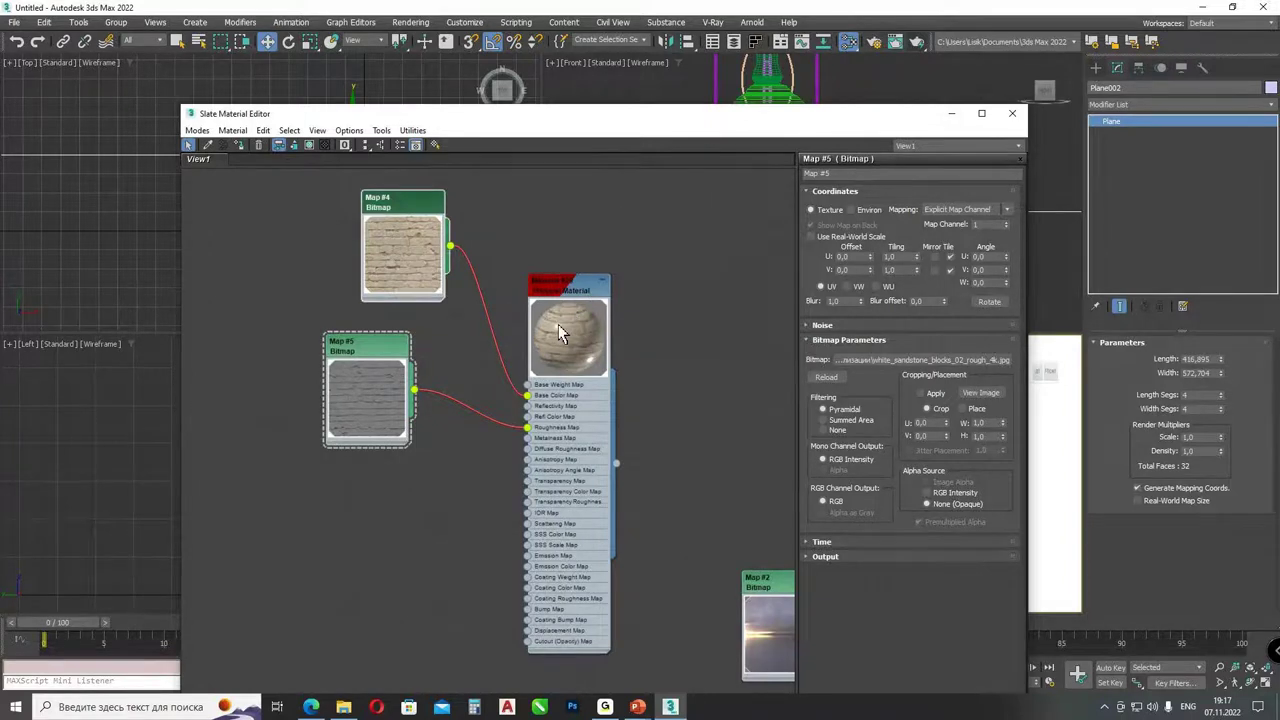
pyautogui.moveTo(400, 370); pyautogui.dragTo(412, 358)
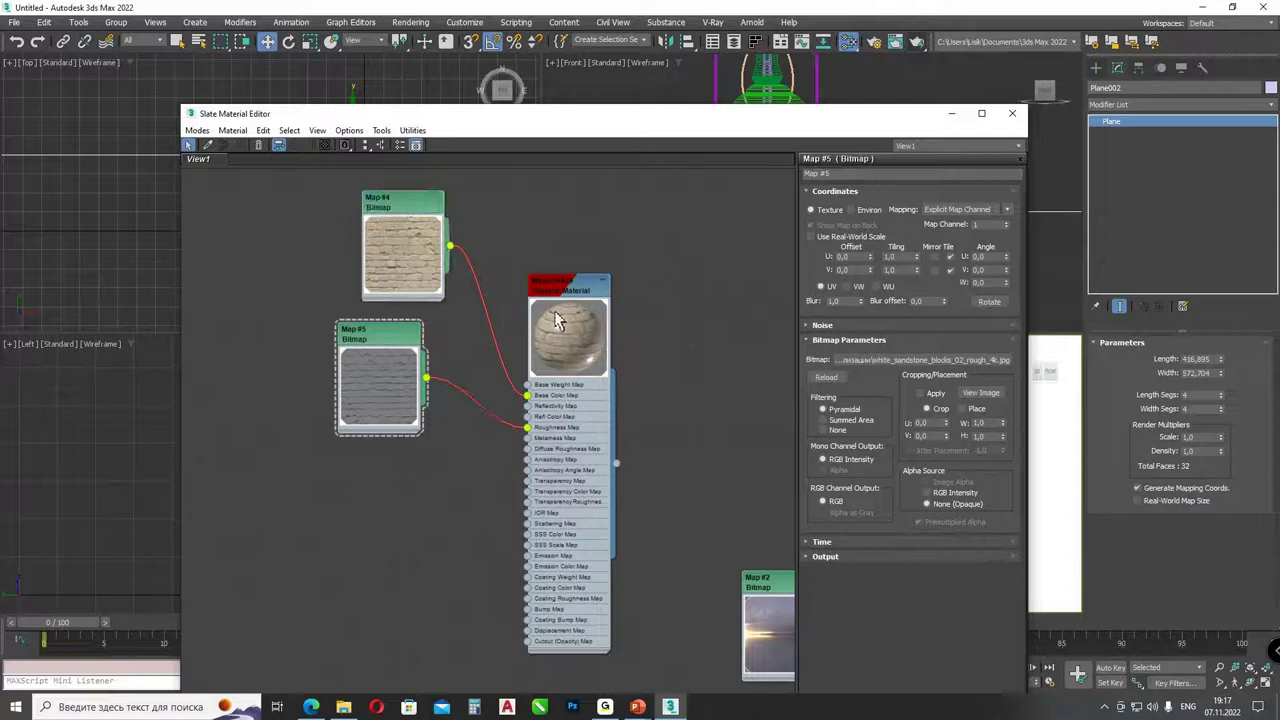
# - Add a Bitmap map with white_sandstone_blocks_02_nor_dx_4k.jpg, loaded with a gamma override of 1,0
pyautogui.rightClick(346, 487)
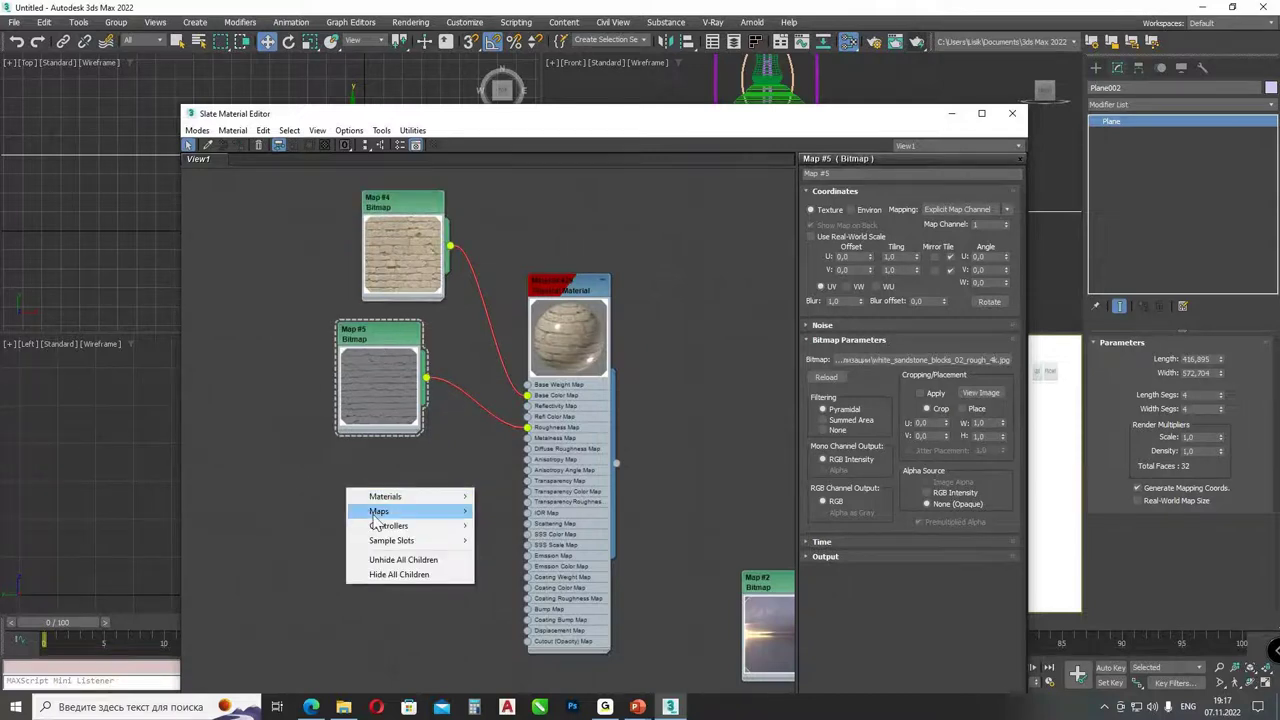
pyautogui.moveTo(378, 511)
pyautogui.moveTo(508, 523)
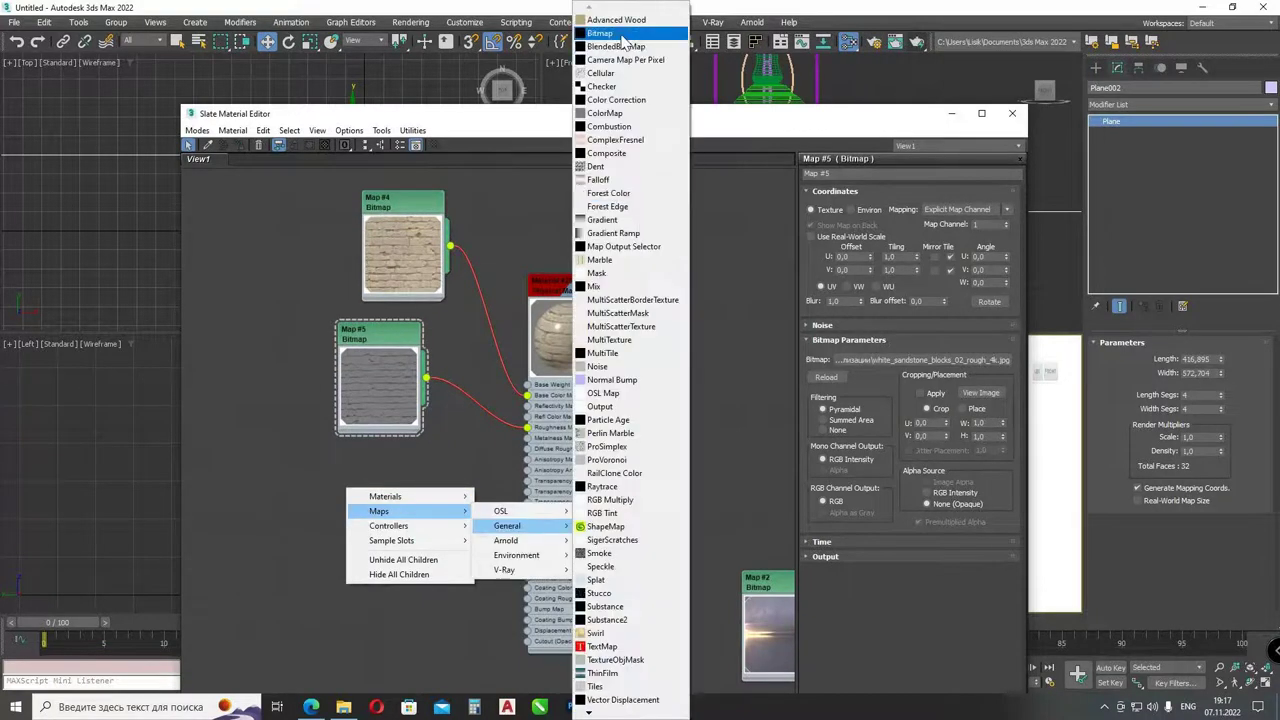
pyautogui.click(614, 49)
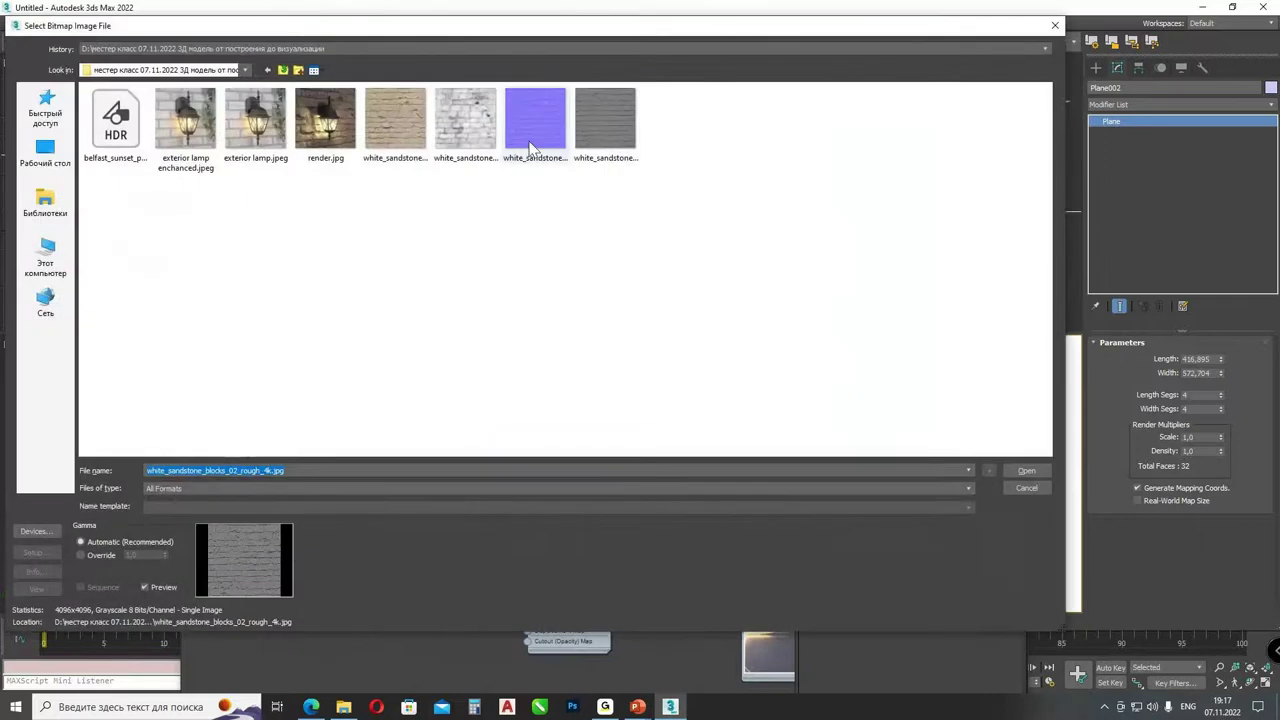
pyautogui.click(526, 135)
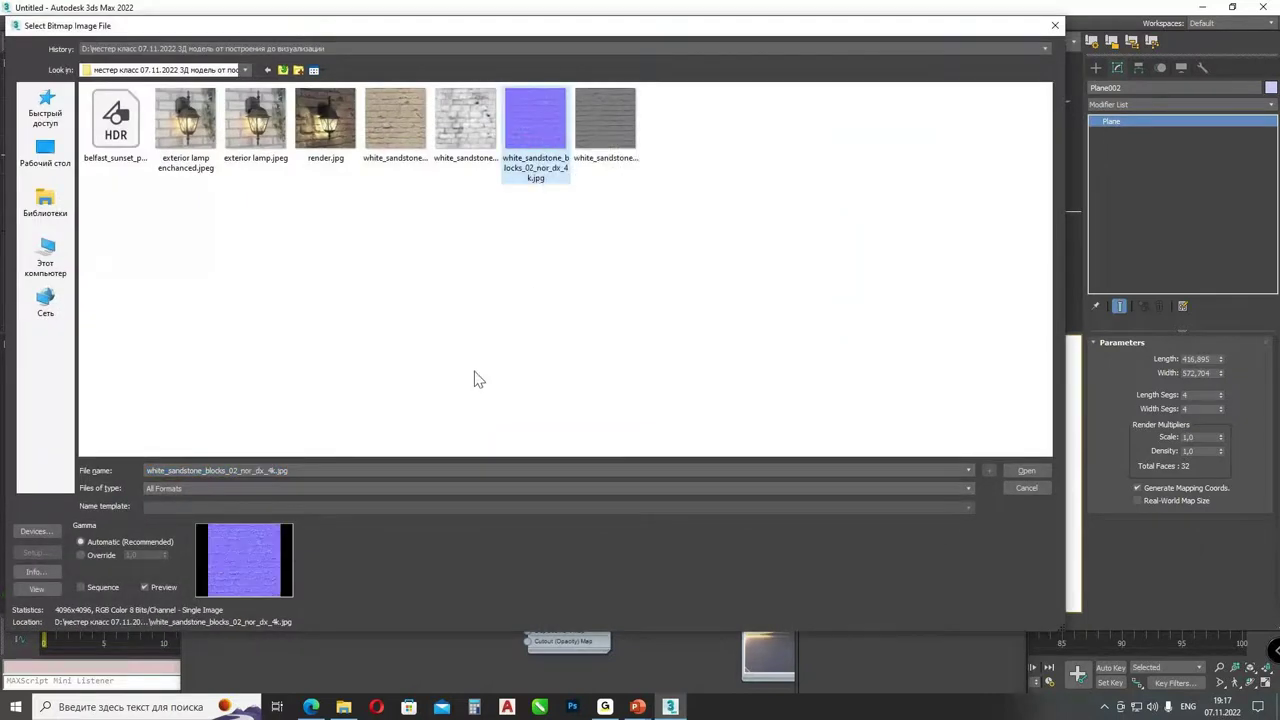
pyautogui.click(92, 556)
pyautogui.doubleClick(140, 556)
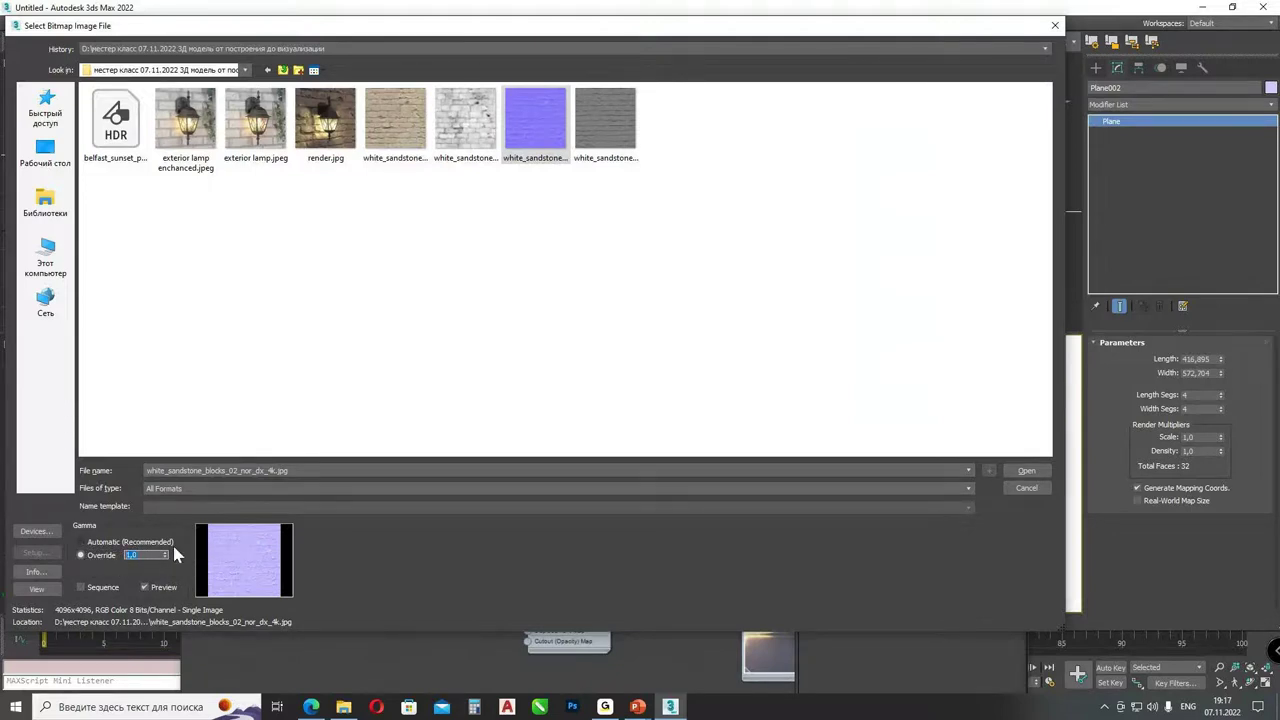
pyautogui.click(1046, 469)
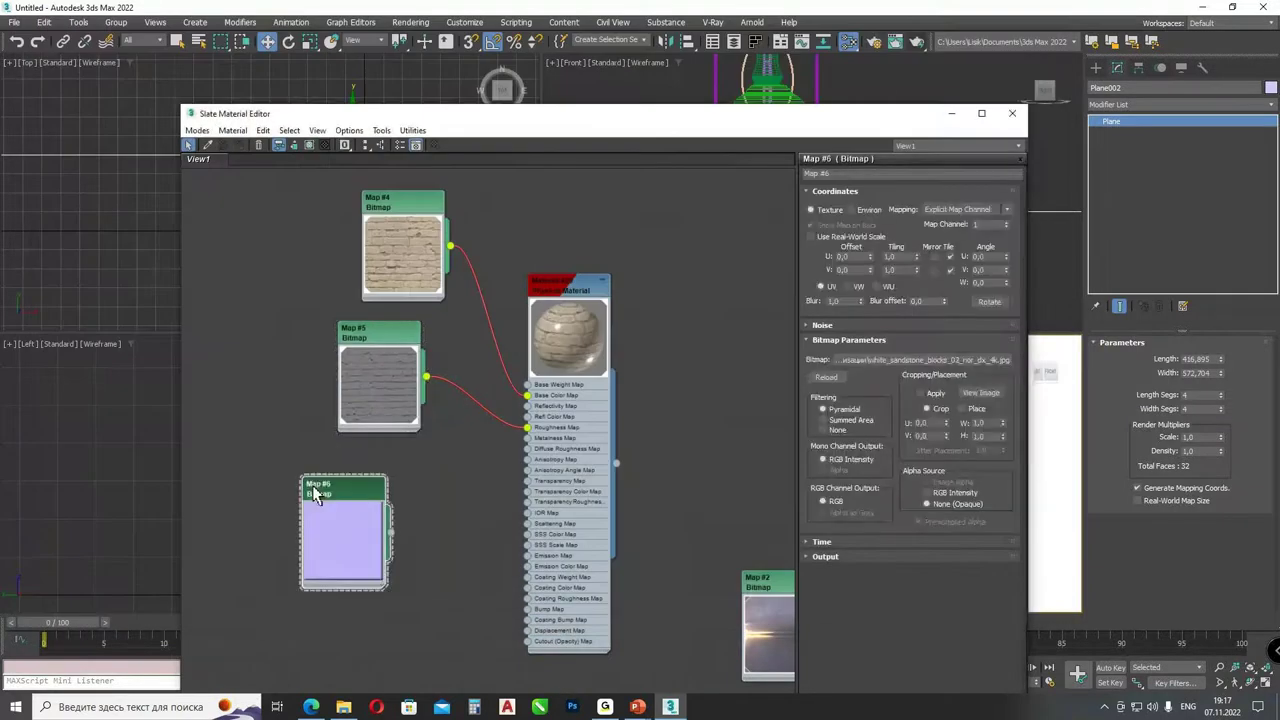
# - Add a Normal Bump map and connect the white_sandstone_blocks_02_nor_dx_4k.jpg bitmap to its Normal input
pyautogui.moveTo(333, 498); pyautogui.dragTo(262, 486)
pyautogui.rightClick(395, 516)
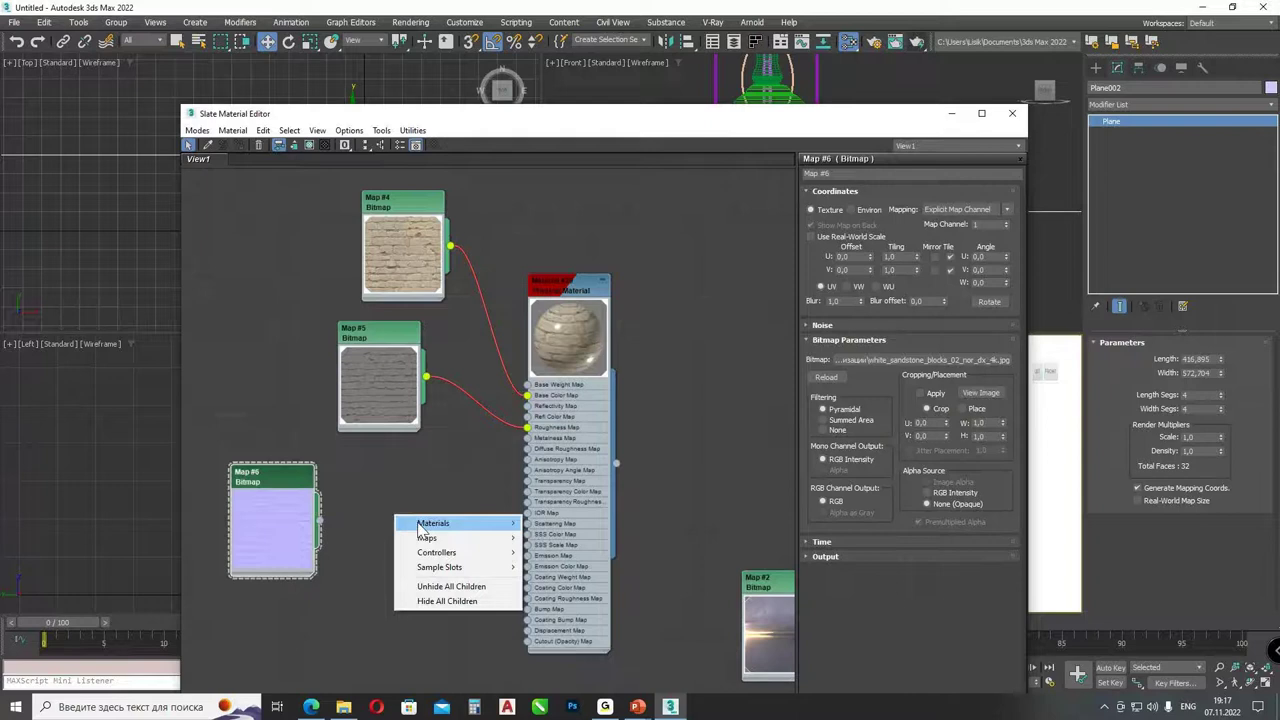
pyautogui.moveTo(427, 537)
pyautogui.moveTo(555, 552)
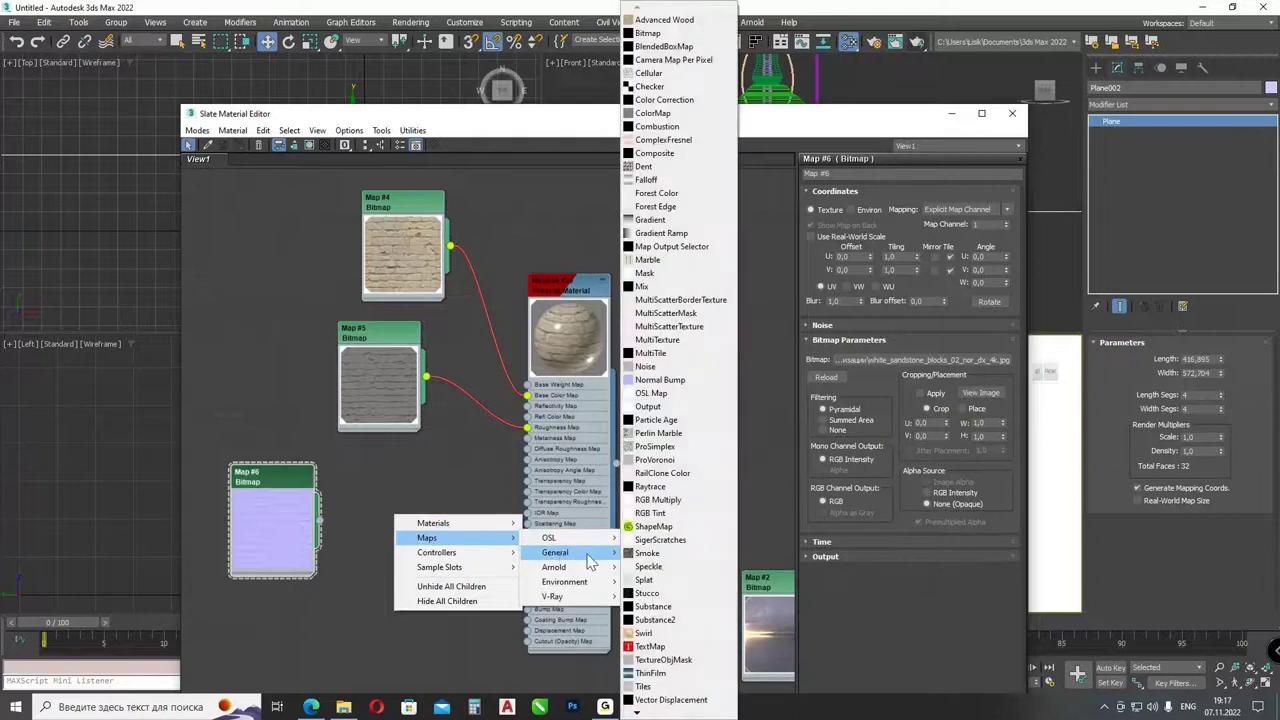
pyautogui.click(660, 385)
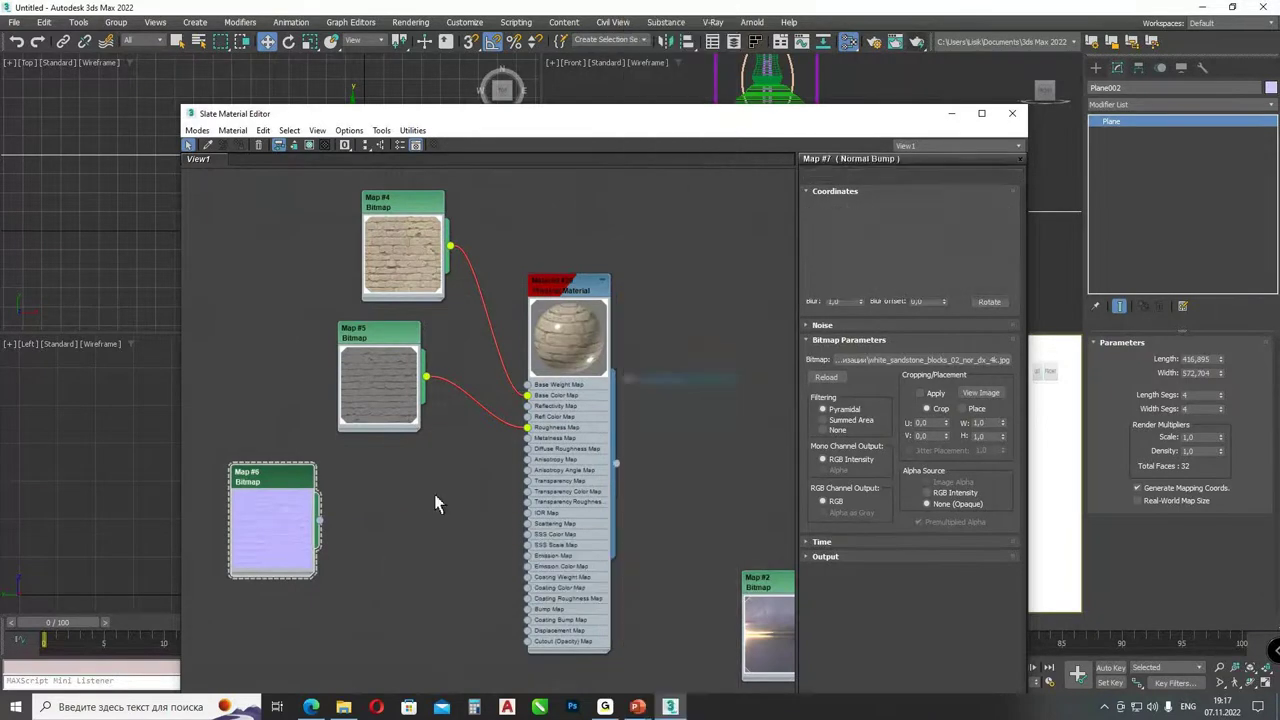
pyautogui.moveTo(380, 520); pyautogui.dragTo(403, 483)
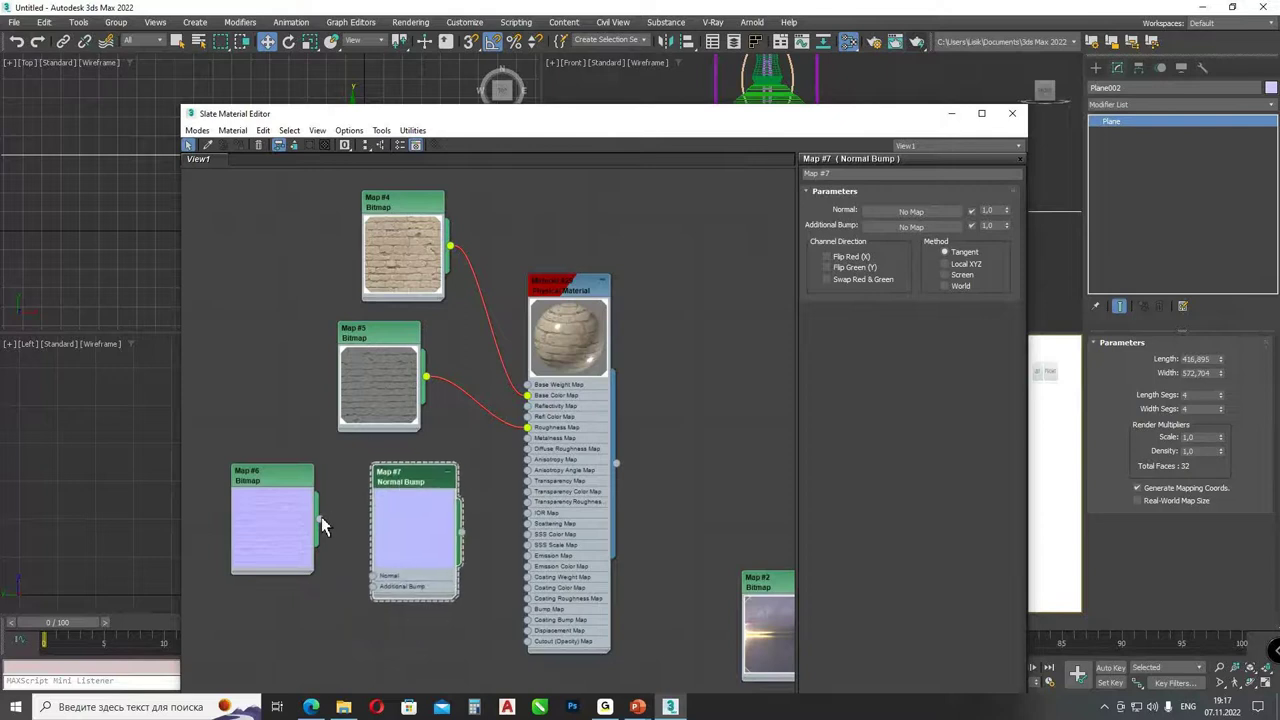
pyautogui.moveTo(320, 522); pyautogui.dragTo(375, 579)
# - Align the Normal Bump node under the other maps and connect it to Material #29's Bump Map input
pyautogui.moveTo(423, 480); pyautogui.dragTo(387, 469)
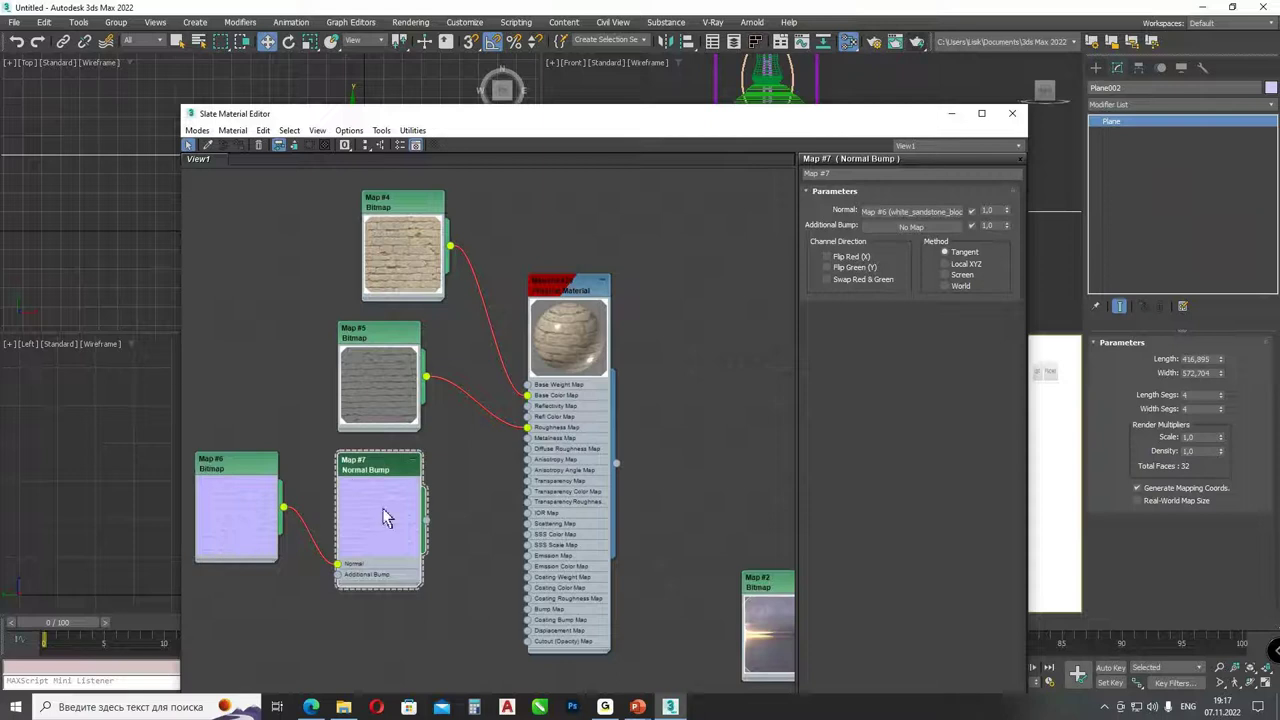
pyautogui.moveTo(425, 522); pyautogui.dragTo(488, 530)
pyautogui.moveTo(502, 594); pyautogui.dragTo(528, 609)
# - Set Material #29's IOR to 1,3 and run a short test render of the perspective view
pyautogui.doubleClick(557, 343)
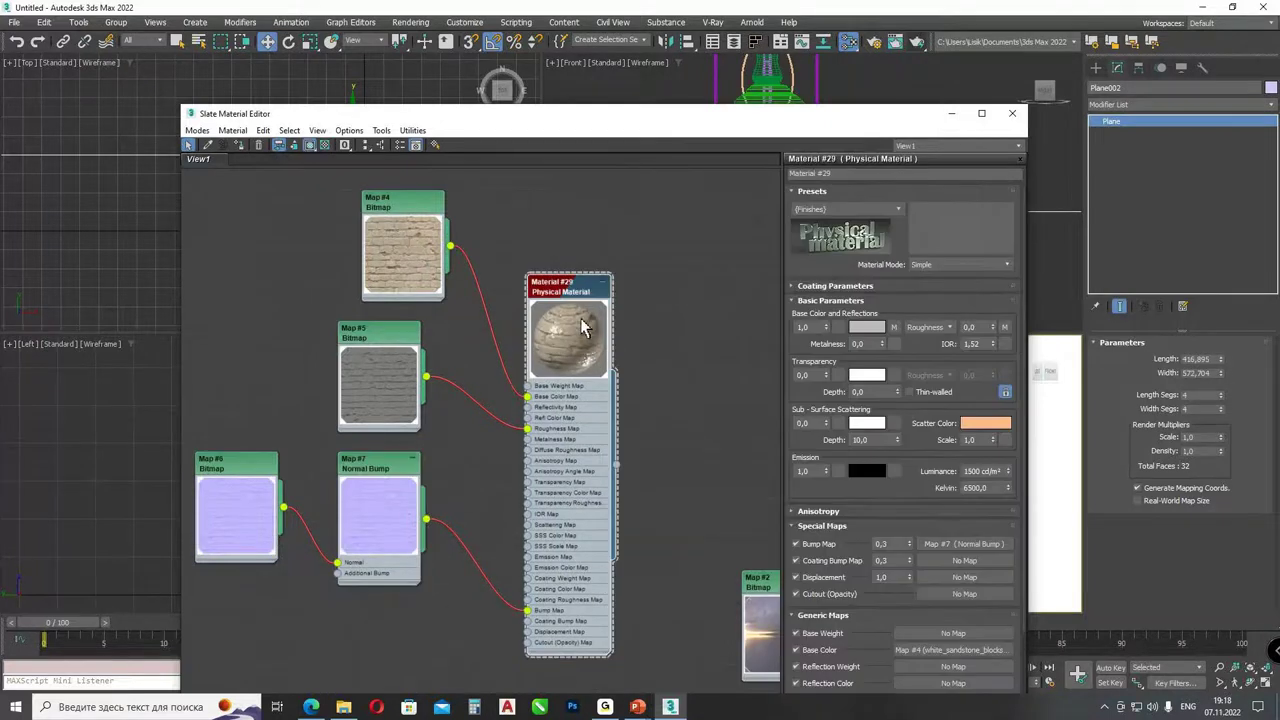
pyautogui.doubleClick(977, 343)
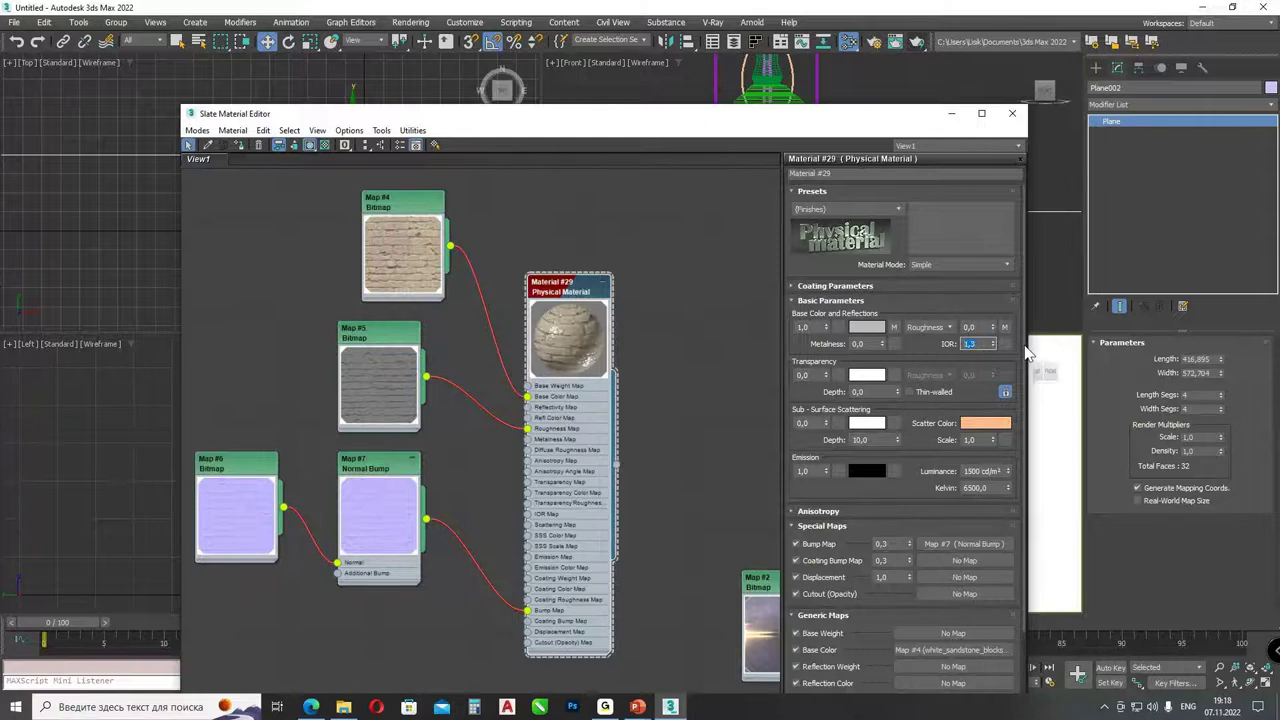
pyautogui.moveTo(826, 117); pyautogui.dragTo(496, 92)
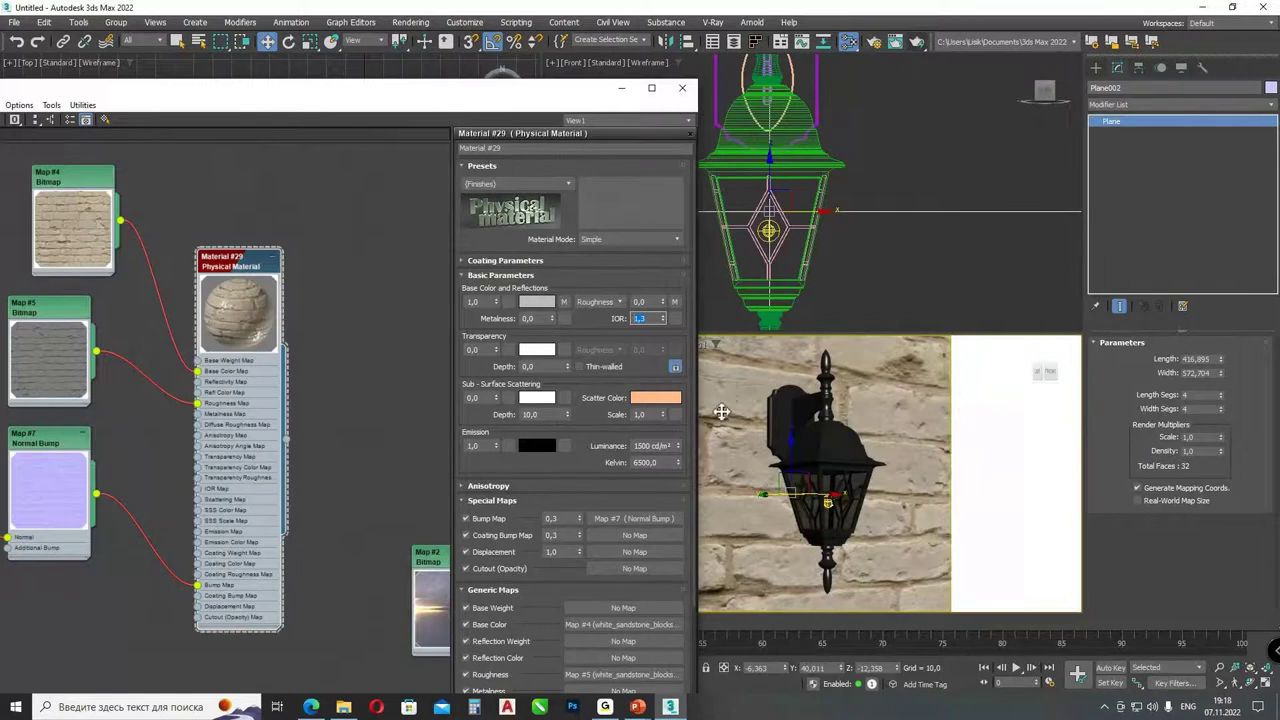
pyautogui.hotkey('shift', 'q')
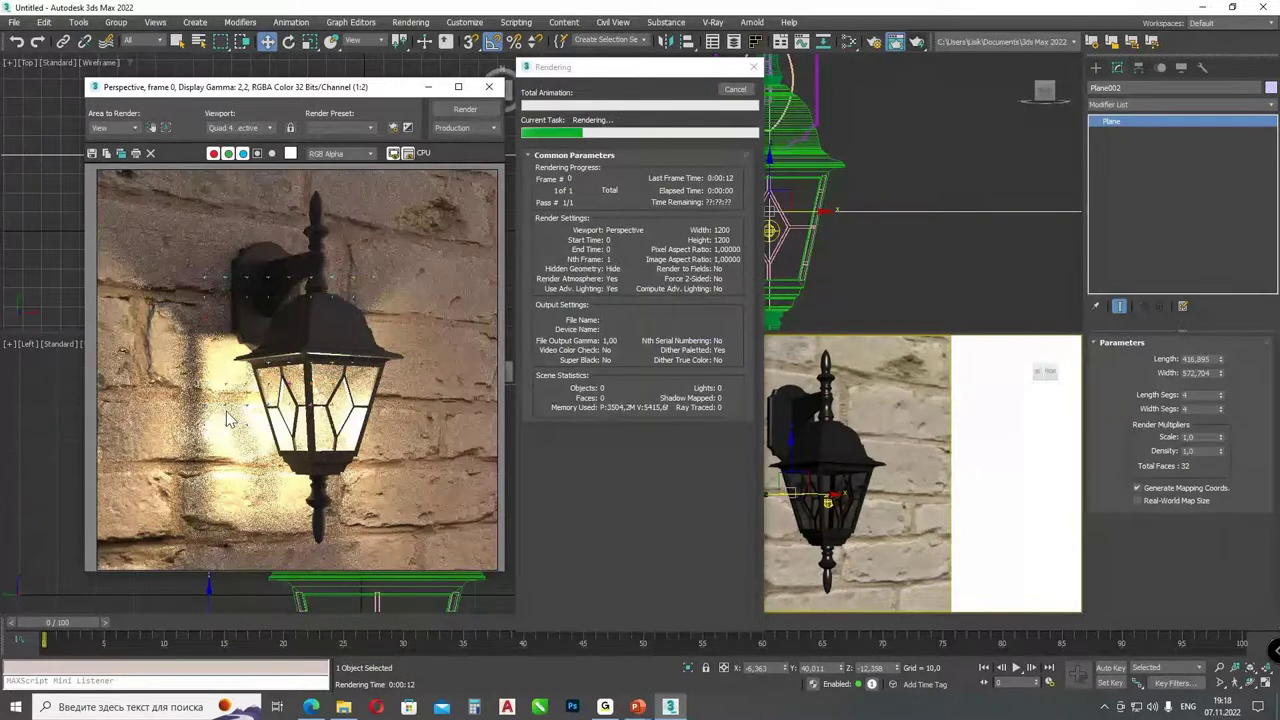
pyautogui.click(738, 90)
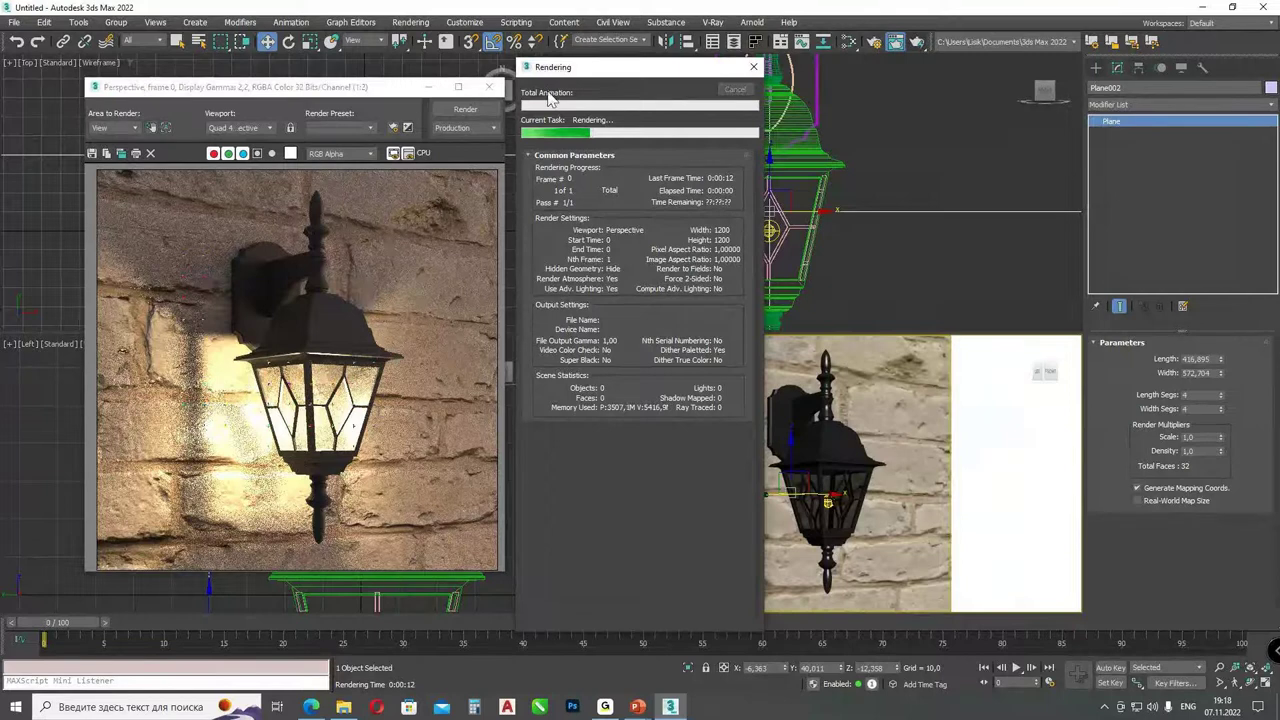
# - Add a Bitmap map with white_sandstone_blocks_02_disp_4k.jpg below the normal map nodes in the Slate Material Editor
pyautogui.press('m')
pyautogui.rightClick(218, 445)
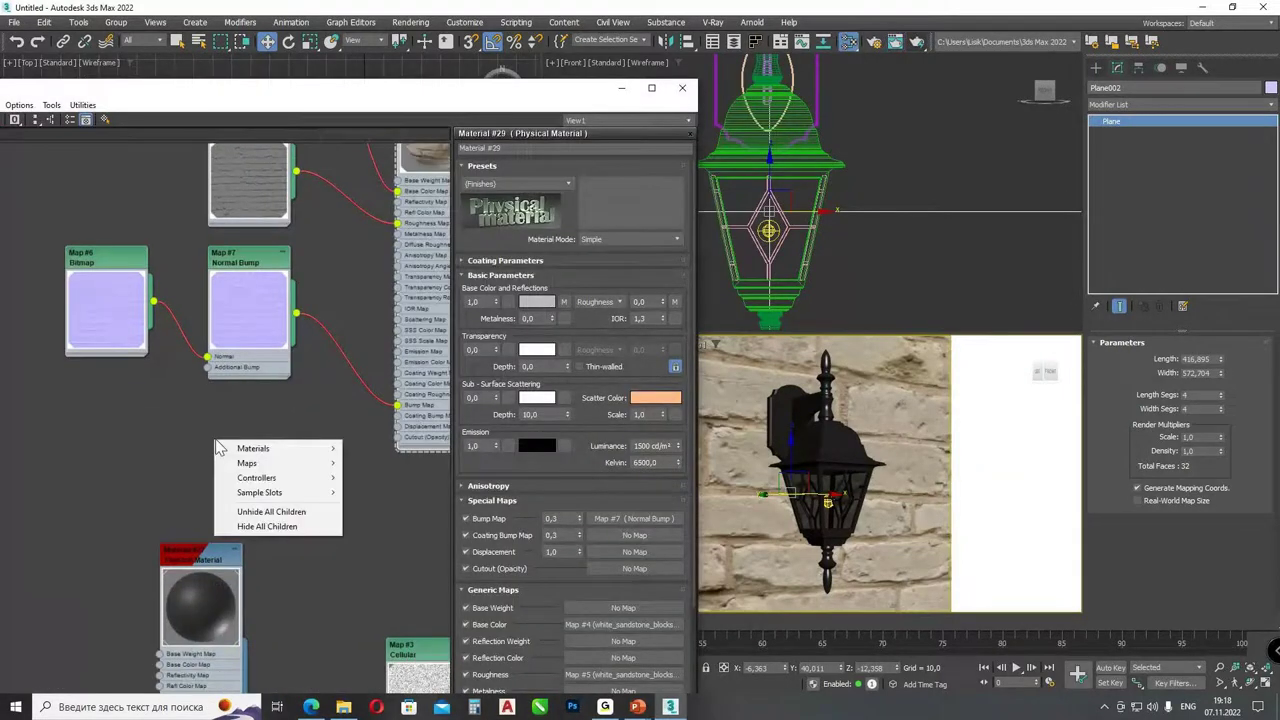
pyautogui.moveTo(298, 465)
pyautogui.moveTo(385, 482)
pyautogui.click(520, 36)
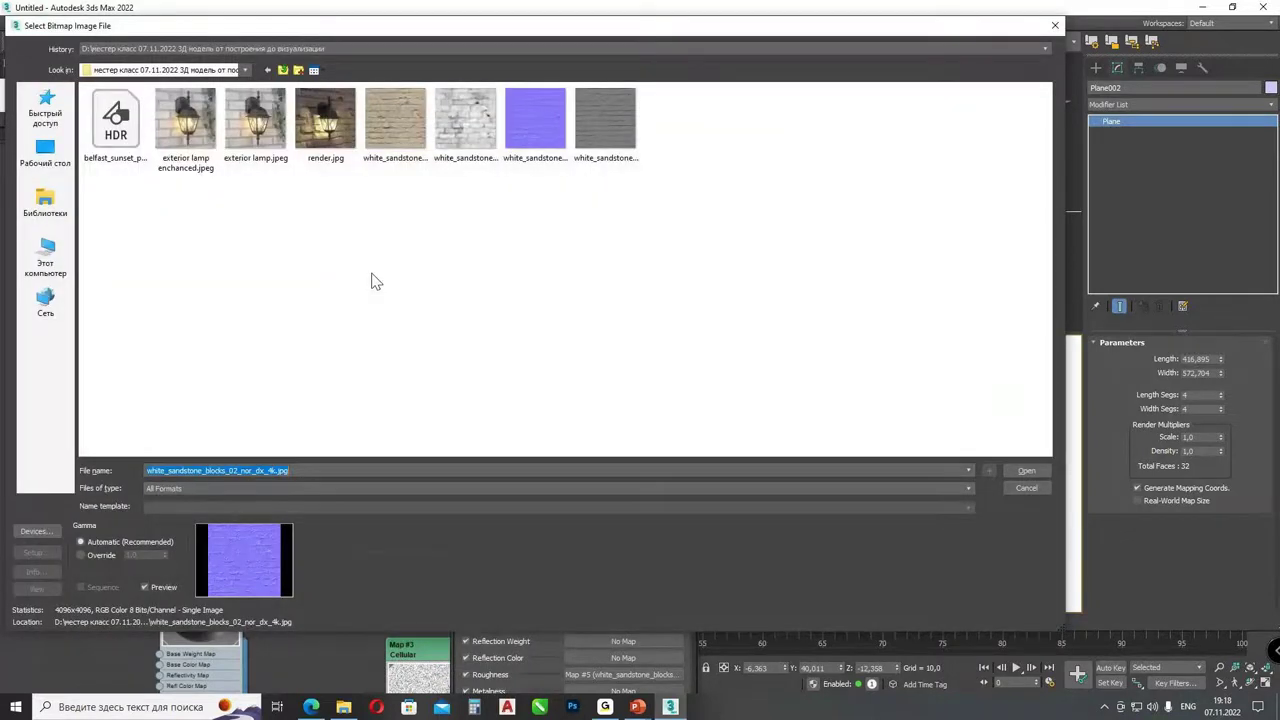
pyautogui.click(467, 125)
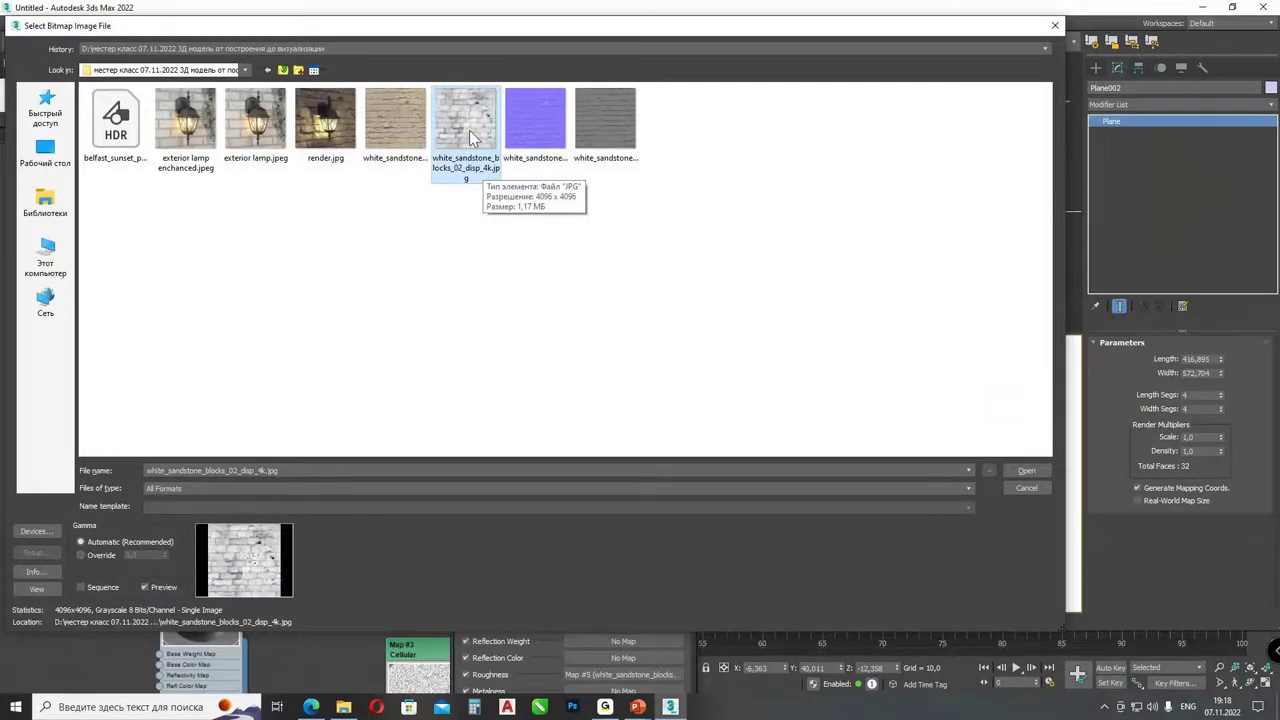
pyautogui.doubleClick(469, 130)
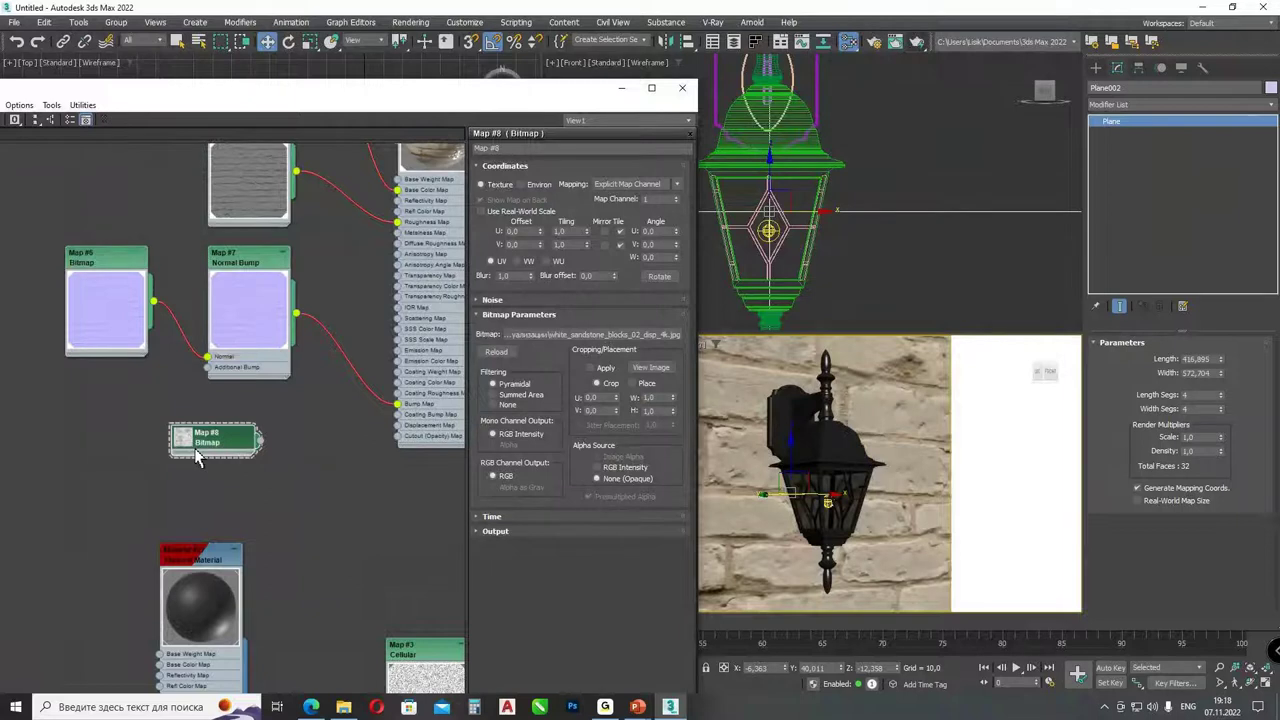
# - Expand the displacement bitmap node, connect it to Material #29's Displacement Map input, and line up the map nodes
pyautogui.moveTo(195, 449); pyautogui.dragTo(231, 449)
pyautogui.doubleClick(221, 441)
pyautogui.moveTo(339, 458); pyautogui.dragTo(269, 486, button='middle')
pyautogui.moveTo(188, 464); pyautogui.dragTo(185, 451)
pyautogui.moveTo(228, 495); pyautogui.dragTo(329, 452)
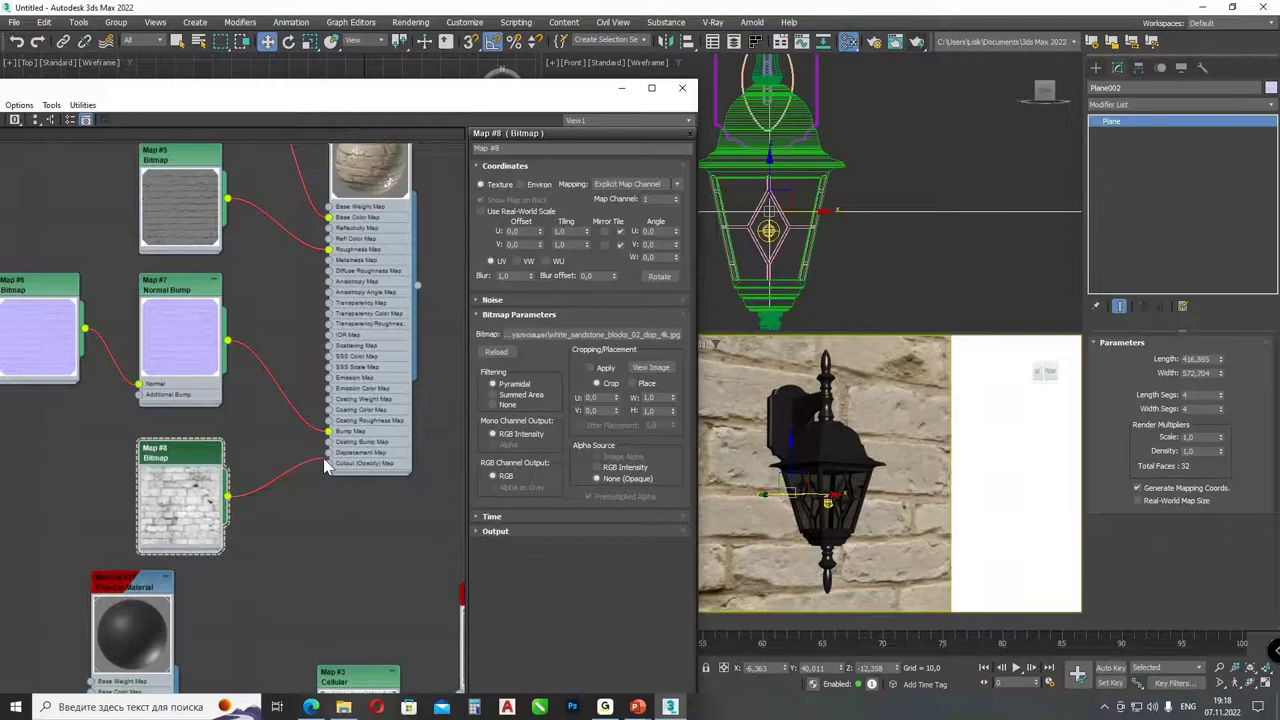
pyautogui.scroll(-3, 345, 272)
pyautogui.moveTo(347, 294); pyautogui.dragTo(347, 277)
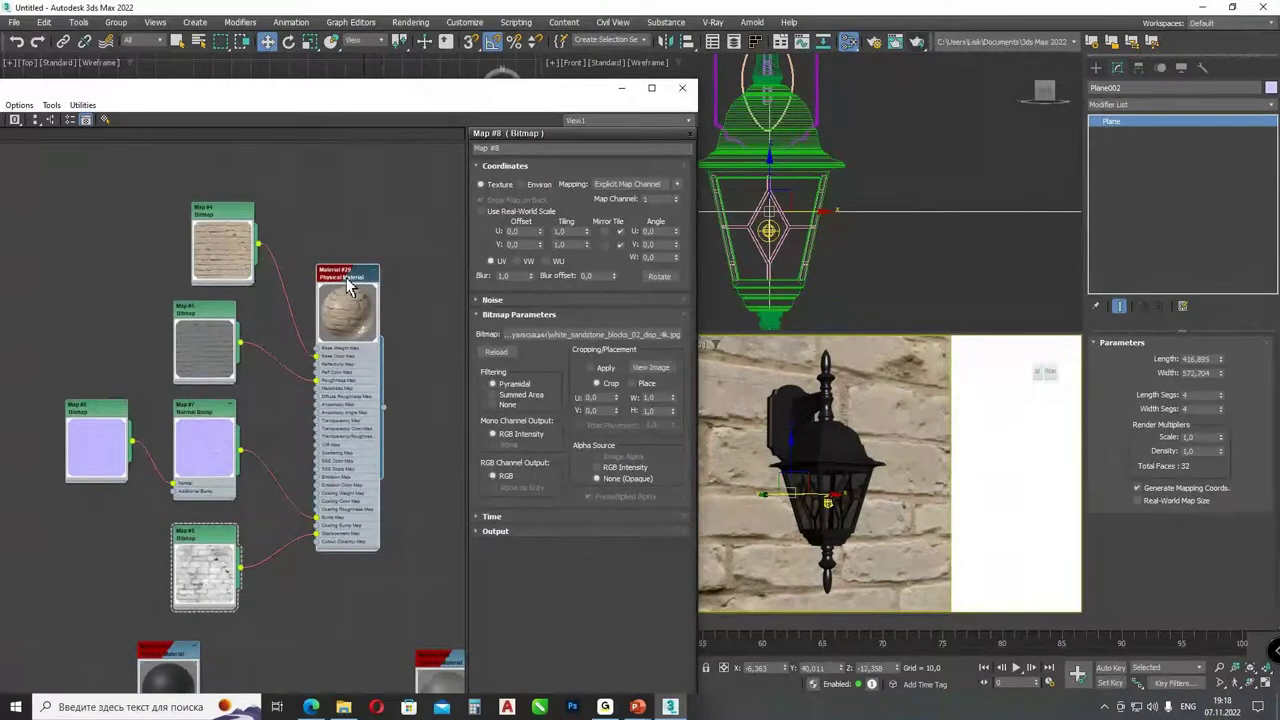
# - Set the Displacement amount of Material #29 to 10,0 in its Special Maps
pyautogui.doubleClick(336, 300)
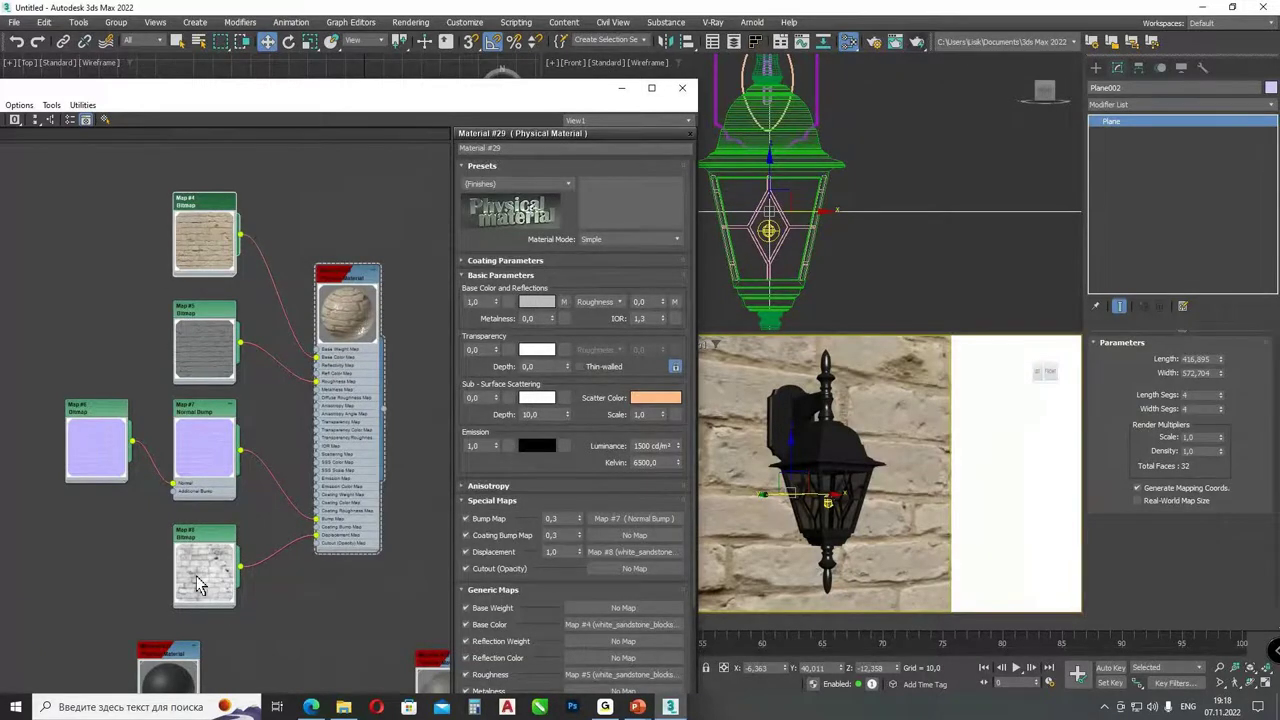
pyautogui.click(353, 282)
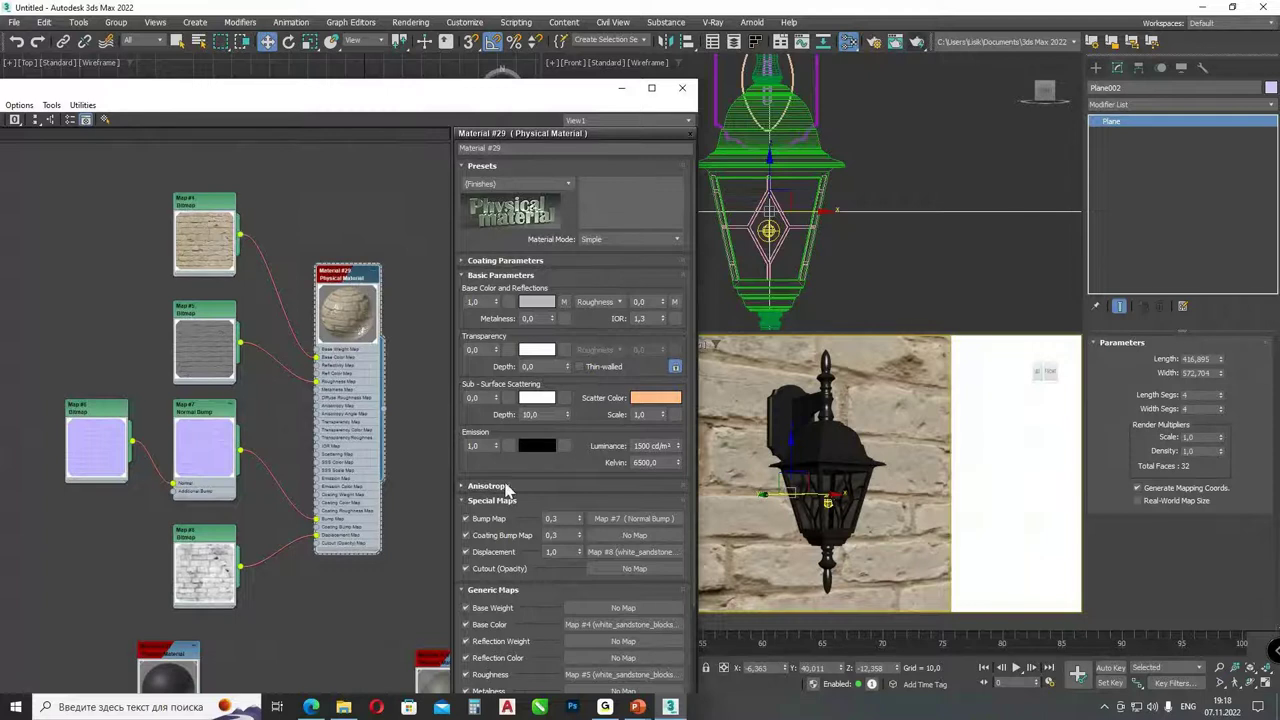
pyautogui.moveTo(513, 495); pyautogui.dragTo(503, 128)
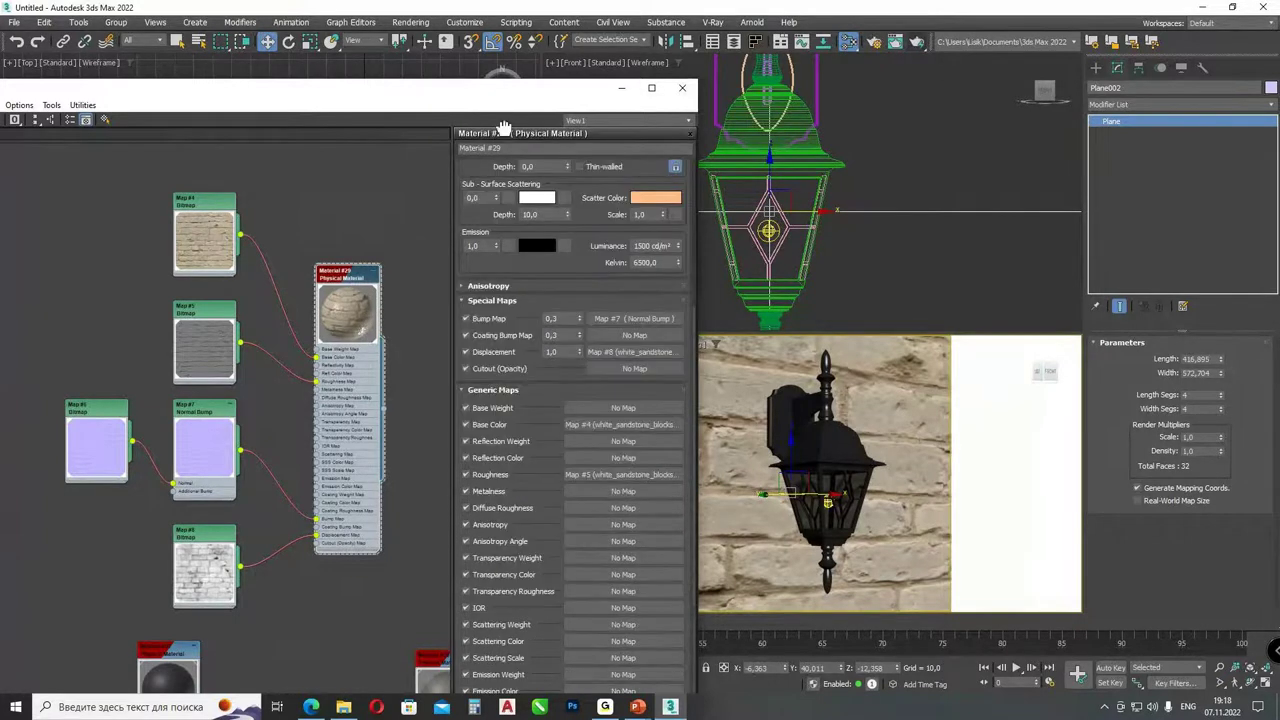
pyautogui.doubleClick(551, 352)
pyautogui.moveTo(570, 97); pyautogui.dragTo(529, 85)
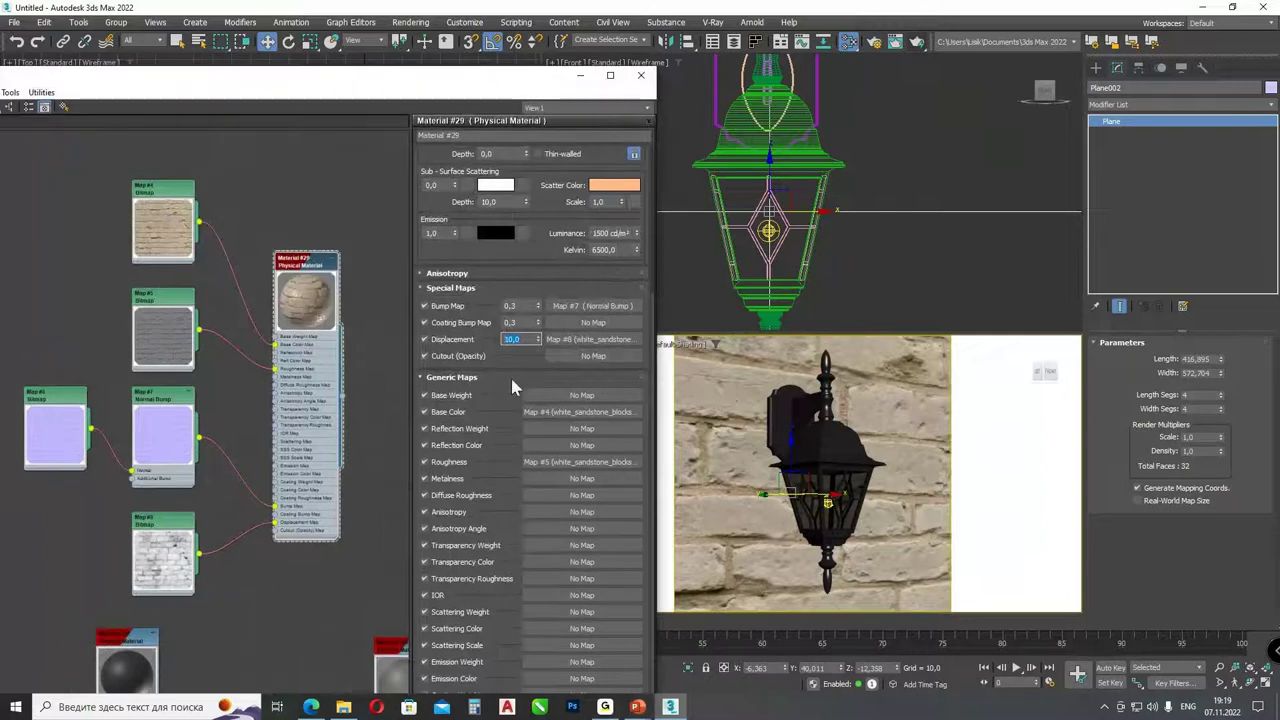
# - Disable Material #29's Bump, Roughness and Base Color maps and test render the wall with displacement only
pyautogui.click(434, 310)
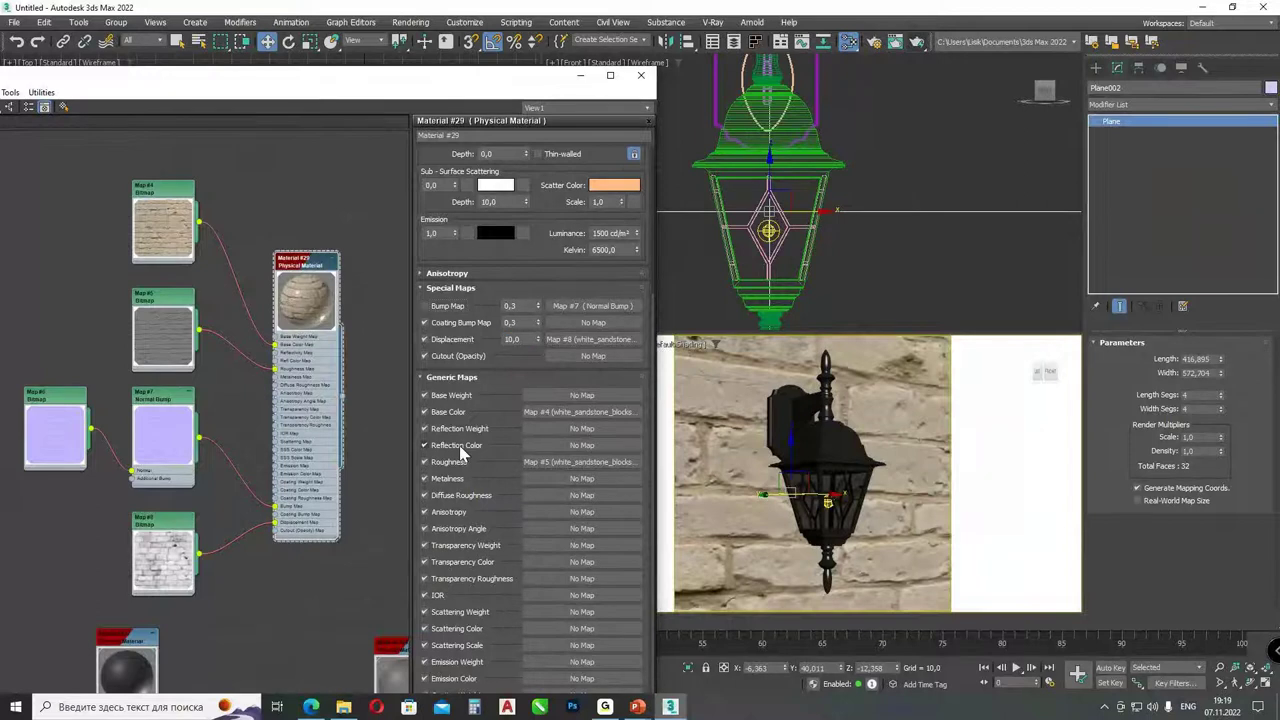
pyautogui.click(458, 460)
pyautogui.click(424, 411)
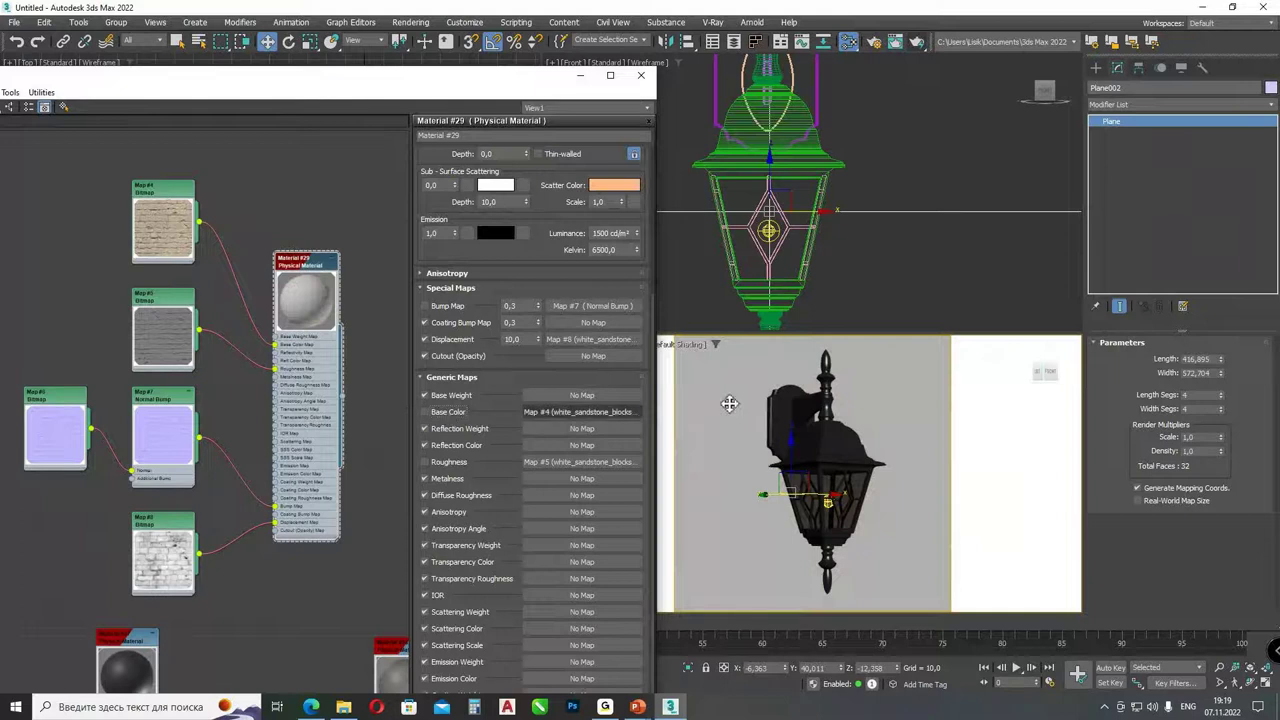
pyautogui.click(916, 43)
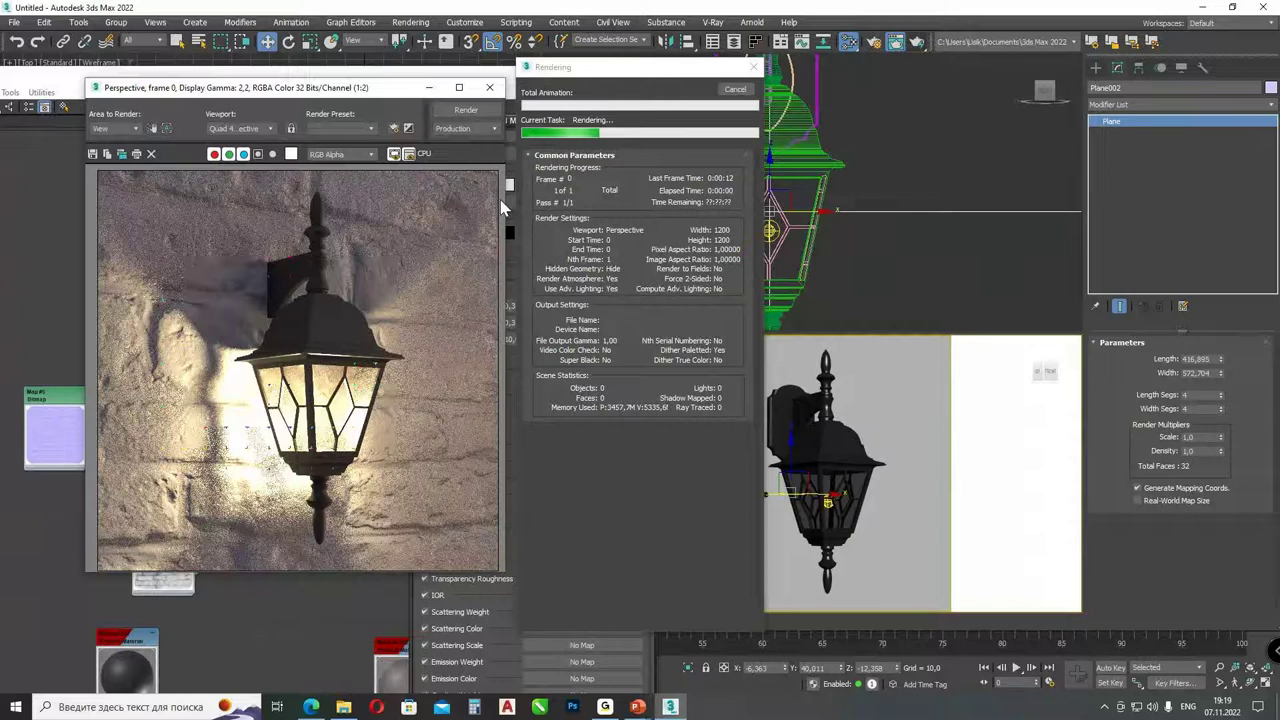
pyautogui.click(735, 90)
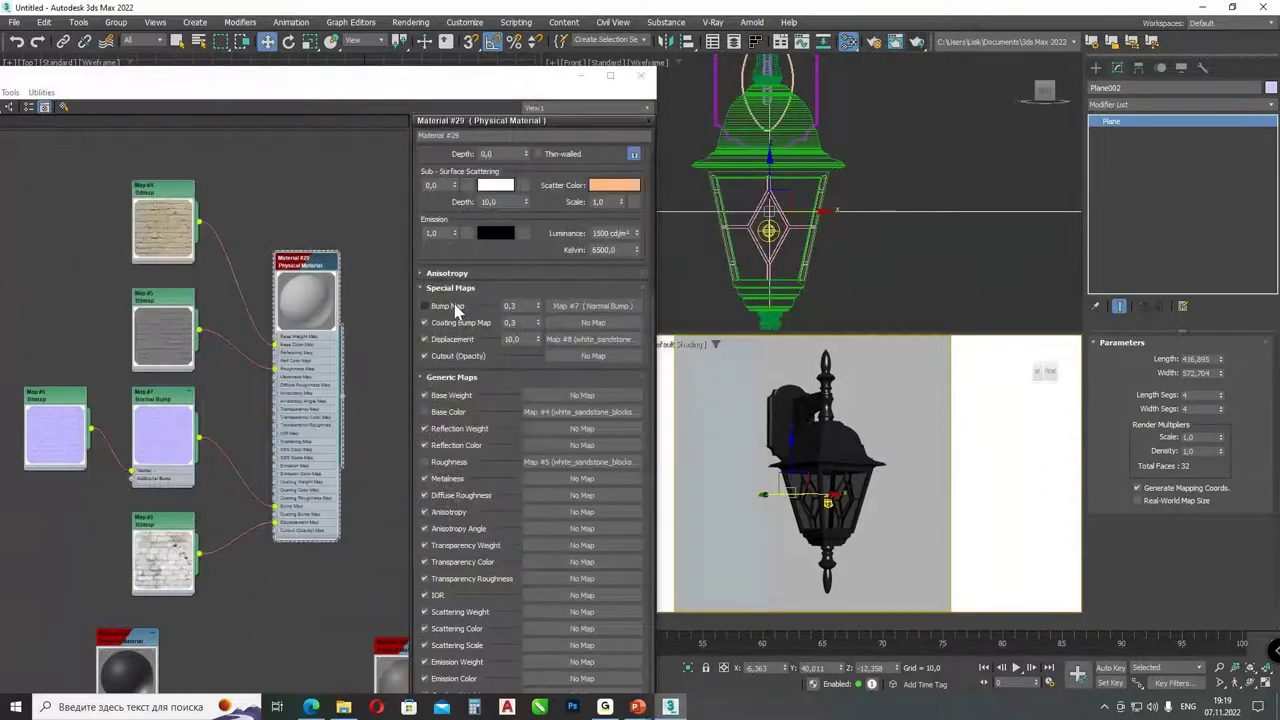
# - Re-enable Material #29's Bump, Base Color and Roughness maps
pyautogui.click(449, 411)
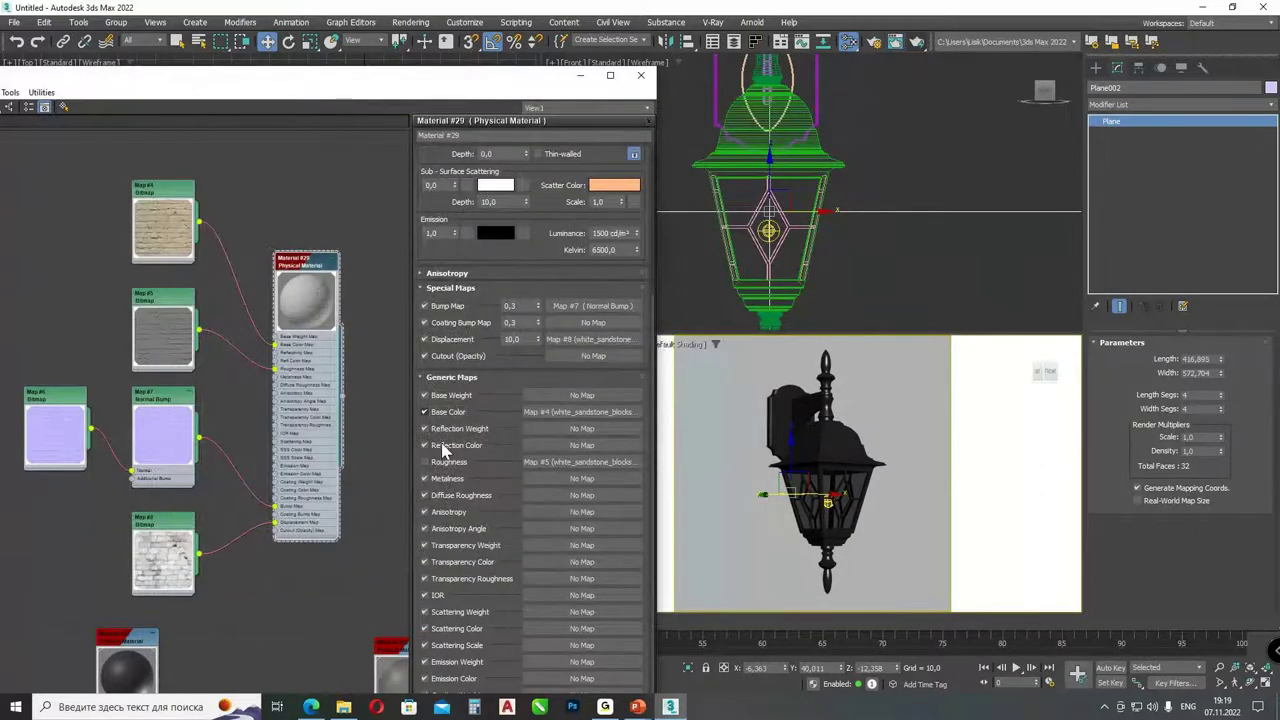
pyautogui.click(438, 462)
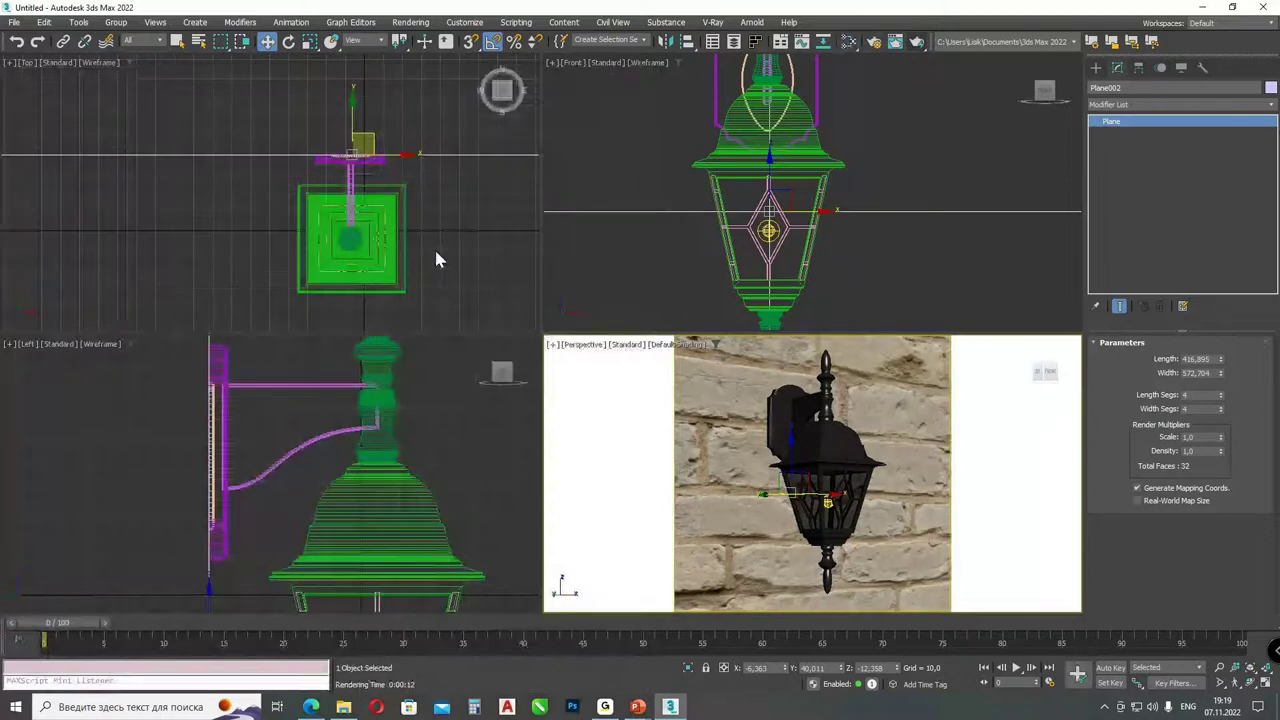
pyautogui.click(434, 247)
# - Start ActiveShade in the perspective viewport and select the lamp assembly in the top view
pyautogui.moveTo(454, 311); pyautogui.dragTo(271, 158)
pyautogui.click(626, 344)
pyautogui.click(634, 378)
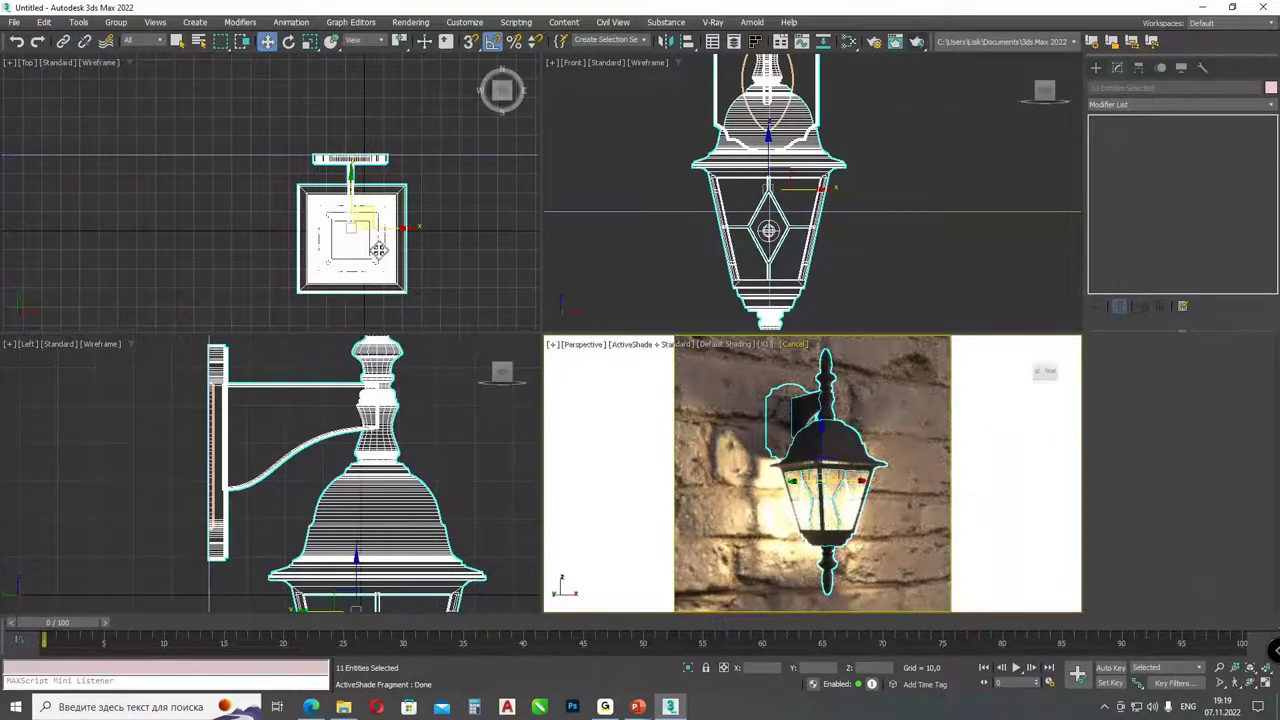
pyautogui.scroll(-2, 378, 250)
pyautogui.scroll(4, 343, 185)
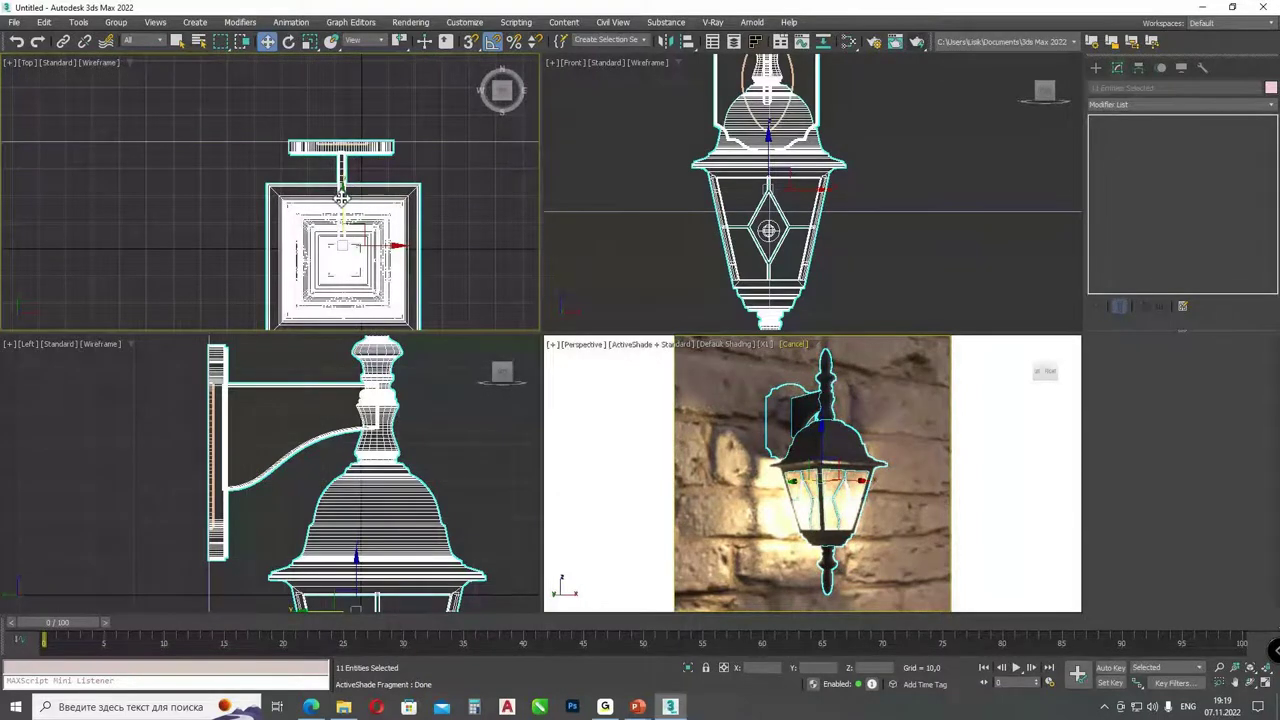
pyautogui.moveTo(247, 113); pyautogui.dragTo(450, 336)
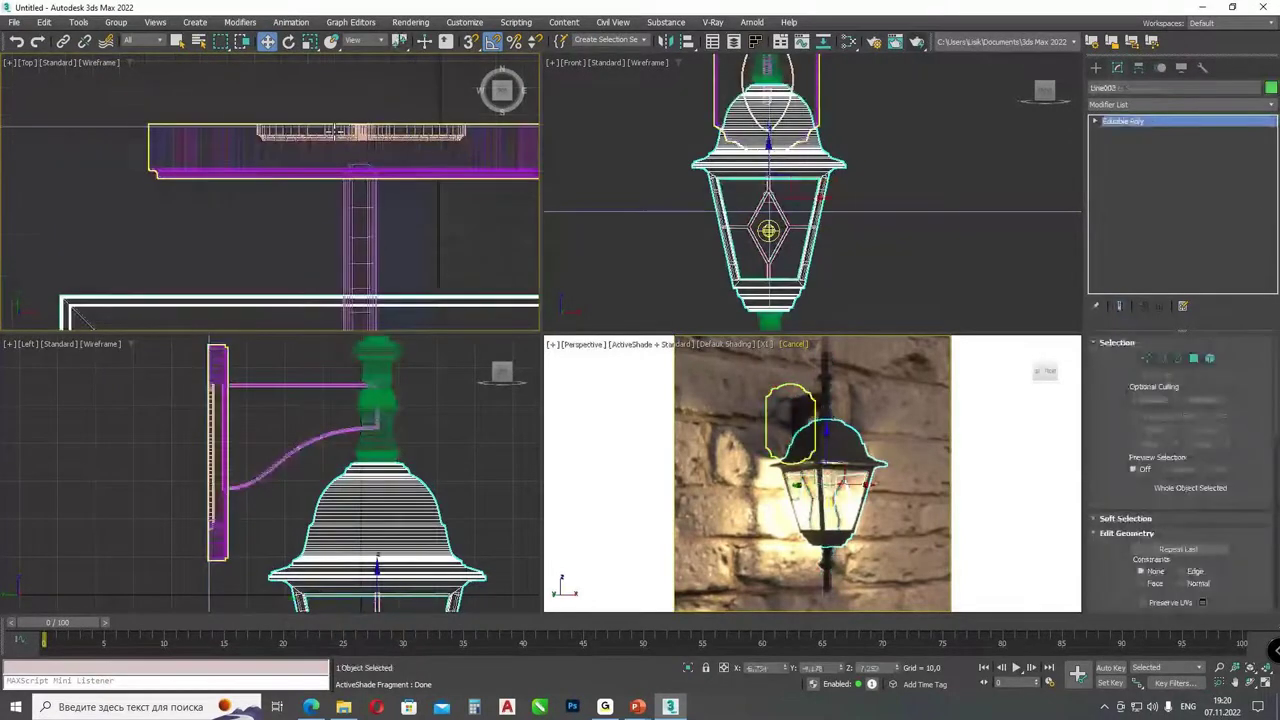
# - Move the oval plate out of the wall bracket's backplate so it sits on the backplate's front face
pyautogui.click(330, 132)
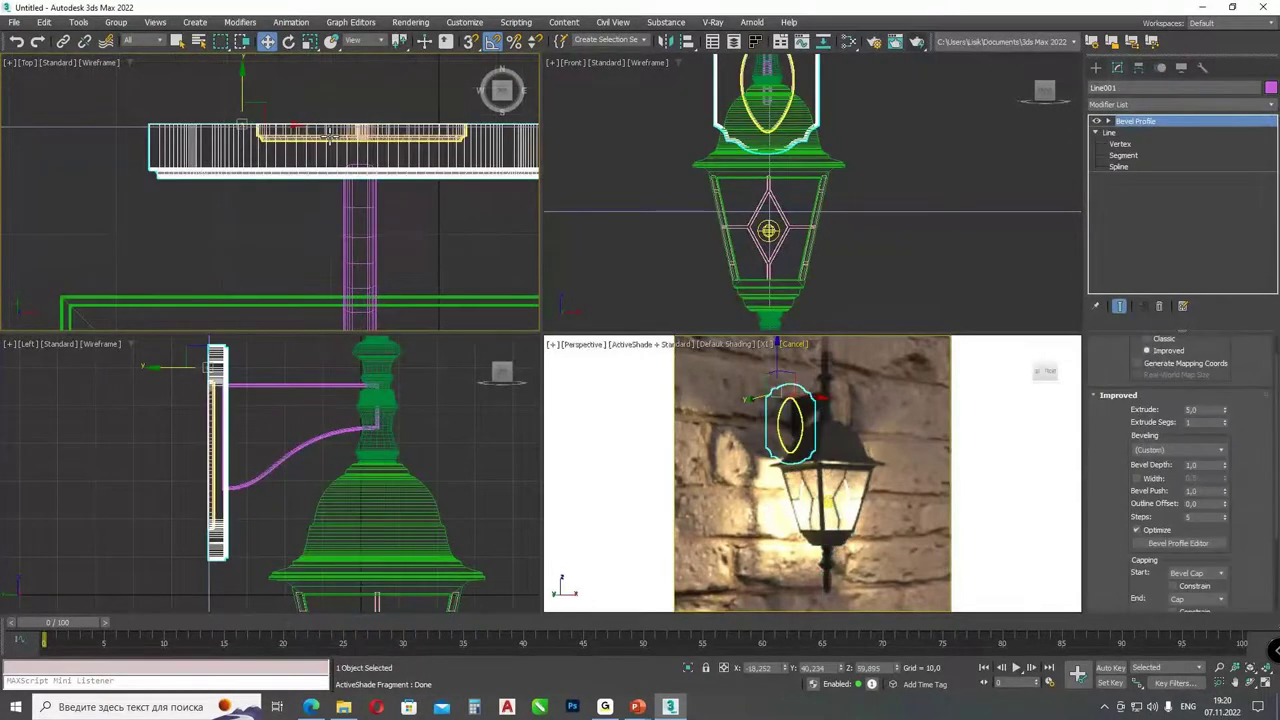
pyautogui.click(330, 135)
pyautogui.moveTo(239, 454); pyautogui.dragTo(259, 454)
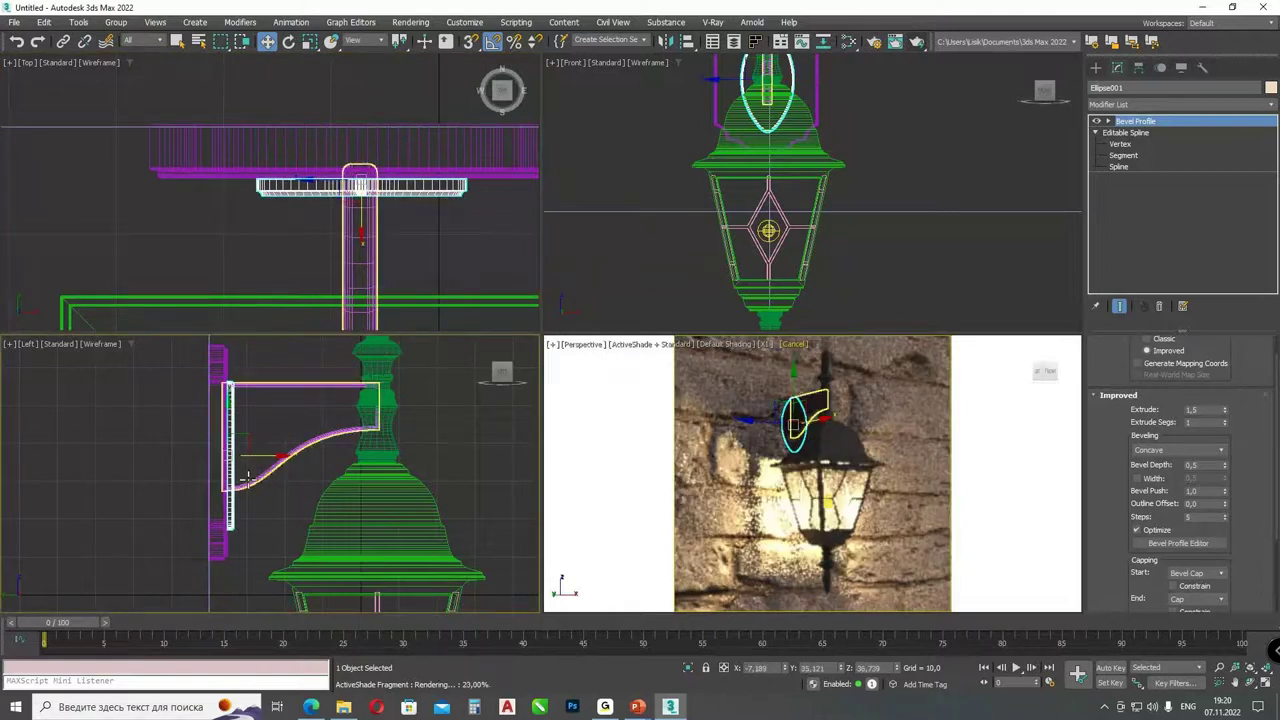
# - Select the lamp parts together with the light, move them slightly away from the wall in the left view, and stop ActiveShade
pyautogui.scroll(-3, 259, 454)
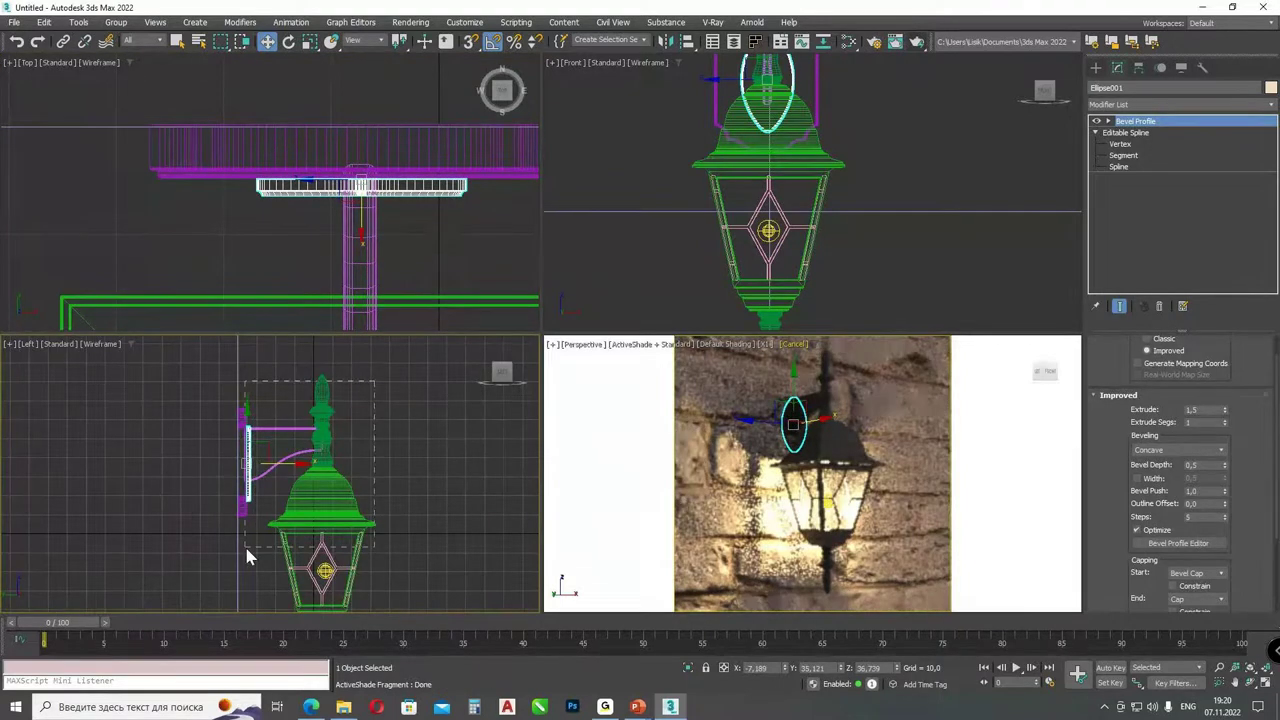
pyautogui.hotkey('ctrl', 'a')
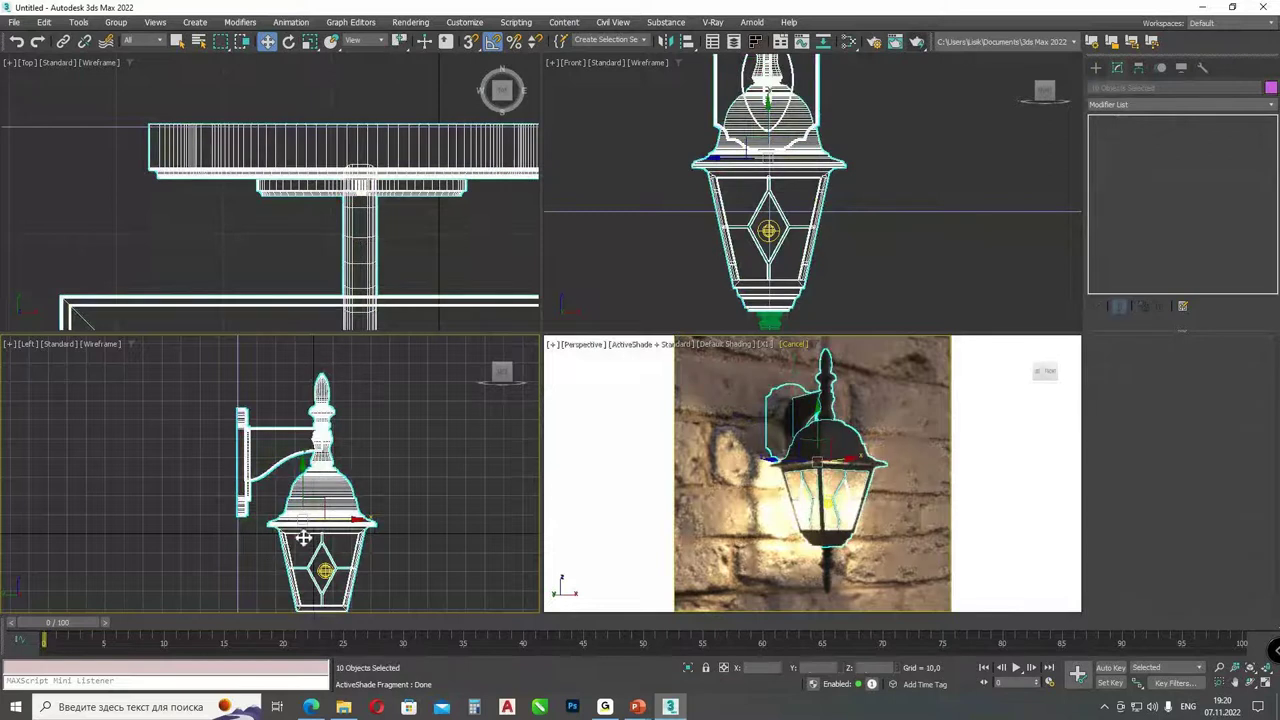
pyautogui.keyDown('ctrl'); pyautogui.click(325, 571); pyautogui.keyUp('ctrl')
pyautogui.moveTo(352, 524); pyautogui.dragTo(360, 541)
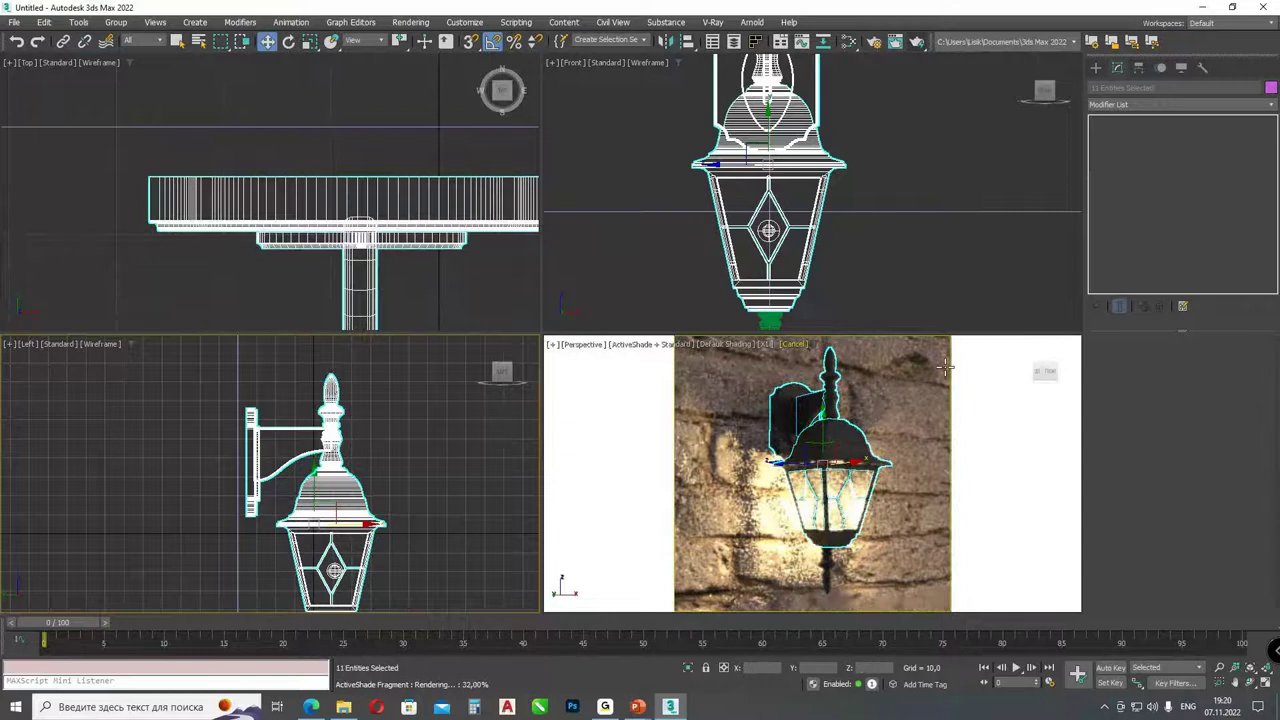
pyautogui.rightClick(880, 309)
pyautogui.click(880, 306)
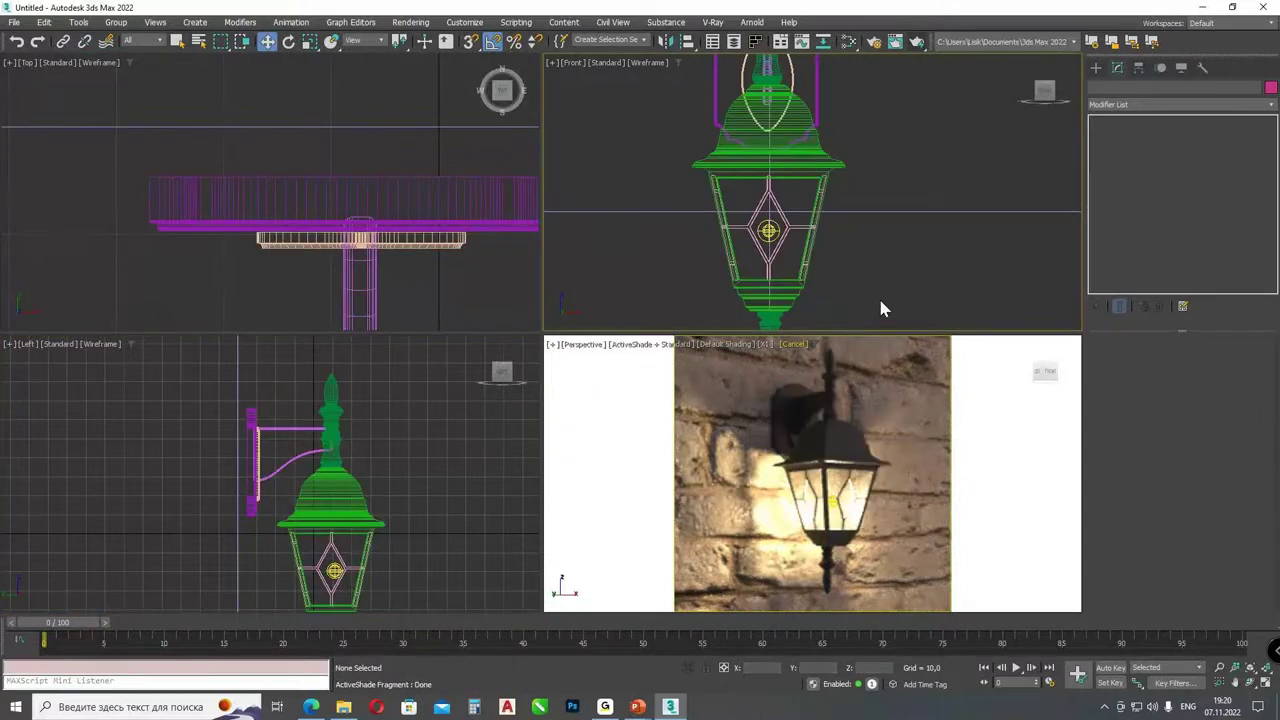
pyautogui.click(794, 344)
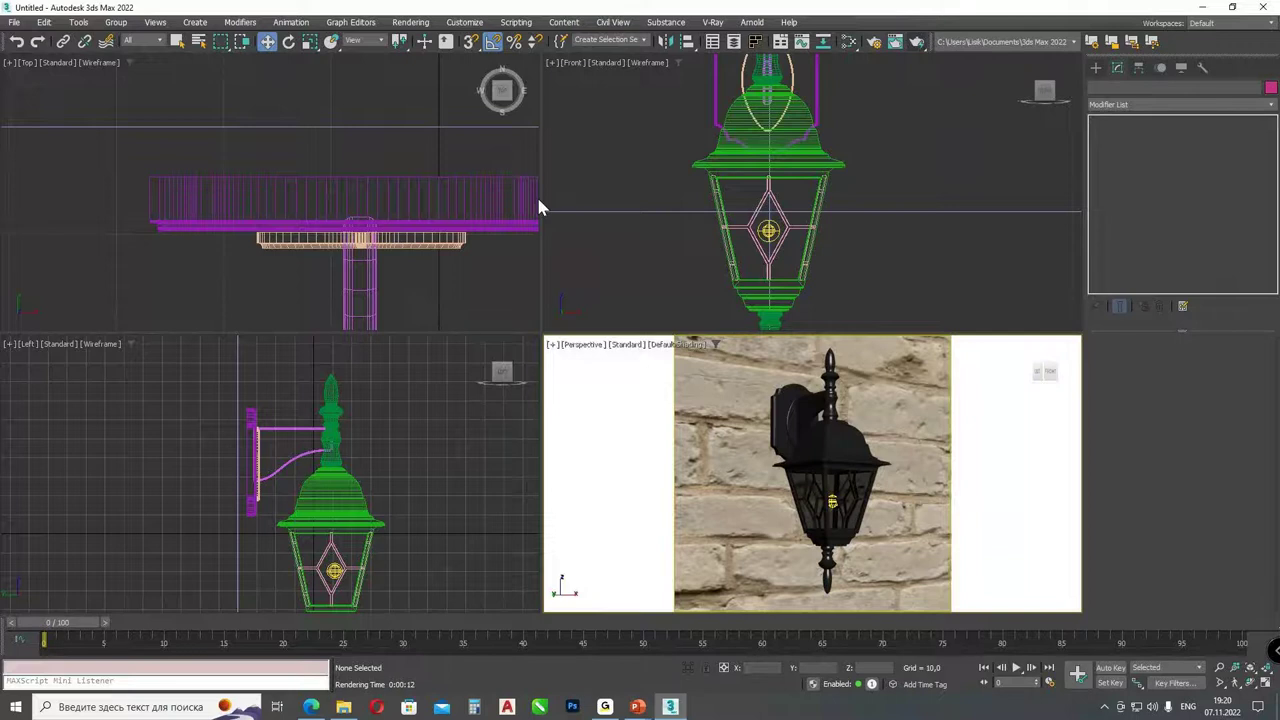
# - Save the scene as lamp in the master class folder dated 07.11.2022 from the save location history
pyautogui.click(14, 24)
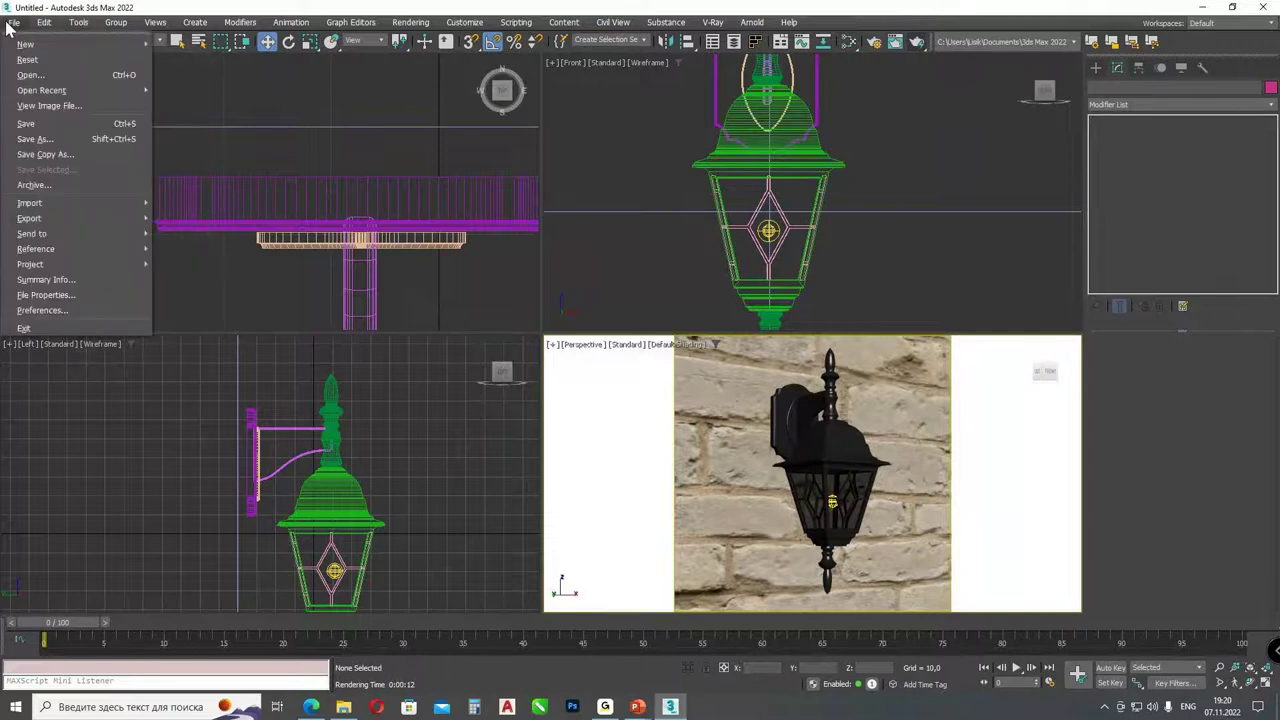
pyautogui.click(100, 123)
pyautogui.hotkey('ctrl', 's')
pyautogui.click(262, 47)
pyautogui.click(258, 66)
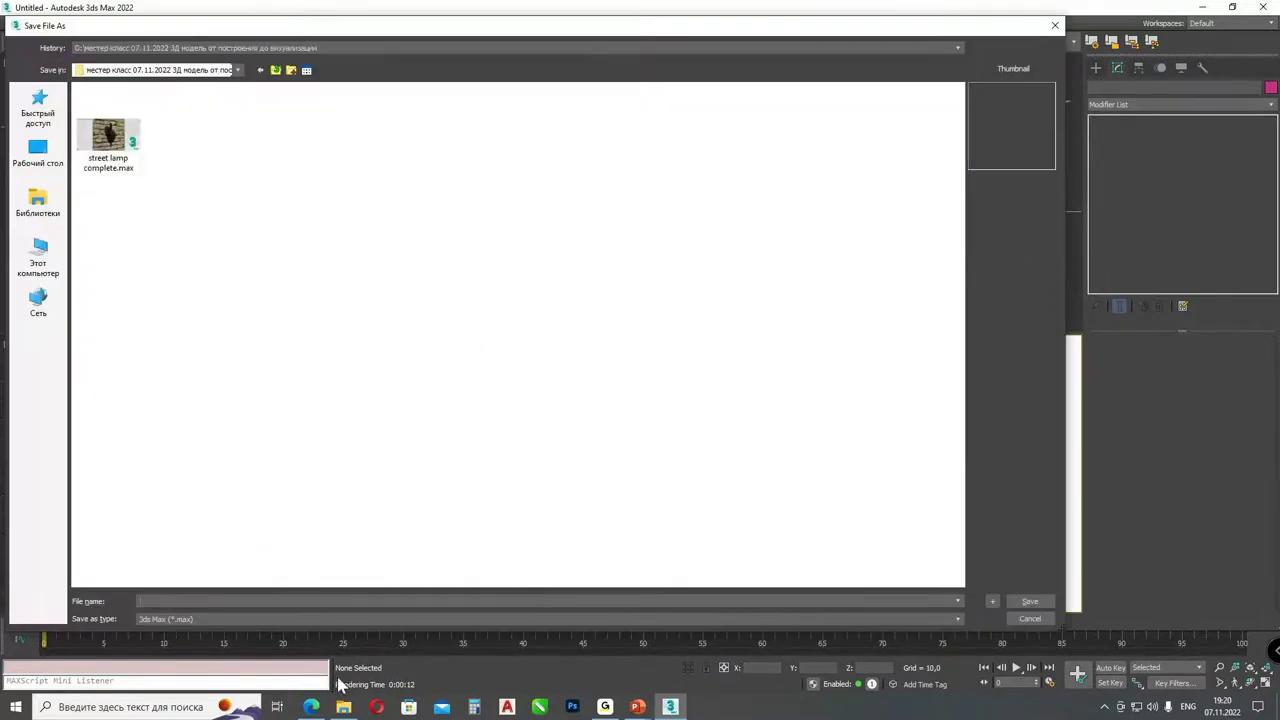
pyautogui.click(210, 601)
pyautogui.write('lamp')
pyautogui.press('Return')
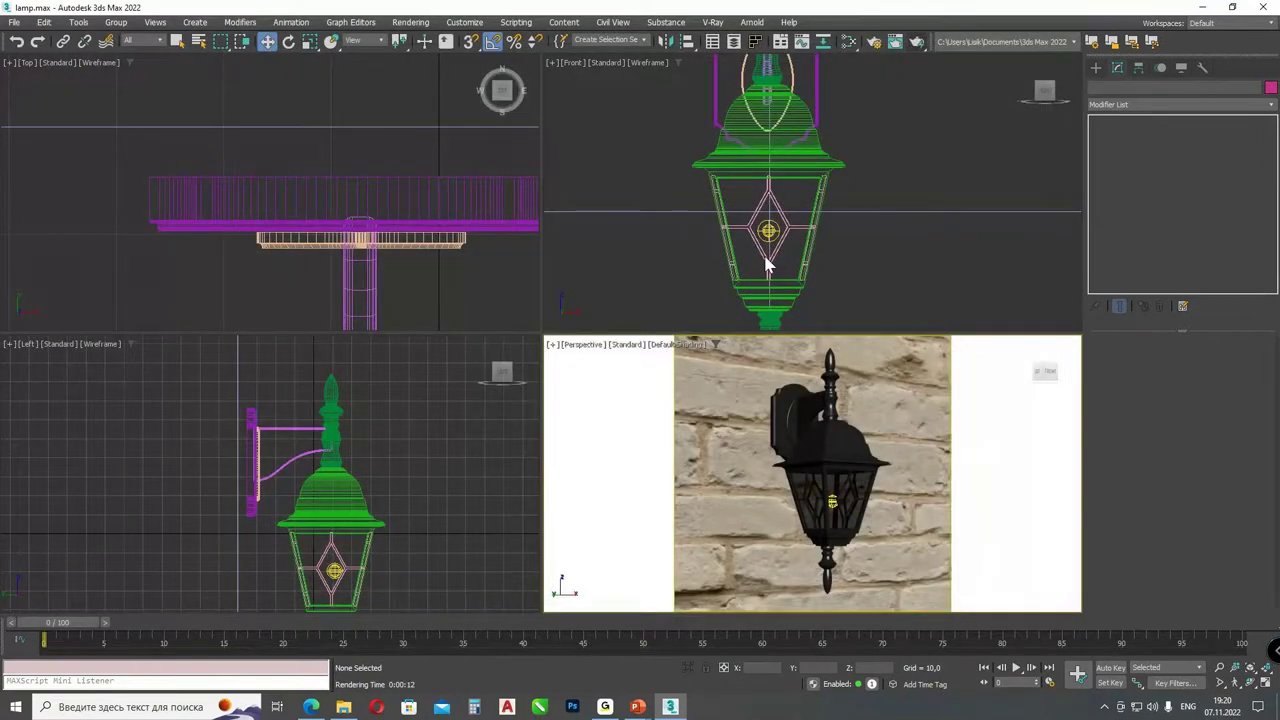
# - Render the perspective view and inspect the lamp, its glass and the lit stone wall at full size
pyautogui.hotkey('shift', 'q')
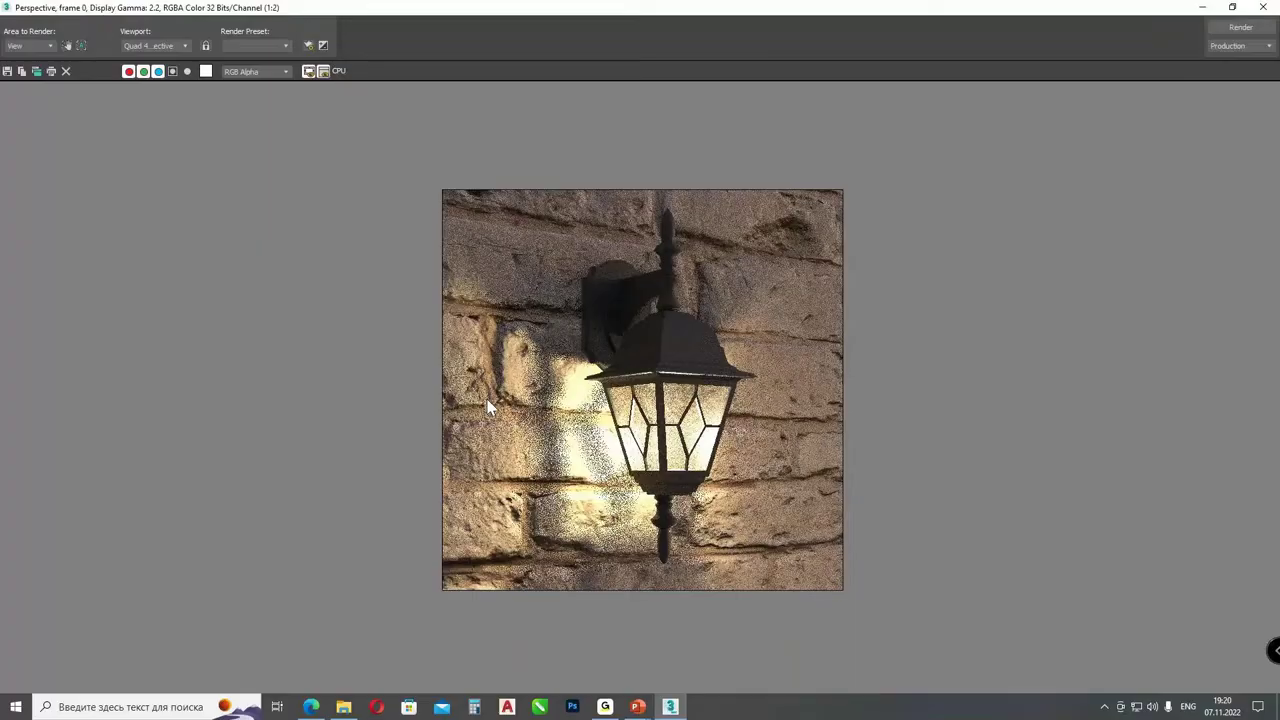
pyautogui.scroll(1, 489, 407)
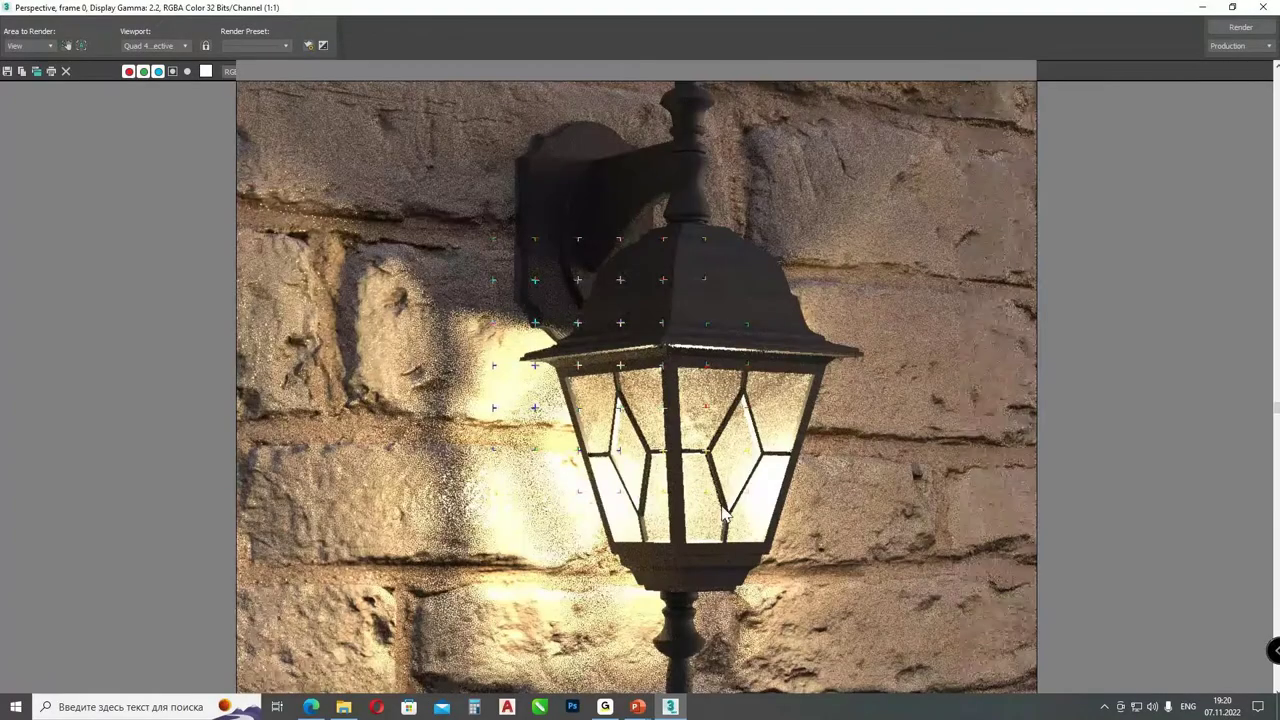
pyautogui.scroll(-1, 724, 513)
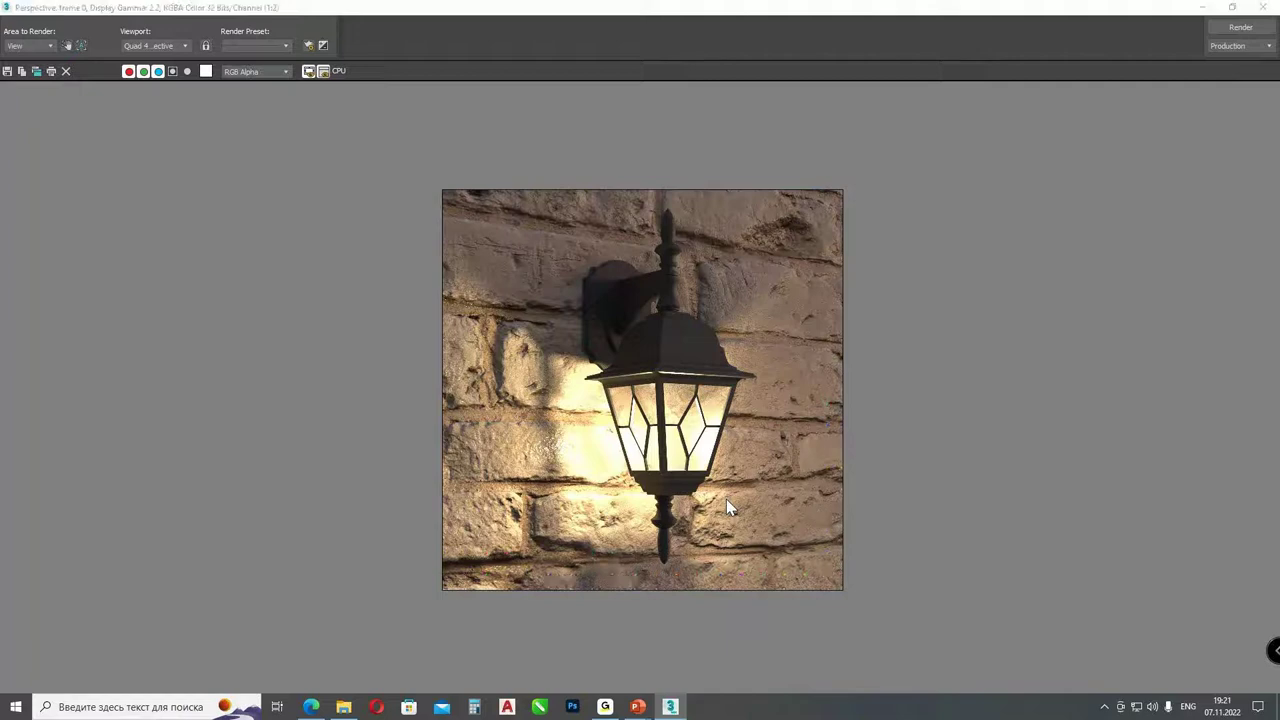
pyautogui.scroll(1, 678, 517)
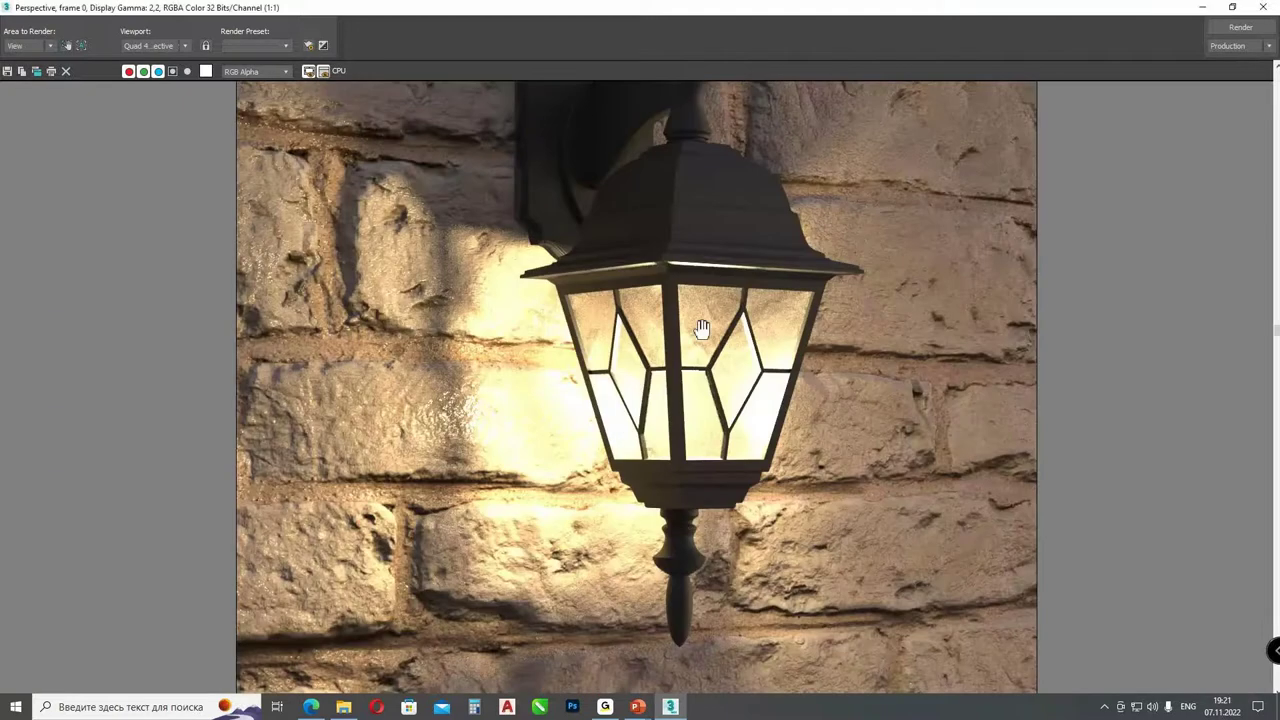
pyautogui.scroll(2, 698, 354)
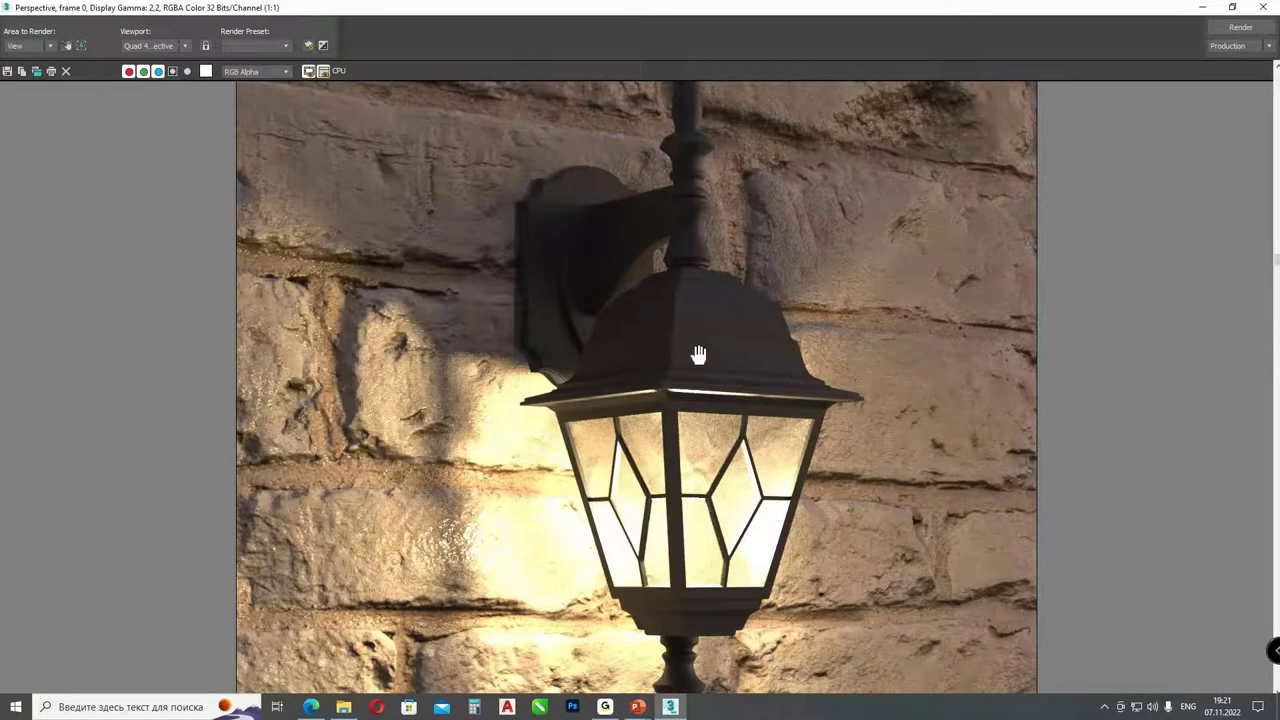
pyautogui.scroll(1, 698, 354)
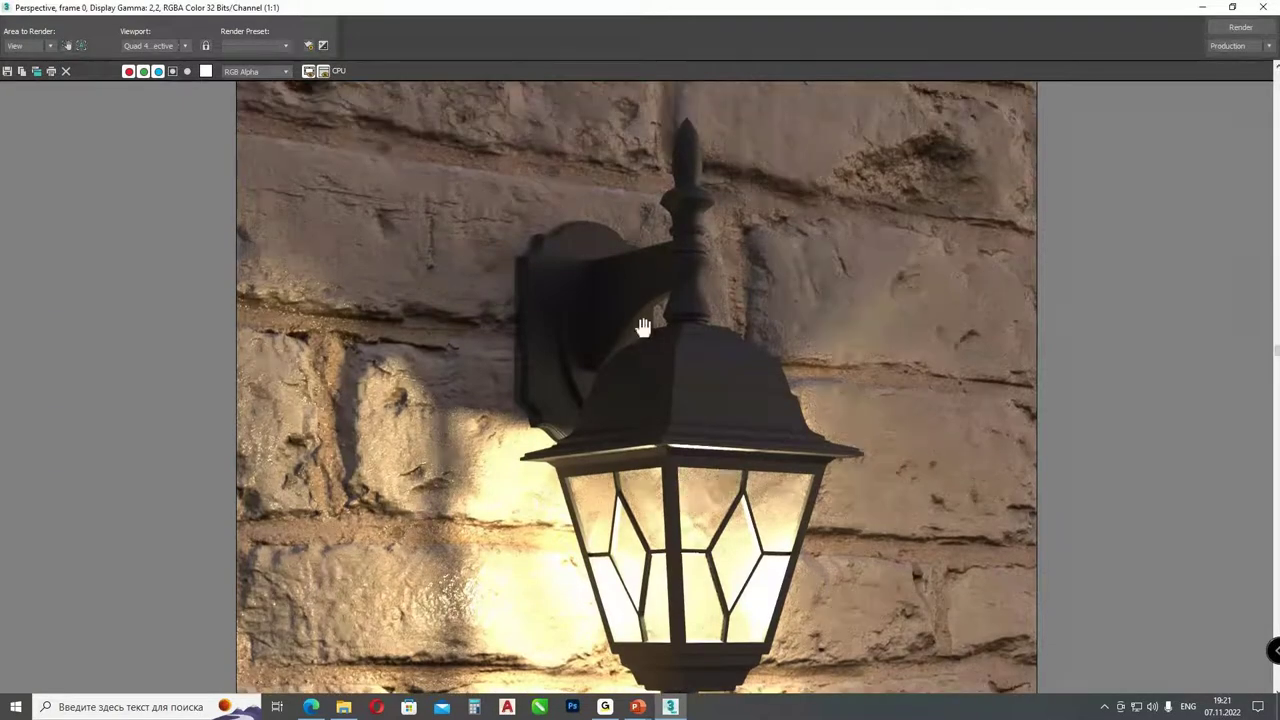
pyautogui.scroll(-1, 646, 323)
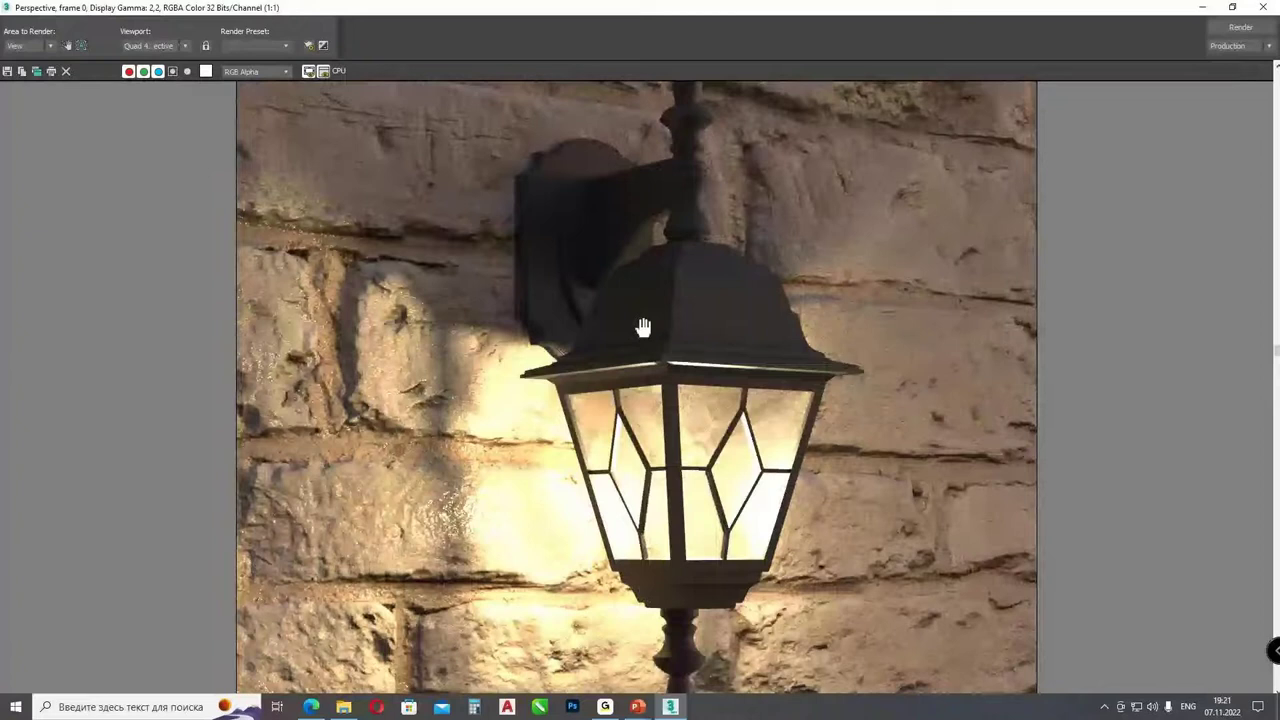
pyautogui.scroll(-1, 643, 327)
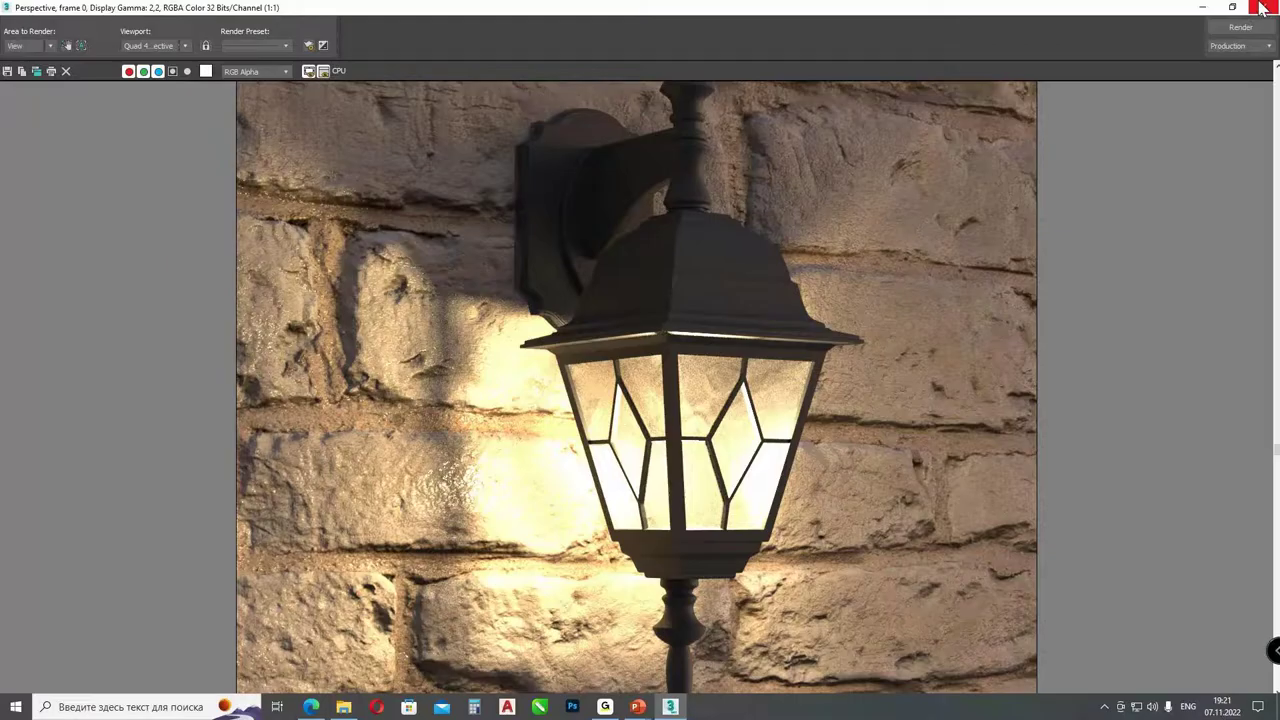
# - Reduce the render window to a floating size, check the lantern glass up close, and close the render
pyautogui.click(1232, 7)
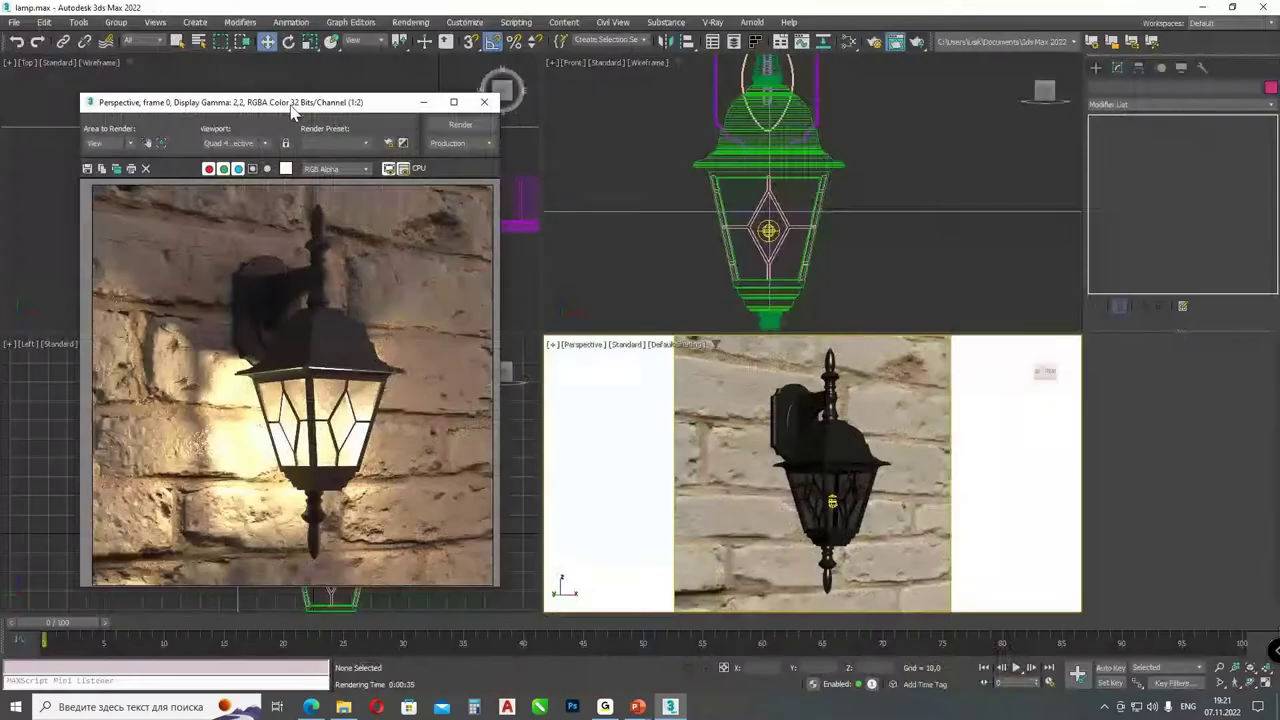
pyautogui.moveTo(291, 112); pyautogui.dragTo(304, 87)
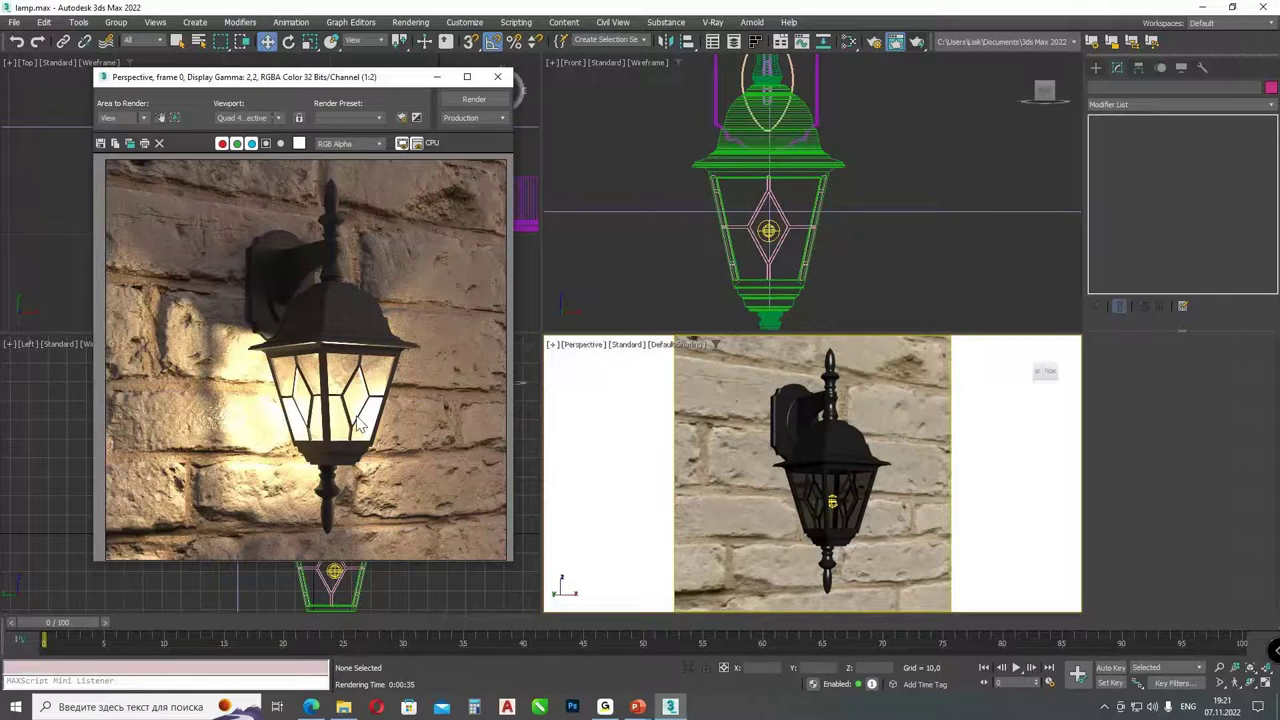
pyautogui.scroll(1, 360, 425)
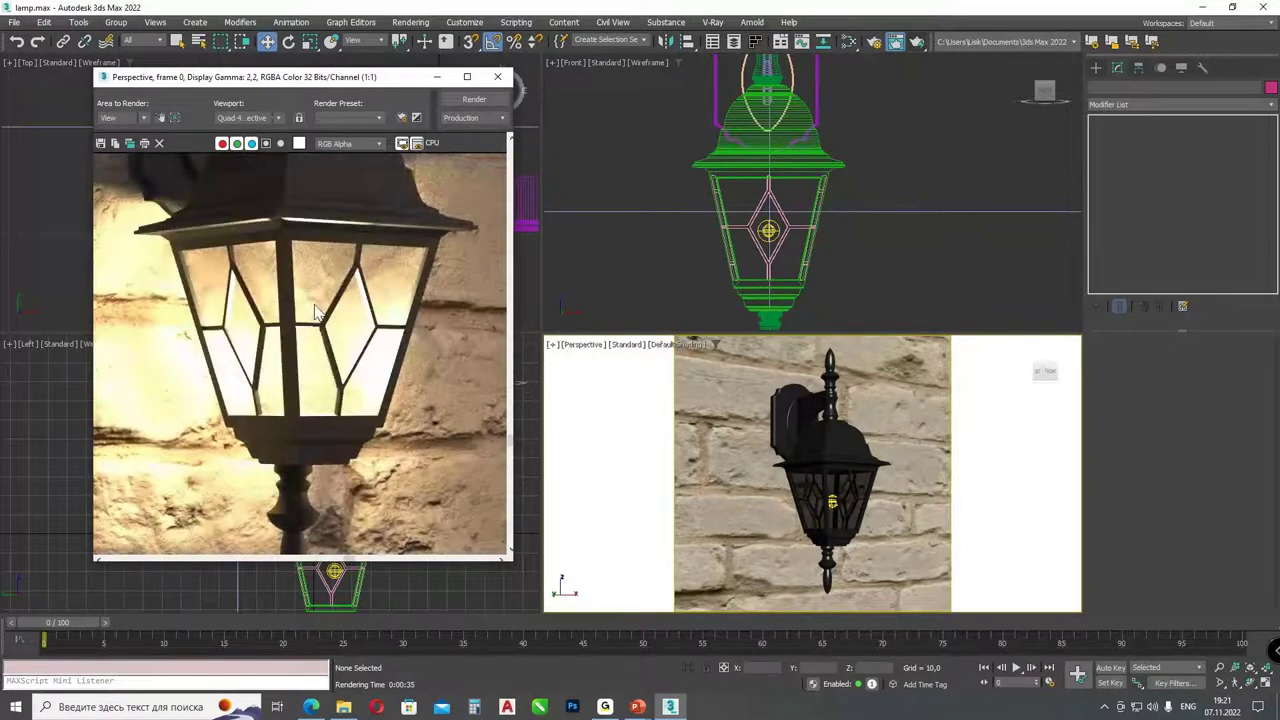
pyautogui.scroll(-1, 315, 312)
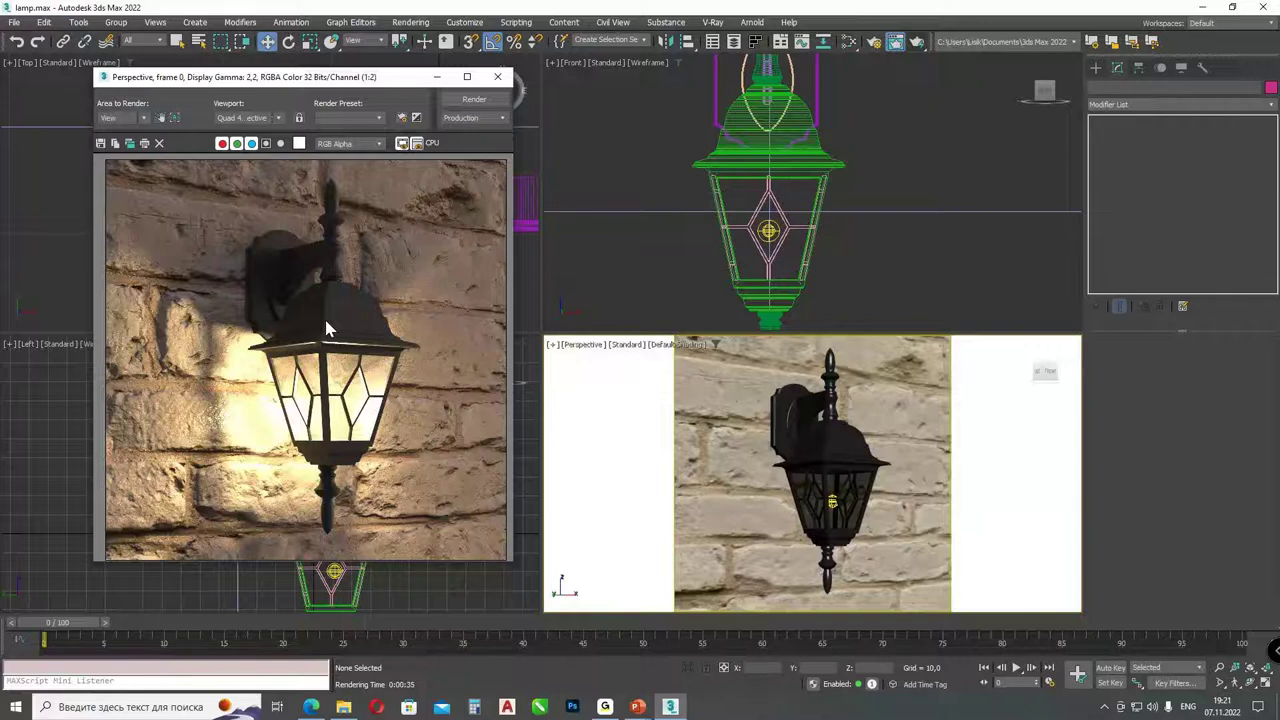
pyautogui.click(498, 77)
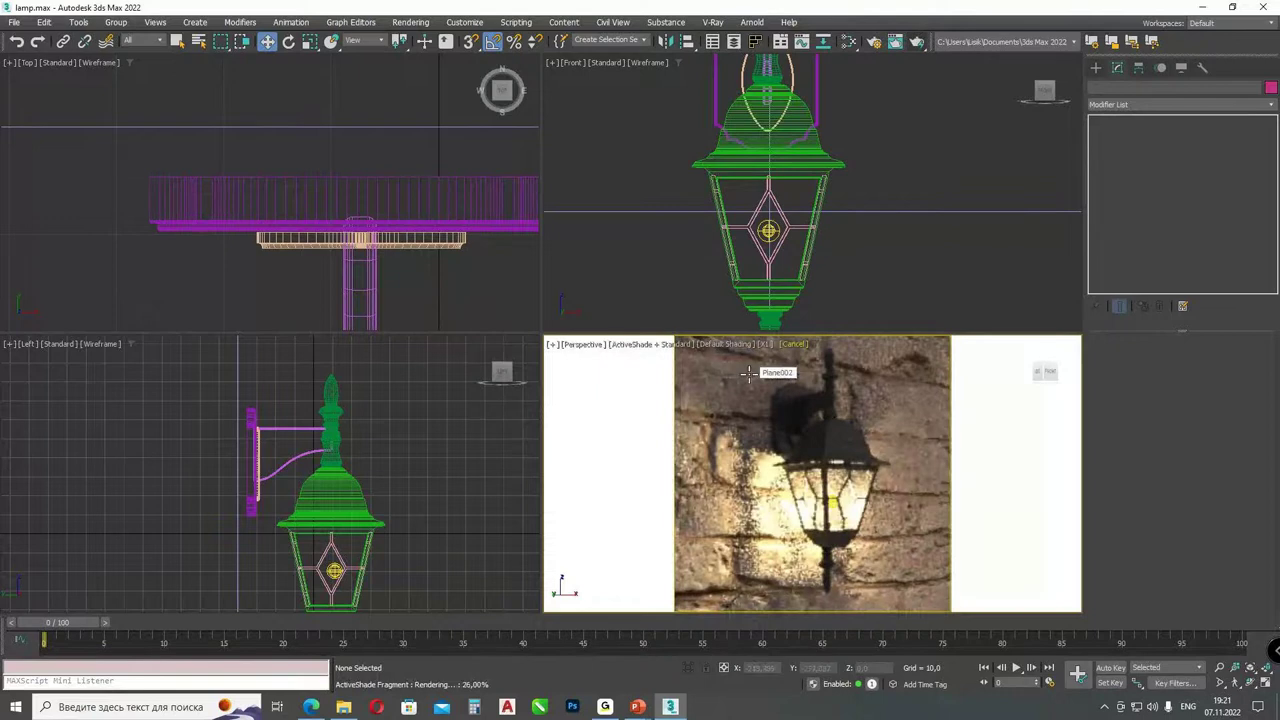
# - Set the horizontal (U) offset of the belfast_sunset_puresky_8k.hdr environment map, Map #2, to -2,53
pyautogui.click(848, 41)
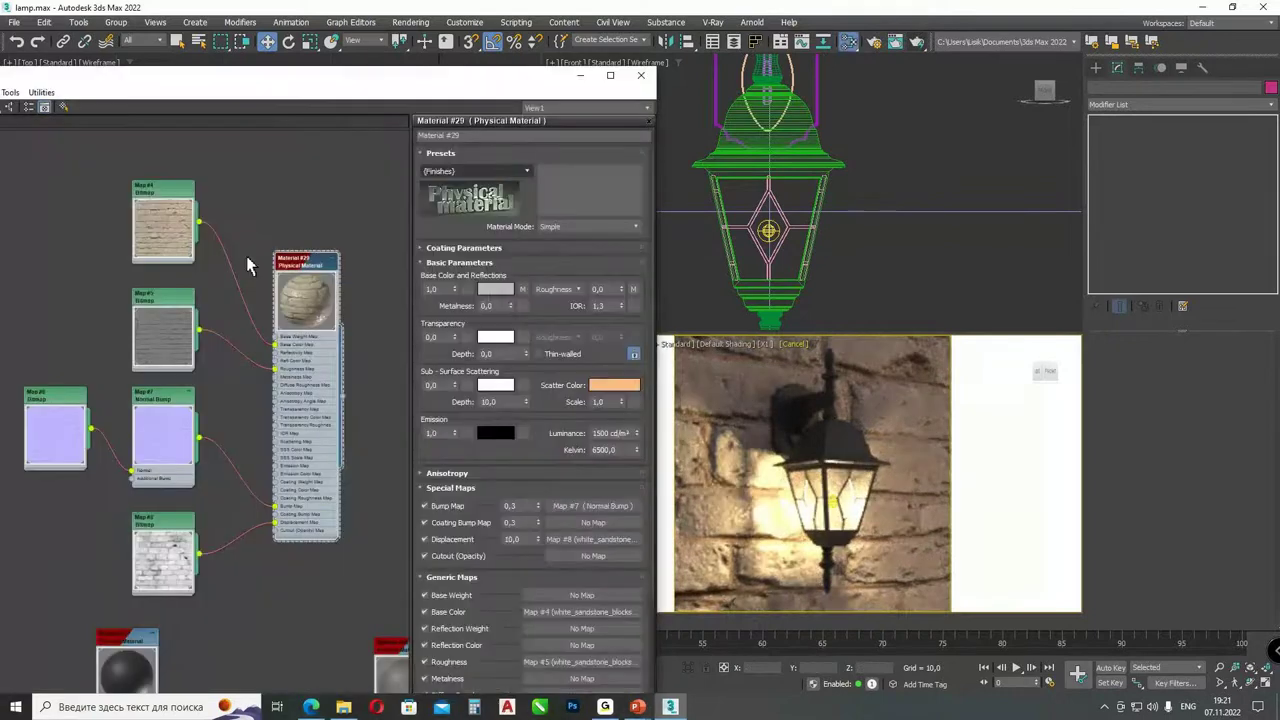
pyautogui.moveTo(262, 640); pyautogui.dragTo(176, 495, button='middle')
pyautogui.scroll(-2, 178, 492)
pyautogui.scroll(6, 268, 438)
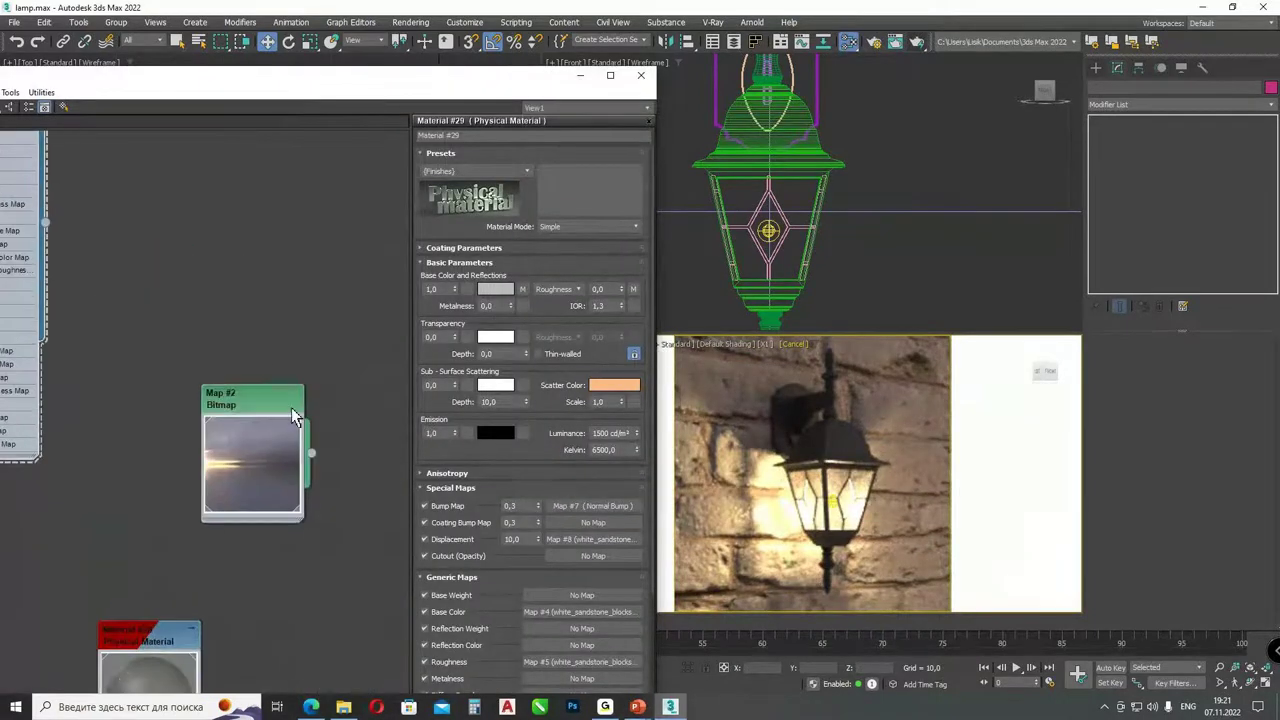
pyautogui.doubleClick(278, 394)
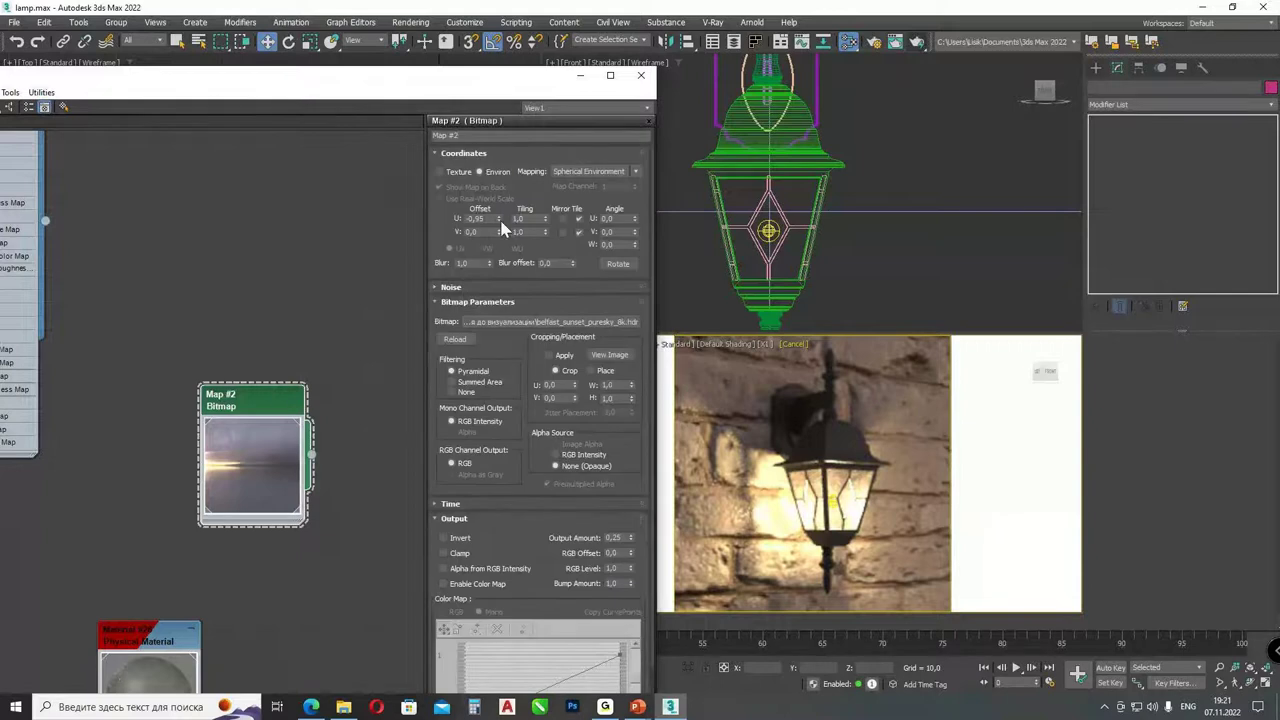
pyautogui.moveTo(497, 227); pyautogui.dragTo(500, 203)
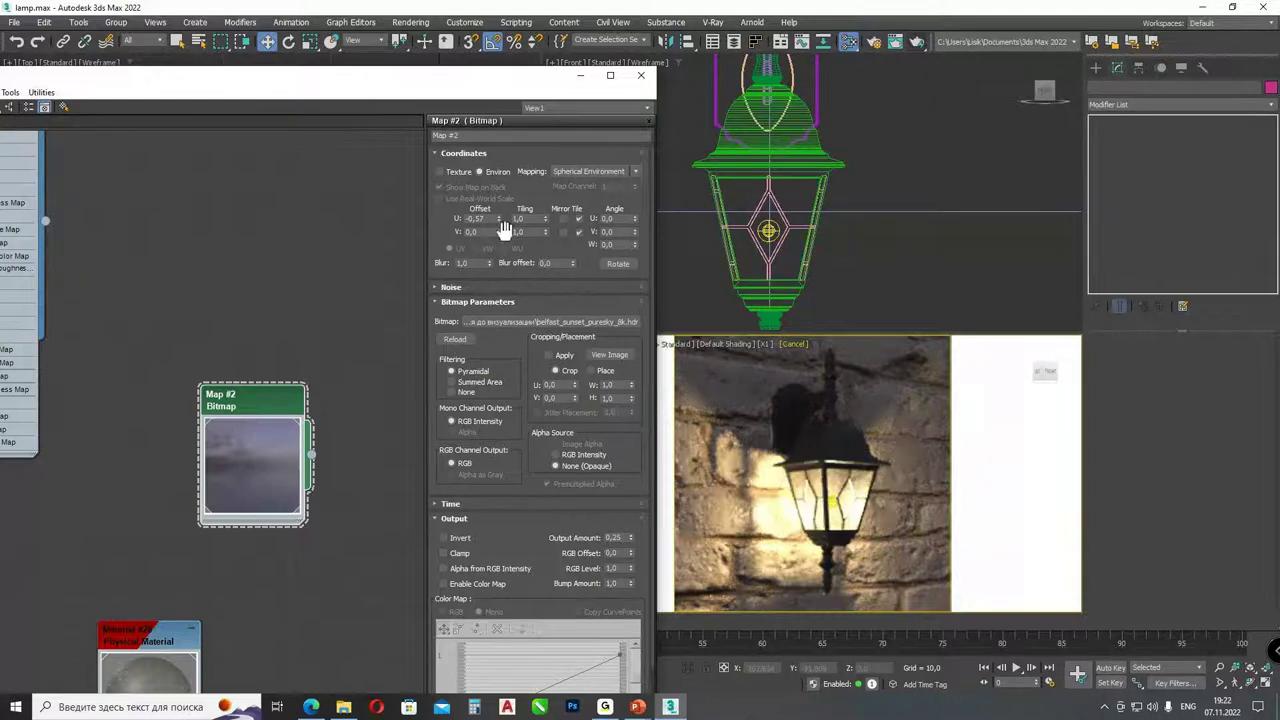
pyautogui.moveTo(499, 226); pyautogui.dragTo(545, 357)
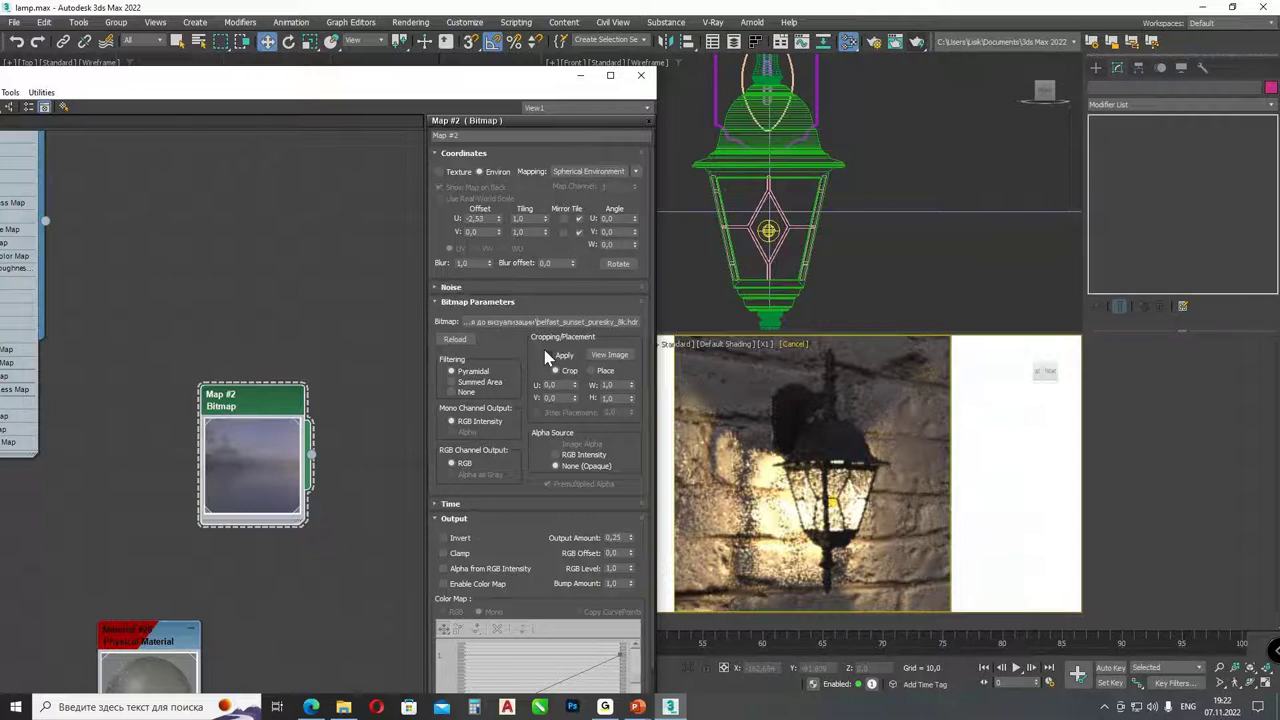
# - Set the output amount of the HDR environment bitmap to 0,4
pyautogui.doubleClick(615, 540)
pyautogui.write('0,4')
pyautogui.press('Return')
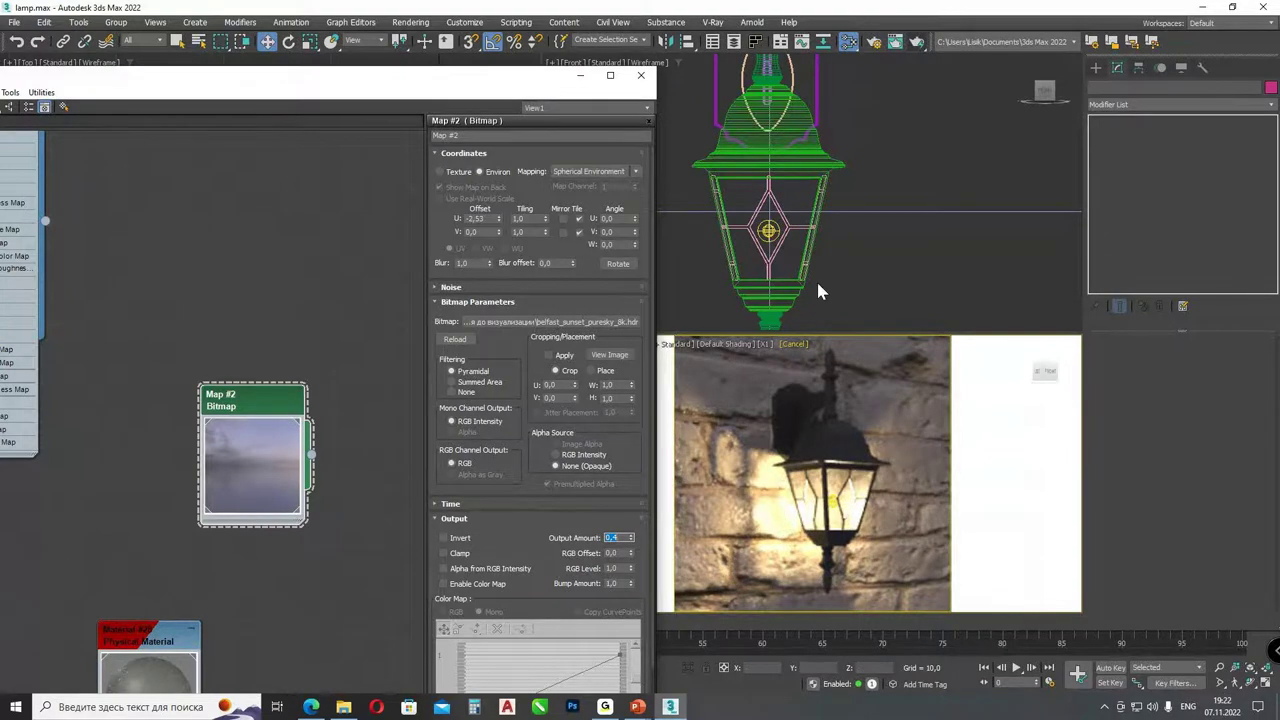
# - Set the intensity of the photometric light inside the lantern to 15 cd and render the perspective view
pyautogui.click(768, 231)
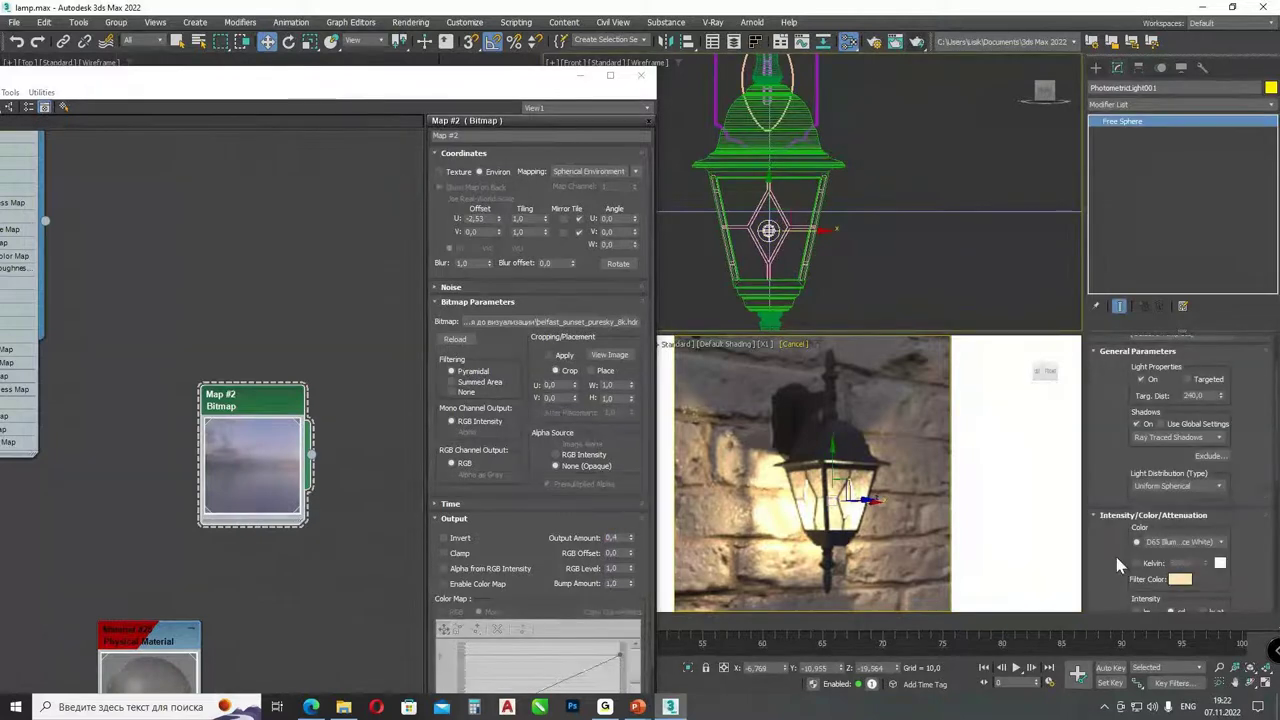
pyautogui.scroll(-2, 1150, 555)
pyautogui.doubleClick(1150, 557)
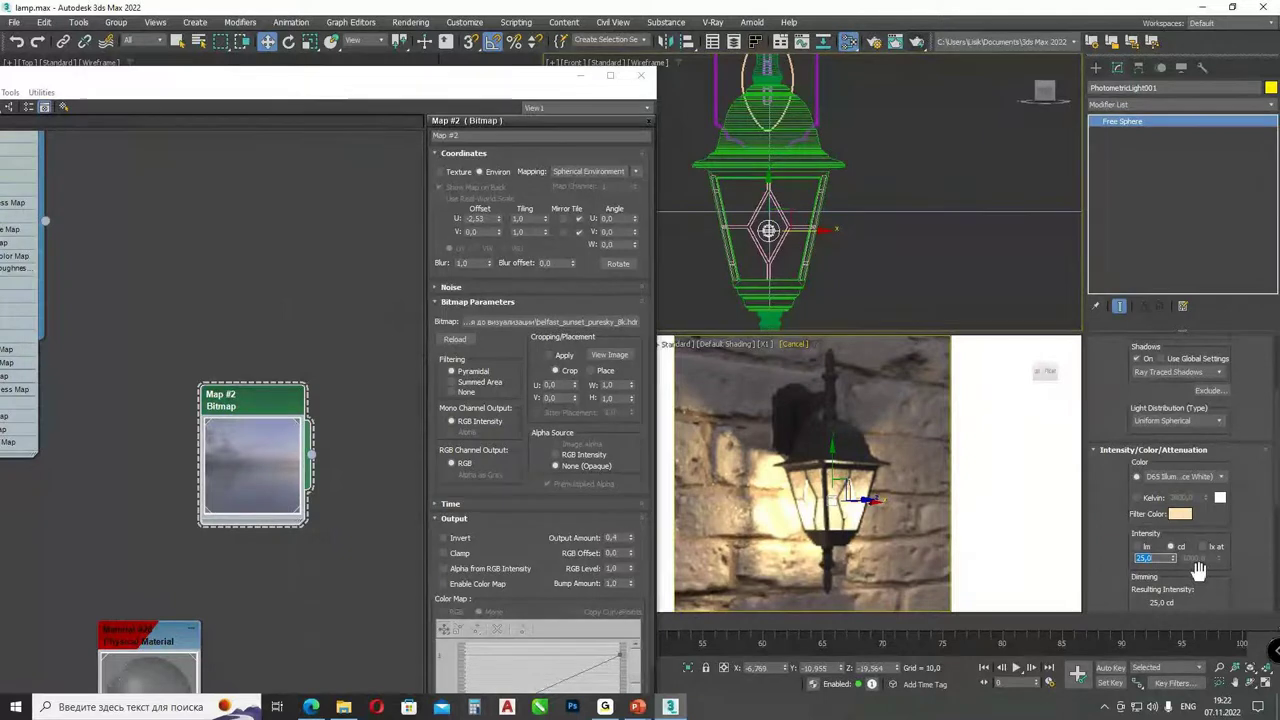
pyautogui.write('15')
pyautogui.press('Return')
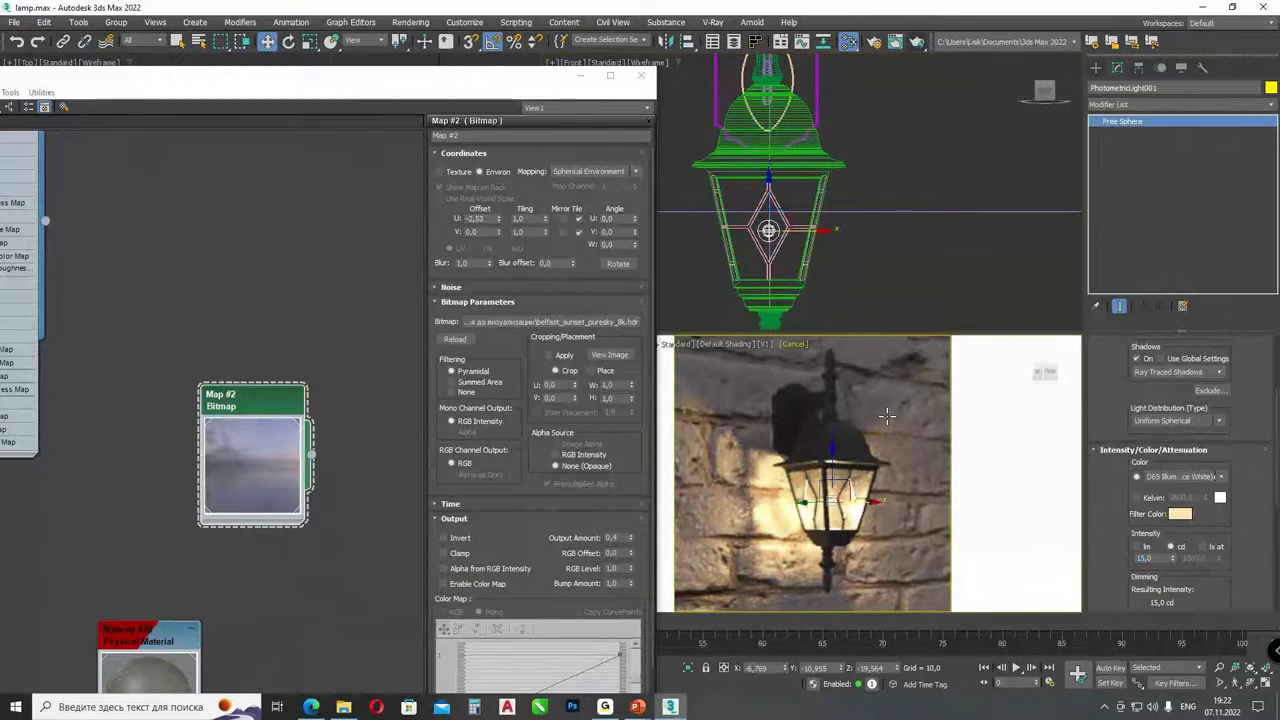
pyautogui.click(641, 75)
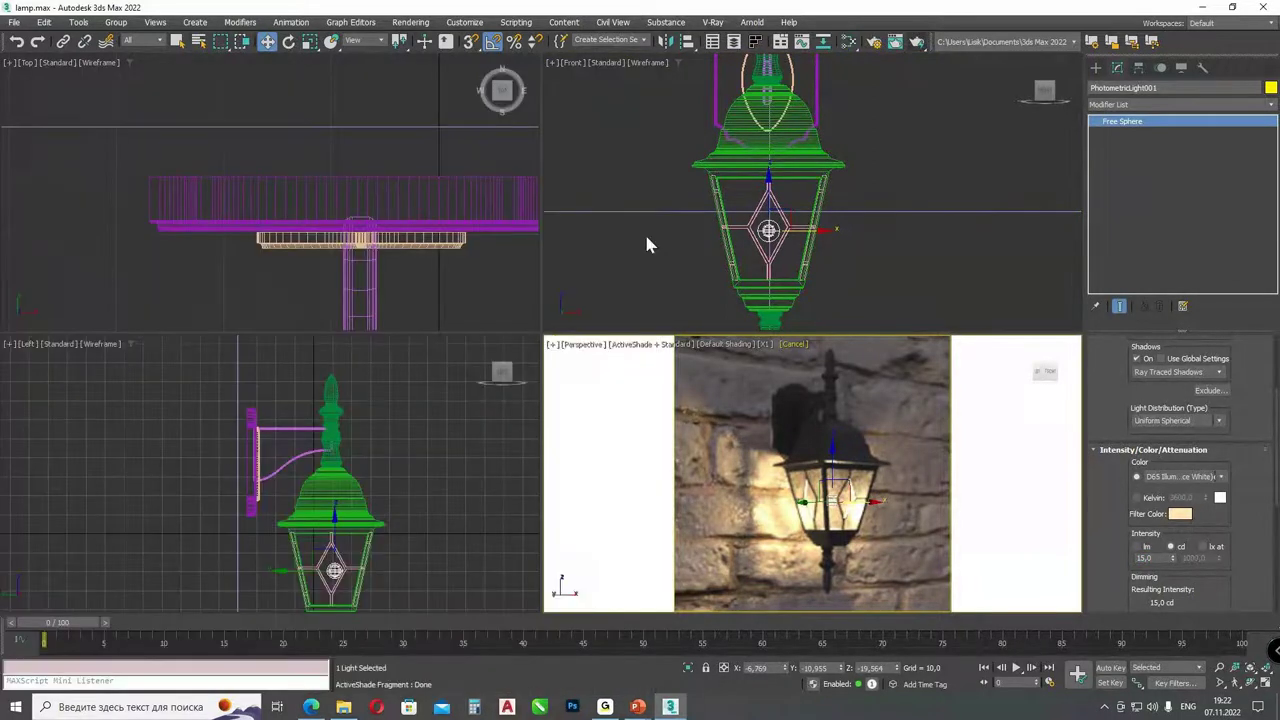
pyautogui.click(916, 41)
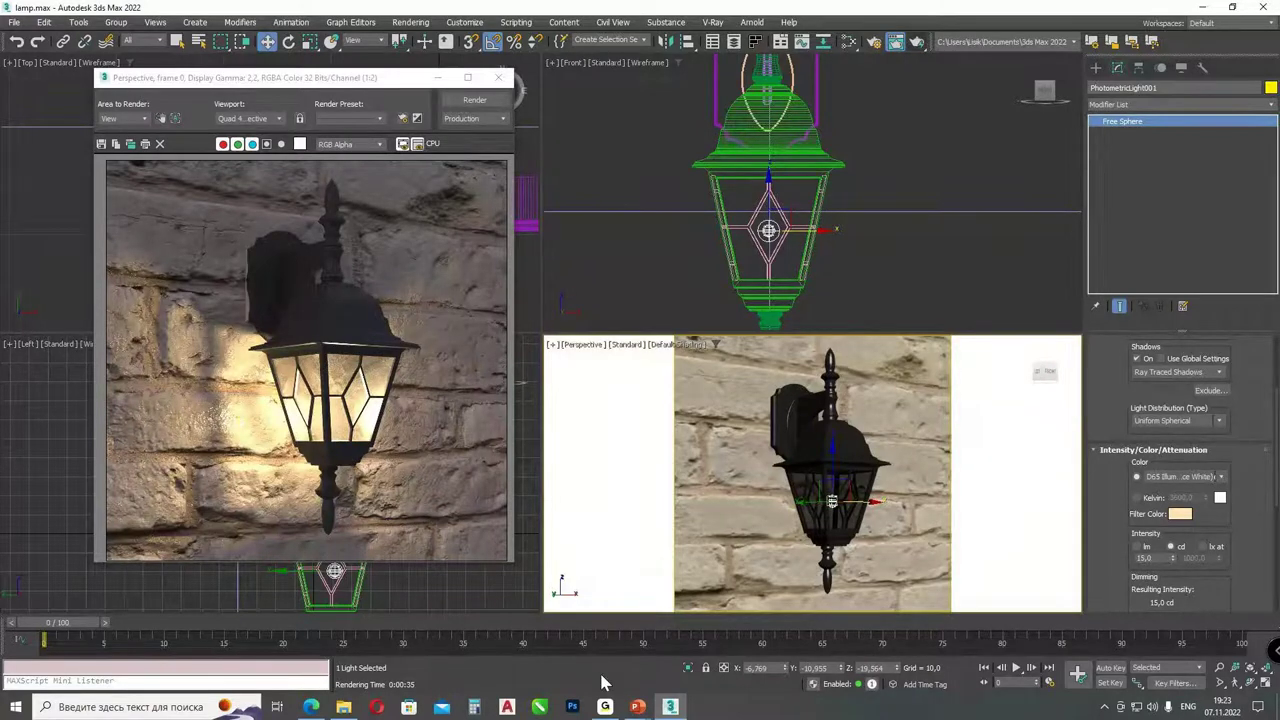
# - Switch to the running PowerPoint slide show and advance to slide 7
pyautogui.click(637, 706)
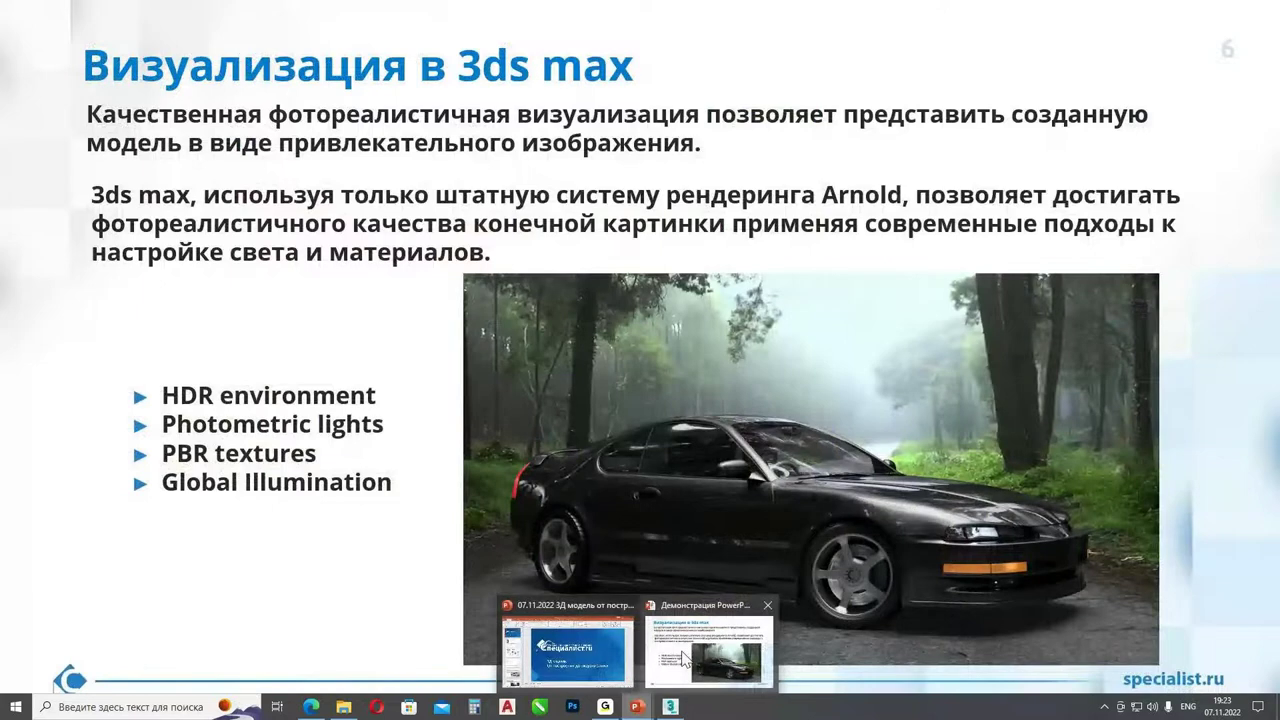
pyautogui.click(683, 658)
pyautogui.click(508, 518)
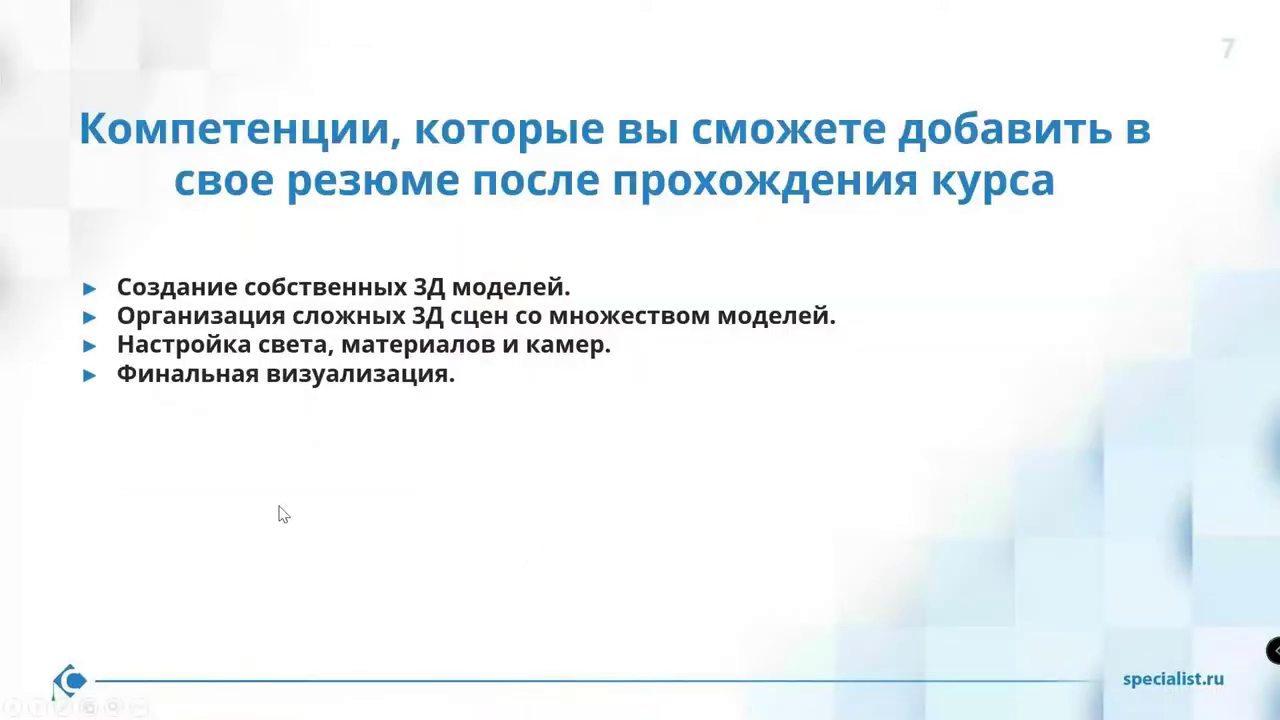